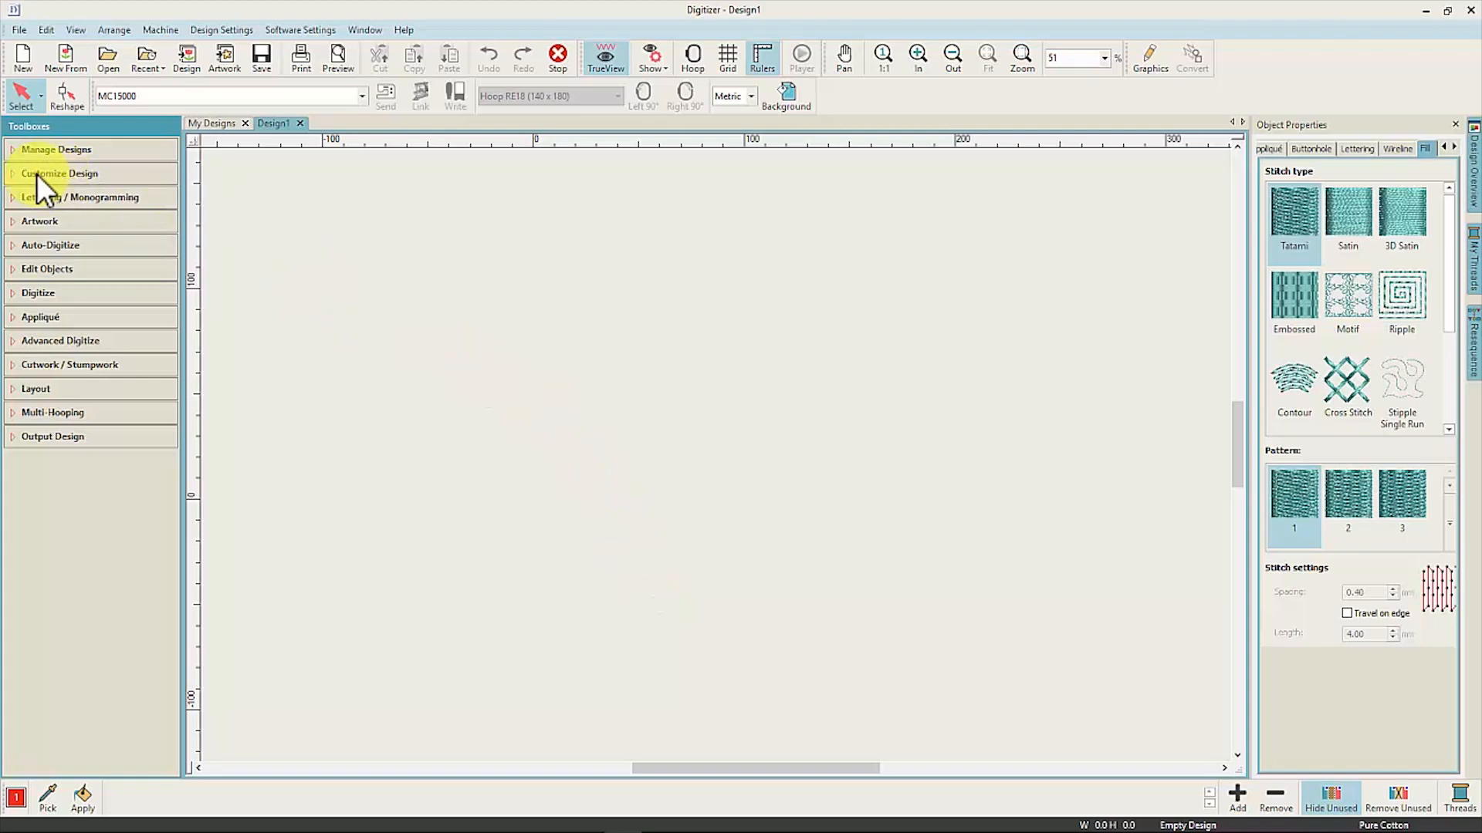
Step: Browse the embroidery library, looking through the Design Supplier_OESD folder and the complete Designs folder
{"action": "left_click", "coordinate": [14, 174]}
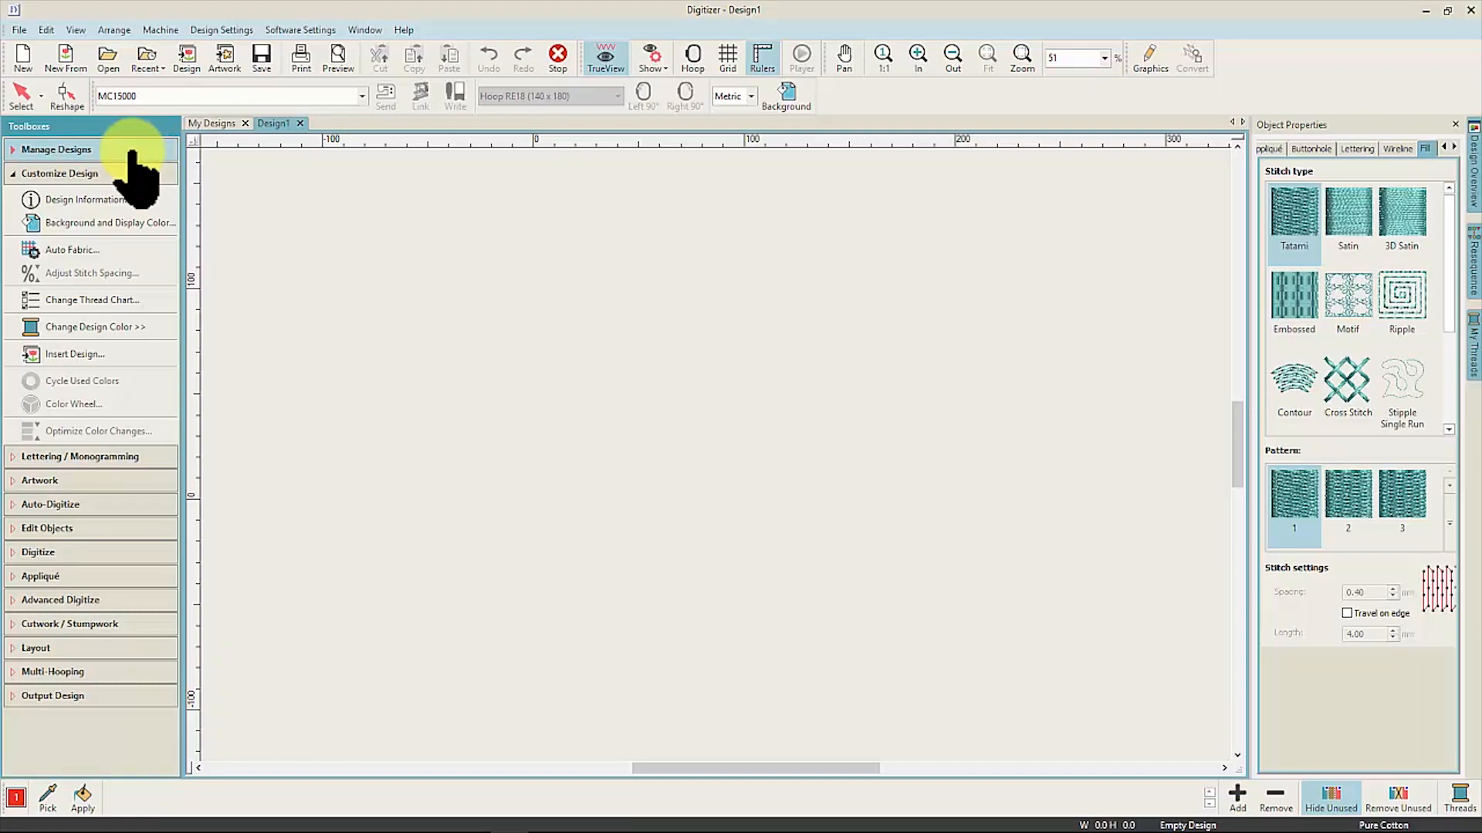
{"action": "left_click", "coordinate": [133, 150]}
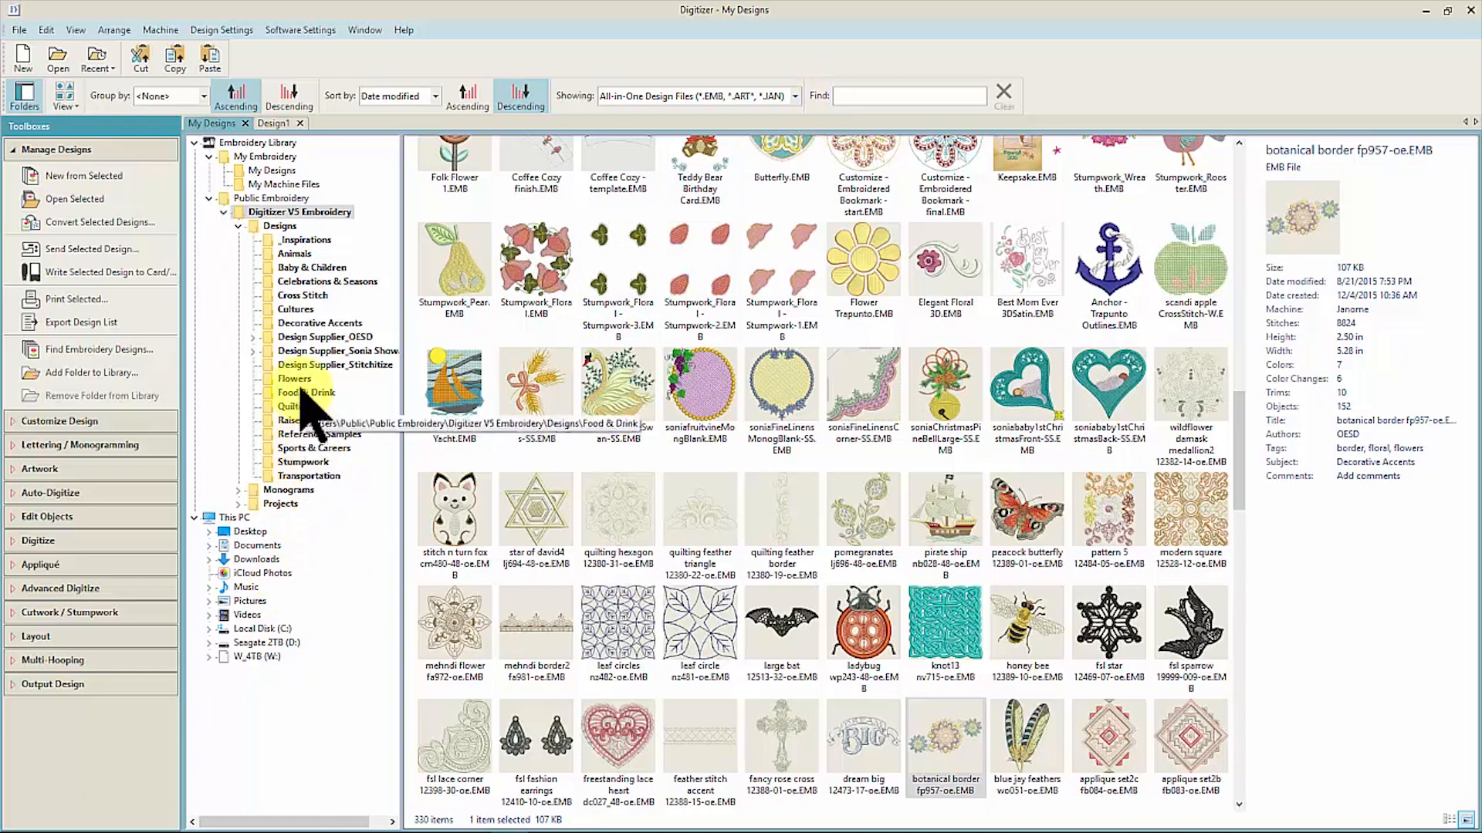
{"action": "left_click", "coordinate": [321, 338]}
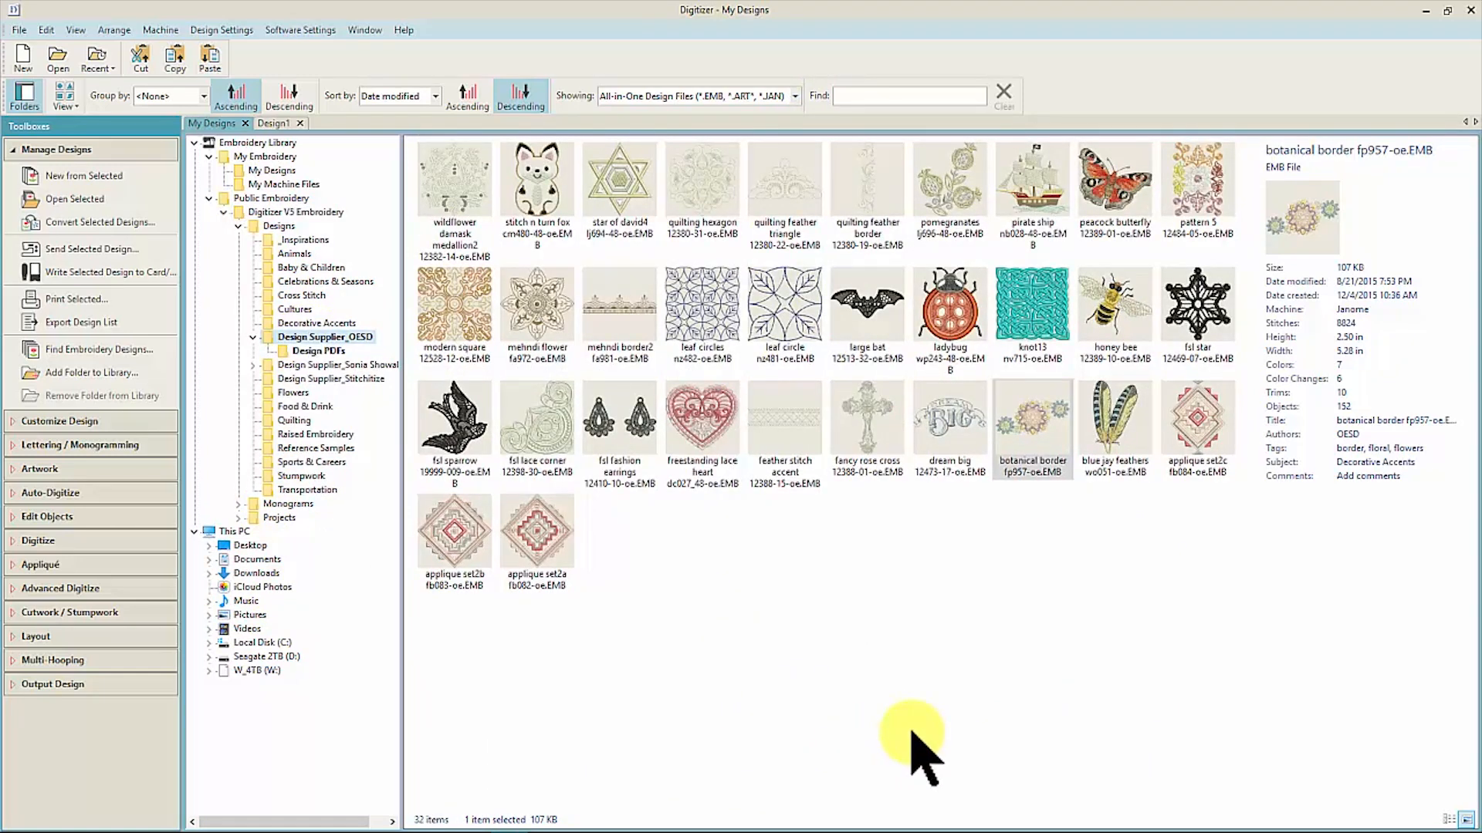
{"action": "left_click", "coordinate": [294, 212]}
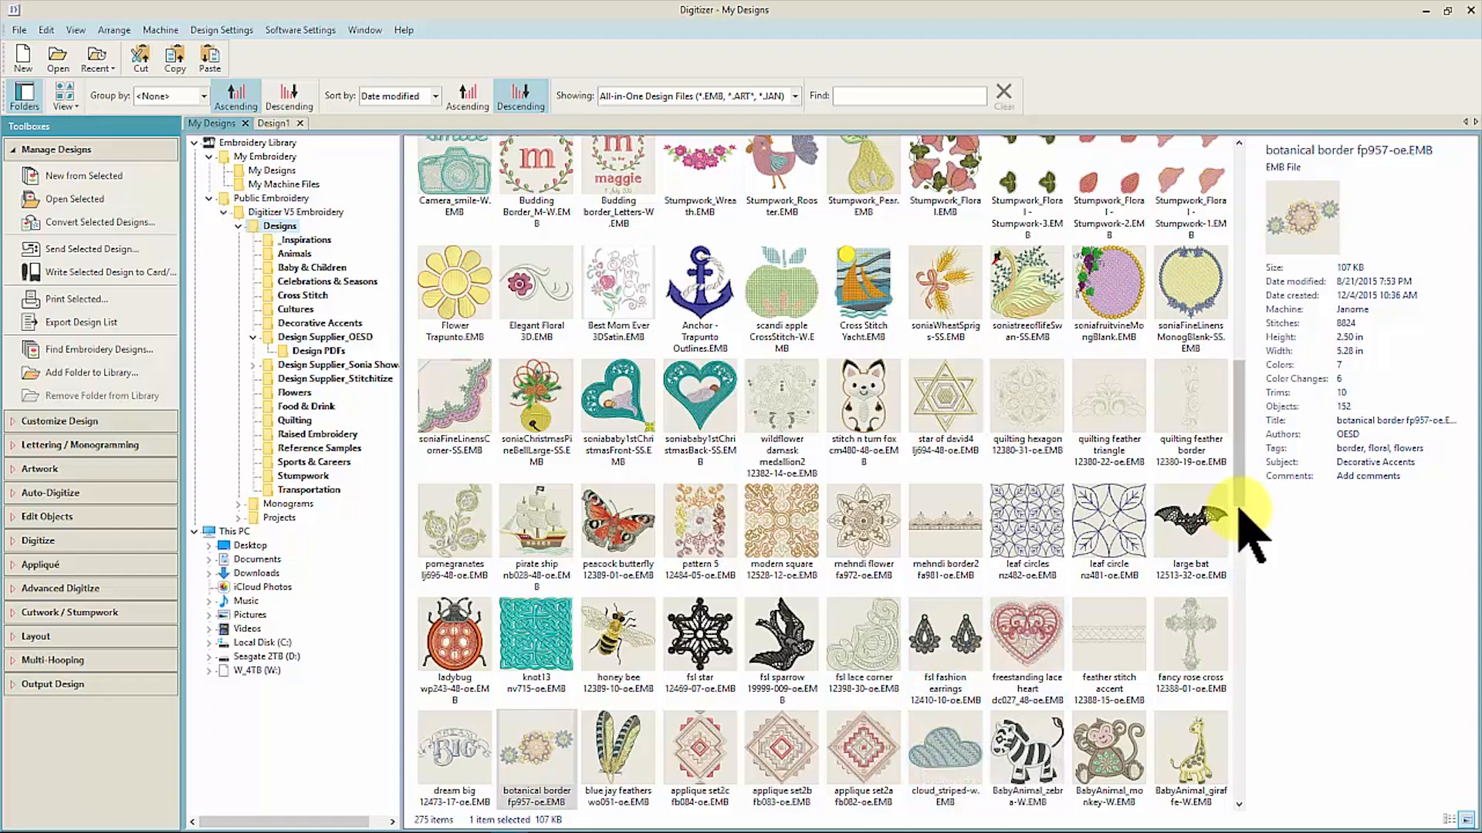
{"action": "left_click_drag", "start_coordinate": [1241, 502], "coordinate": [1242, 536]}
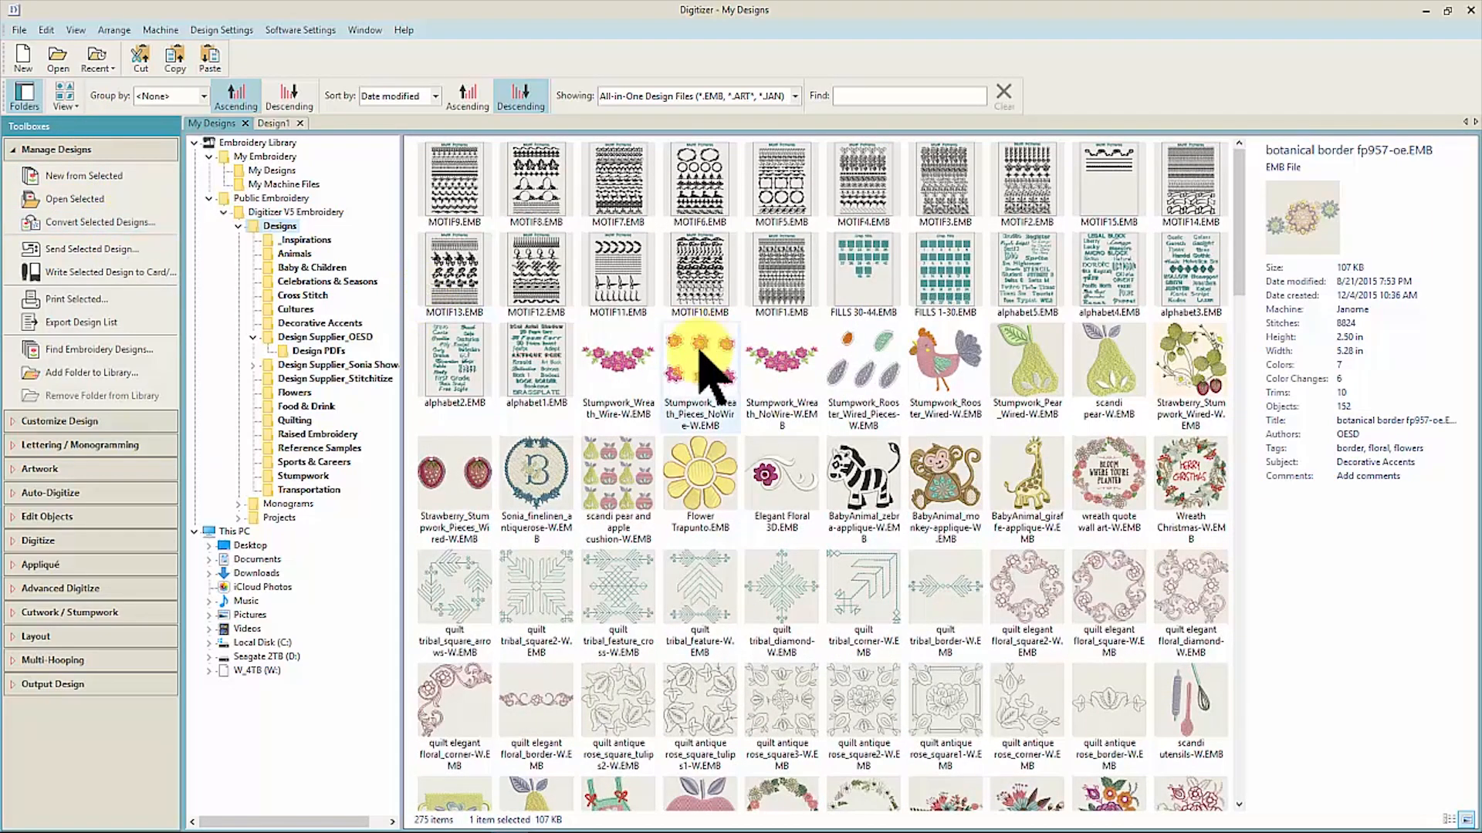
Step: Review the file types that the Stumpwork_Wreath_Wire-W design can be converted to, without converting it
{"action": "left_click", "coordinate": [614, 356]}
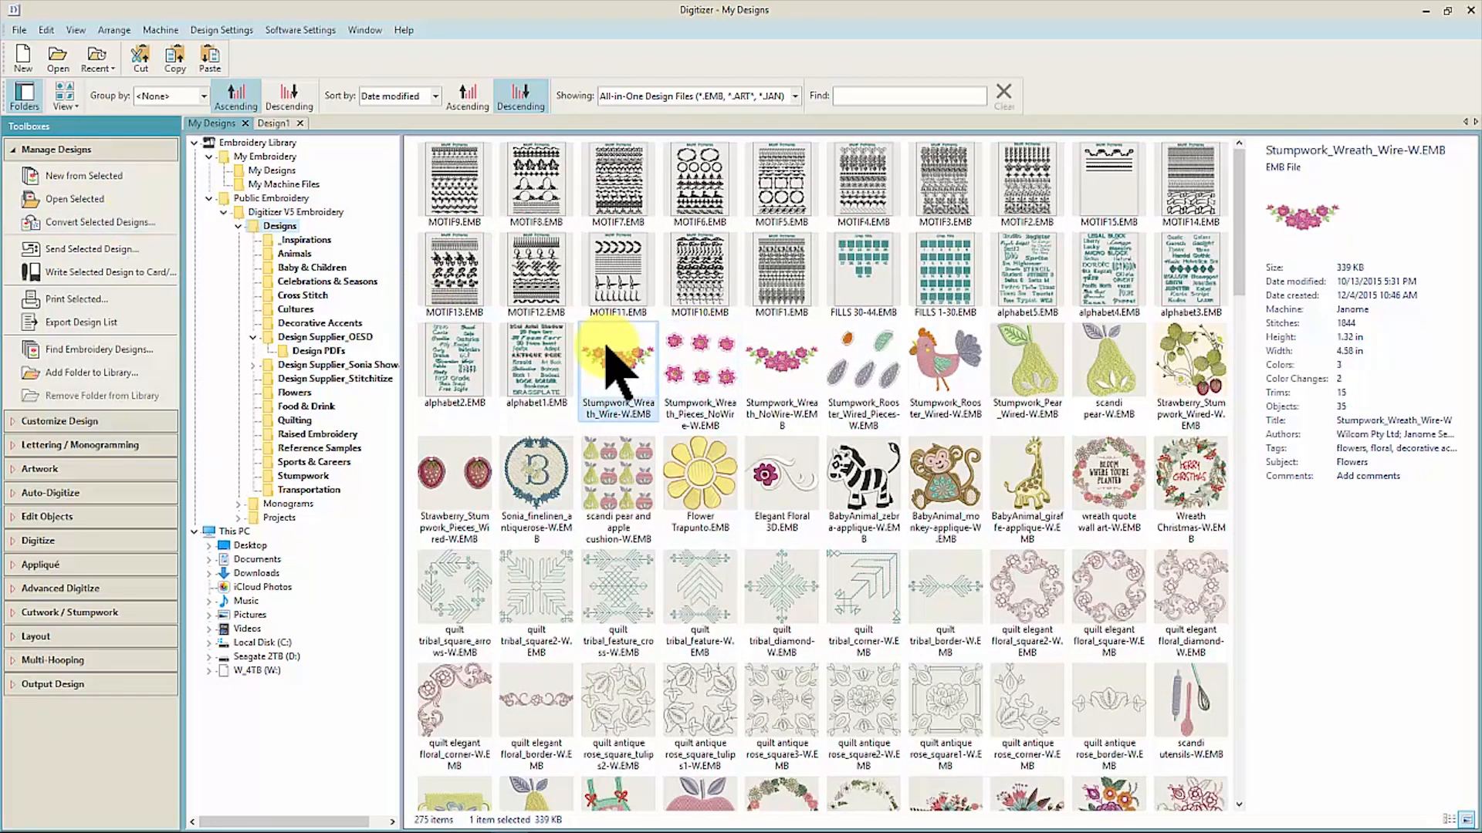
{"action": "left_click", "coordinate": [137, 221]}
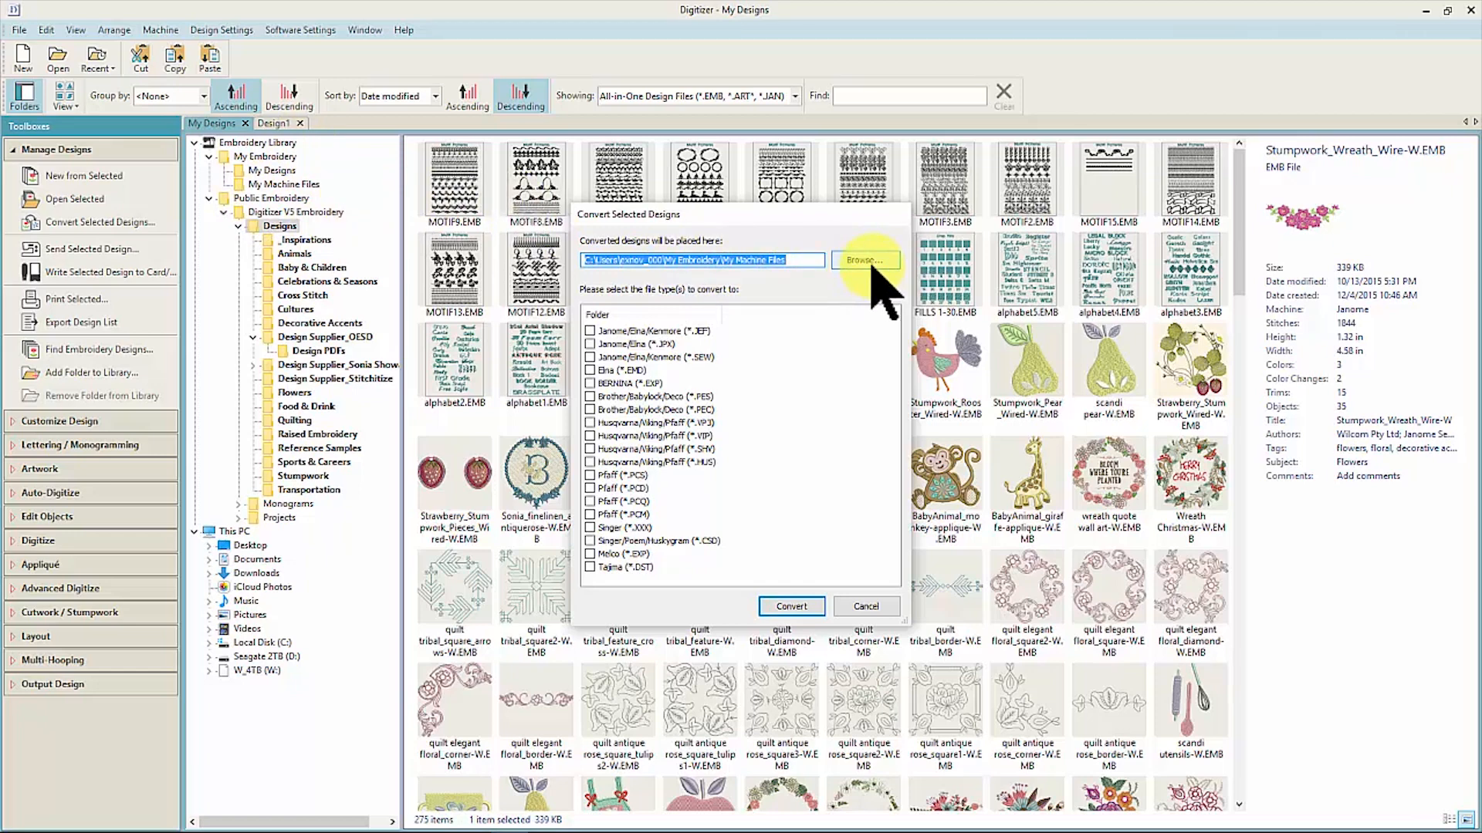
{"action": "left_click", "coordinate": [893, 605]}
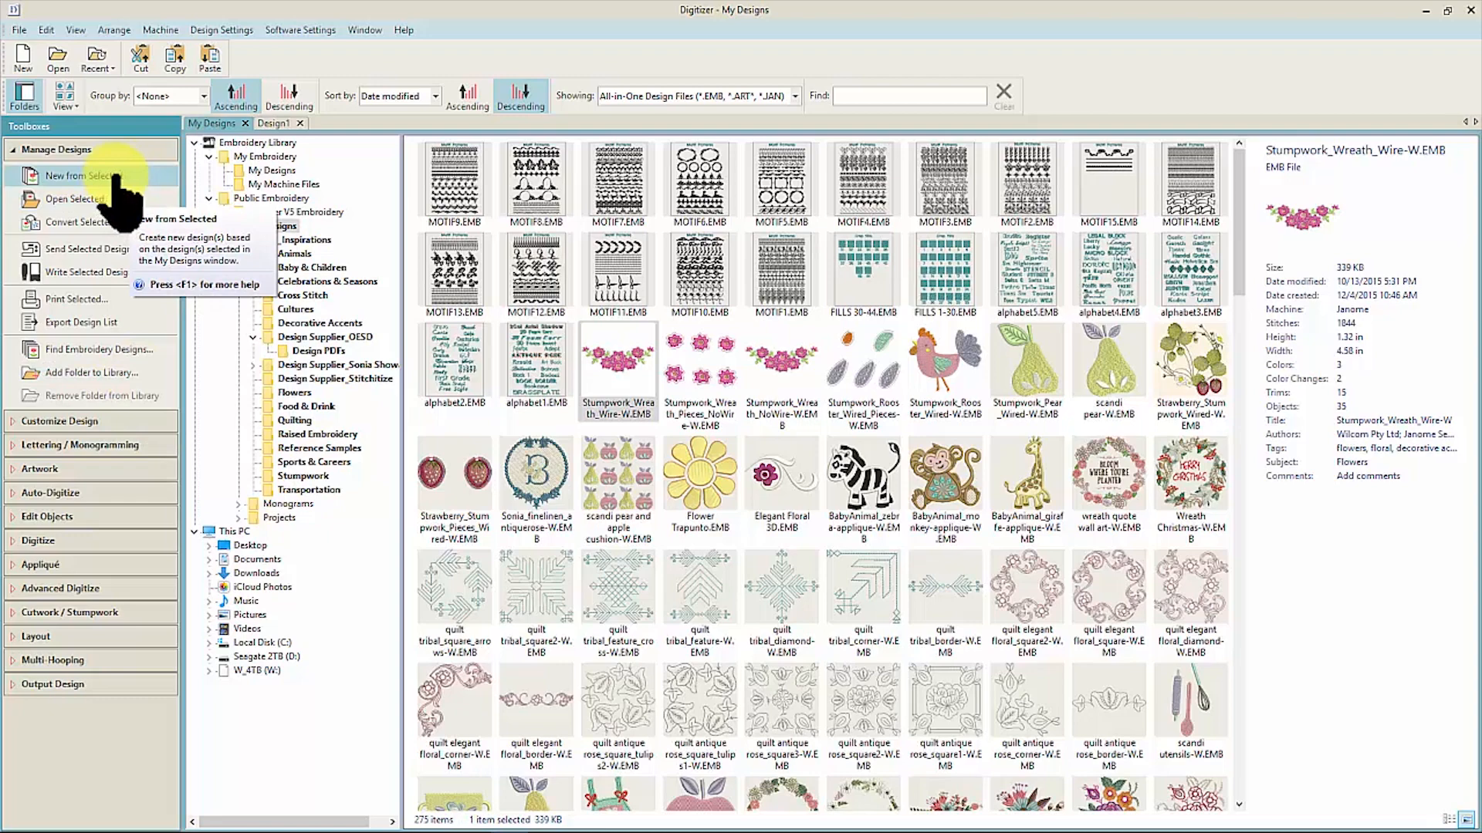
Step: Create a new design based on folk bird_blue-w.EMB from the Designs folder
{"action": "left_click_drag", "start_coordinate": [1240, 286], "coordinate": [1257, 405]}
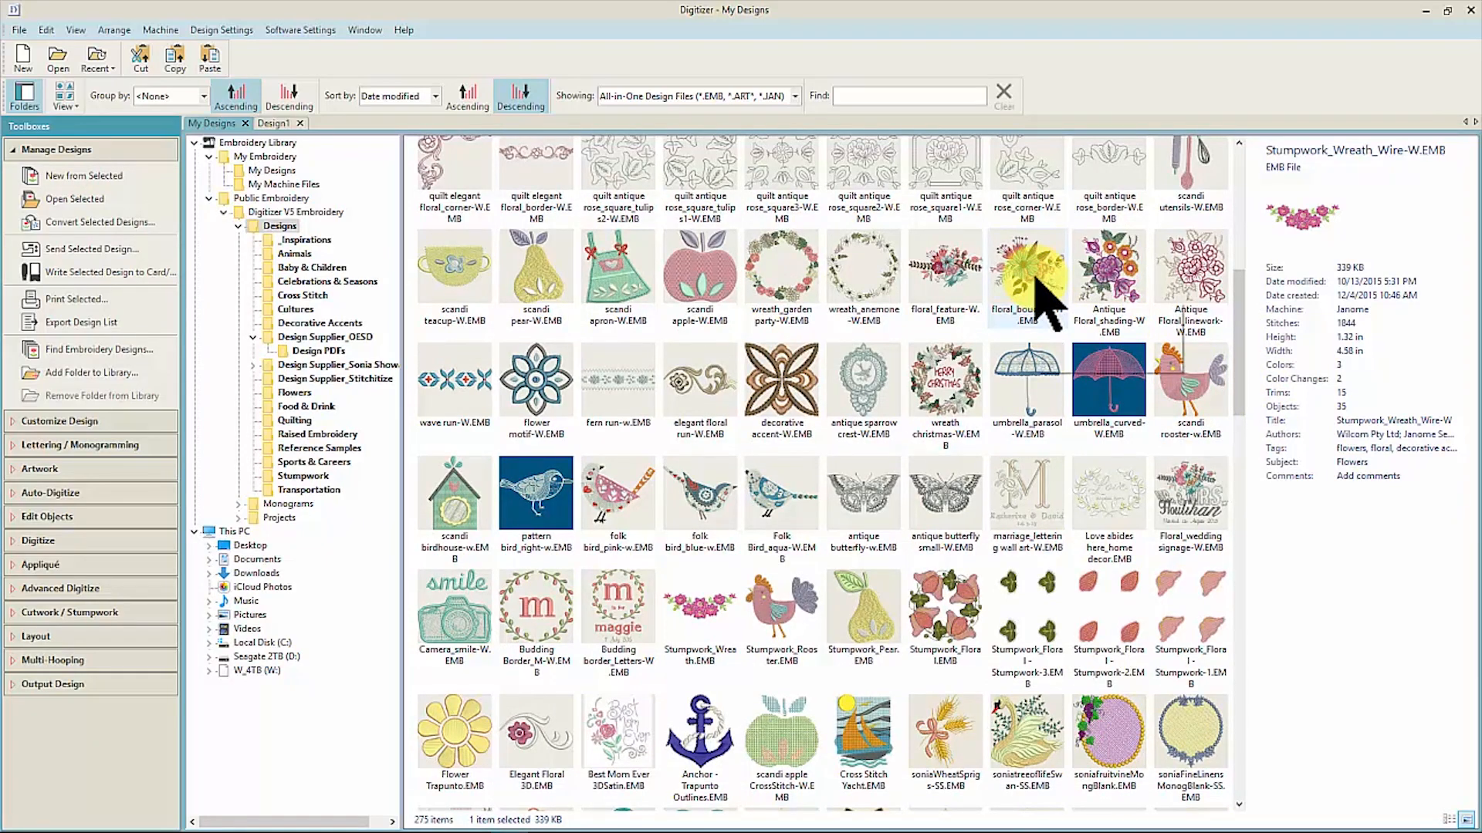
{"action": "left_click", "coordinate": [703, 521]}
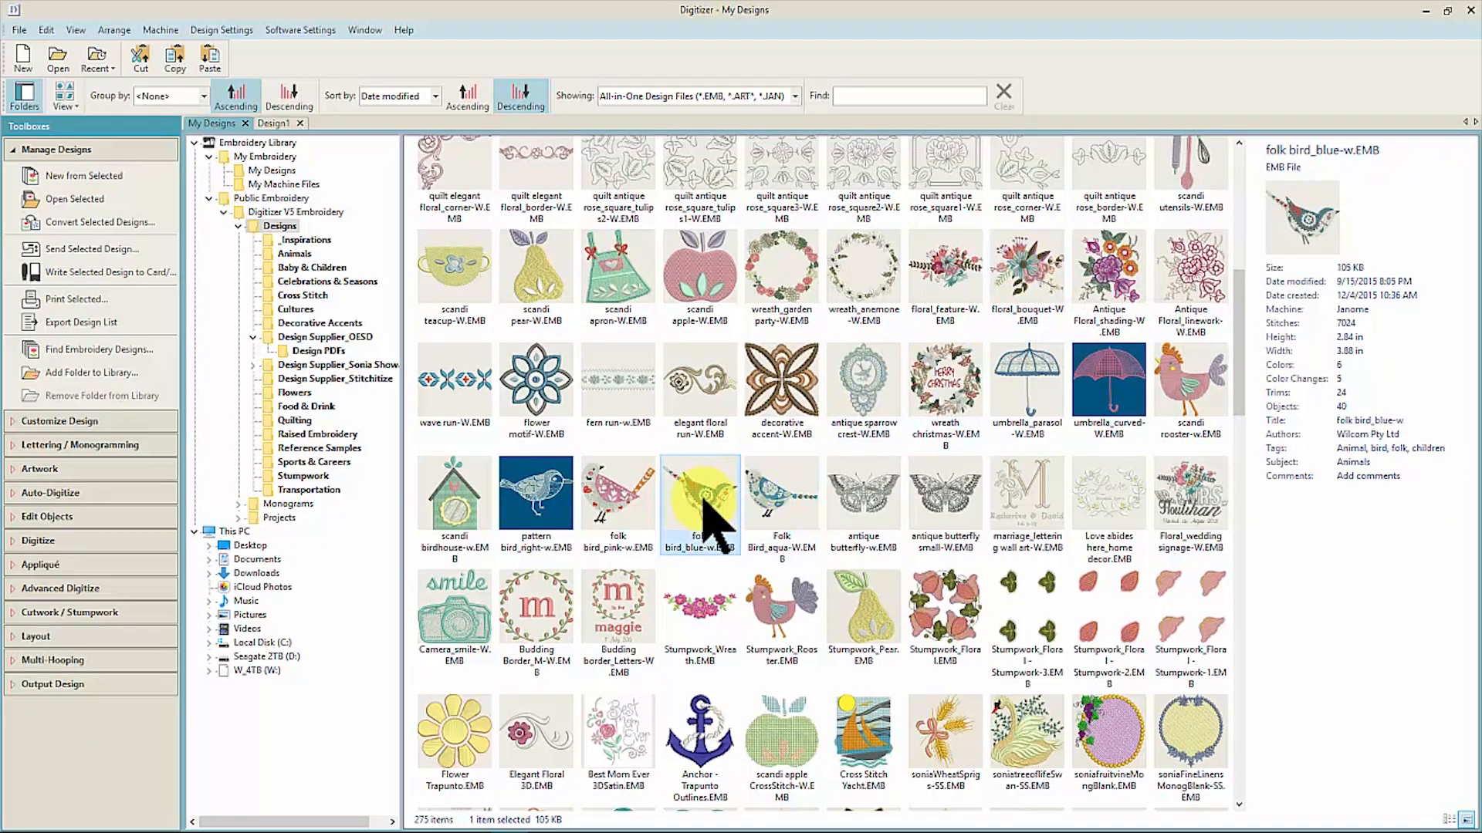
{"action": "left_click", "coordinate": [100, 176]}
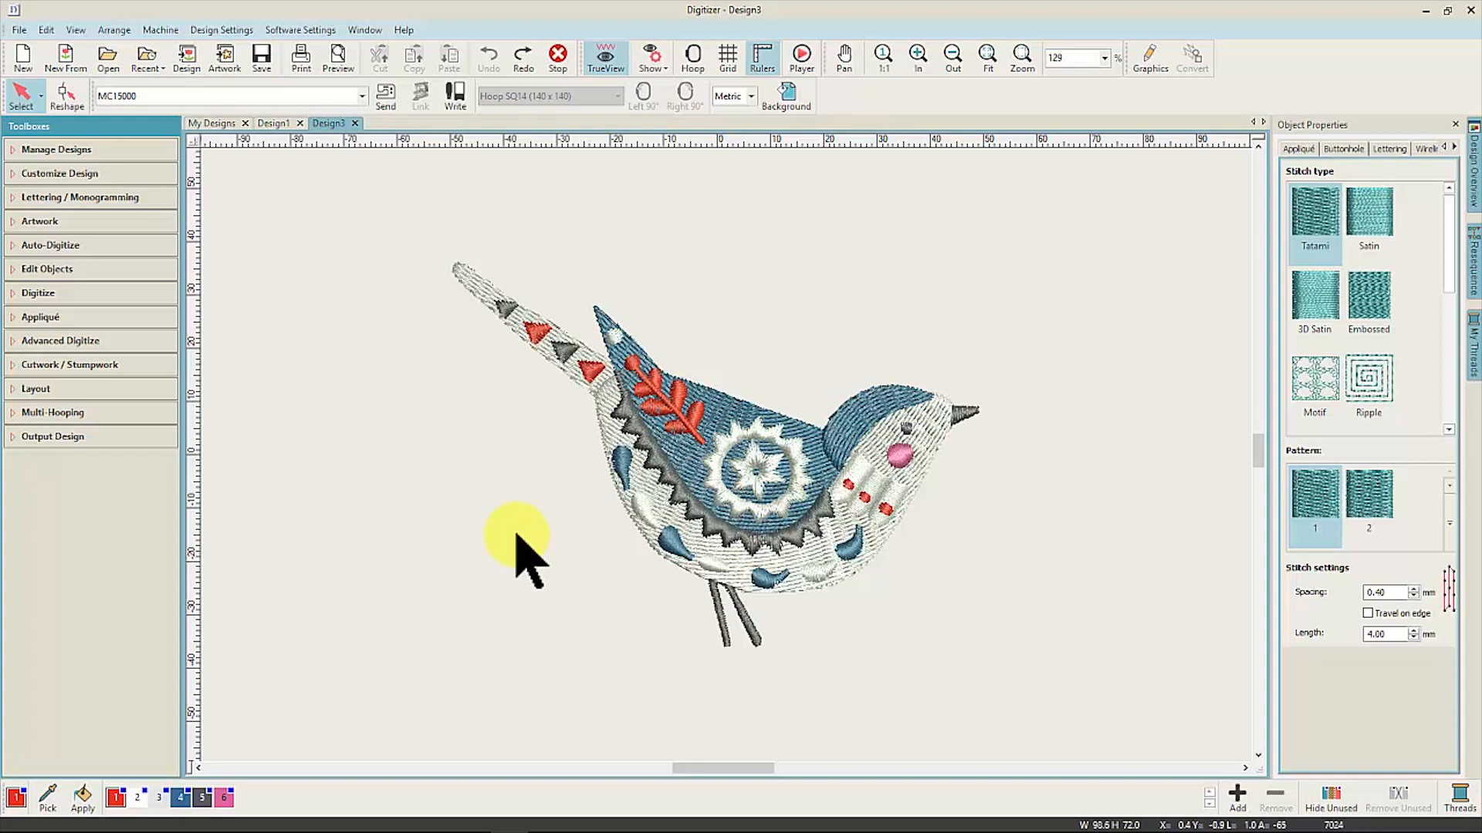
Step: Examine the list of thread charts available for the bird design, leaving the chart unchanged
{"action": "left_click", "coordinate": [26, 174]}
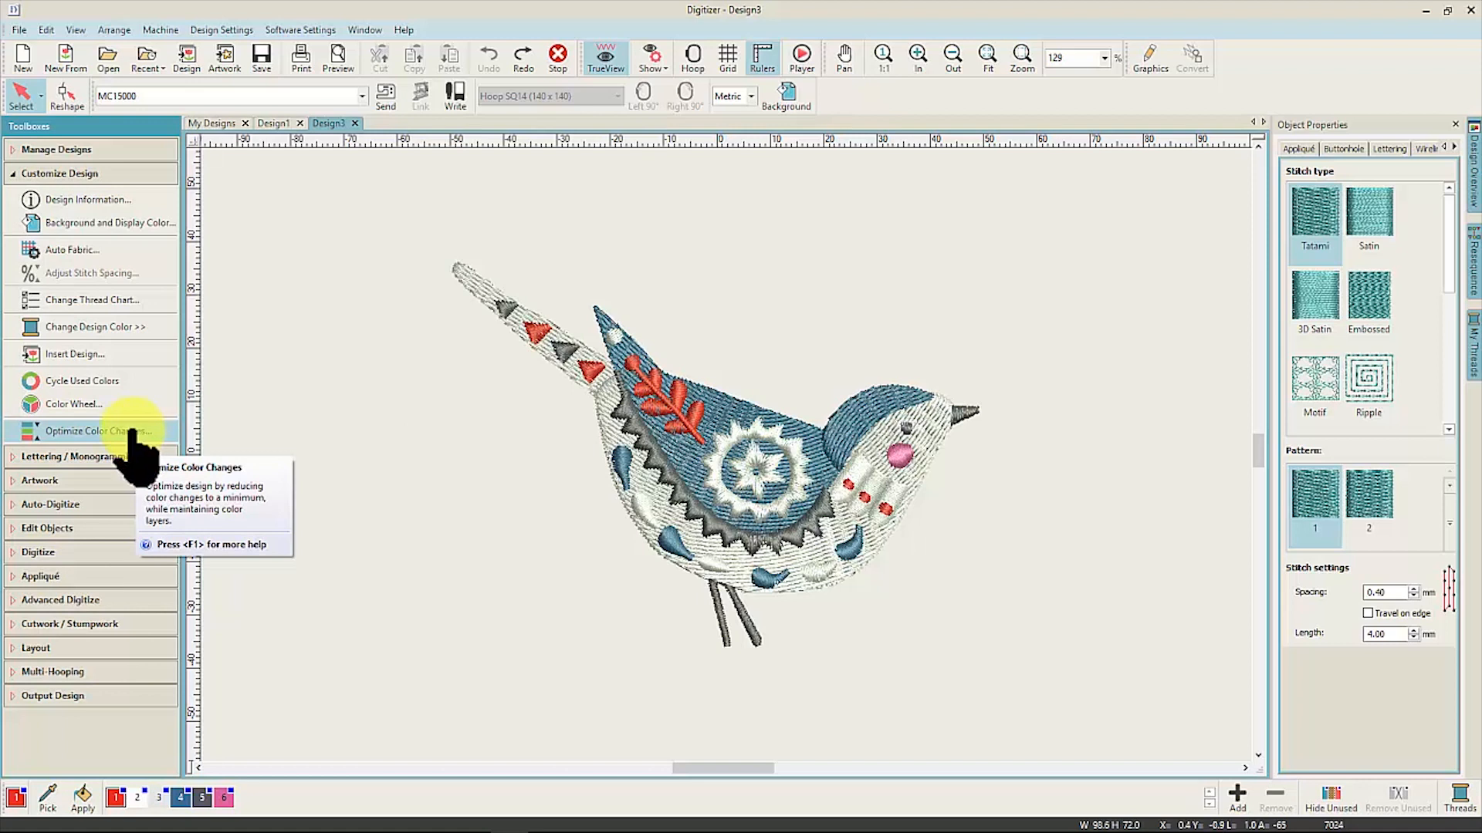
{"action": "left_click", "coordinate": [108, 301]}
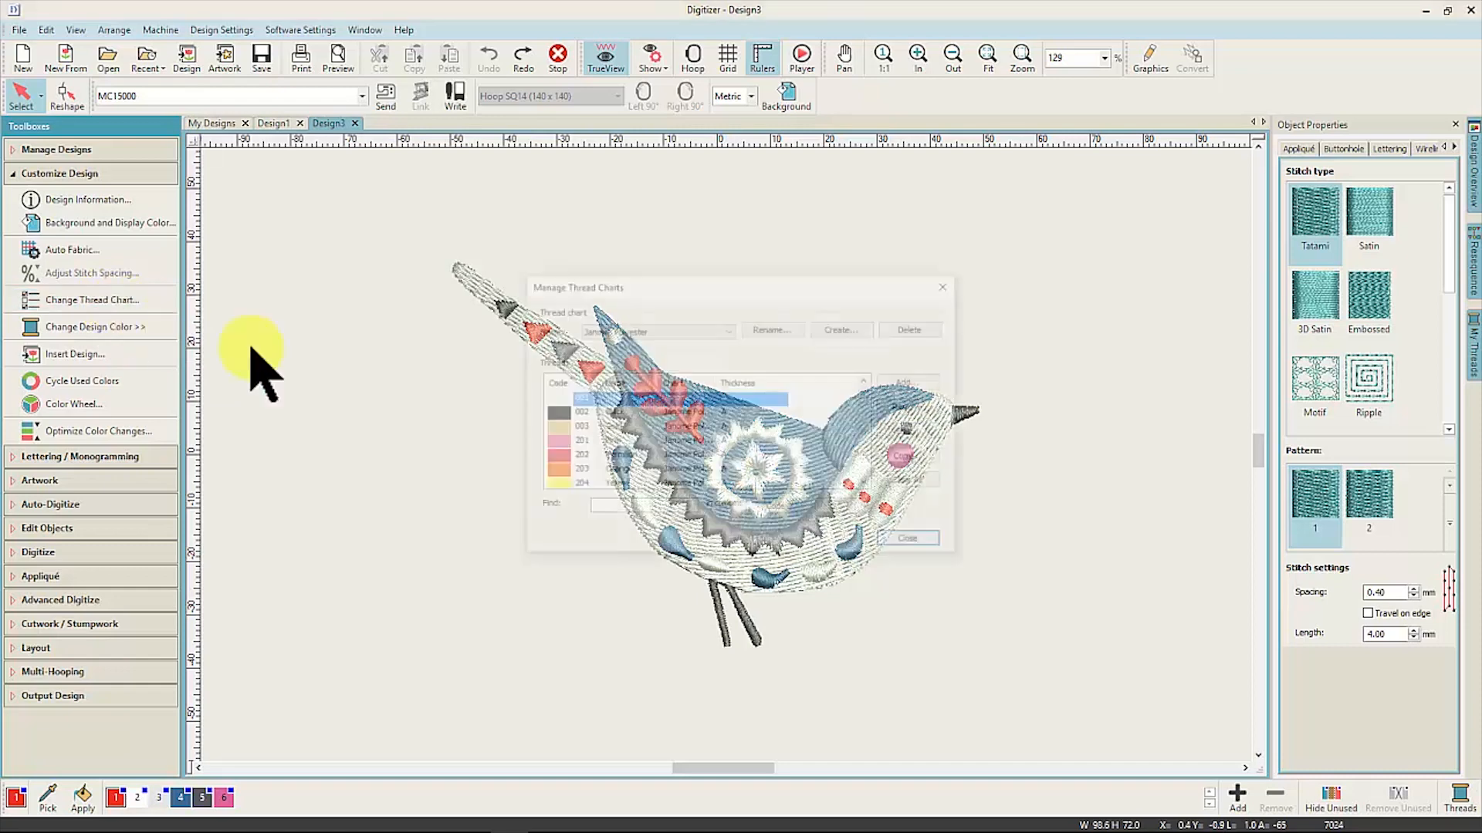
{"action": "left_click", "coordinate": [728, 330]}
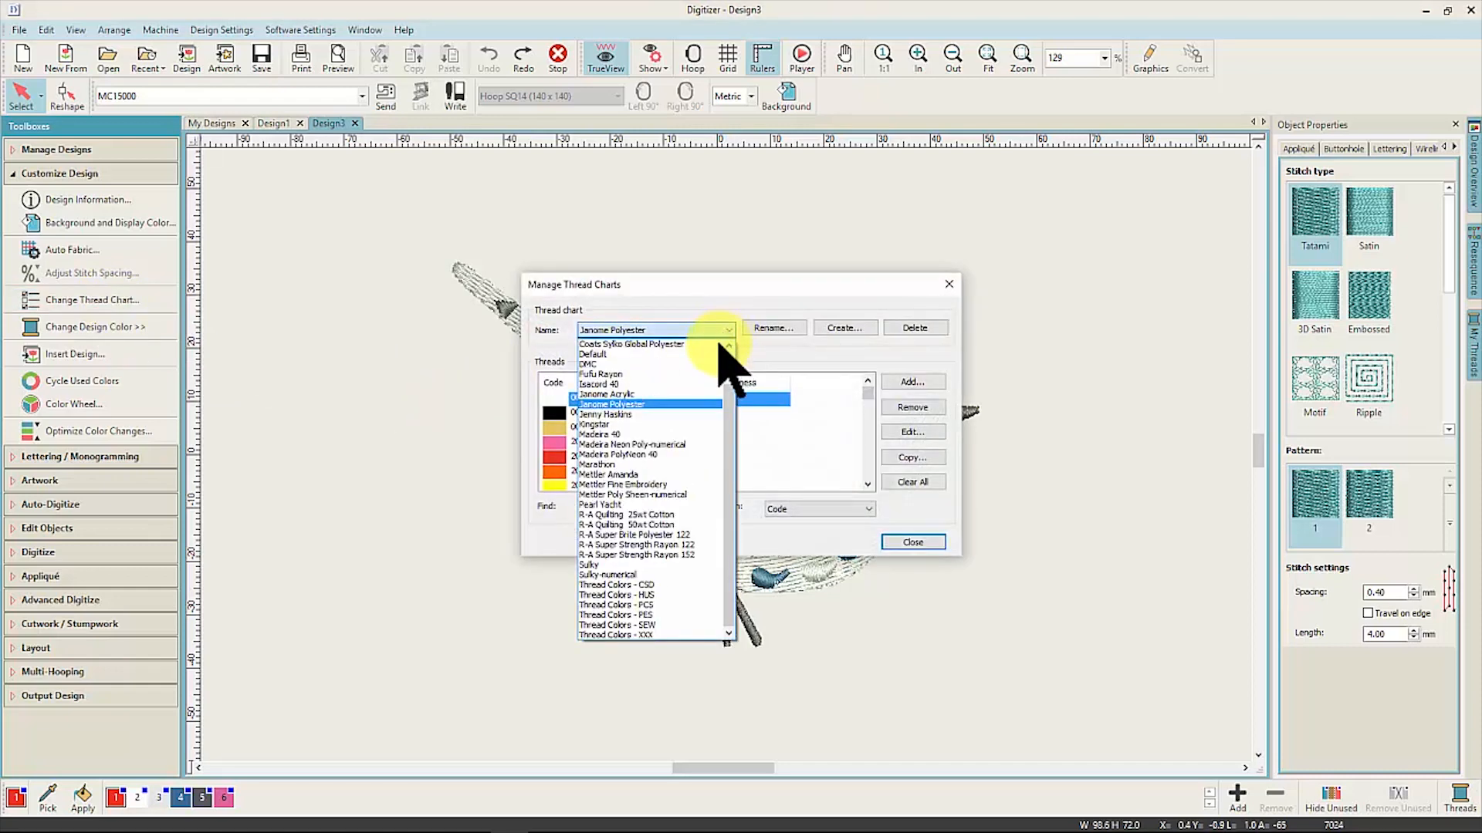
{"action": "left_click", "coordinate": [704, 302]}
{"action": "left_click", "coordinate": [913, 543]}
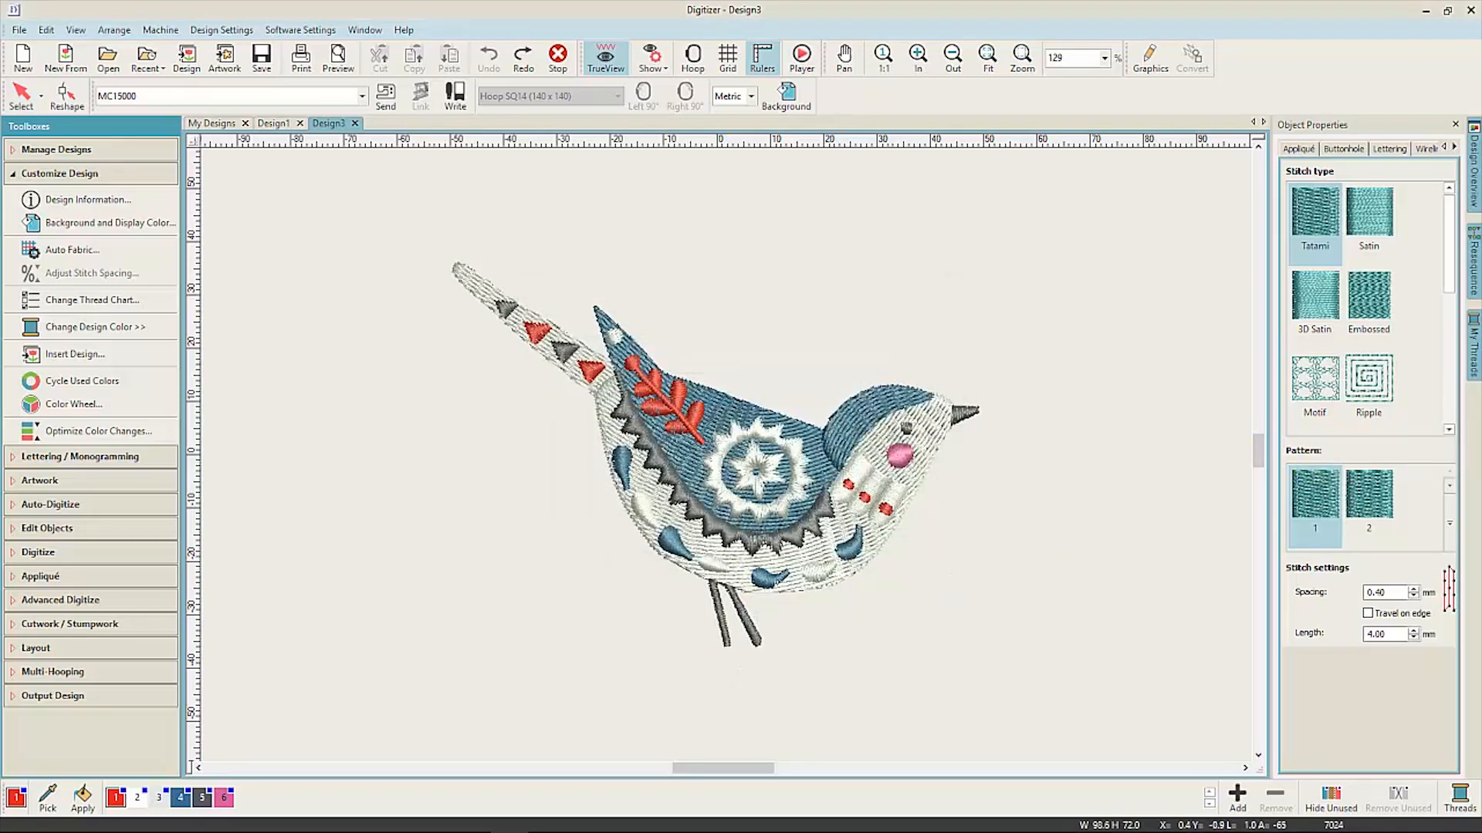
Step: Look through the thread colors and codes in the My Threads list
{"action": "left_click", "coordinate": [1471, 332]}
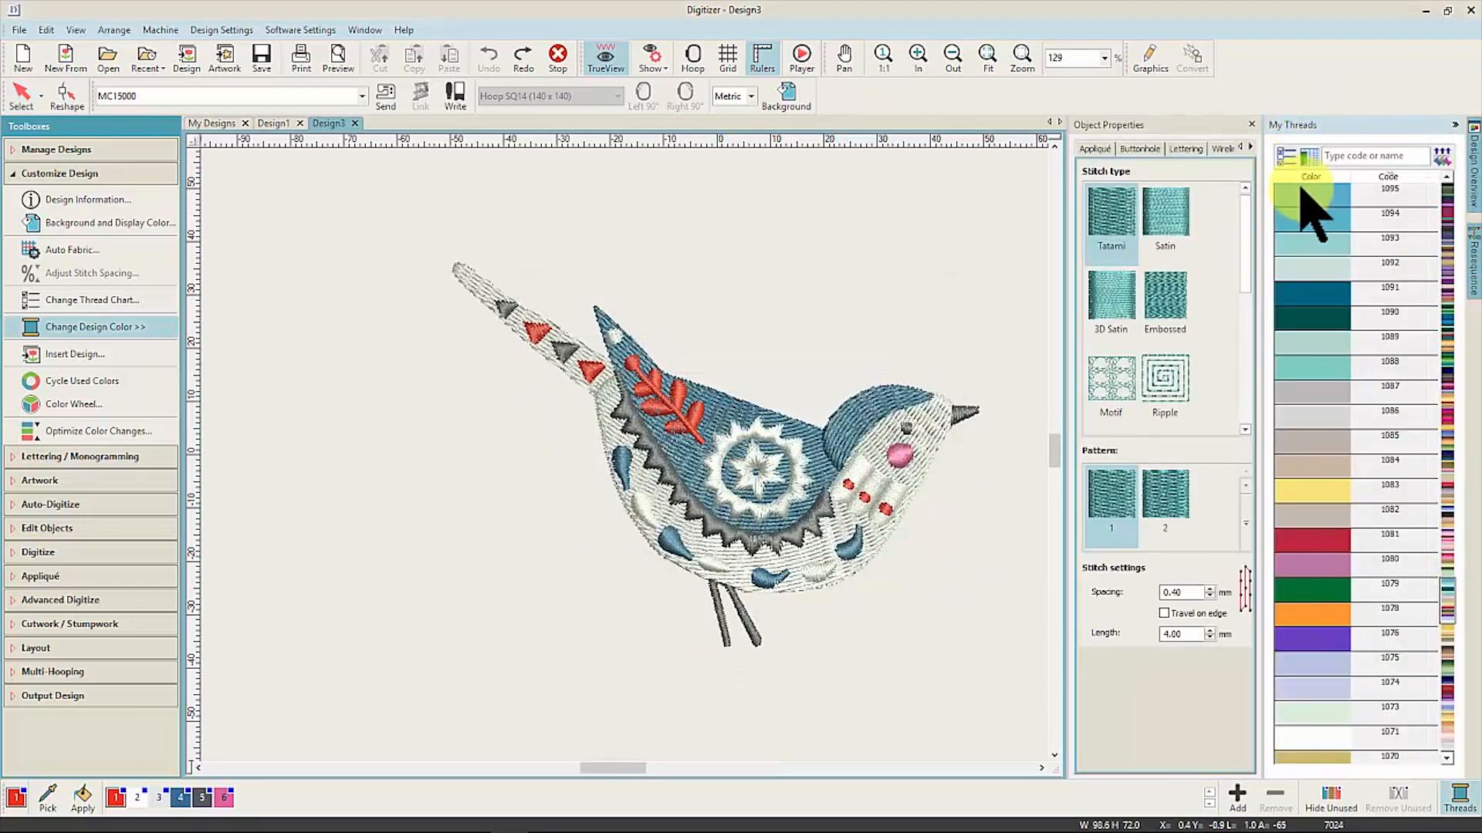
{"action": "left_click_drag", "start_coordinate": [1456, 585], "coordinate": [1445, 263]}
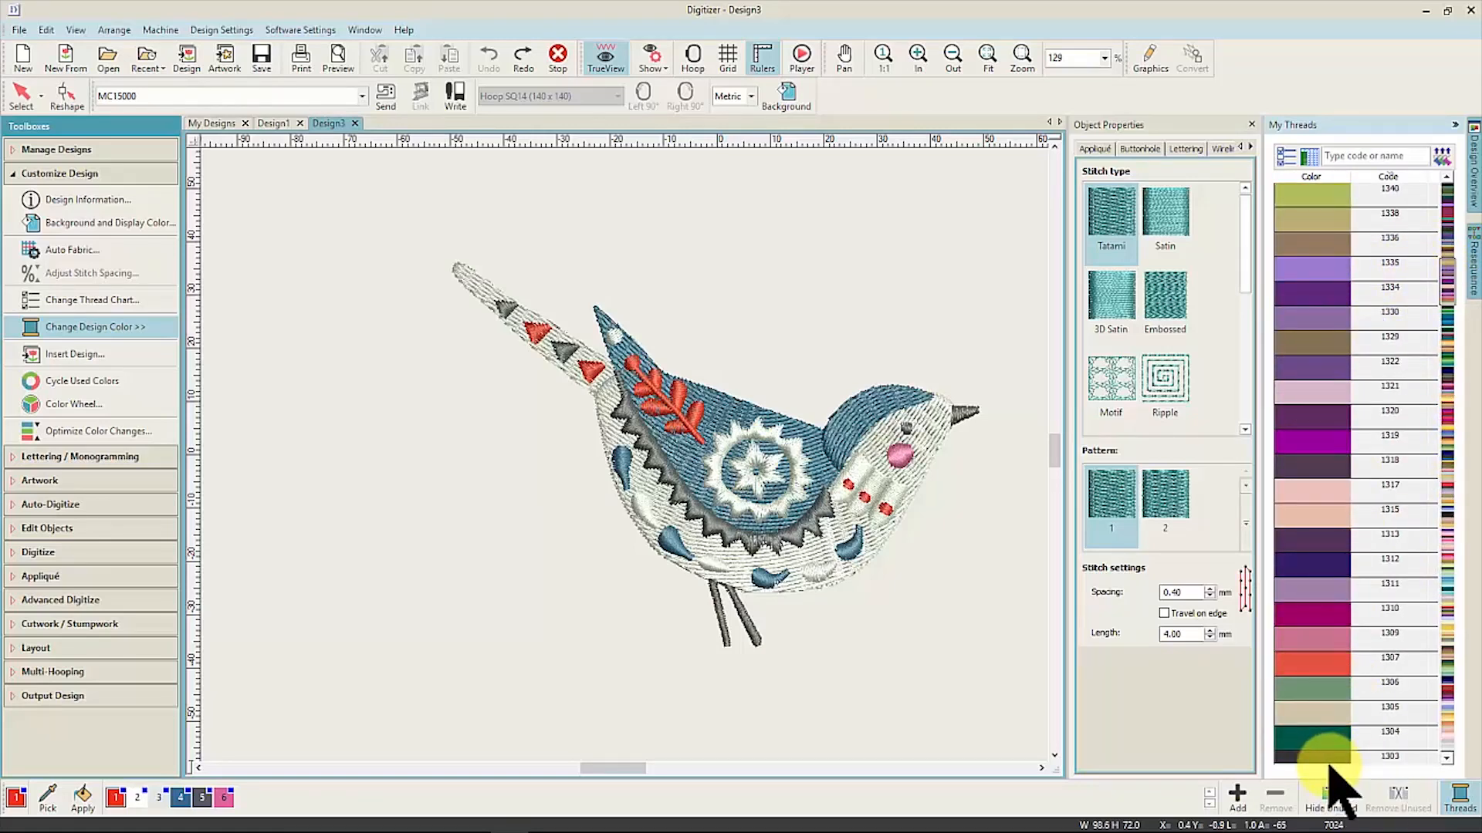
{"action": "left_click", "coordinate": [1455, 124]}
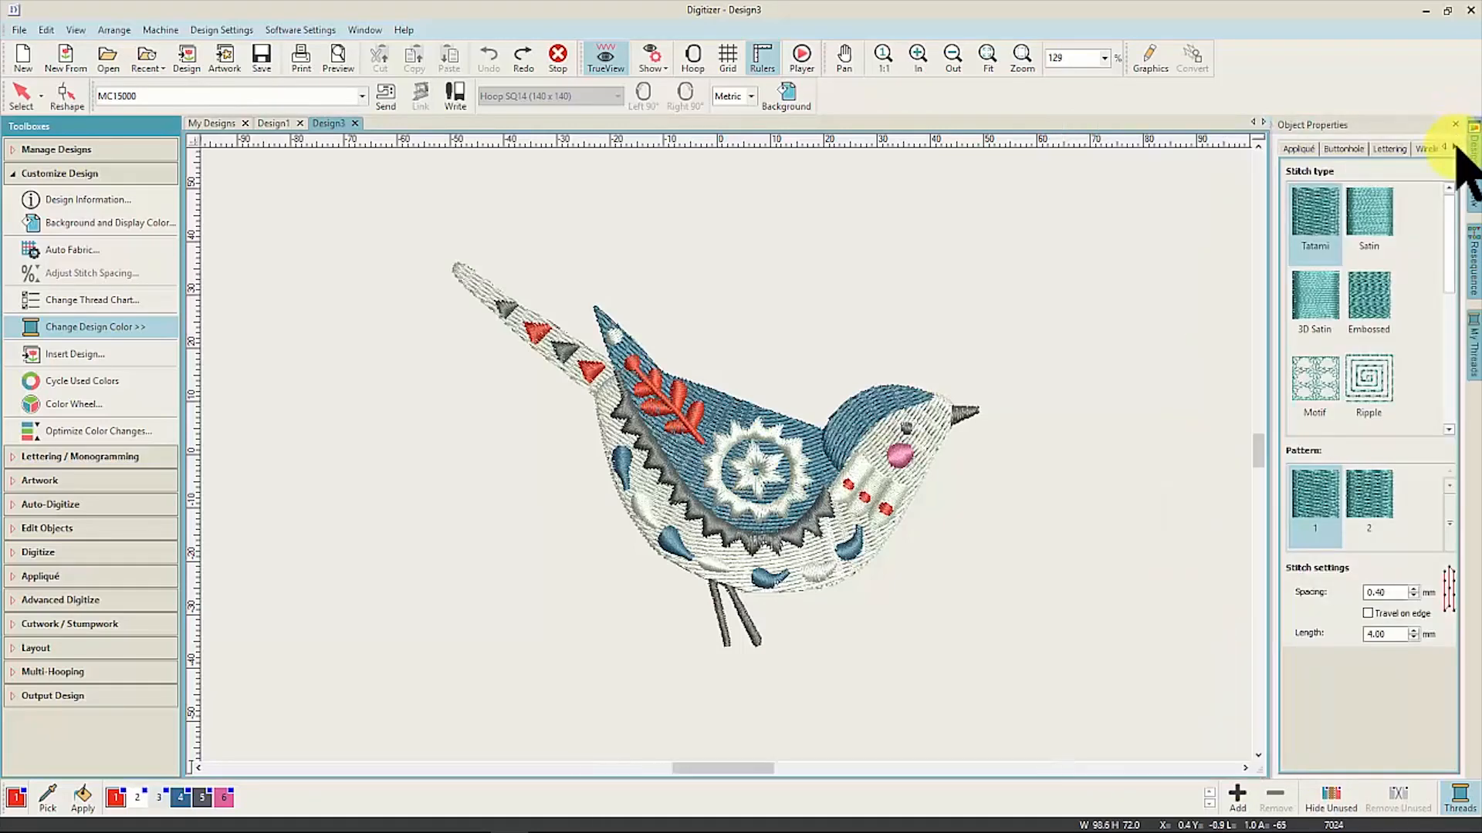
Step: Display the Resequence color list and ungroup the whole bird into separate objects
{"action": "left_click", "coordinate": [1474, 278]}
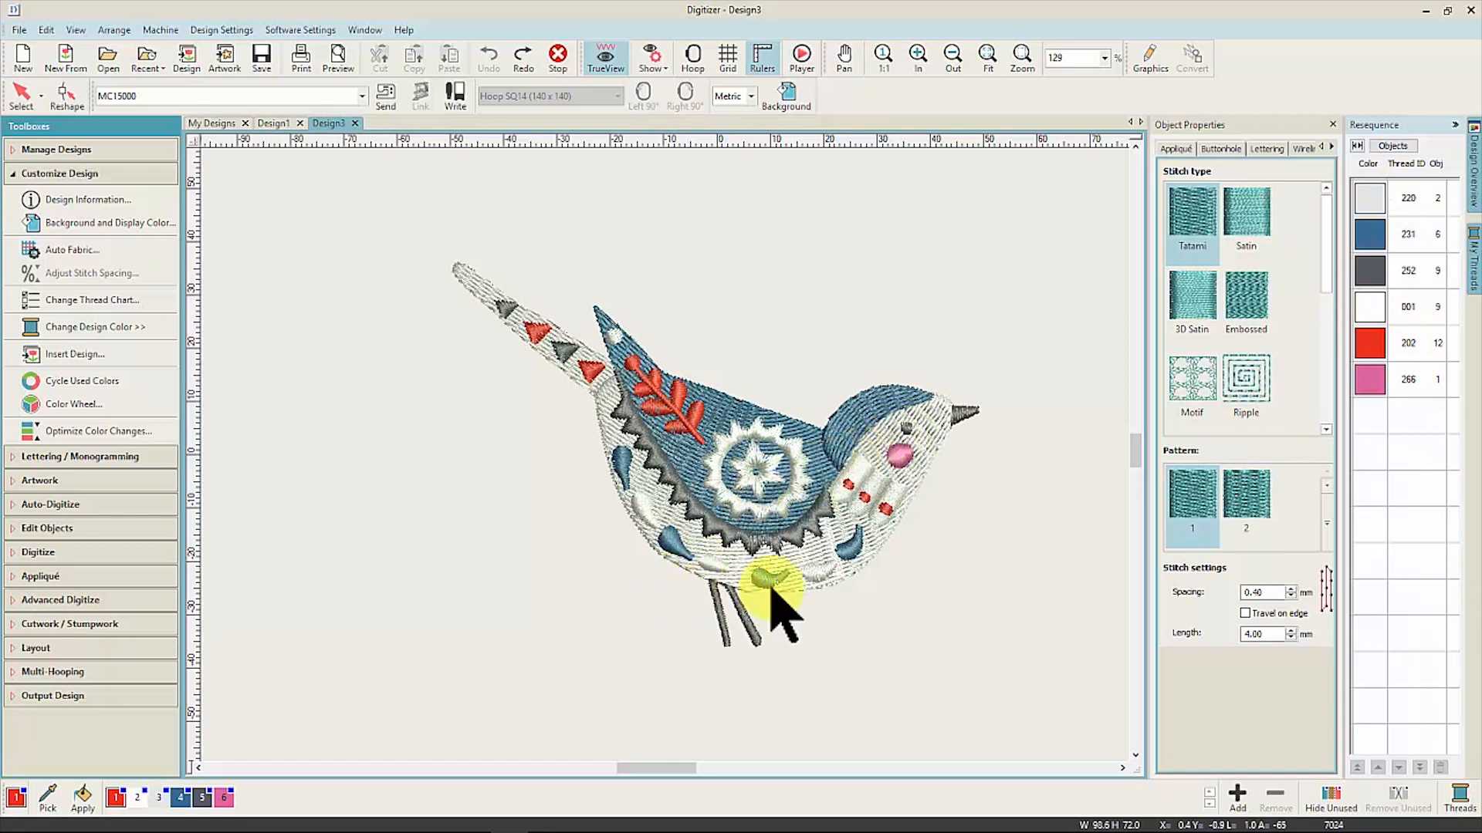
{"action": "left_click", "coordinate": [807, 500]}
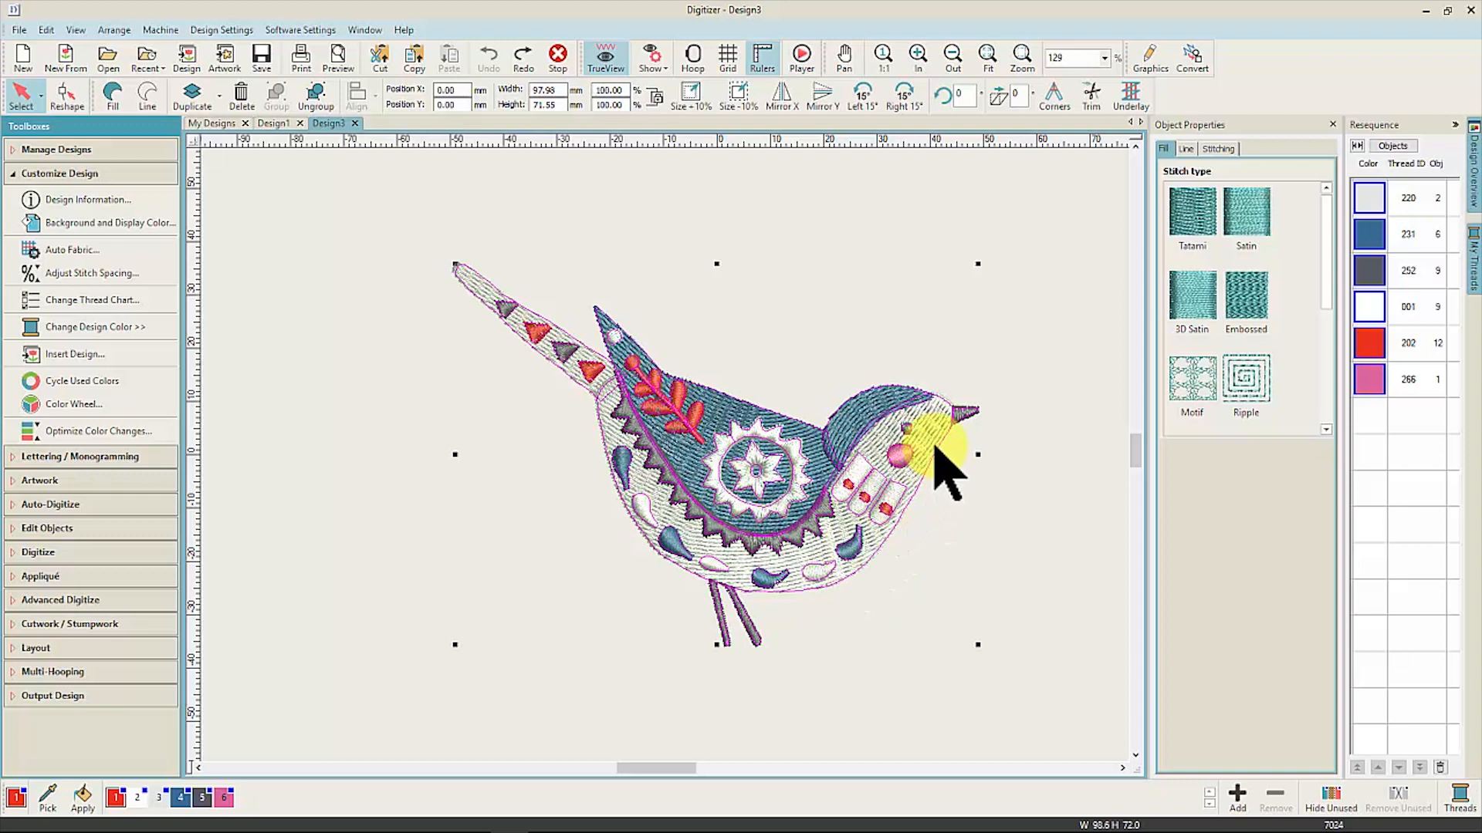
{"action": "right_click", "coordinate": [935, 451]}
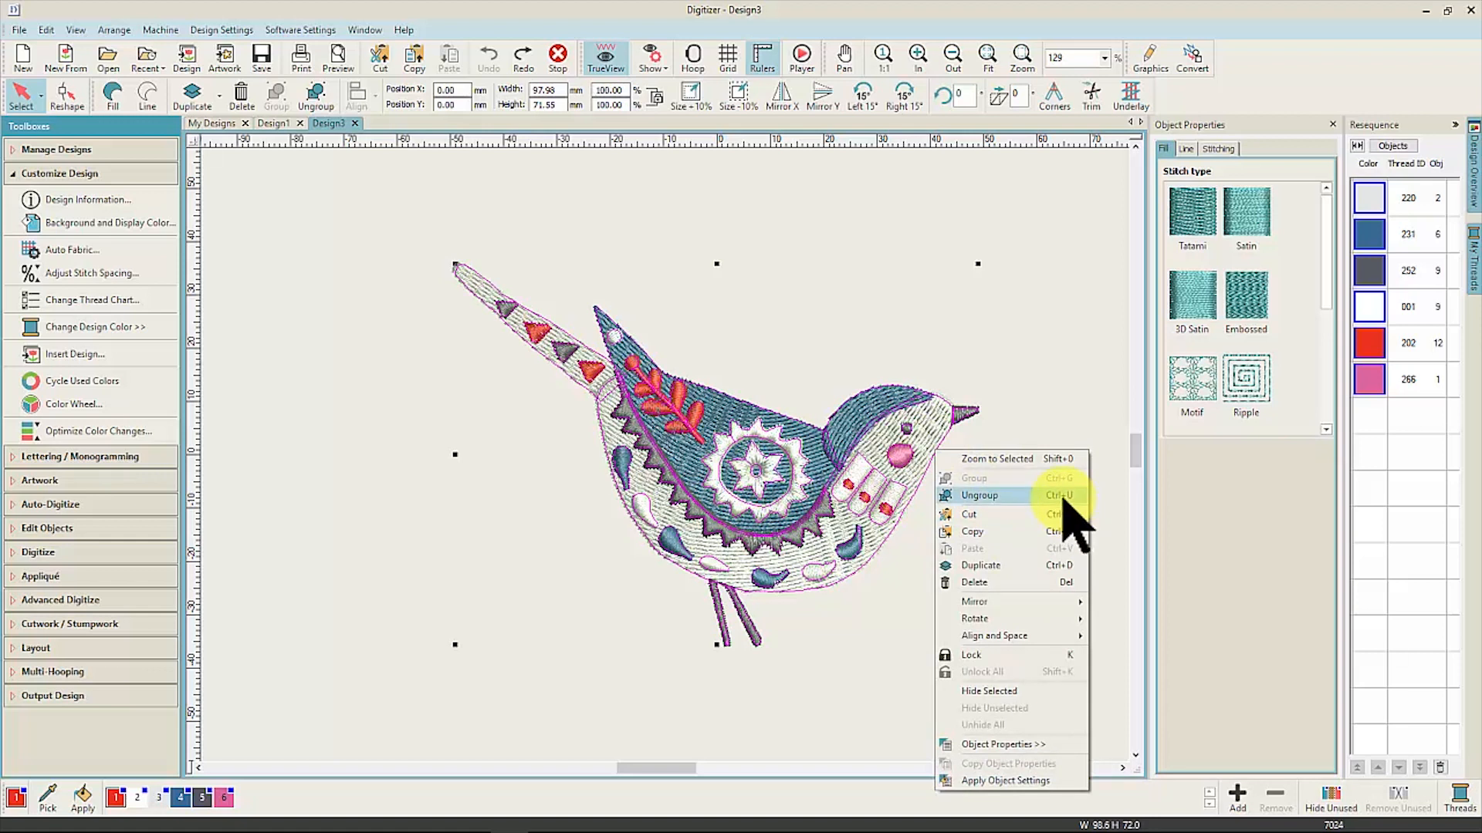
{"action": "left_click", "coordinate": [814, 232]}
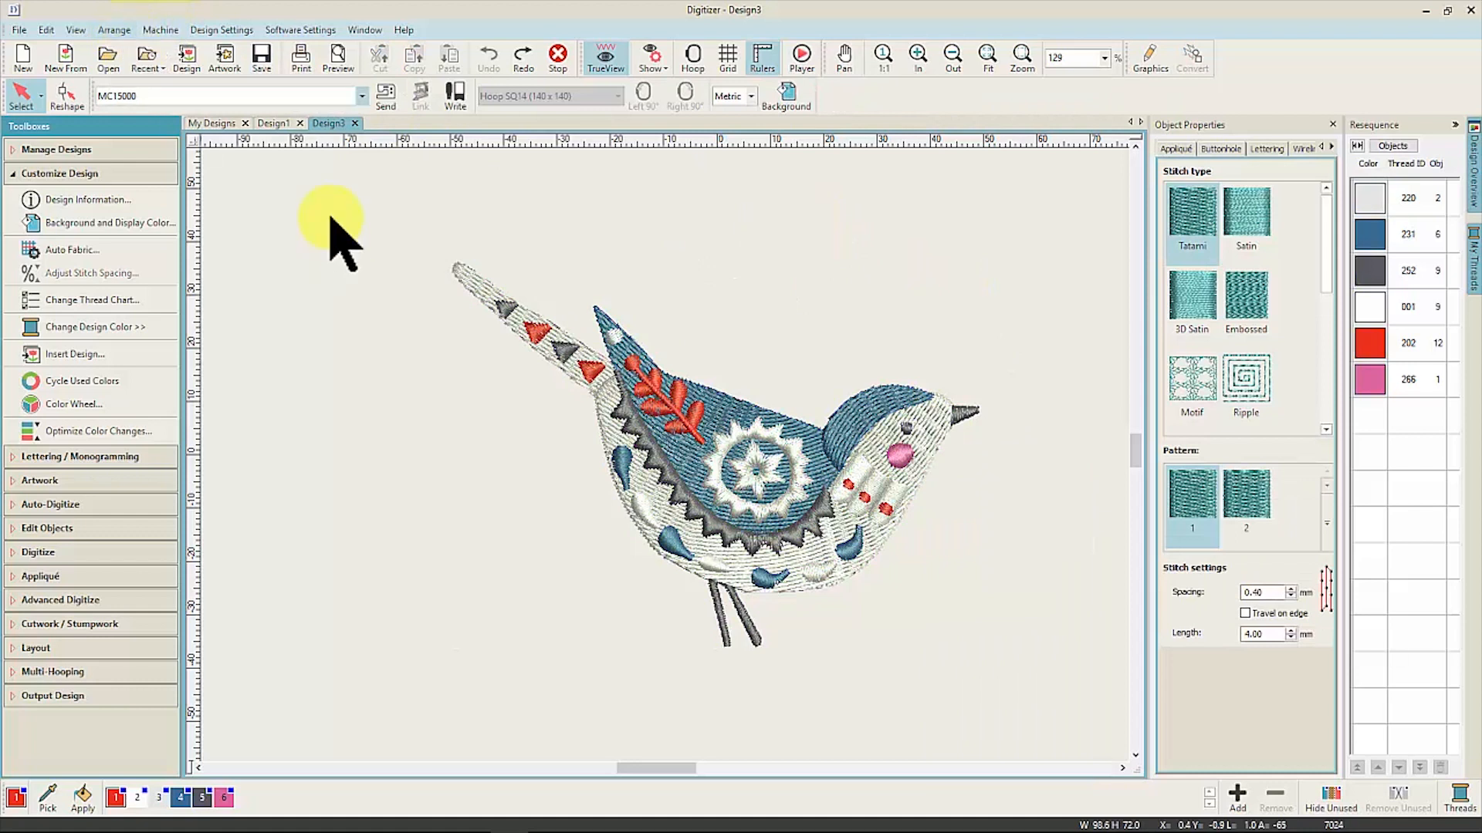
{"action": "left_click", "coordinate": [764, 466]}
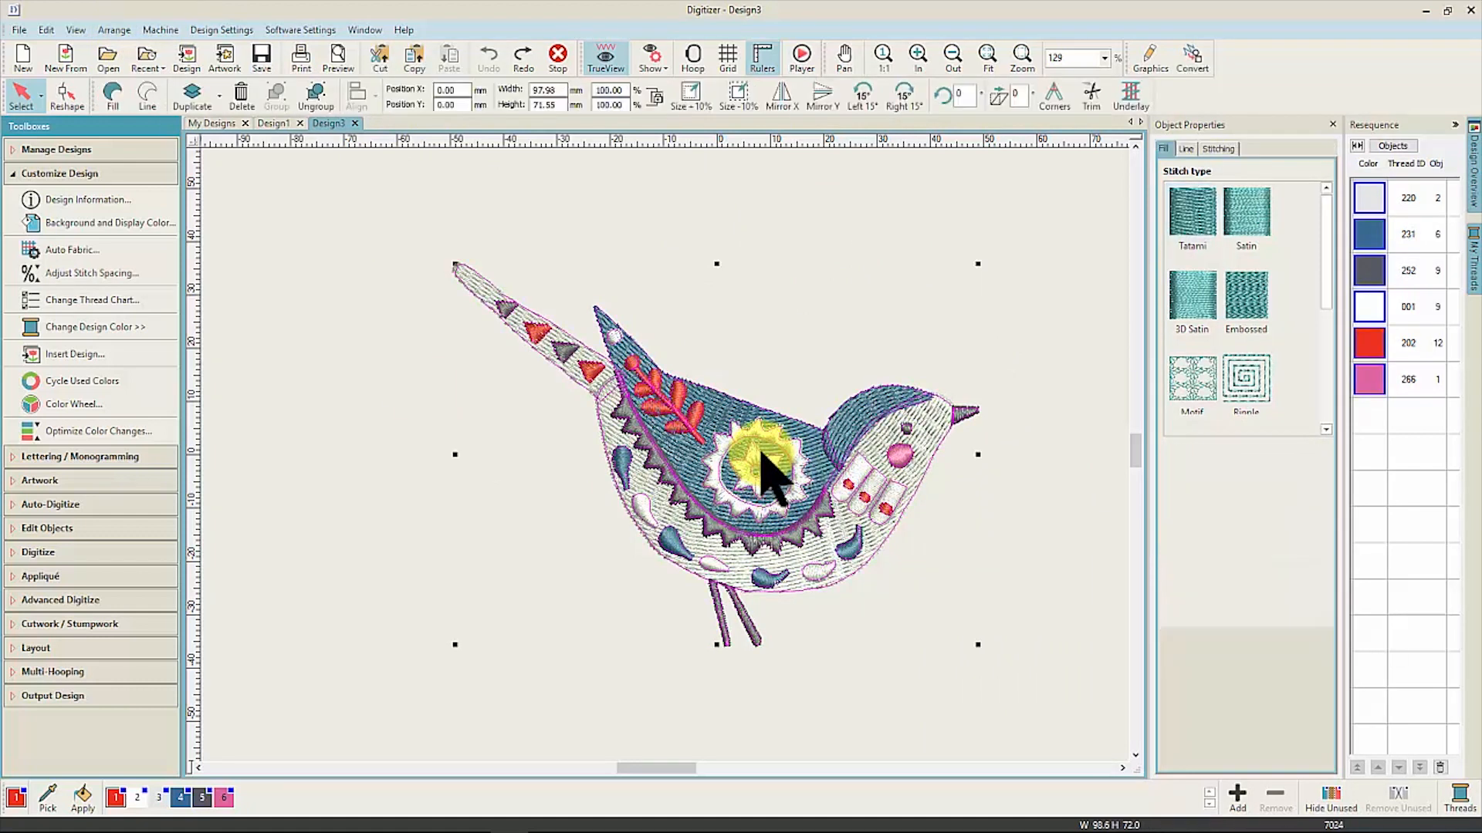
{"action": "left_click", "coordinate": [114, 30]}
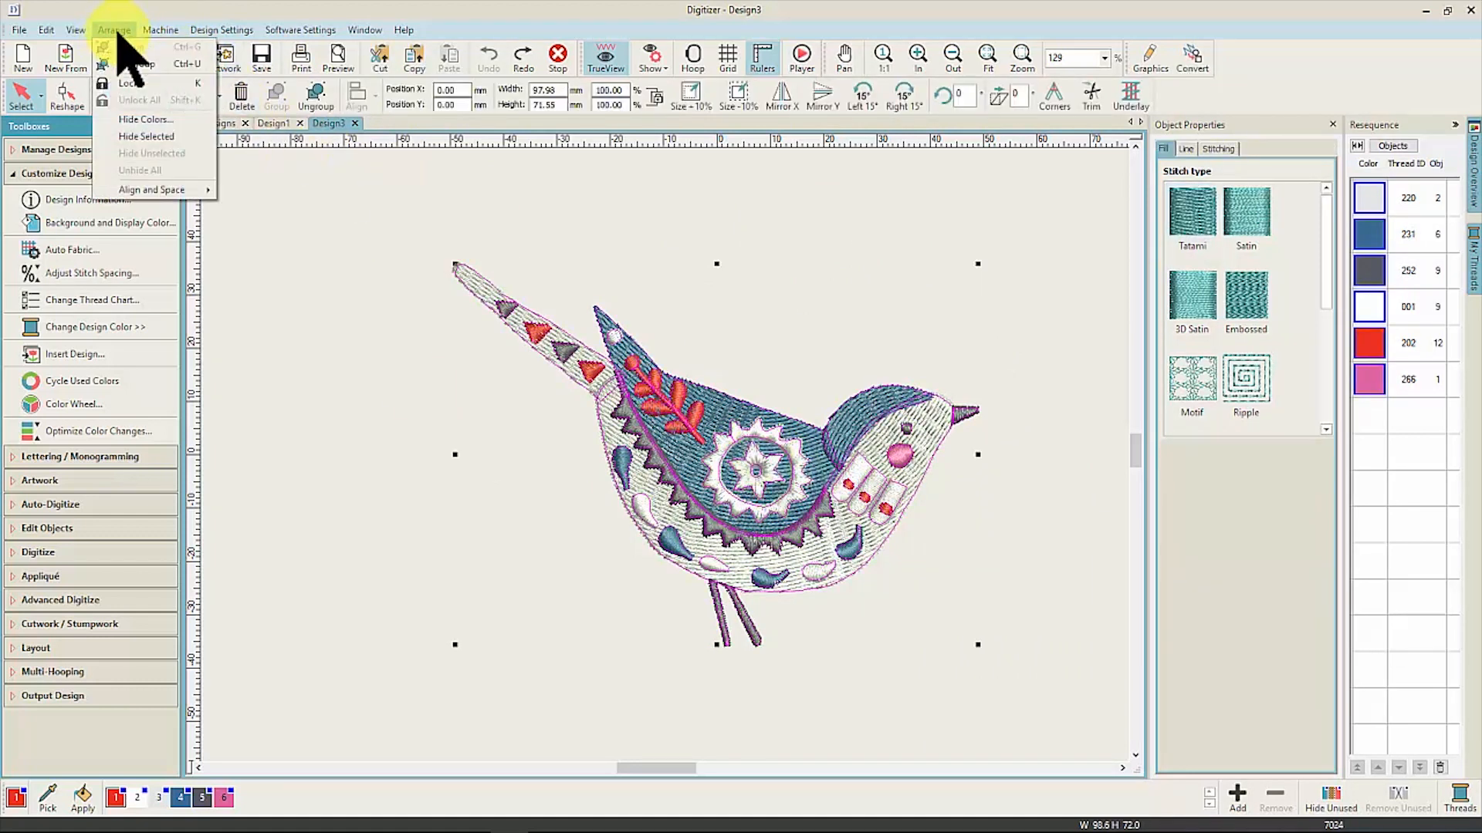
{"action": "left_click", "coordinate": [138, 64]}
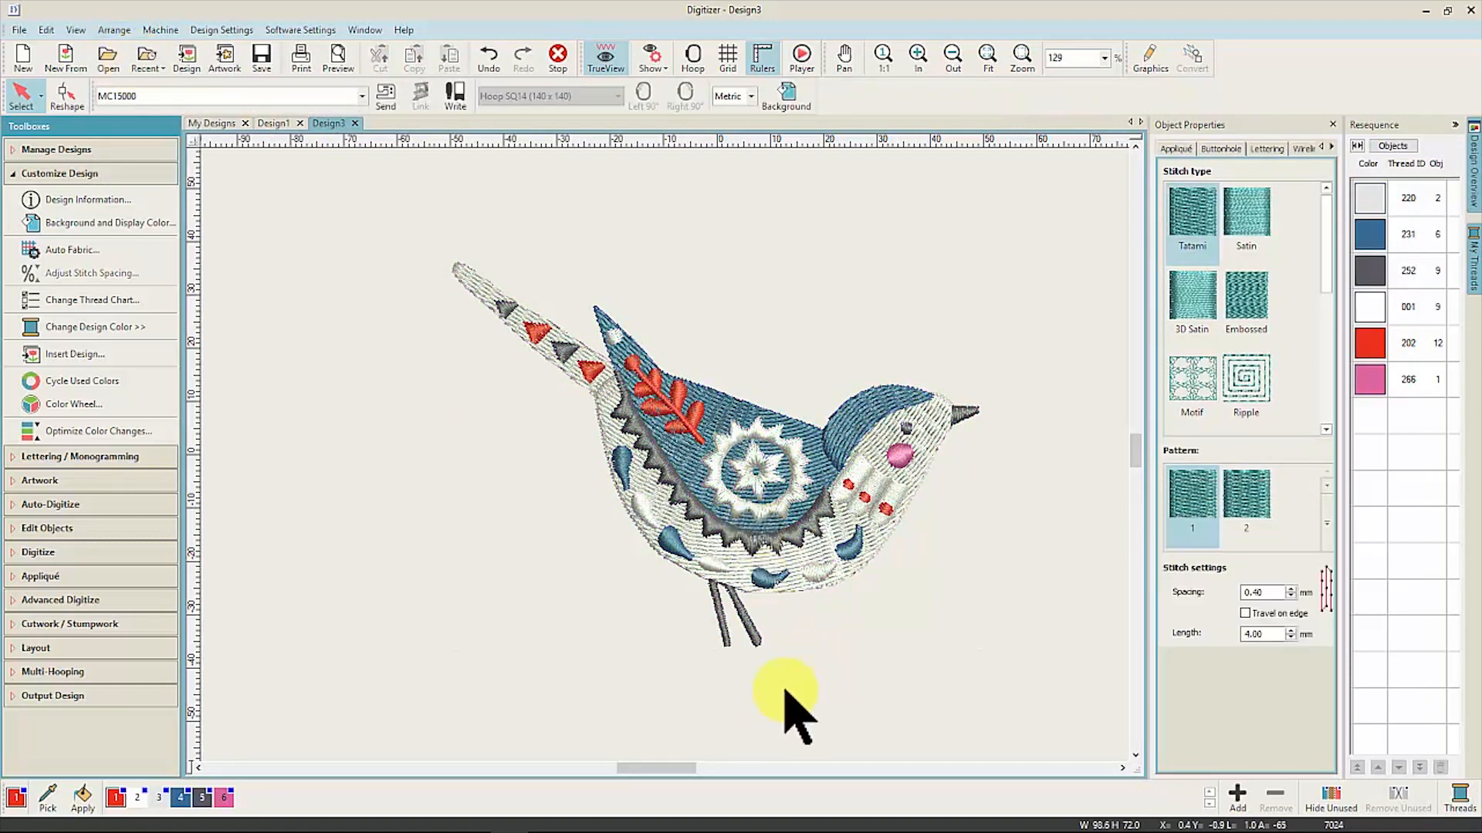
Step: Pick the red from the leaf sprig on the wing and apply it to the bird's pink cheek
{"action": "left_click", "coordinate": [48, 799]}
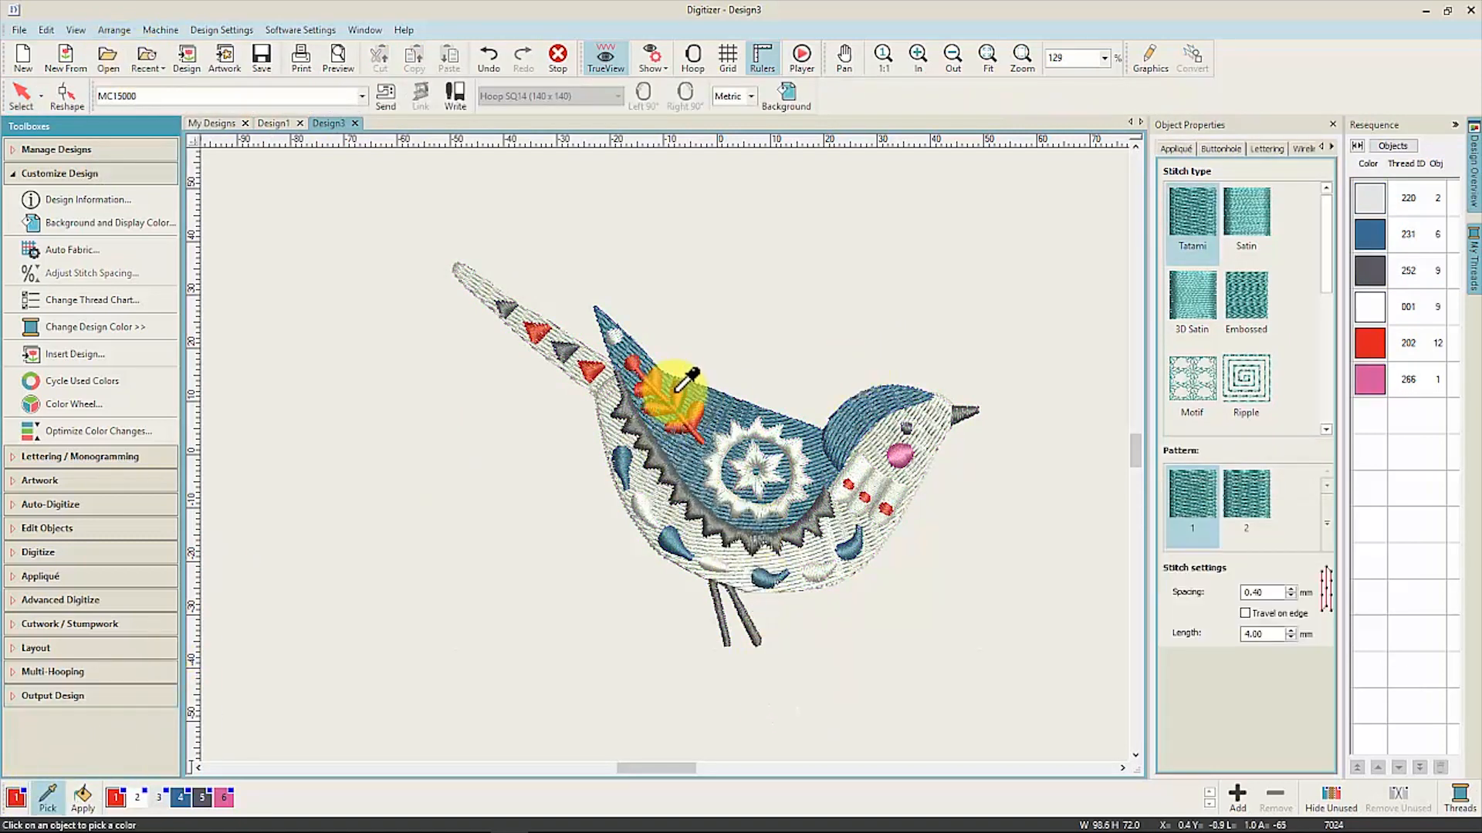
{"action": "left_click", "coordinate": [680, 388]}
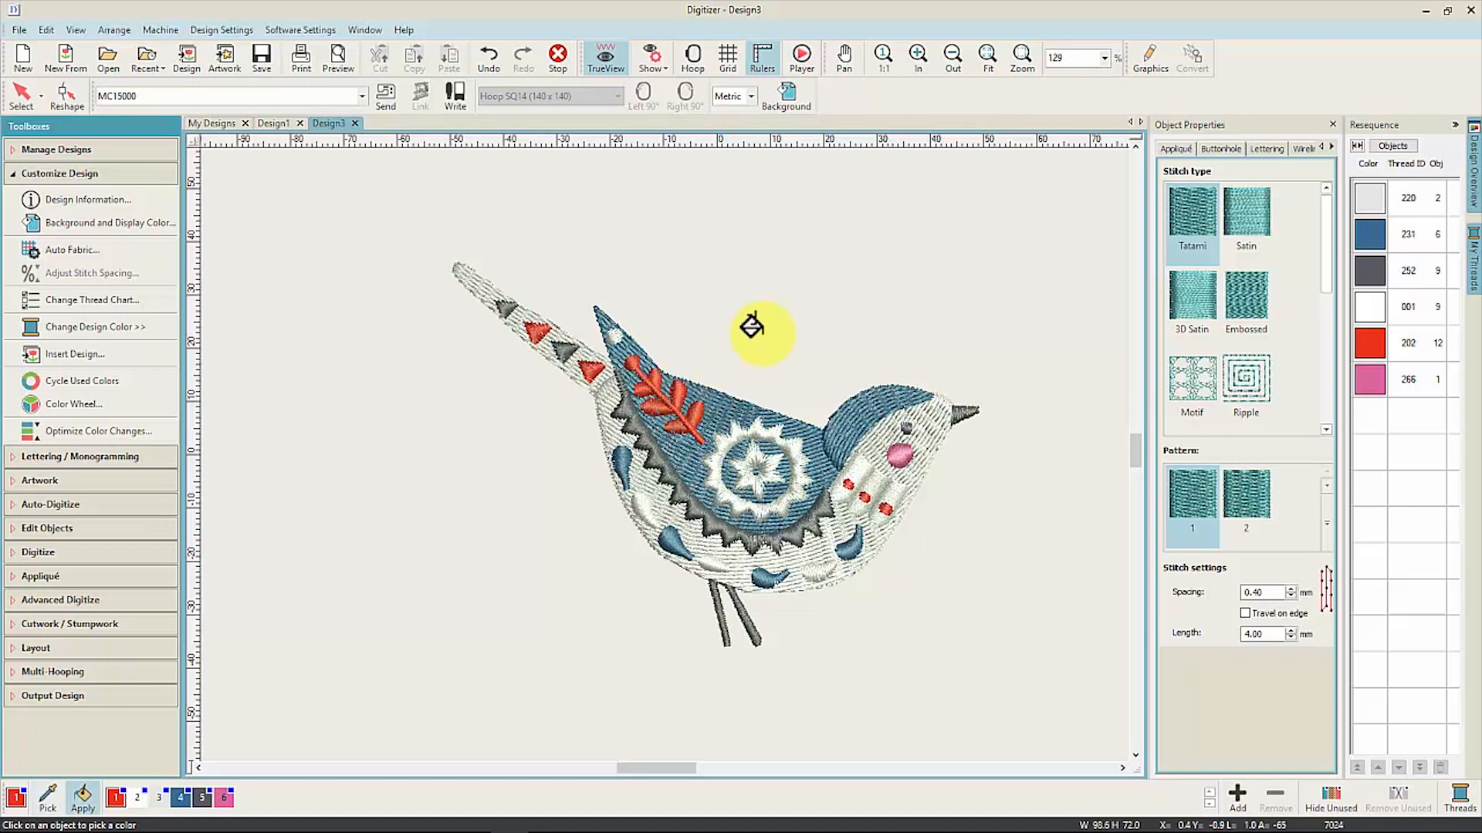
{"action": "left_click", "coordinate": [888, 448]}
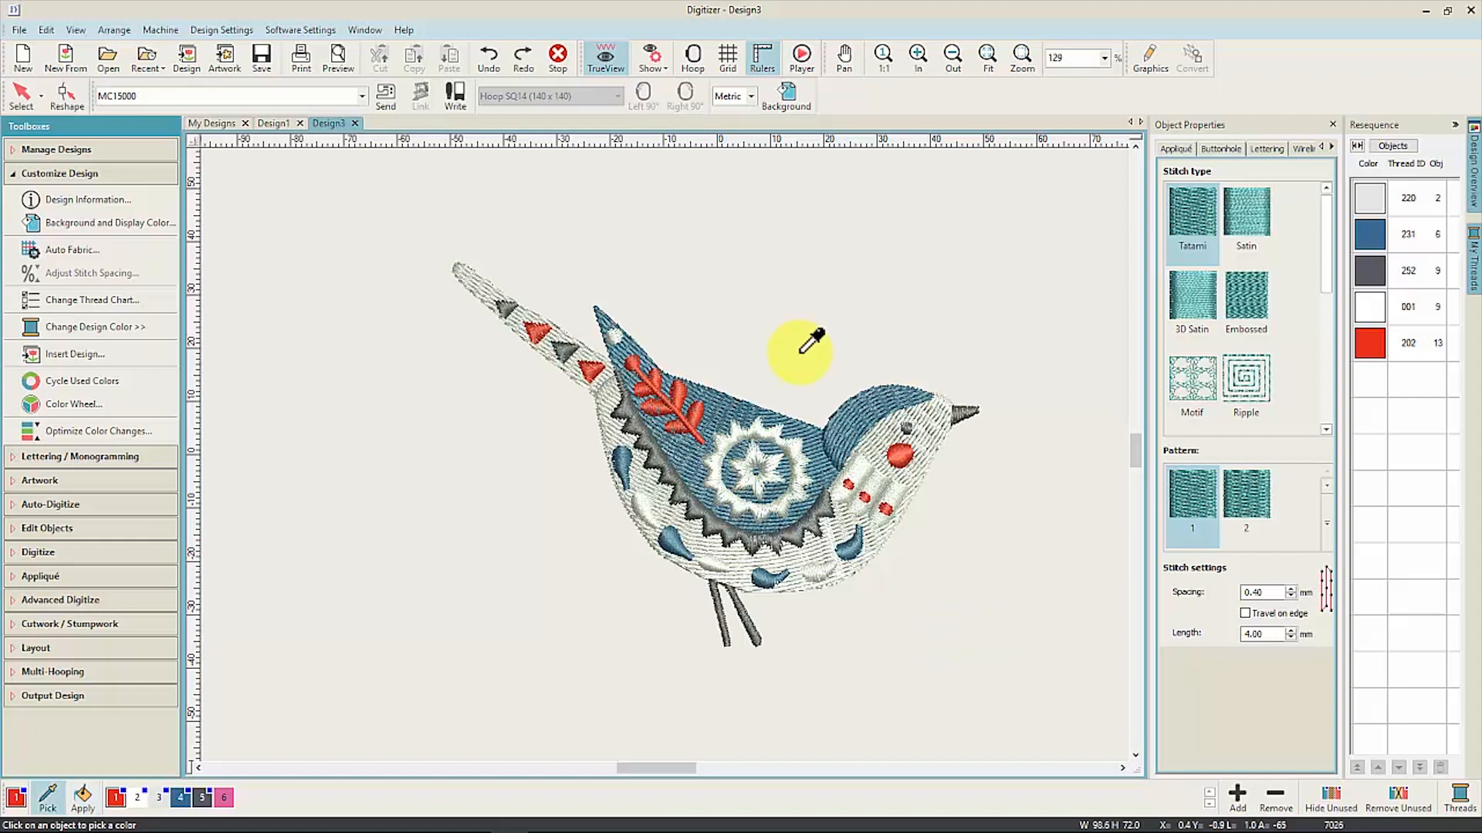
{"action": "key", "text": "Escape"}
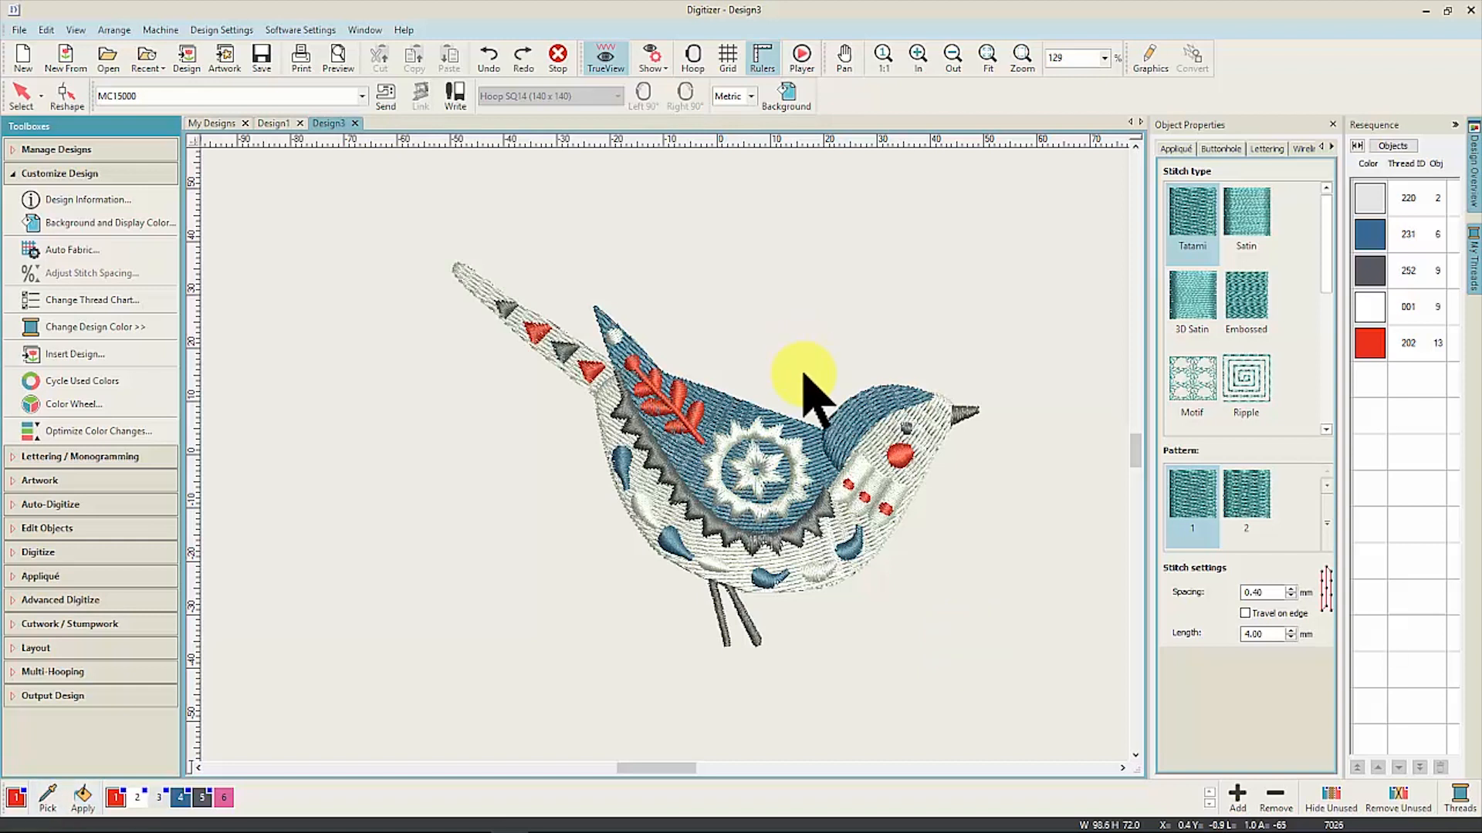
Step: Cycle the used colors through the design until the body is blue, the wing dark gray and the beak and legs red
{"action": "left_click", "coordinate": [133, 386]}
{"action": "left_click", "coordinate": [131, 384]}
{"action": "left_click", "coordinate": [133, 386]}
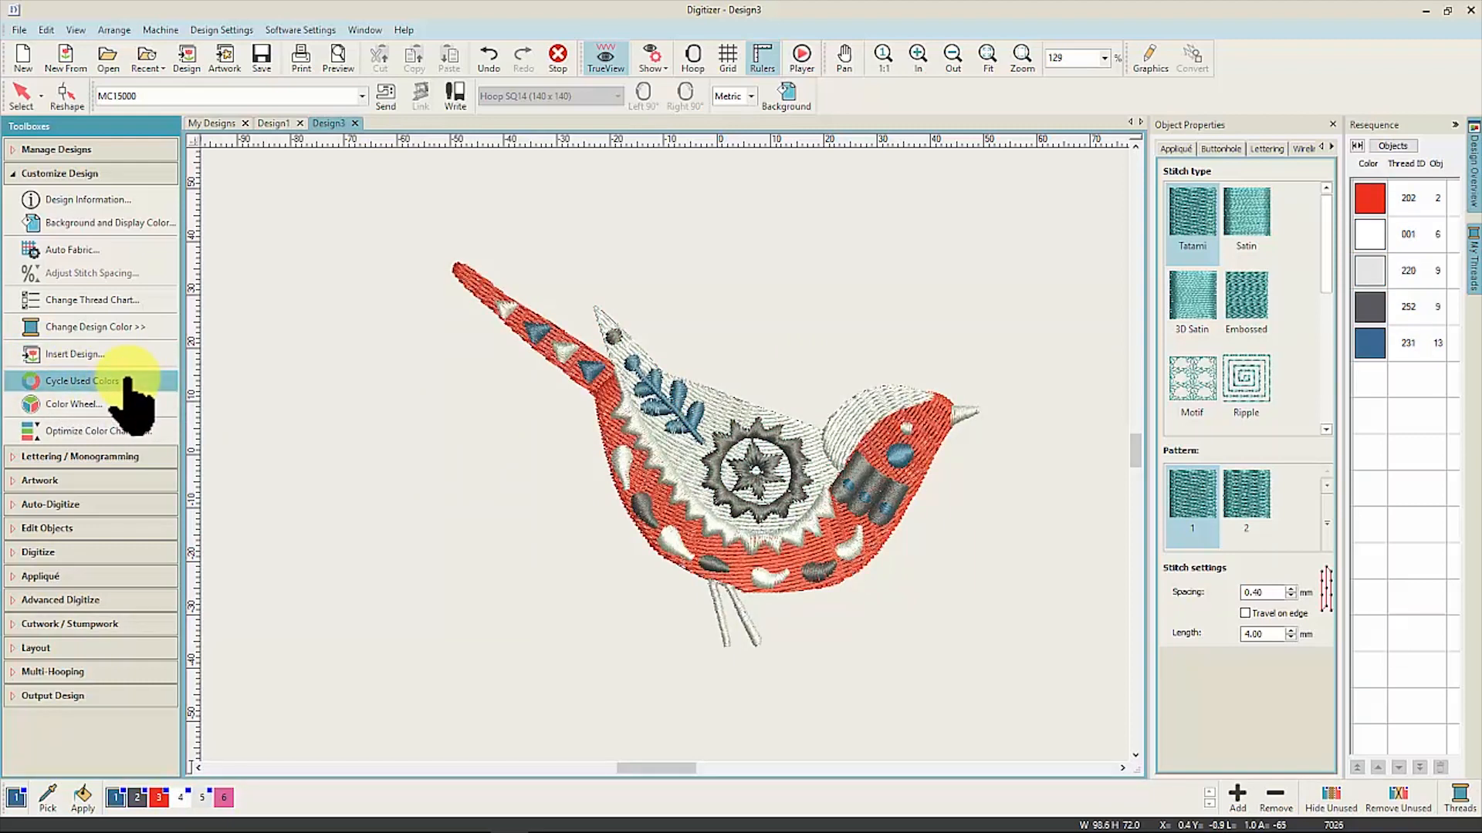
{"action": "left_click", "coordinate": [132, 386]}
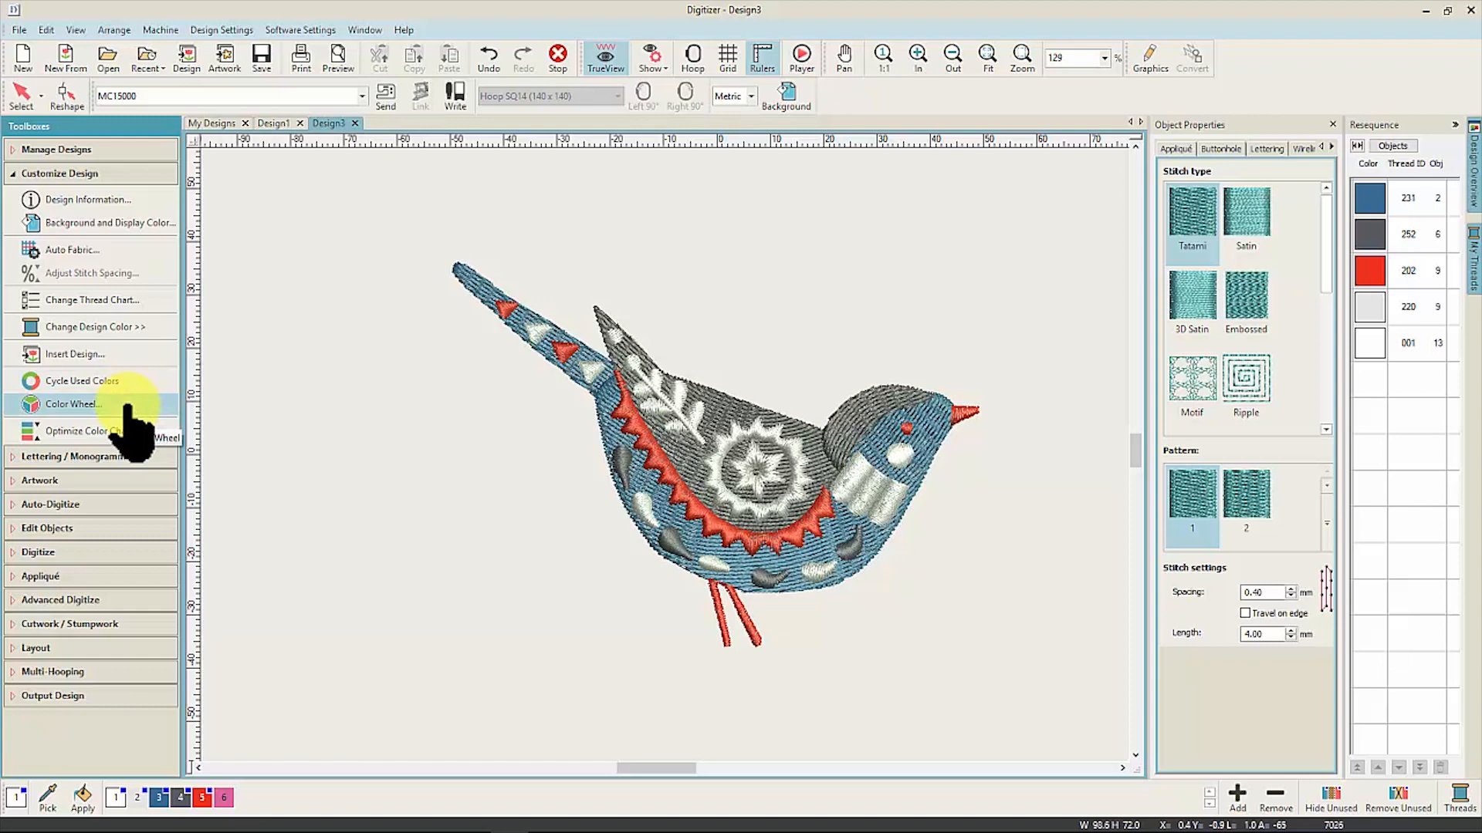
Step: Recolor the bird with a Harmonious color wheel scheme based on teal, raising the brightness for gray wings and pink accents
{"action": "left_click", "coordinate": [128, 404]}
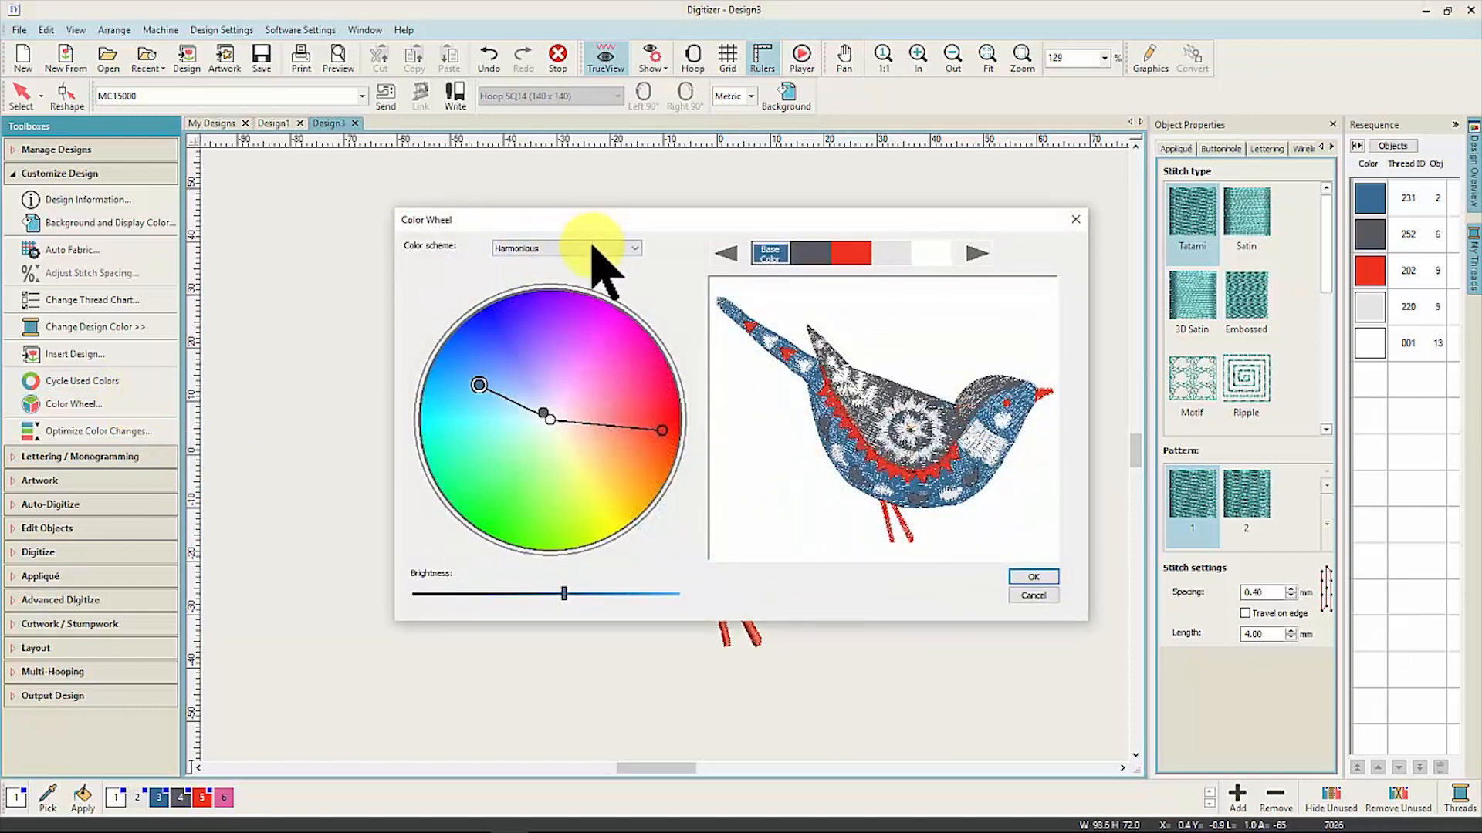
{"action": "left_click", "coordinate": [592, 248]}
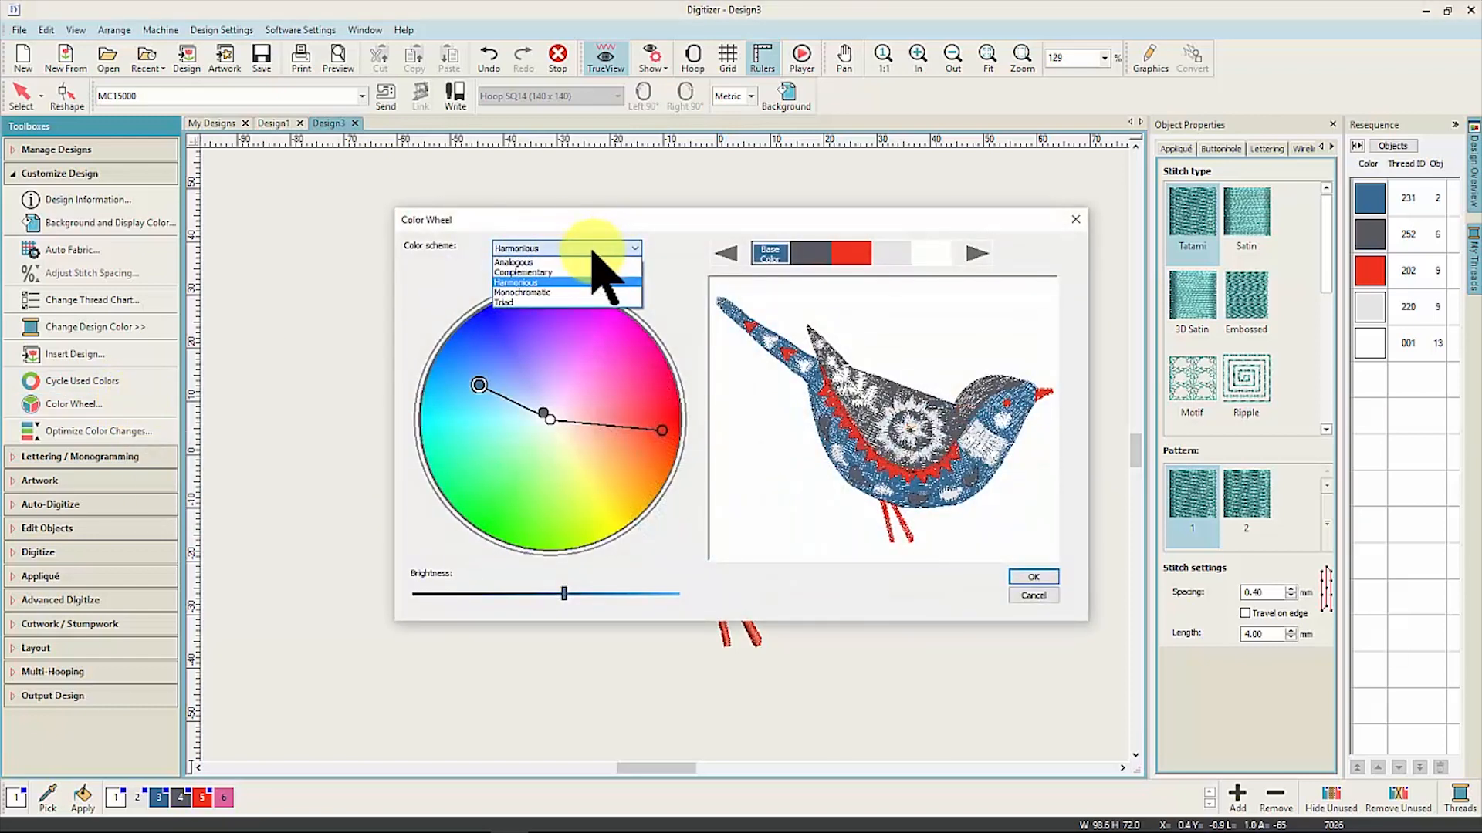
{"action": "left_click", "coordinate": [578, 285]}
{"action": "left_click_drag", "start_coordinate": [479, 384], "coordinate": [565, 294]}
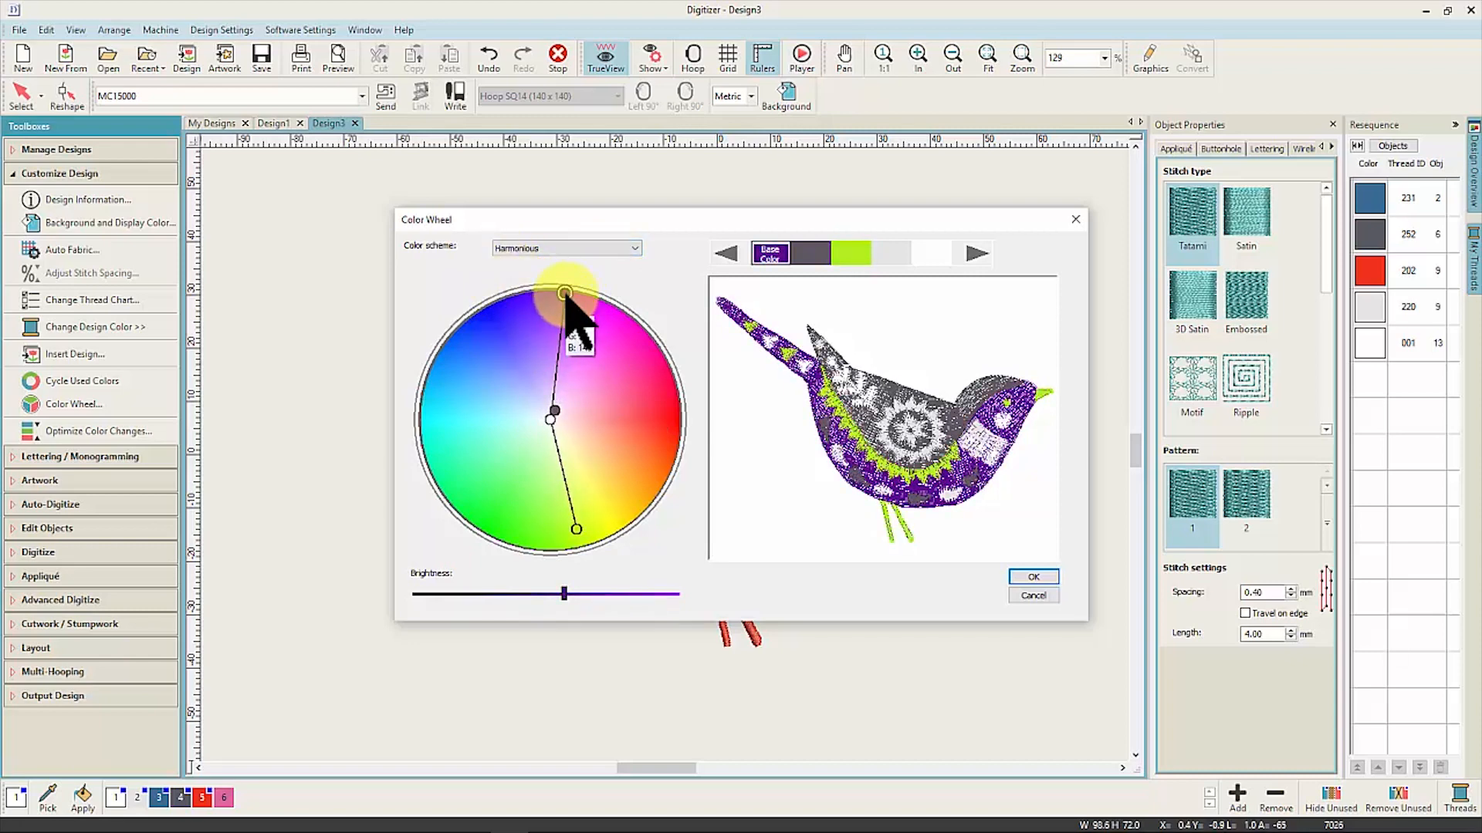
{"action": "left_click_drag", "start_coordinate": [525, 604], "coordinate": [598, 608]}
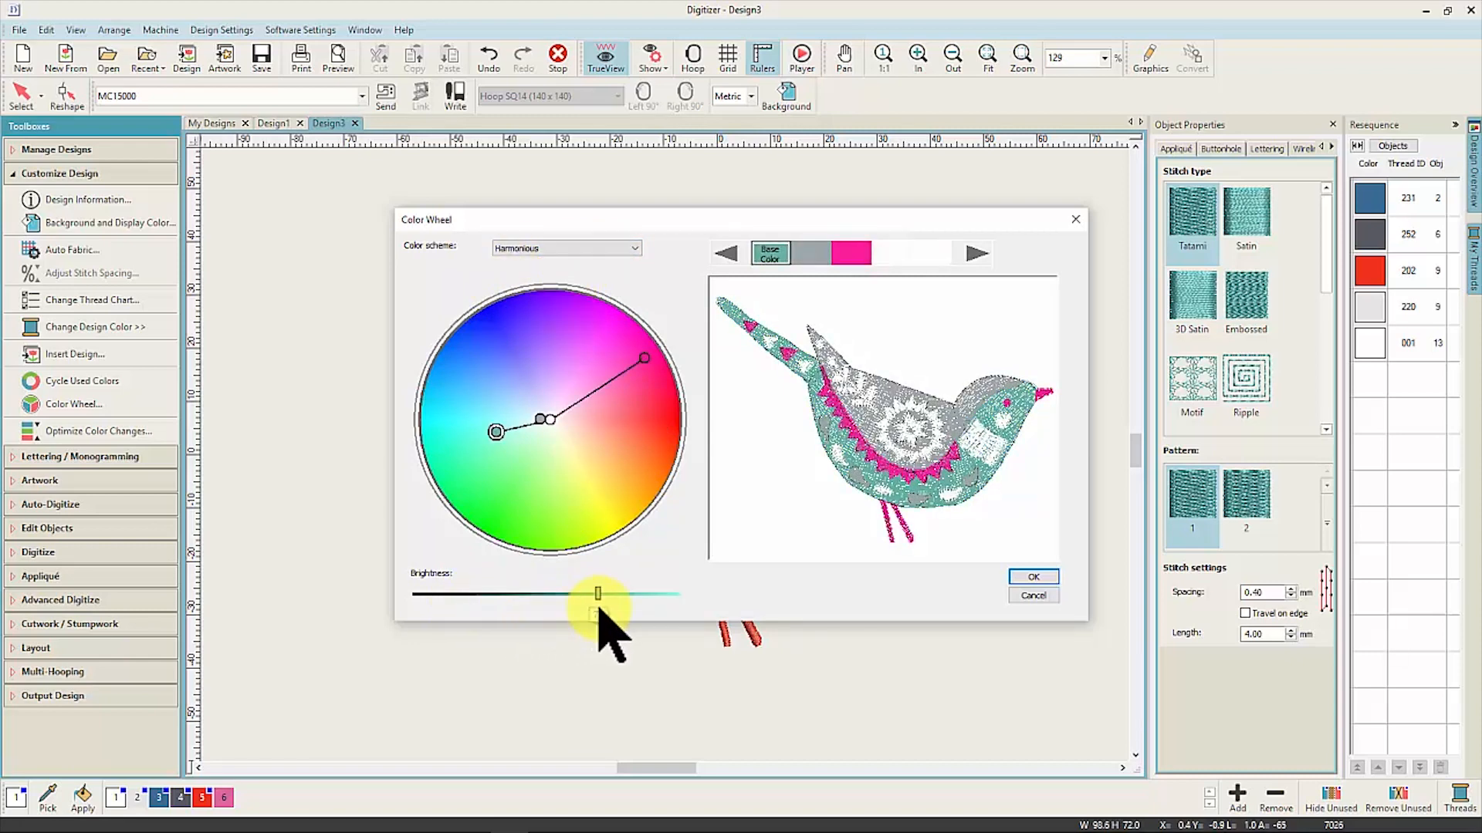
{"action": "left_click", "coordinate": [1028, 581]}
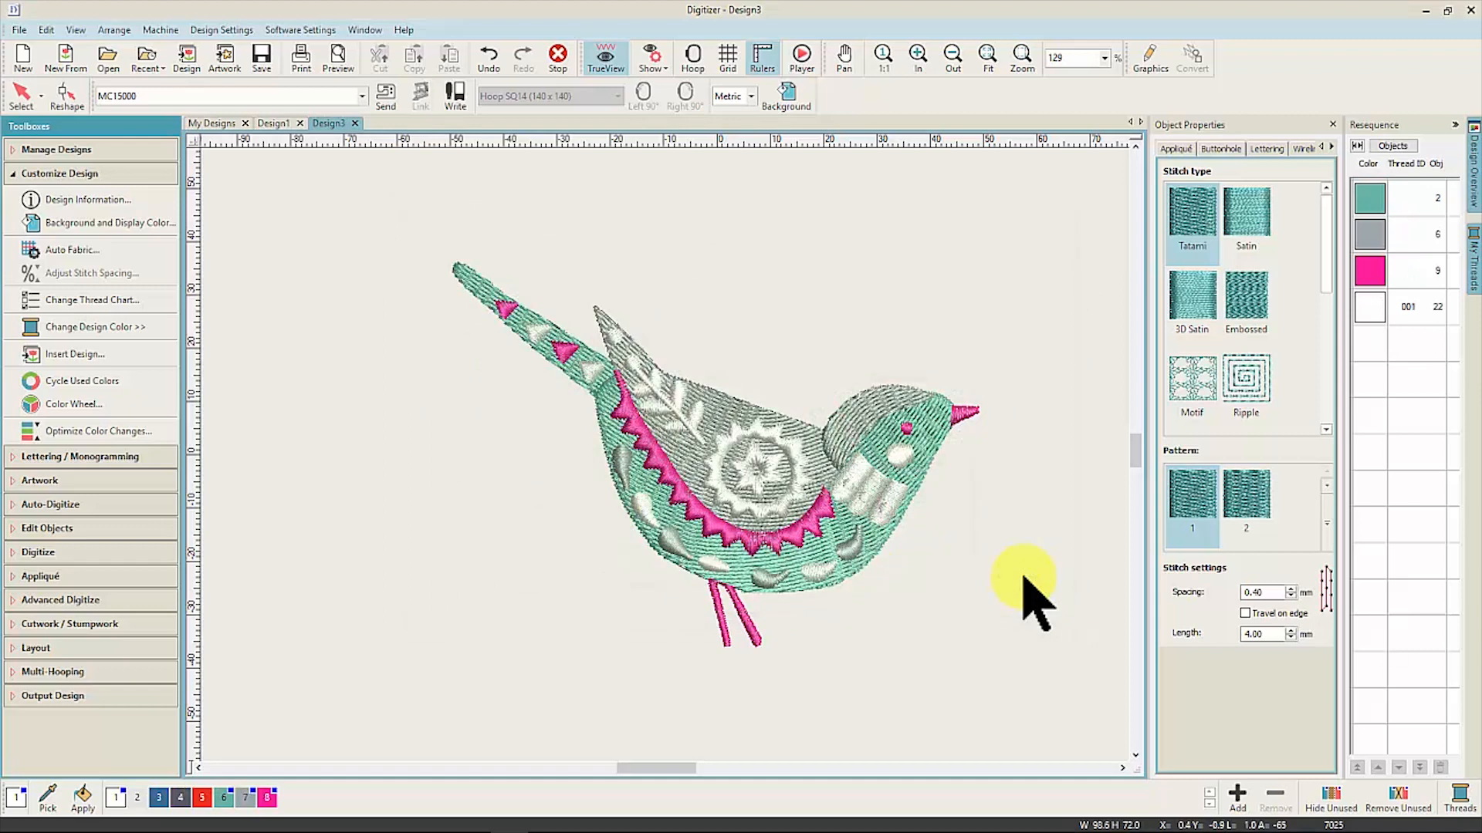
Step: Recolor the bird with a Monochromatic blue color wheel scheme and cycle the colors until the wing is bright blue and the body grayish blue
{"action": "left_click", "coordinate": [127, 405]}
{"action": "left_click", "coordinate": [629, 248]}
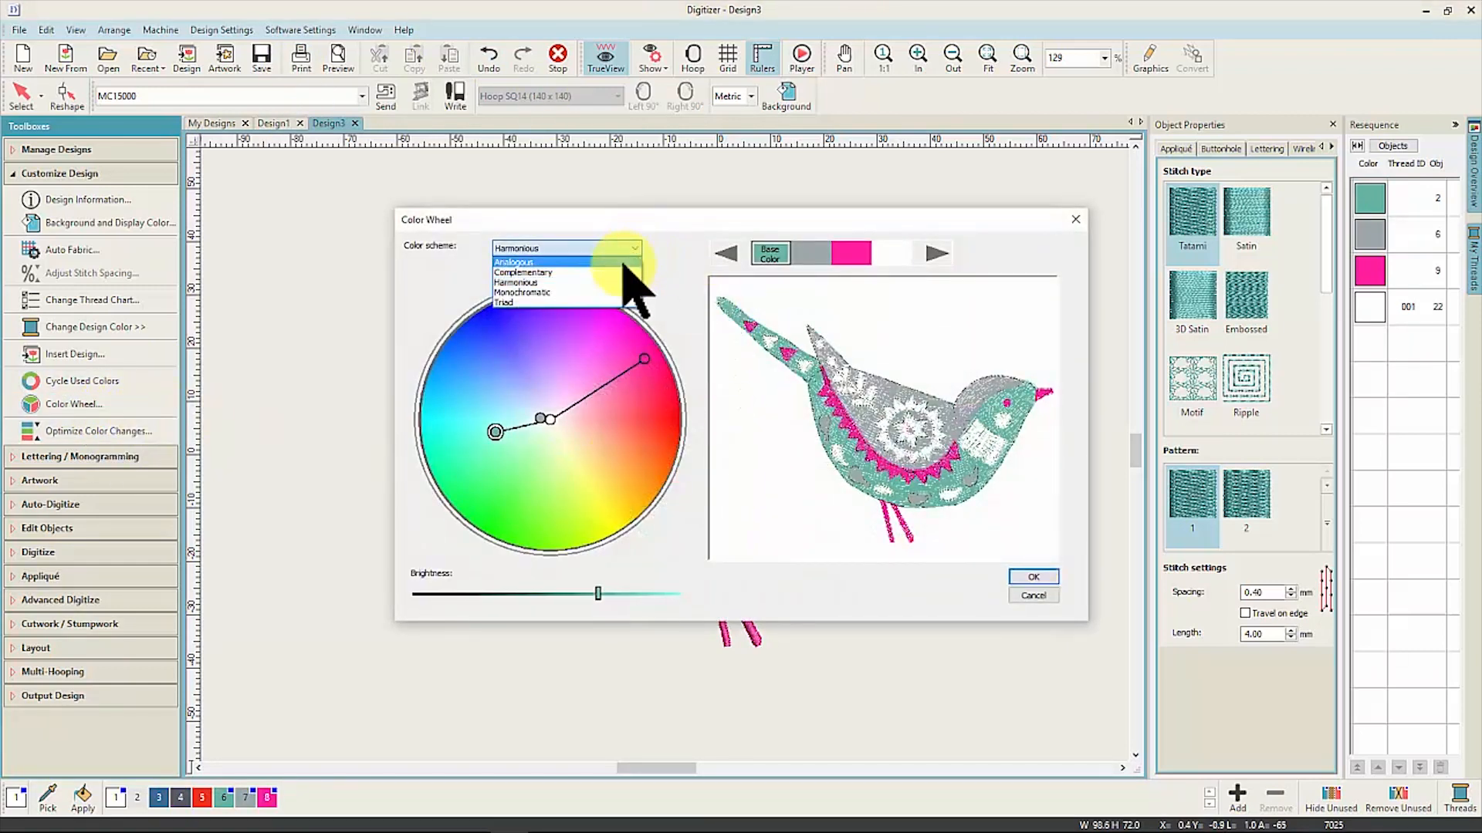
{"action": "left_click", "coordinate": [607, 294]}
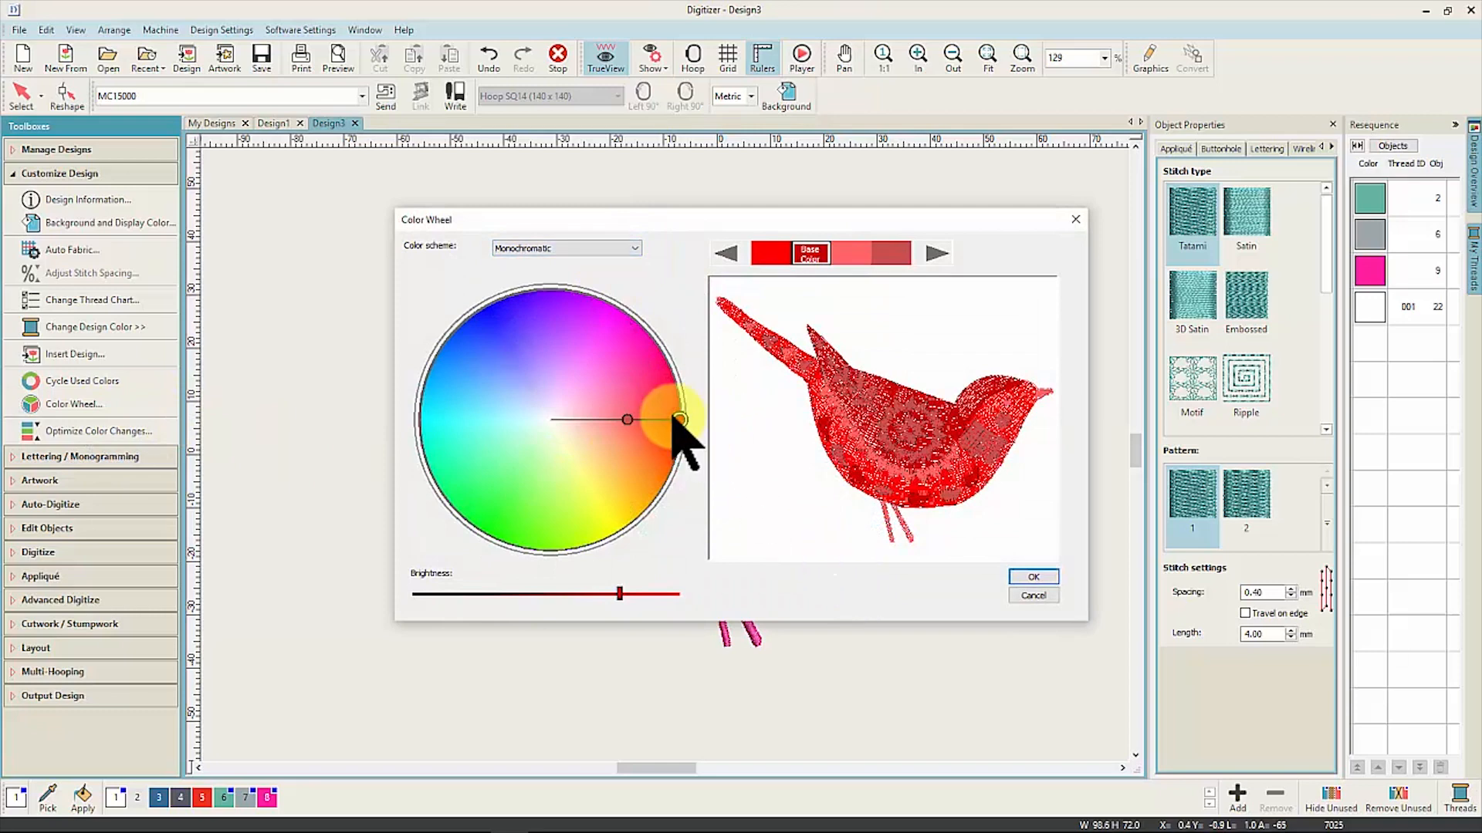
{"action": "left_click_drag", "start_coordinate": [669, 419], "coordinate": [511, 386]}
{"action": "left_click", "coordinate": [1035, 577]}
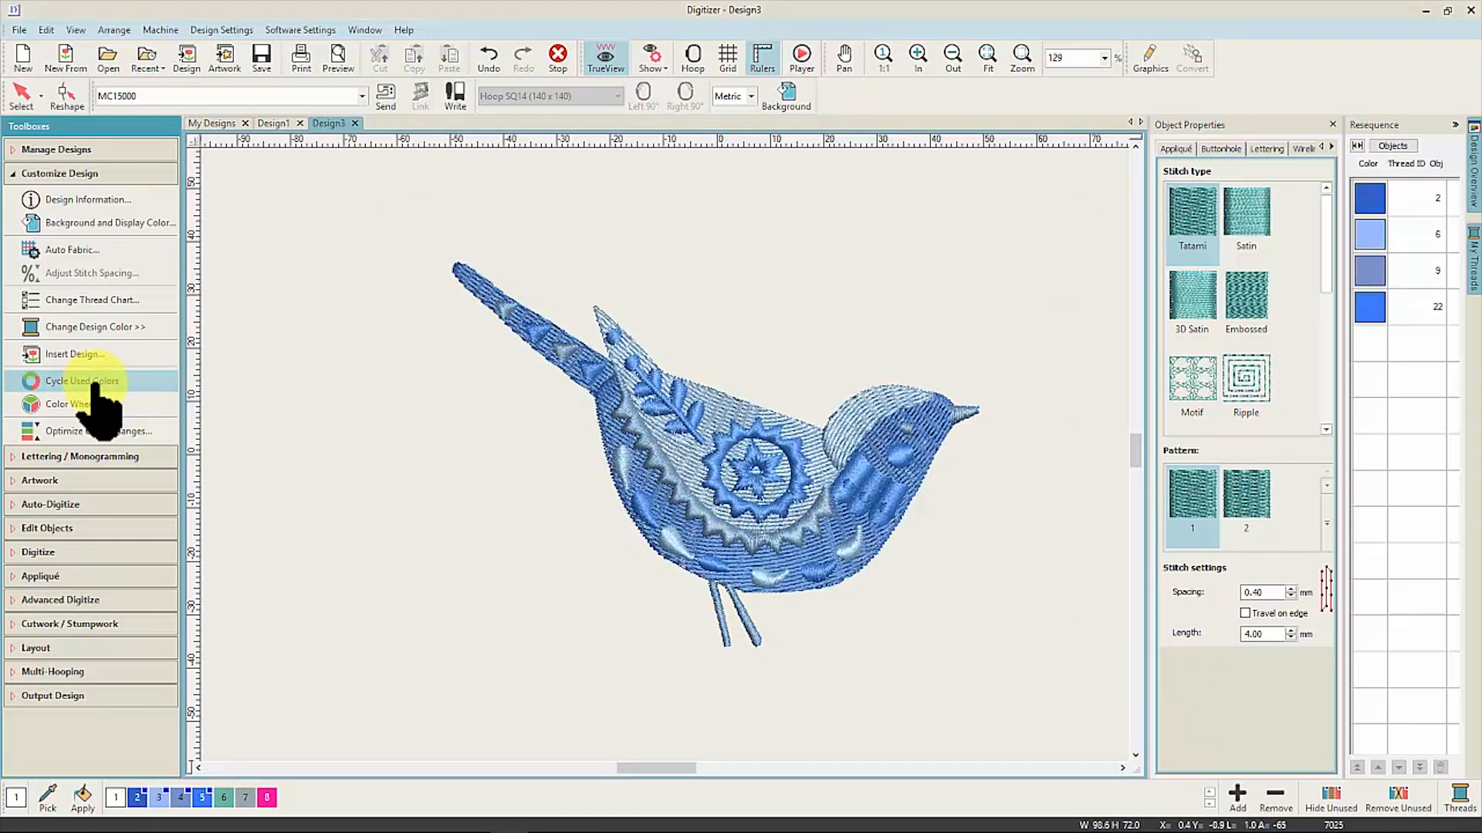
{"action": "left_click", "coordinate": [96, 383]}
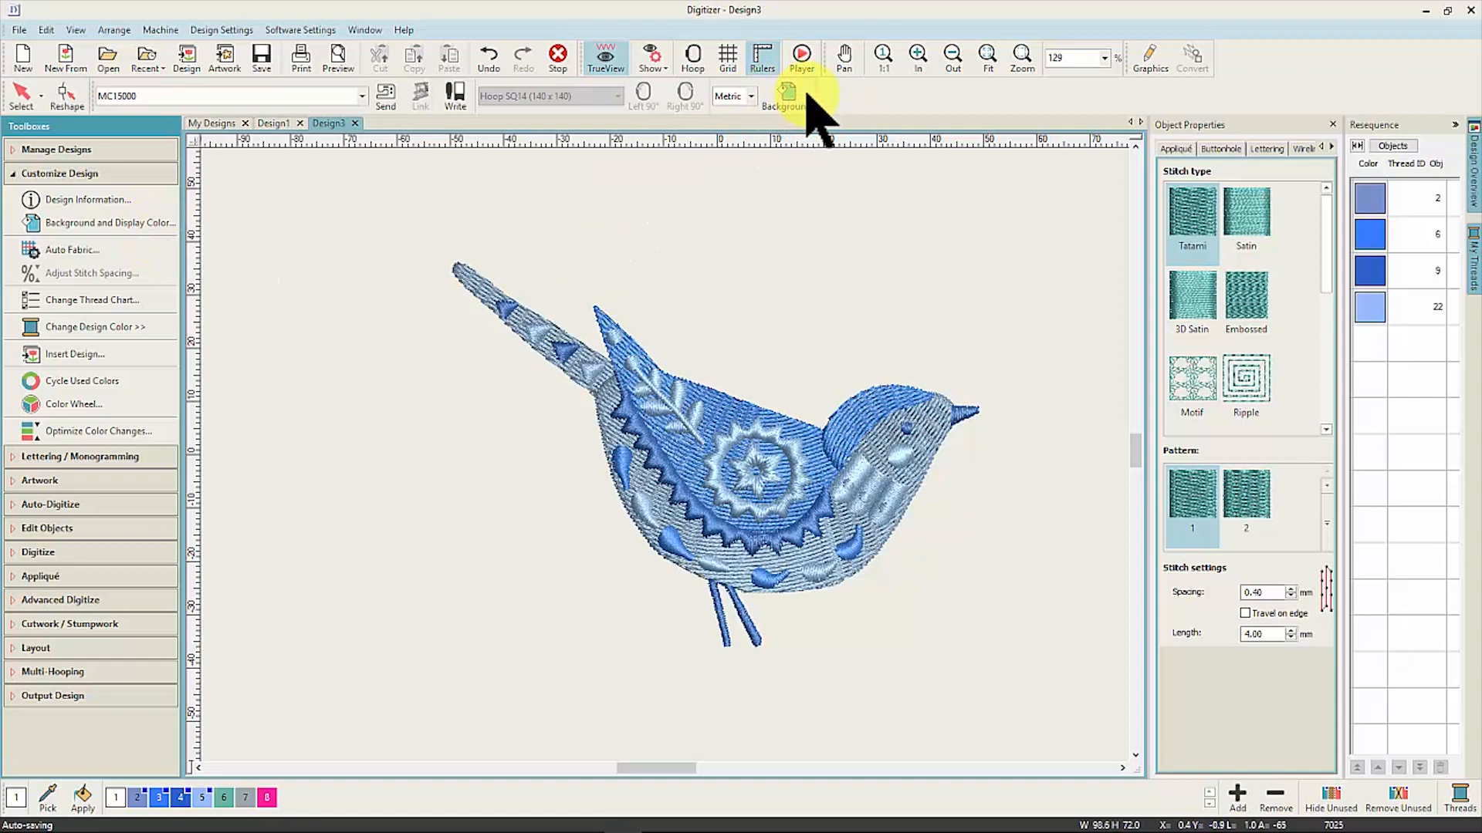
Step: Set the design background to the factory article Girls Short Sleeves (Front) from the Kids T-Shirt group
{"action": "left_click", "coordinate": [115, 224]}
{"action": "left_click_drag", "start_coordinate": [759, 193], "coordinate": [424, 218]}
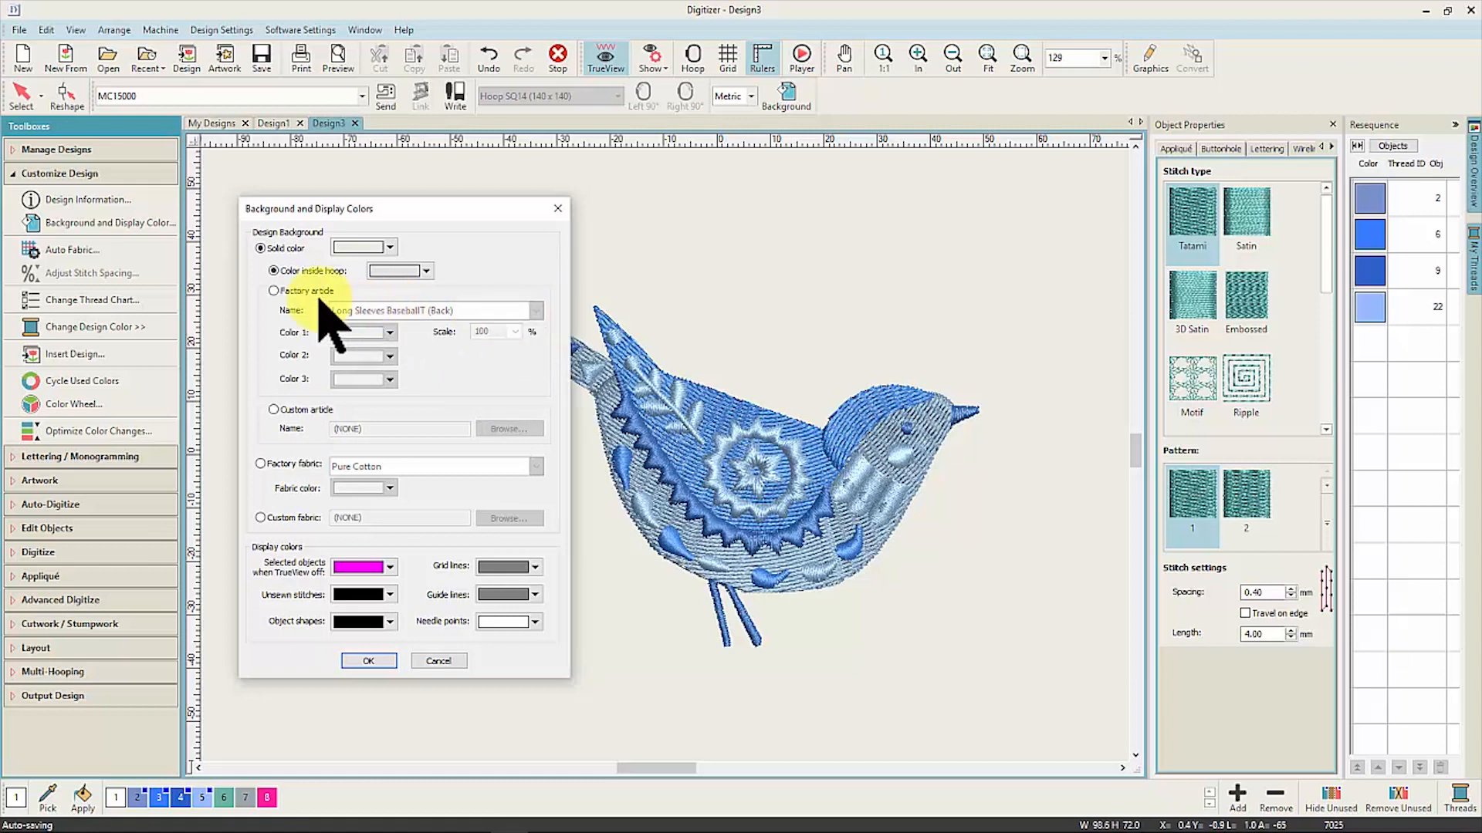
{"action": "left_click", "coordinate": [274, 291]}
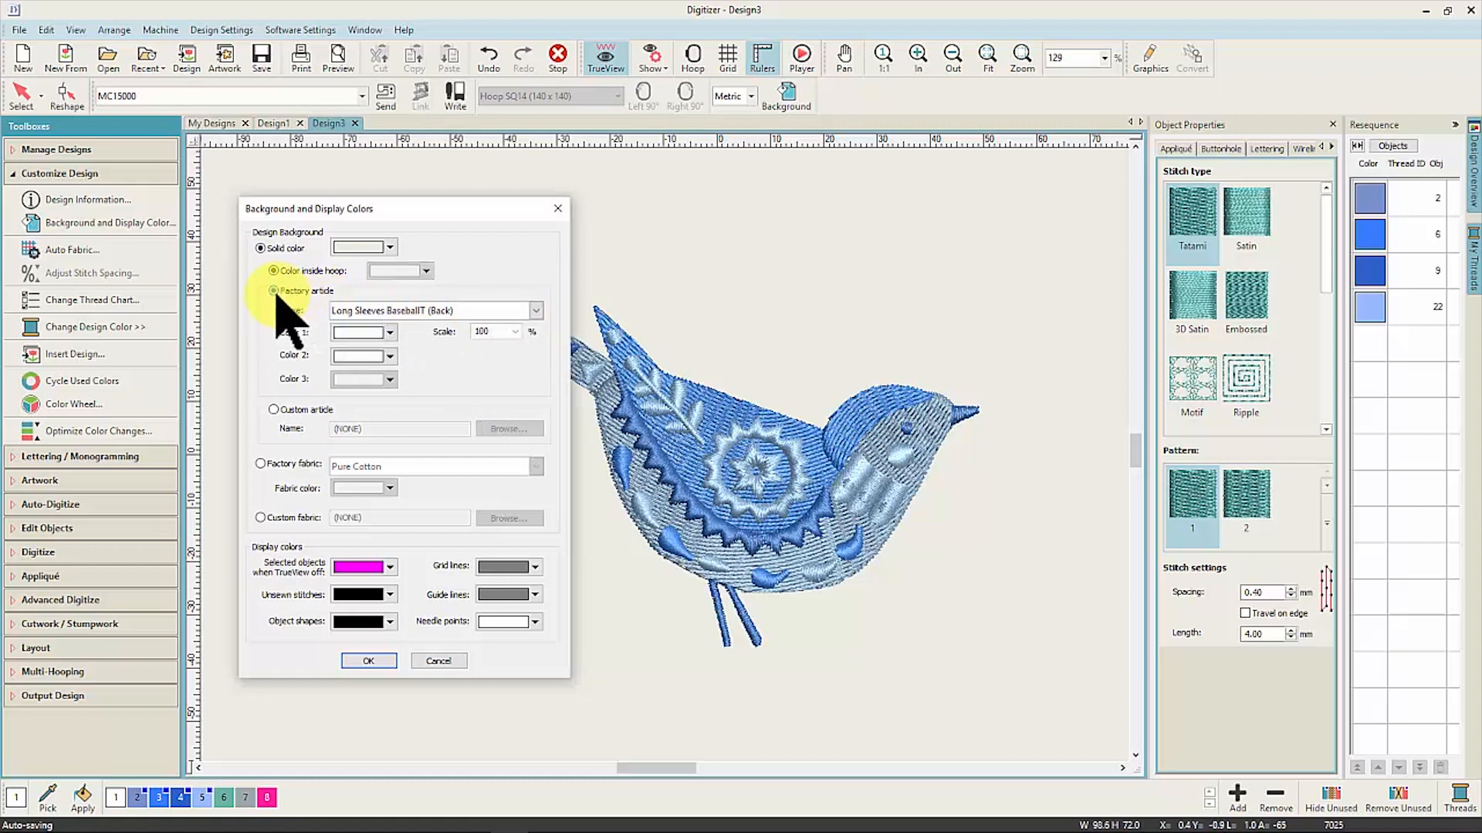
{"action": "left_click", "coordinate": [519, 311]}
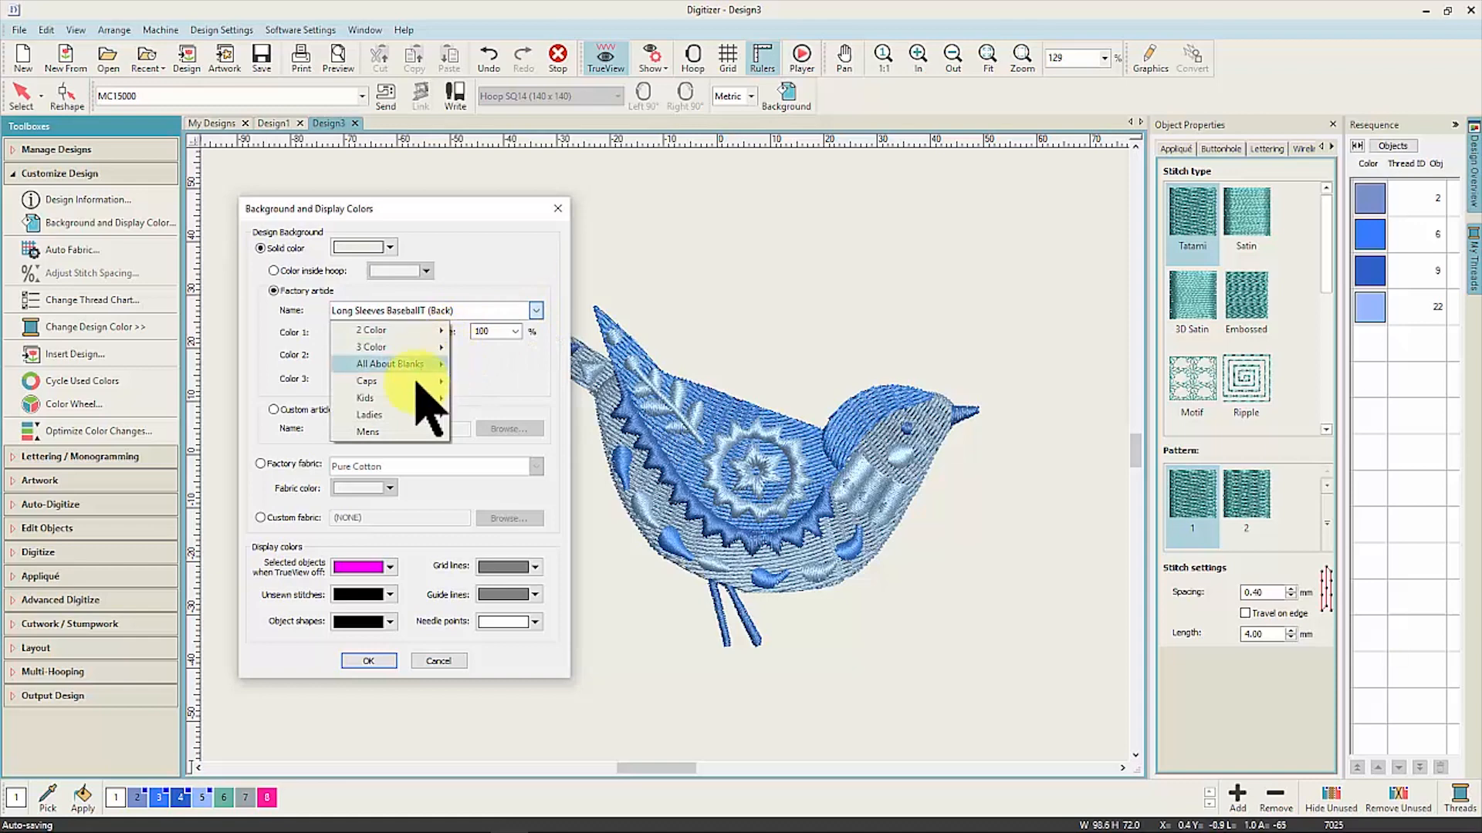
{"action": "mouse_move", "coordinate": [411, 401]}
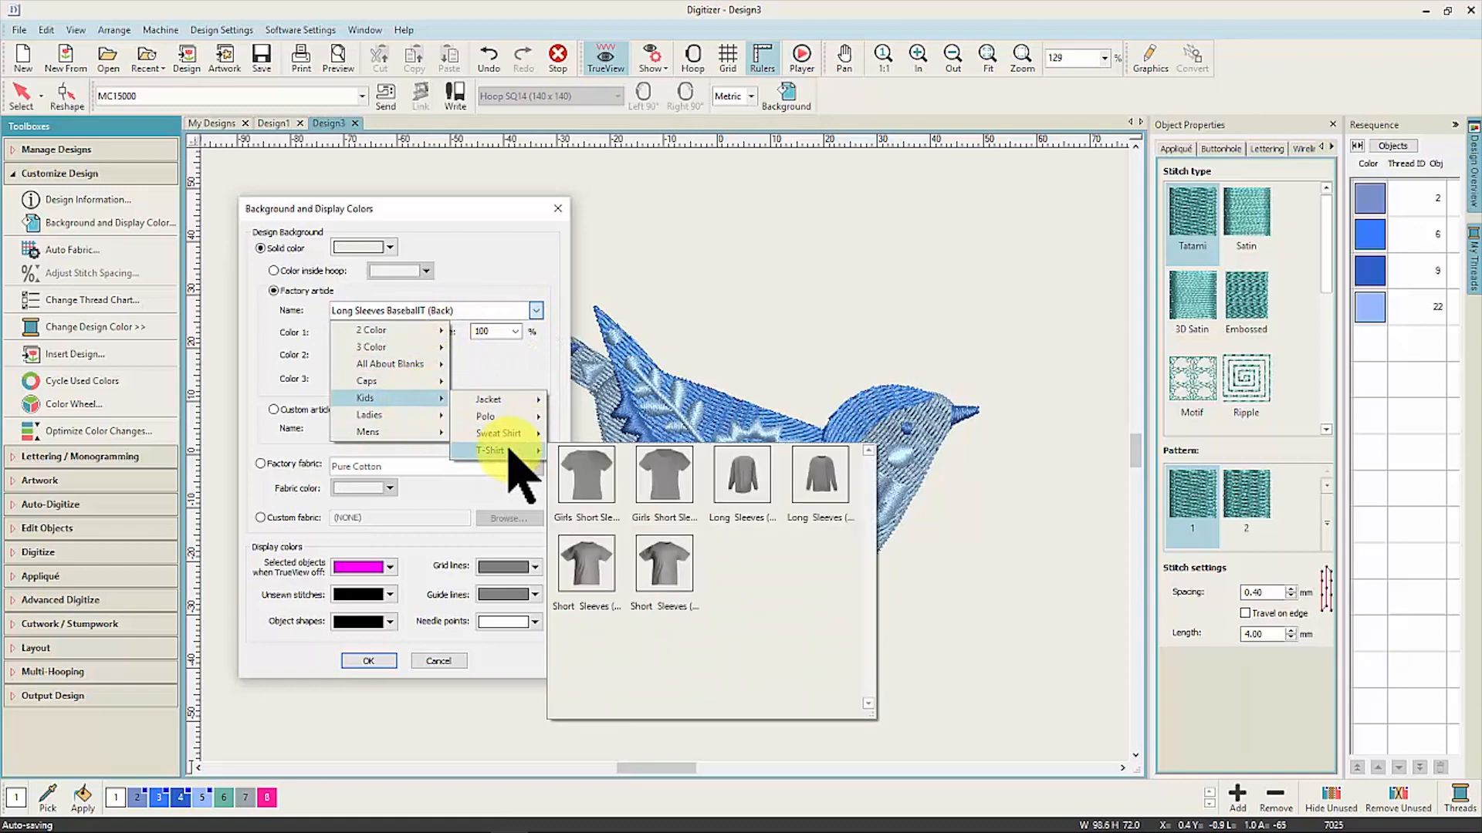
{"action": "mouse_move", "coordinate": [540, 454]}
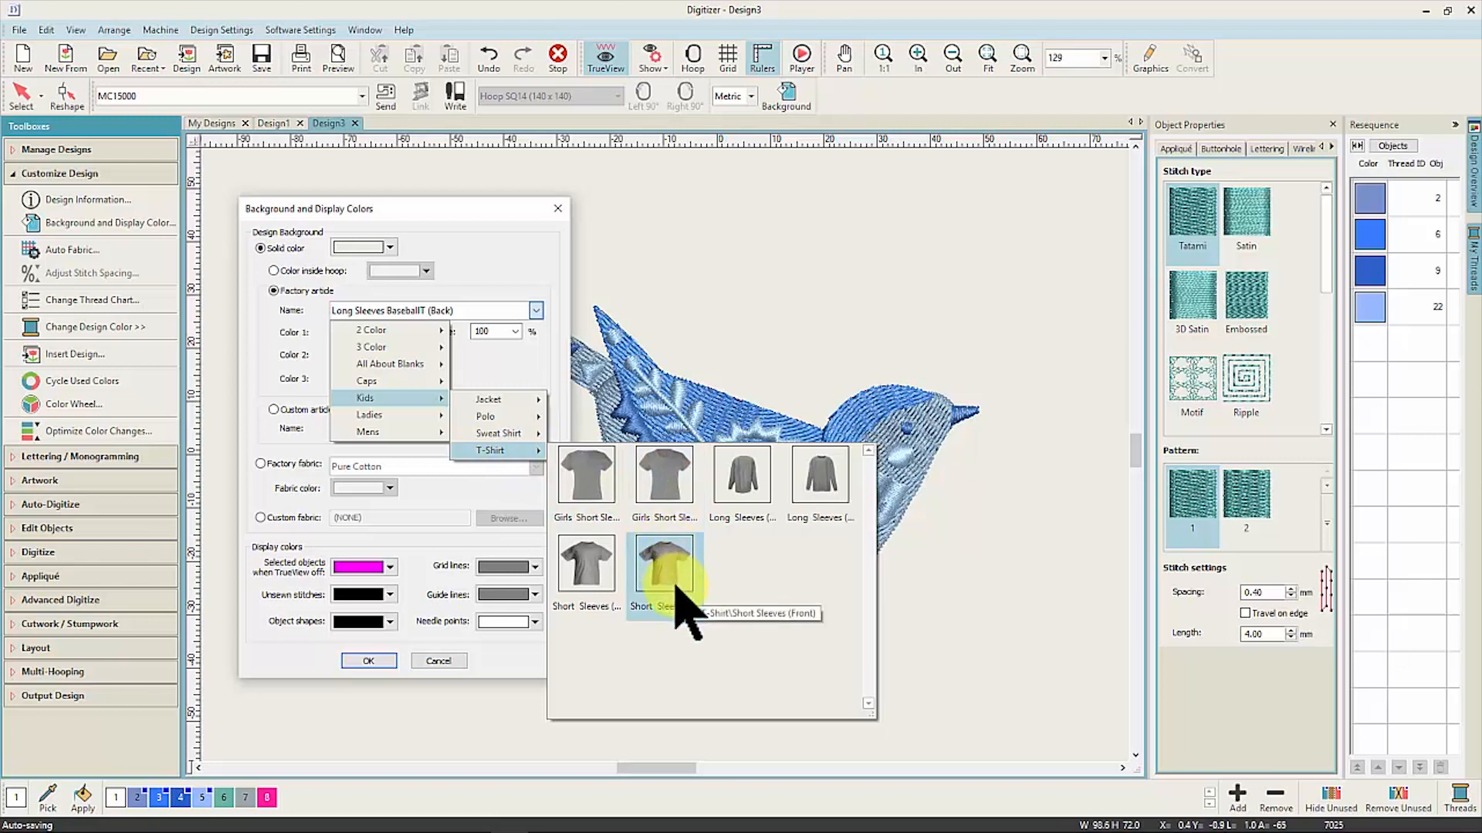
{"action": "left_click", "coordinate": [665, 486]}
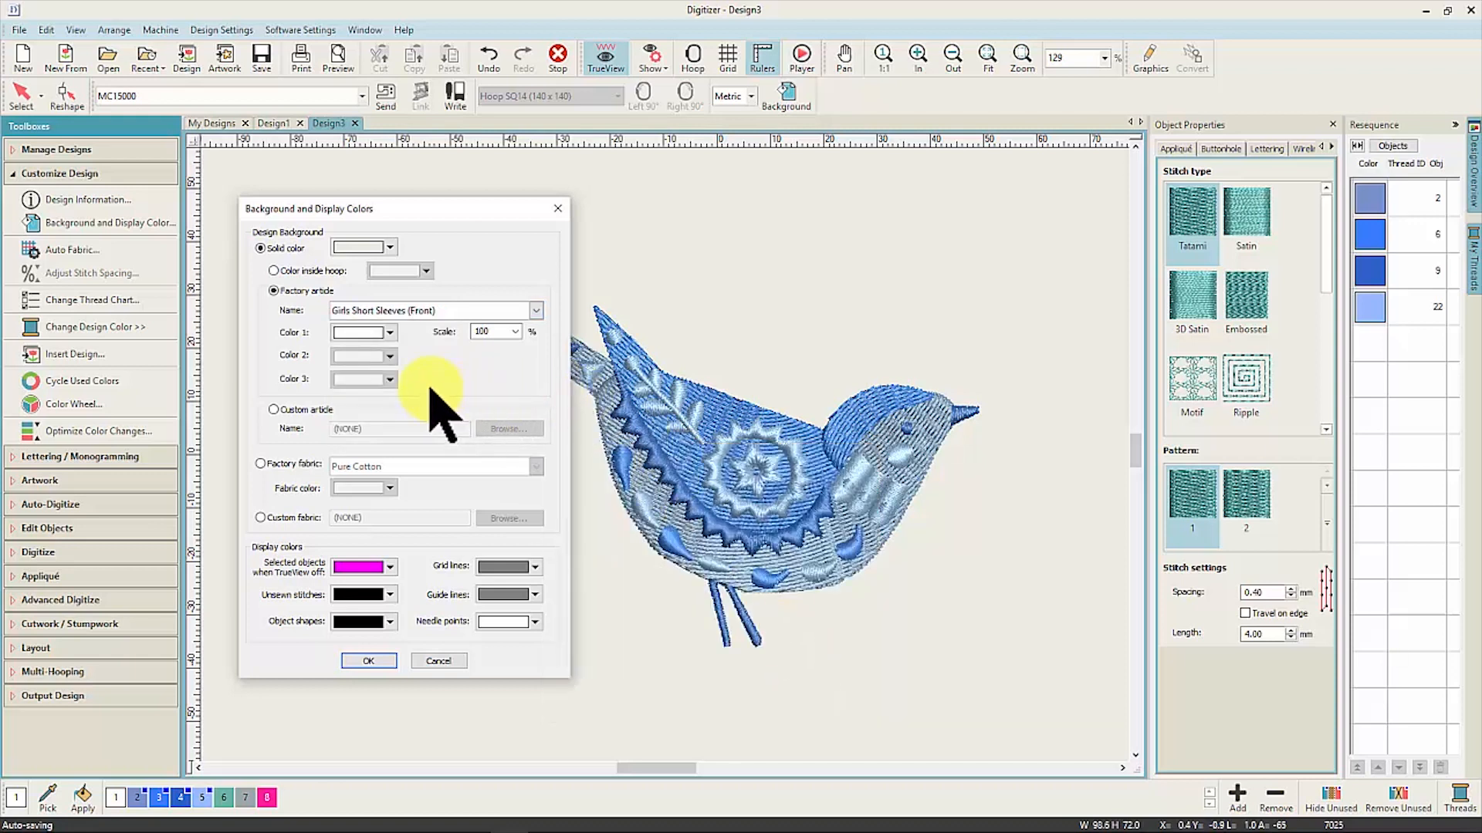
Step: Set the shirt's Color 1 to a custom light turquoise with hue 128, saturation 125 and luminance 176, and apply the background
{"action": "left_click", "coordinate": [391, 333]}
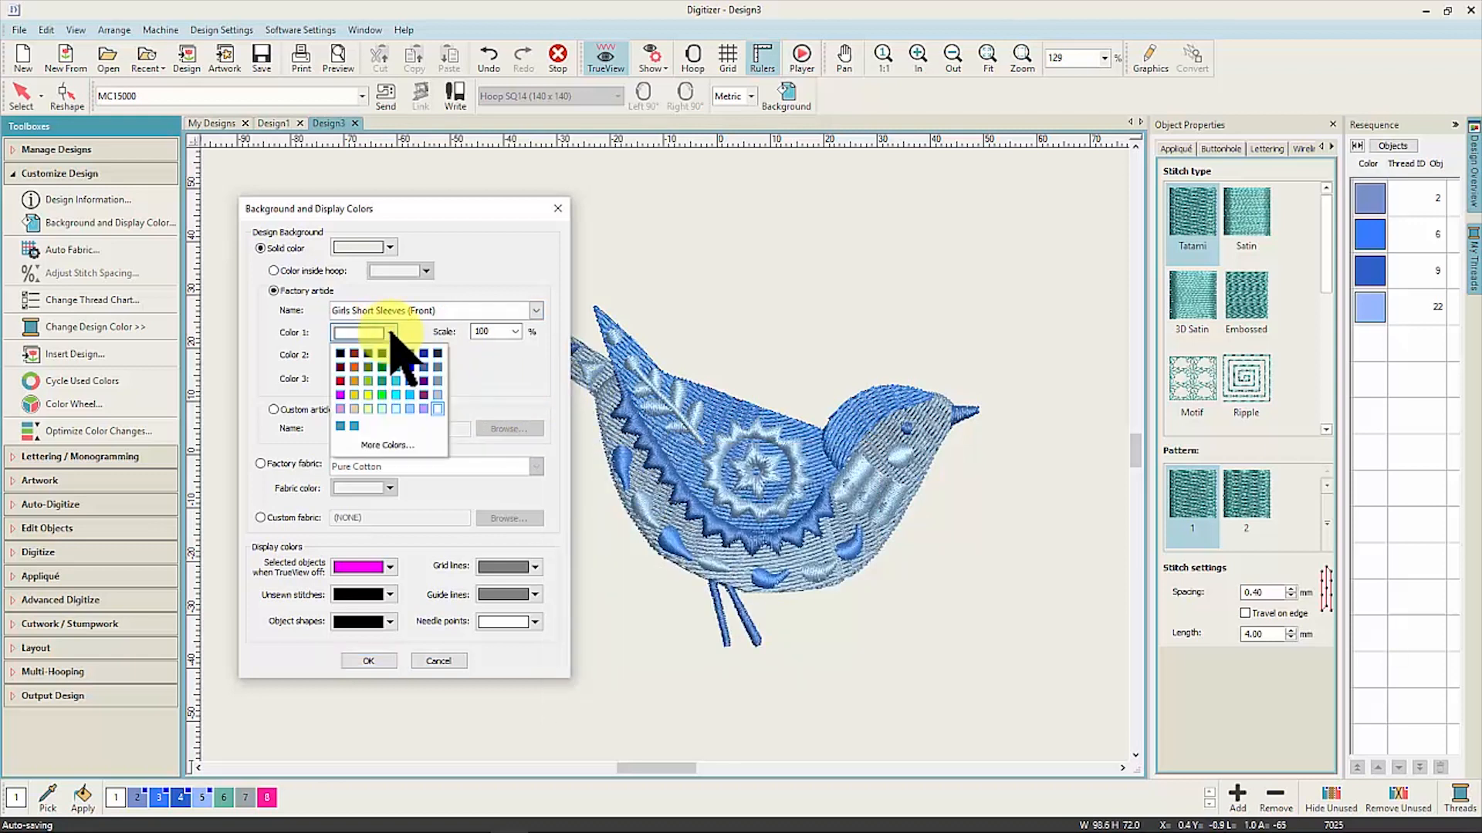
{"action": "left_click", "coordinate": [418, 446]}
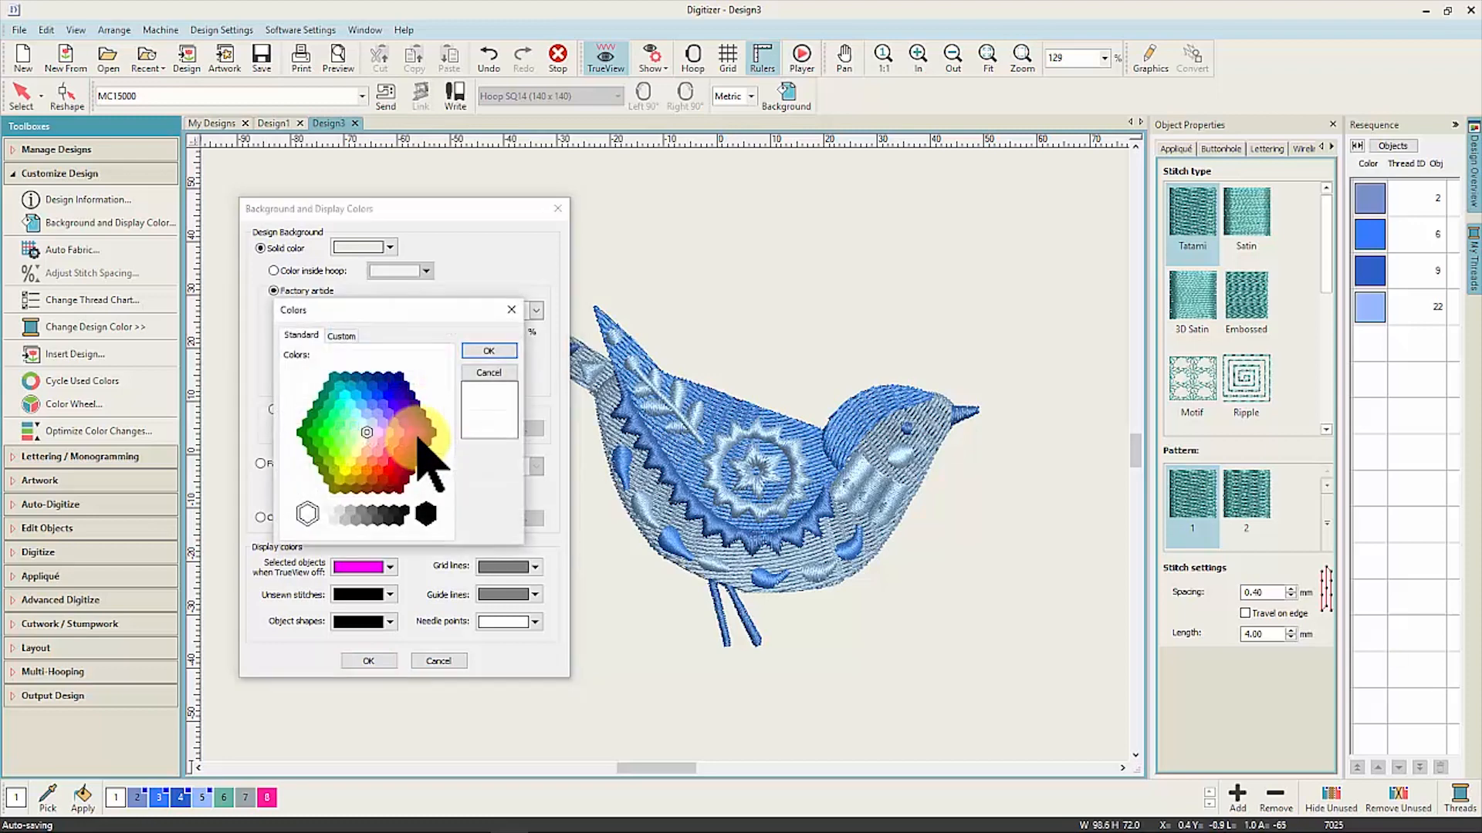
{"action": "left_click", "coordinate": [349, 334]}
{"action": "mouse_move", "coordinate": [355, 442]}
{"action": "left_mouse_down"}
{"action": "mouse_move", "coordinate": [352, 455]}
{"action": "mouse_move", "coordinate": [355, 417]}
{"action": "left_mouse_up"}
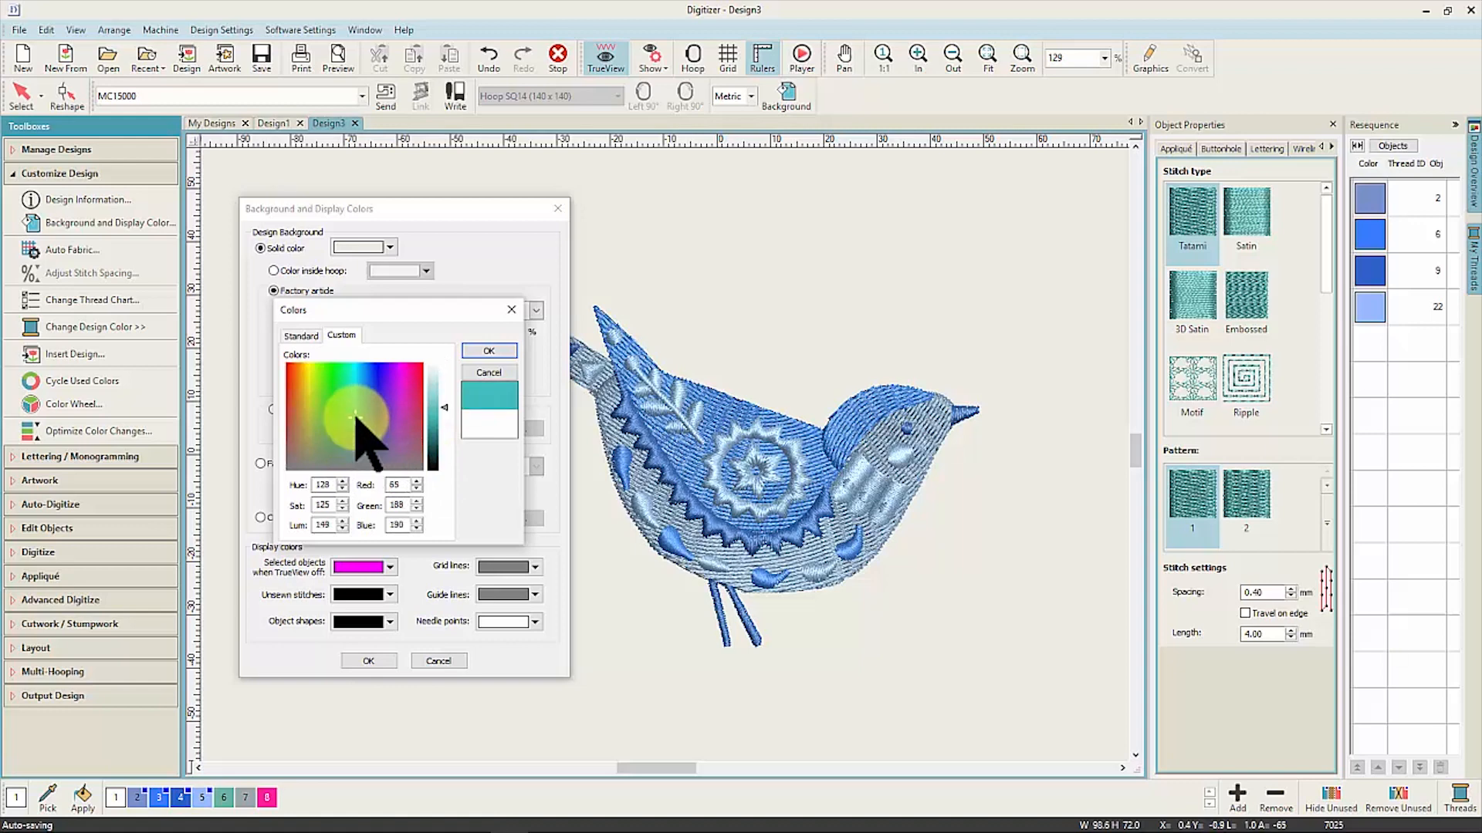
{"action": "left_click", "coordinate": [435, 396]}
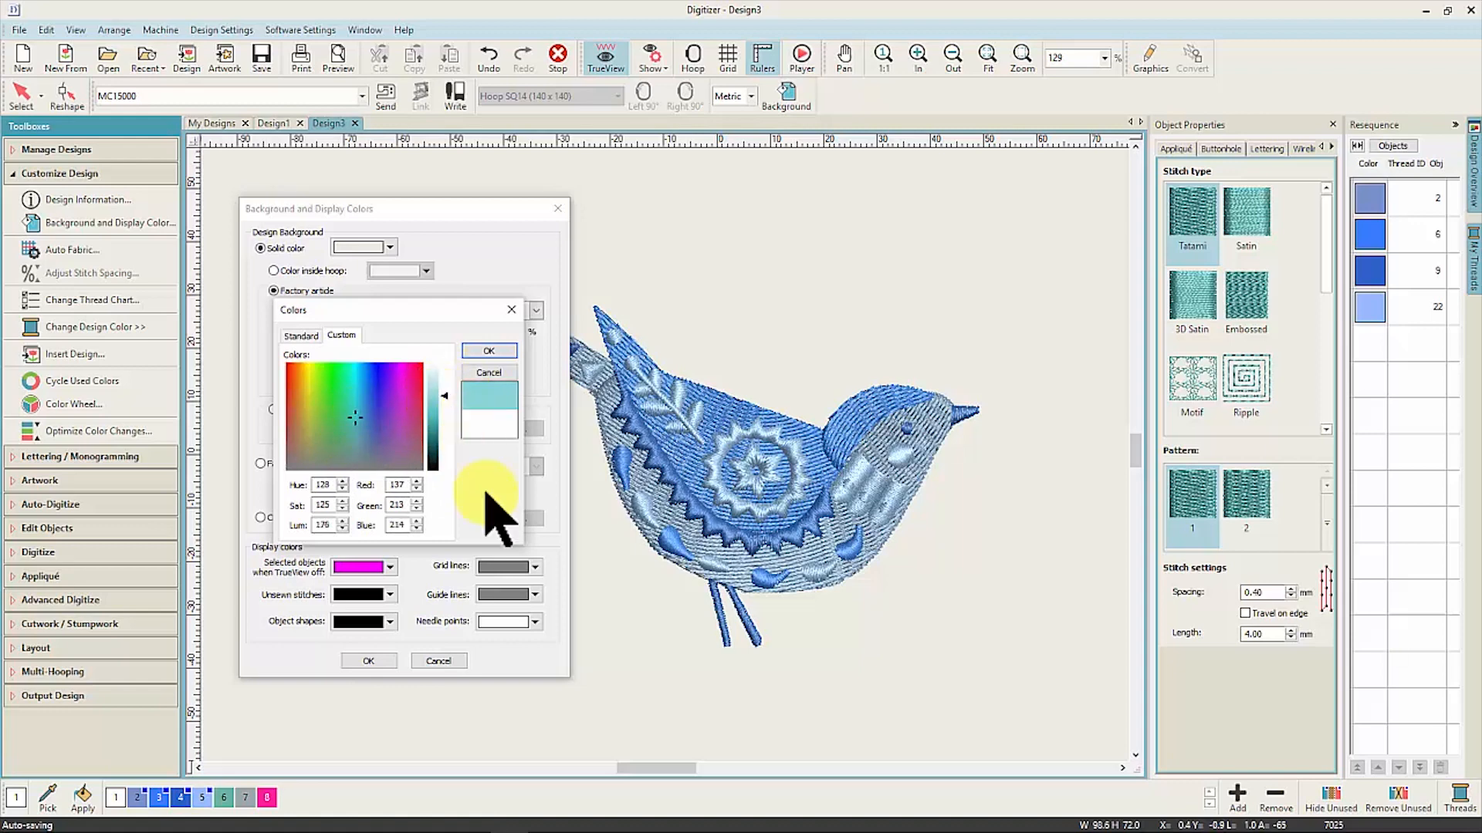
{"action": "left_click", "coordinate": [488, 351]}
{"action": "left_click", "coordinate": [368, 661]}
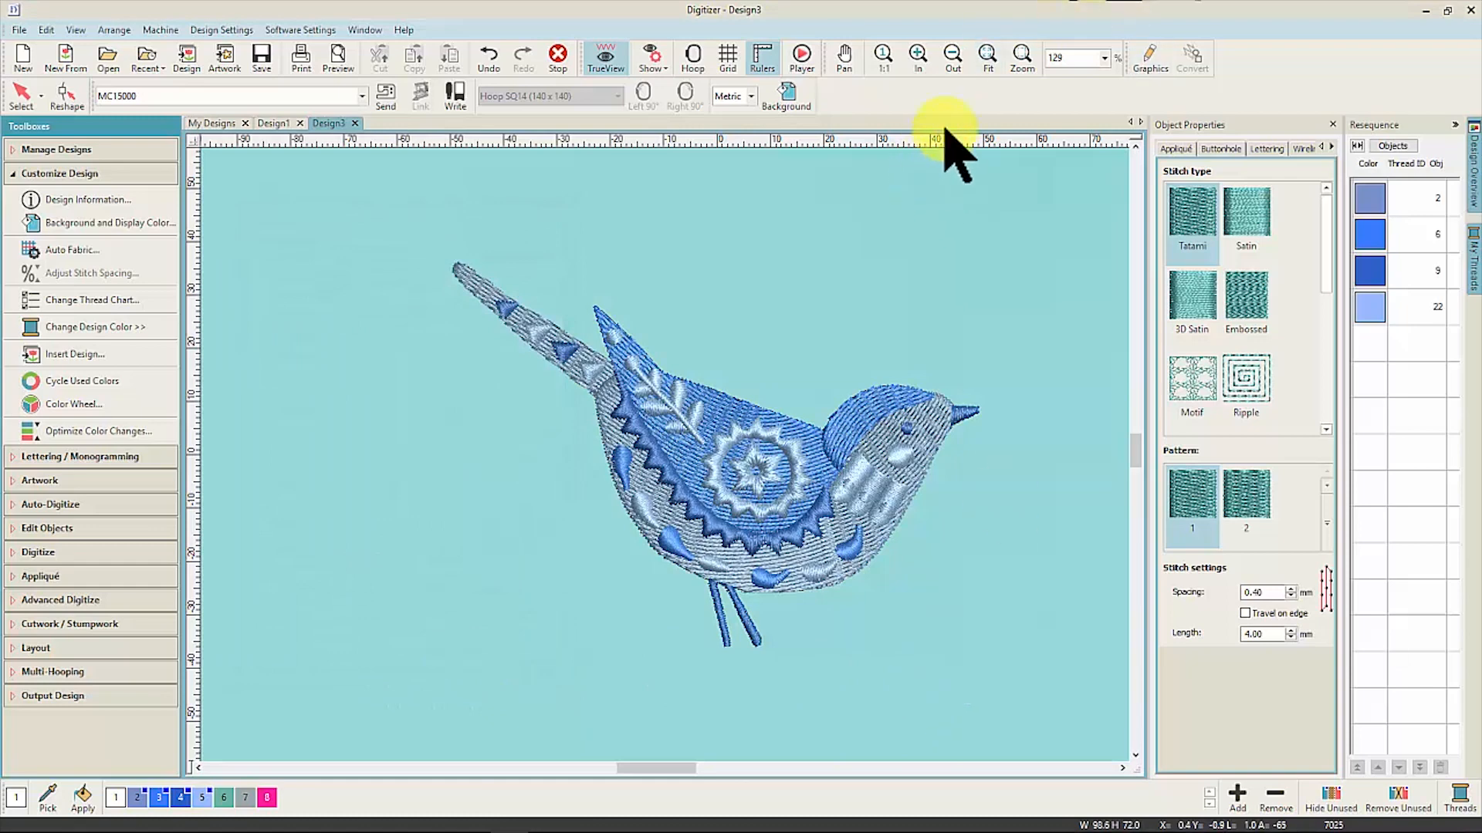
Step: Select the whole bird and move it to the shirt's upper chest beside the neckline, at about X -103 mm, Y 157 mm
{"action": "scroll", "coordinate": [671, 473], "scroll_direction": "down", "scroll_amount": 8}
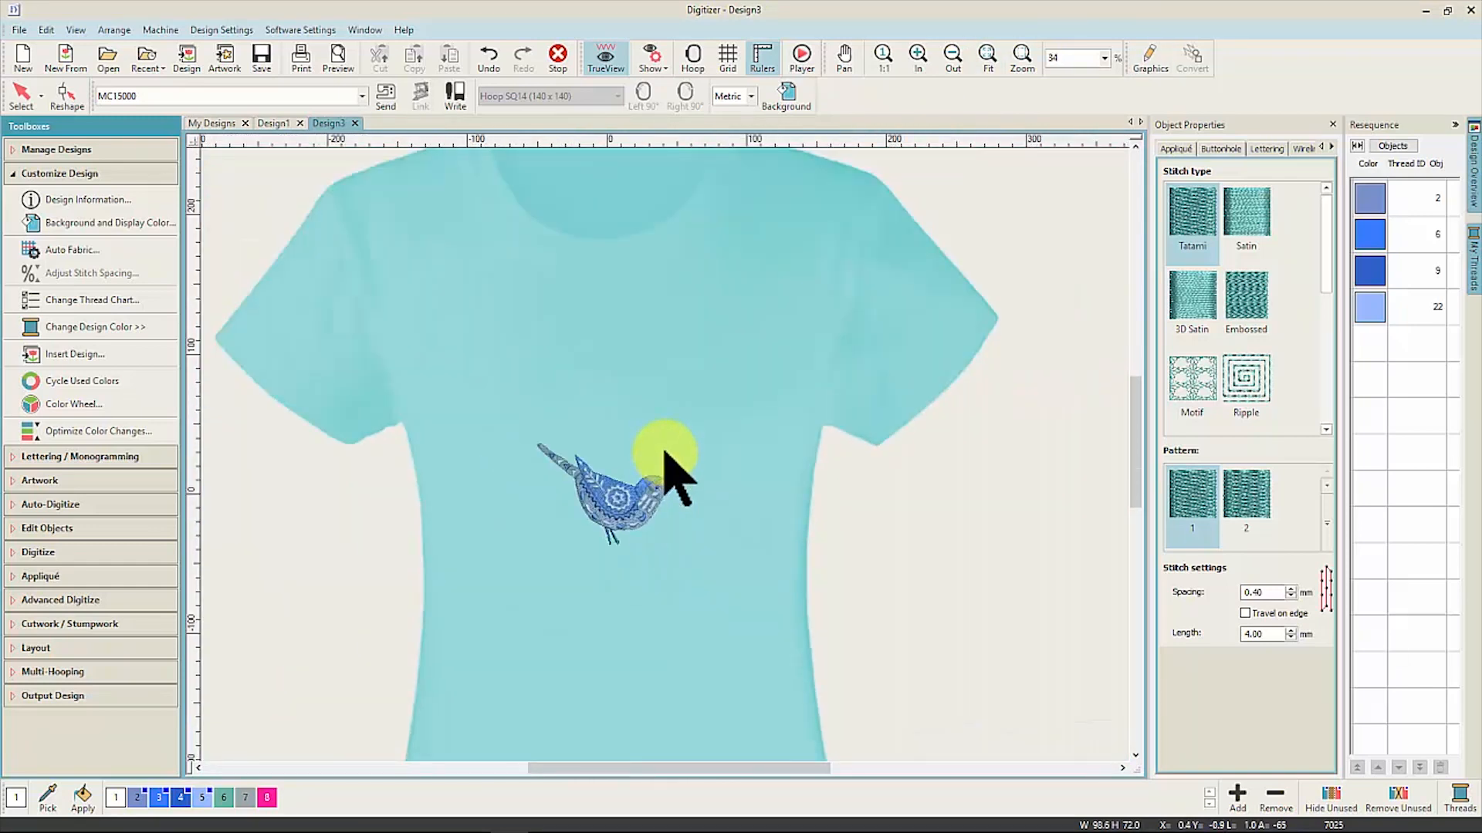
{"action": "left_click_drag", "start_coordinate": [464, 431], "coordinate": [694, 545]}
{"action": "left_click_drag", "start_coordinate": [649, 502], "coordinate": [553, 359]}
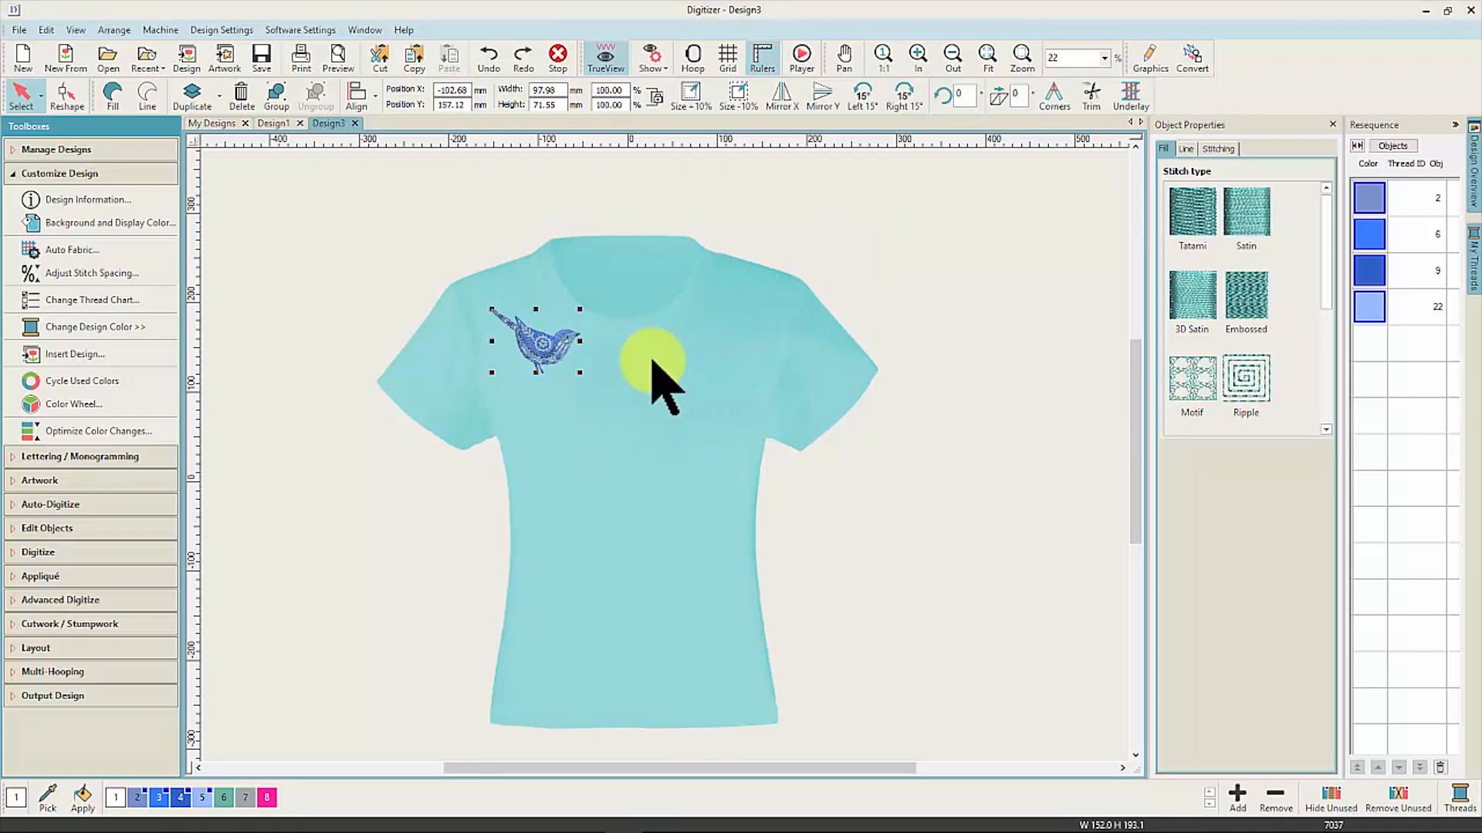
Step: Turn on auto fabric with the Jersey setting and apply it to the existing objects
{"action": "left_click", "coordinate": [99, 250]}
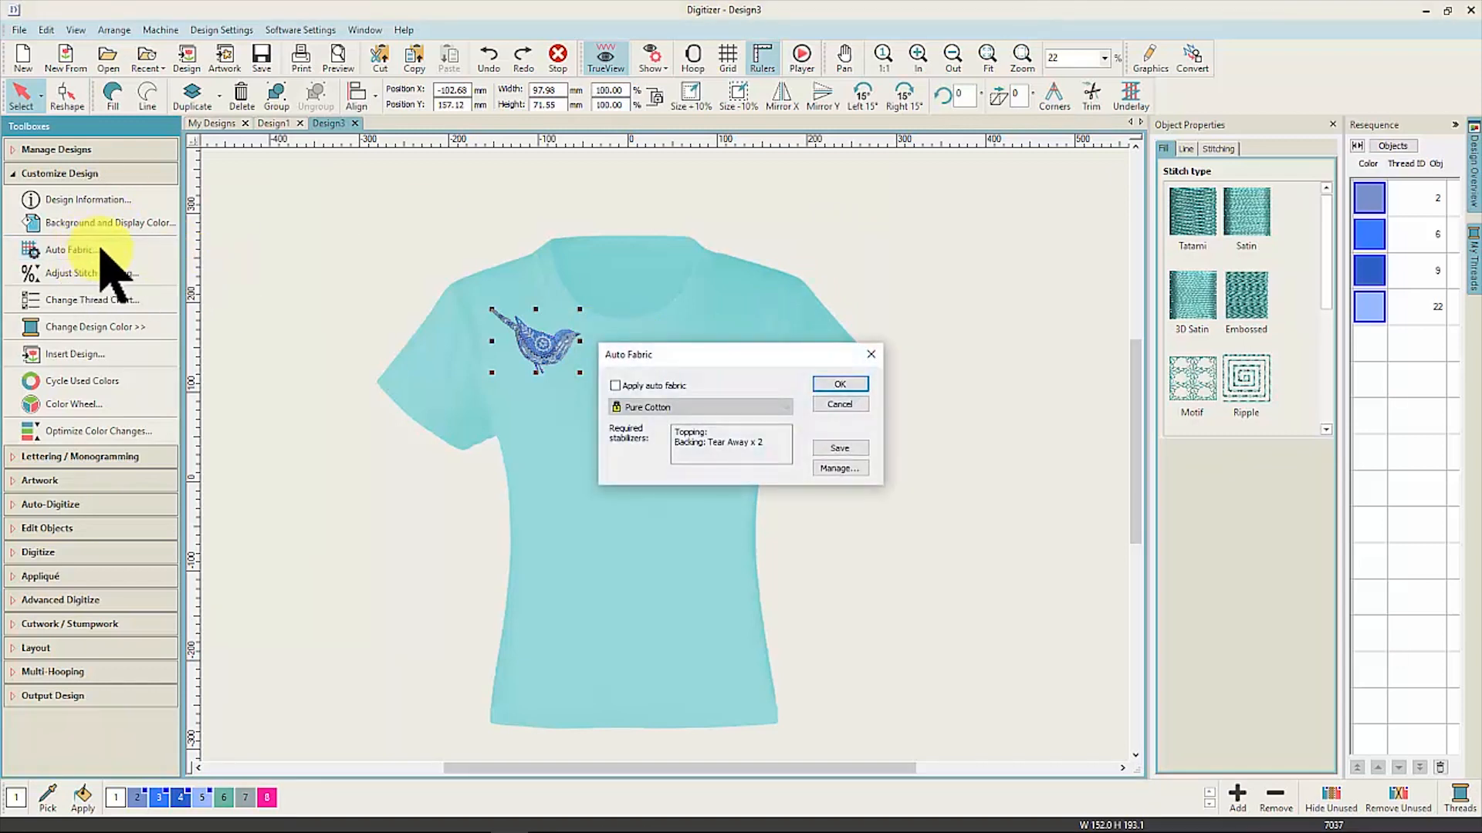
{"action": "left_click", "coordinate": [645, 389]}
{"action": "left_click", "coordinate": [740, 407]}
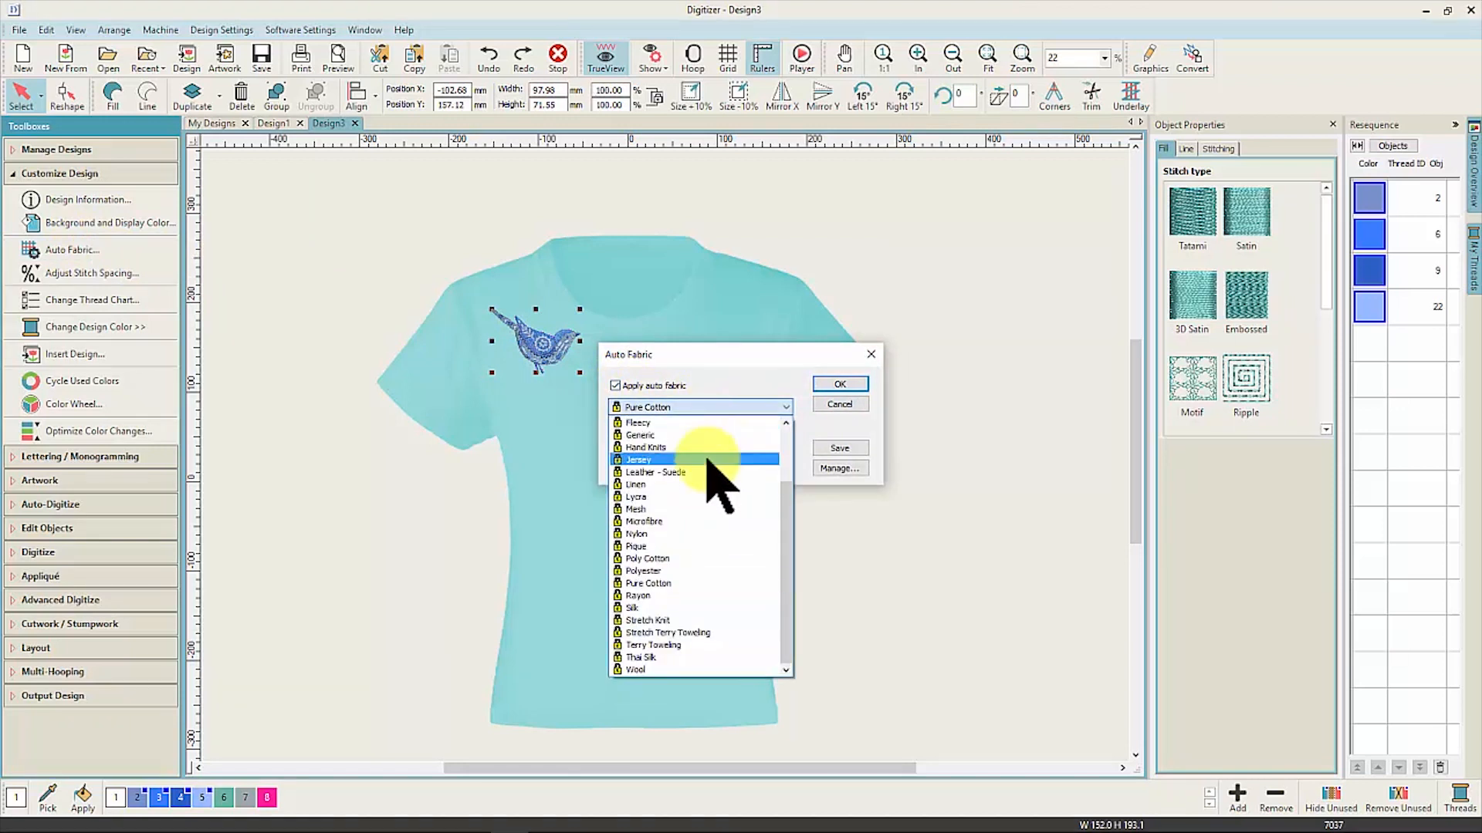
{"action": "left_click", "coordinate": [707, 460]}
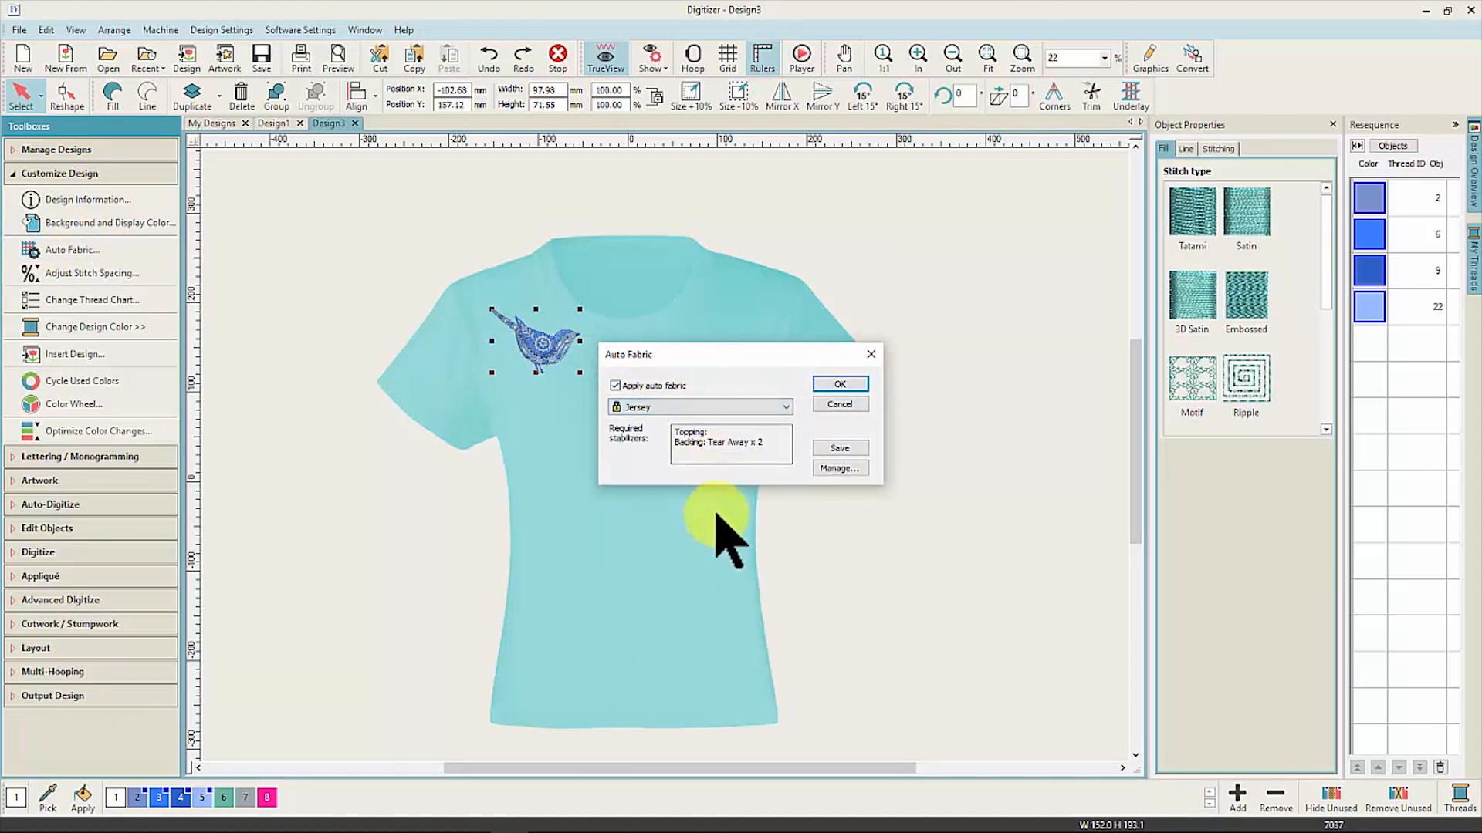
{"action": "left_click", "coordinate": [841, 385]}
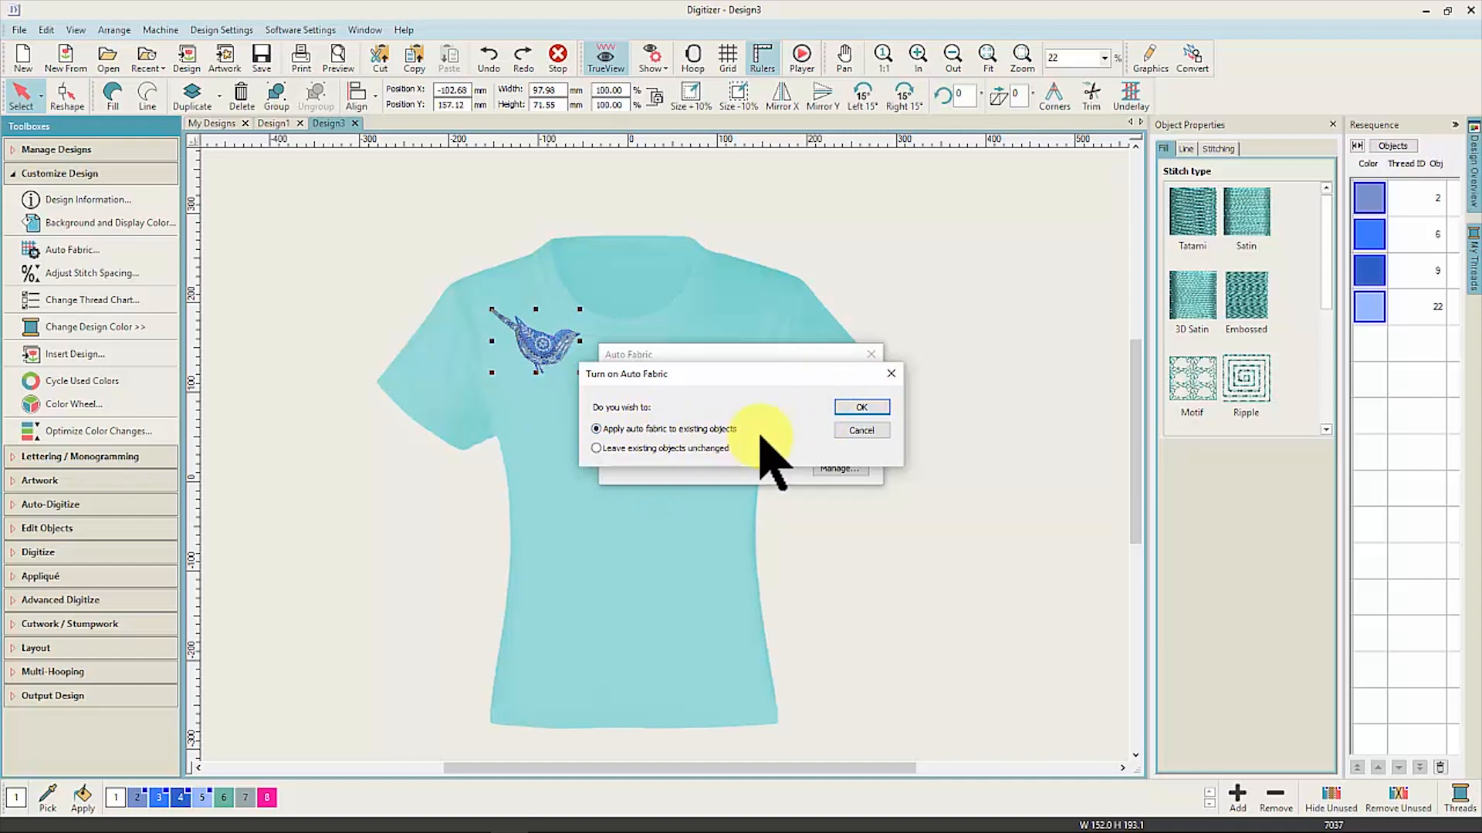
{"action": "left_click", "coordinate": [860, 407]}
{"action": "left_click", "coordinate": [855, 405]}
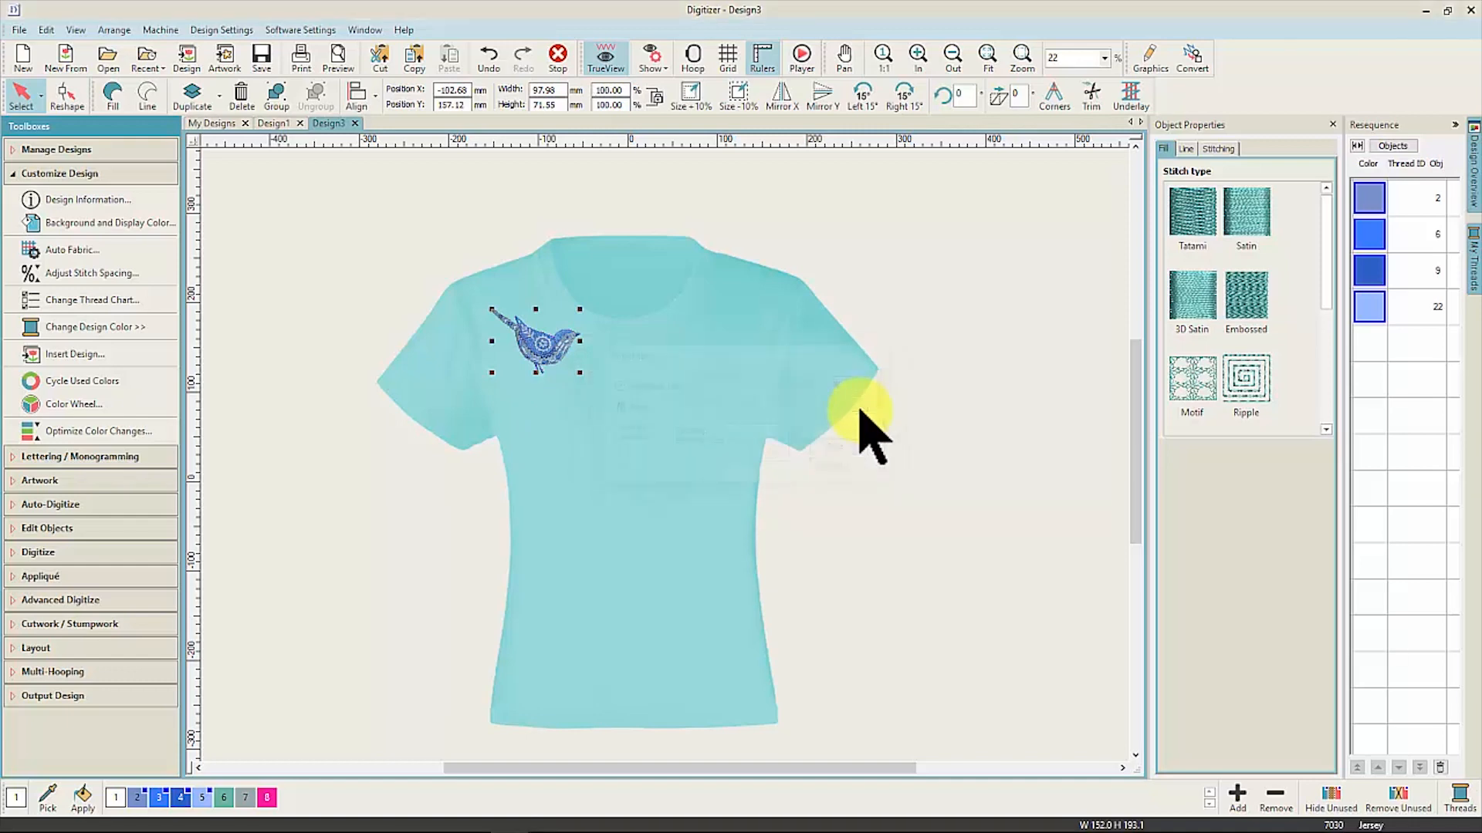
Step: Compare the bird's tail stitching without and with the Jersey auto fabric by undoing and redoing it
{"action": "left_click", "coordinate": [978, 68]}
{"action": "left_click_drag", "start_coordinate": [391, 225], "coordinate": [605, 370]}
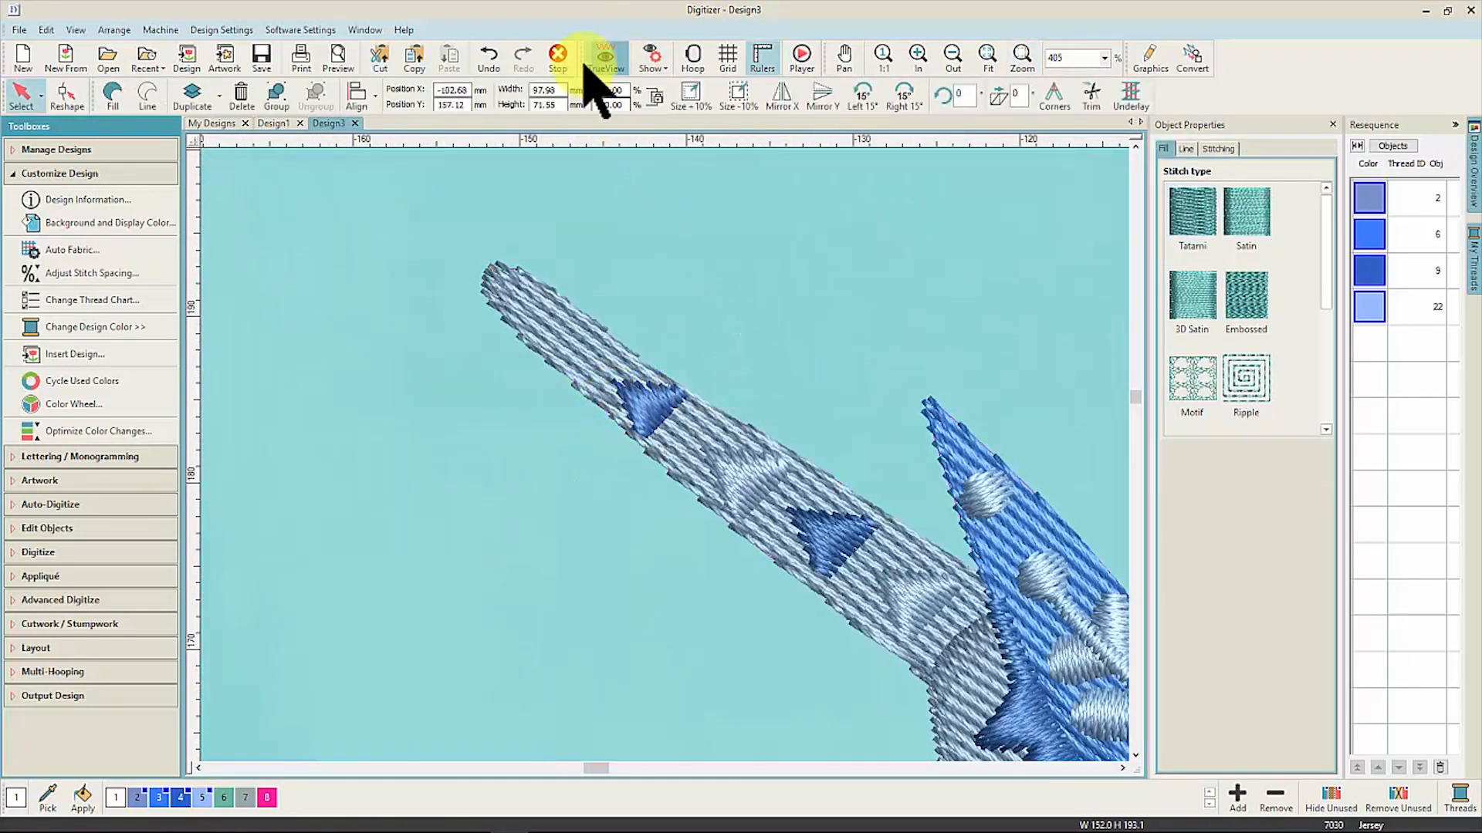
{"action": "left_click", "coordinate": [491, 59]}
{"action": "left_click", "coordinate": [522, 59]}
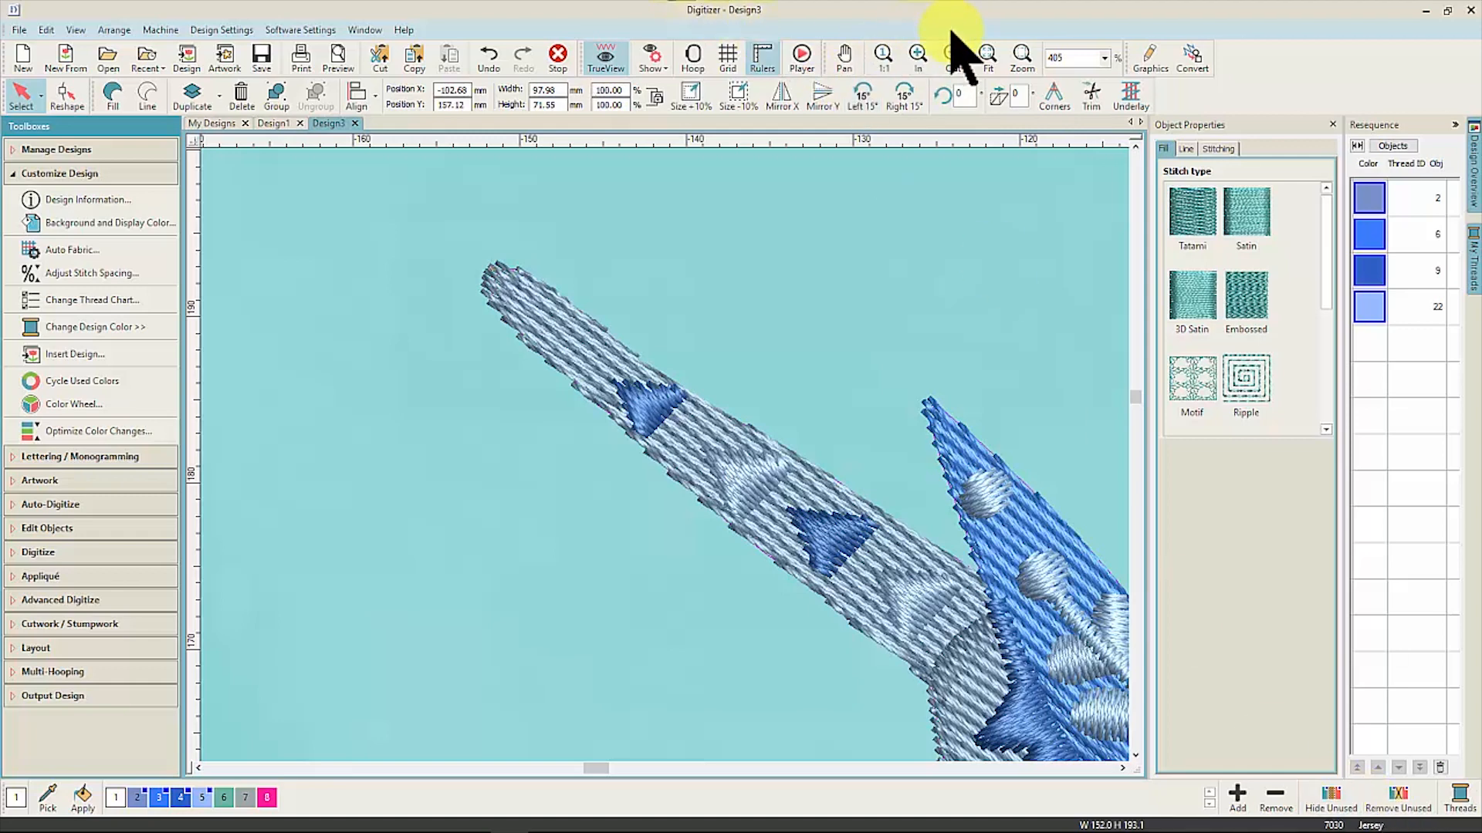
{"action": "left_click", "coordinate": [987, 56]}
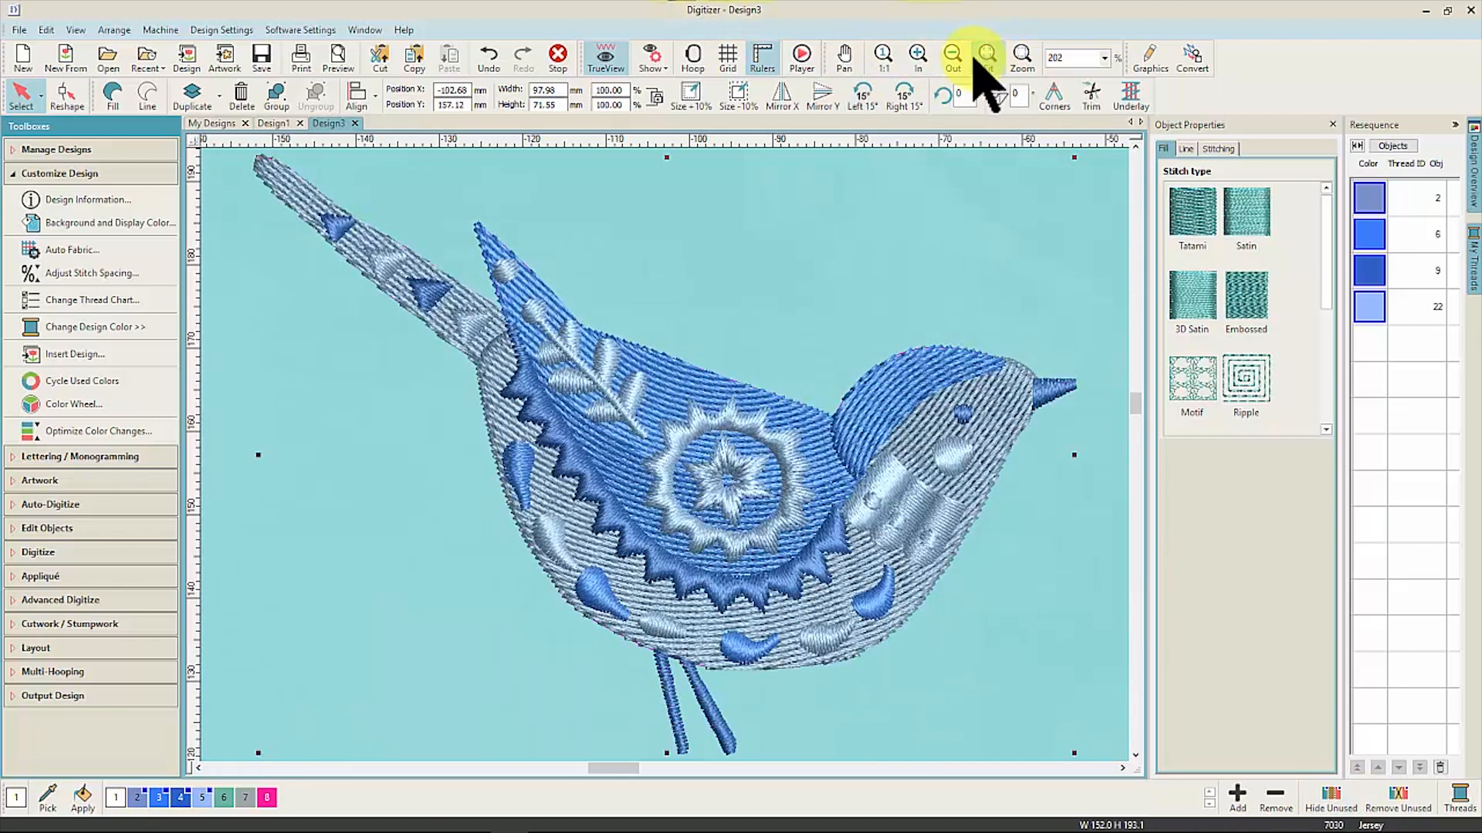
Step: Review the design information, including the summary fields for title, authors, tags, subjects and comments
{"action": "left_click", "coordinate": [138, 202]}
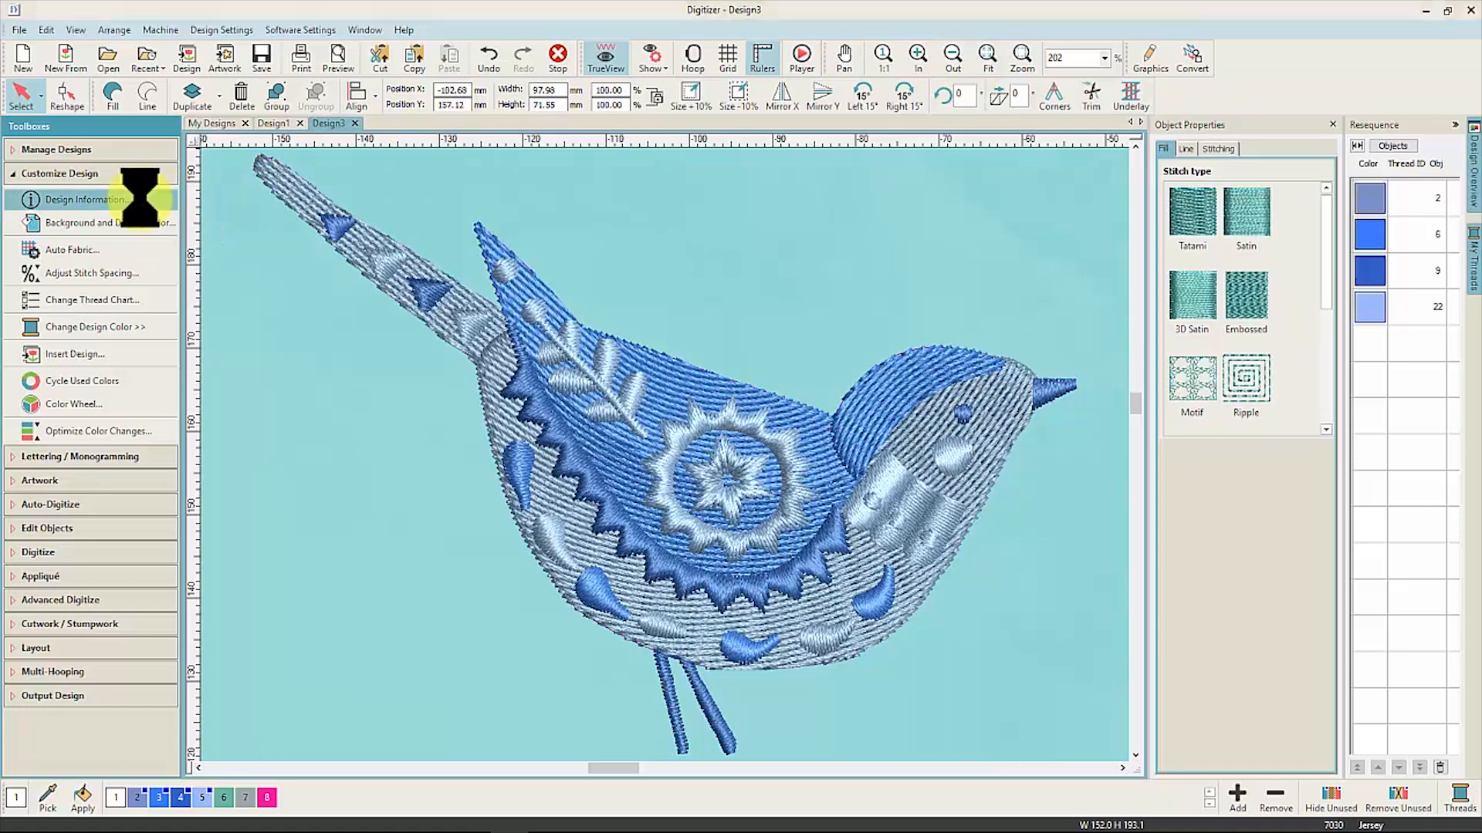
{"action": "left_click", "coordinate": [609, 259]}
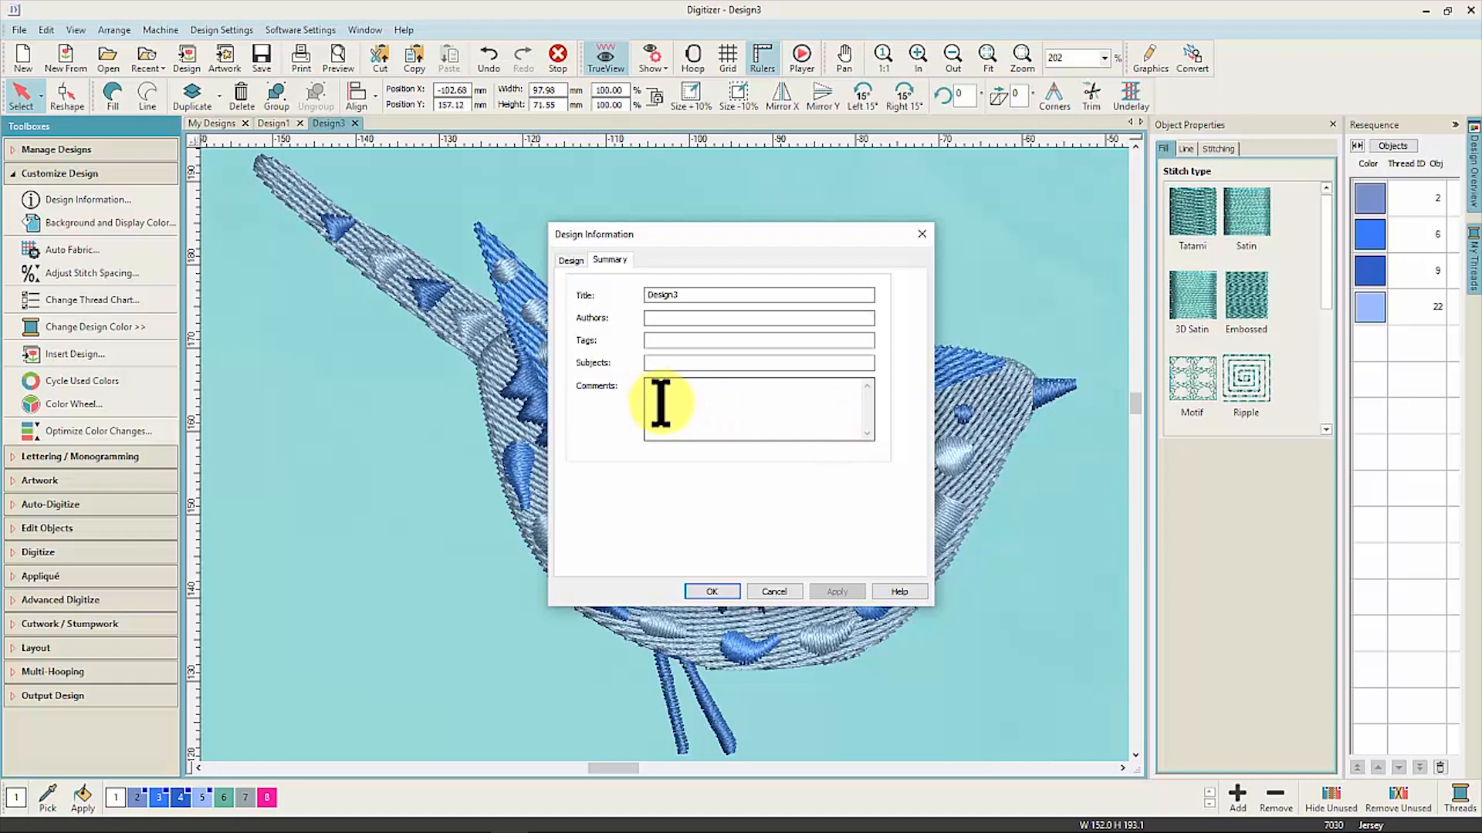
{"action": "left_click", "coordinate": [922, 234]}
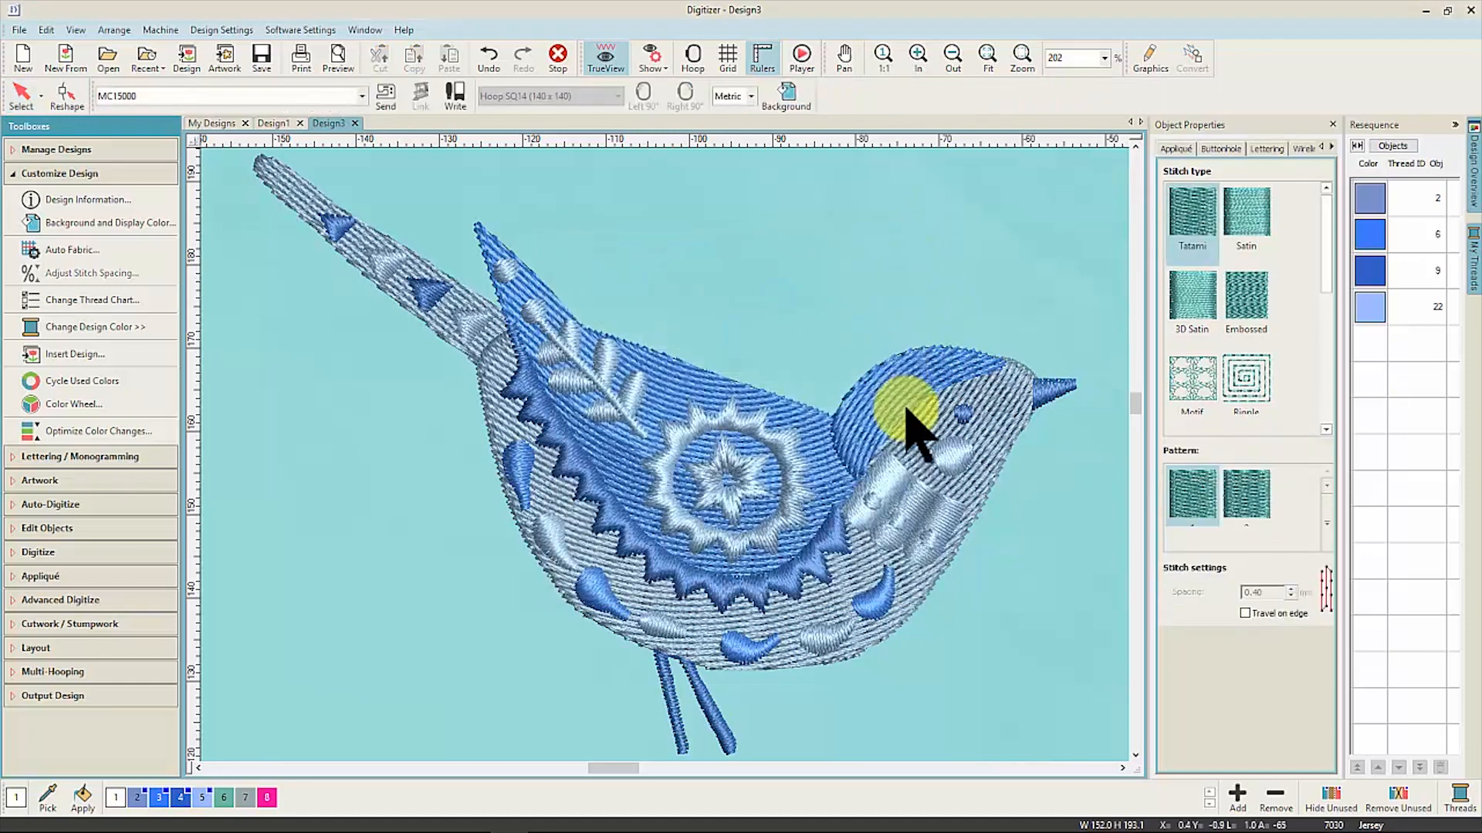
Step: Try a 150% stitch spacing adjustment on the whole bird, and undo it
{"action": "left_click", "coordinate": [454, 310]}
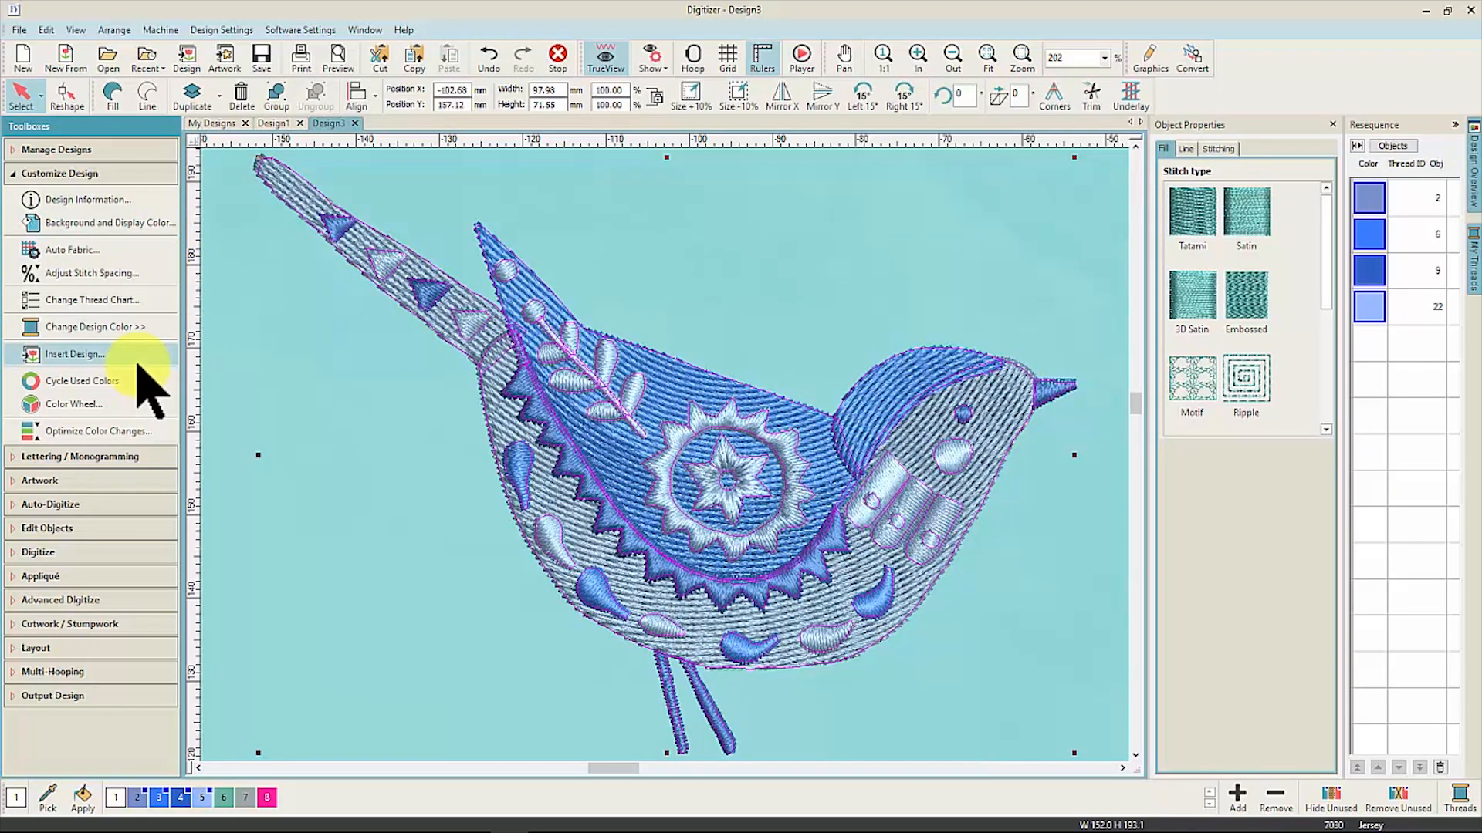
{"action": "left_click", "coordinate": [147, 279]}
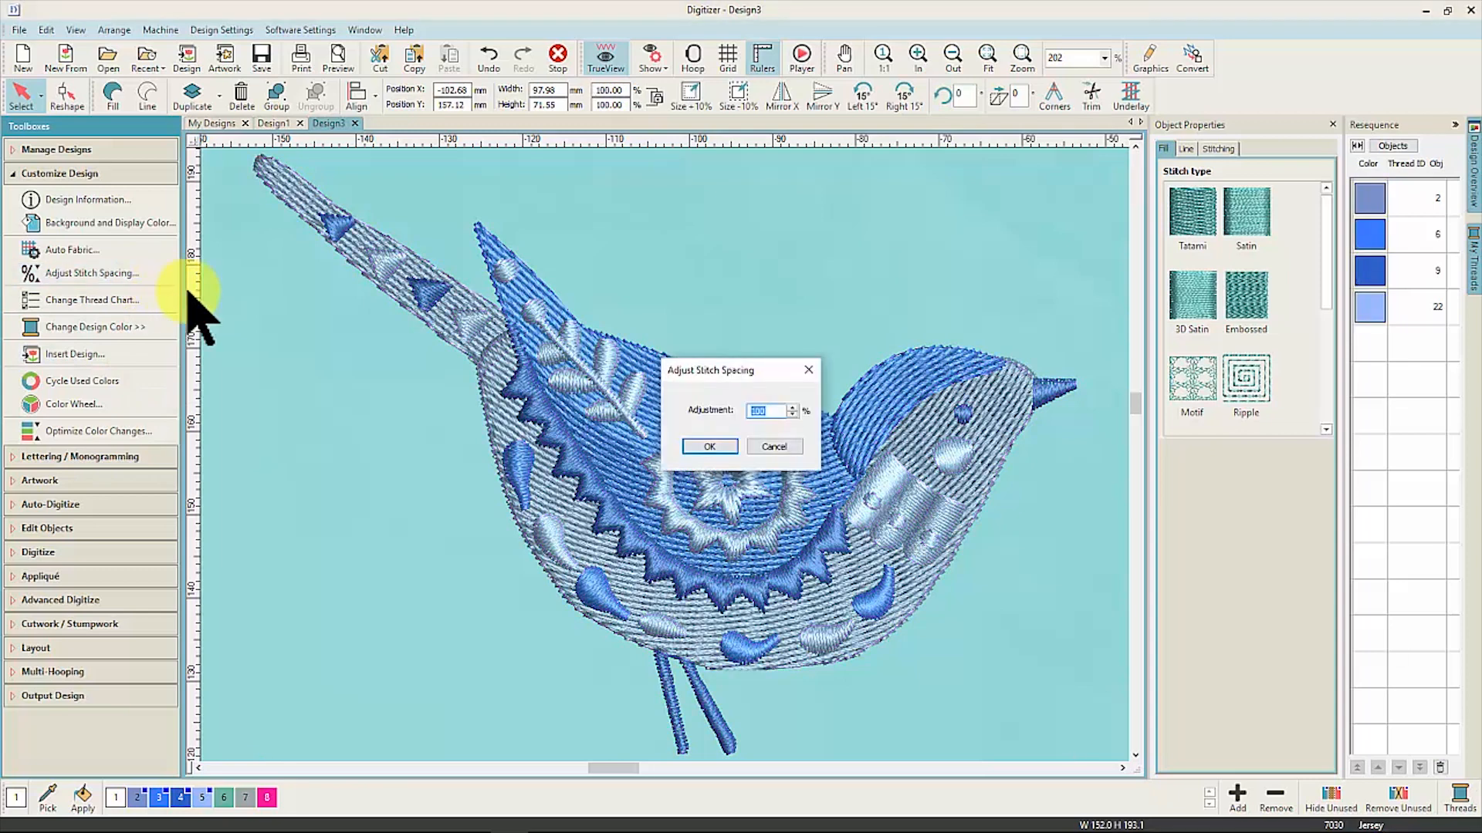
{"action": "left_click_drag", "start_coordinate": [762, 378], "coordinate": [822, 229]}
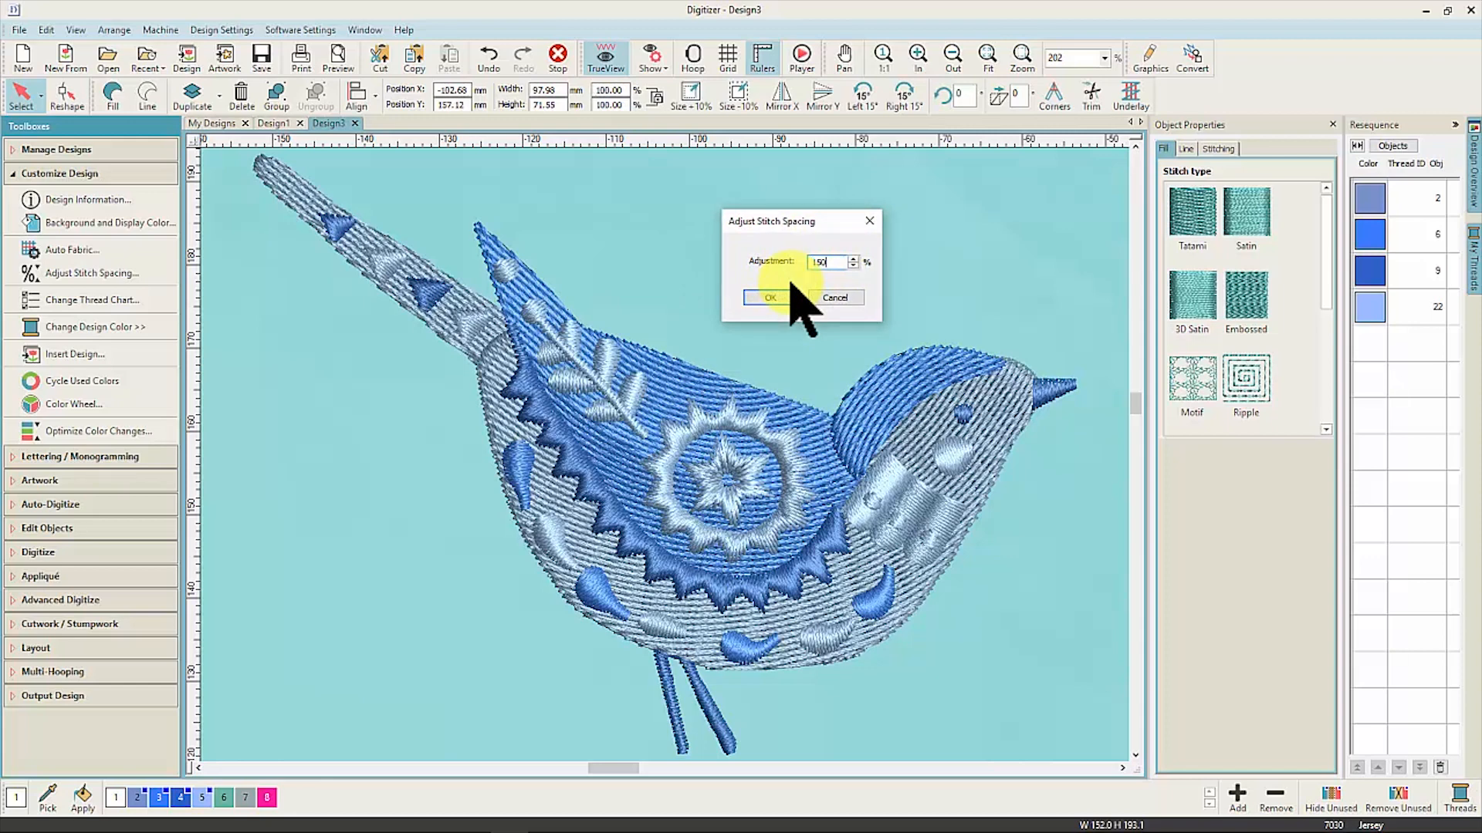
{"action": "left_click", "coordinate": [789, 287]}
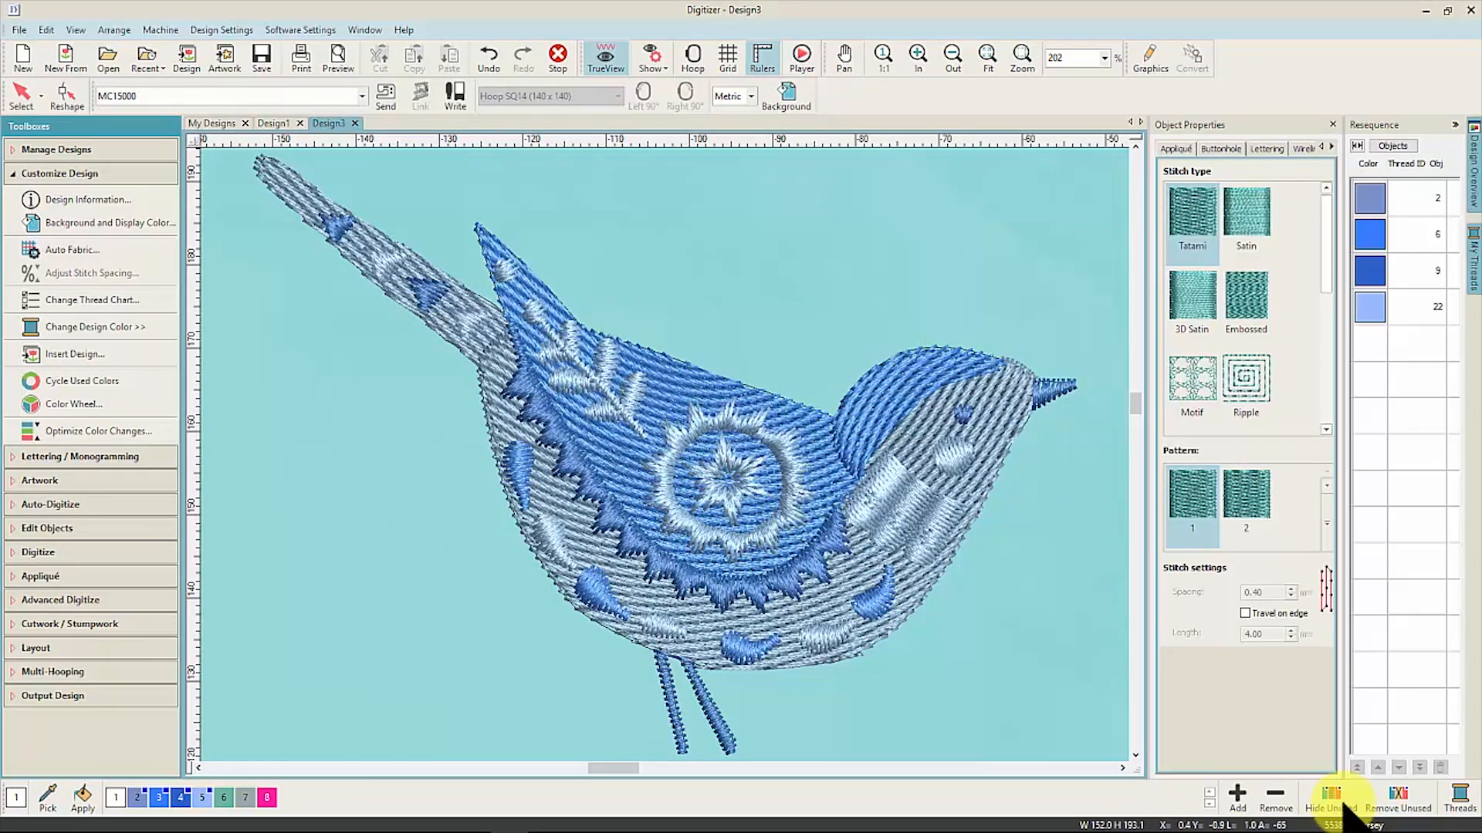
{"action": "left_click", "coordinate": [489, 57]}
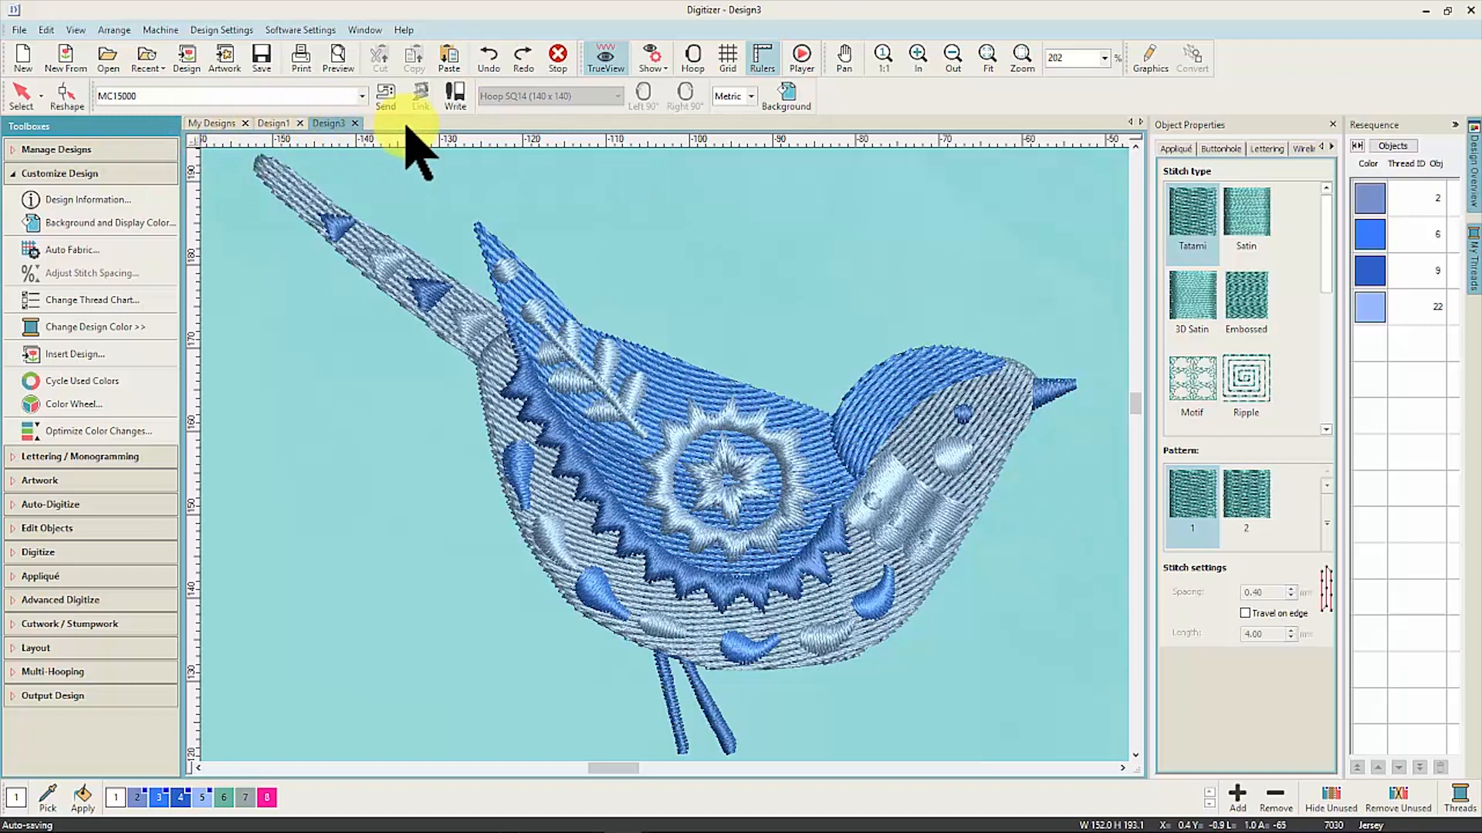
Step: In Design1, create two-line lettering reading "The quick brown fox jumped over the lazy dog." in the Derbyshire font
{"action": "left_click", "coordinate": [295, 128]}
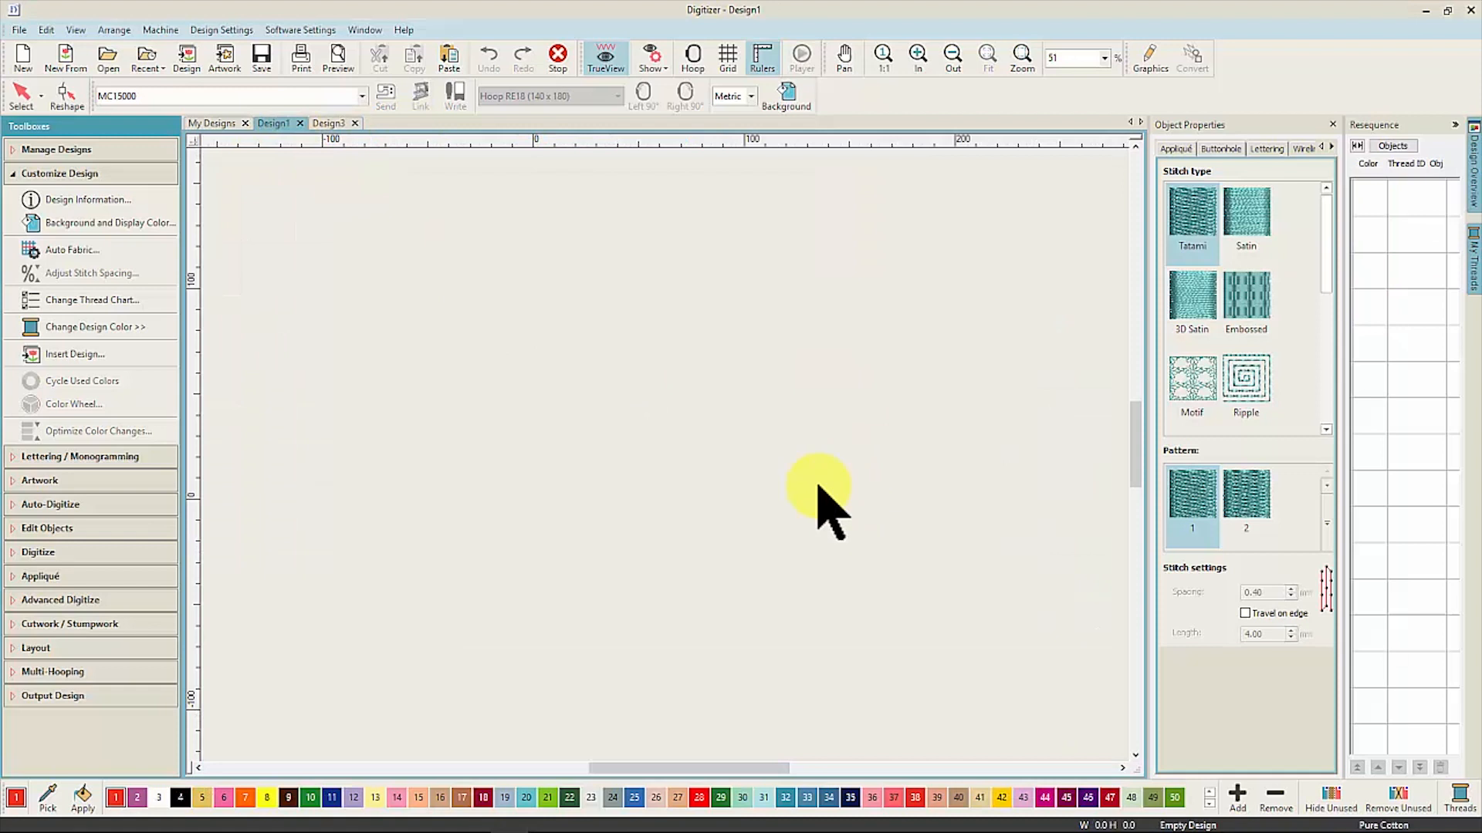
{"action": "left_click", "coordinate": [123, 456]}
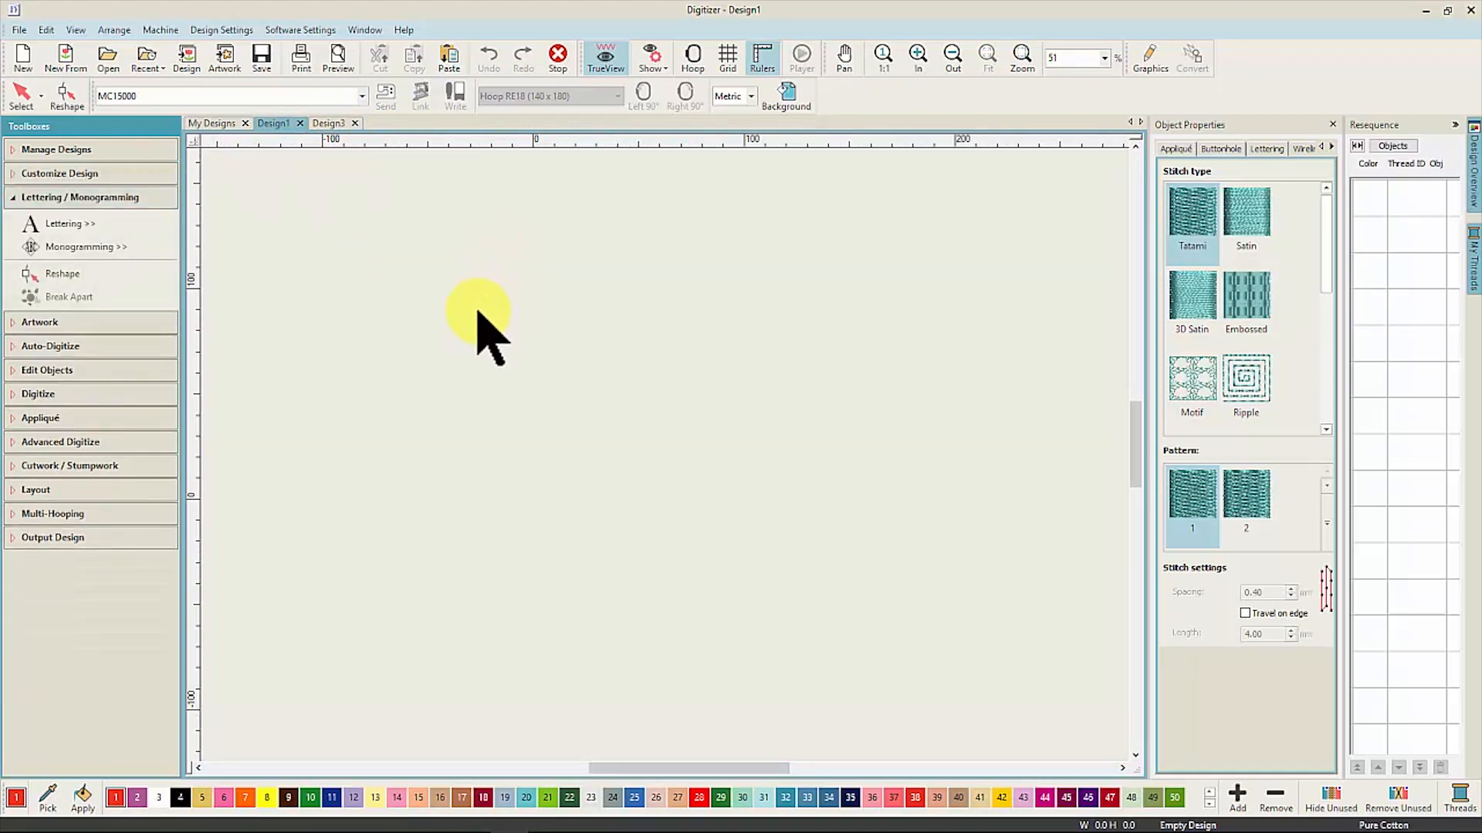
{"action": "left_click", "coordinate": [1268, 149]}
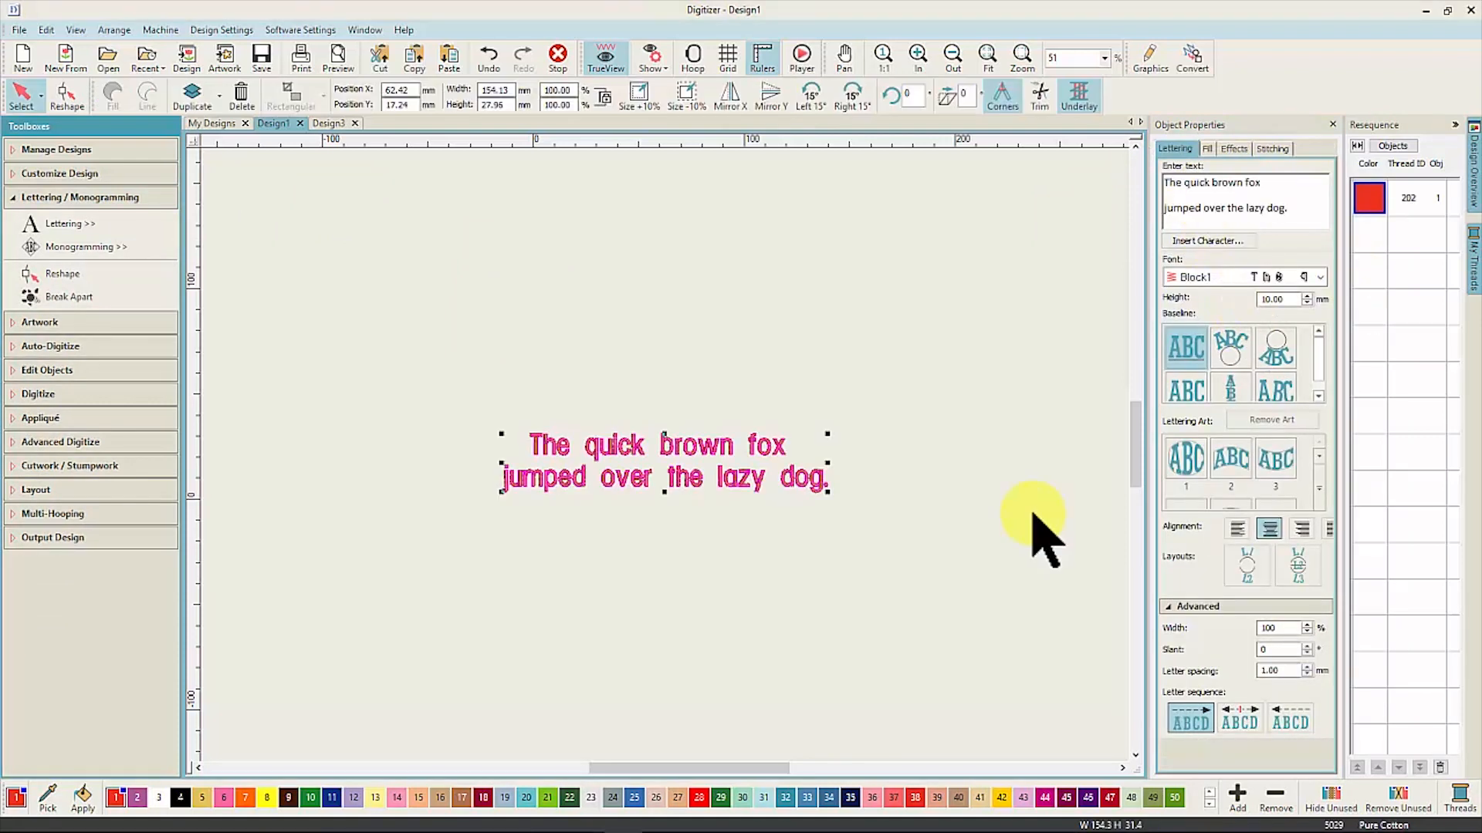
{"action": "left_click", "coordinate": [1322, 277]}
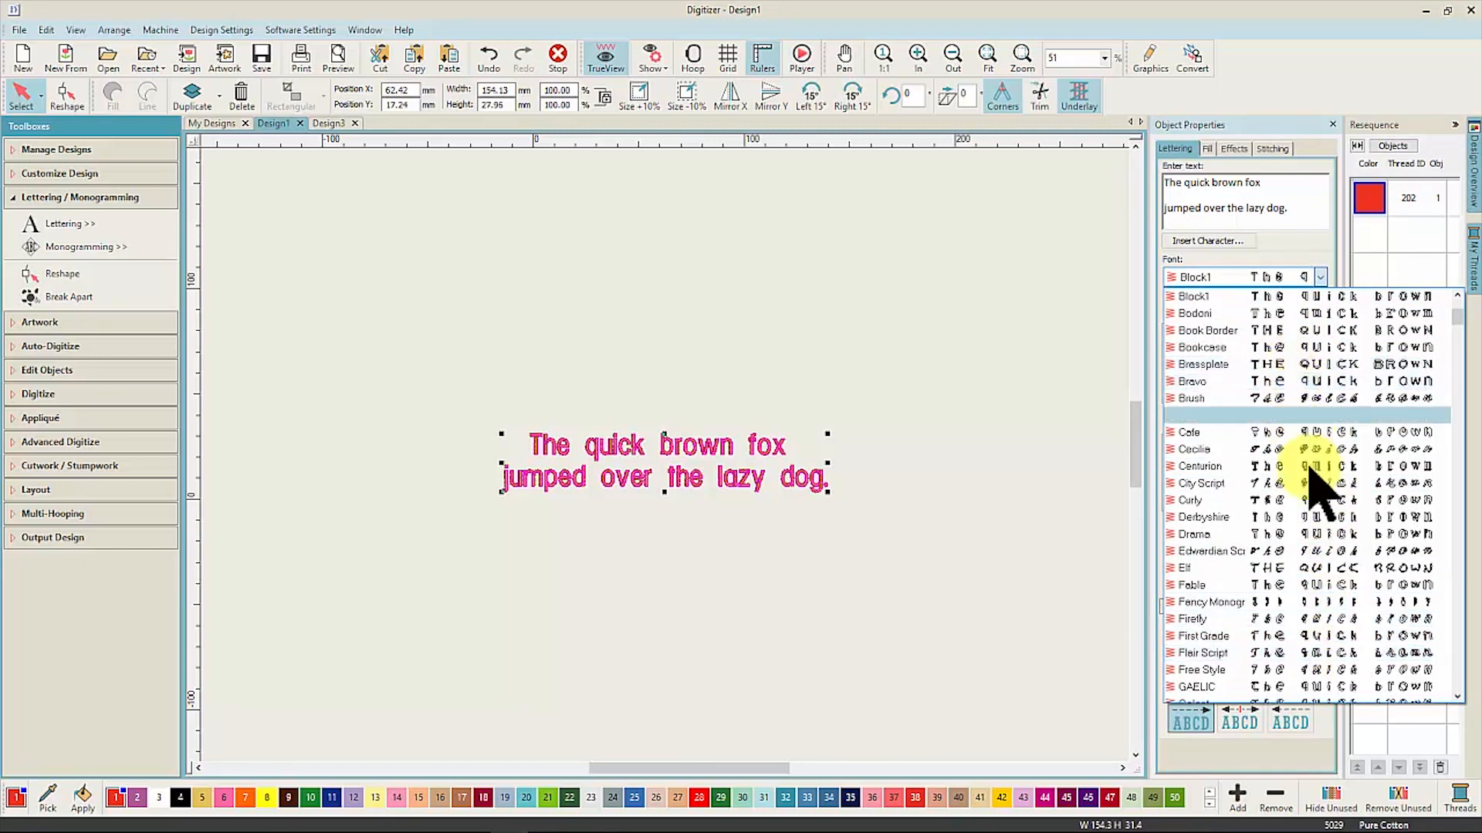
{"action": "left_click", "coordinate": [1329, 532]}
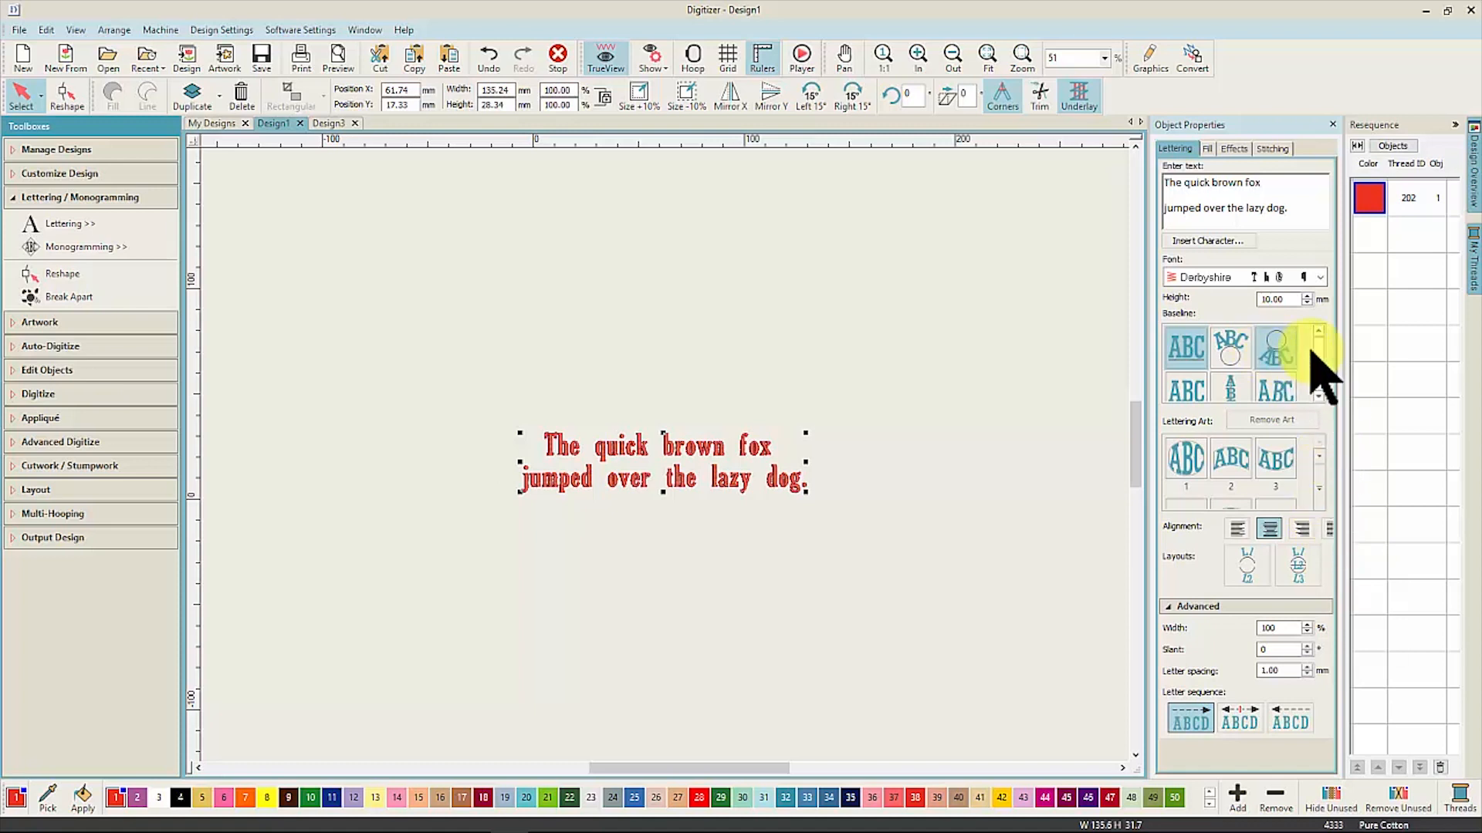
Step: Look through the available baseline and lettering art styles without applying one
{"action": "scroll", "coordinate": [1319, 378], "scroll_direction": "down", "scroll_amount": 1}
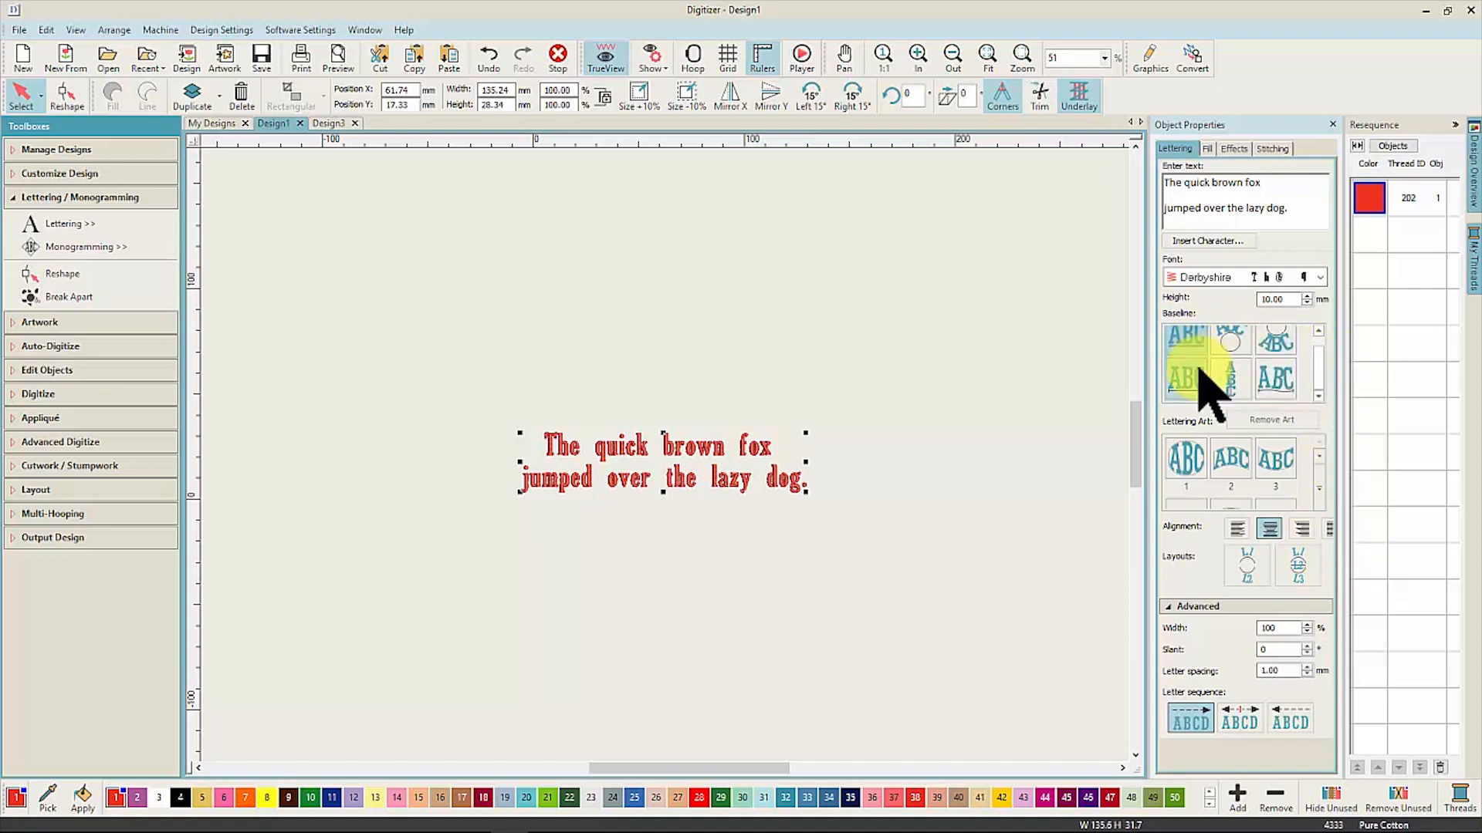
{"action": "left_click", "coordinate": [1320, 493]}
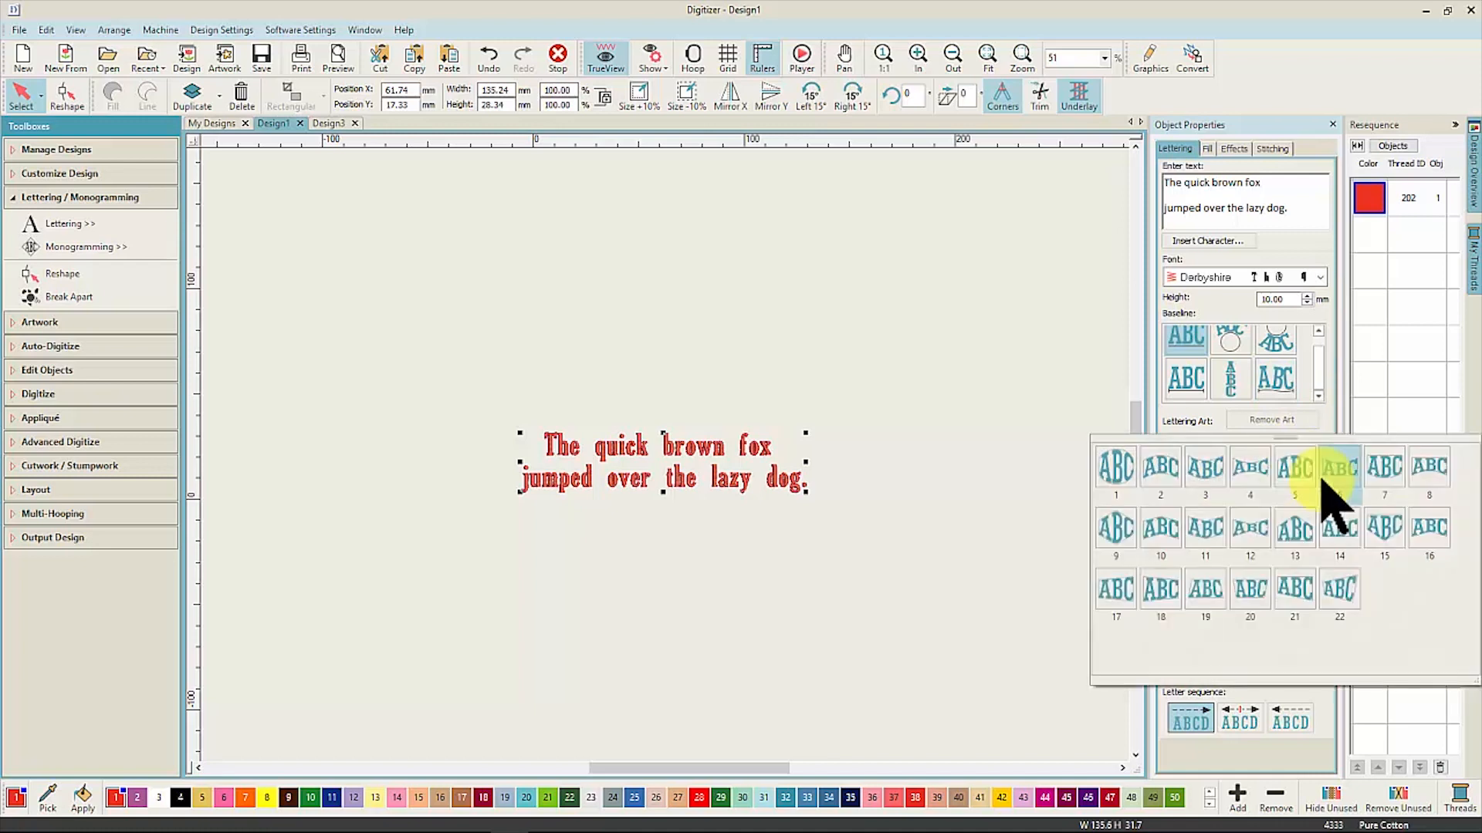
{"action": "left_click", "coordinate": [1007, 431]}
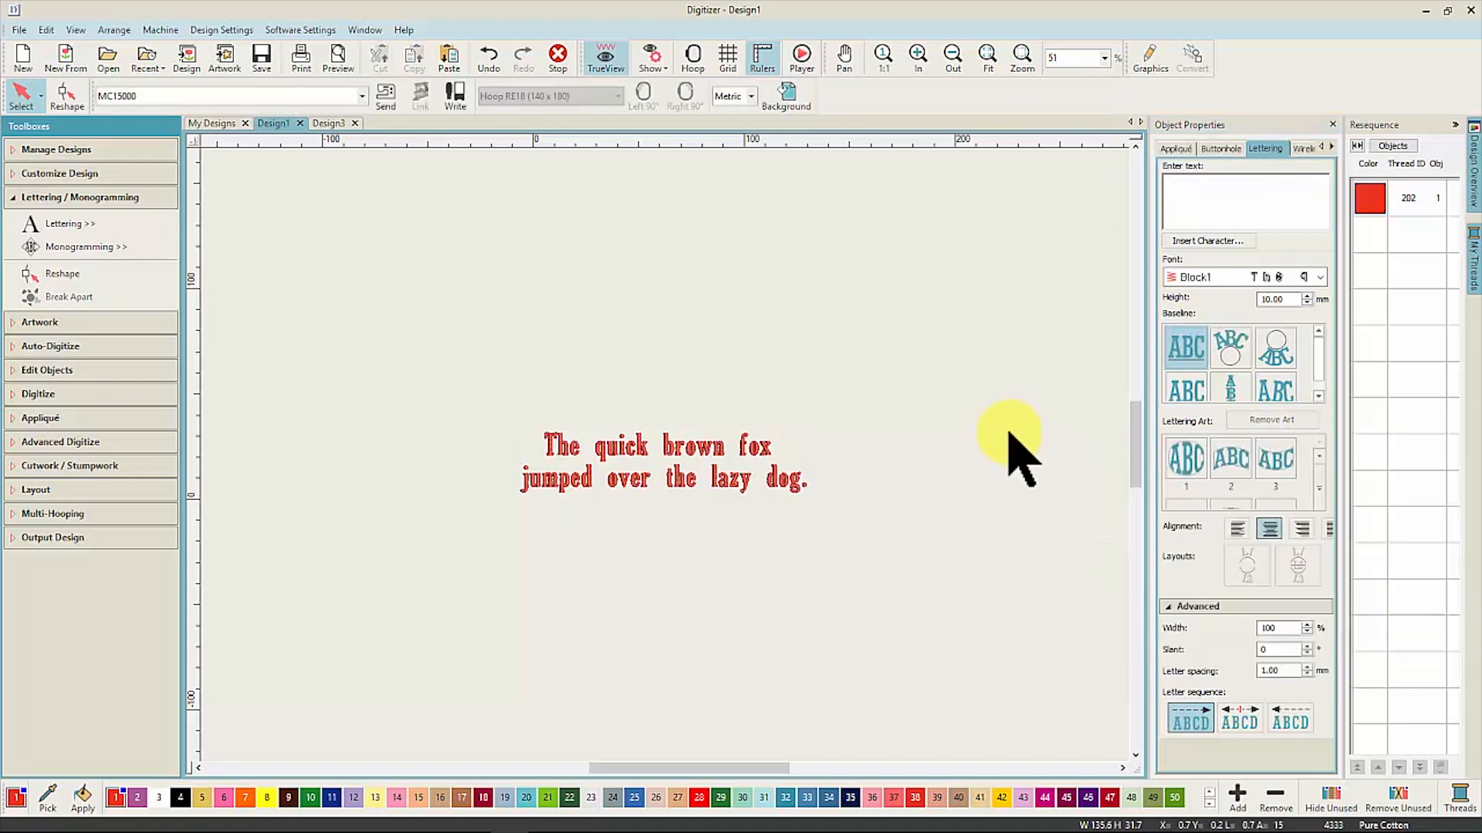
Step: Break the lettering apart into lines and move "The quick brown fox" up to about X 61 mm, Y 48 mm
{"action": "left_click", "coordinate": [576, 452]}
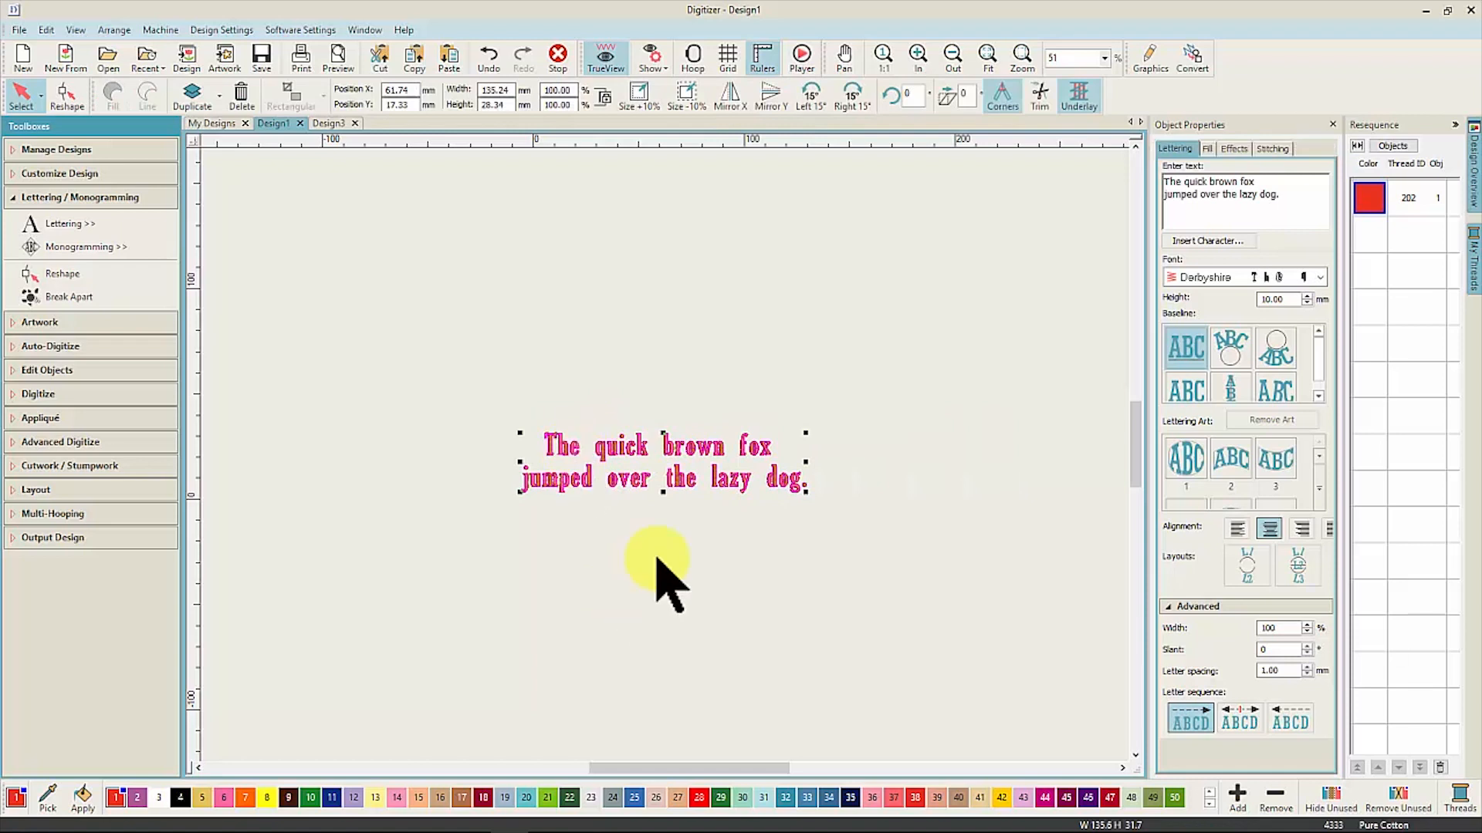
{"action": "left_click", "coordinate": [98, 299]}
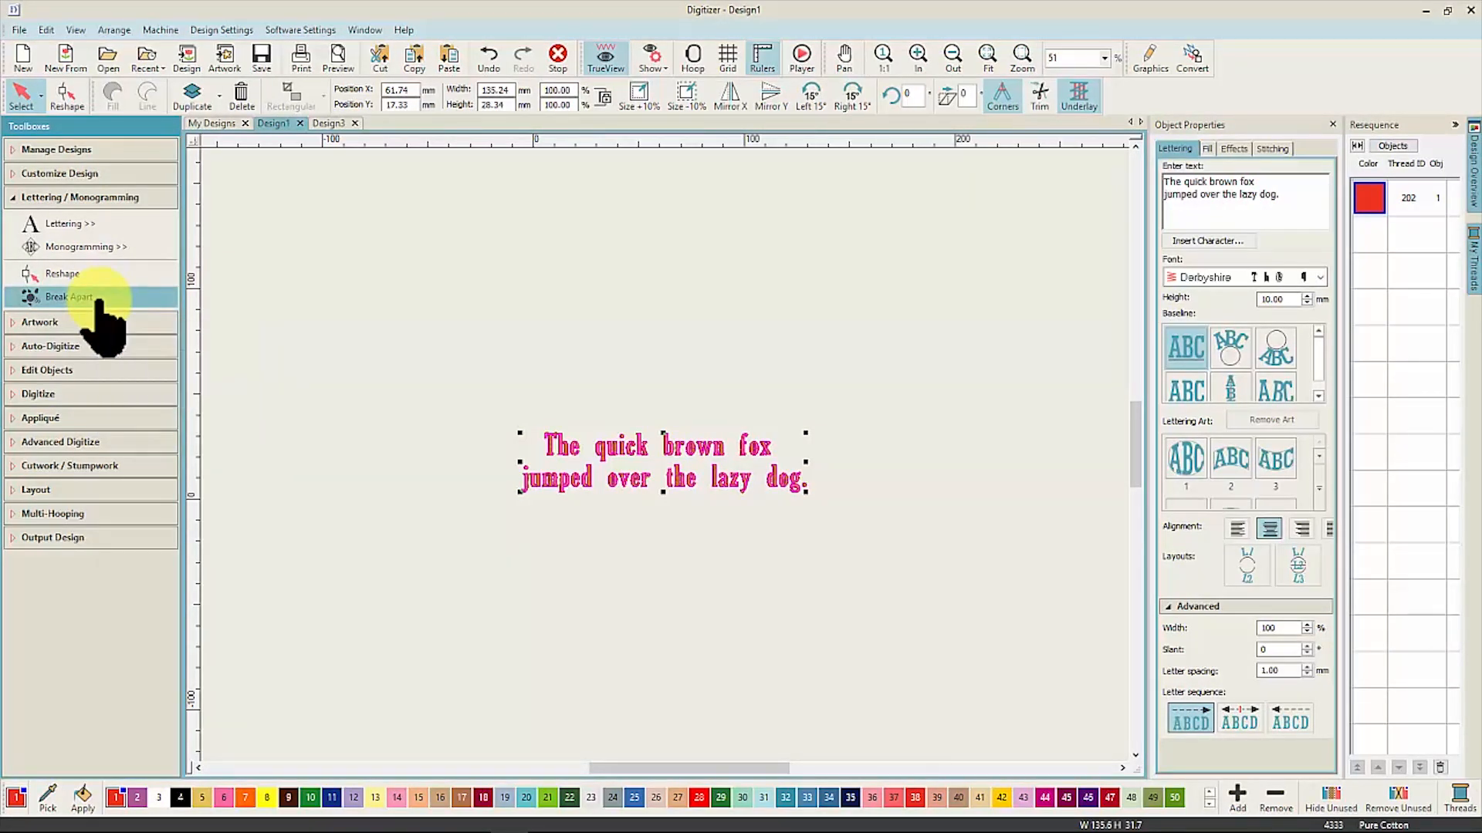
{"action": "left_click", "coordinate": [745, 456]}
{"action": "left_click_drag", "start_coordinate": [711, 463], "coordinate": [709, 414]}
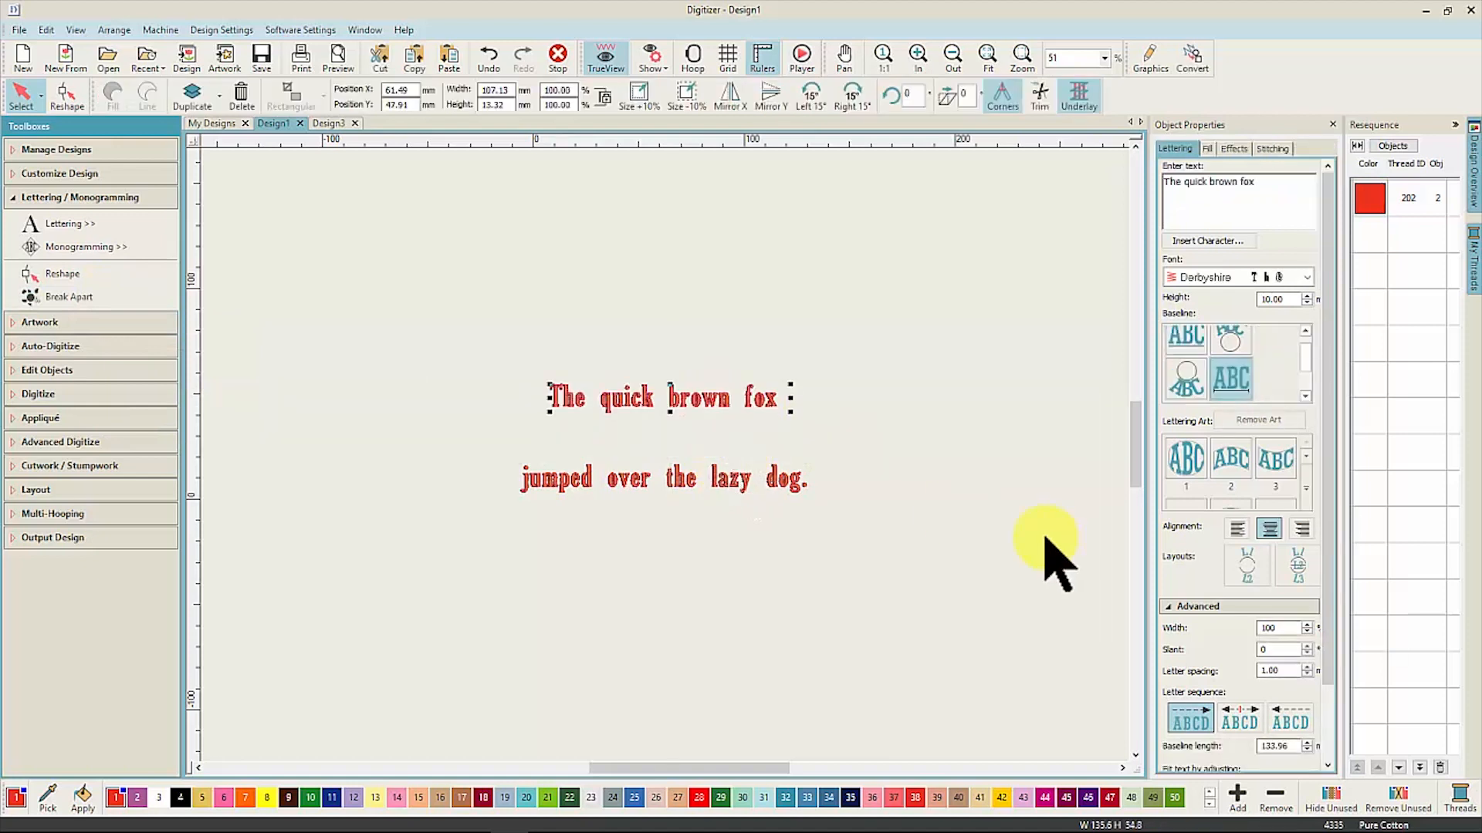
Step: Break the first line into separate words and move "The" away from "quick", to about X -3 mm, Y 49 mm
{"action": "left_click", "coordinate": [112, 297]}
{"action": "left_click", "coordinate": [561, 417]}
{"action": "left_click_drag", "start_coordinate": [579, 420], "coordinate": [540, 404]}
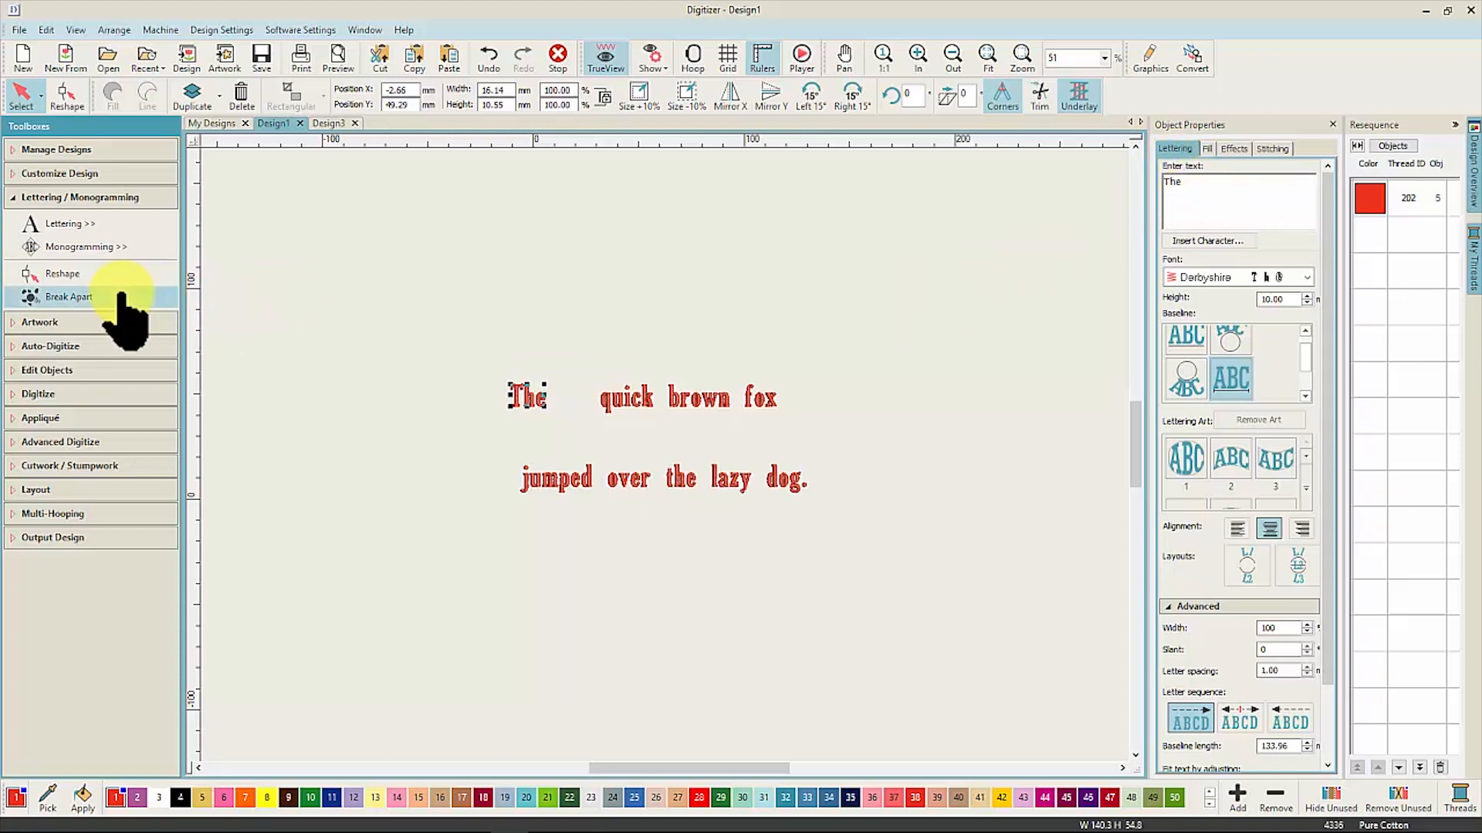
Step: Break "The" into single letters and move the "e" above the line to about X 28 mm, Y 69 mm
{"action": "left_click", "coordinate": [241, 342]}
{"action": "left_click", "coordinate": [544, 400]}
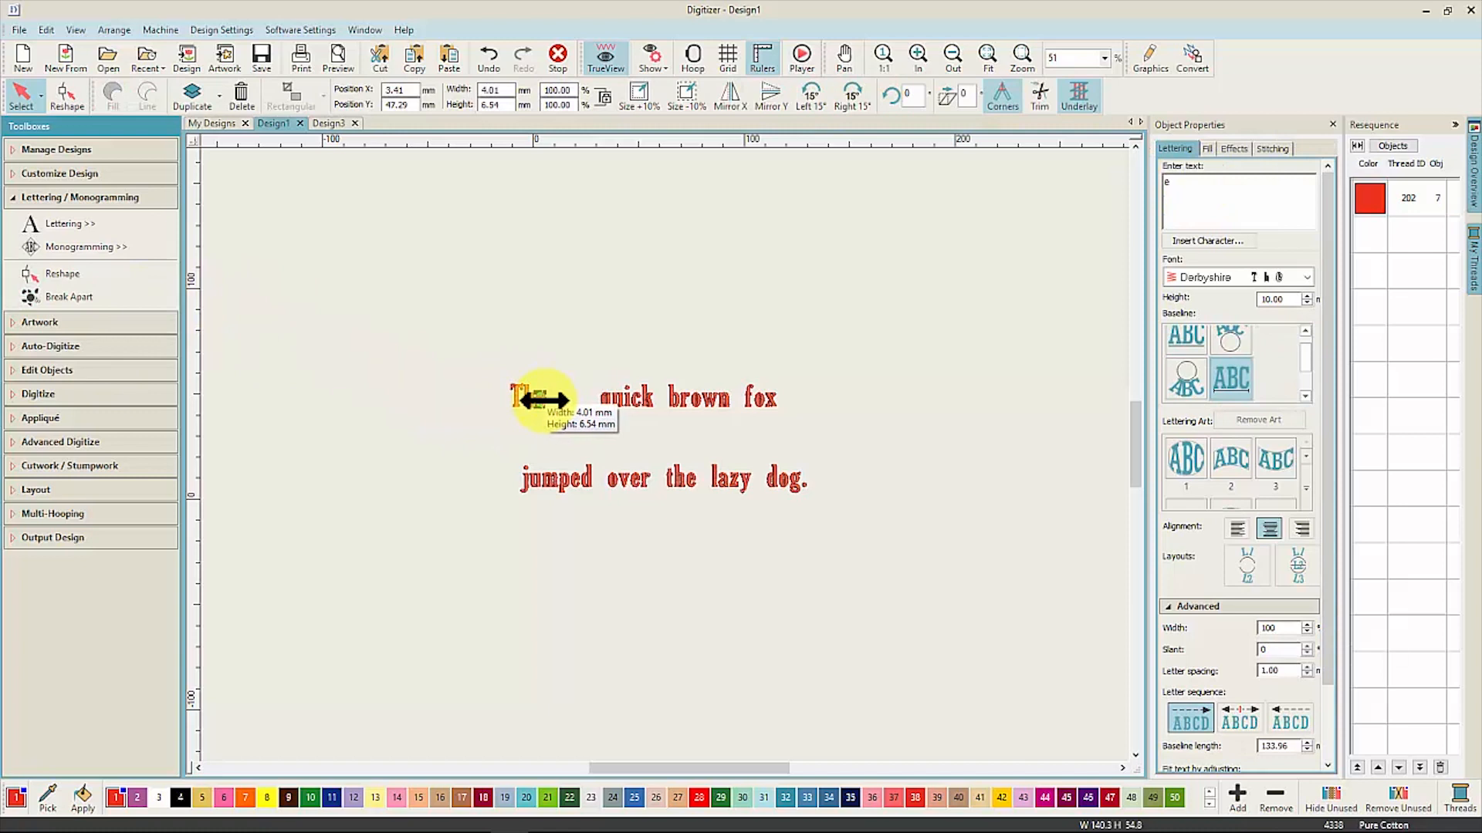
{"action": "left_click_drag", "start_coordinate": [548, 395], "coordinate": [591, 376]}
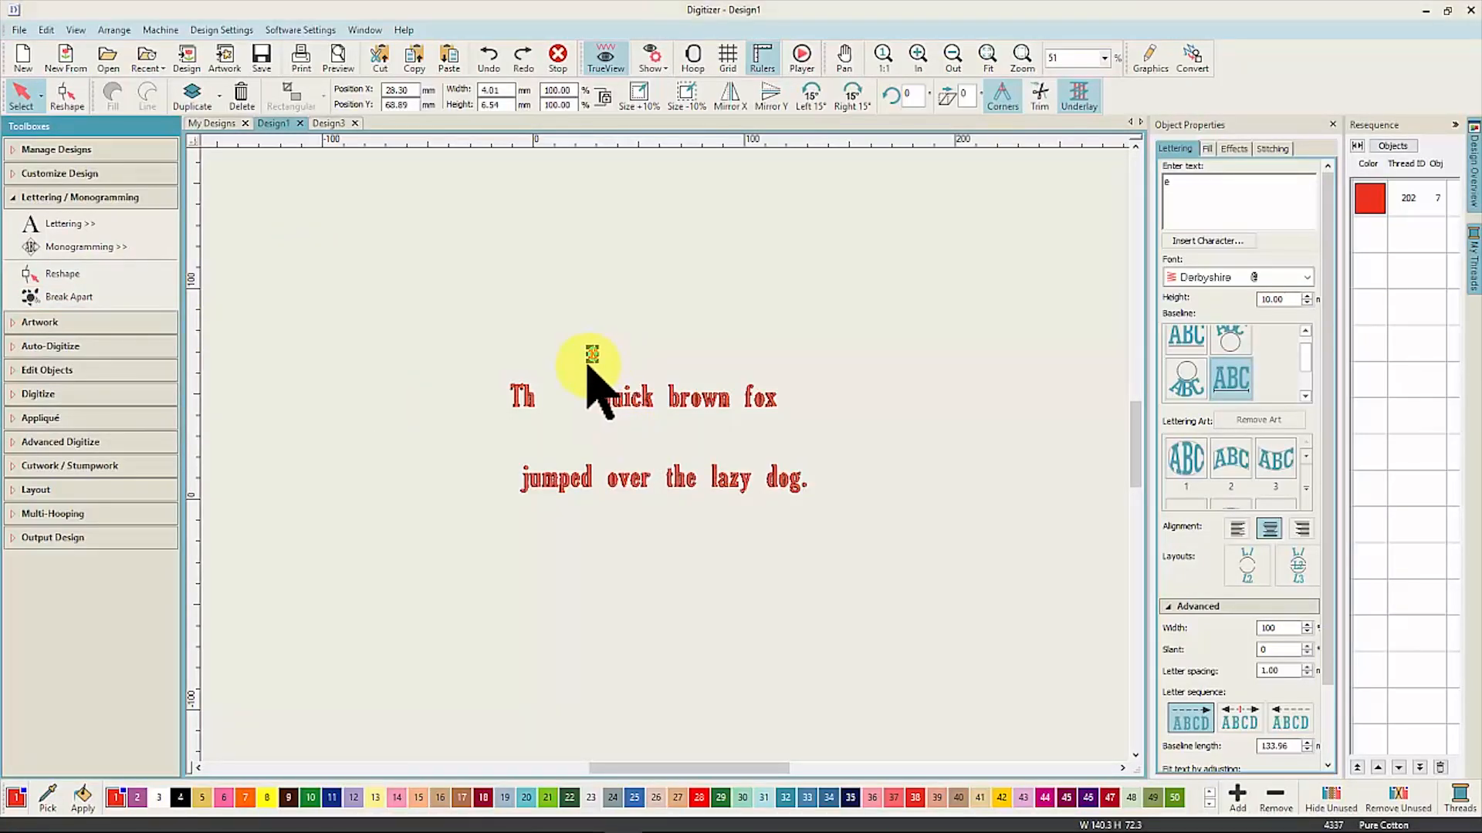
Step: Enlarge the letter "e" to about 14 by 23 mm and change its font to the first 3D Foam font
{"action": "left_click_drag", "start_coordinate": [588, 361], "coordinate": [568, 394]}
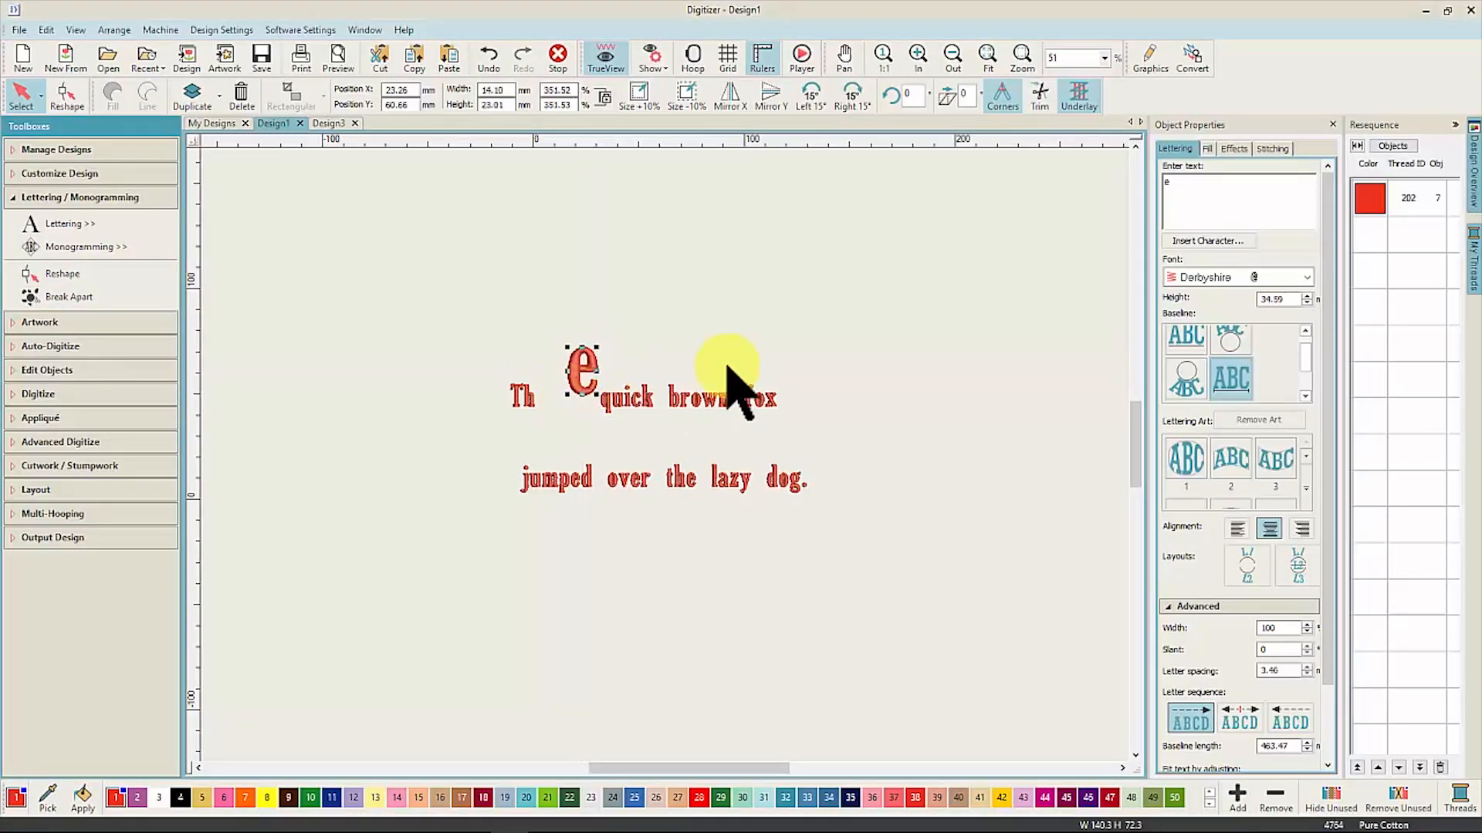
{"action": "left_click", "coordinate": [1307, 278]}
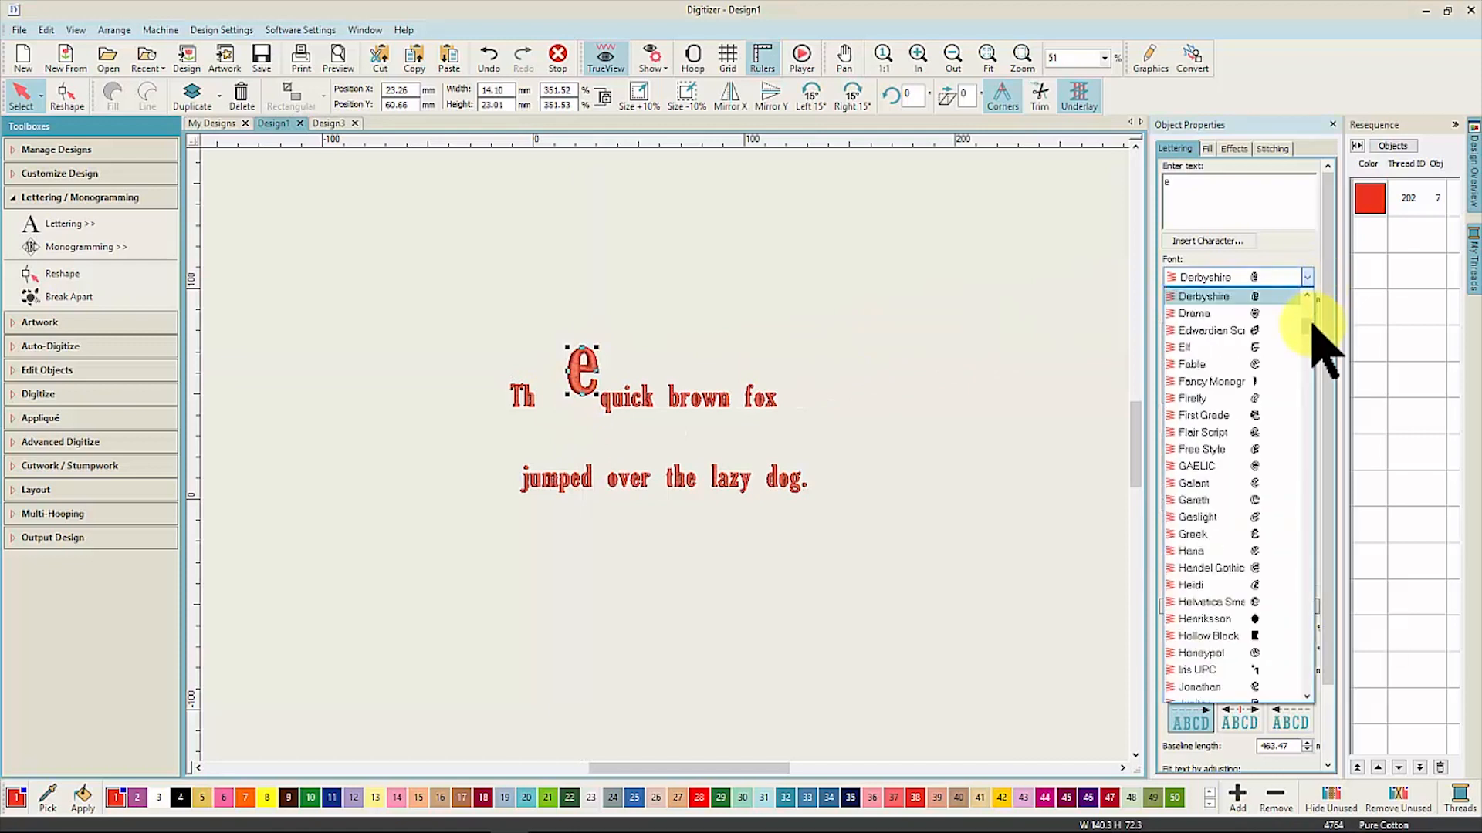
{"action": "scroll", "coordinate": [1311, 321], "scroll_direction": "up", "scroll_amount": 2}
{"action": "left_click_drag", "start_coordinate": [1309, 314], "coordinate": [1306, 303]}
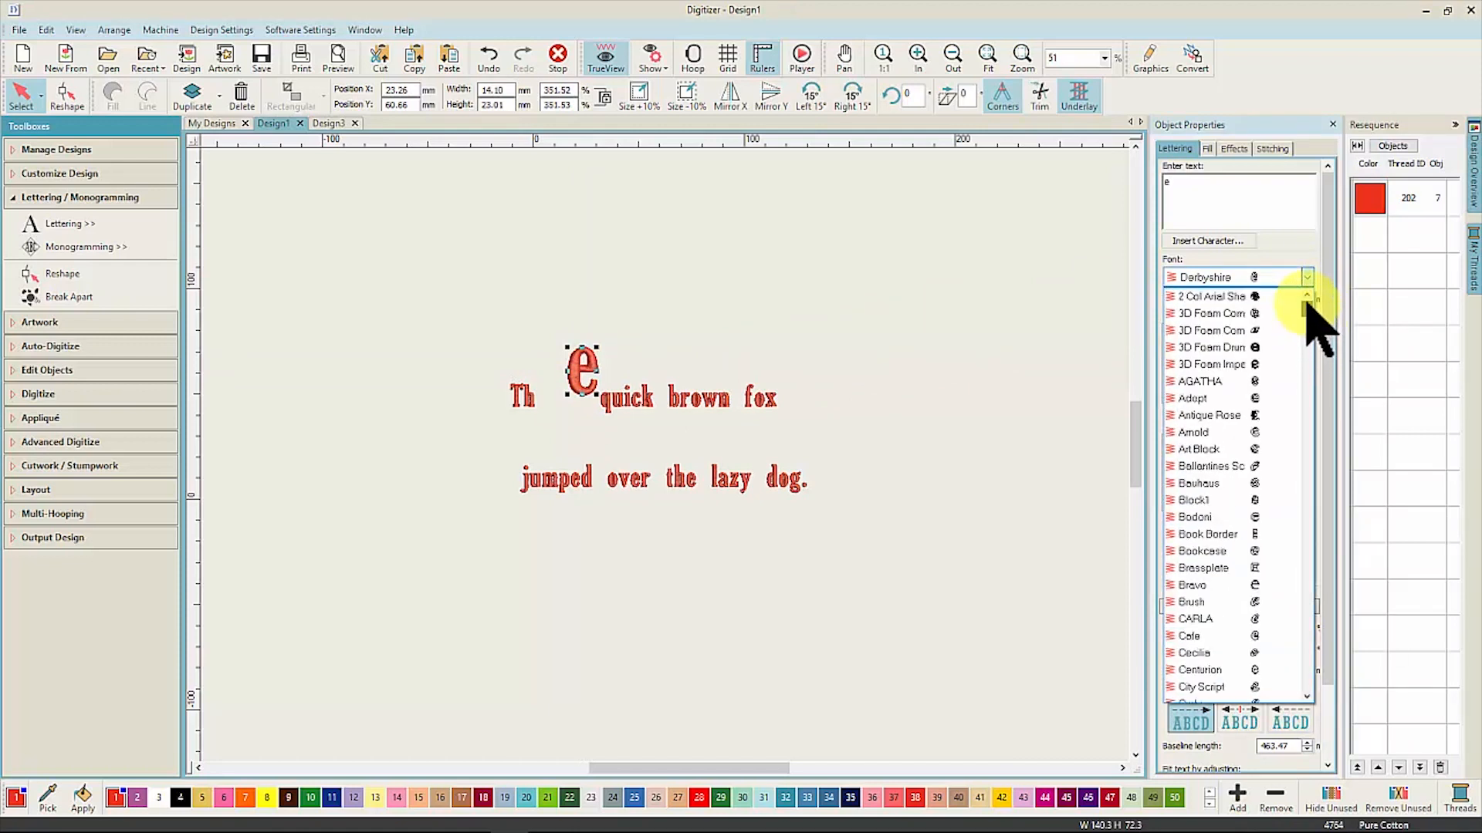
{"action": "left_click", "coordinate": [1238, 315]}
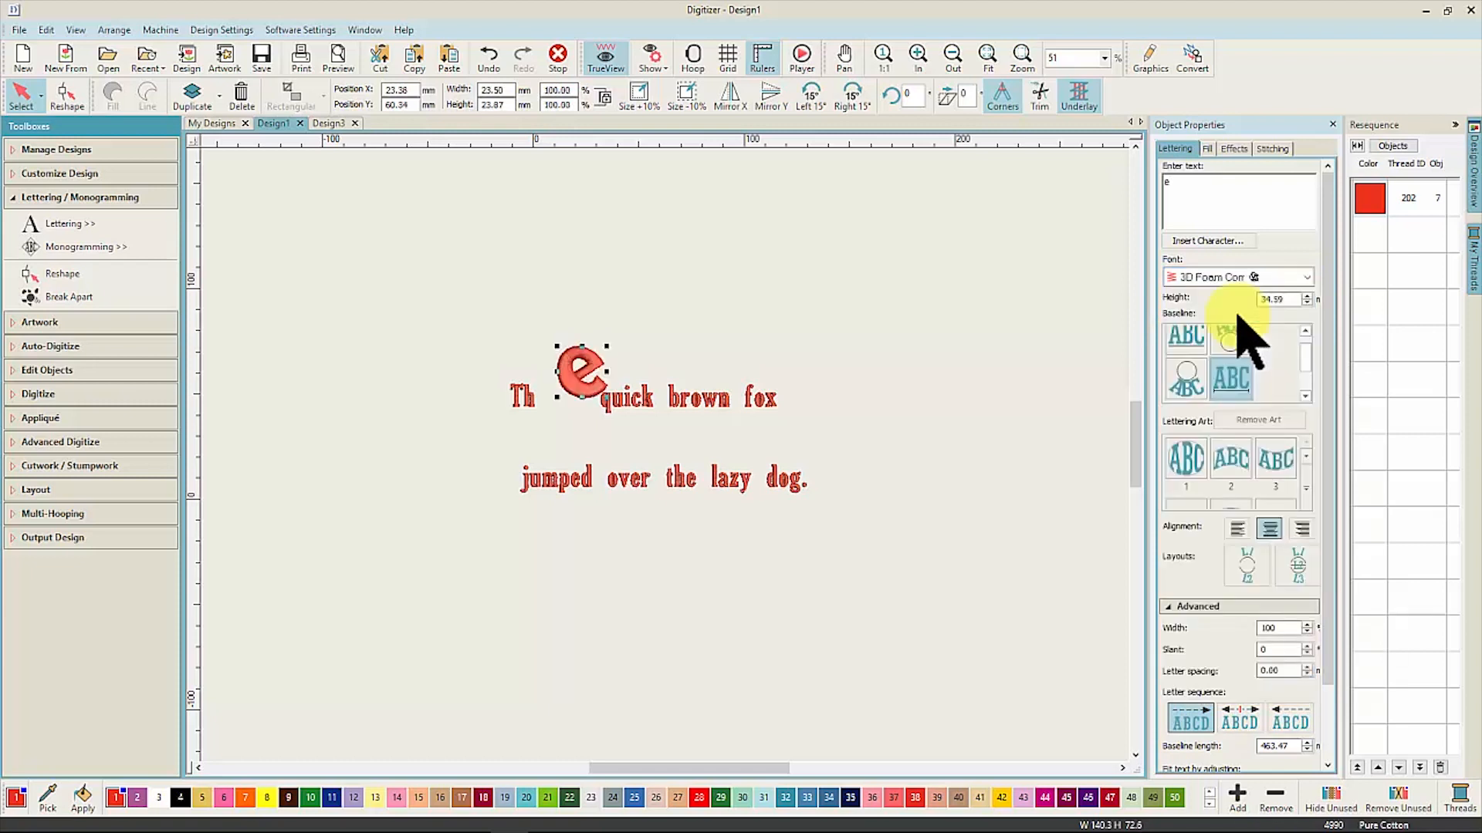
Step: Move the foam "e" up to about Y 94 mm and step through its stitching to stitch 1135 in the stitch player
{"action": "left_click_drag", "start_coordinate": [590, 356], "coordinate": [589, 291]}
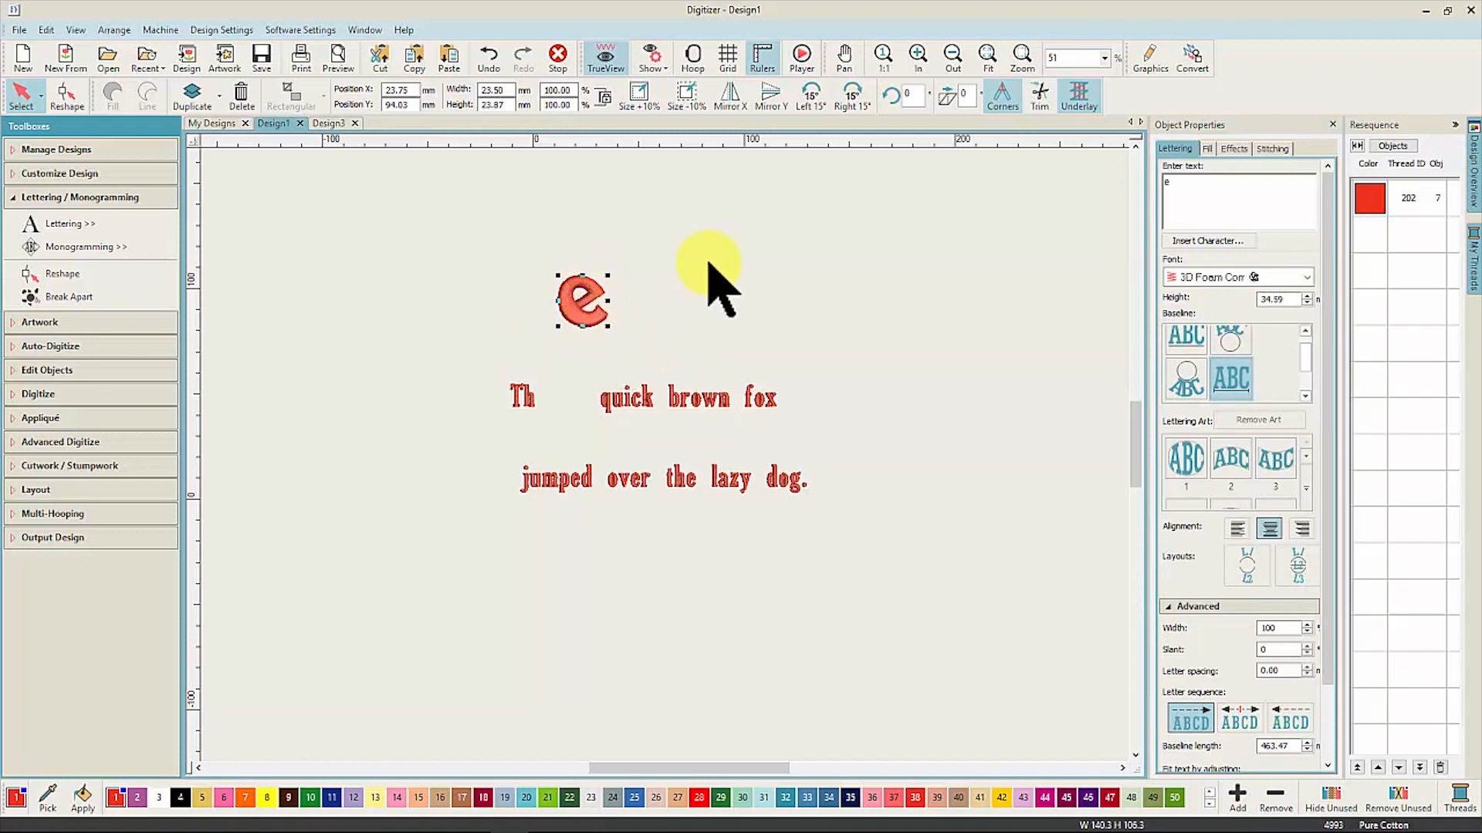
{"action": "left_click", "coordinate": [987, 65]}
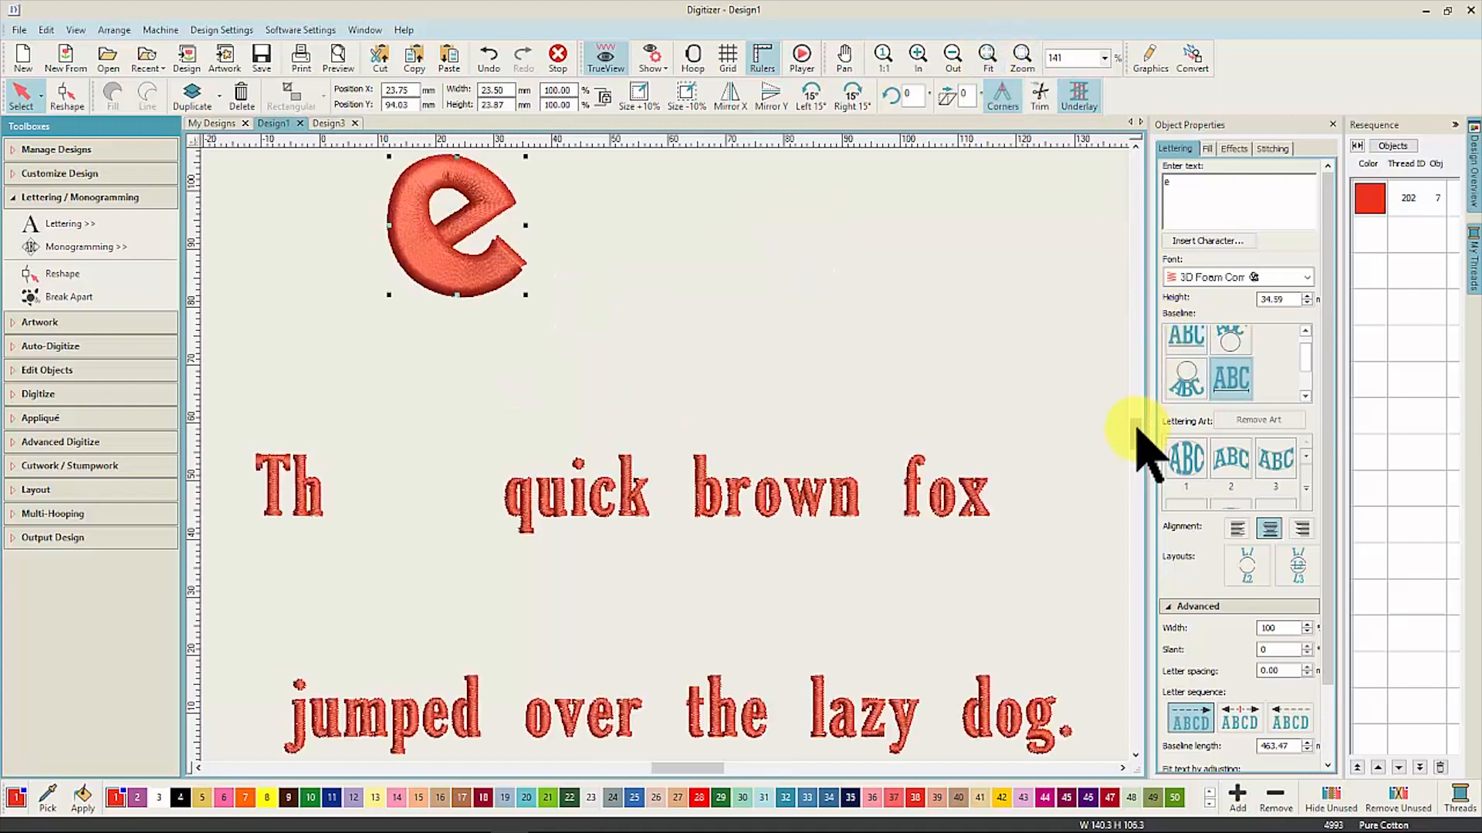
{"action": "key", "text": "shift+0"}
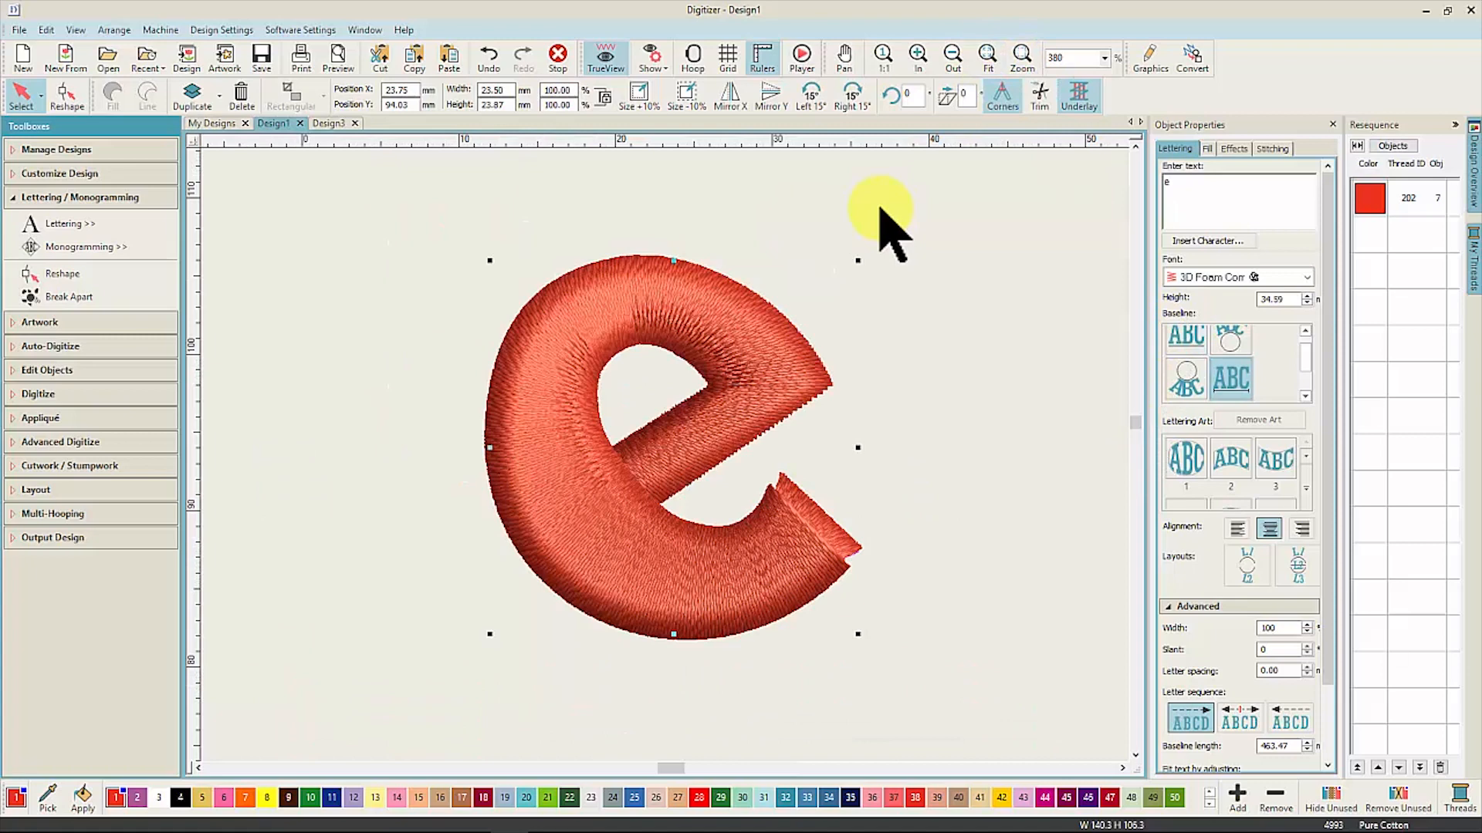
{"action": "left_click", "coordinate": [803, 64]}
{"action": "left_click_drag", "start_coordinate": [132, 100], "coordinate": [196, 98]}
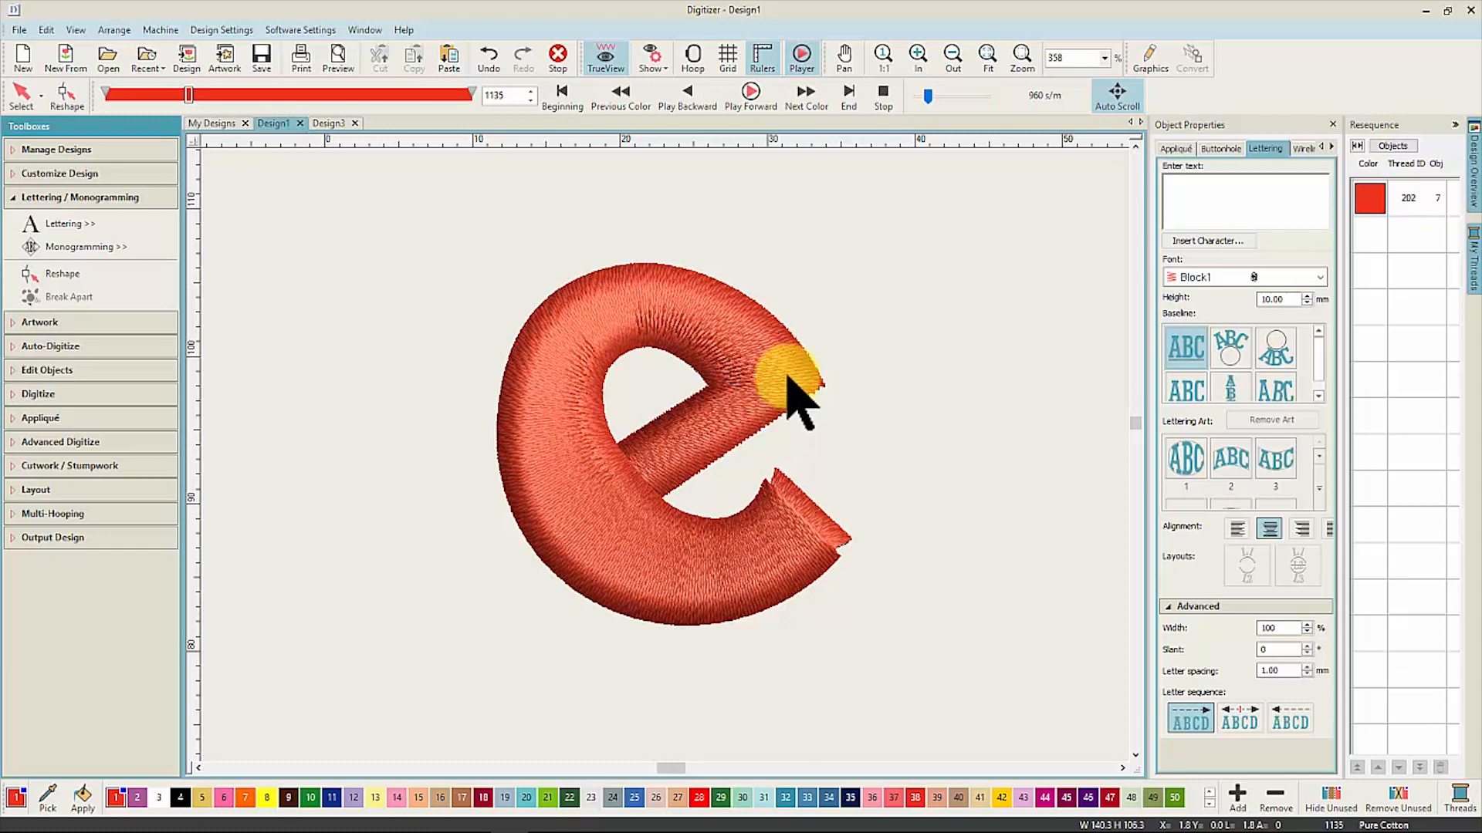
{"action": "left_click", "coordinate": [982, 47]}
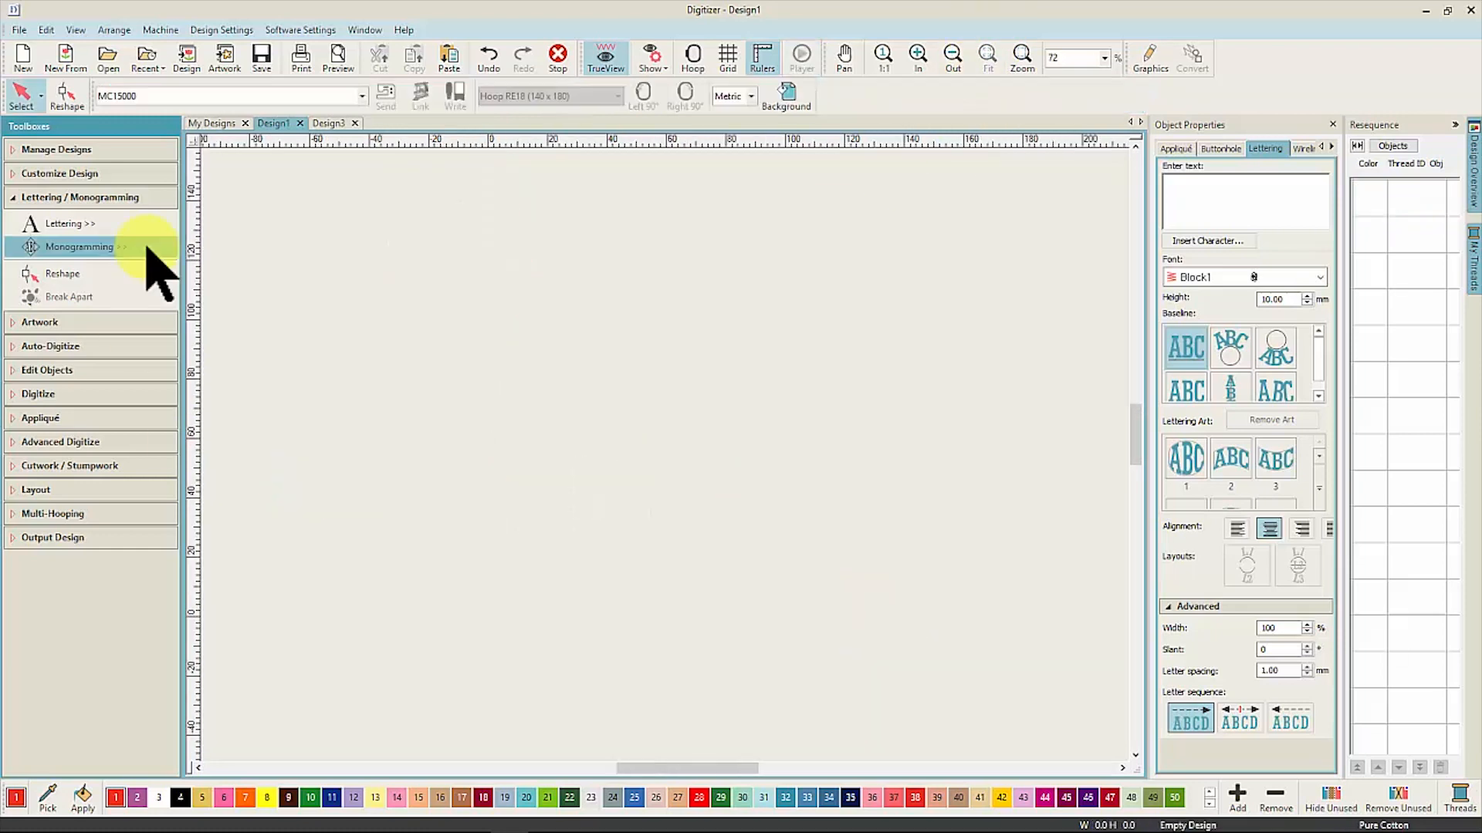
Step: Browse the preset monogram designs, comparing the Simple, Borders, and Border and Ornaments categories
{"action": "left_click", "coordinate": [146, 248]}
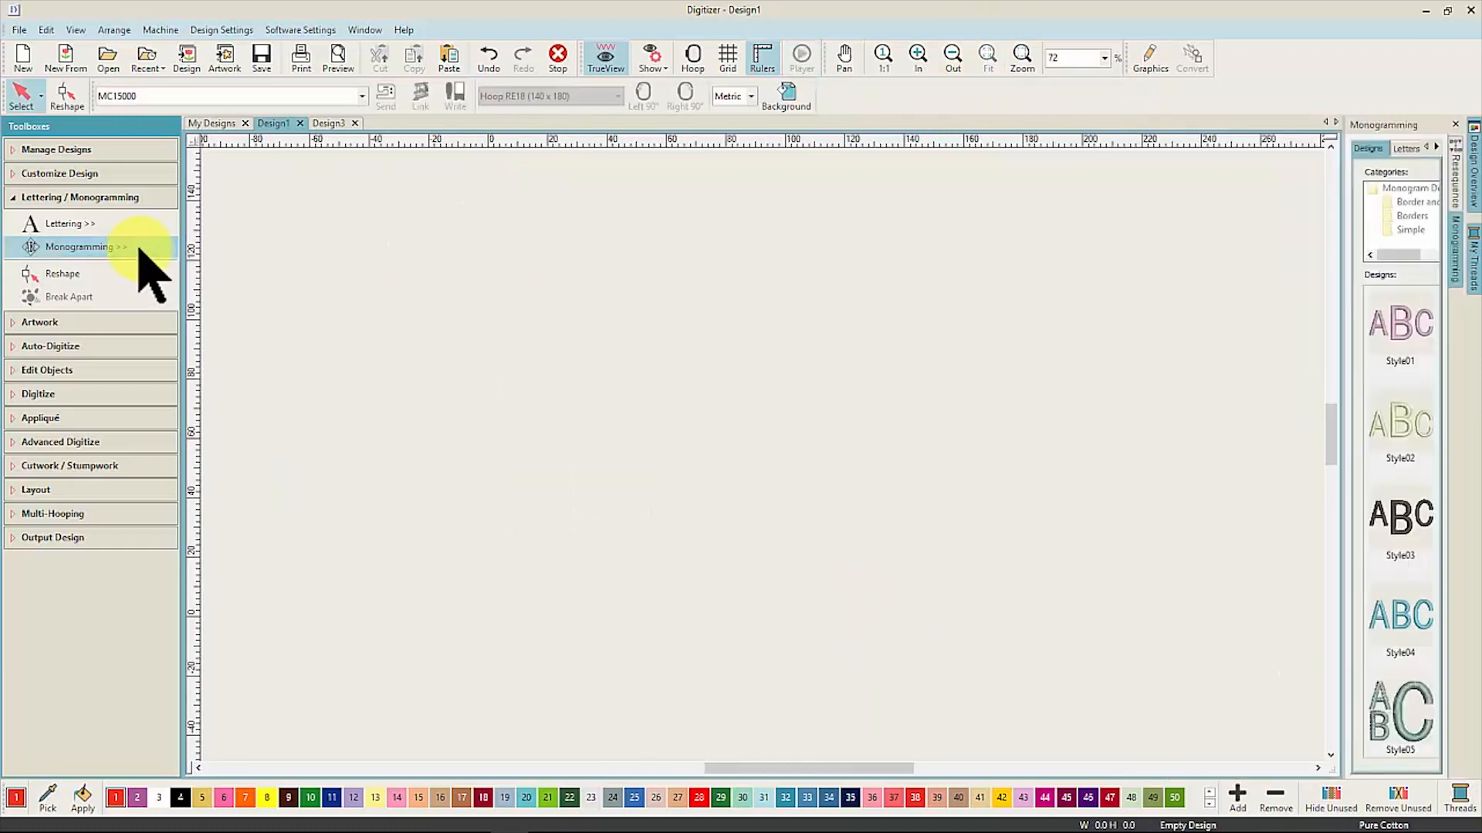
{"action": "left_click_drag", "start_coordinate": [1324, 443], "coordinate": [1114, 441]}
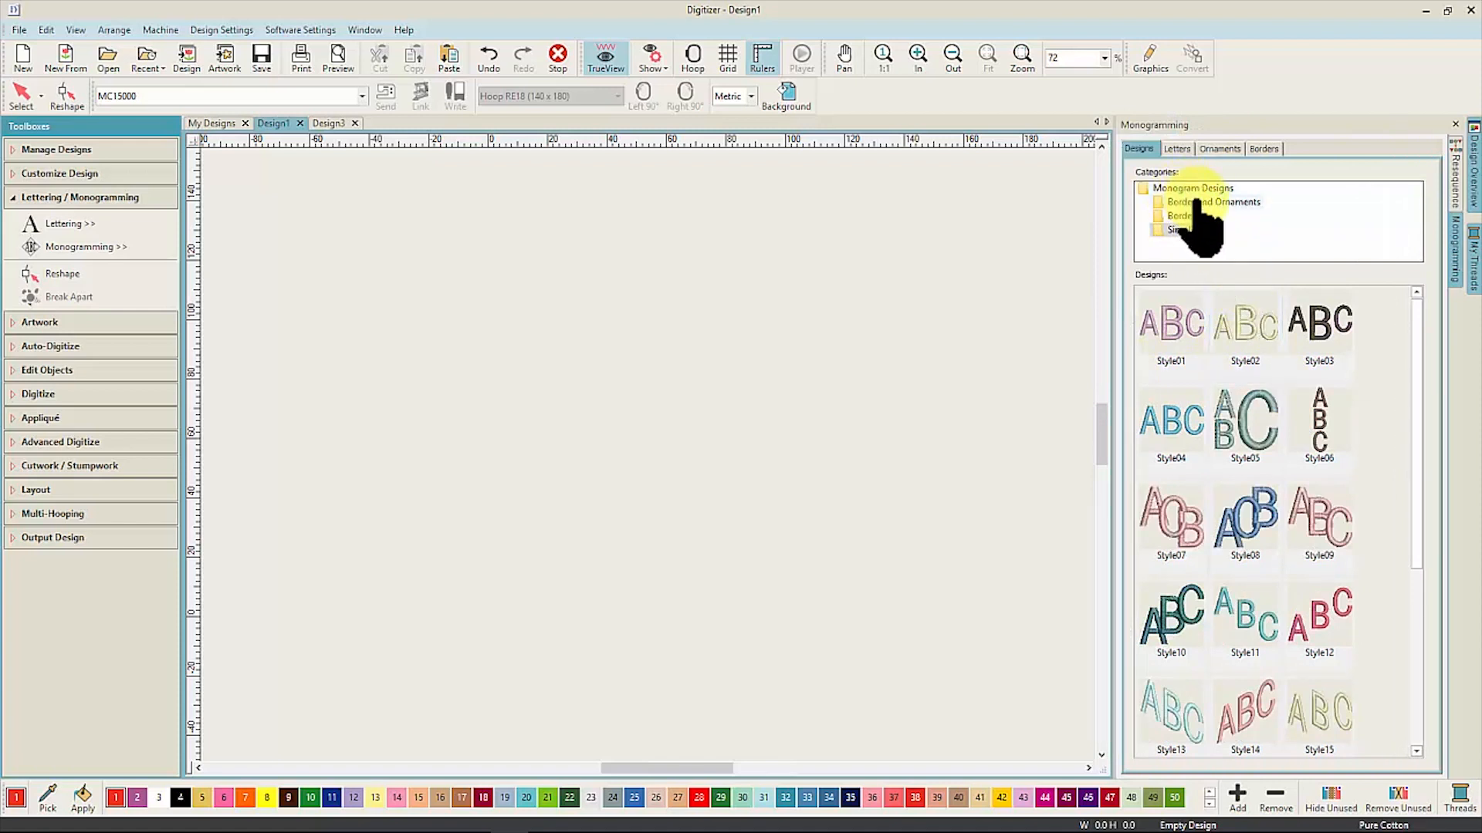
{"action": "left_click", "coordinate": [1198, 202]}
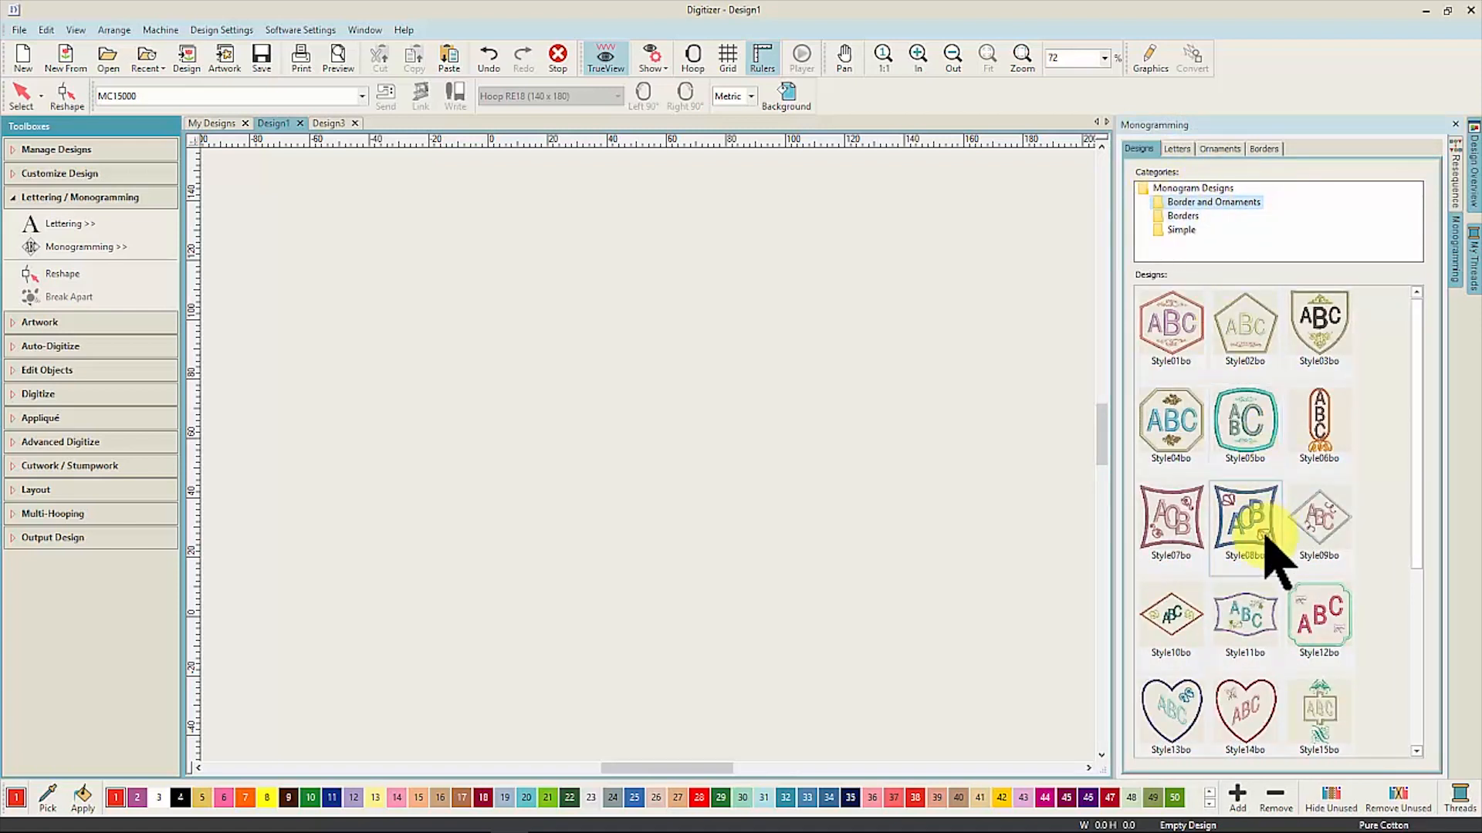
{"action": "left_click", "coordinate": [1192, 224]}
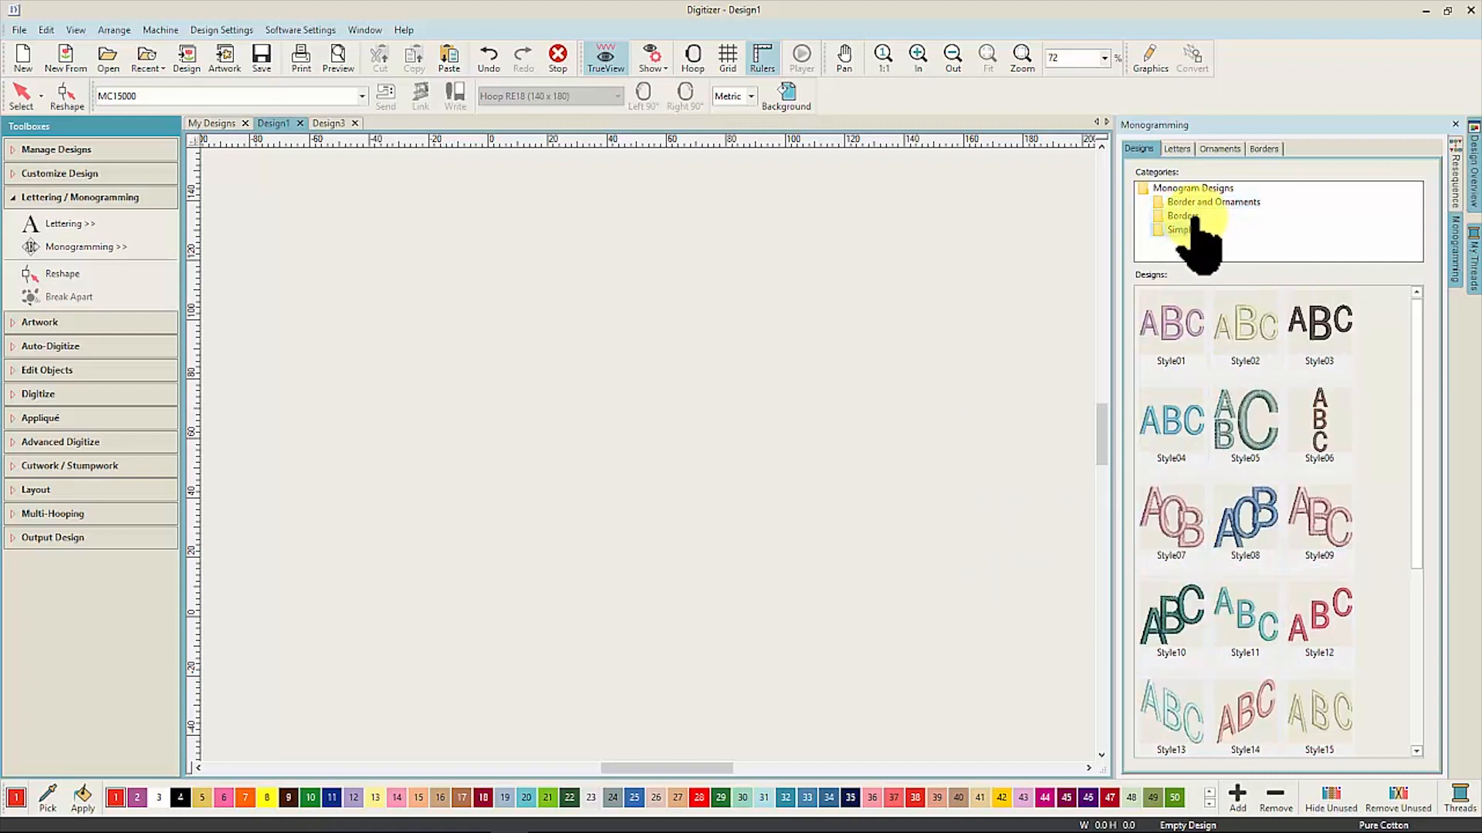
{"action": "left_click", "coordinate": [1192, 216]}
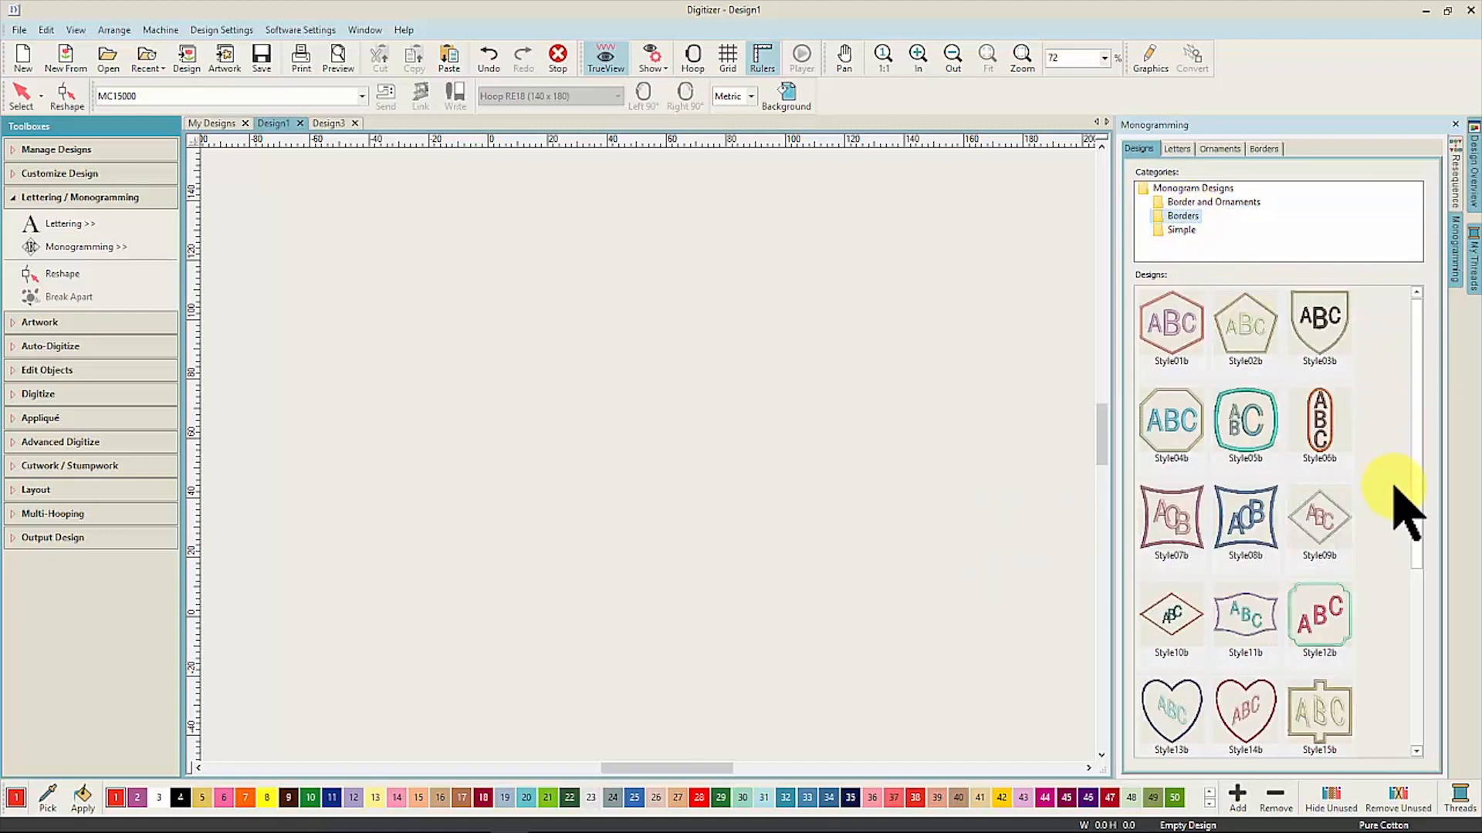
{"action": "left_click", "coordinate": [1227, 201]}
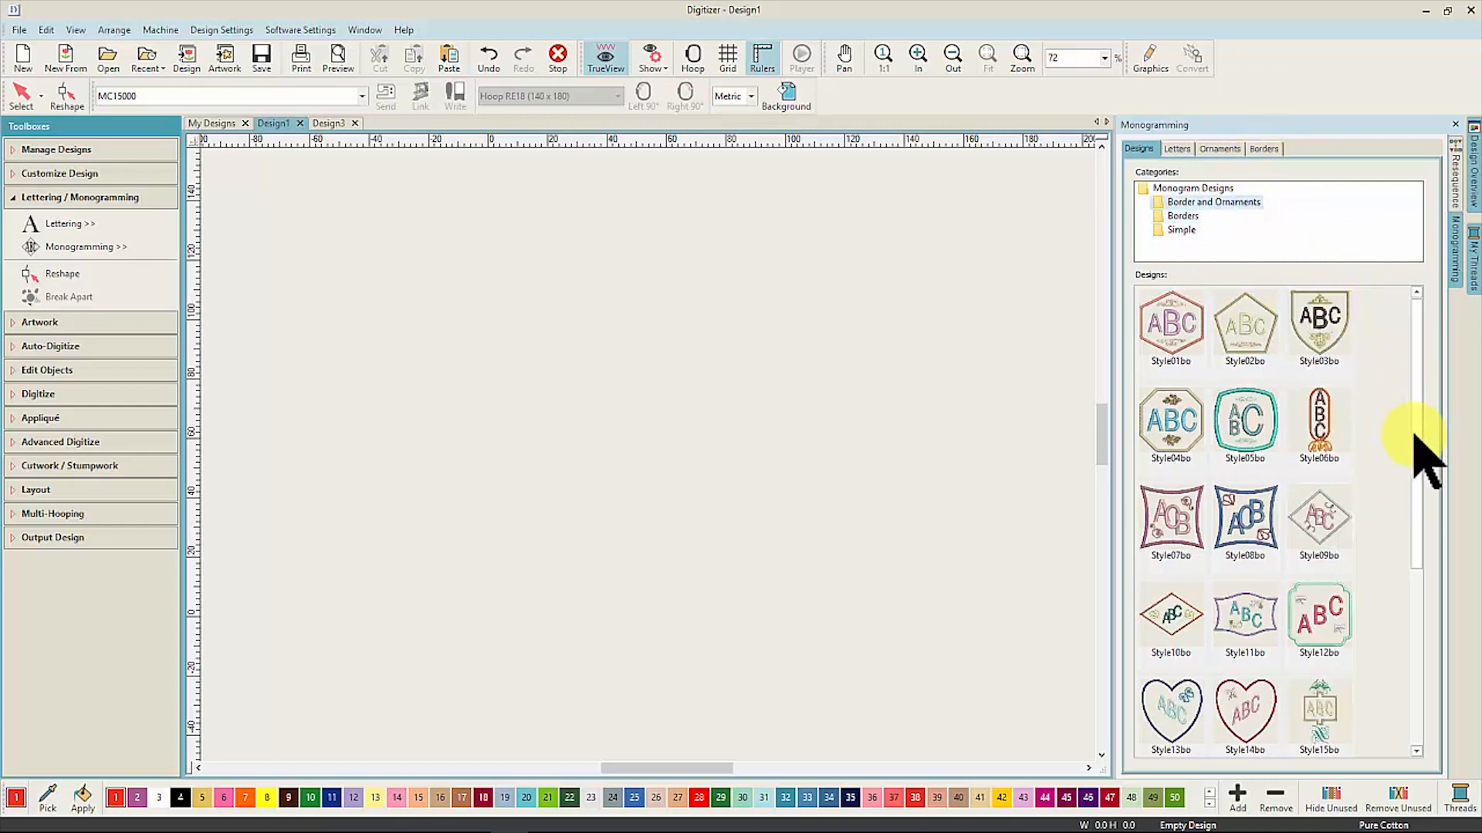
{"action": "left_click_drag", "start_coordinate": [1417, 449], "coordinate": [1398, 665]}
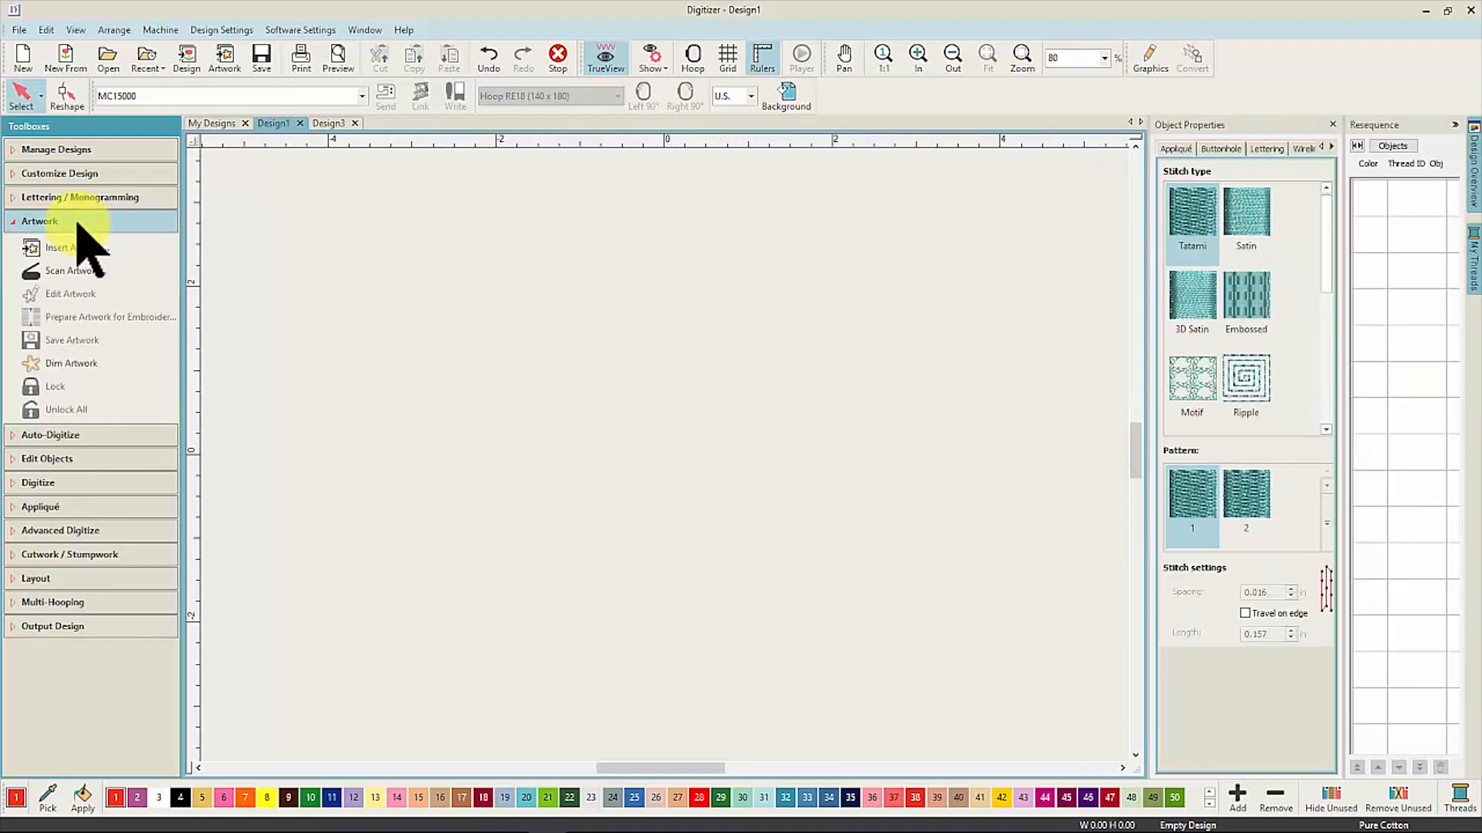
Step: Insert the artwork Steampunk Gears.png from the Manual Digitizing folder into Design1
{"action": "left_click", "coordinate": [109, 249]}
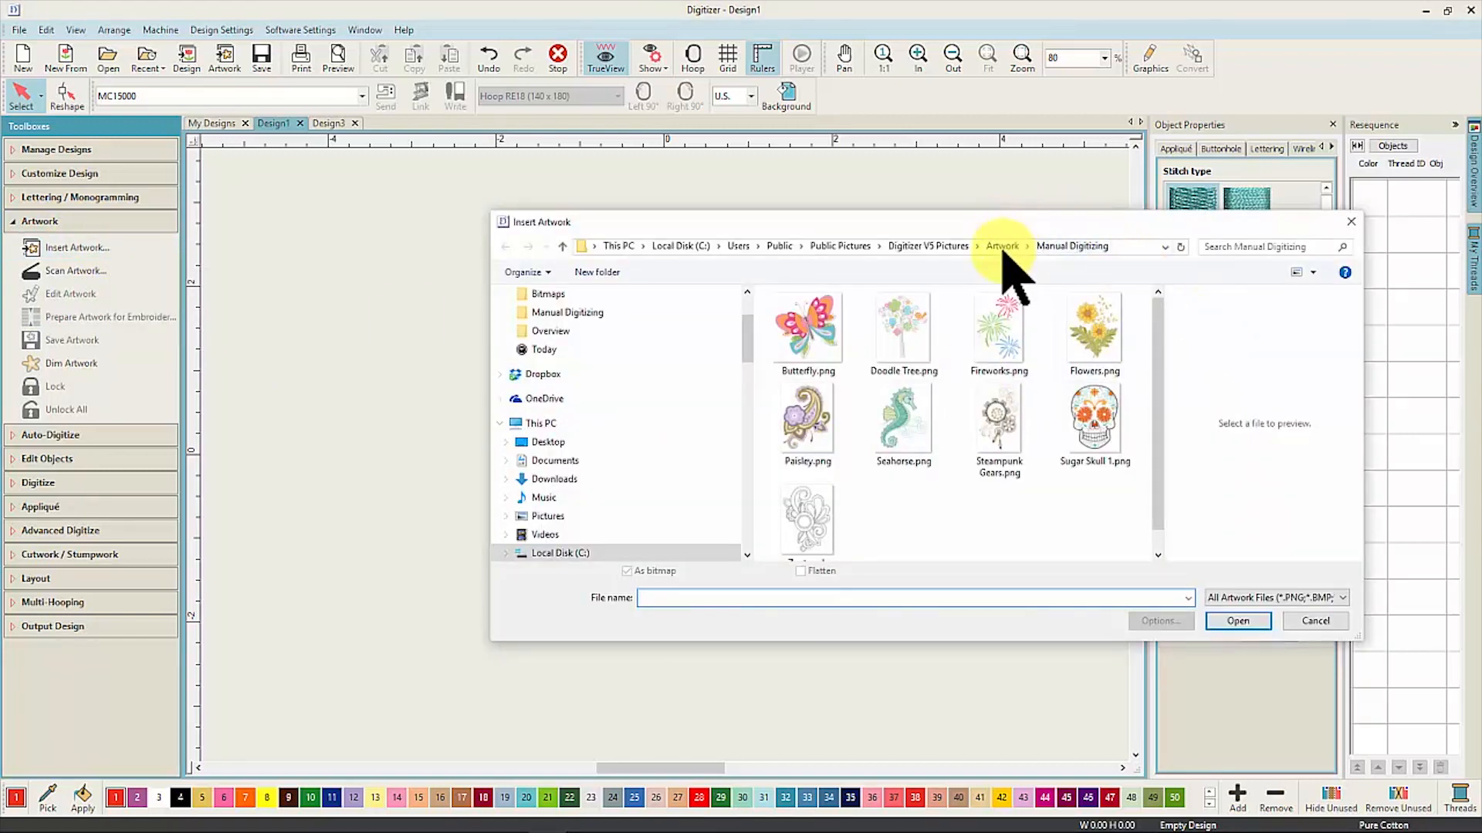
{"action": "left_click", "coordinate": [1004, 247]}
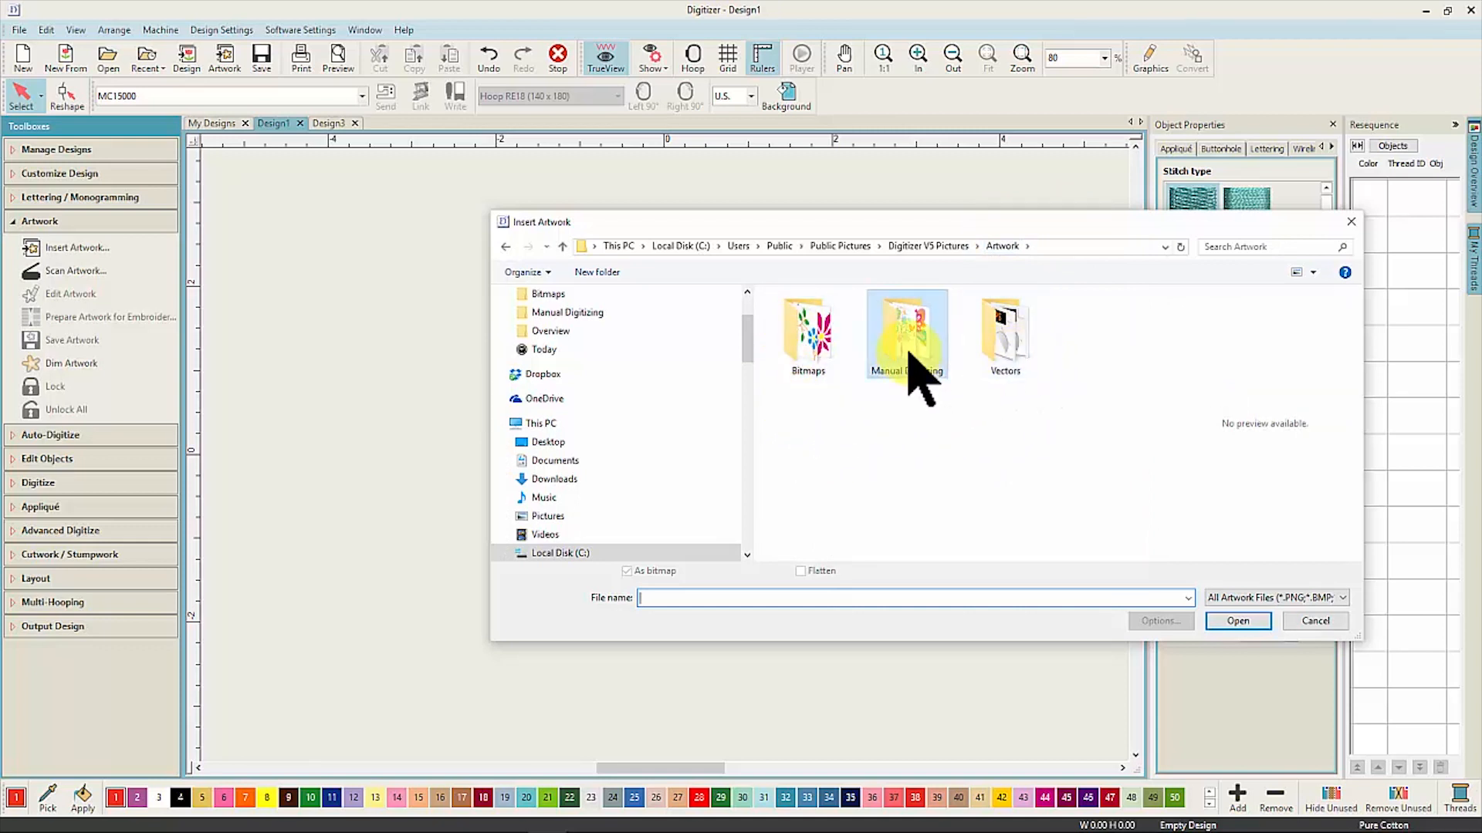
{"action": "double_click", "coordinate": [911, 359]}
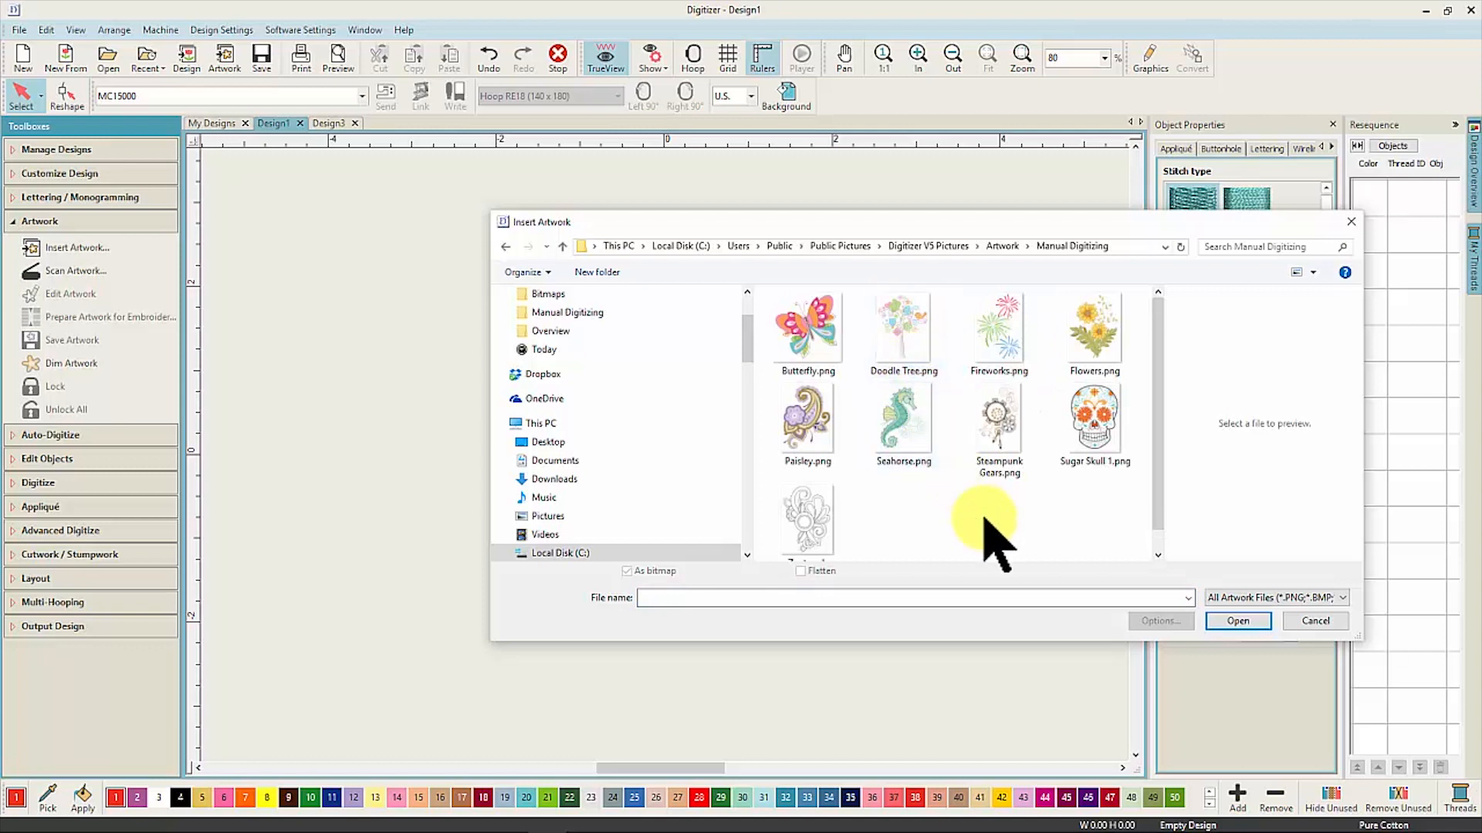
{"action": "left_click", "coordinate": [997, 432]}
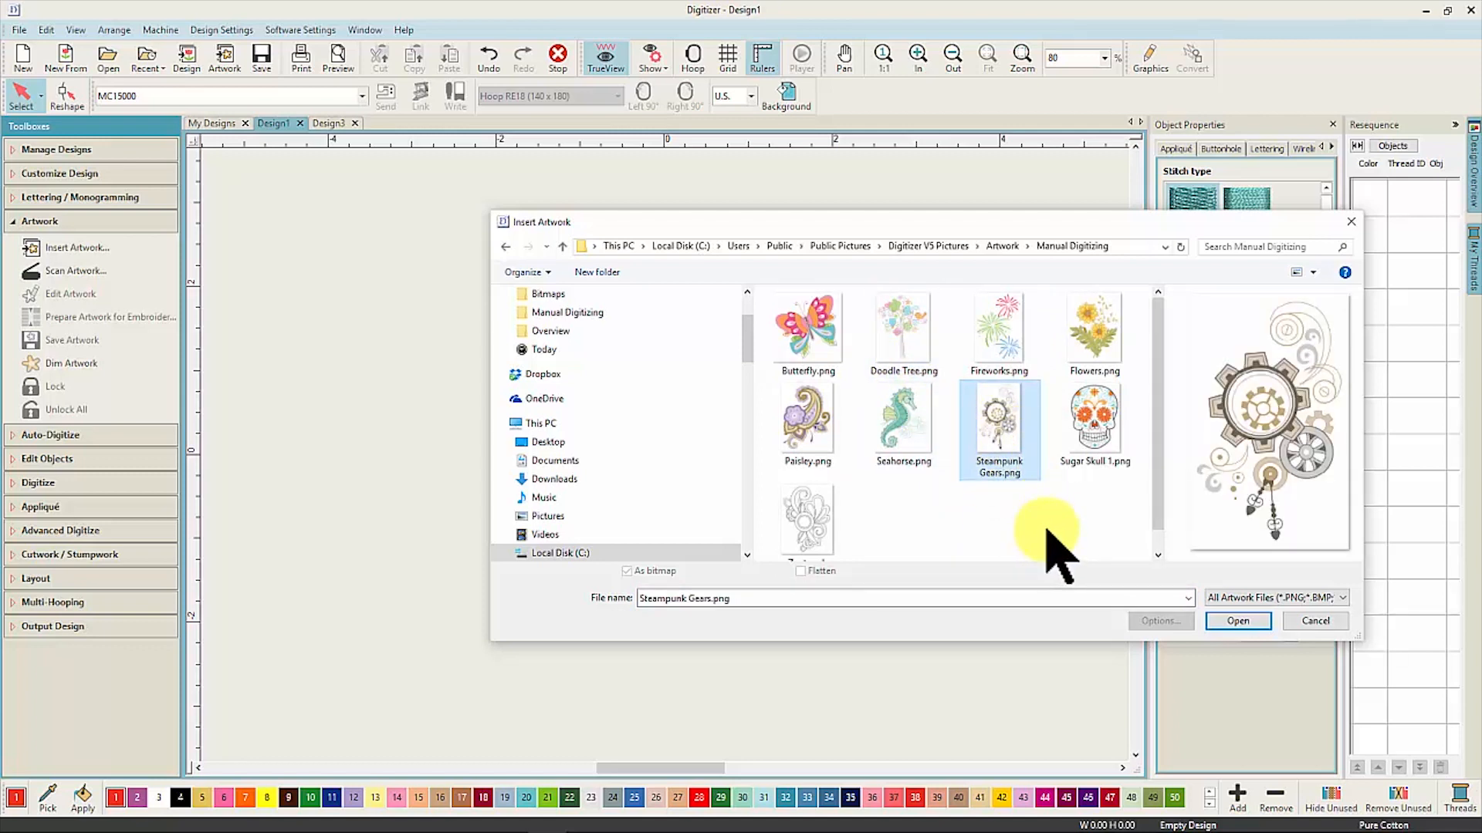
{"action": "left_click", "coordinate": [1343, 599]}
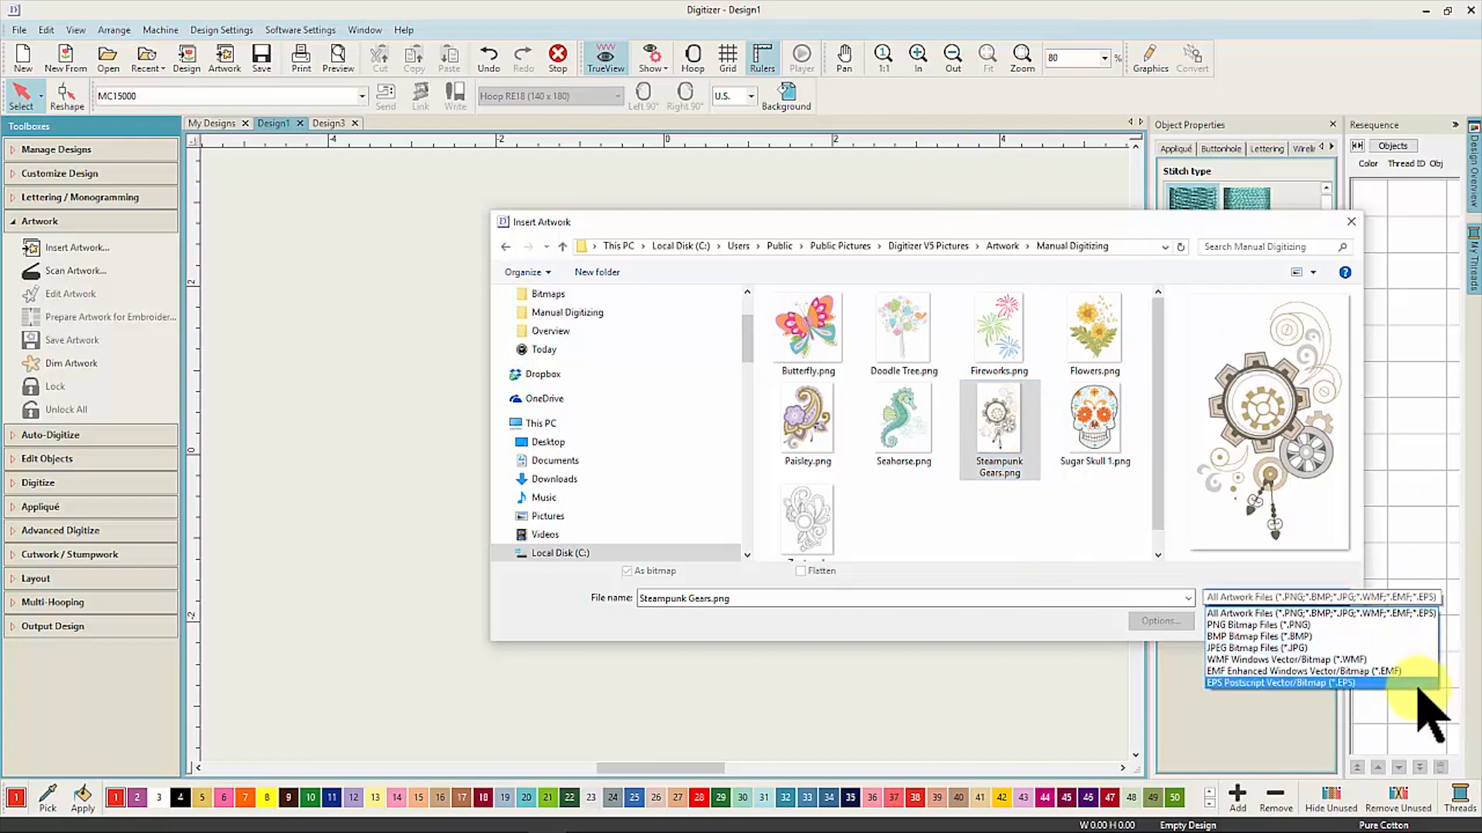
{"action": "left_click", "coordinate": [1305, 476]}
{"action": "left_click", "coordinate": [1242, 617]}
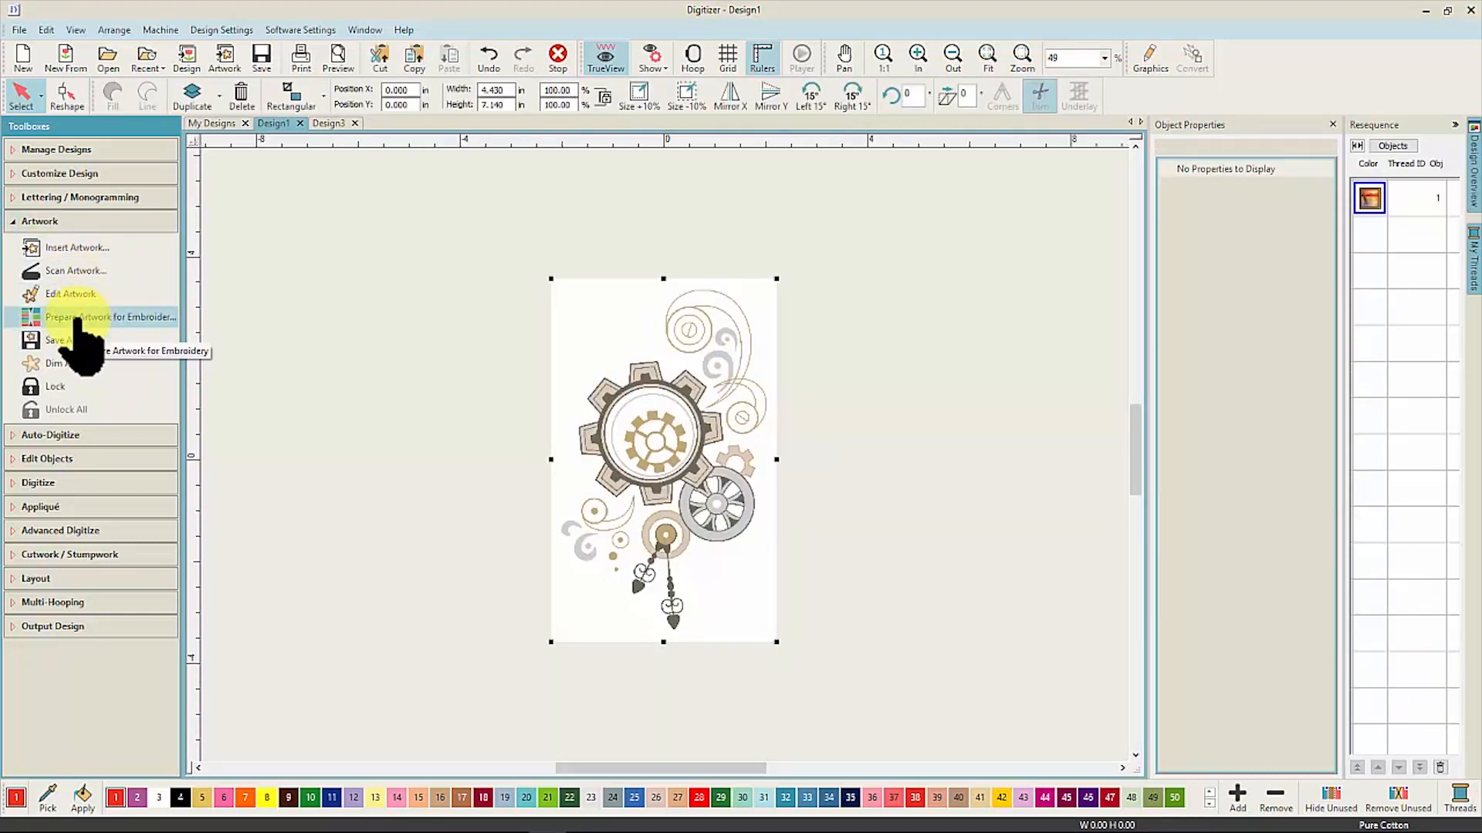
Step: Prepare the gears artwork for embroidery, reducing its colors to 8
{"action": "left_click", "coordinate": [133, 318]}
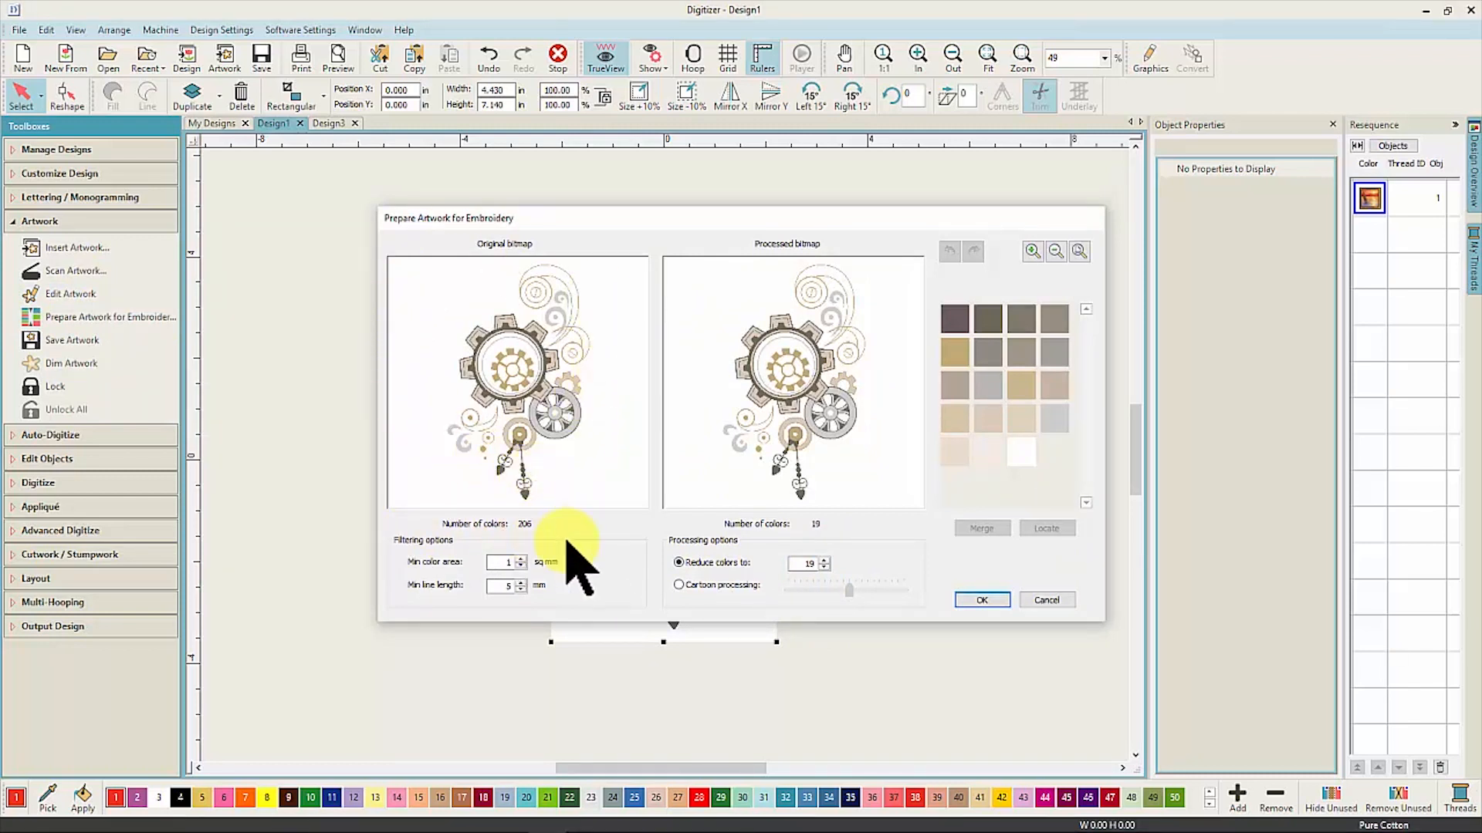
{"action": "double_click", "coordinate": [803, 564]}
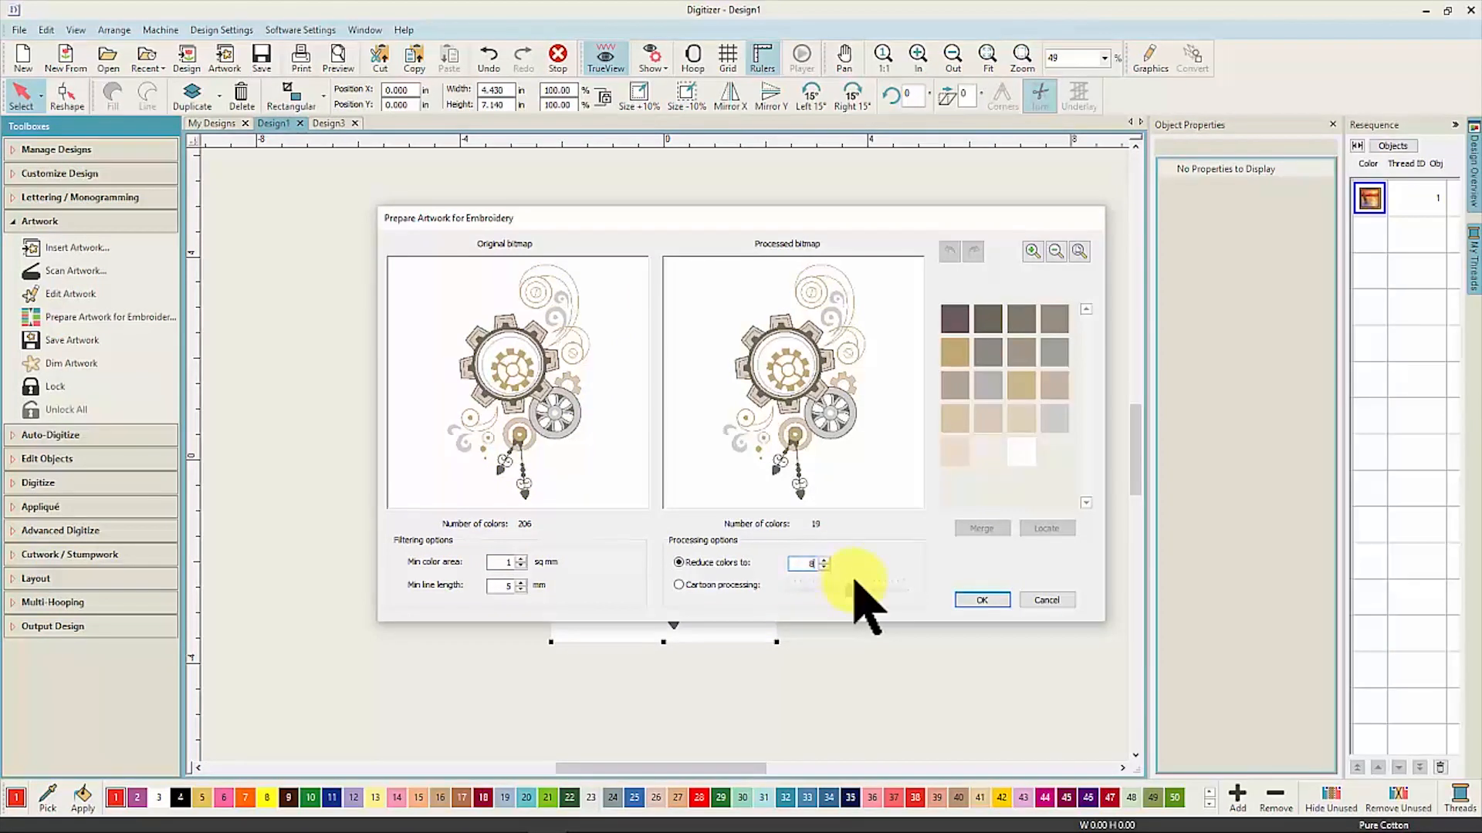
{"action": "left_click", "coordinate": [984, 600]}
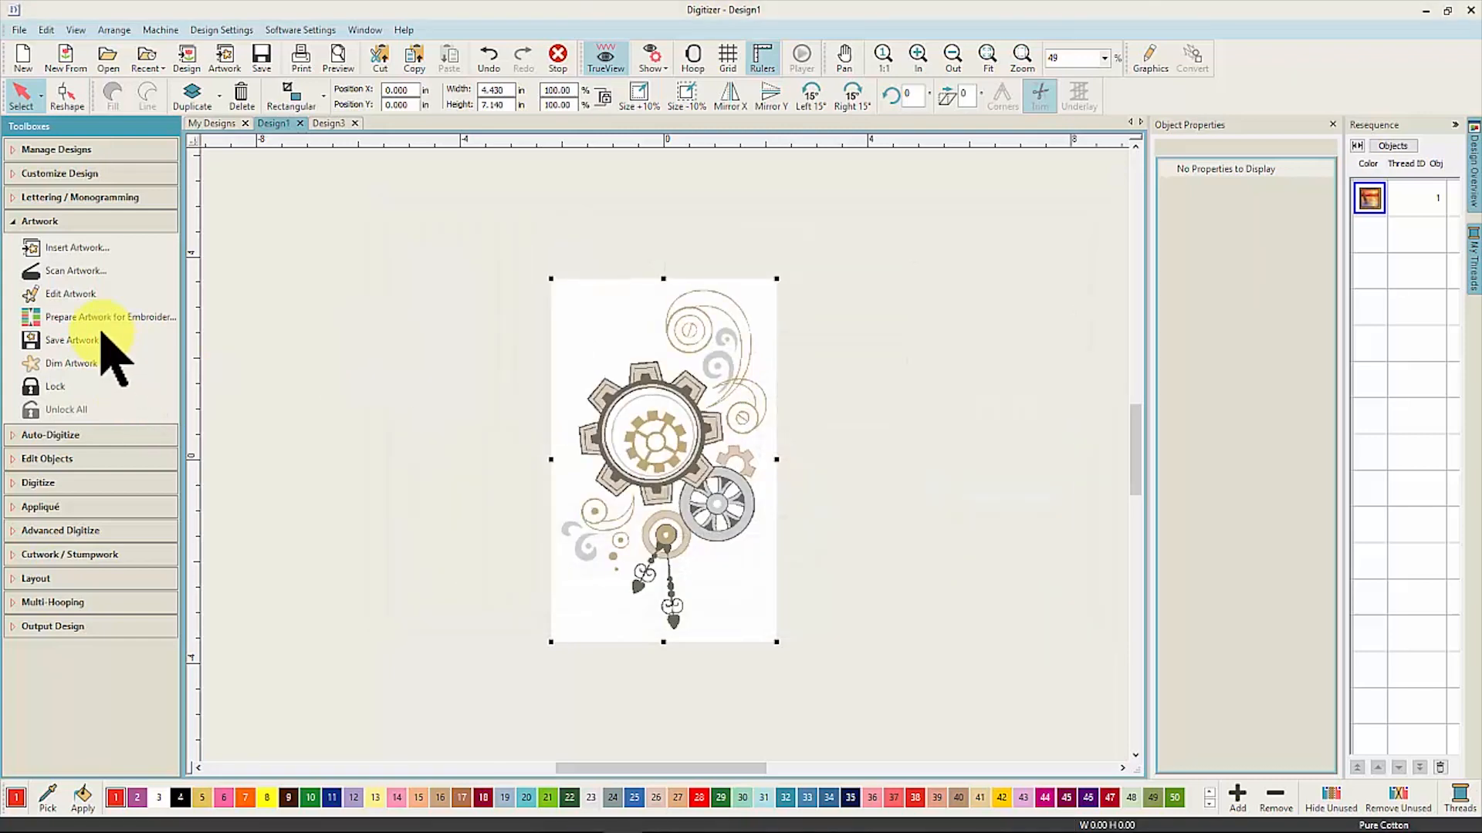
Step: Try converting the whole gears artwork with Auto-digitize Instant Embroidery, and undo it
{"action": "left_click", "coordinate": [98, 436]}
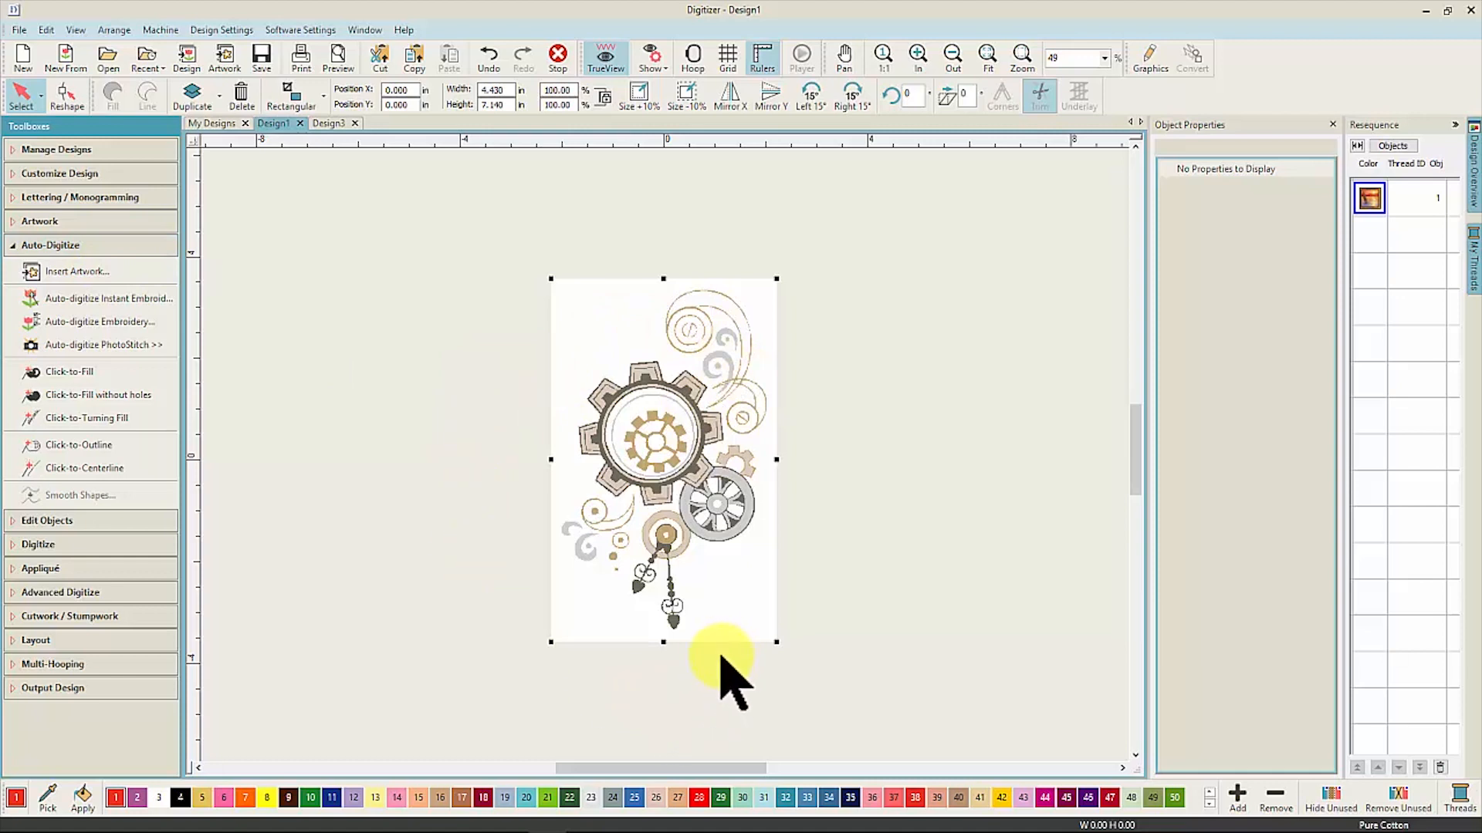
{"action": "left_click", "coordinate": [162, 301]}
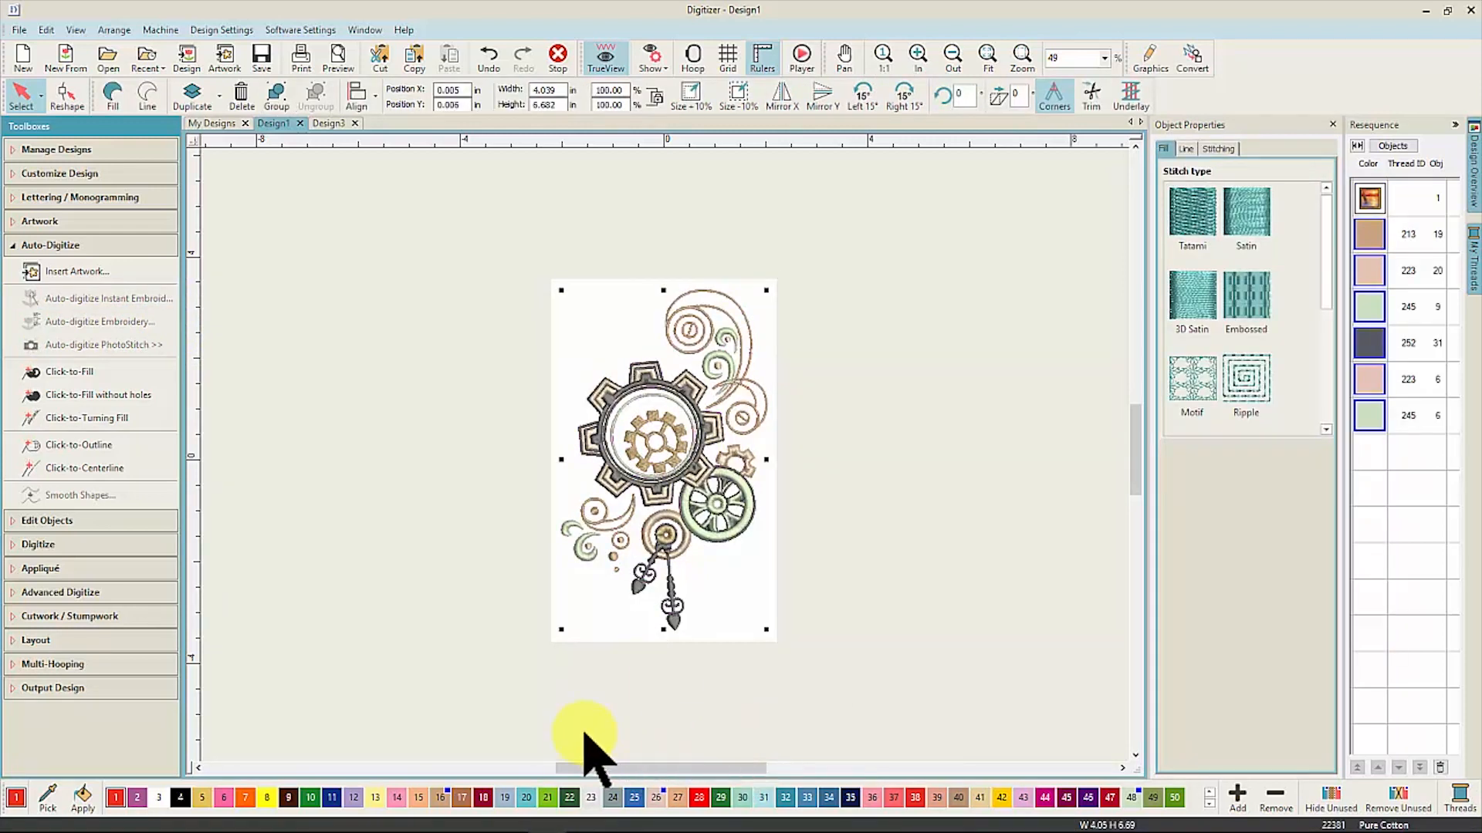
{"action": "key", "text": "ctrl+z"}
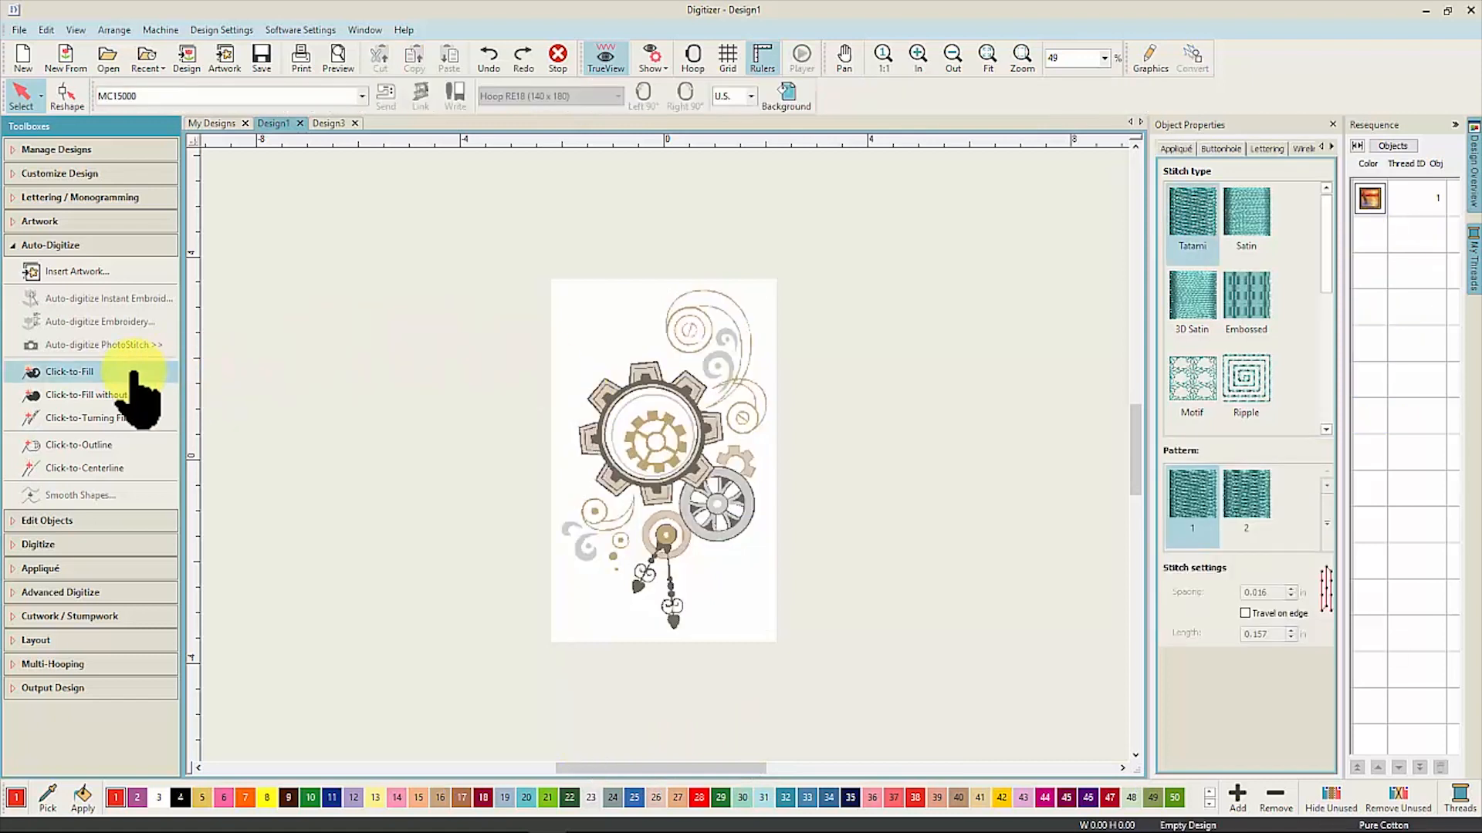
Step: Digitize the small ring in the upper swirl and the gray spoked wheel of the artwork with Click-to-Fill
{"action": "left_click", "coordinate": [108, 376]}
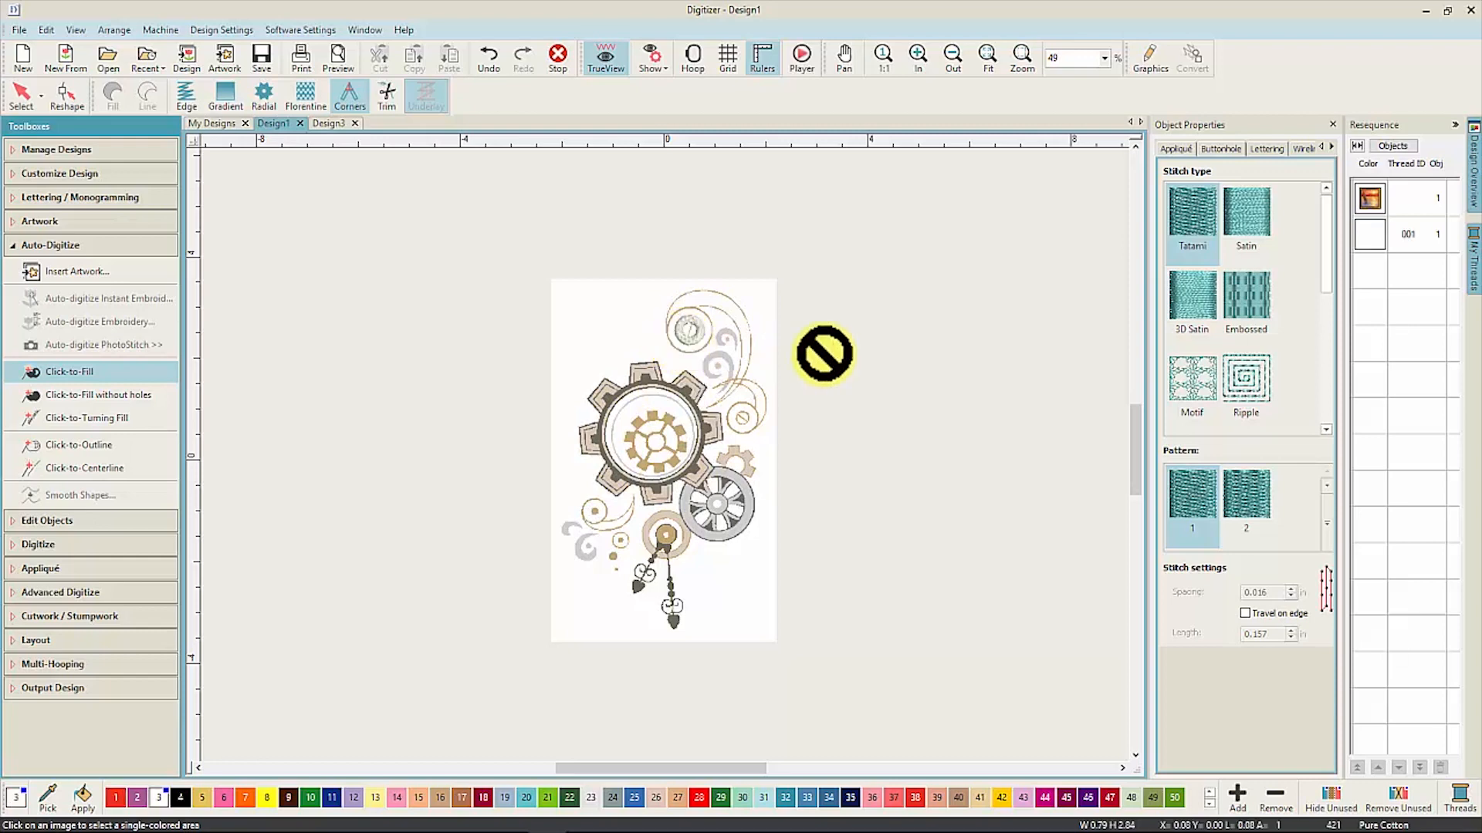
{"action": "left_click", "coordinate": [706, 511]}
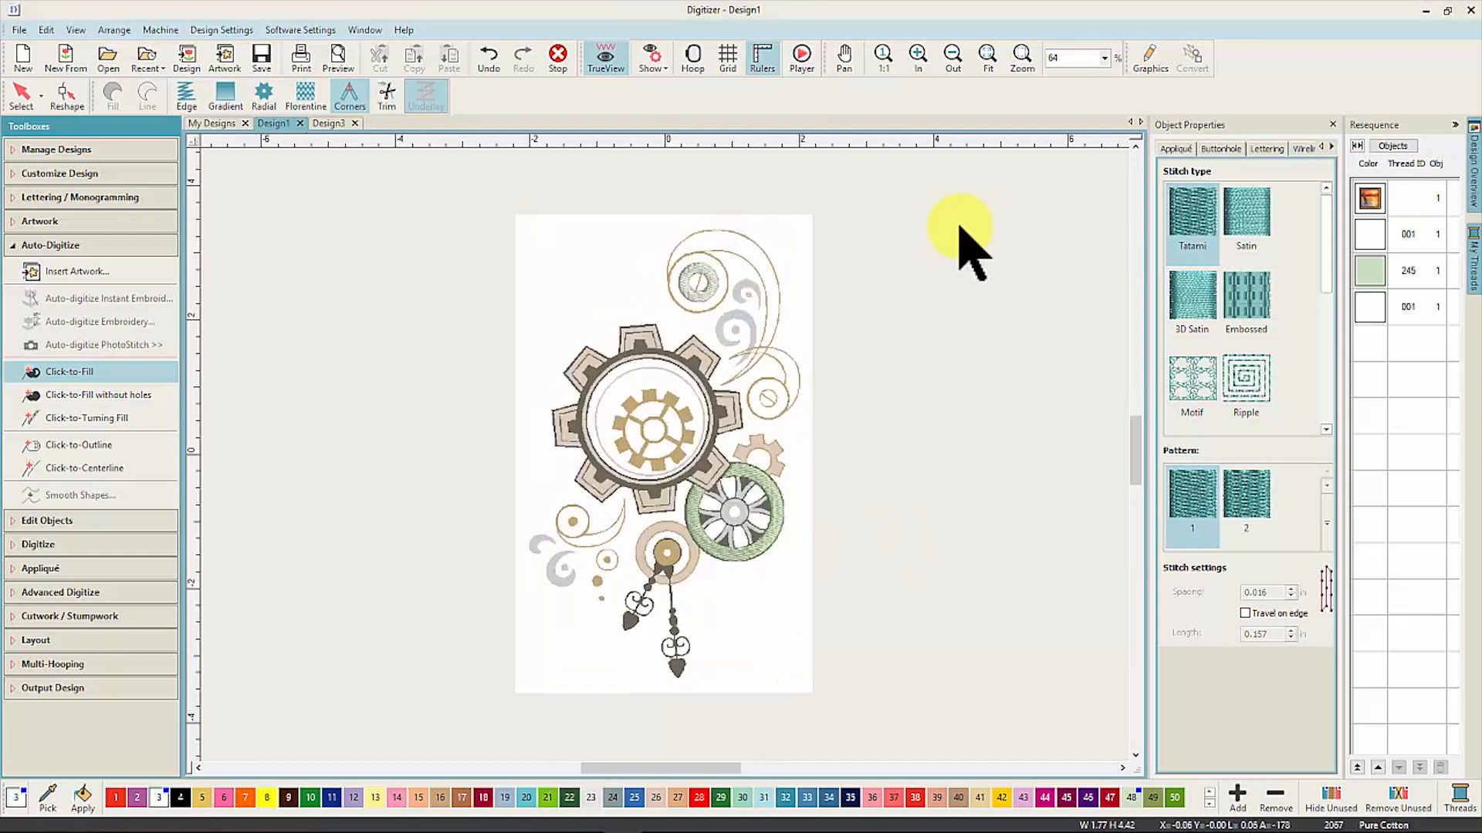
{"action": "left_click", "coordinate": [23, 96]}
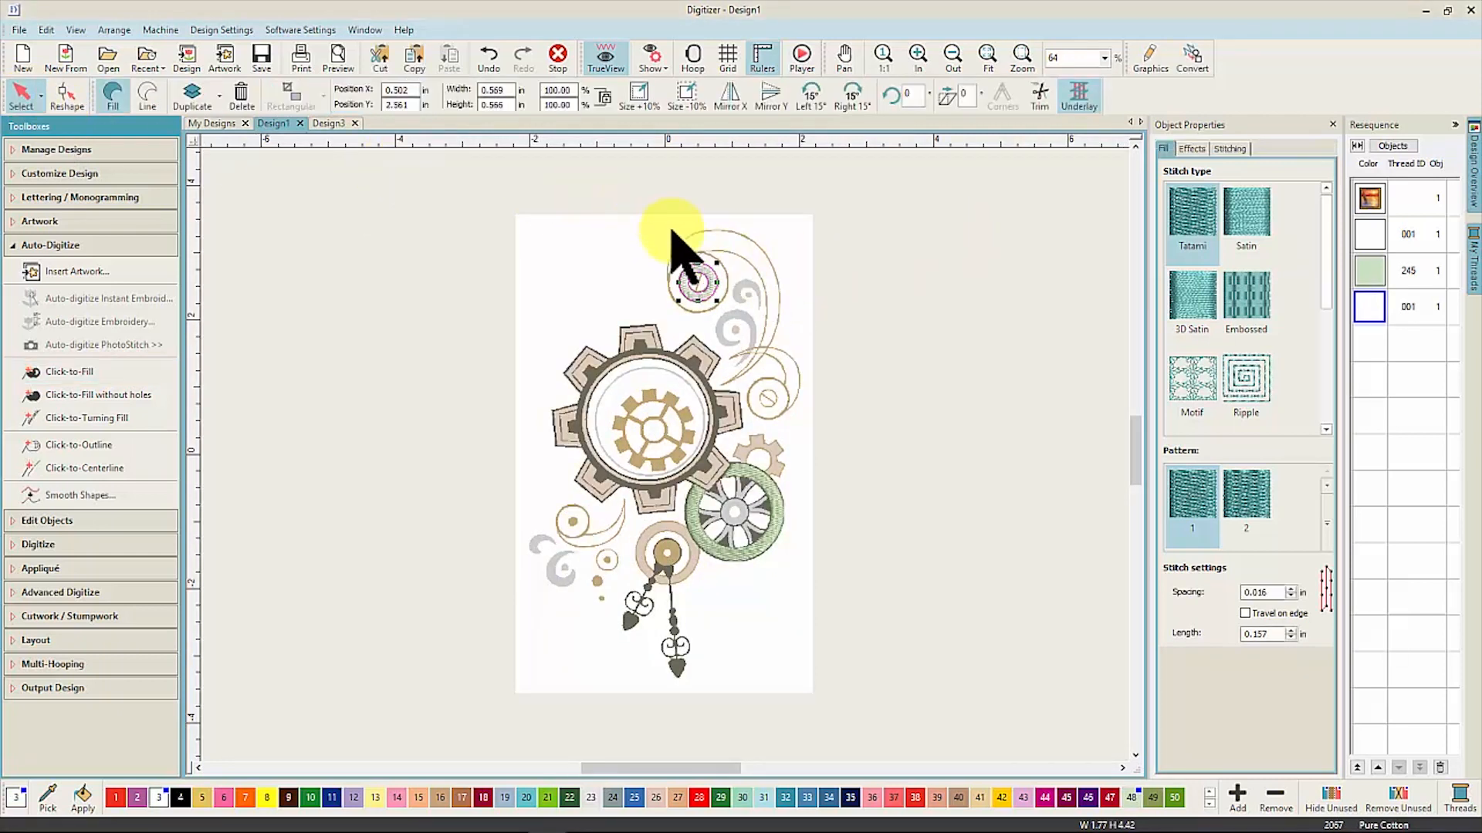
Step: Add four stitch angles across the small upper ring, one on each side, so its fill stitches radiate around the center hole
{"action": "left_click", "coordinate": [1024, 62]}
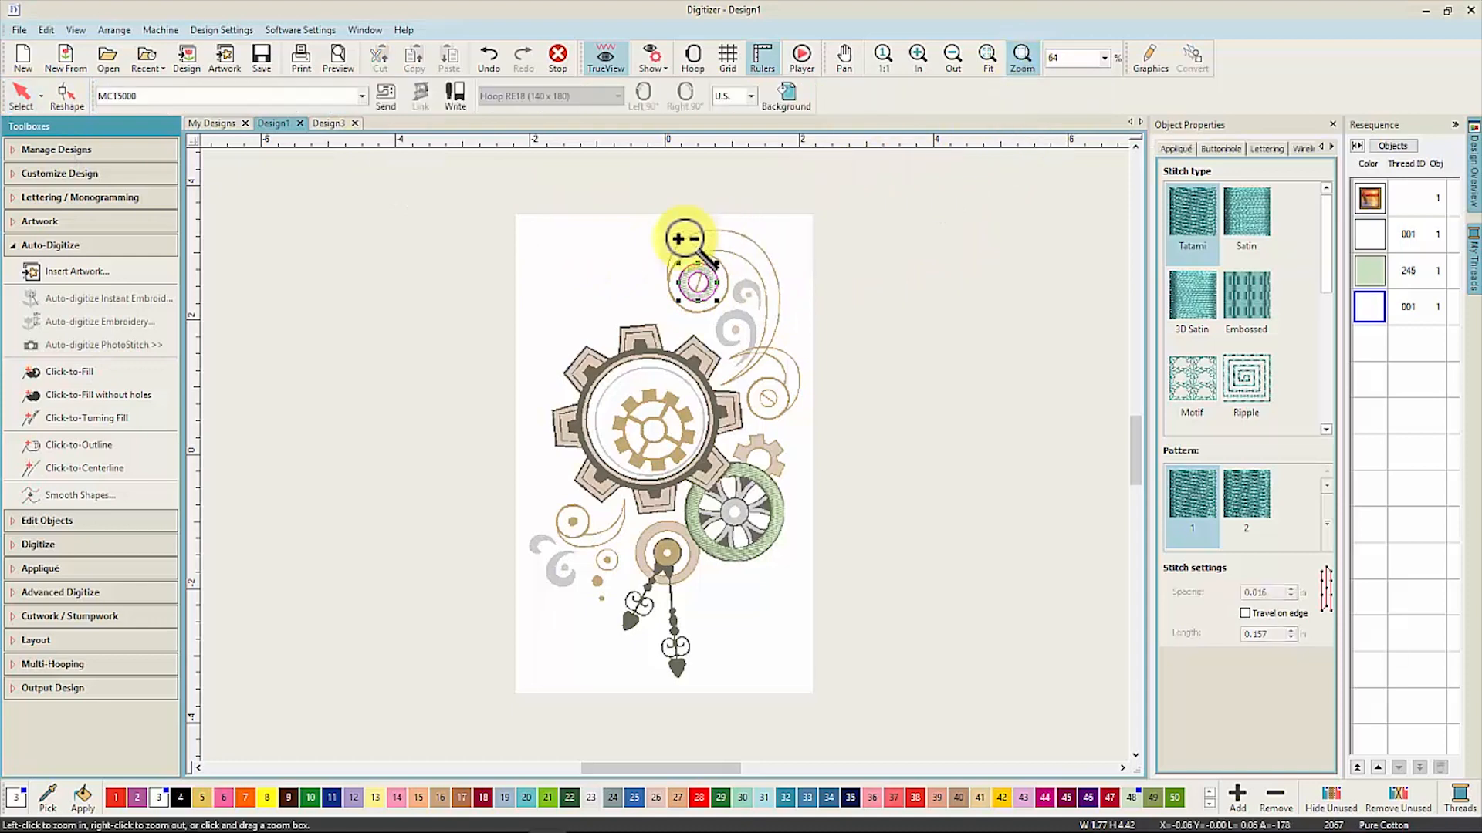
{"action": "left_click_drag", "start_coordinate": [655, 252], "coordinate": [736, 332]}
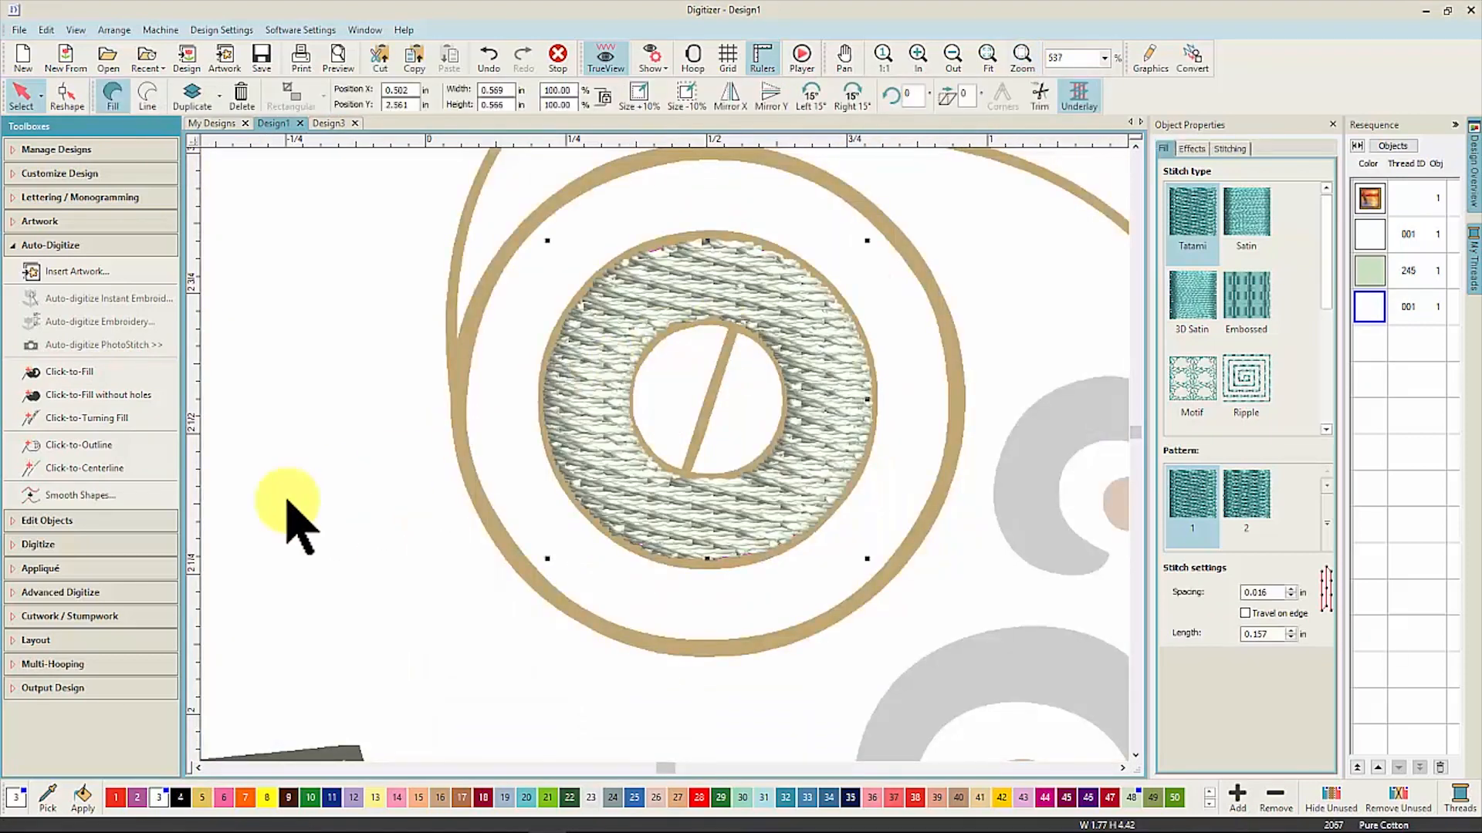
{"action": "left_click", "coordinate": [124, 532]}
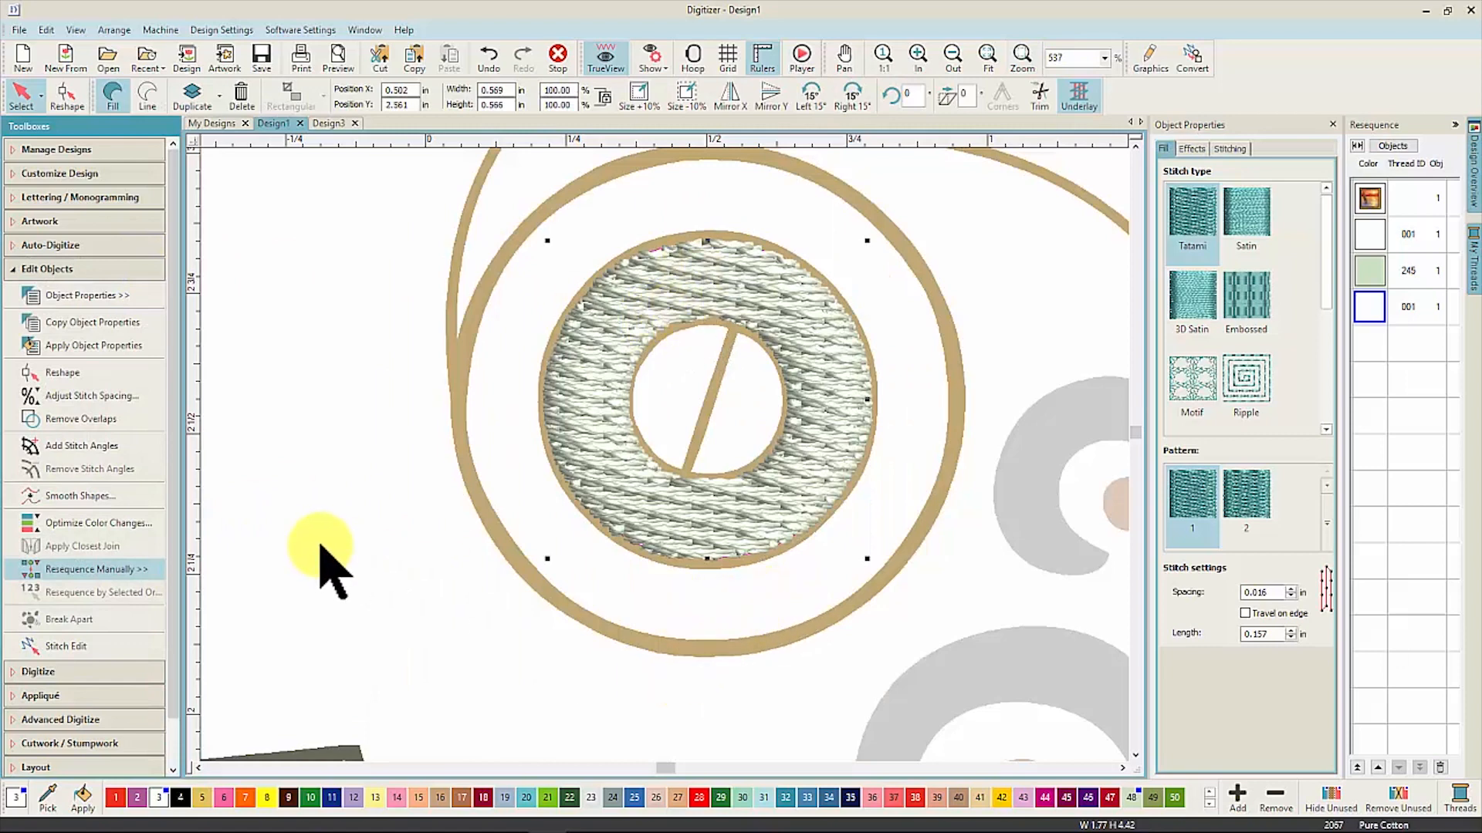
{"action": "left_click", "coordinate": [99, 451]}
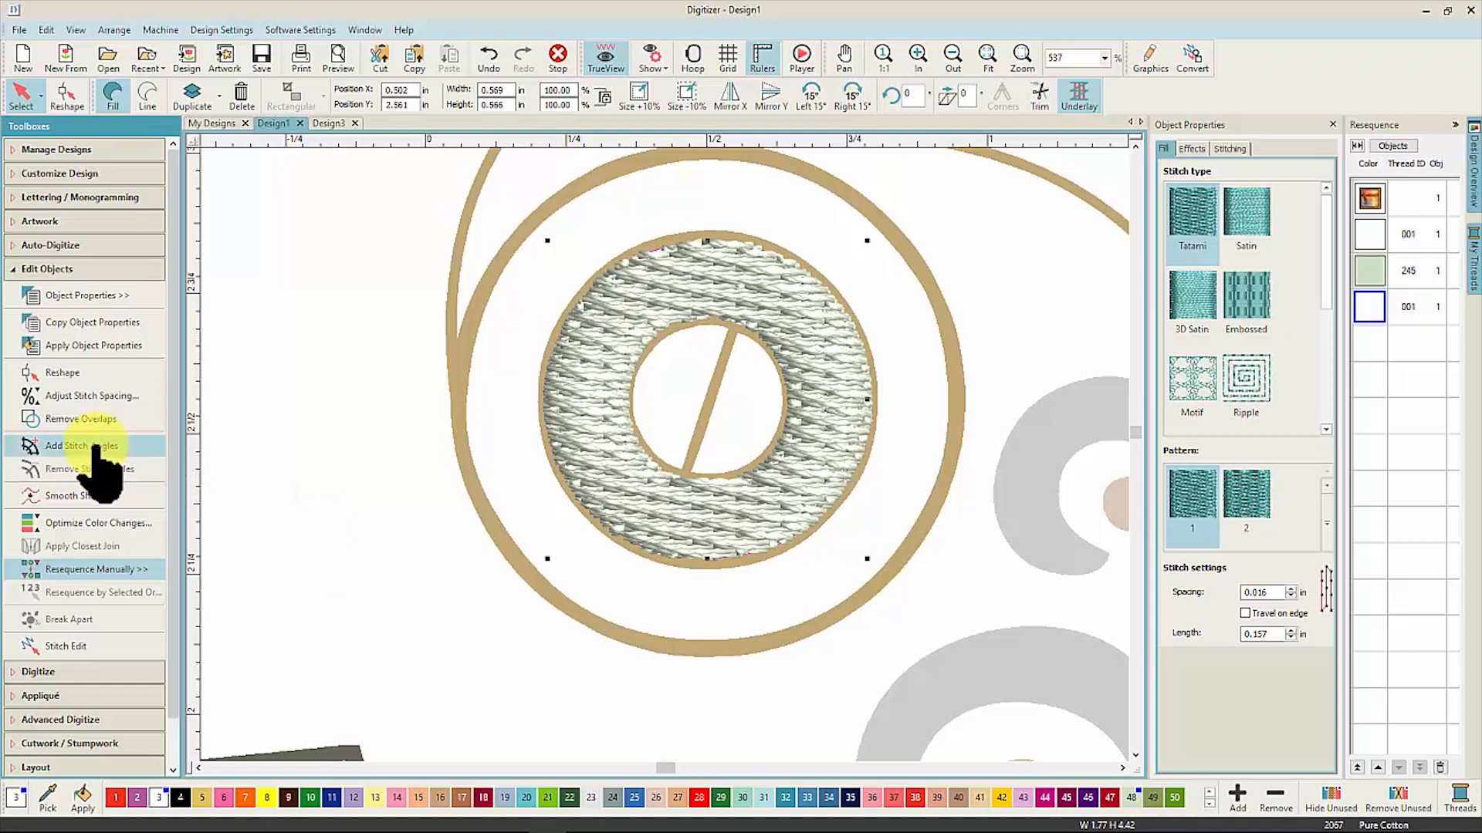
{"action": "left_click", "coordinate": [715, 455]}
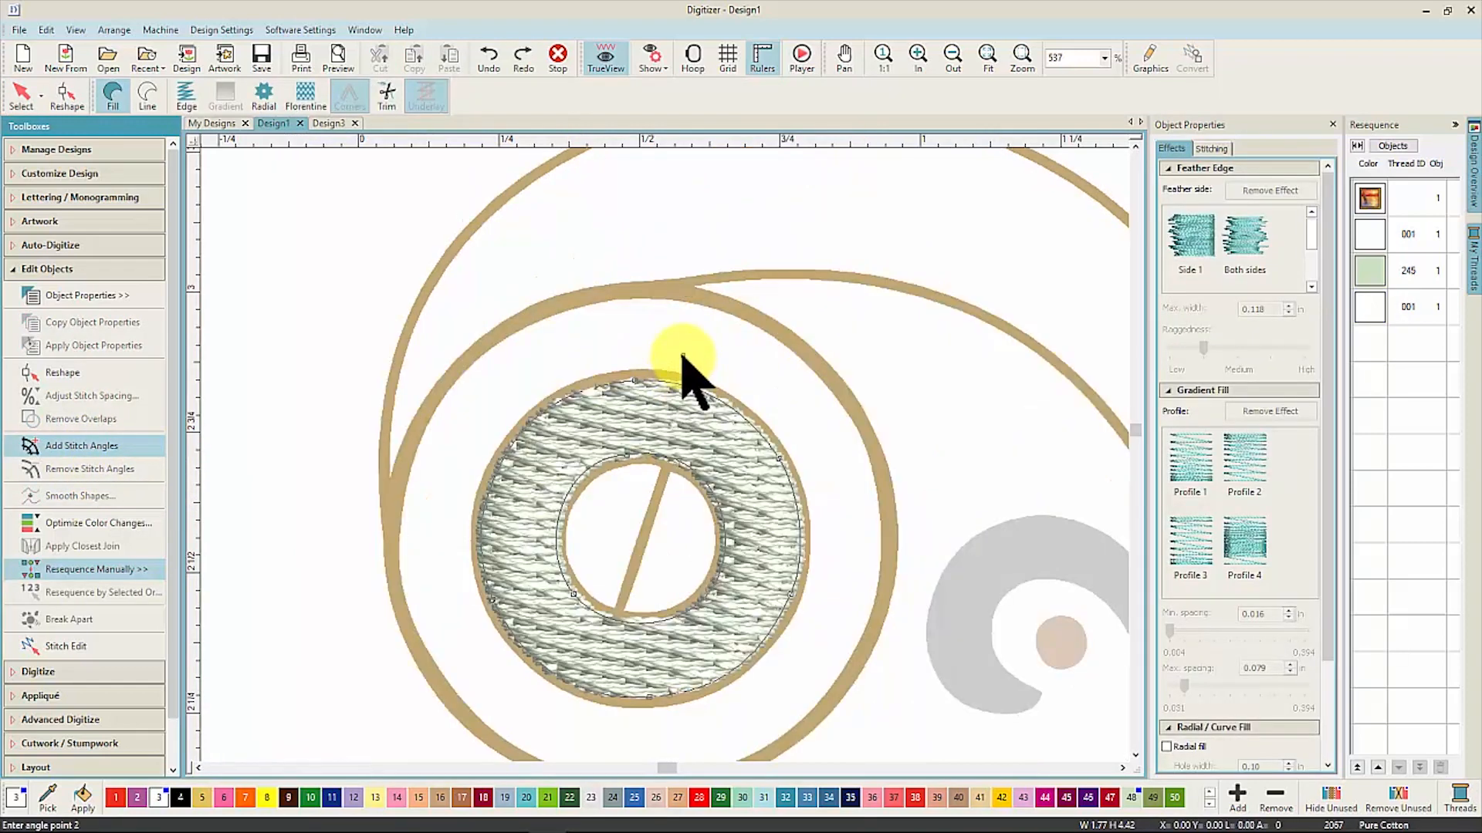
{"action": "left_click", "coordinate": [682, 356]}
{"action": "left_click", "coordinate": [648, 482]}
{"action": "left_click", "coordinate": [846, 513]}
{"action": "left_click", "coordinate": [703, 538]}
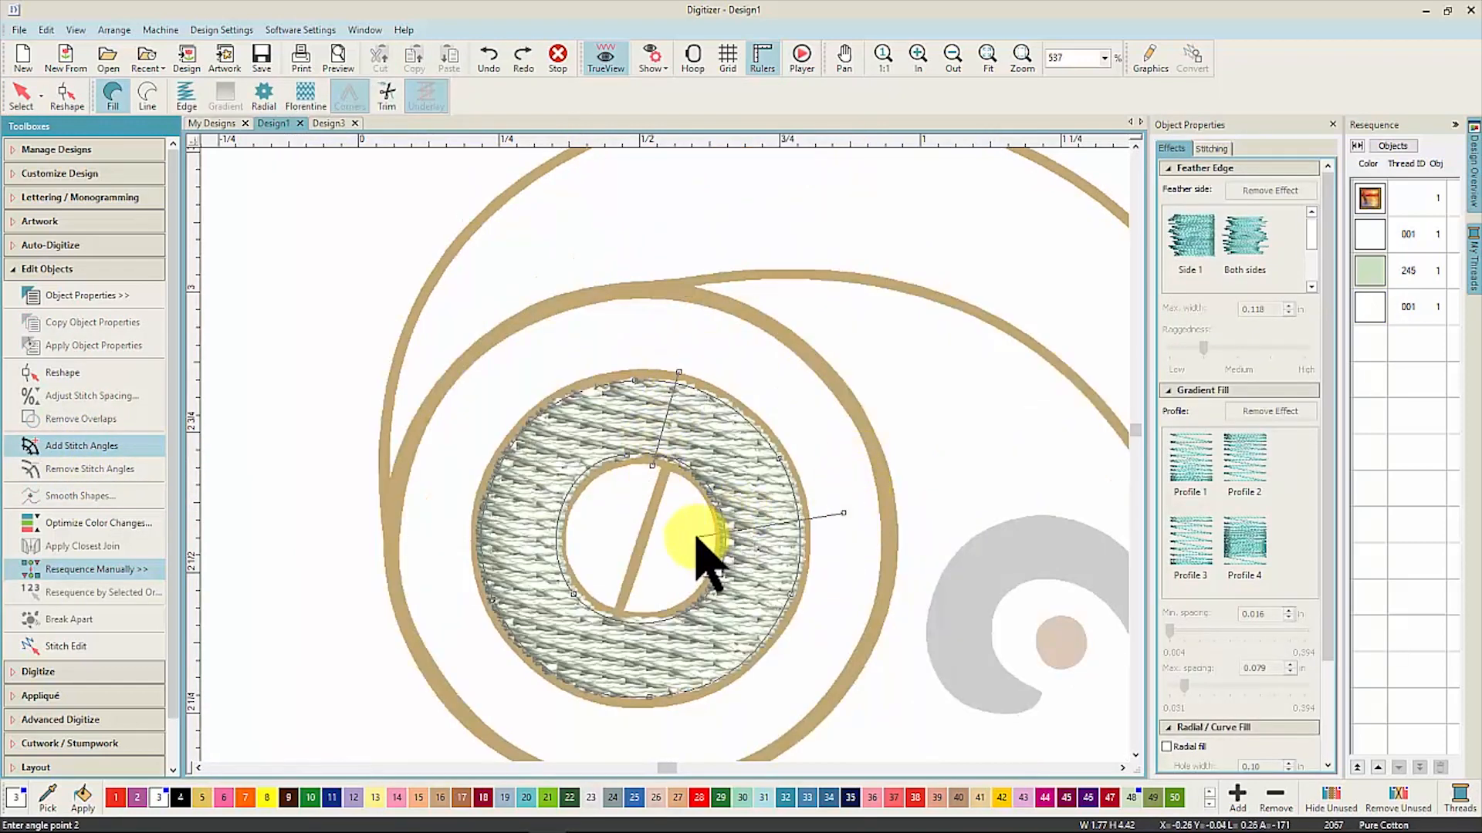
{"action": "left_click", "coordinate": [637, 611]}
{"action": "left_click", "coordinate": [625, 709]}
{"action": "left_click", "coordinate": [583, 538]}
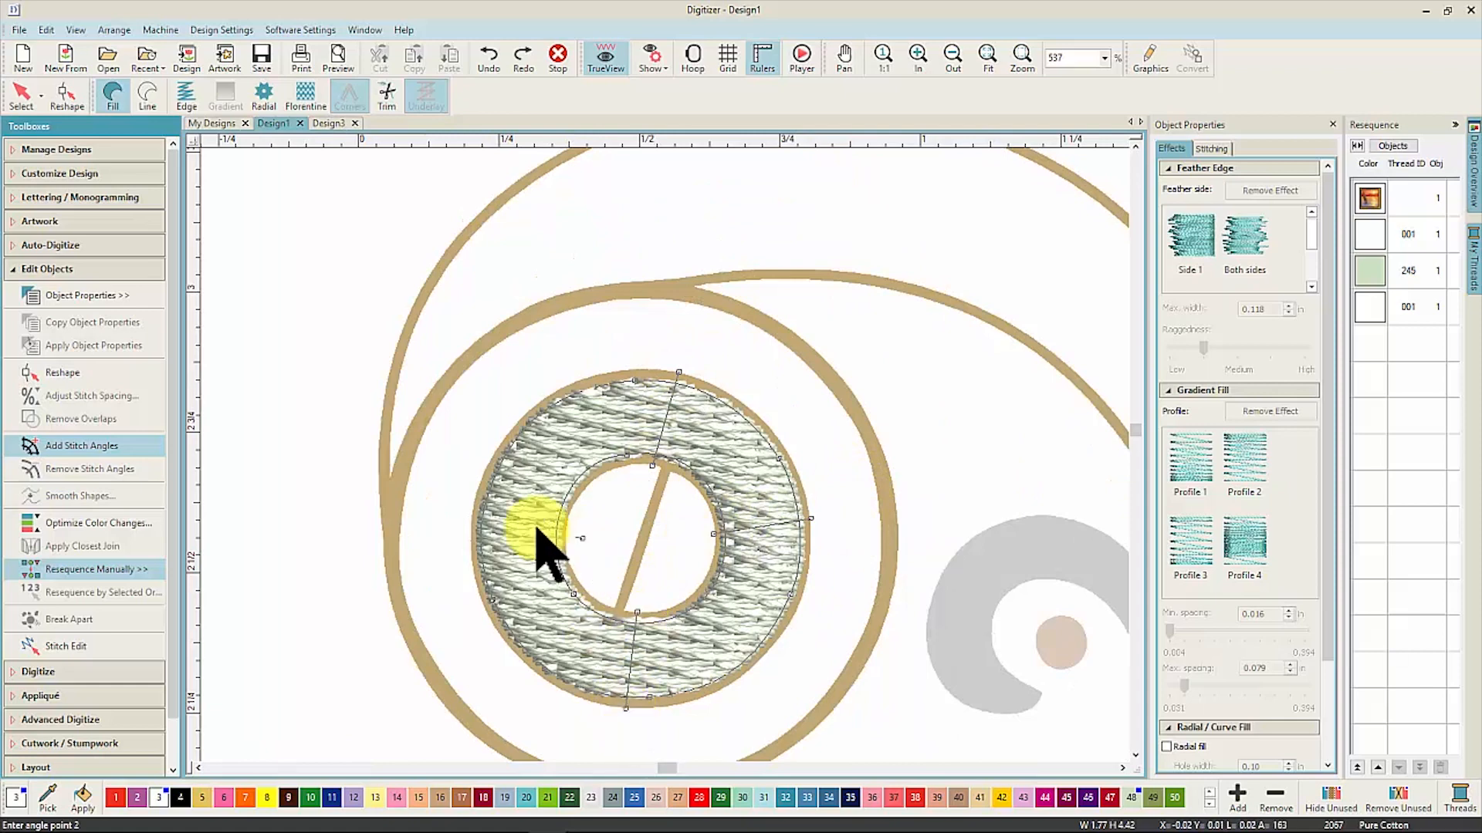
{"action": "left_click", "coordinate": [465, 531]}
{"action": "key", "text": "Return"}
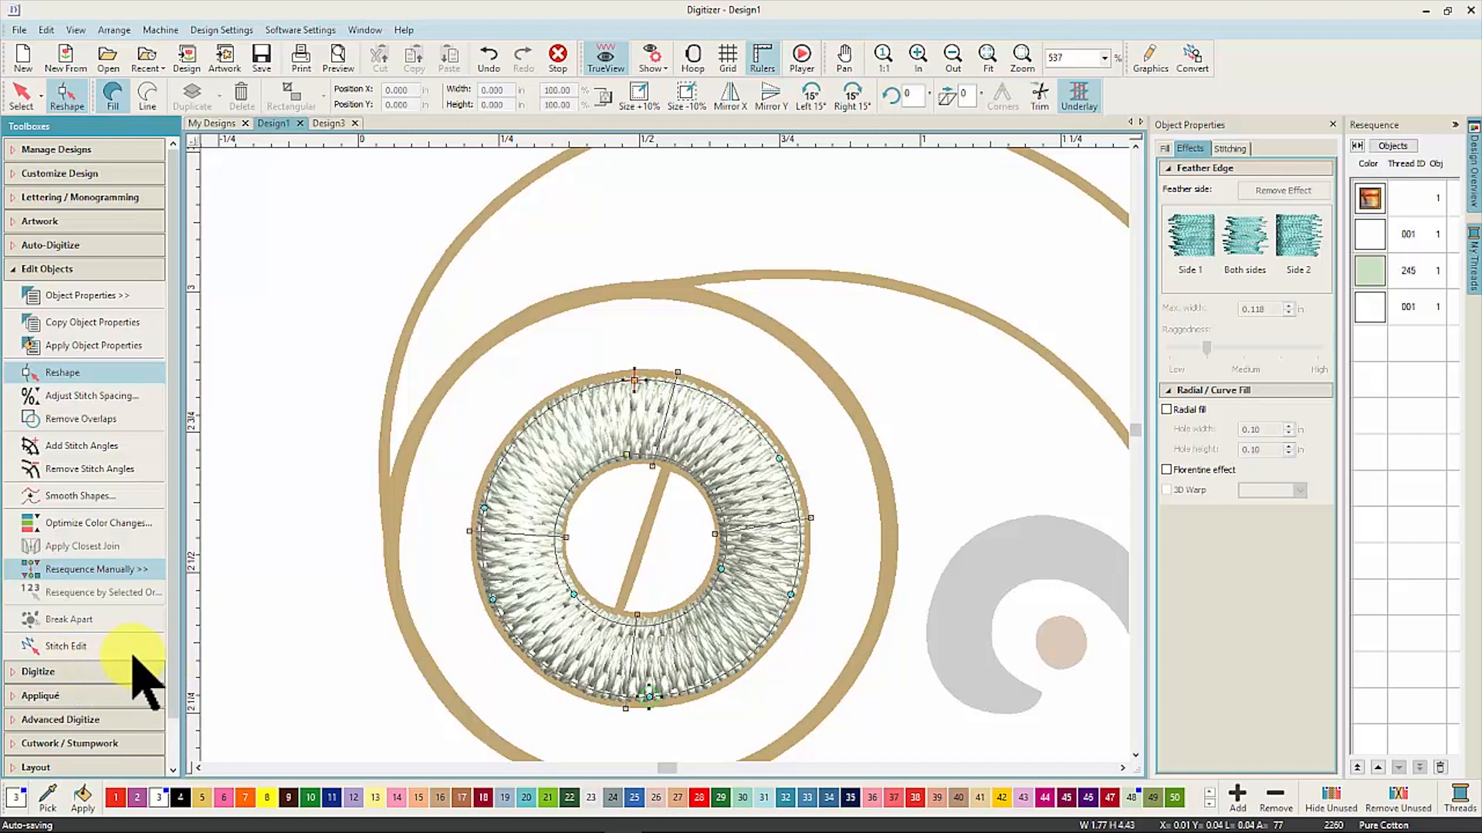
Step: Start a new design and digitize a filled circle about 4.8 in in diameter near the center
{"action": "left_click", "coordinate": [24, 58]}
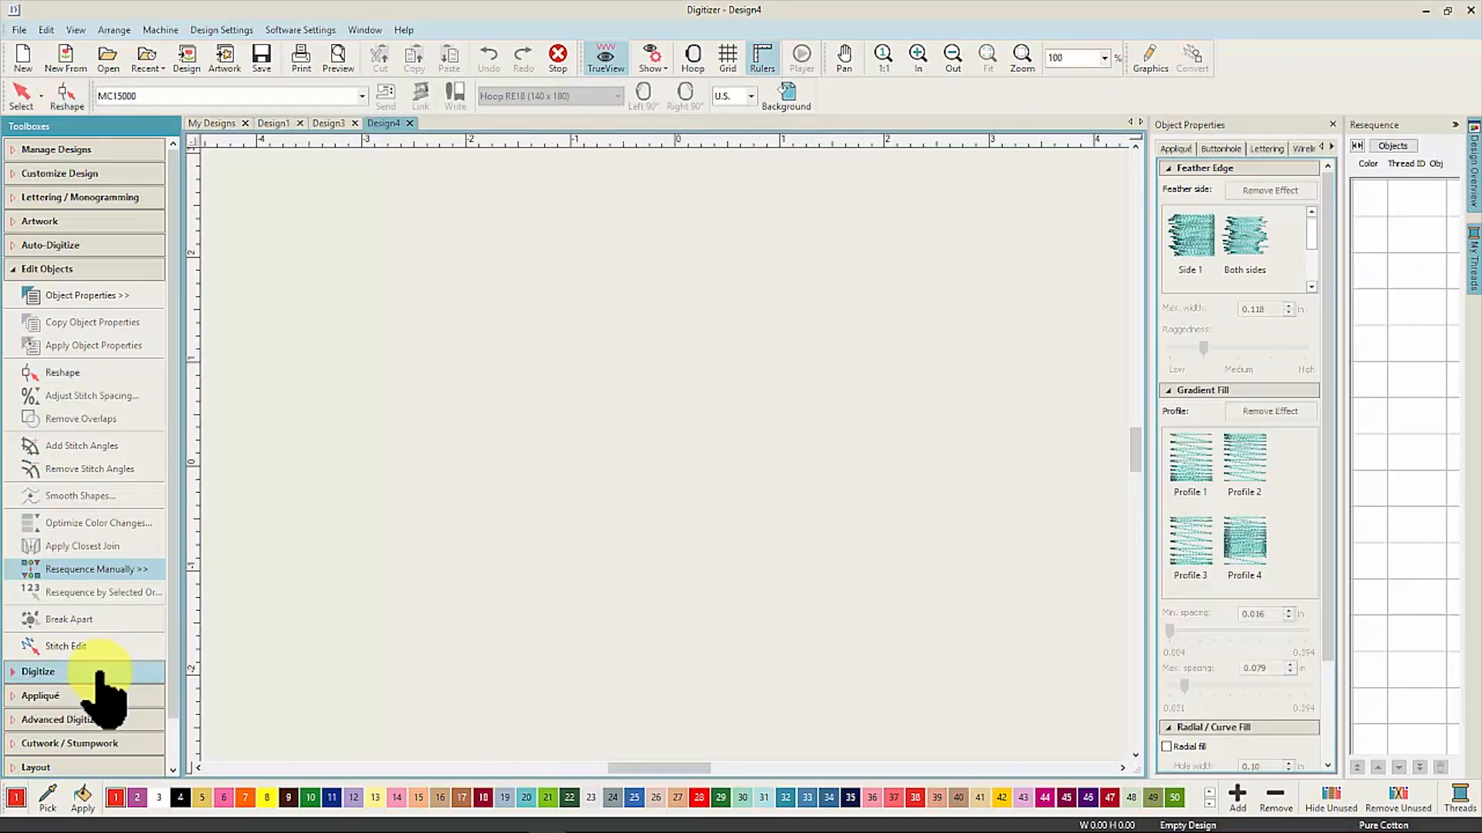
{"action": "left_click", "coordinate": [99, 672]}
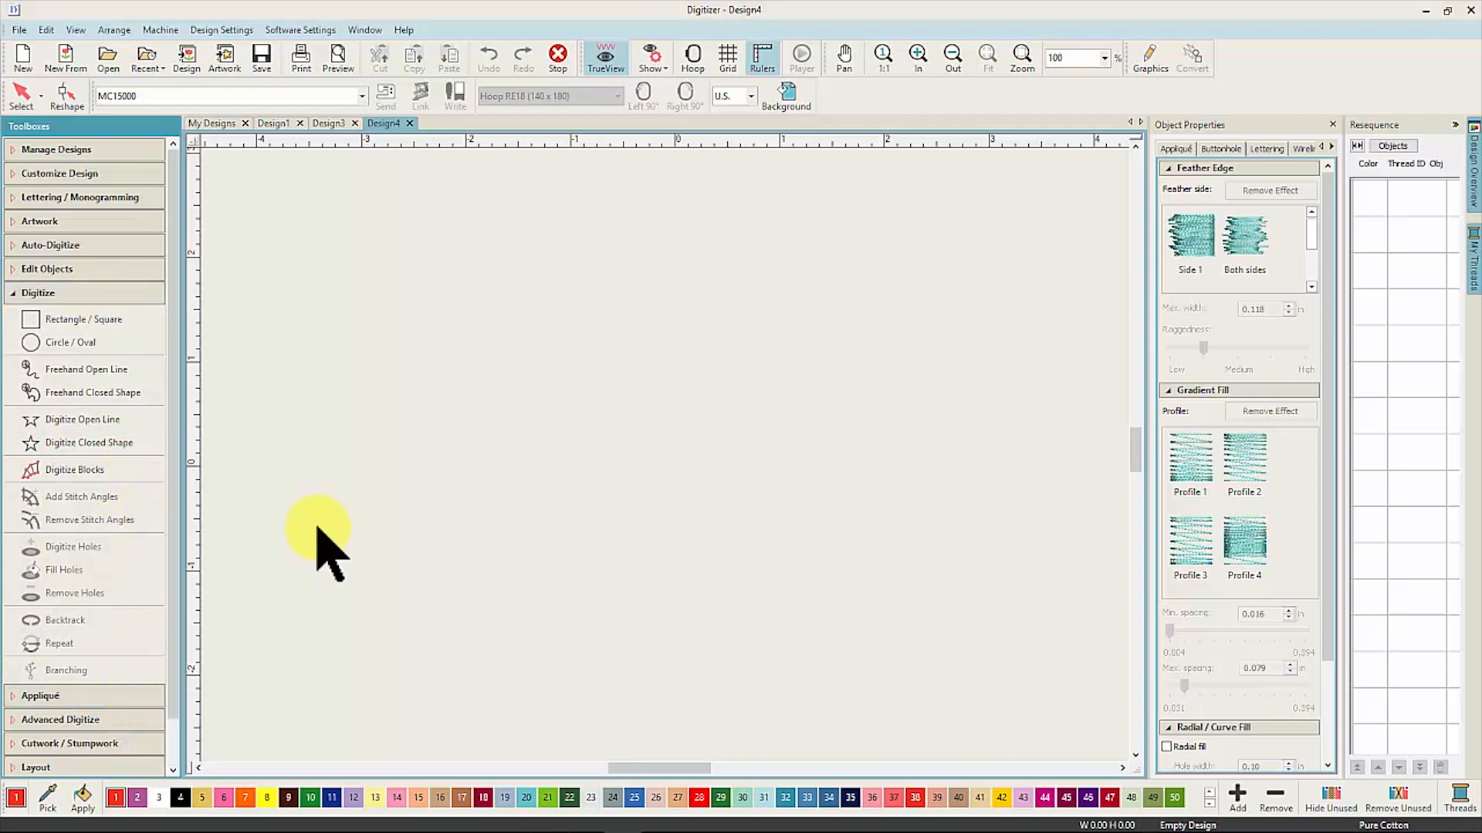
{"action": "left_click", "coordinate": [81, 344]}
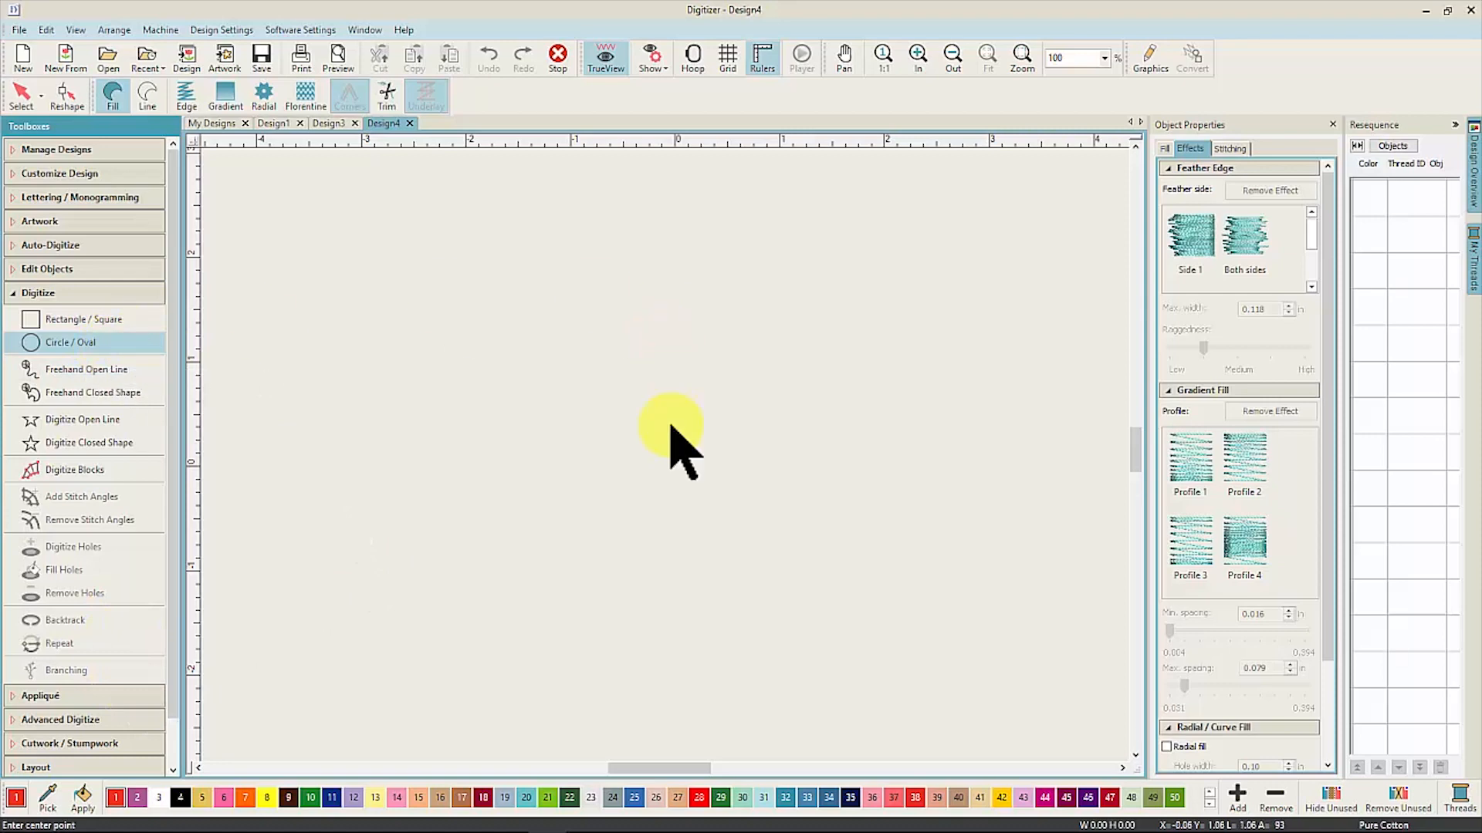
{"action": "left_click", "coordinate": [653, 440]}
{"action": "left_click", "coordinate": [859, 579]}
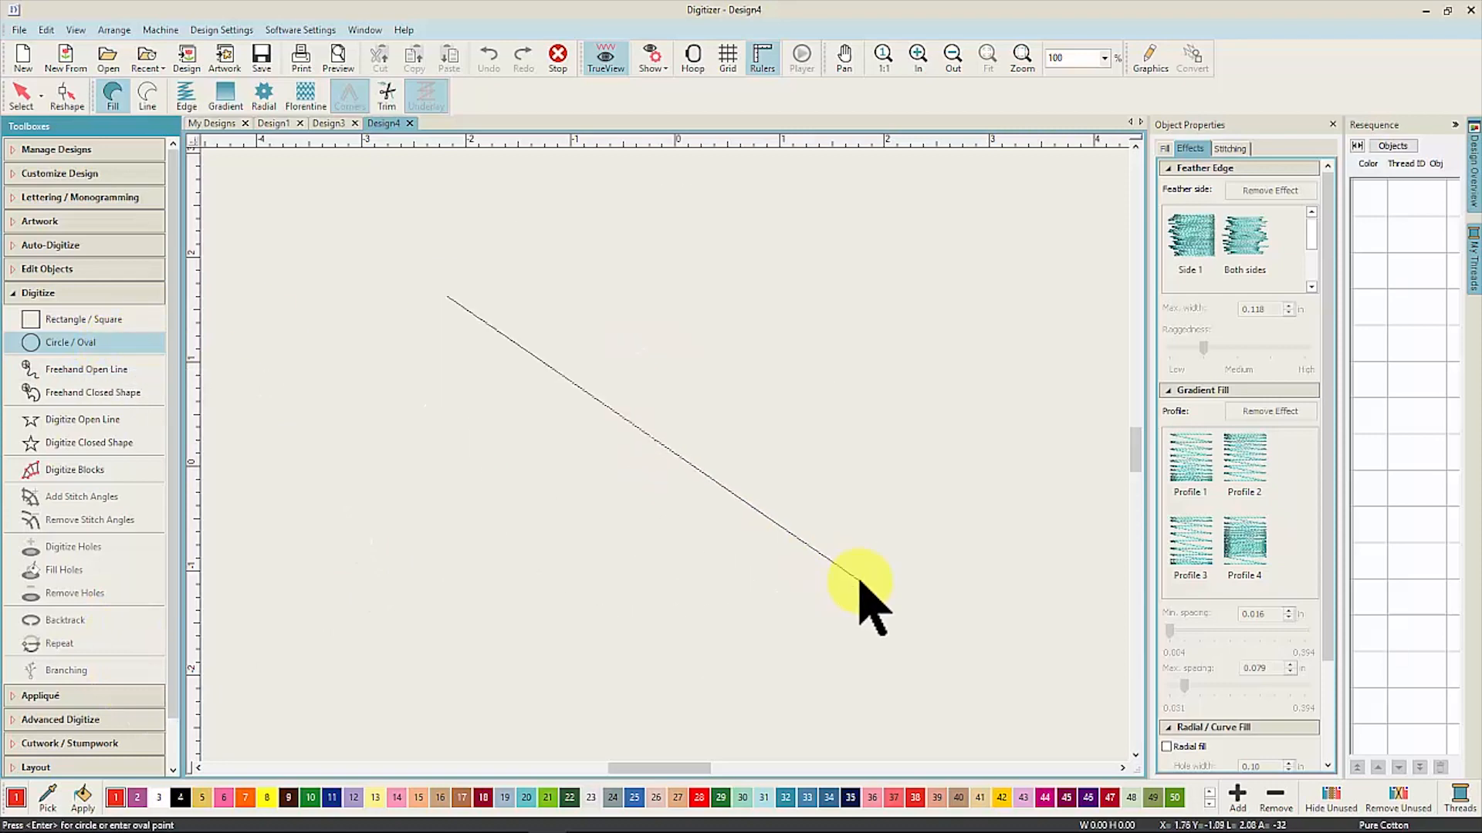
{"action": "key", "text": "Return"}
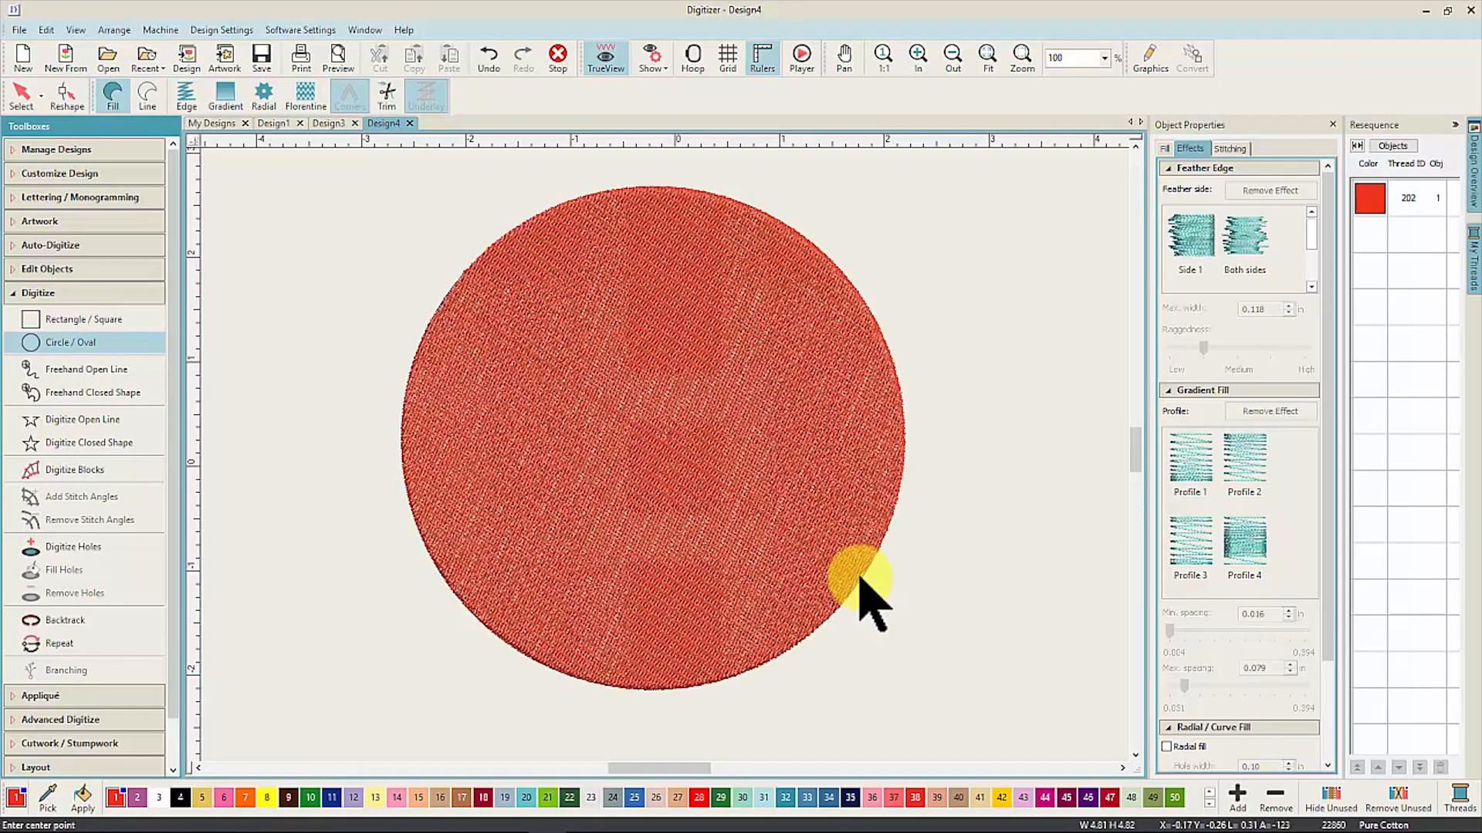
Step: Try converting the filled red circle to a line outline, and undo the conversion
{"action": "left_click", "coordinate": [21, 94]}
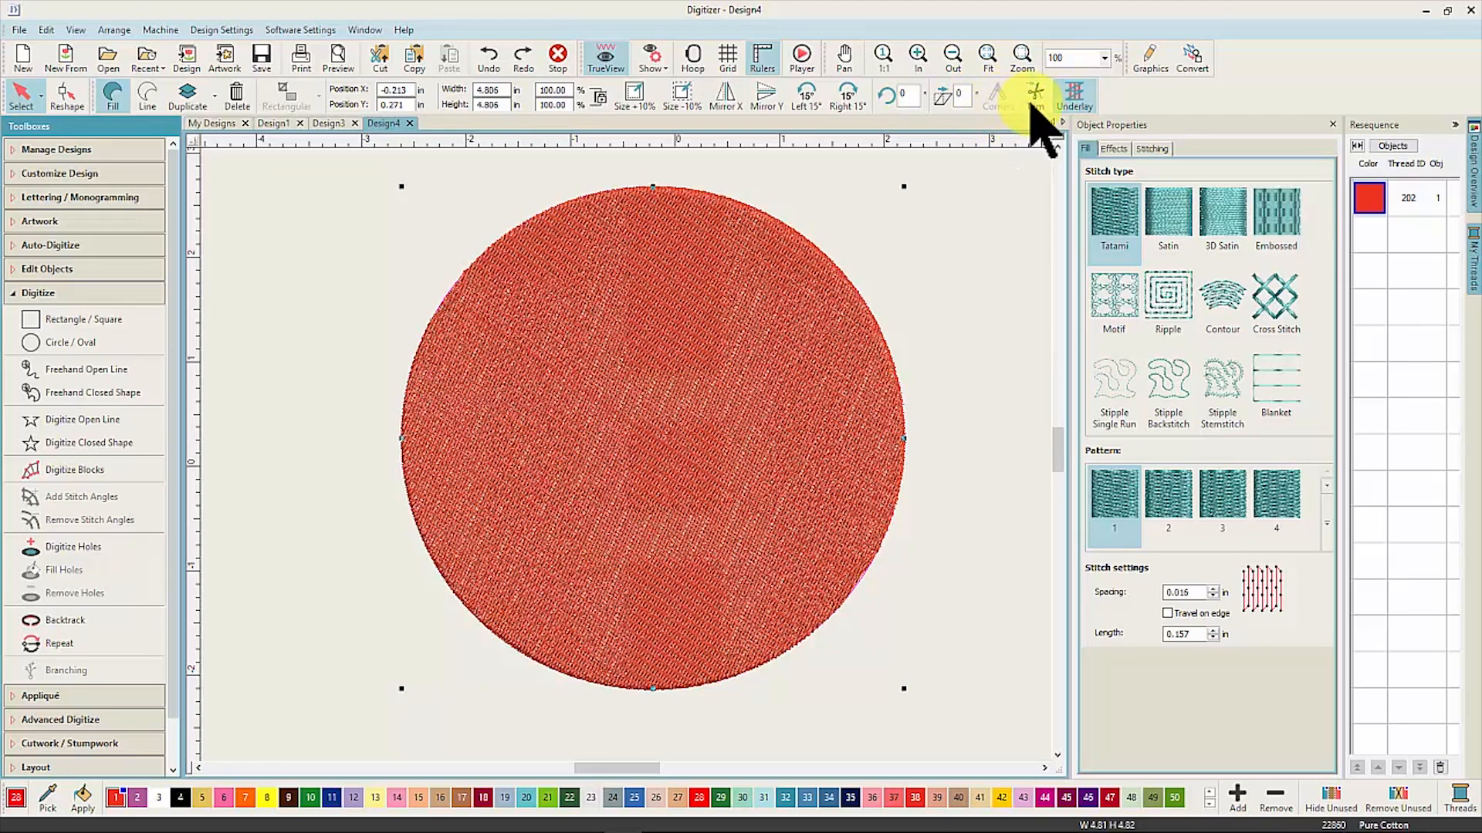
{"action": "left_click", "coordinate": [1085, 108]}
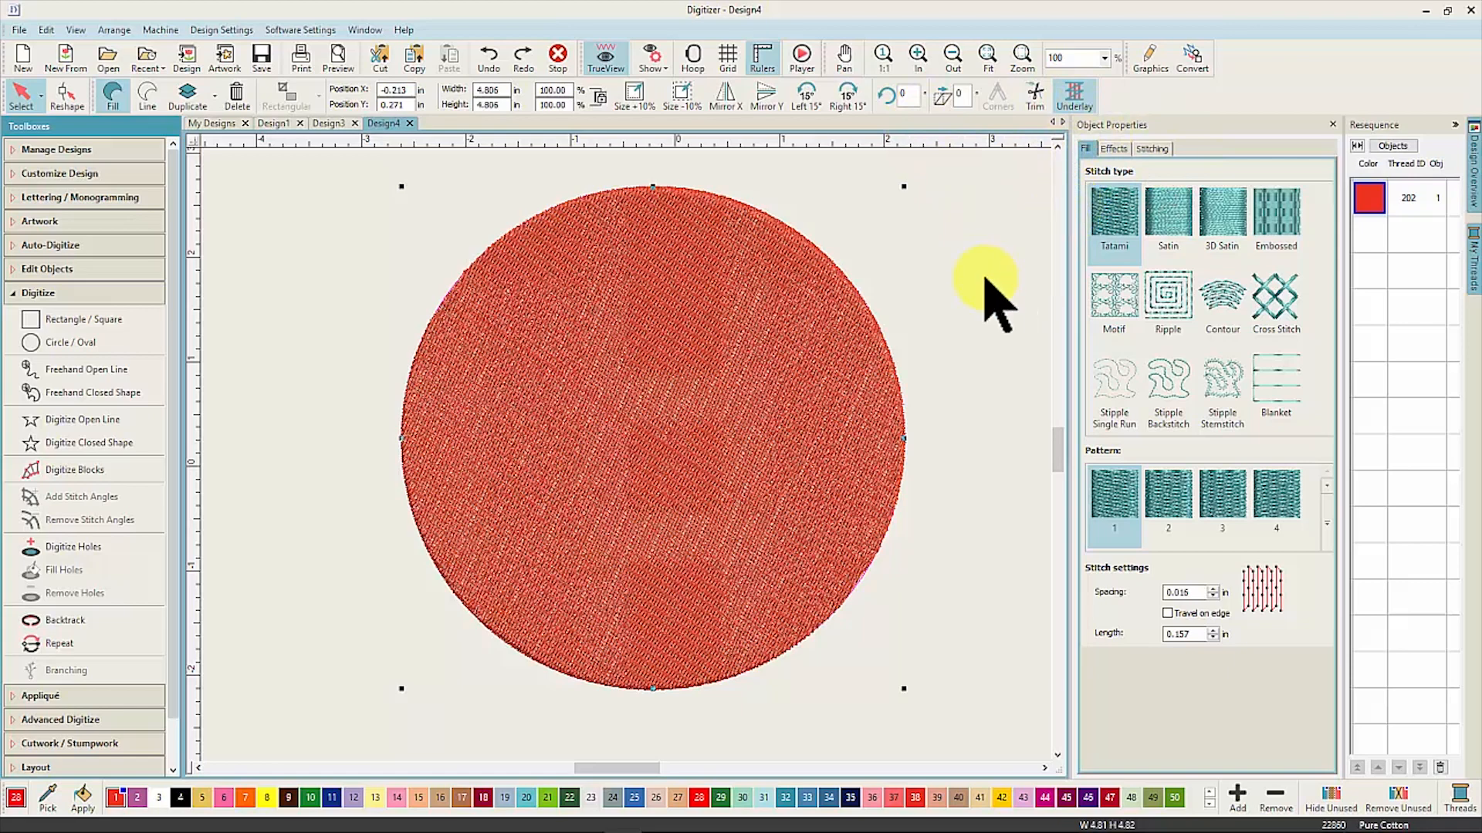
{"action": "left_click", "coordinate": [148, 98]}
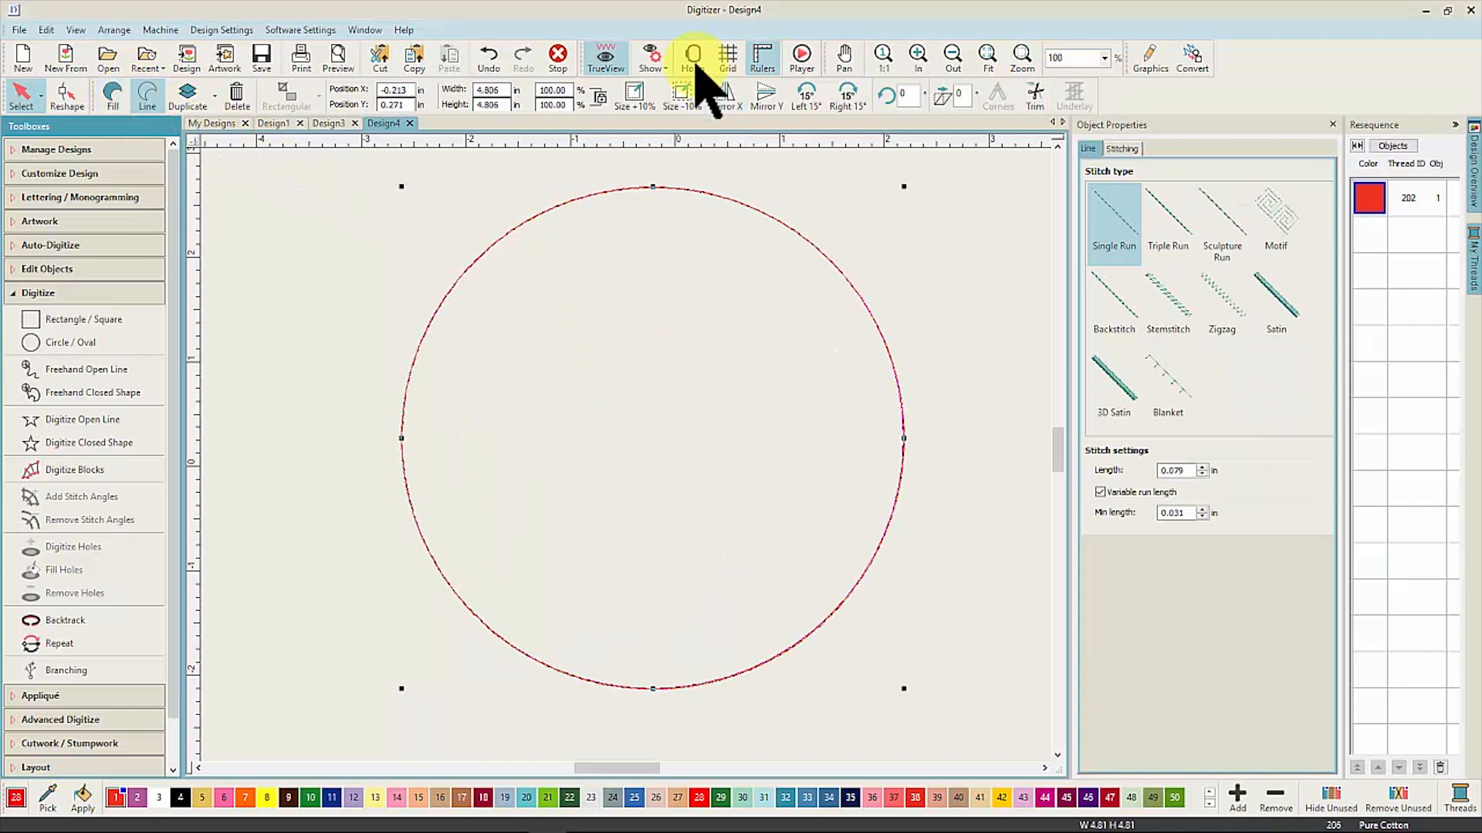
{"action": "left_click", "coordinate": [490, 57]}
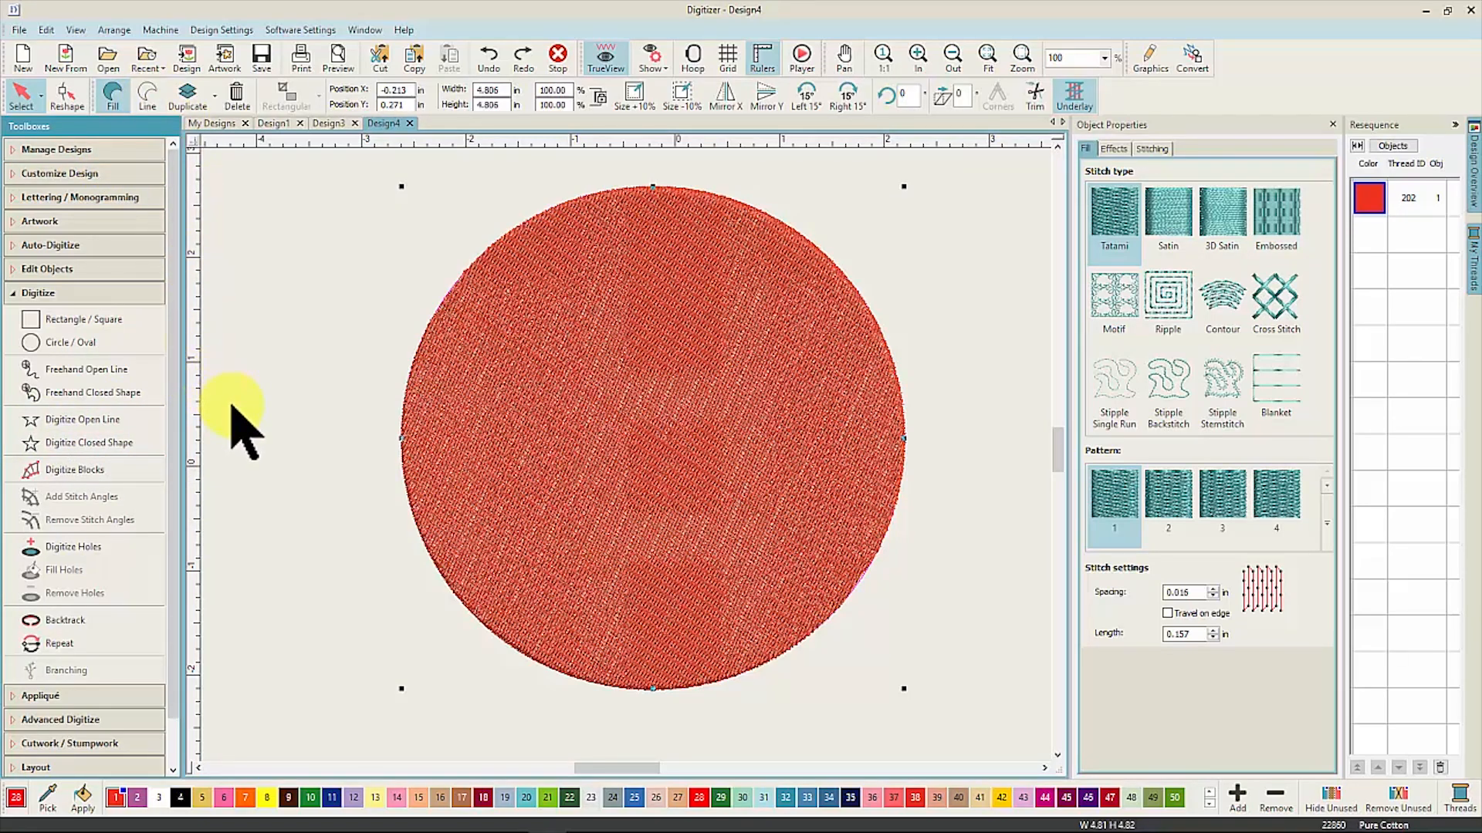
Step: Deselect the circle and display the RE18 (140 x 180) hoop of the MC15000 machine around it
{"action": "left_click", "coordinate": [269, 322]}
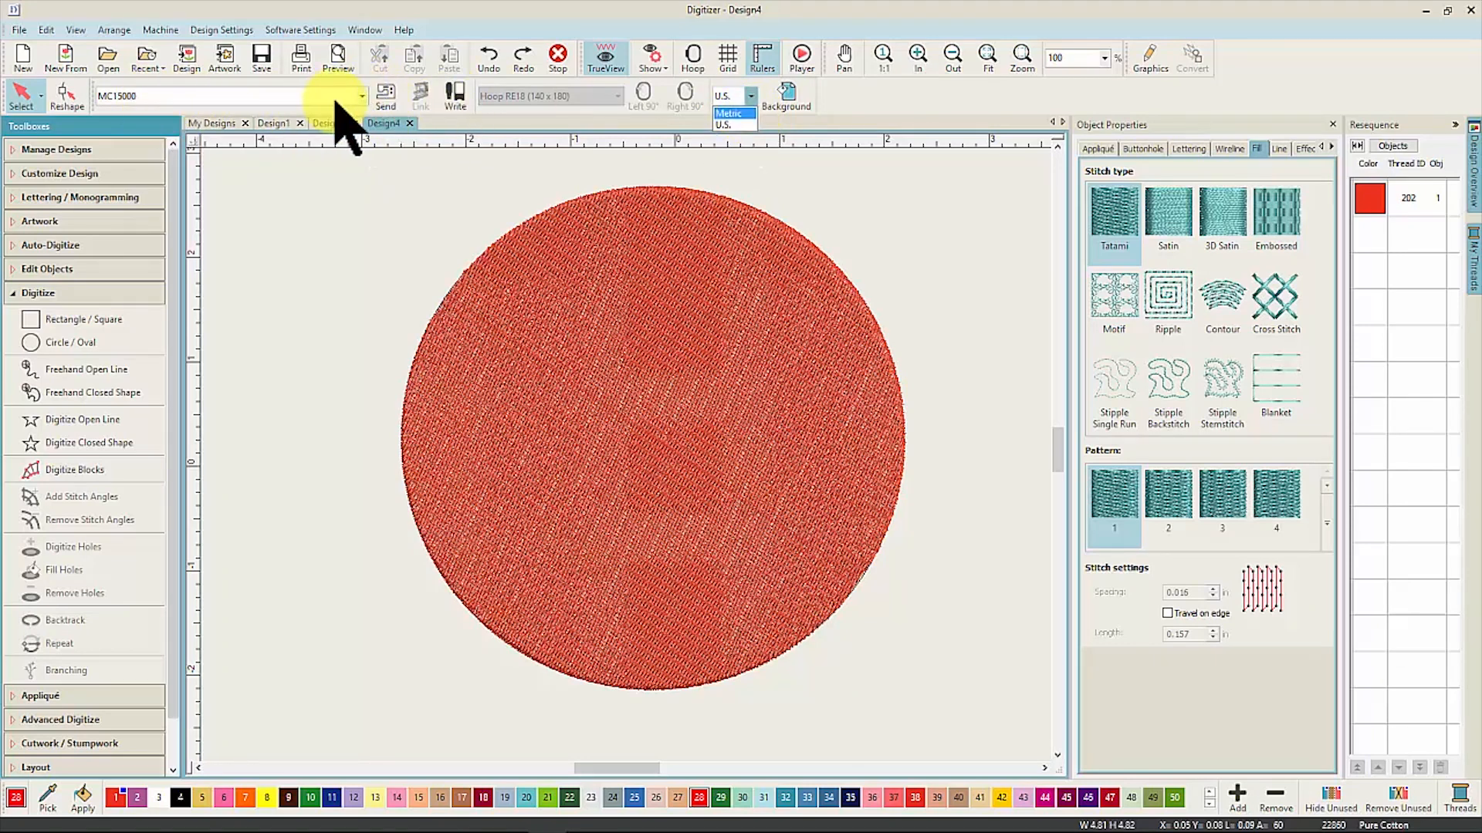
{"action": "left_click", "coordinate": [361, 96]}
{"action": "left_click", "coordinate": [361, 98]}
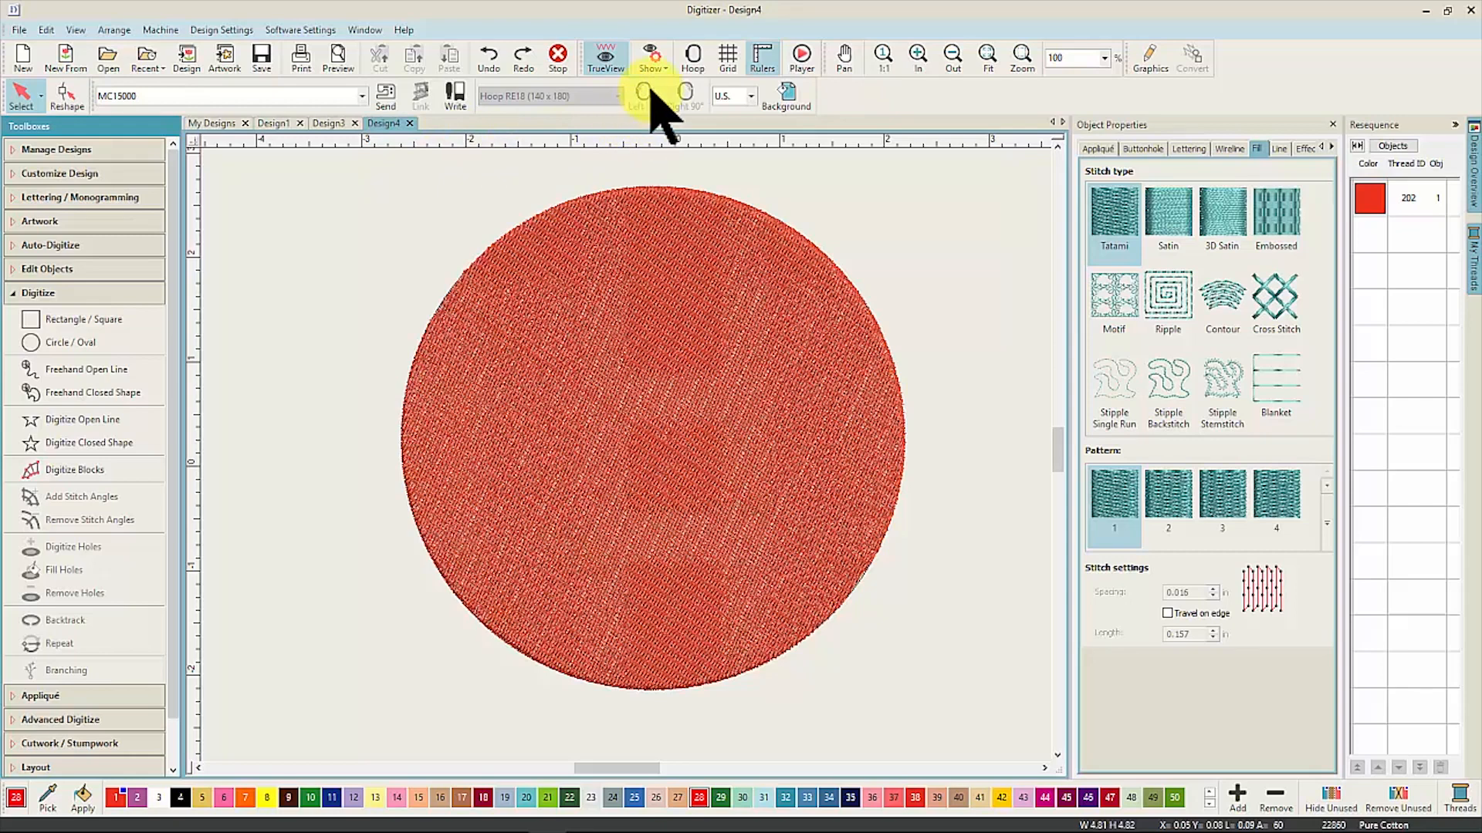
{"action": "left_click", "coordinate": [694, 65]}
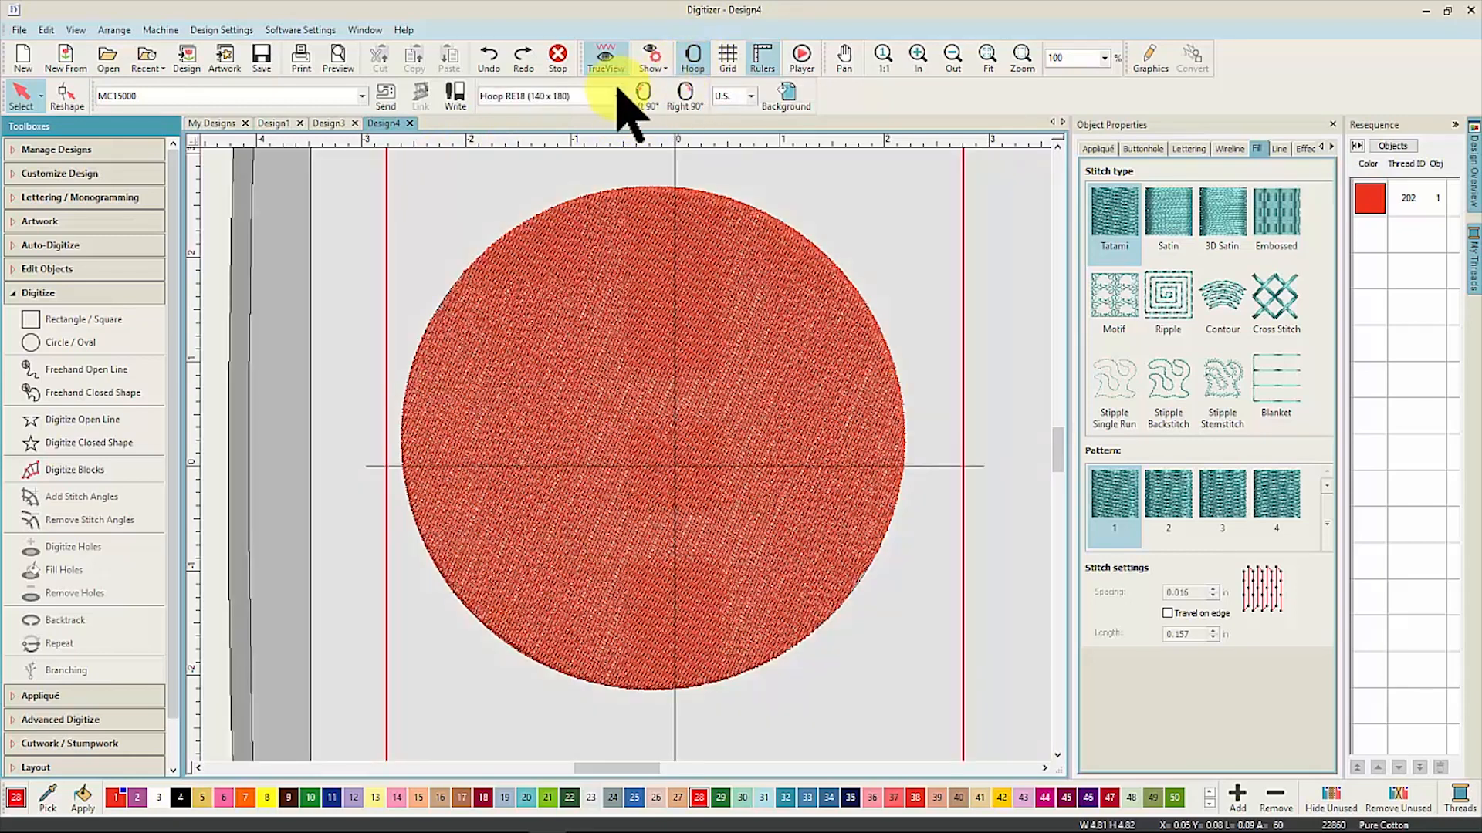
Step: Look over the hoops available for the machine and hide the hoop around the red circle
{"action": "left_click", "coordinate": [618, 97]}
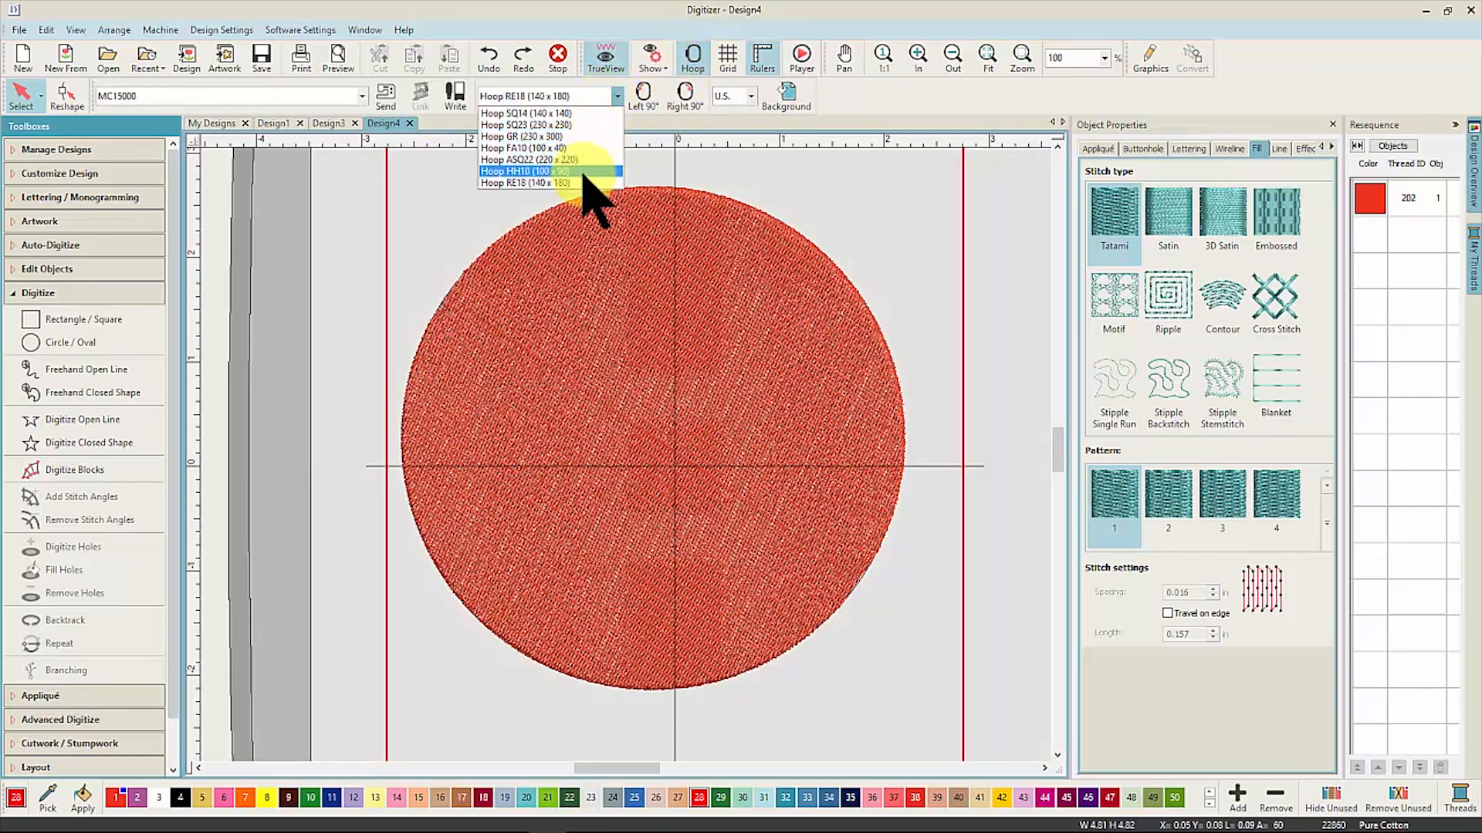
{"action": "left_click", "coordinate": [694, 59]}
{"action": "left_click", "coordinate": [694, 59]}
{"action": "left_click", "coordinate": [694, 59]}
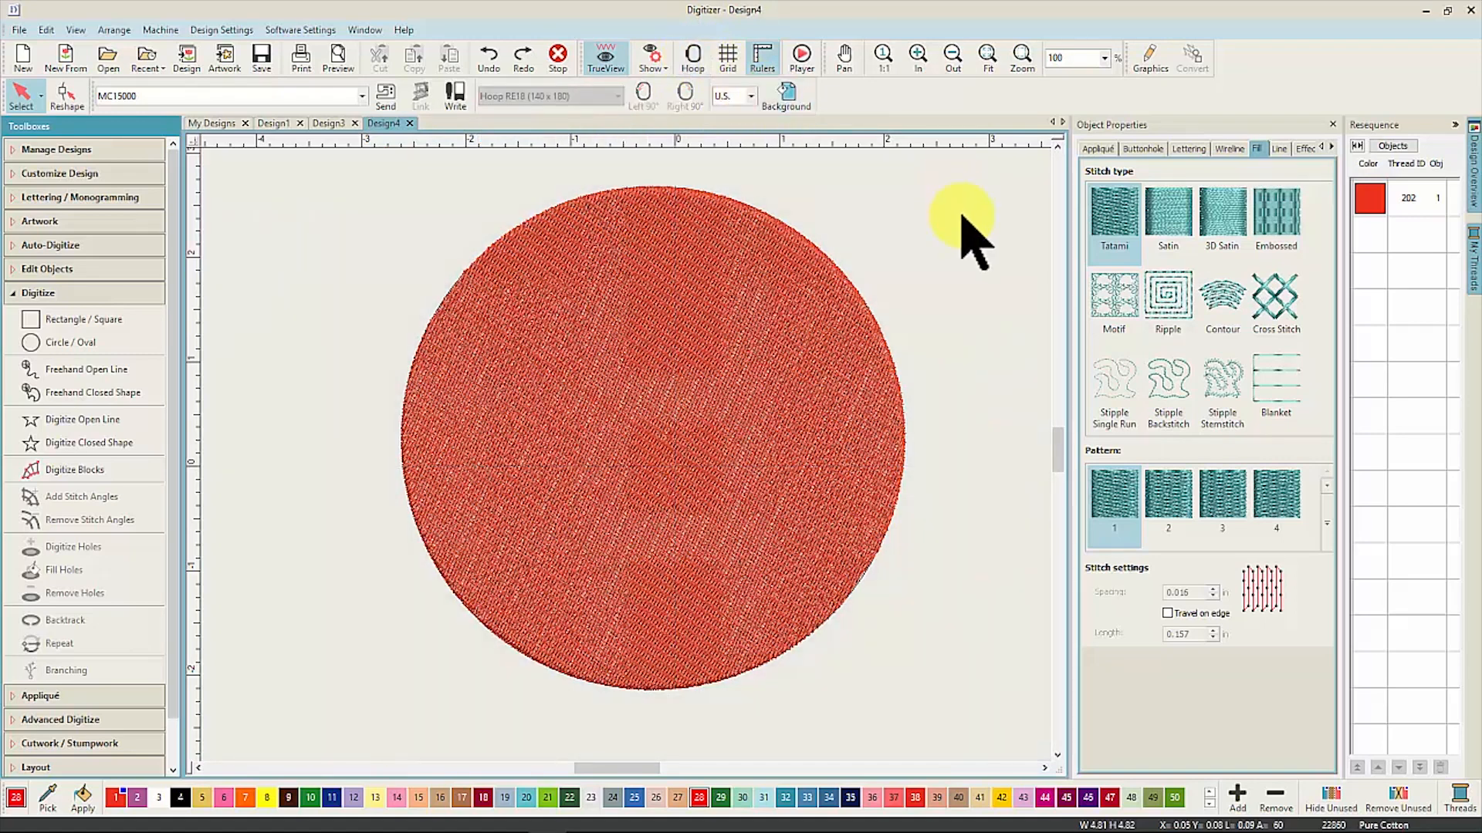
Step: Select the red circle and browse the Tatami fill patterns available for it
{"action": "left_click", "coordinate": [869, 355]}
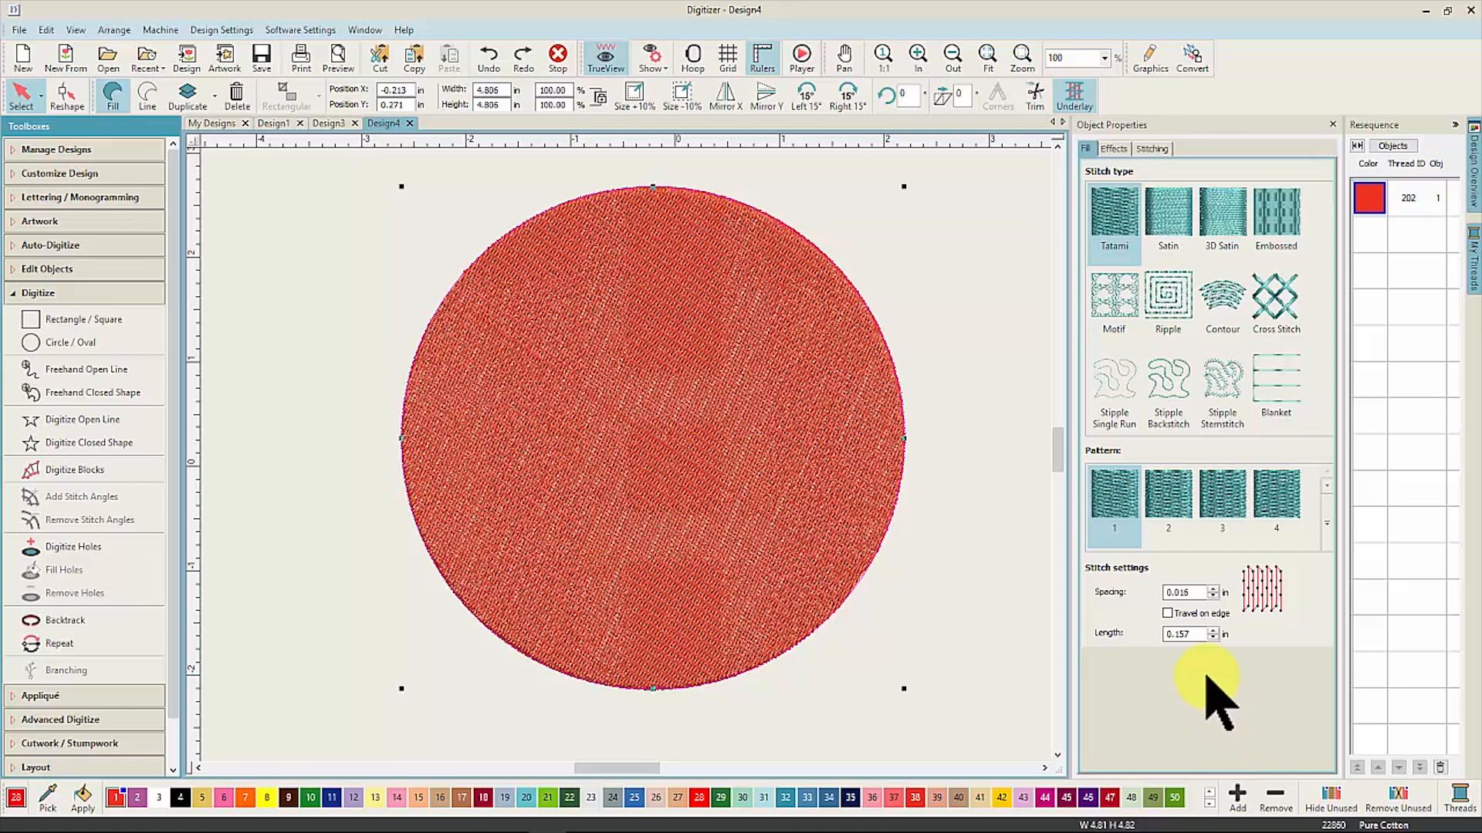
{"action": "left_click", "coordinate": [1327, 523]}
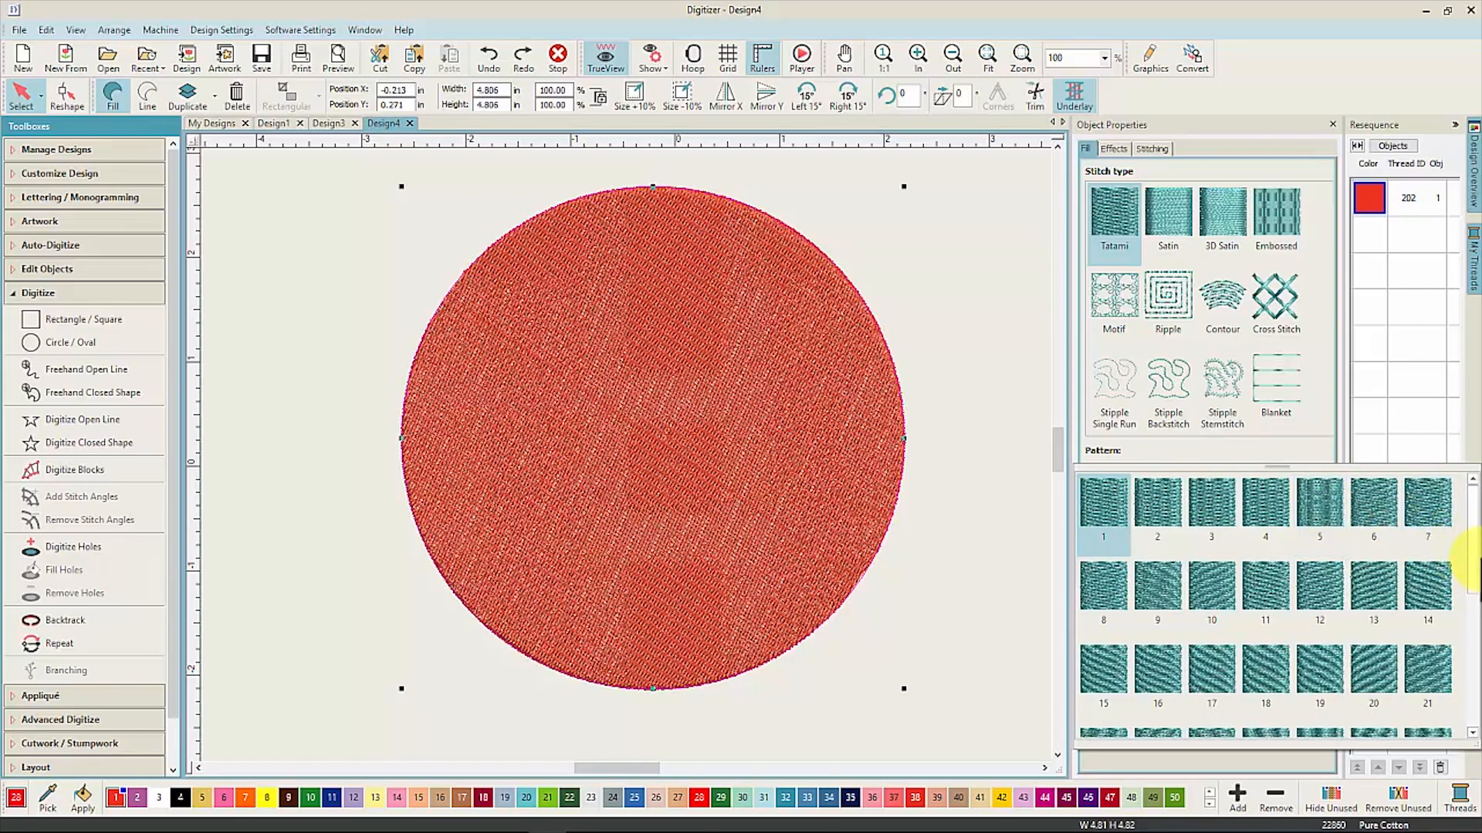
{"action": "left_click_drag", "start_coordinate": [1474, 575], "coordinate": [1474, 525]}
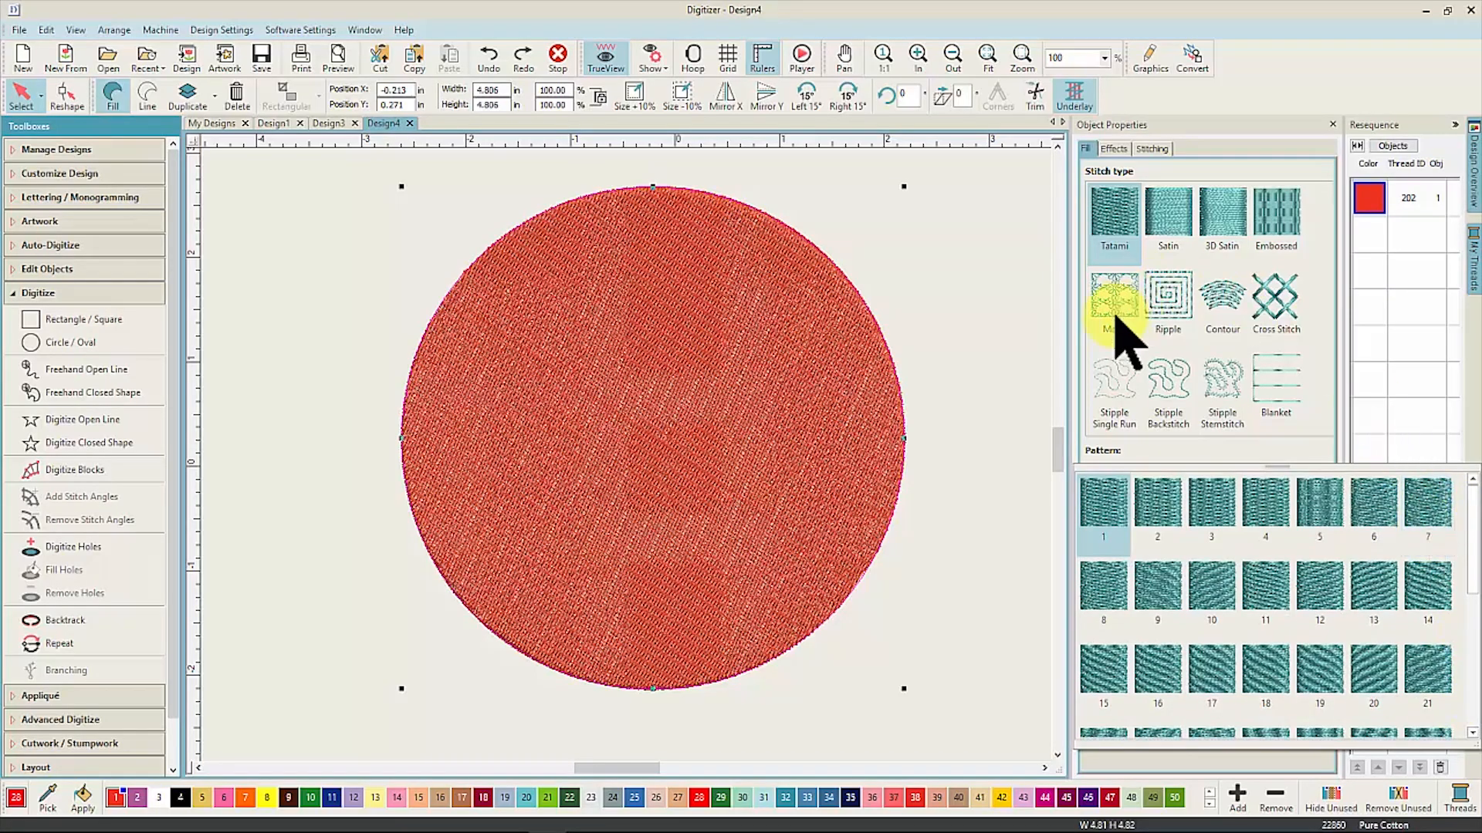
Step: Try the Contour and Ripple fills on the circle and settle on the Motif fill
{"action": "left_click", "coordinate": [1235, 320]}
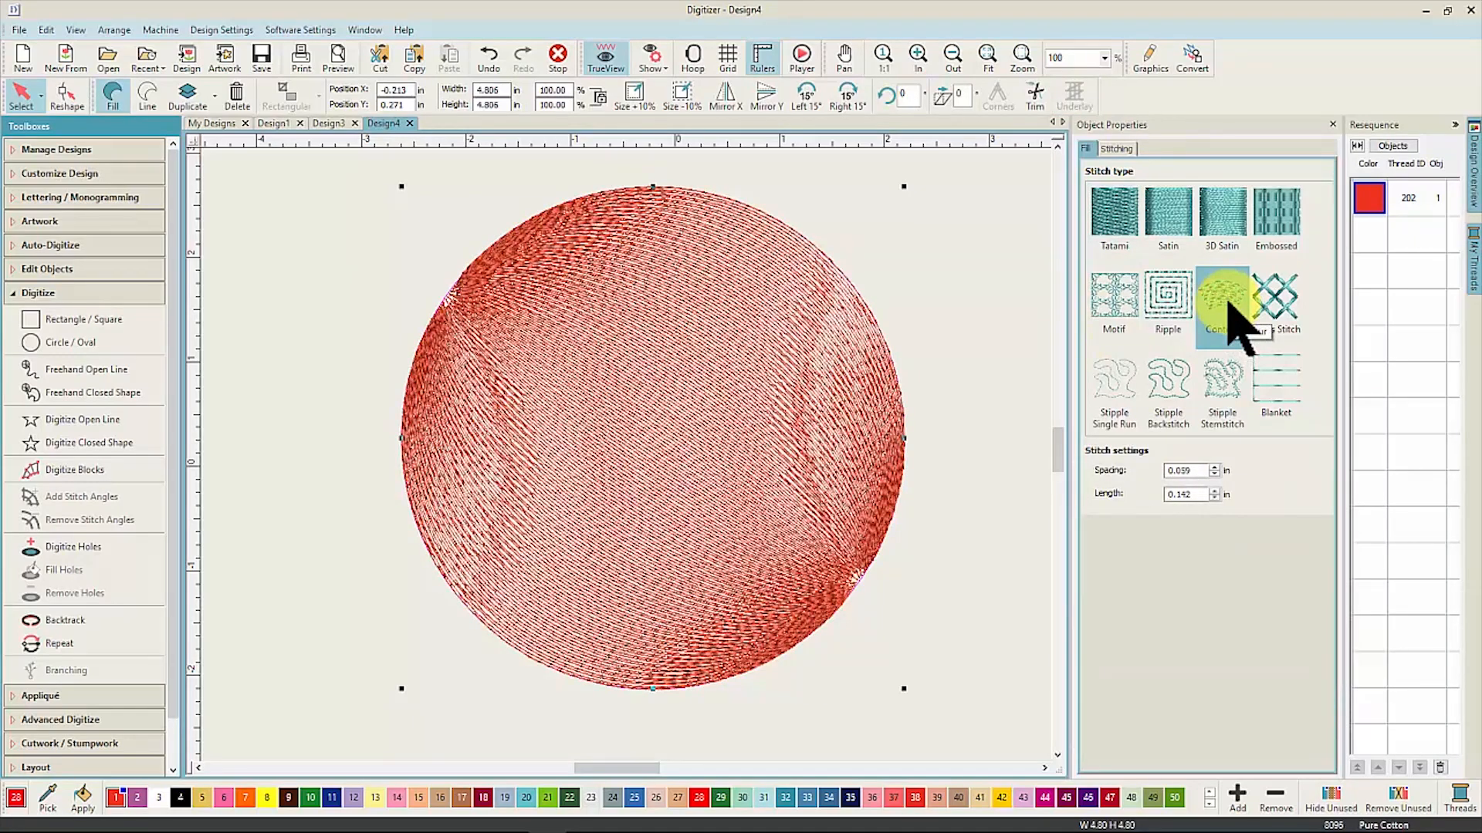
{"action": "left_click", "coordinate": [1175, 301]}
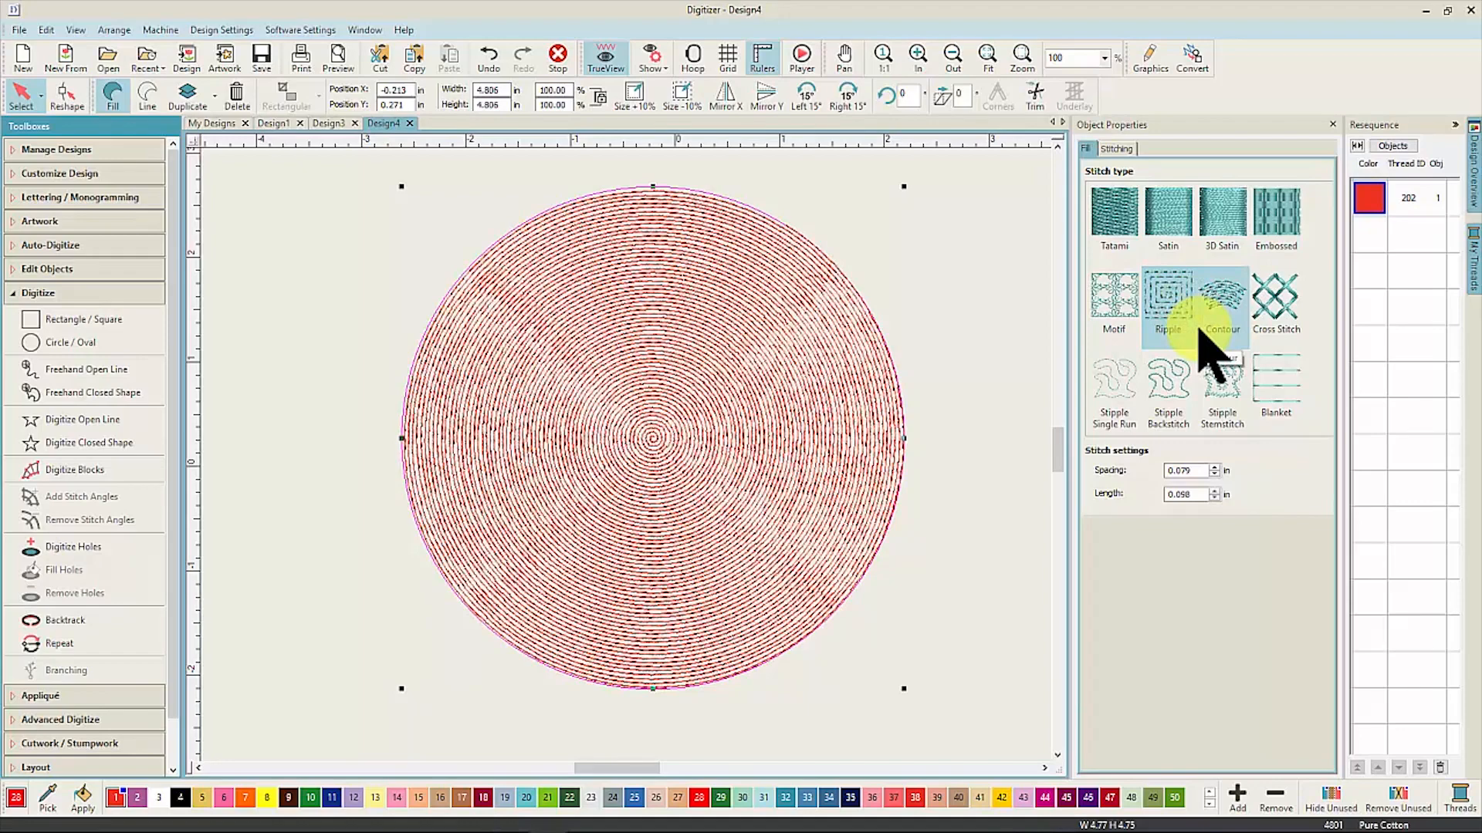
{"action": "left_click", "coordinate": [1128, 313]}
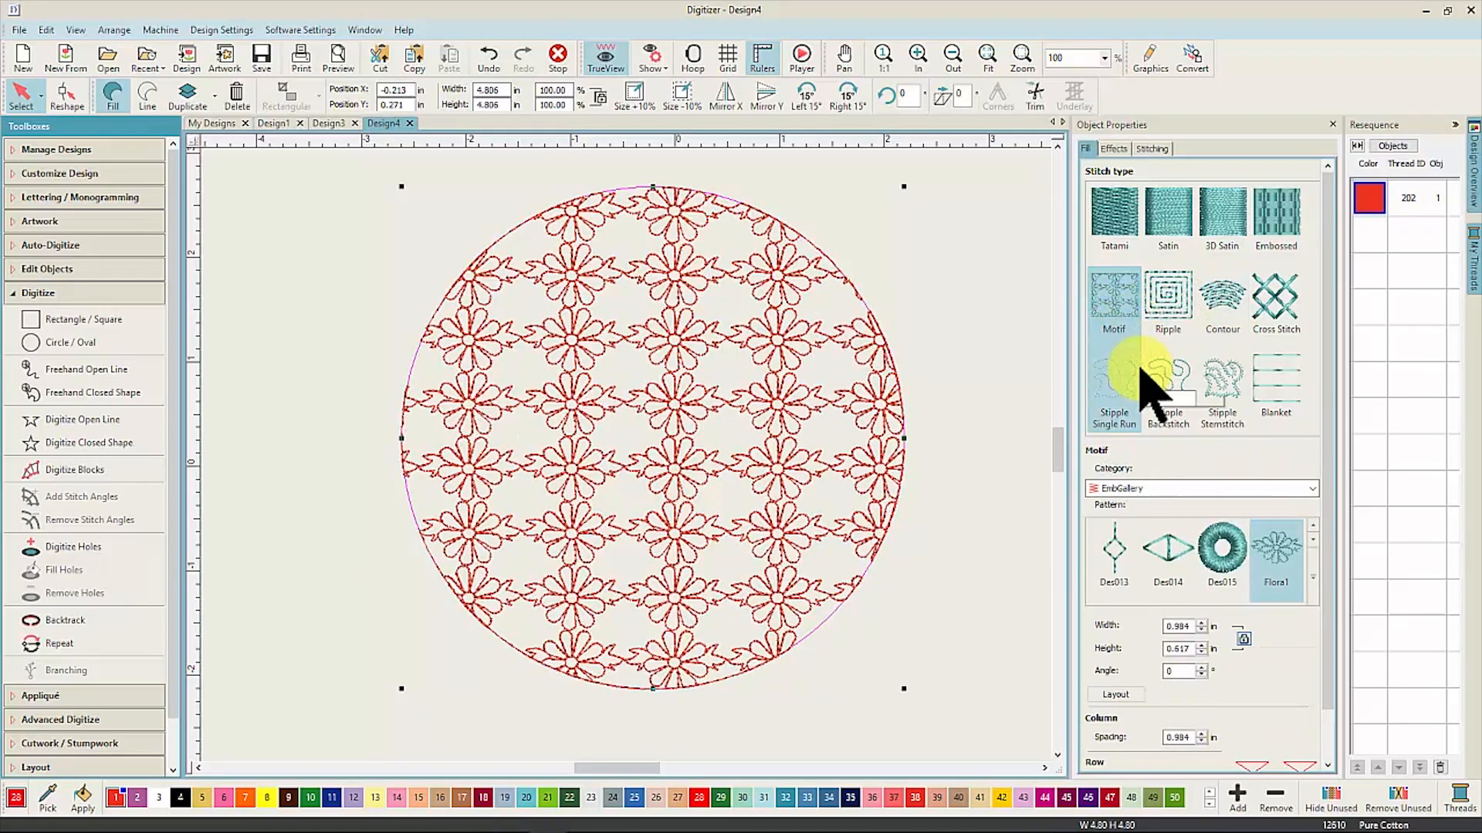
Step: Browse the EmbGallery motif patterns offered for the circle's fill
{"action": "left_click", "coordinate": [1313, 579]}
{"action": "left_click_drag", "start_coordinate": [1473, 640], "coordinate": [1472, 701]}
{"action": "left_click", "coordinate": [1329, 486]}
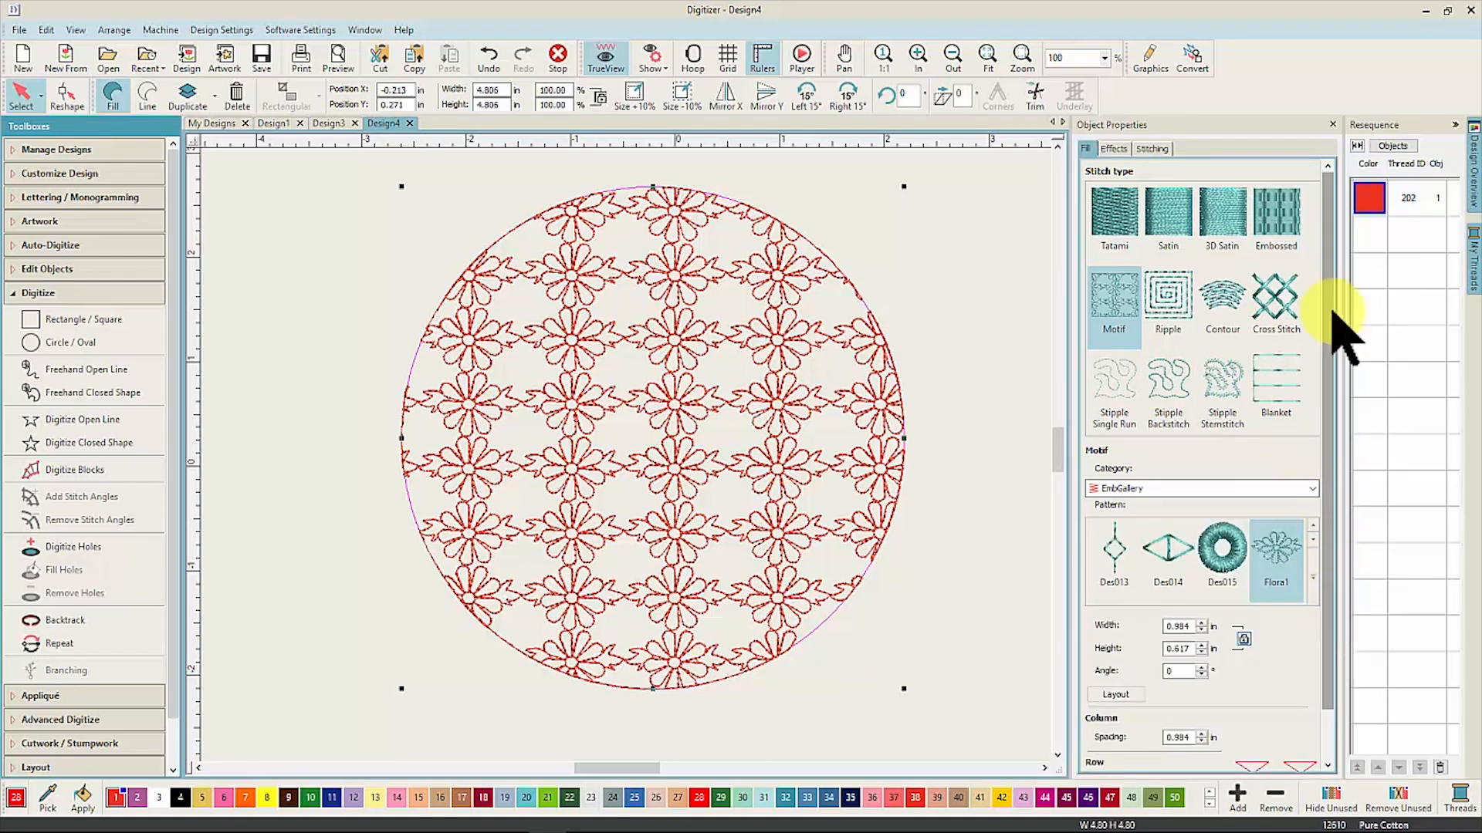
Step: Try the Florentine effect on the circle, and restore the plain Motif fill by converting the circle to line and back to fill
{"action": "left_click", "coordinate": [1123, 149]}
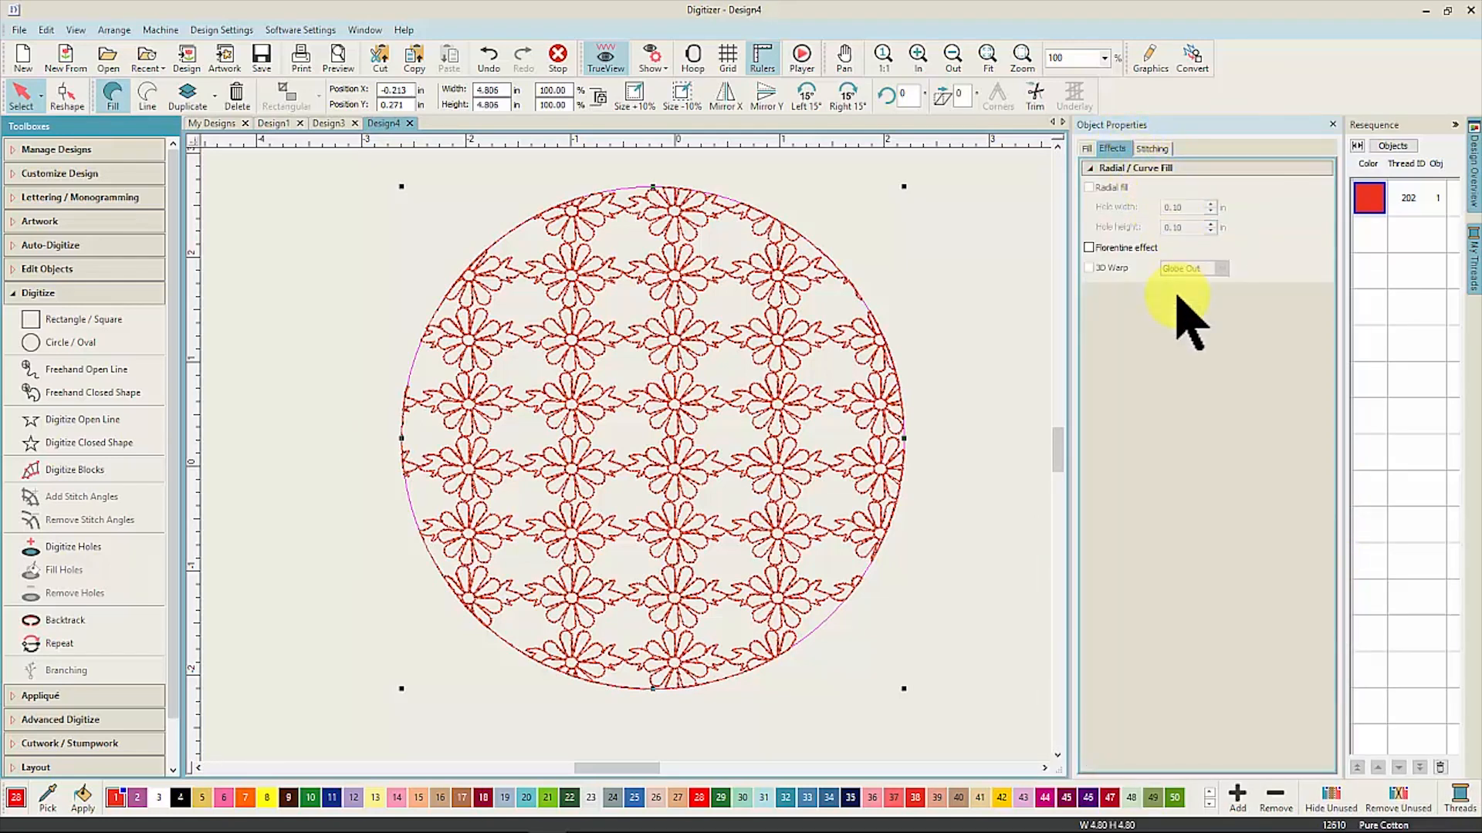
{"action": "left_click", "coordinate": [1089, 248]}
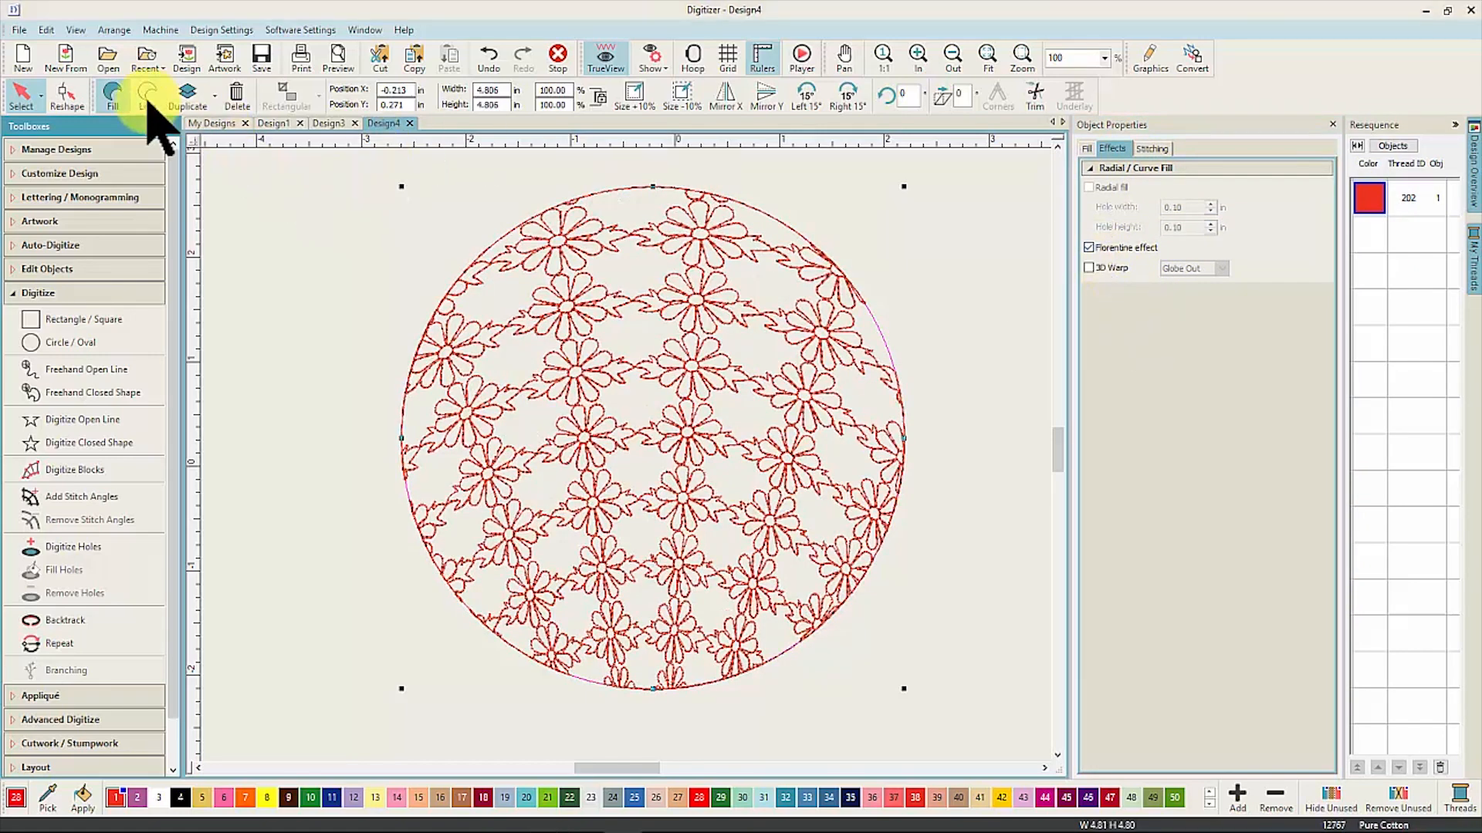
{"action": "left_click", "coordinate": [147, 99]}
{"action": "left_click", "coordinate": [113, 99]}
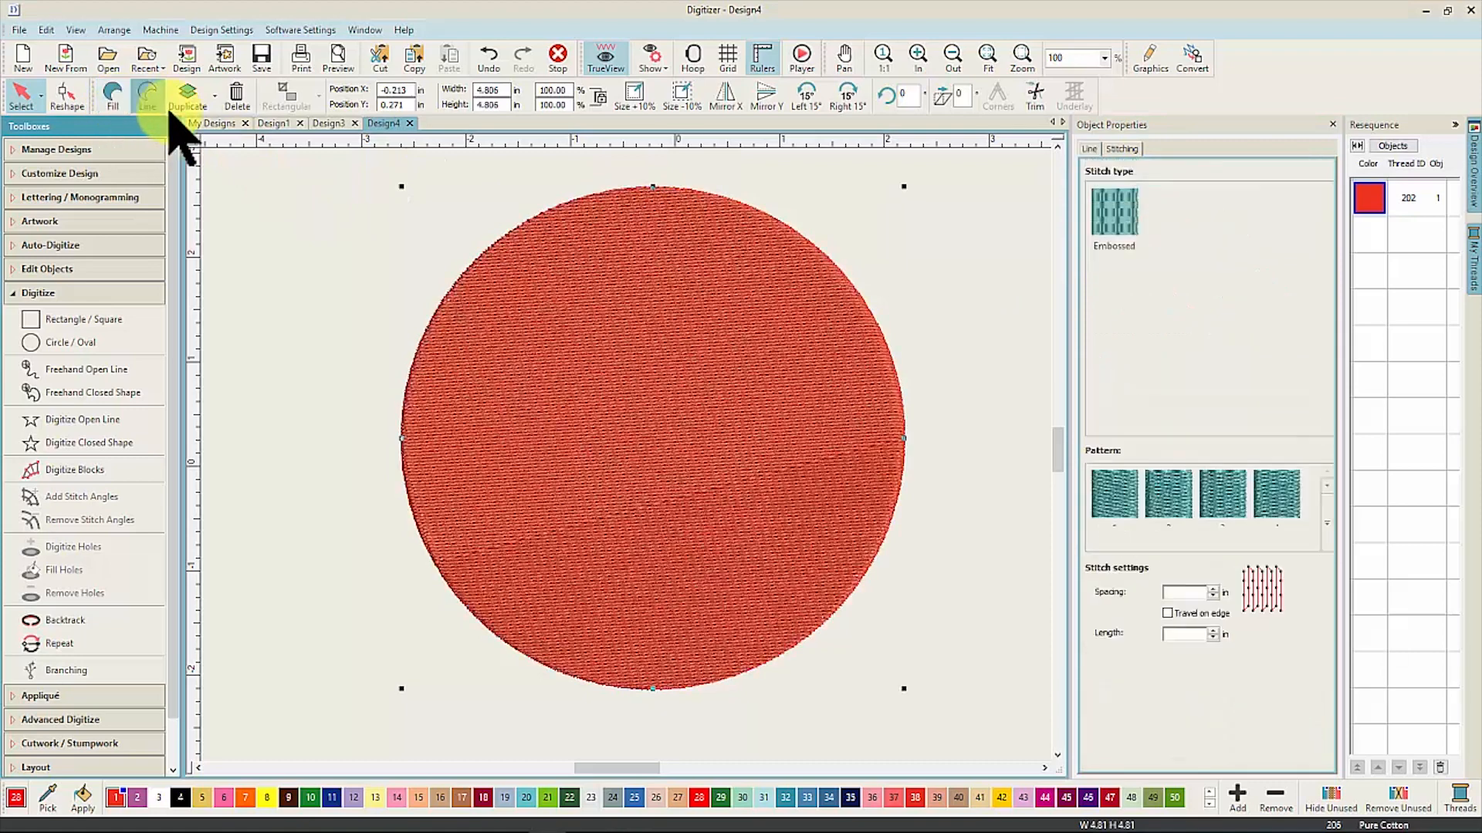
{"action": "left_click", "coordinate": [1115, 317]}
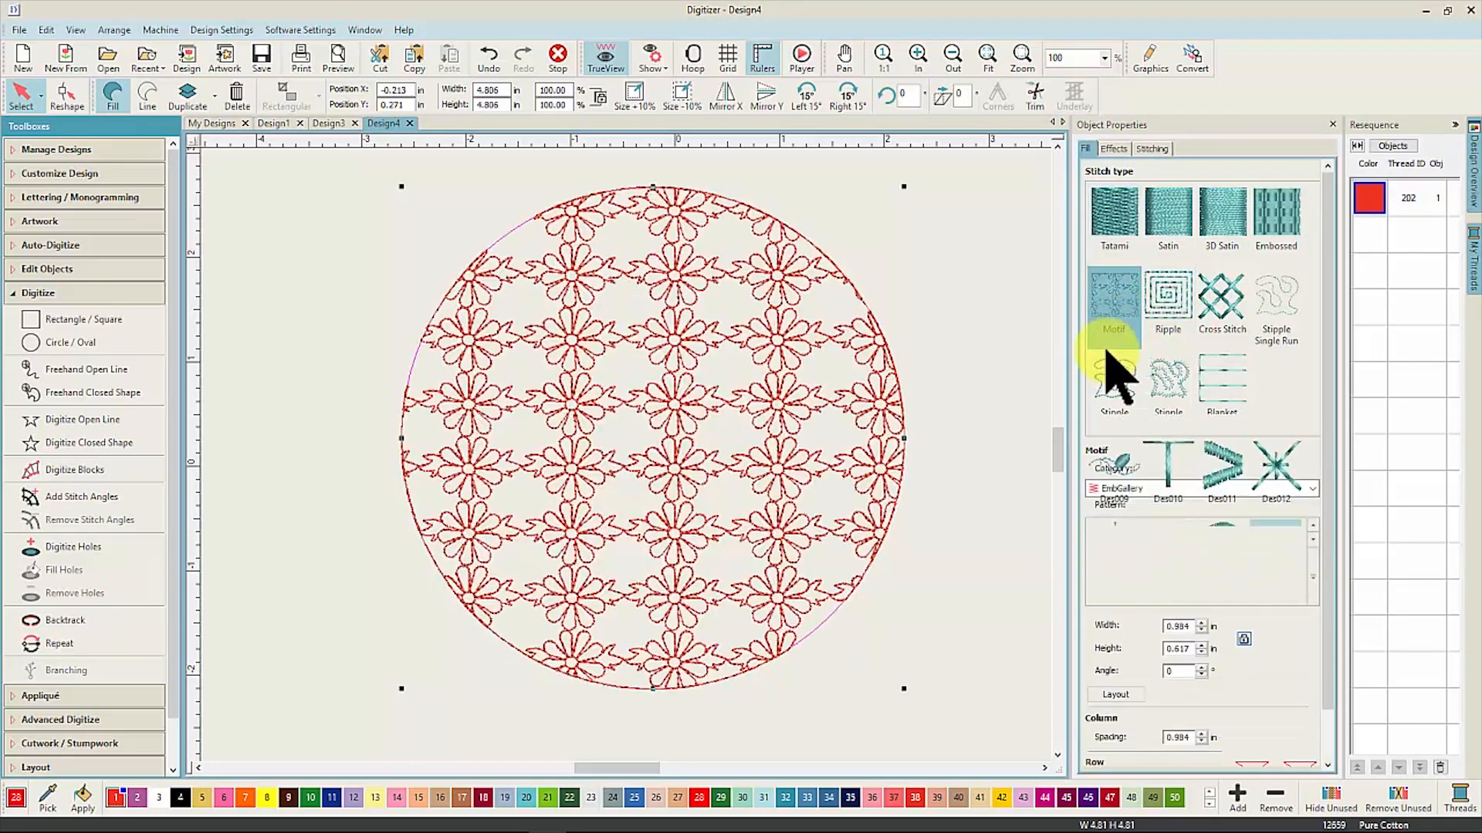
Step: Apply the Globe Out 3D Warp effect to the circle's motif fill and show the Appliqué tools
{"action": "left_click", "coordinate": [1113, 149]}
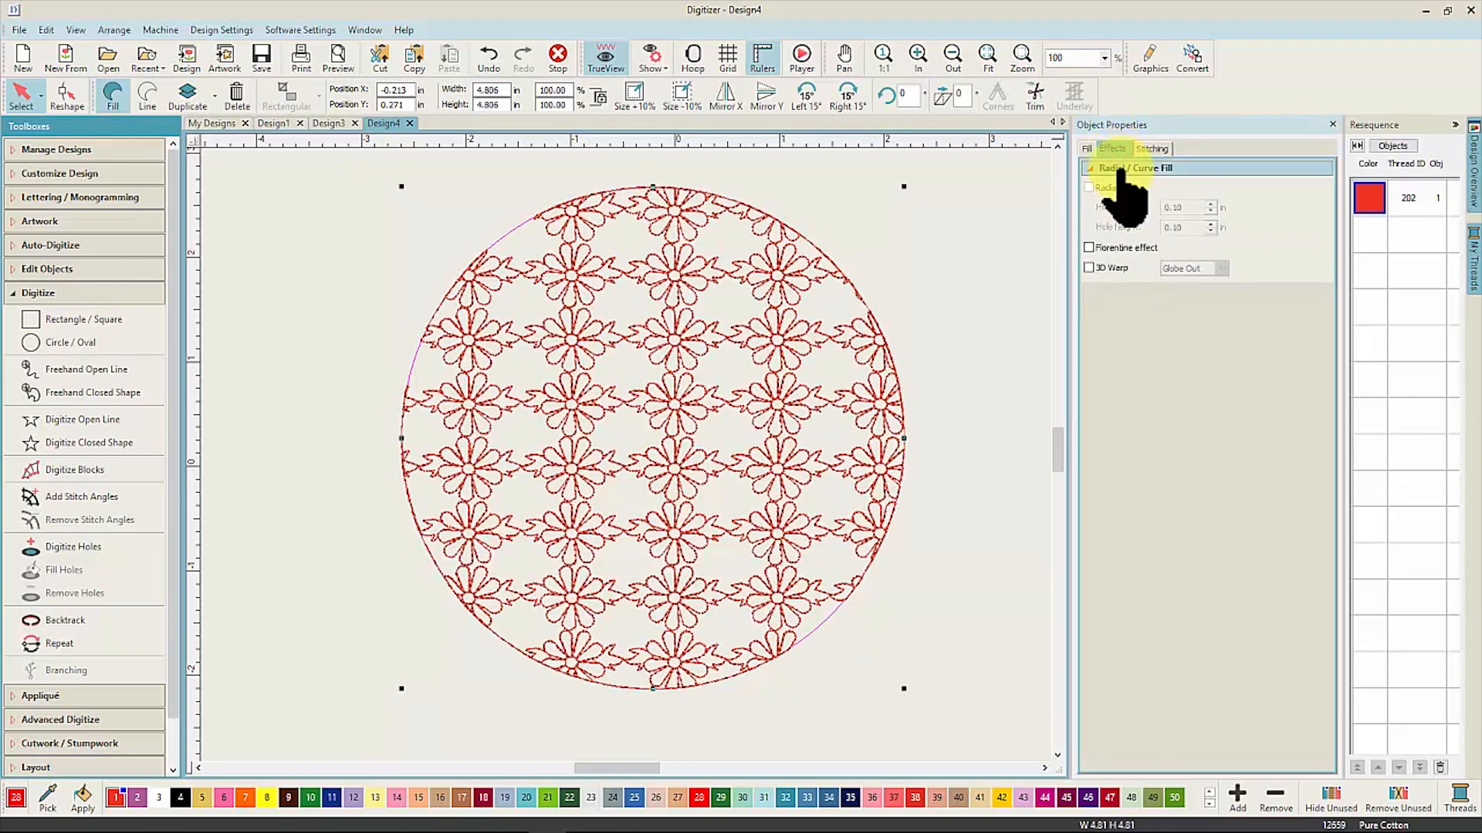
{"action": "left_click", "coordinate": [1089, 268]}
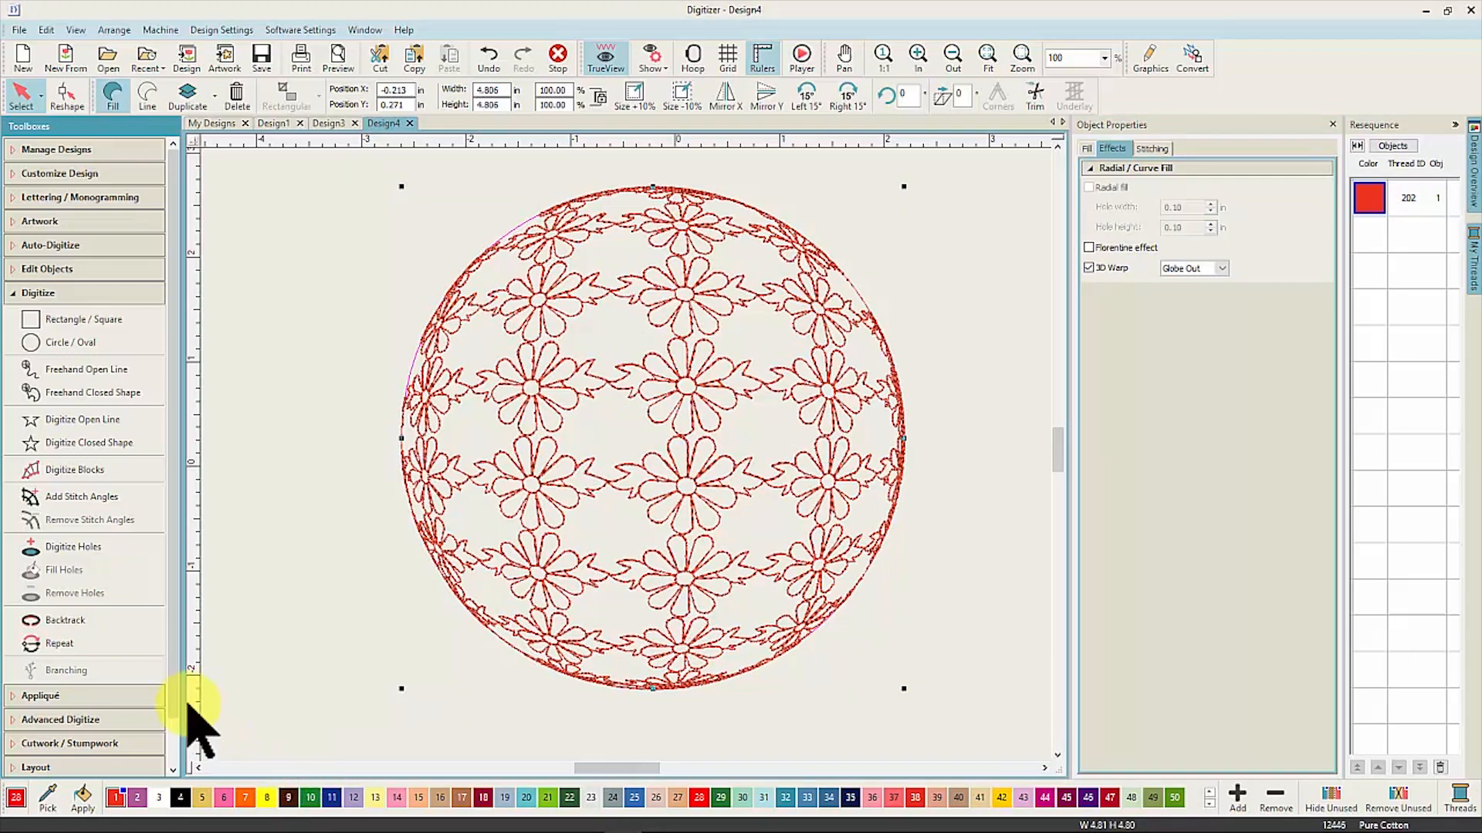
{"action": "left_click", "coordinate": [142, 696]}
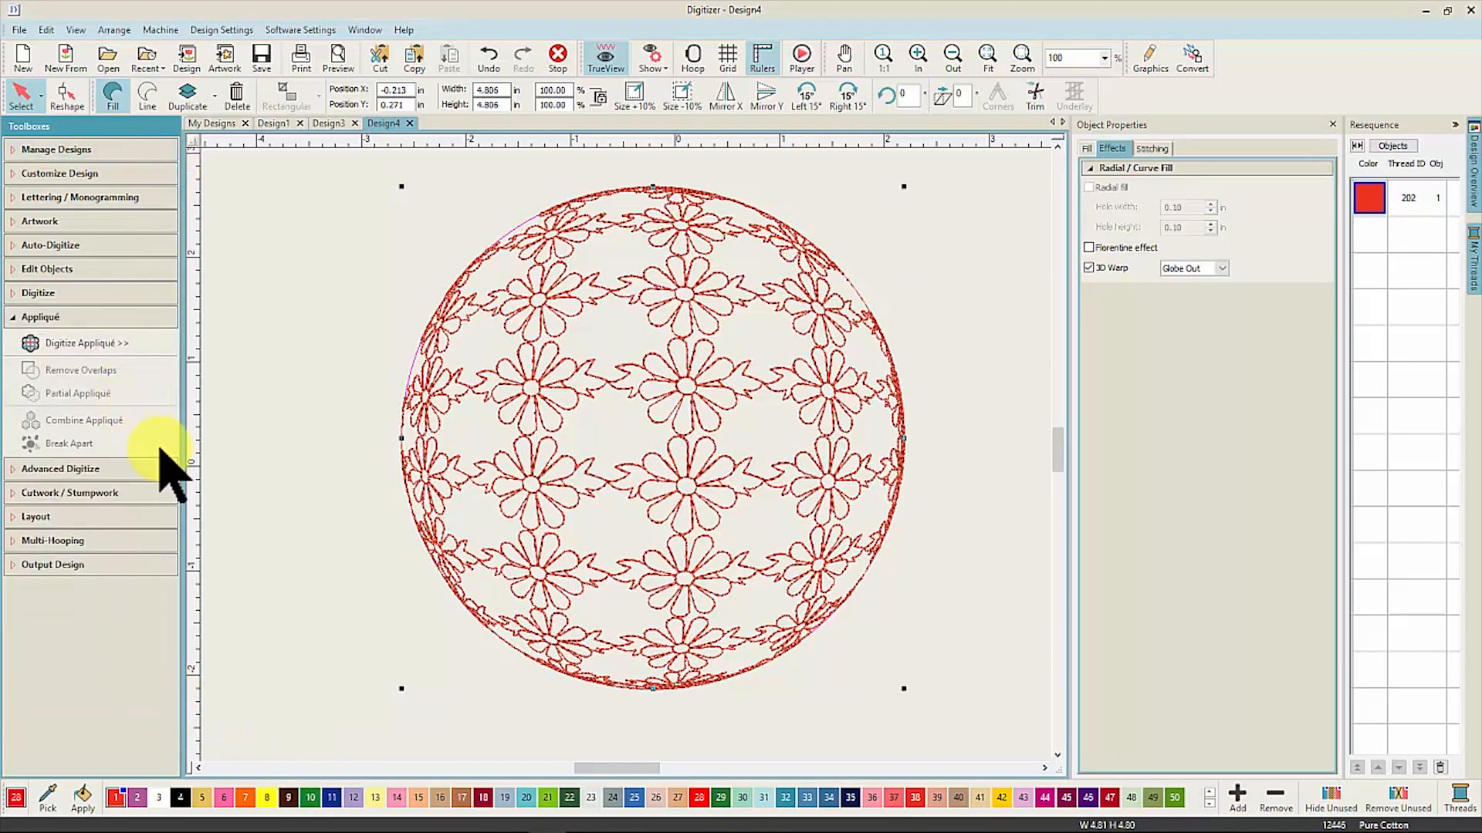
Step: Switch to the Corel graphics workspace and examine the hints and tutorial videos for the Rectangle and Shapes tools
{"action": "left_click", "coordinate": [1150, 62]}
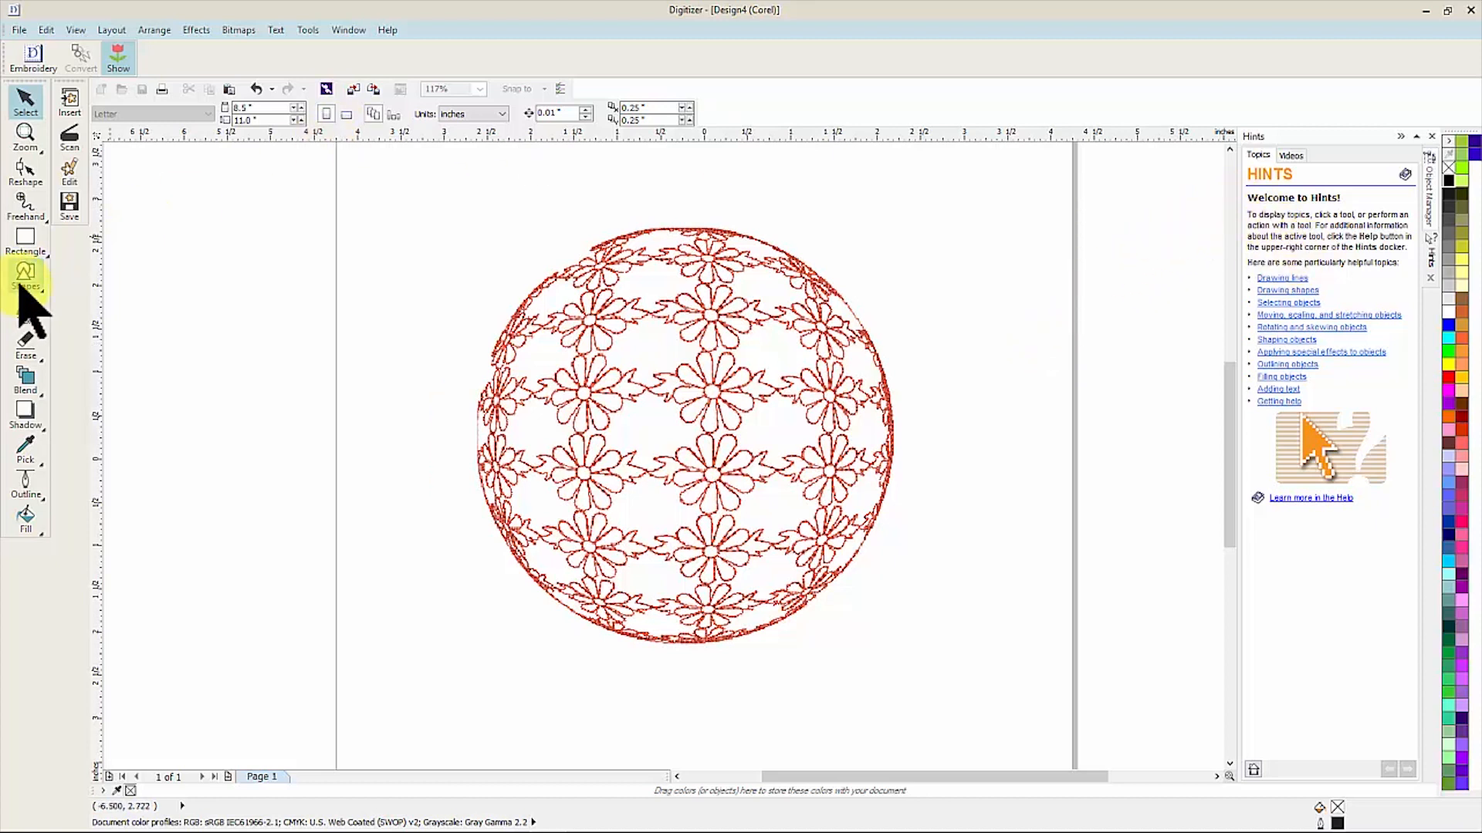
{"action": "left_click", "coordinate": [24, 241]}
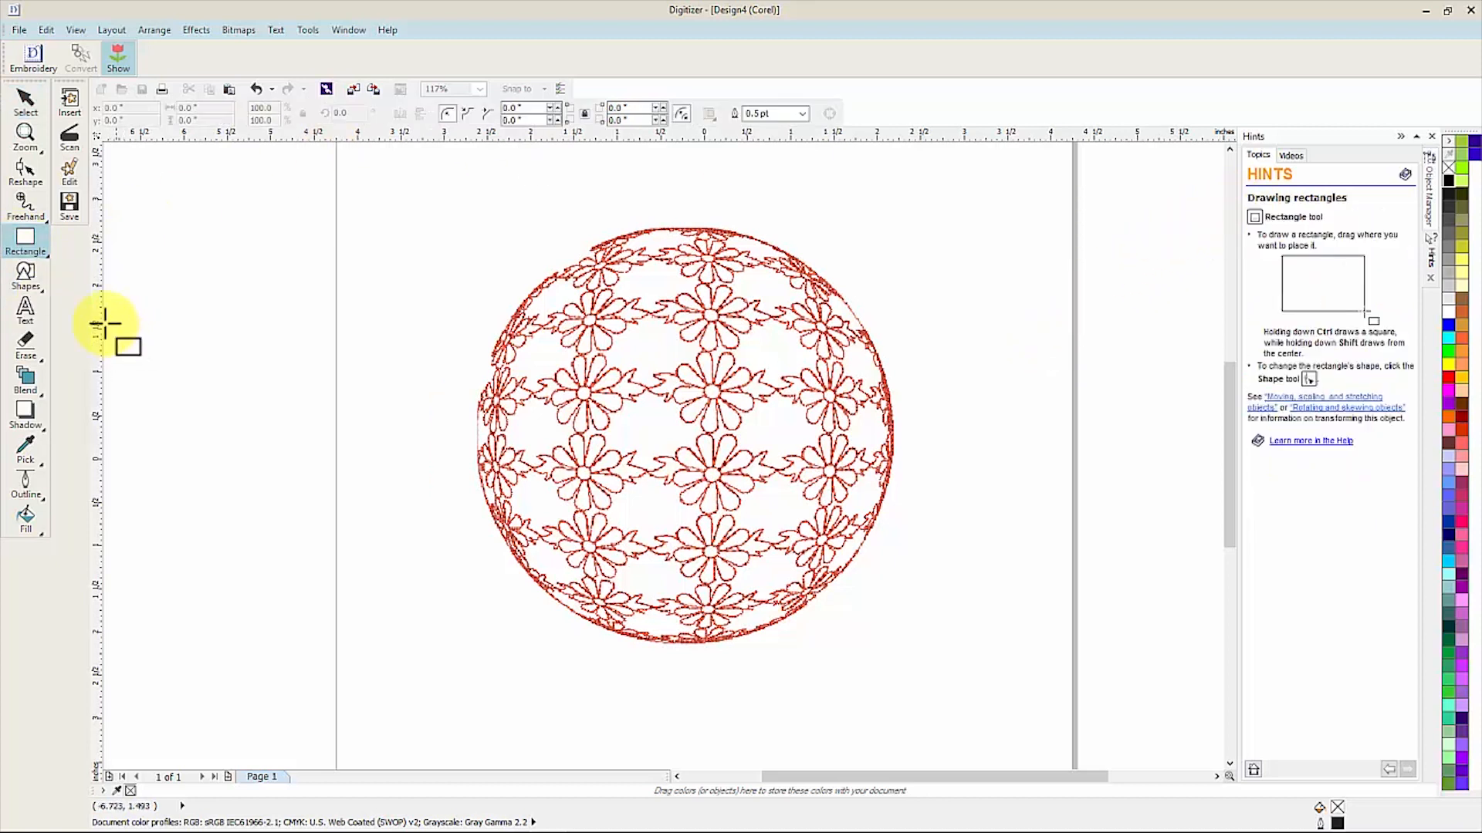
{"action": "left_click", "coordinate": [27, 275]}
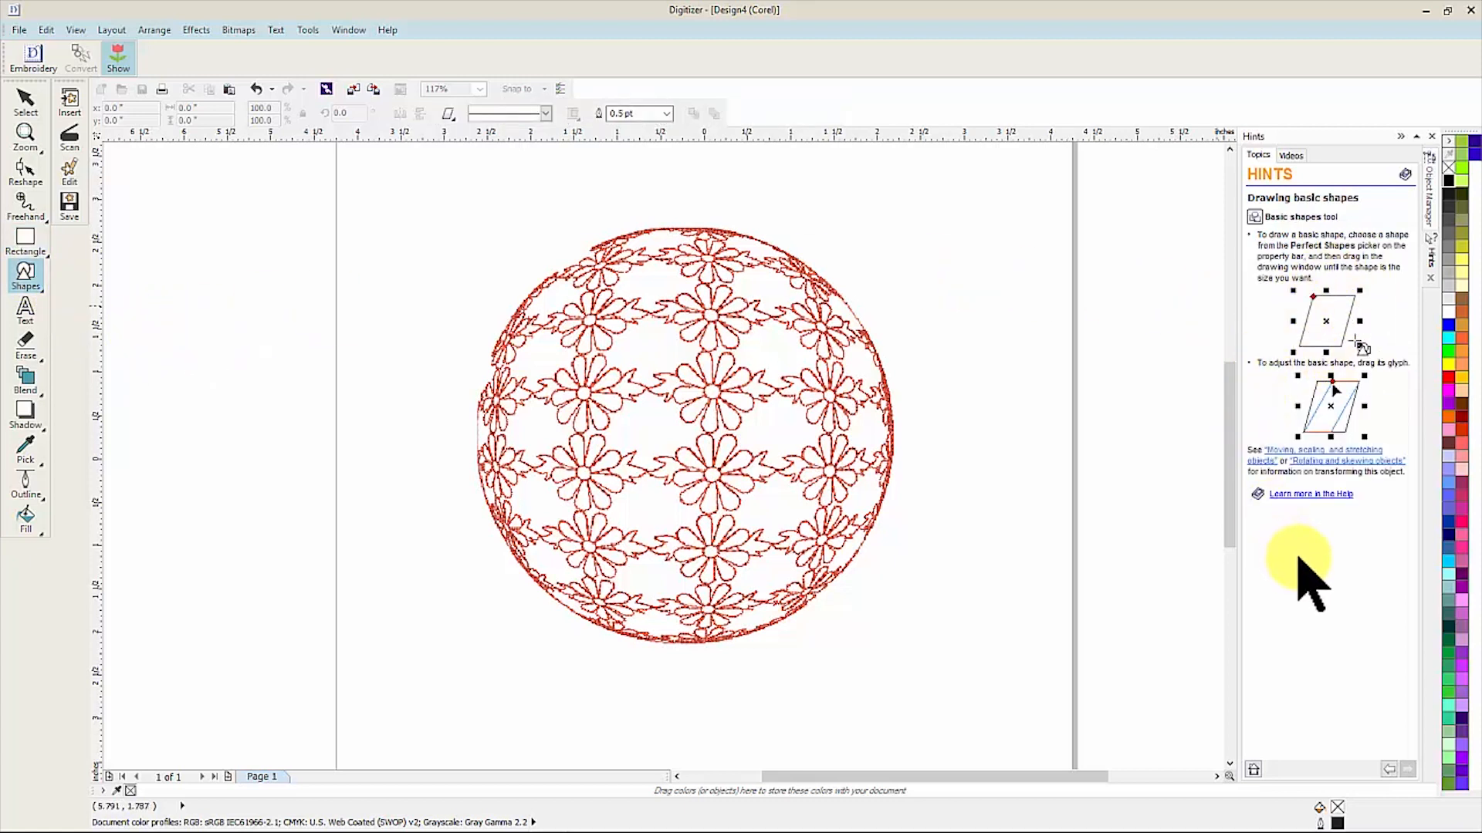
{"action": "left_click", "coordinate": [1291, 155]}
{"action": "mouse_move", "coordinate": [1414, 232]}
{"action": "left_mouse_down"}
{"action": "mouse_move", "coordinate": [1412, 529]}
{"action": "mouse_move", "coordinate": [1423, 243]}
{"action": "left_mouse_up"}
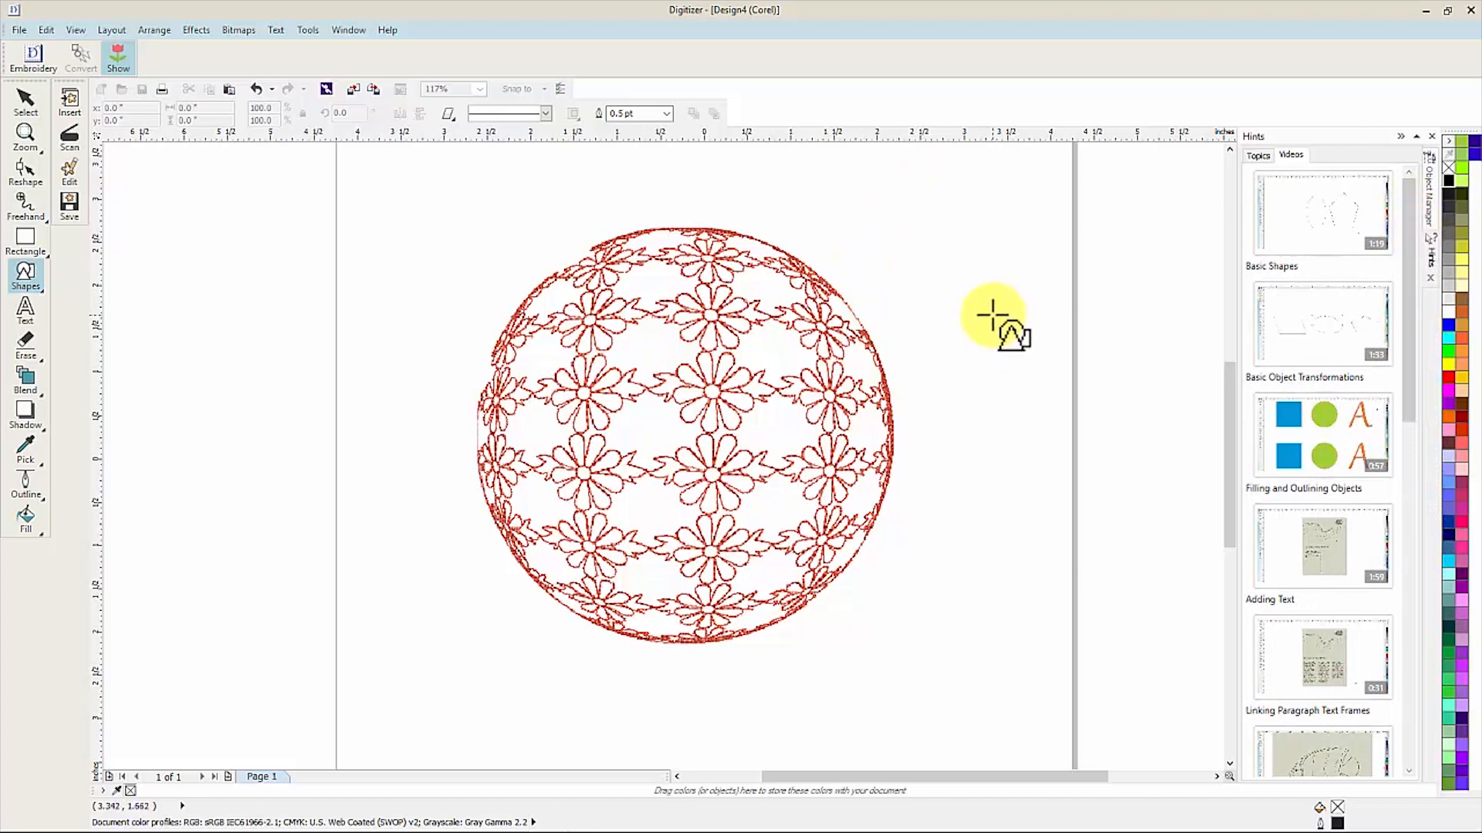
{"action": "key", "text": "space"}
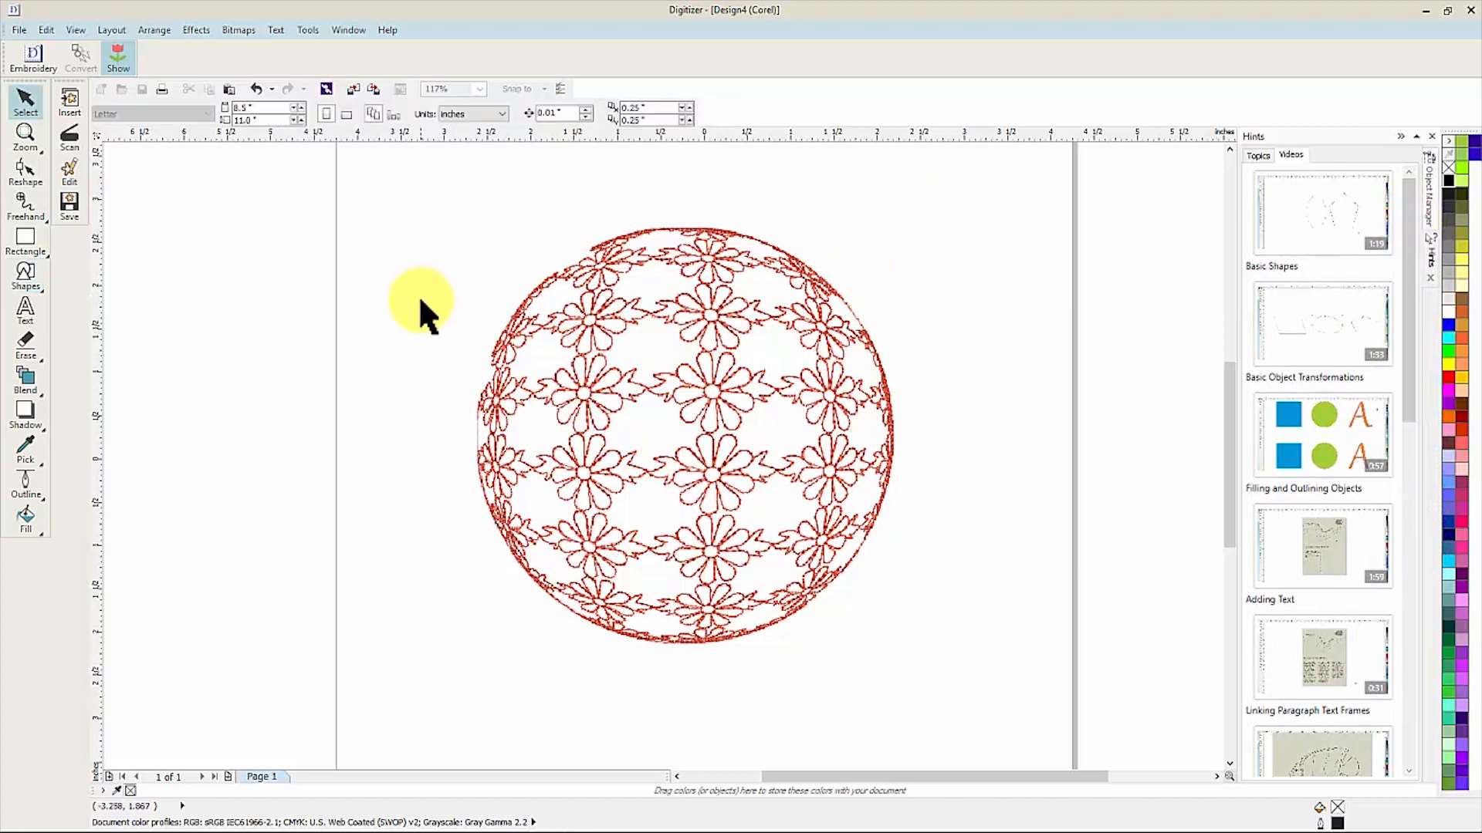
Step: Examine the file formats available for importing artwork, leave without importing, and return to the embroidery workspace
{"action": "left_click", "coordinate": [72, 107]}
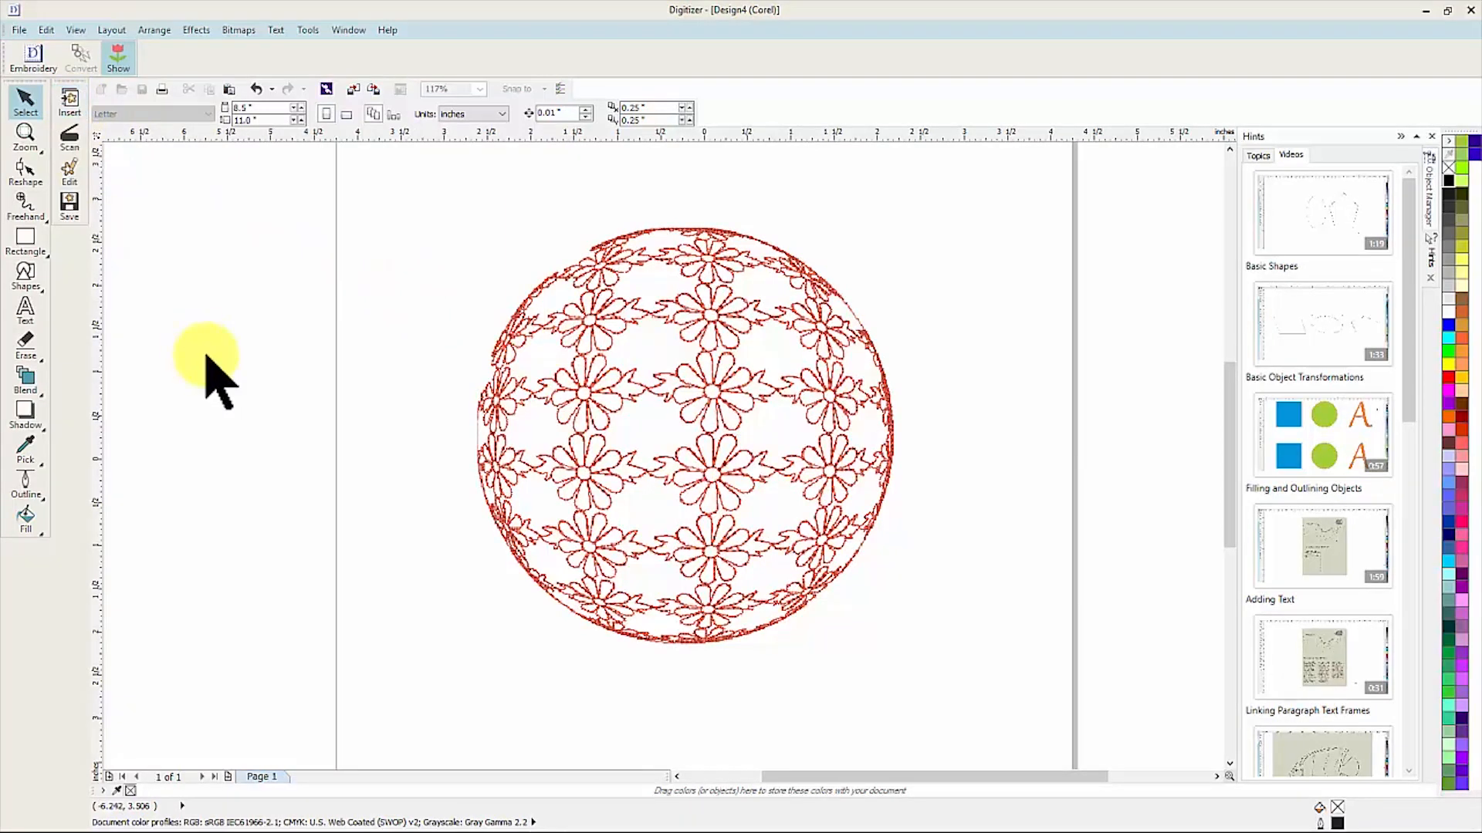
{"action": "left_click", "coordinate": [1218, 675]}
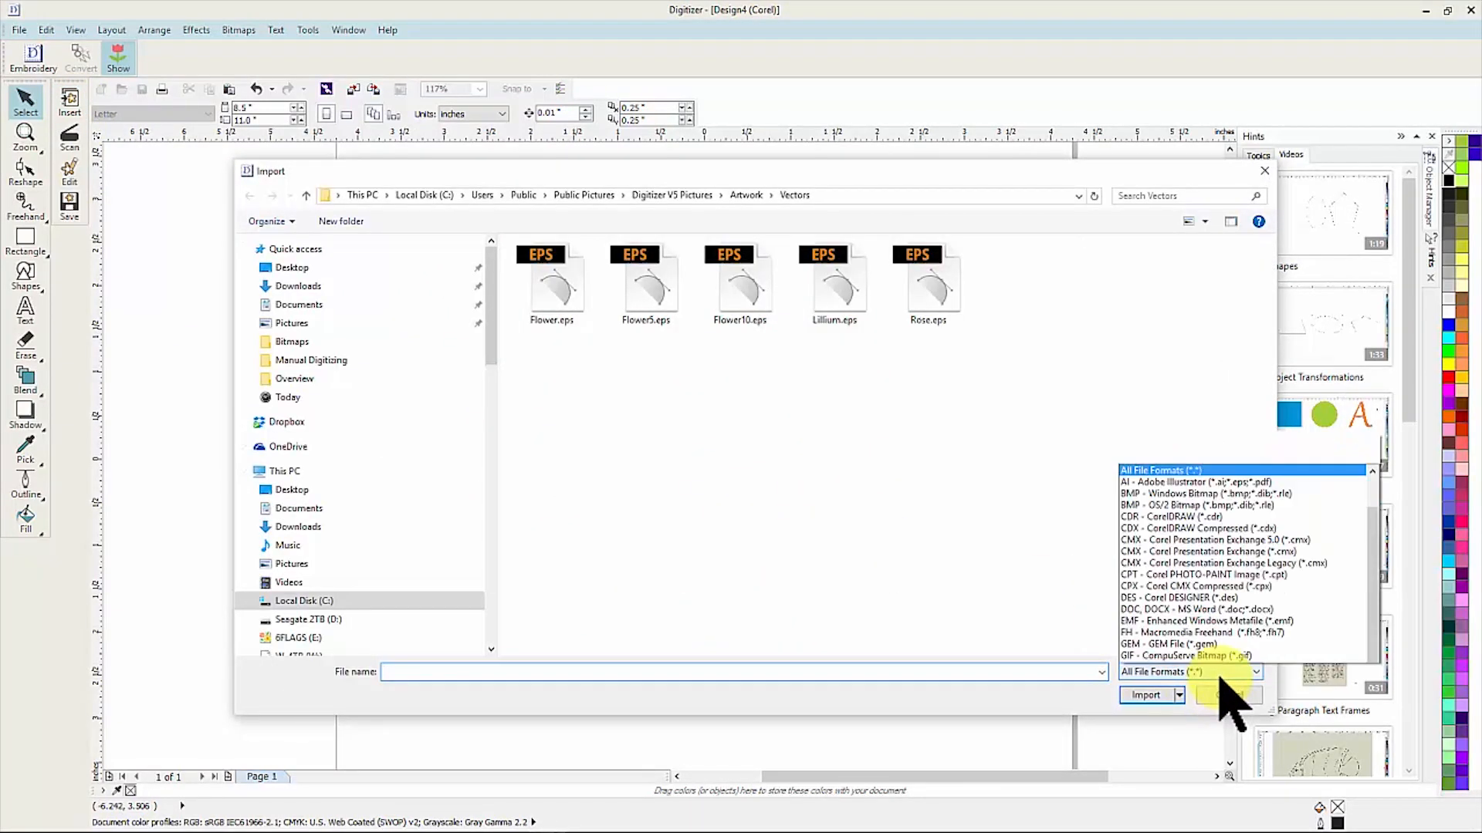
{"action": "left_click_drag", "start_coordinate": [1367, 540], "coordinate": [1377, 642]}
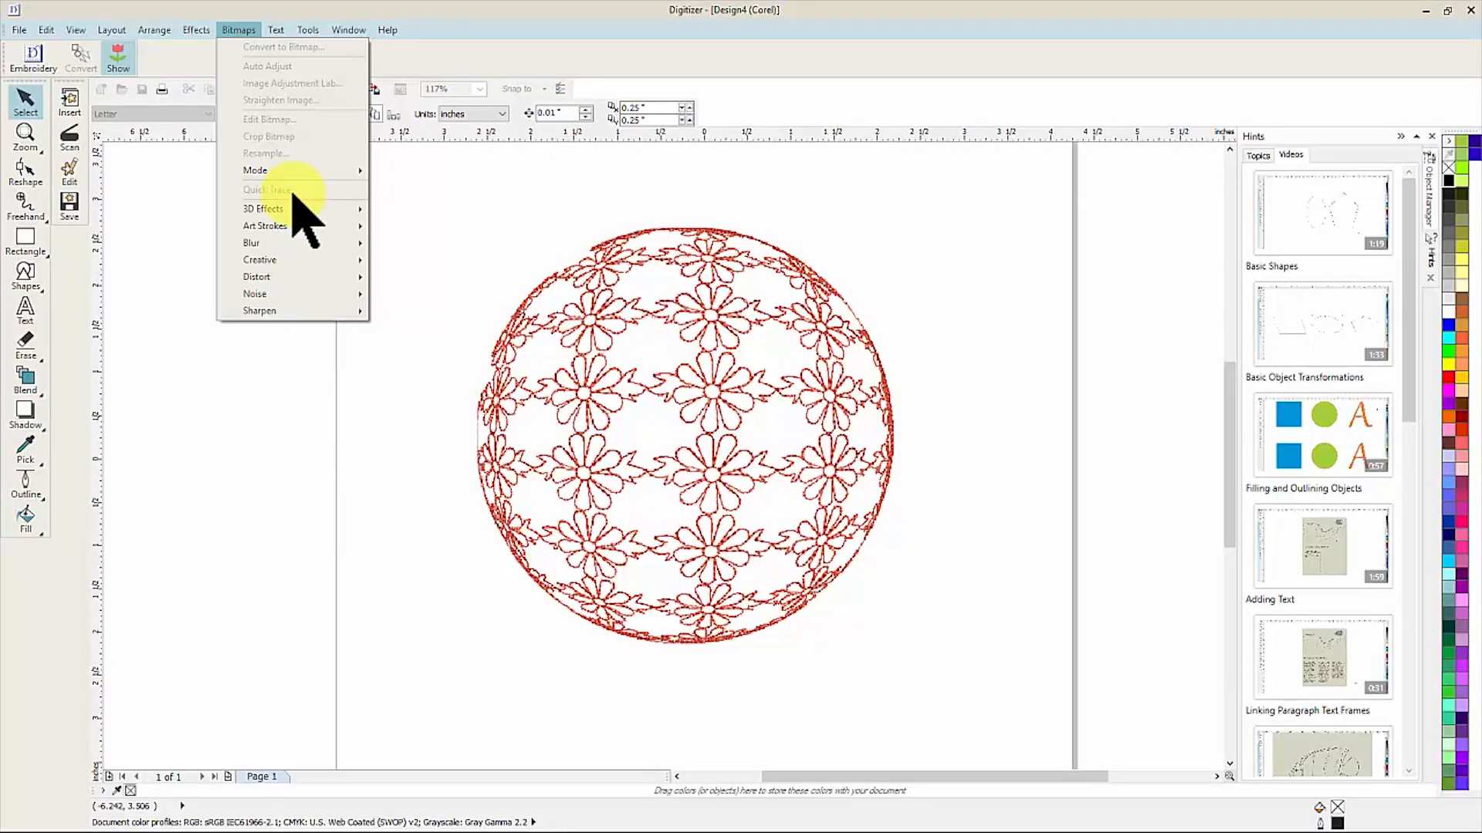
{"action": "left_click", "coordinate": [34, 57]}
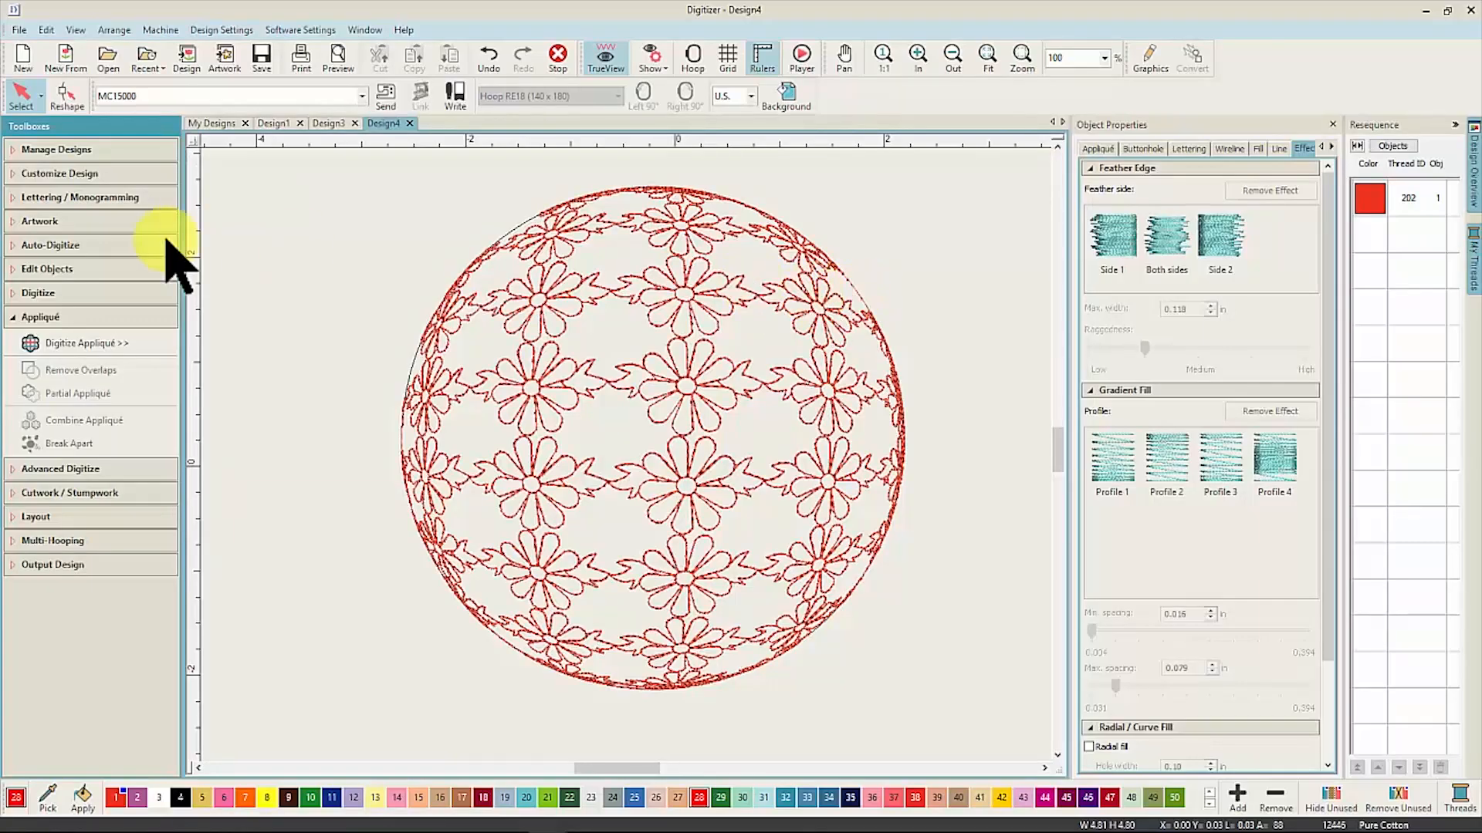
Step: Digitize a circular appliqué about 5 in in diameter around the motif-filled circle
{"action": "left_click", "coordinate": [90, 345]}
{"action": "left_click", "coordinate": [643, 188]}
{"action": "left_click", "coordinate": [896, 472]}
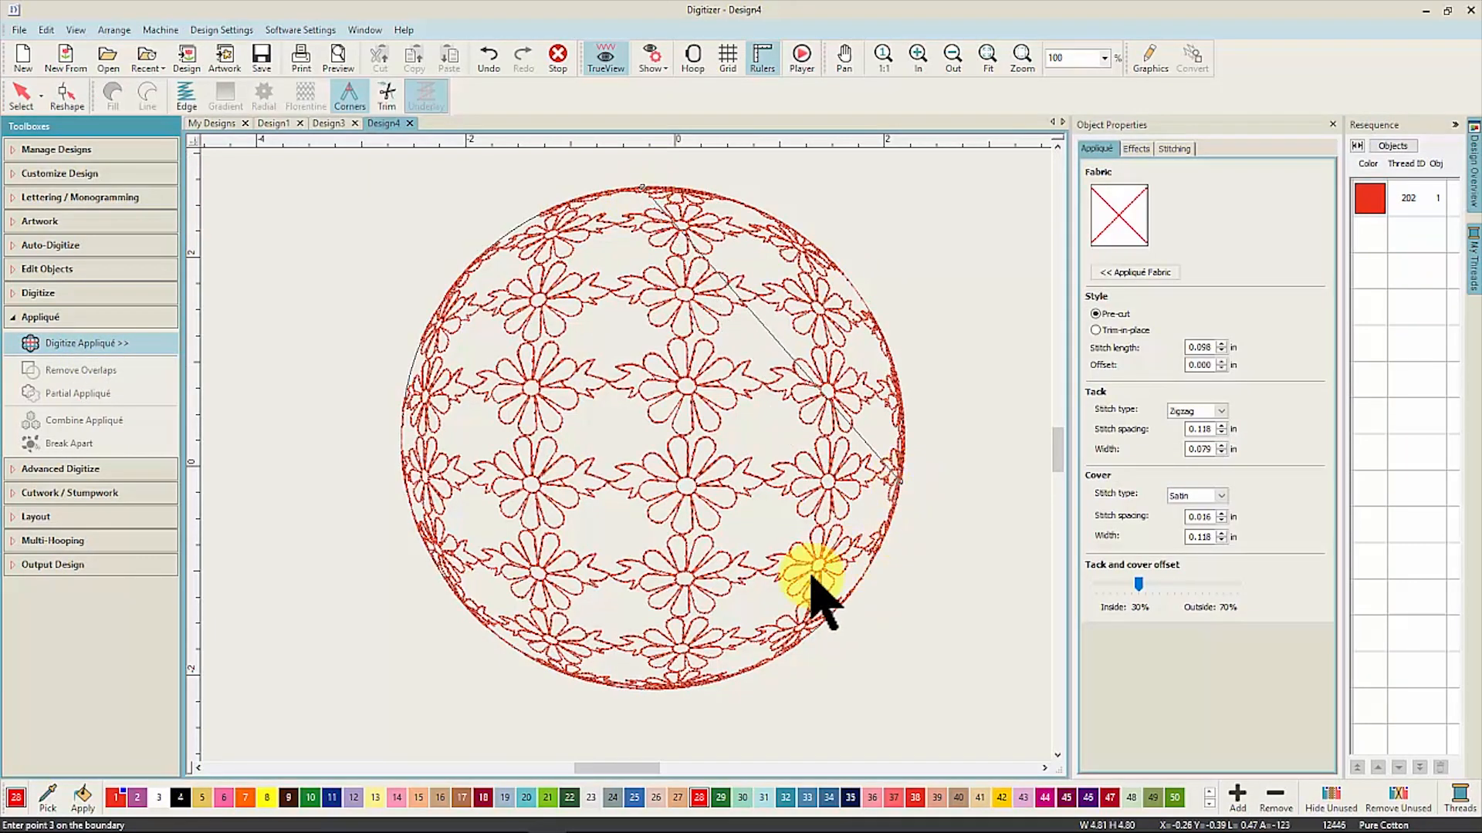
{"action": "left_click", "coordinate": [631, 677]}
{"action": "left_click", "coordinate": [600, 533]}
{"action": "key", "text": "Return"}
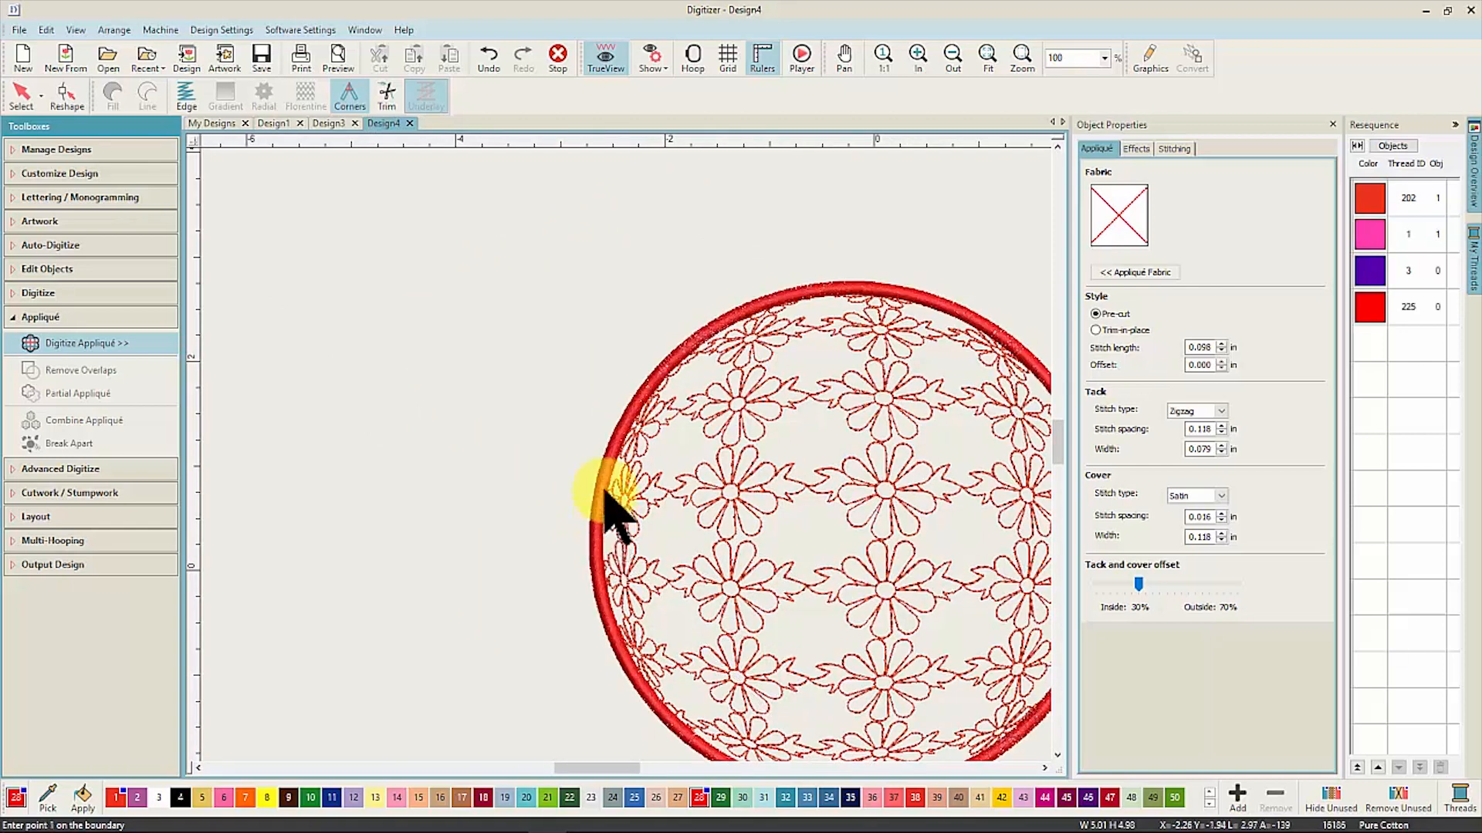
Step: Delete the motif-filled circle and select the appliqué ring
{"action": "left_click", "coordinate": [1370, 193]}
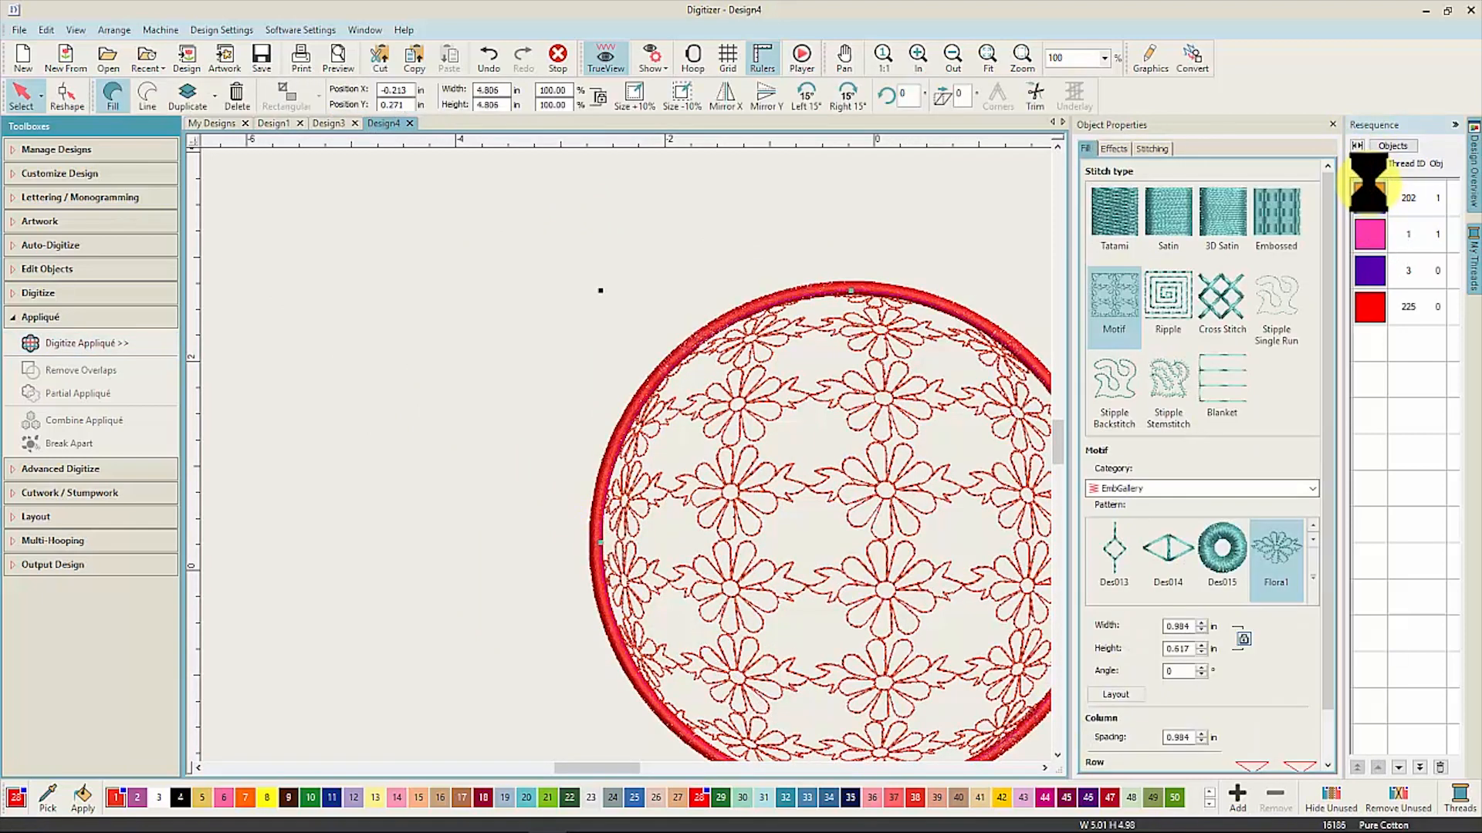
{"action": "key", "text": "ctrl+z"}
{"action": "left_click", "coordinate": [849, 273]}
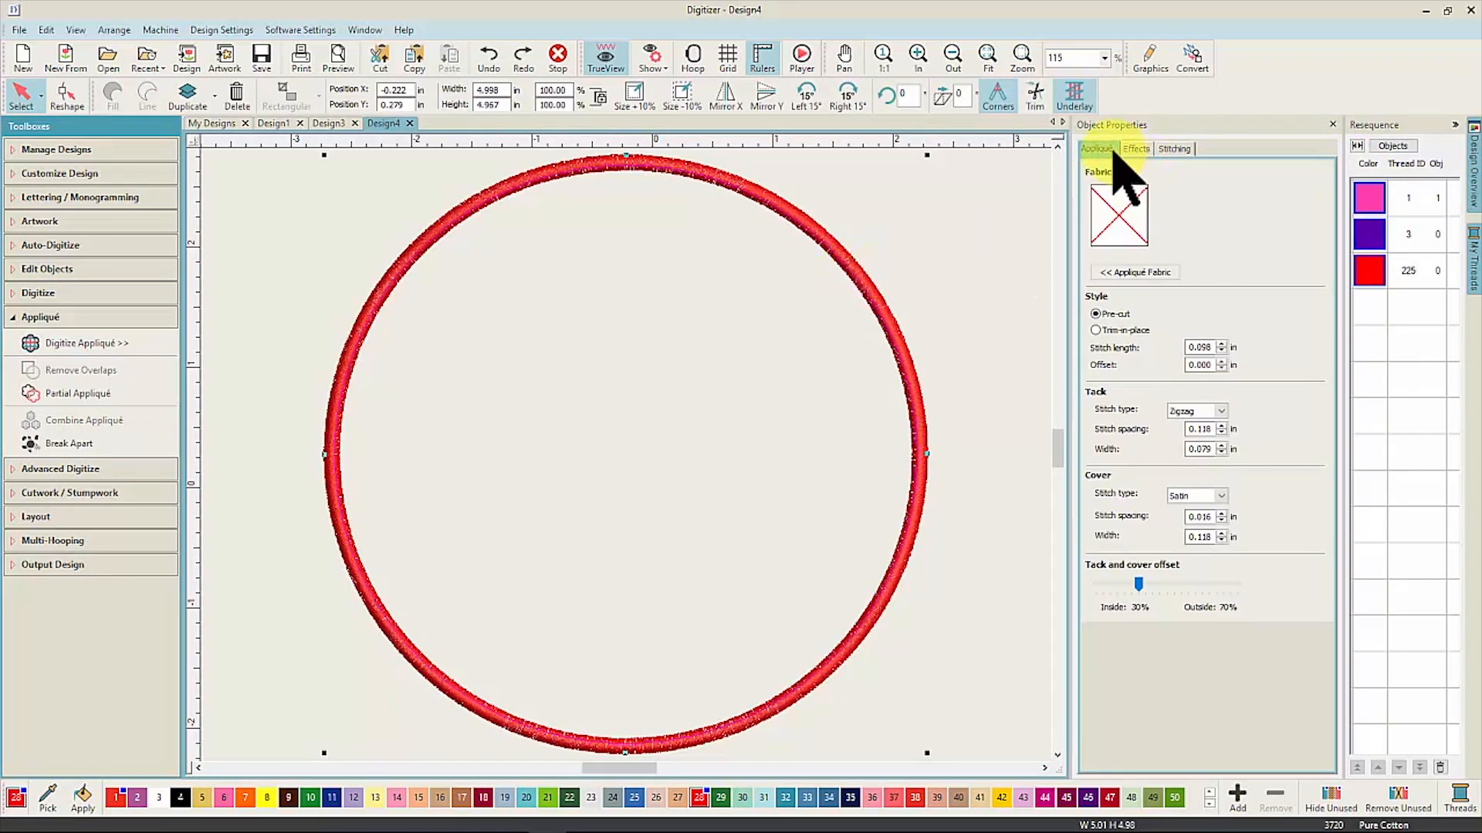
Step: Fill the appliqué circle with the custom fabric 1267-12.jpg from the Benartex Flora Rosa collection
{"action": "left_click", "coordinate": [1145, 272]}
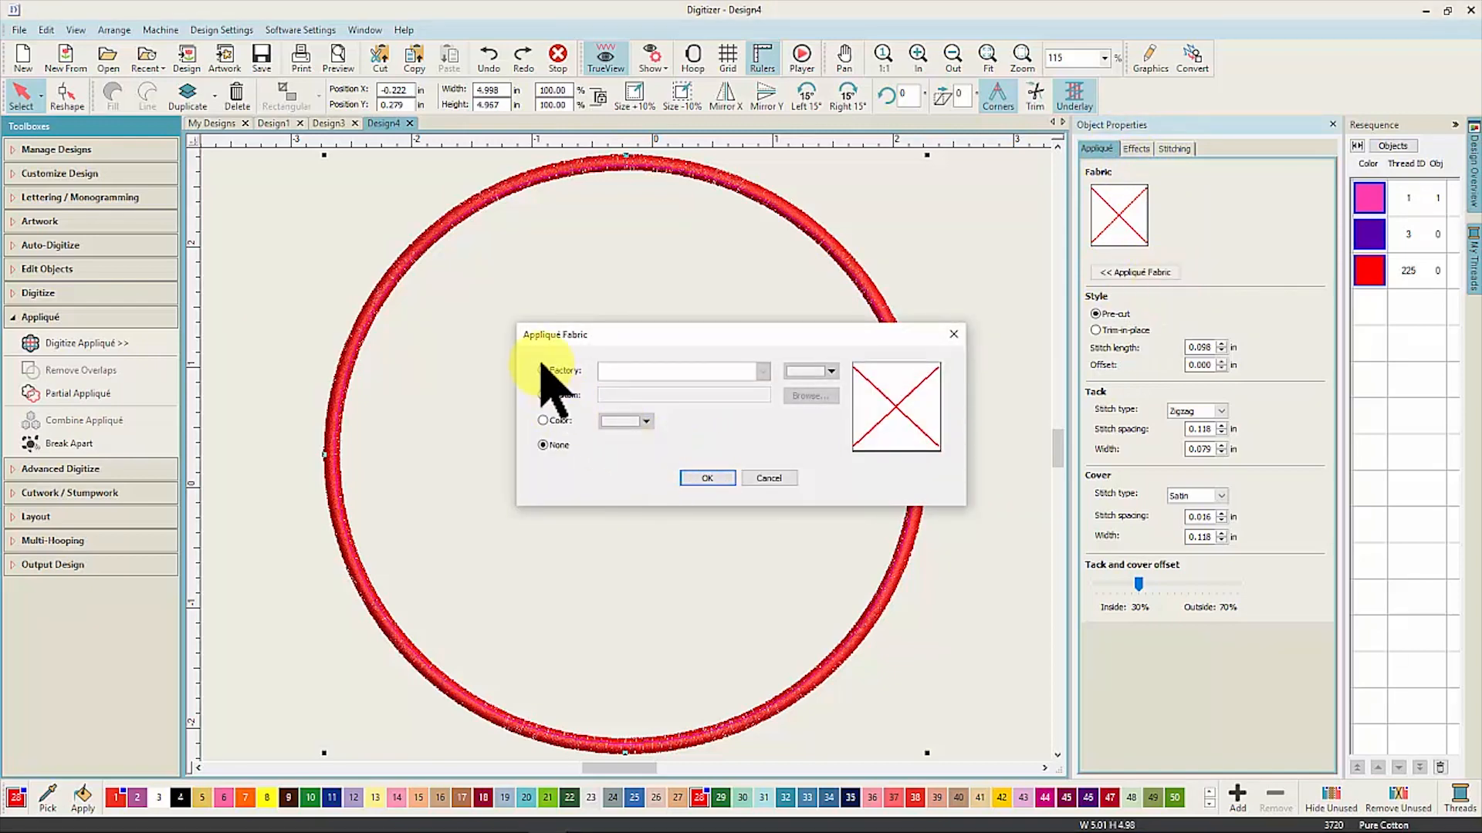
{"action": "left_click", "coordinate": [543, 394]}
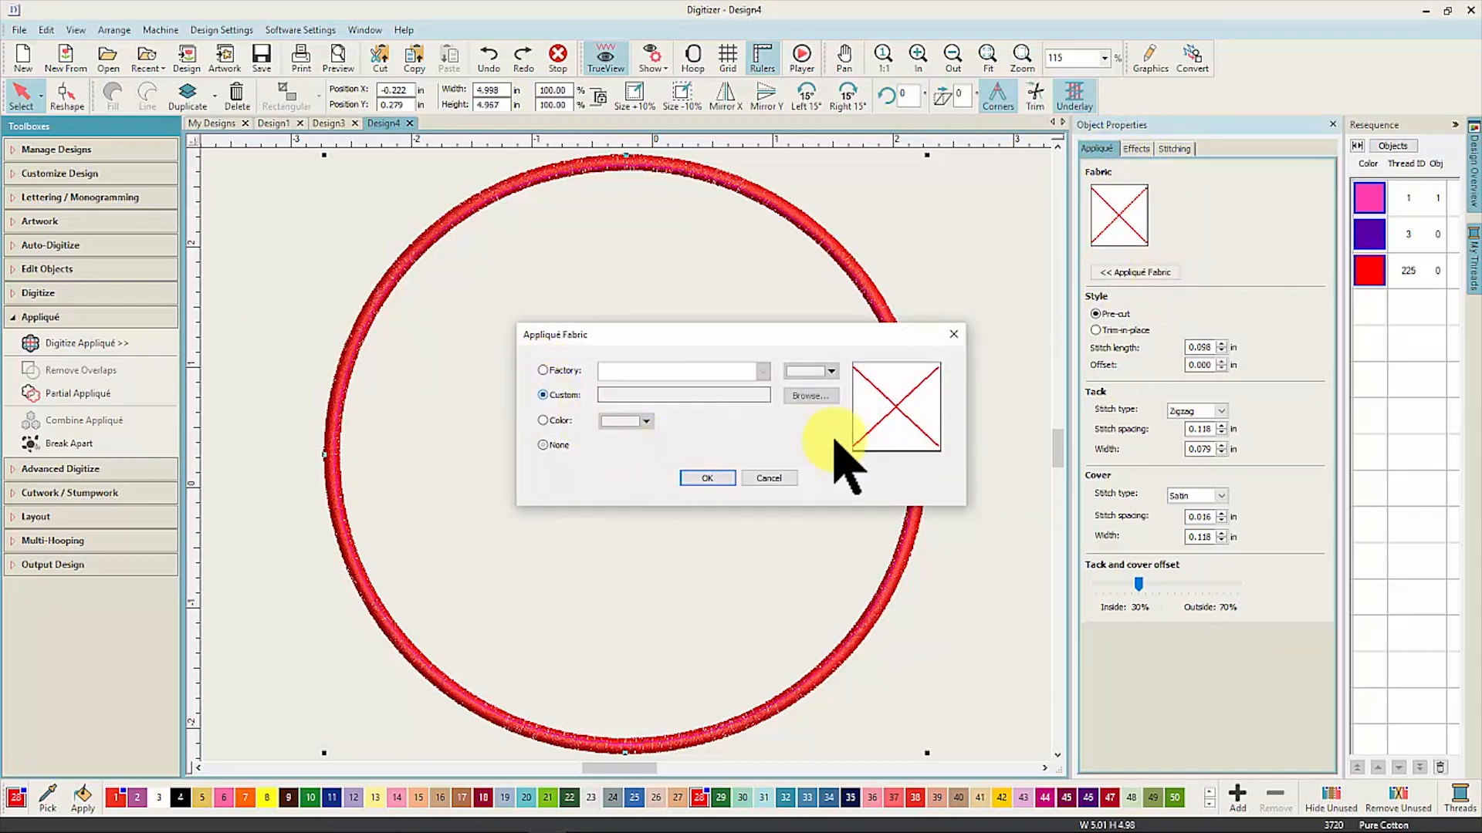
{"action": "left_click", "coordinate": [828, 398]}
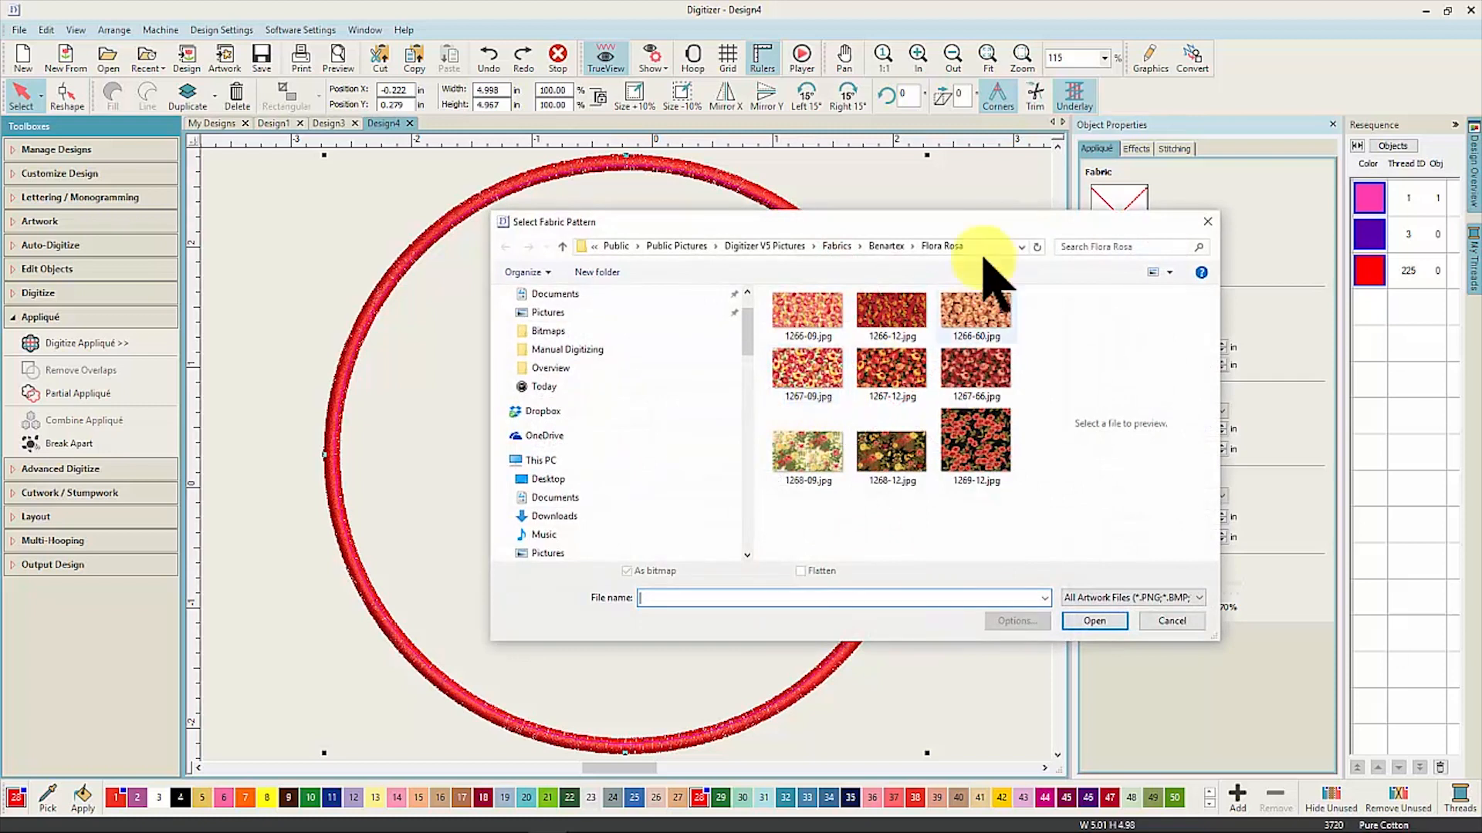
{"action": "left_click", "coordinate": [836, 248]}
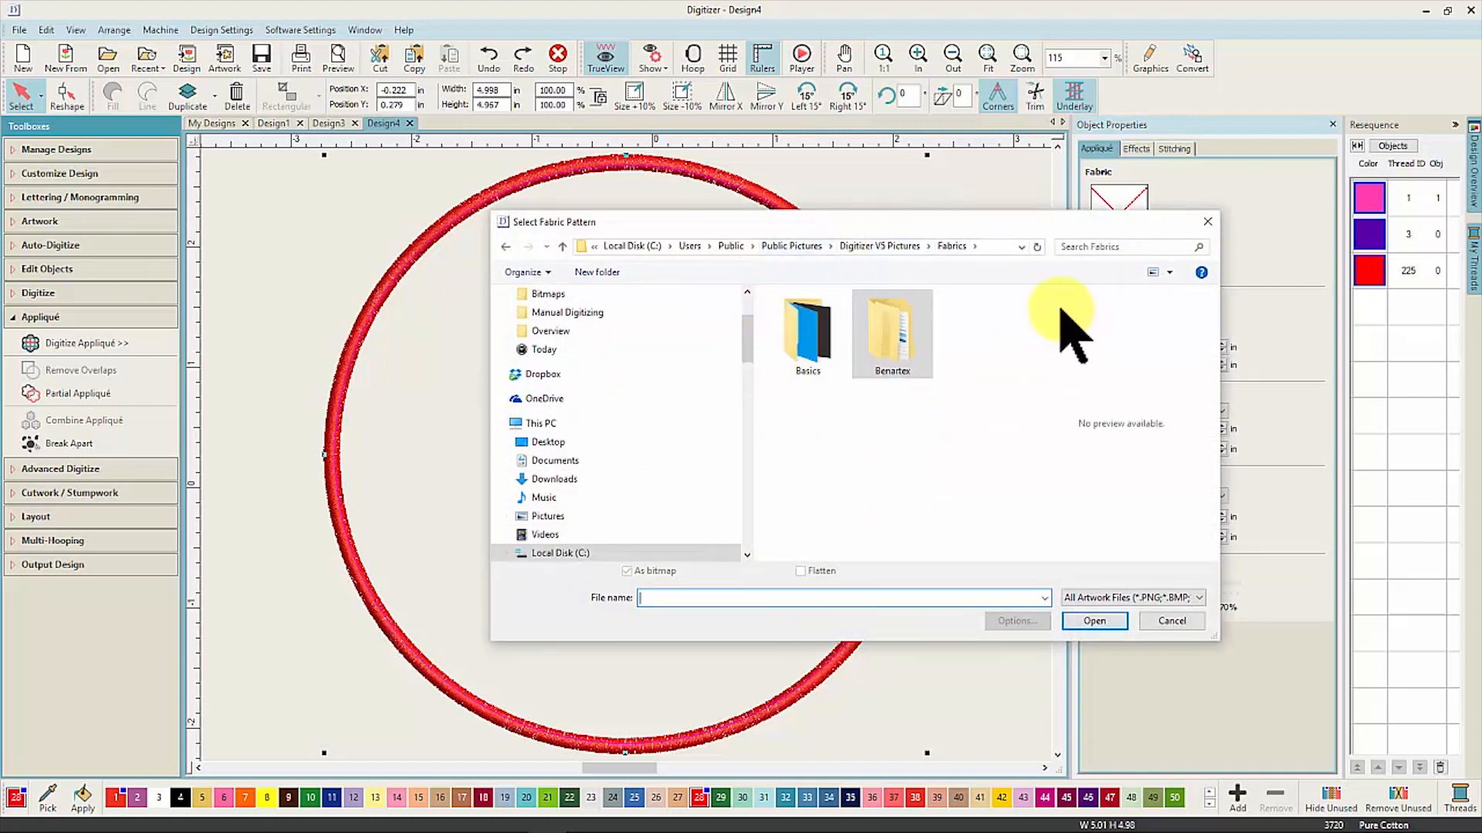
{"action": "double_click", "coordinate": [893, 331]}
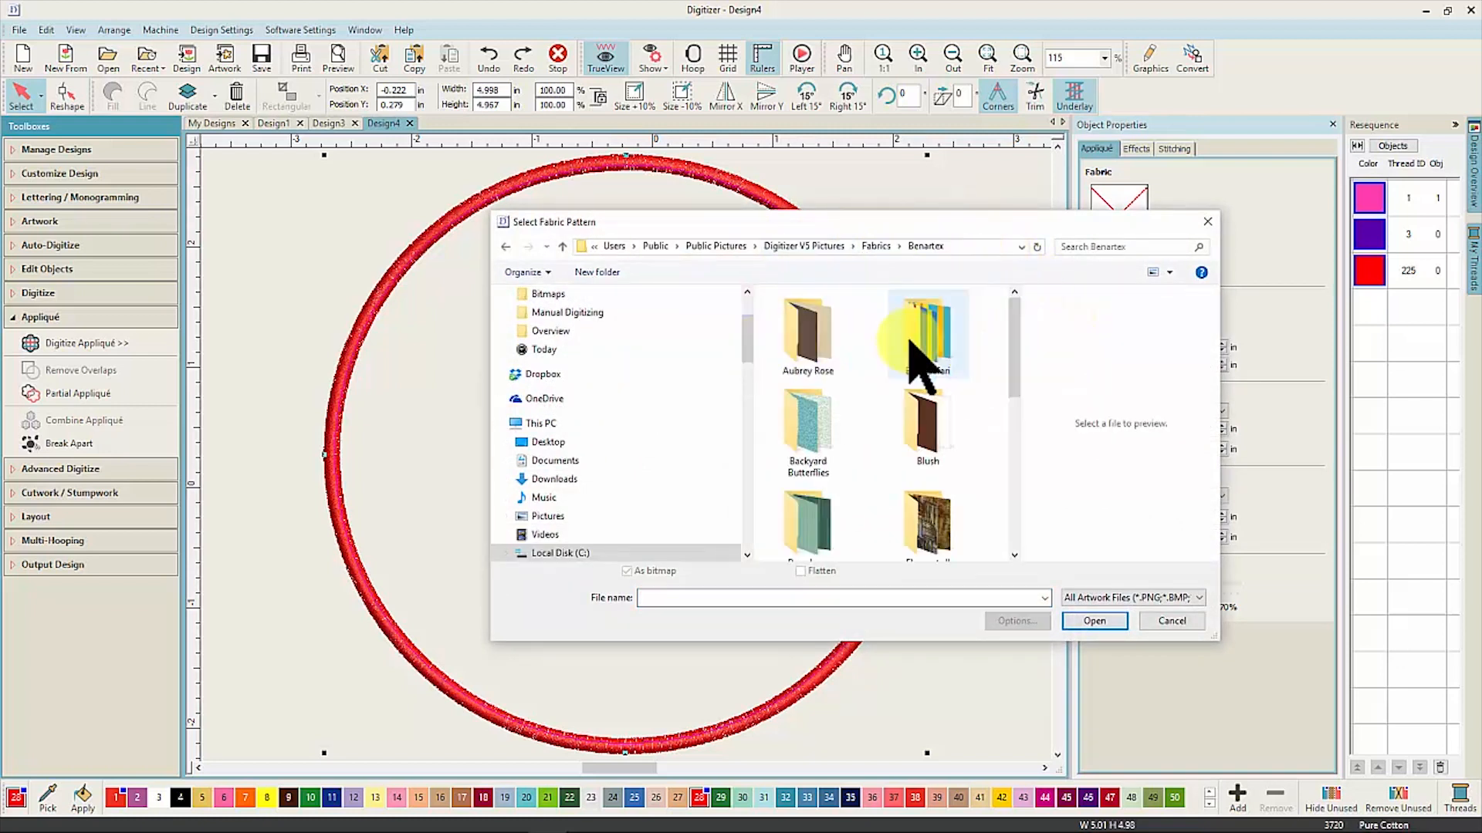
{"action": "left_click_drag", "start_coordinate": [1015, 373], "coordinate": [1012, 457]}
{"action": "double_click", "coordinate": [835, 392]}
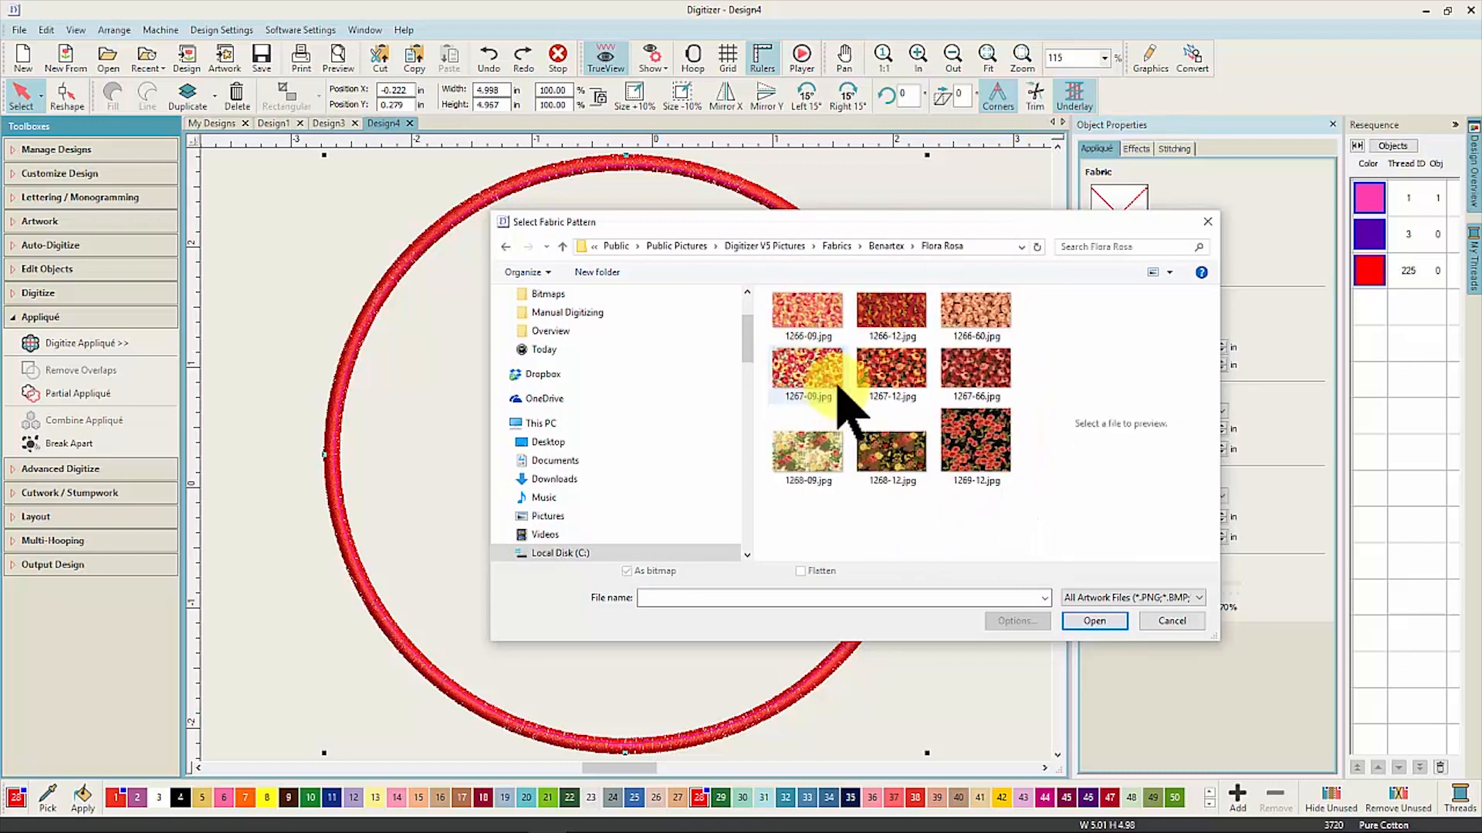
{"action": "left_click", "coordinate": [903, 371]}
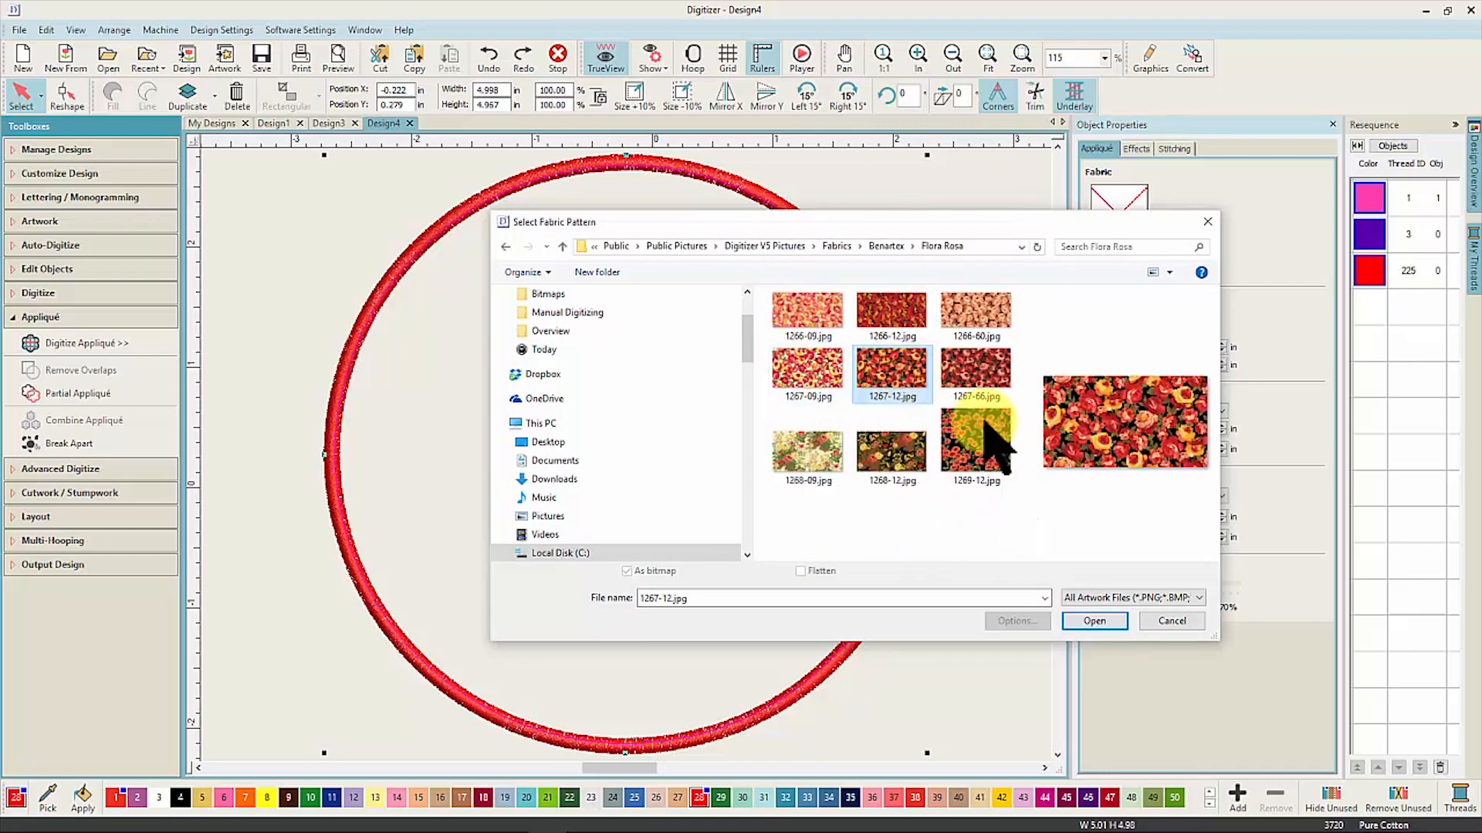
{"action": "left_click", "coordinate": [1108, 618]}
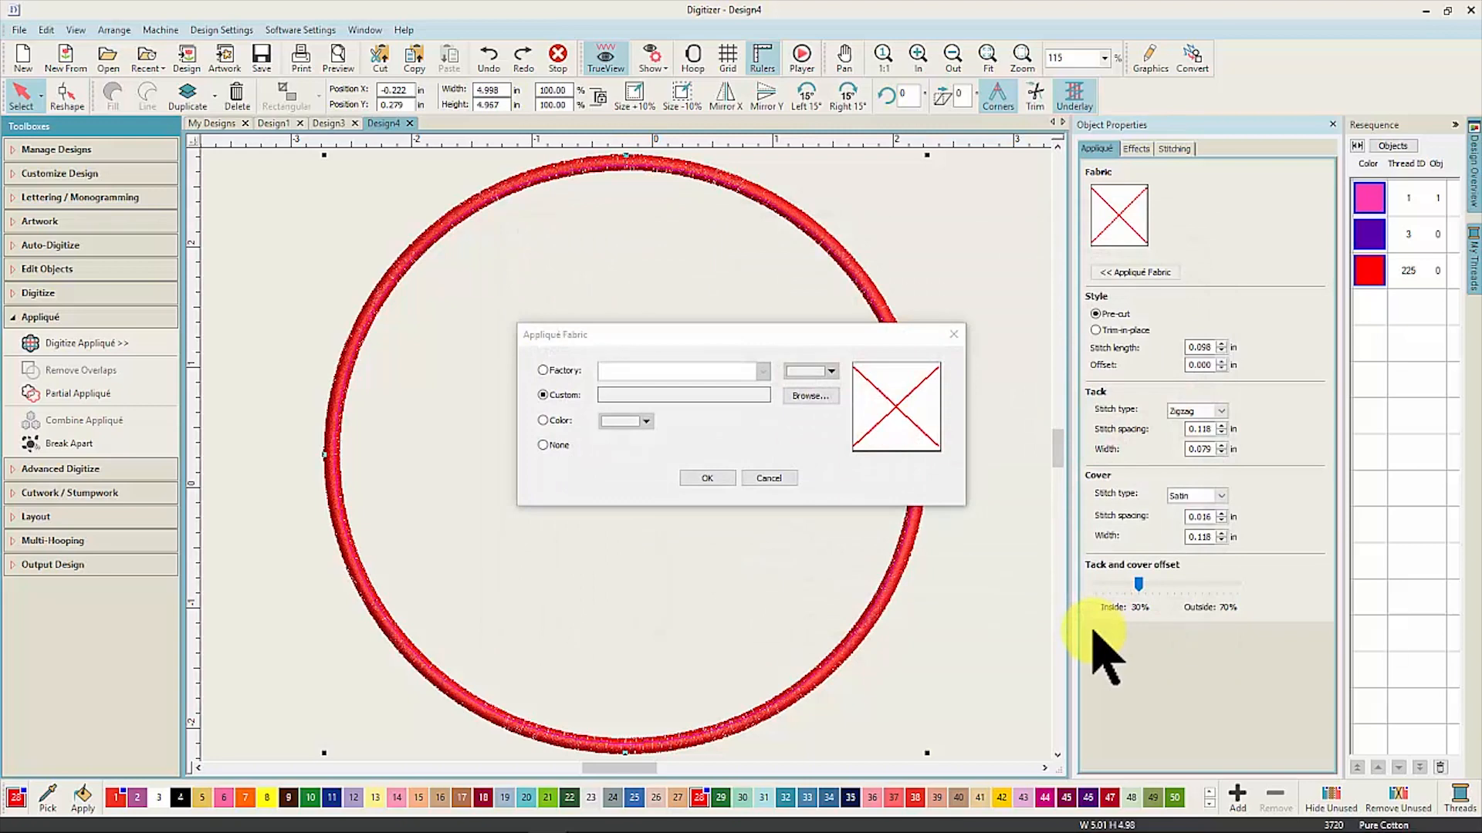
{"action": "left_click", "coordinate": [710, 480]}
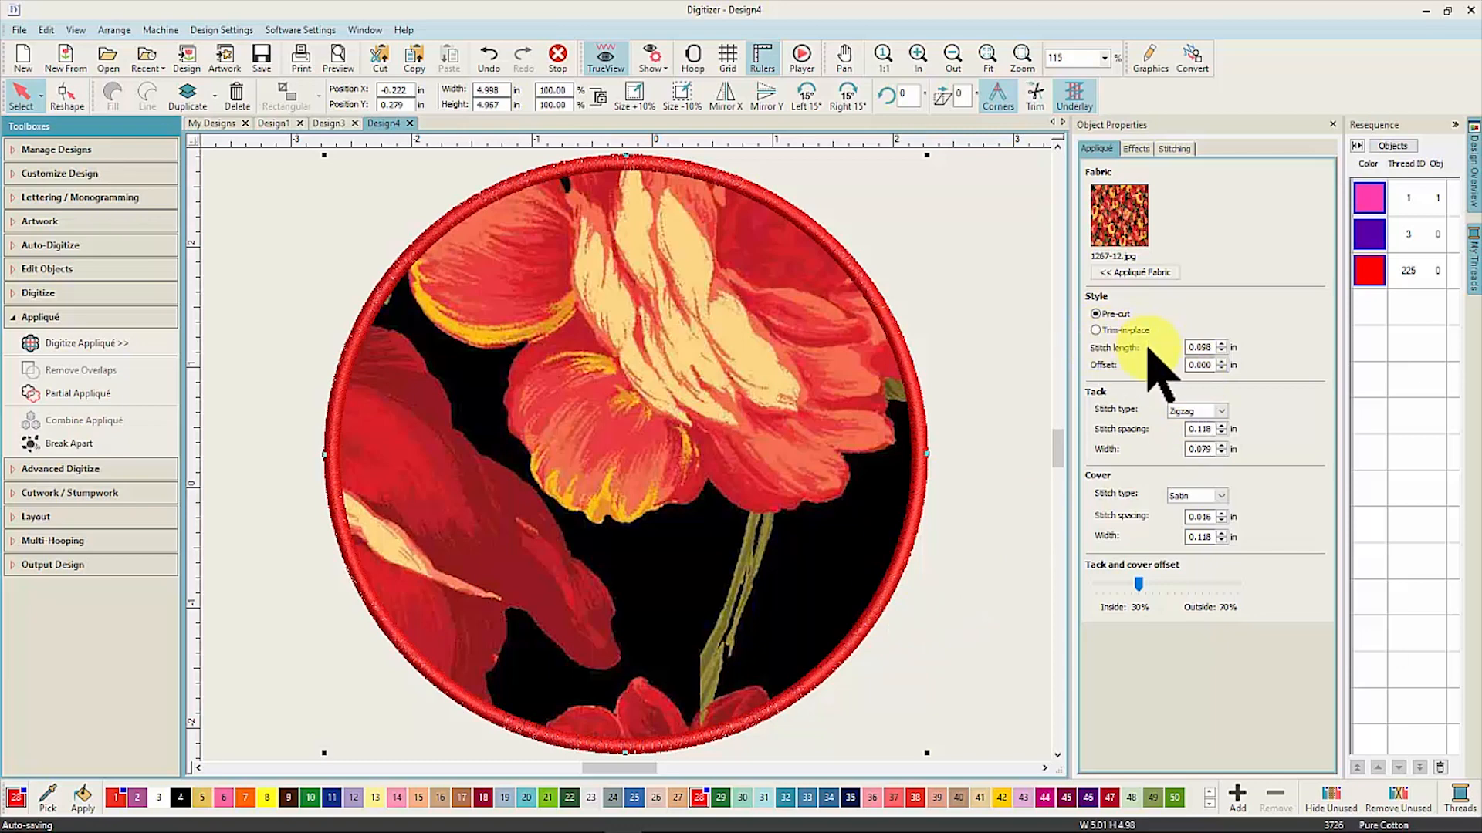
Step: Choose the Zigzag tack stitch for the appliqué circle and place a copy of it beside the original, on its right
{"action": "left_click", "coordinate": [1219, 410]}
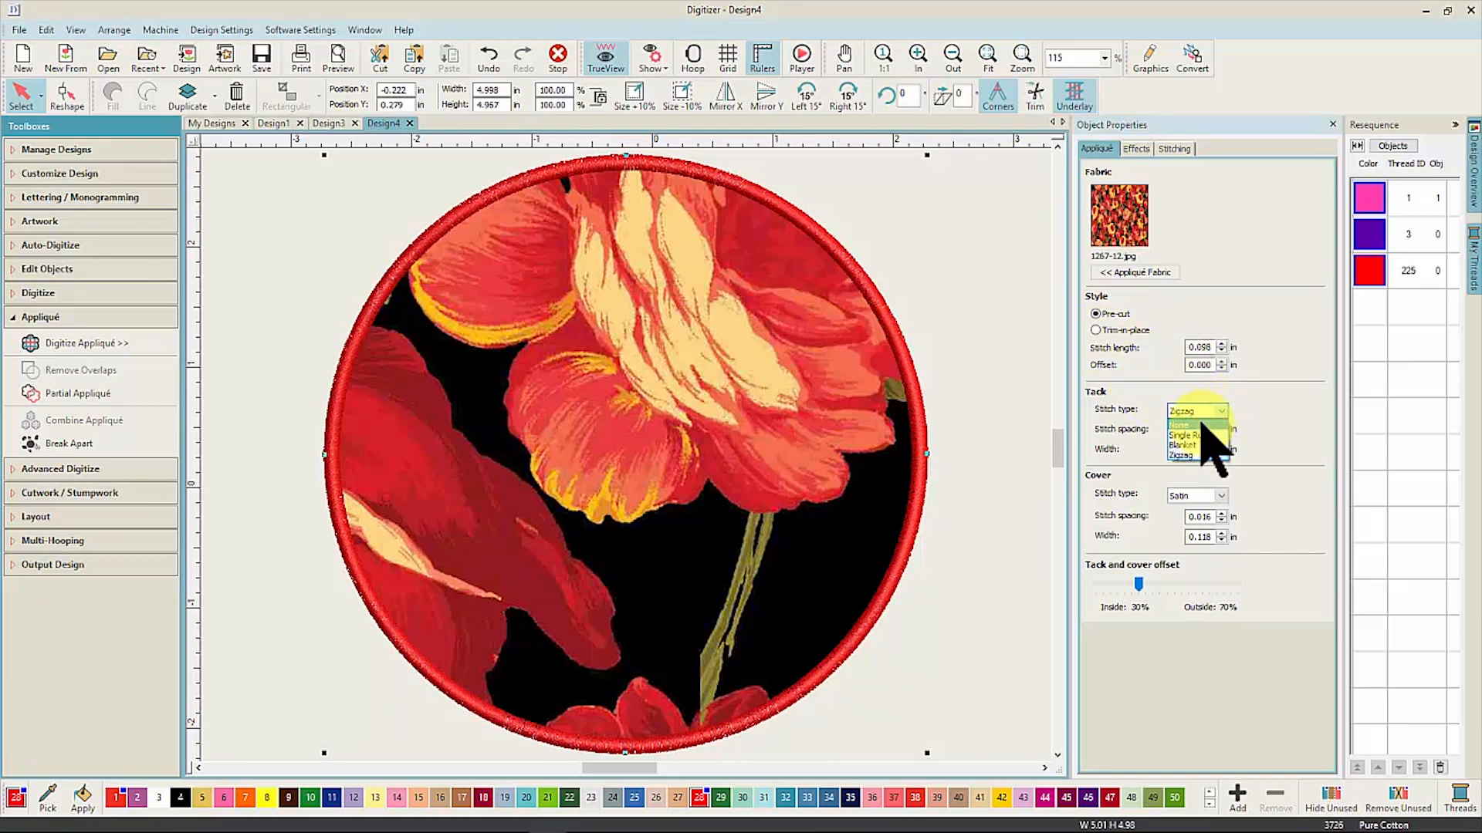
{"action": "left_click", "coordinate": [1216, 456]}
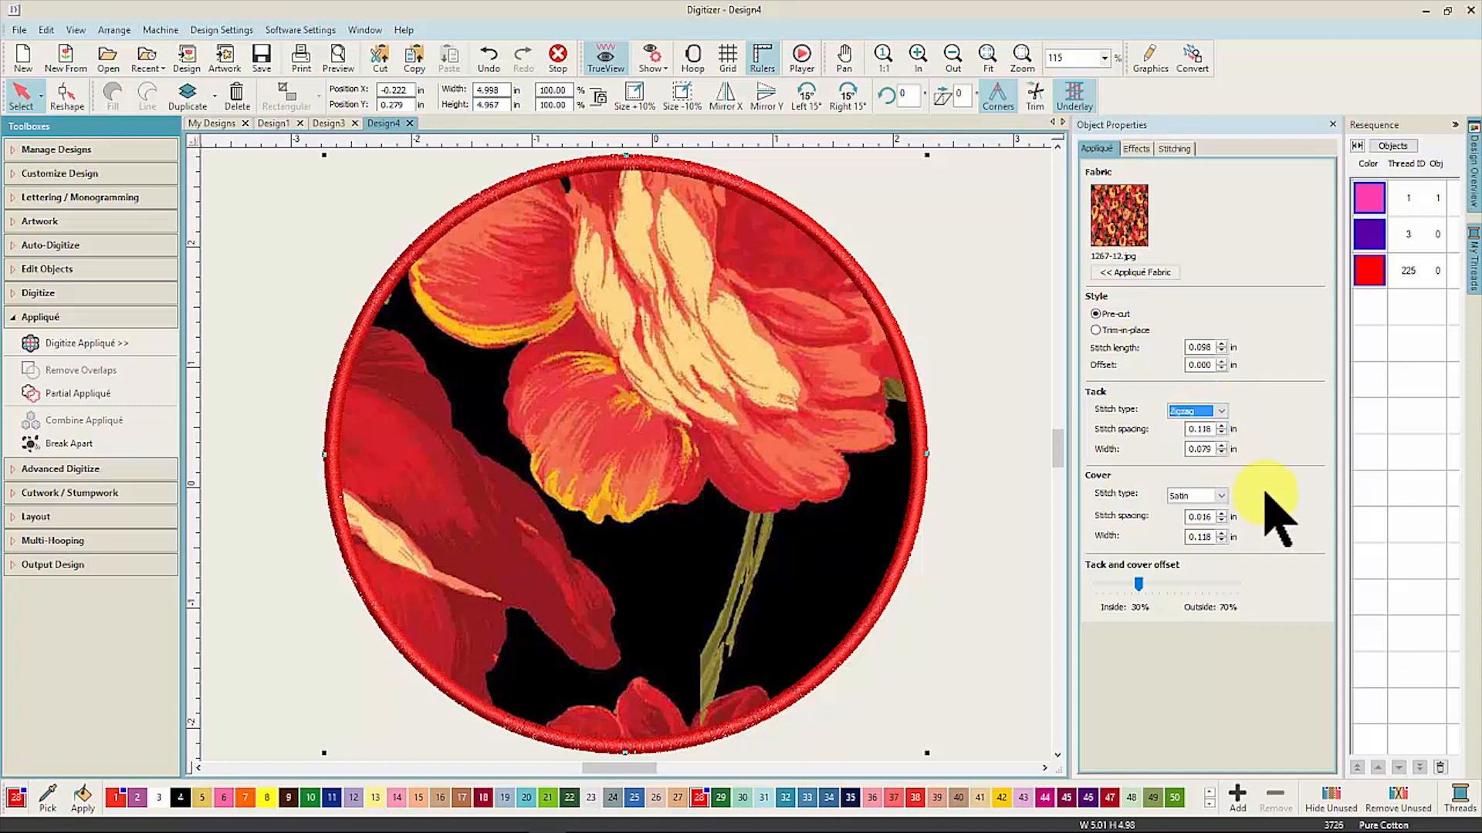
{"action": "left_click", "coordinate": [952, 58]}
{"action": "left_click", "coordinate": [698, 363]}
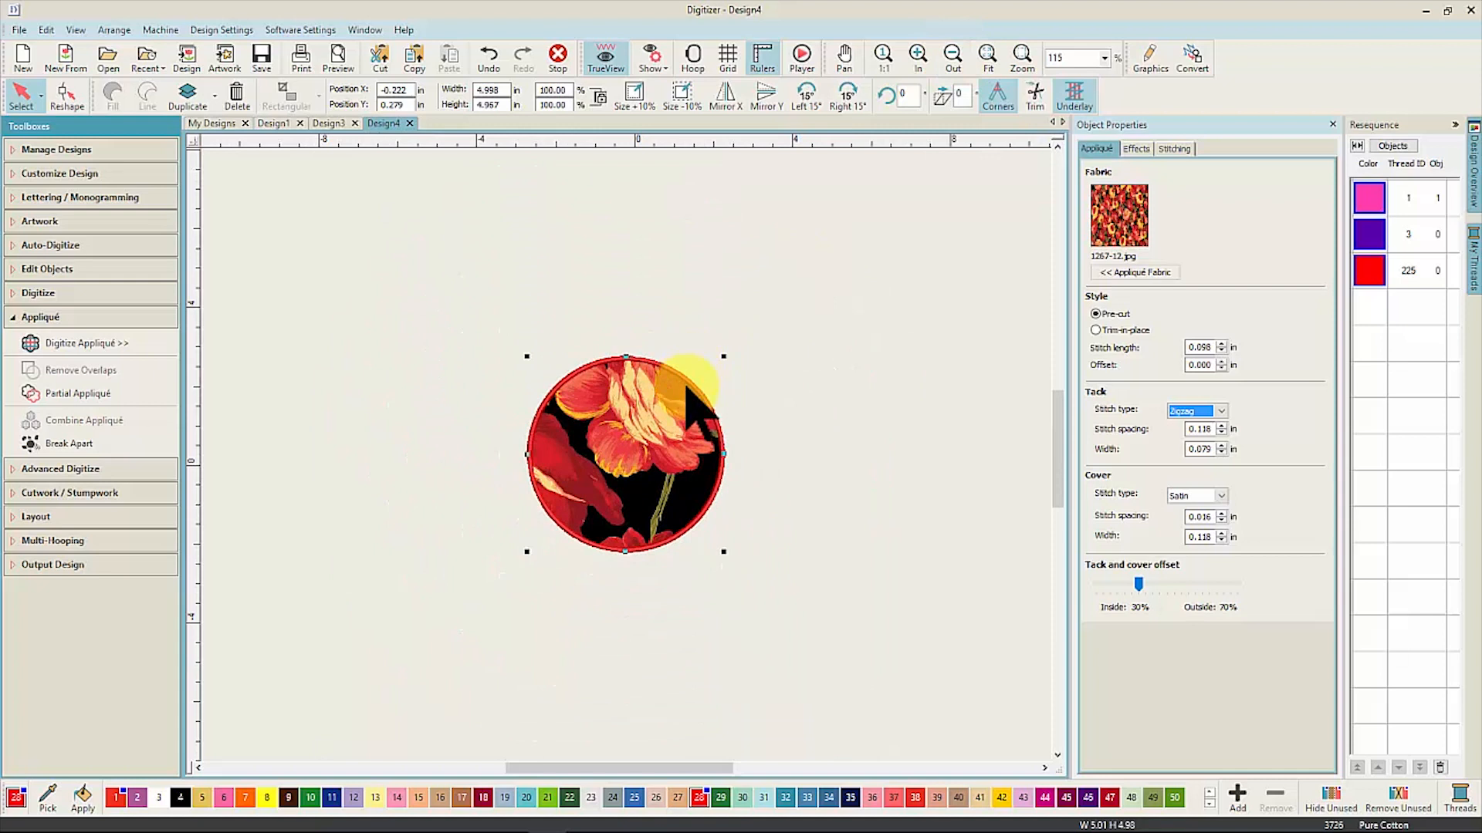
{"action": "left_click_drag", "start_coordinate": [672, 447], "coordinate": [898, 462]}
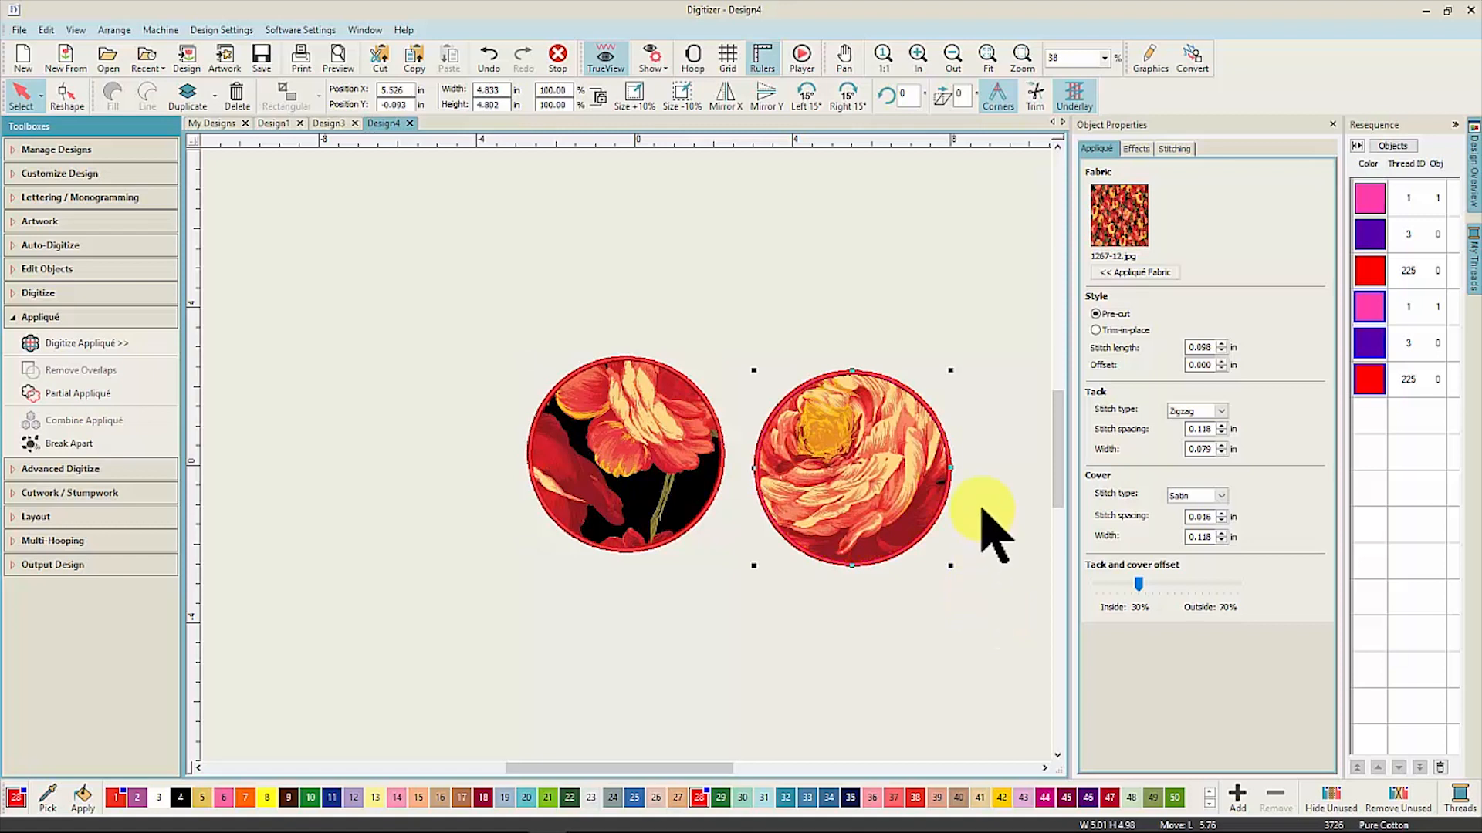
Step: Set the copied circle's tack stitch to None, its cover stitch to Blanket, and the offset to 65% inside and 35% outside
{"action": "left_click", "coordinate": [1220, 409]}
{"action": "left_click", "coordinate": [1204, 421]}
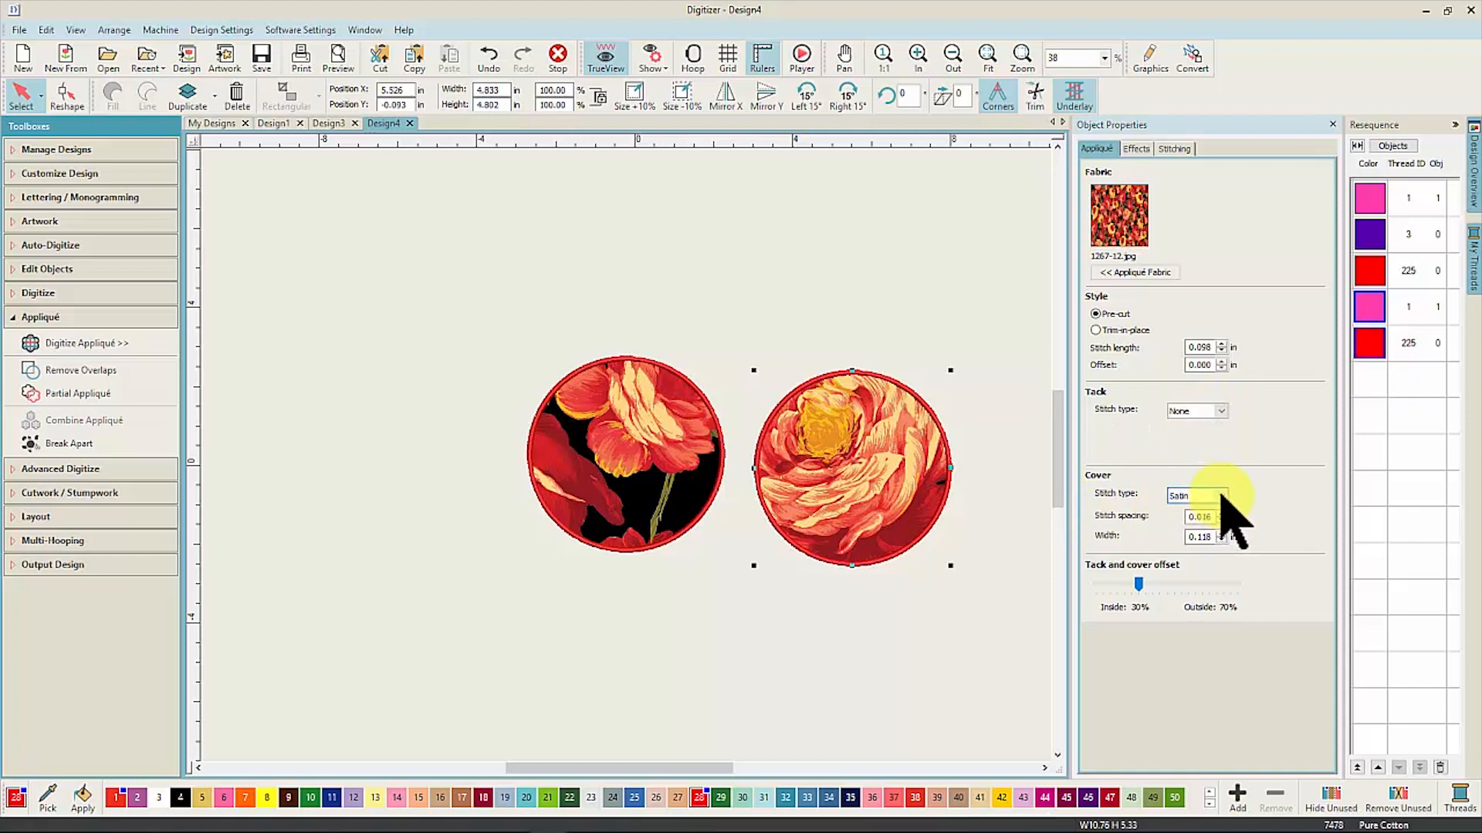
{"action": "left_click", "coordinate": [1200, 520]}
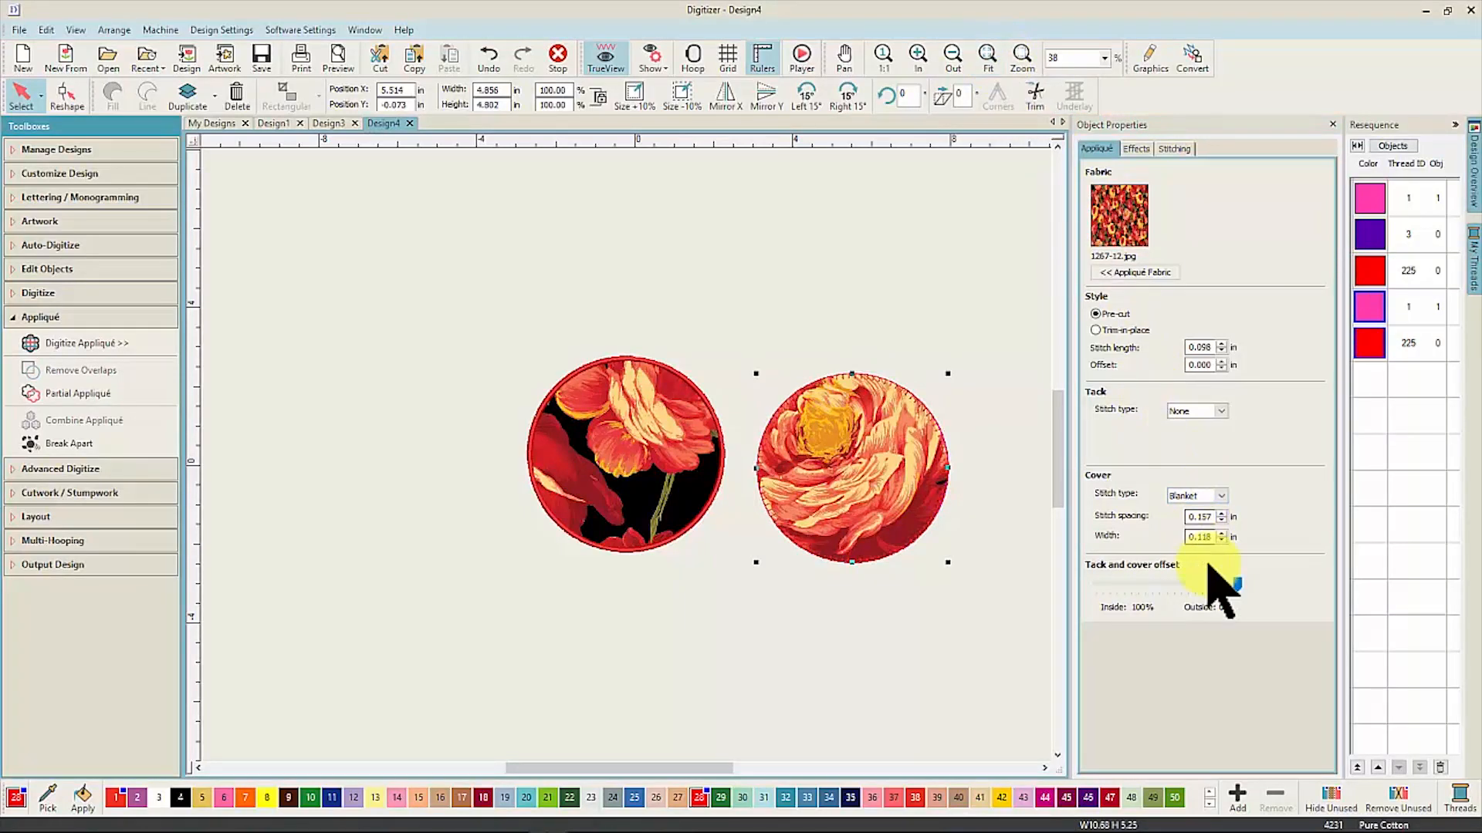
{"action": "left_click_drag", "start_coordinate": [1236, 584], "coordinate": [1189, 582]}
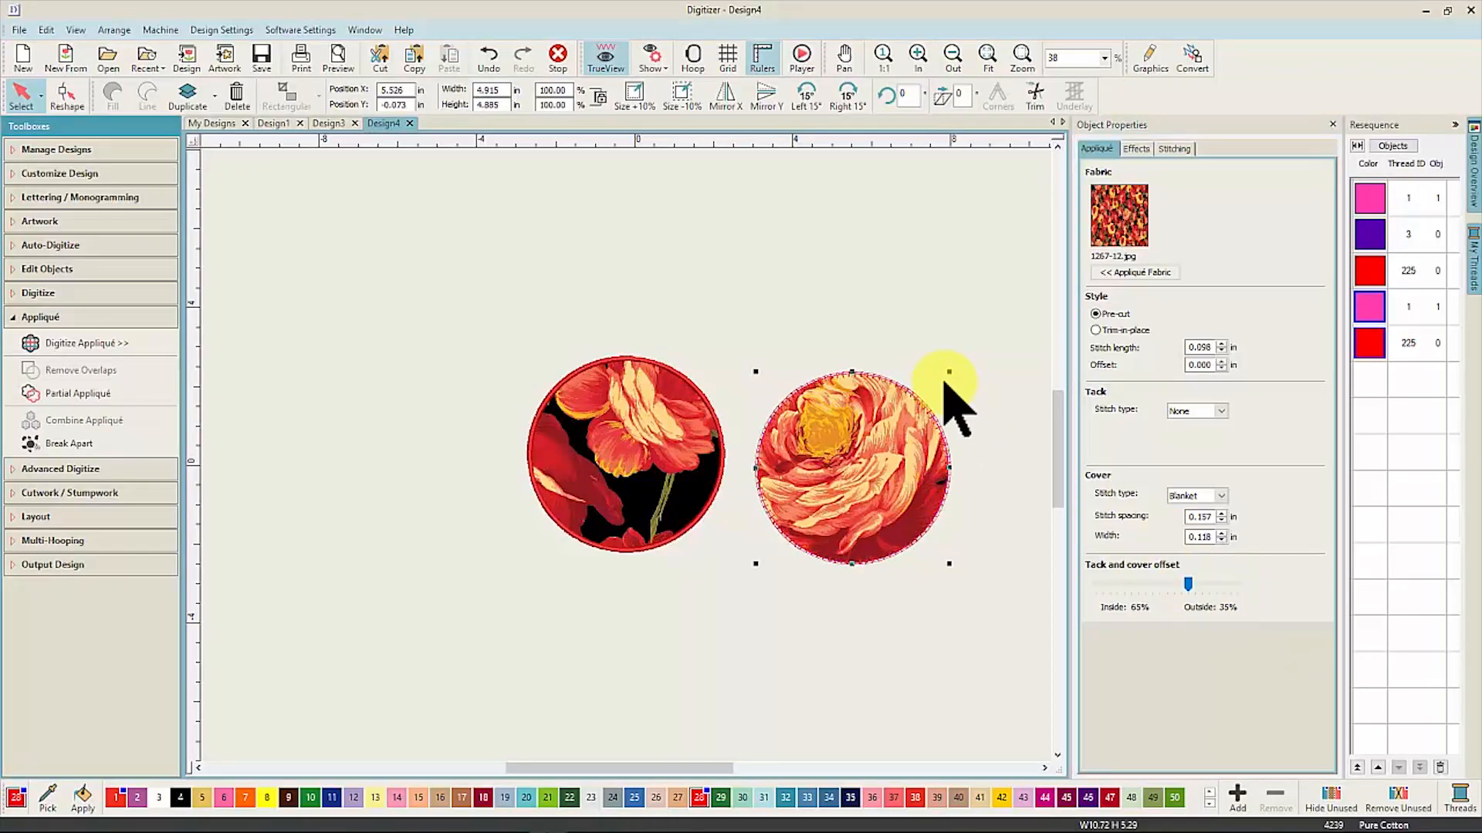
Step: Examine the blanket stitching on the copied circle and move the copy so it overlaps the original's right edge
{"action": "left_click", "coordinate": [1020, 58]}
{"action": "left_click_drag", "start_coordinate": [771, 354], "coordinate": [920, 415]}
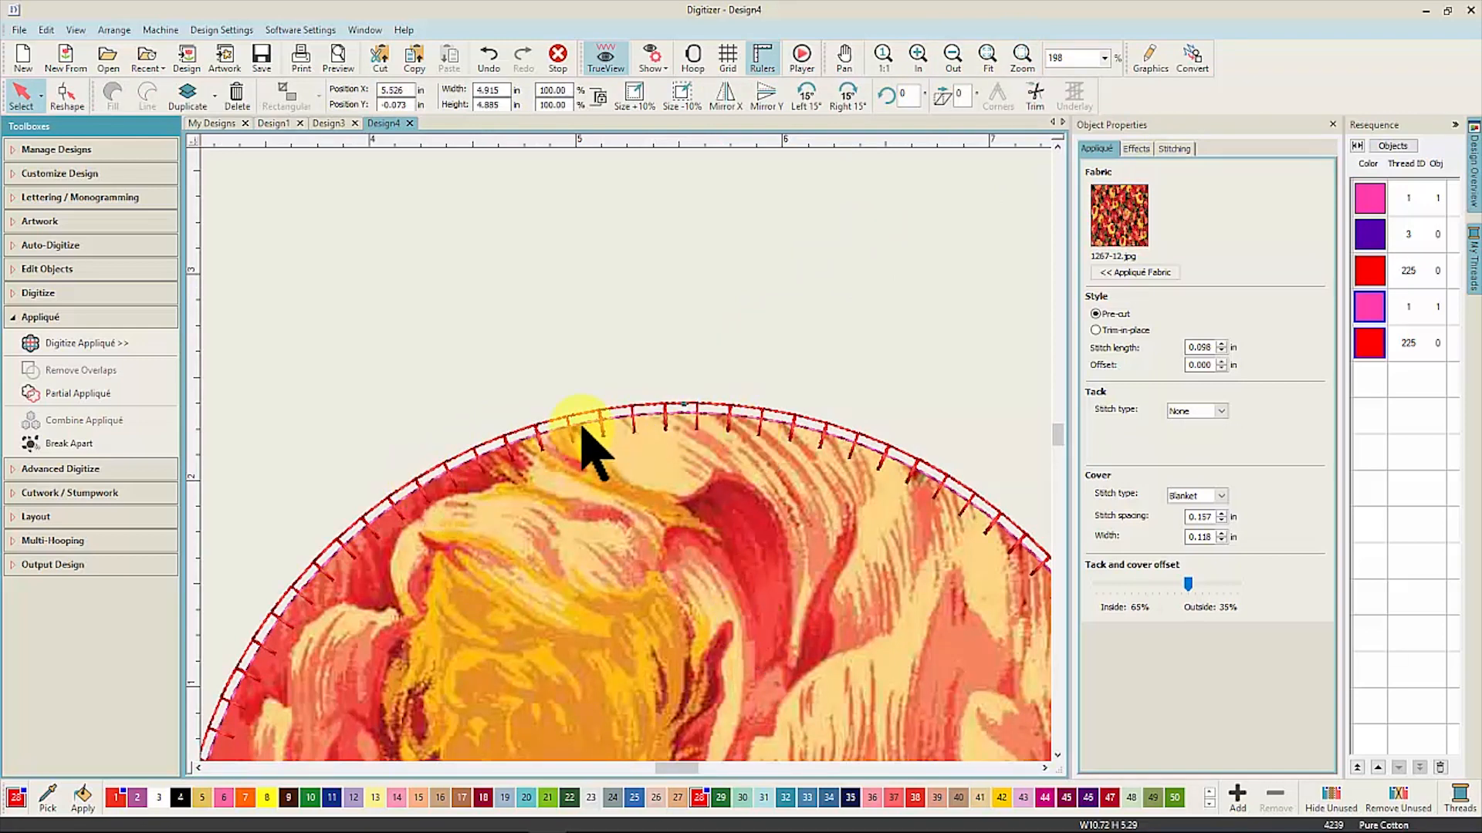
{"action": "left_click", "coordinate": [987, 69]}
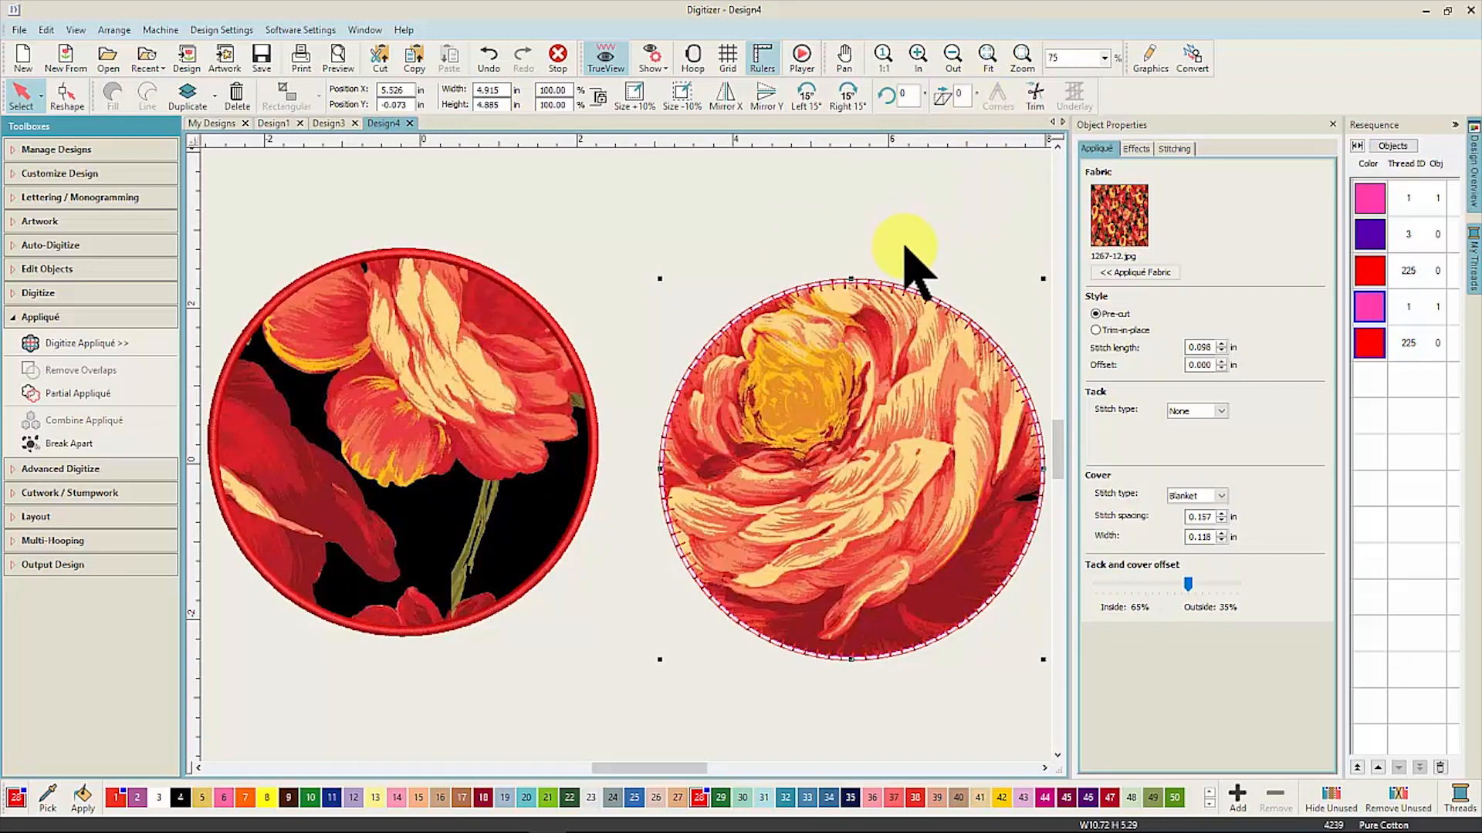
{"action": "left_click_drag", "start_coordinate": [936, 331], "coordinate": [768, 290]}
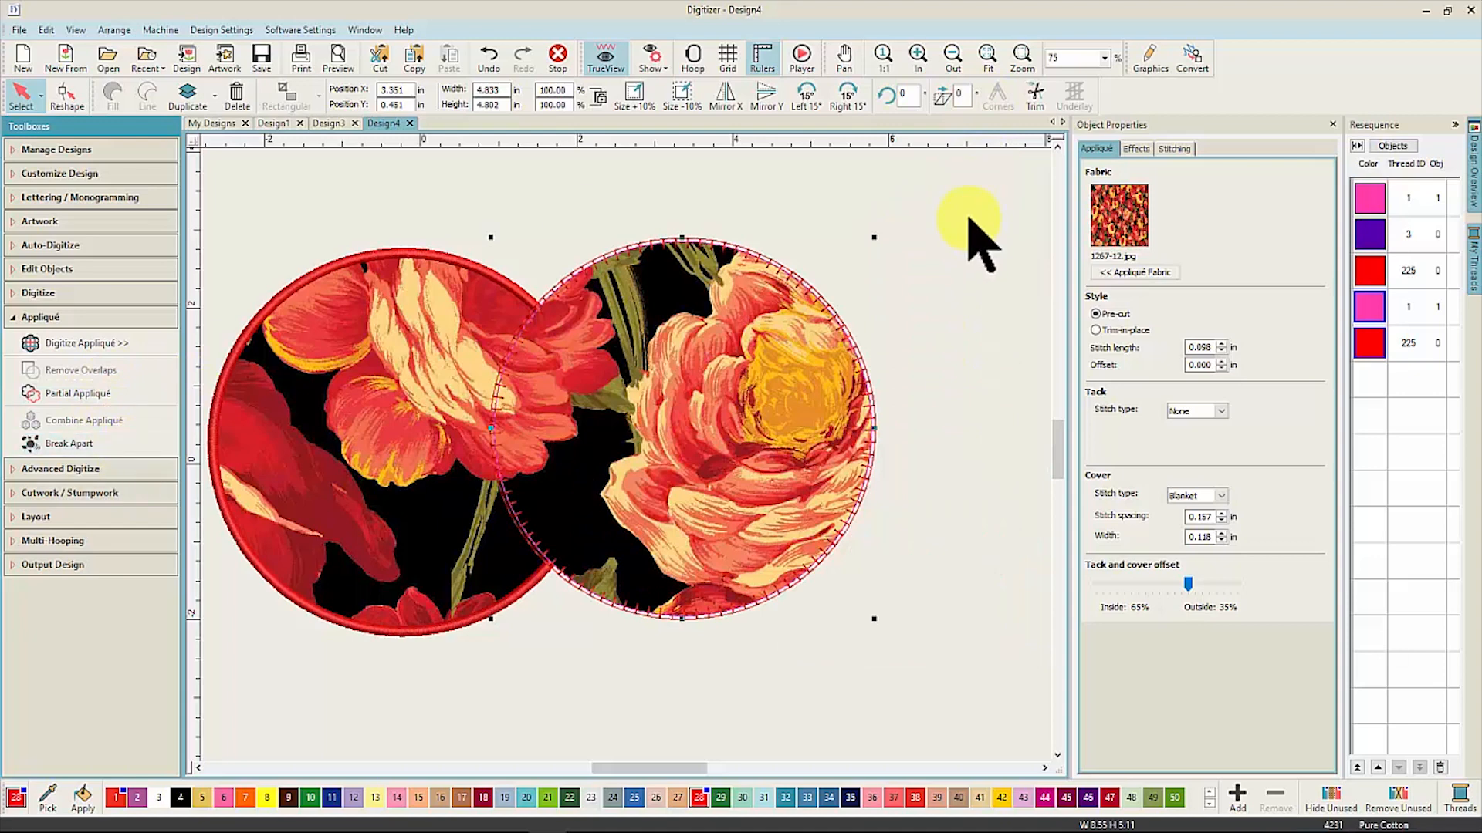
Step: Apply Partial Appliqué to both overlapping circles, move the copy aside to inspect the trimmed edge, and undo that move
{"action": "key", "text": "ctrl+a"}
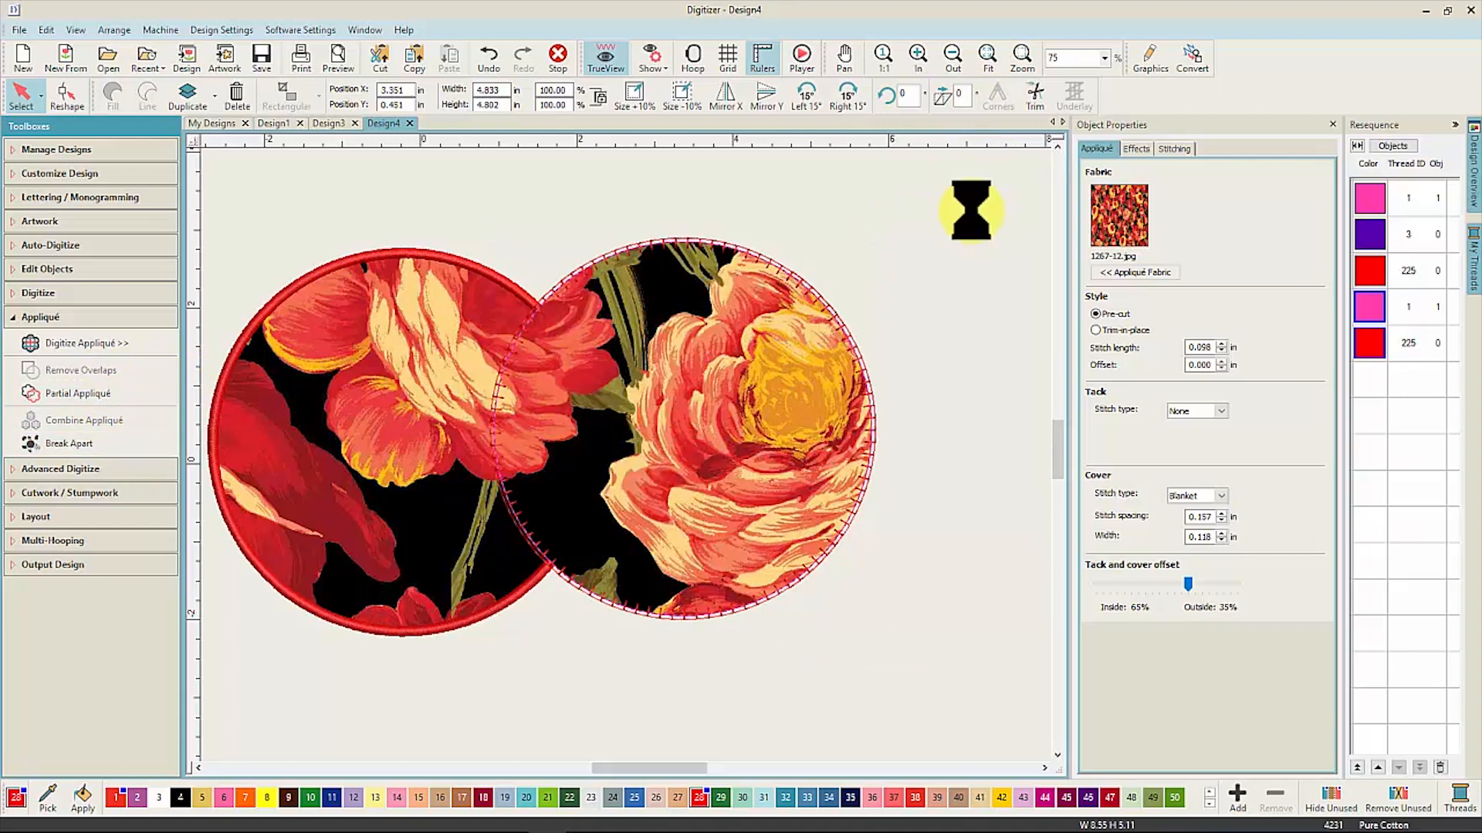
{"action": "left_click", "coordinate": [145, 393]}
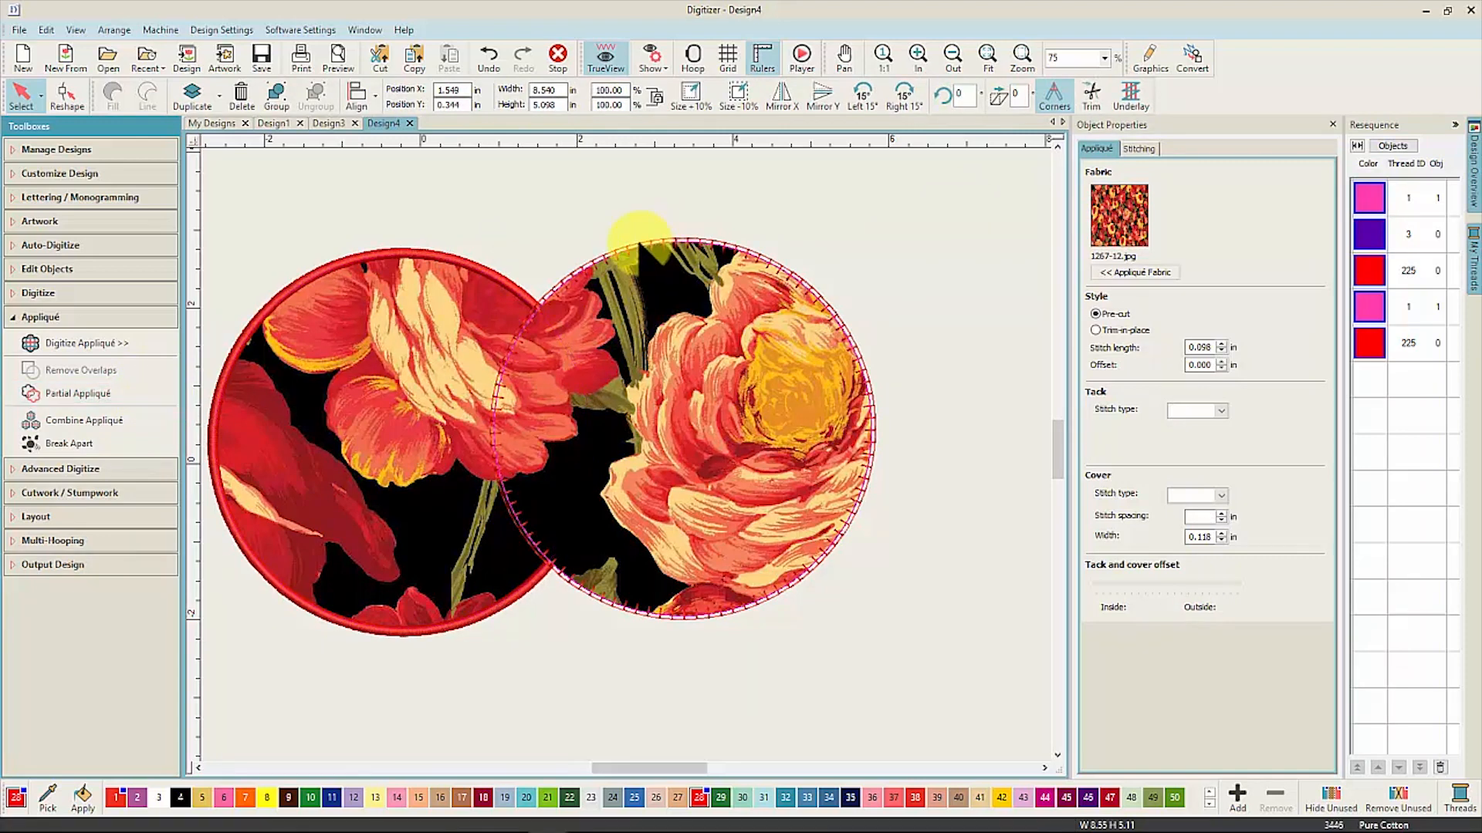
{"action": "left_click", "coordinate": [639, 239]}
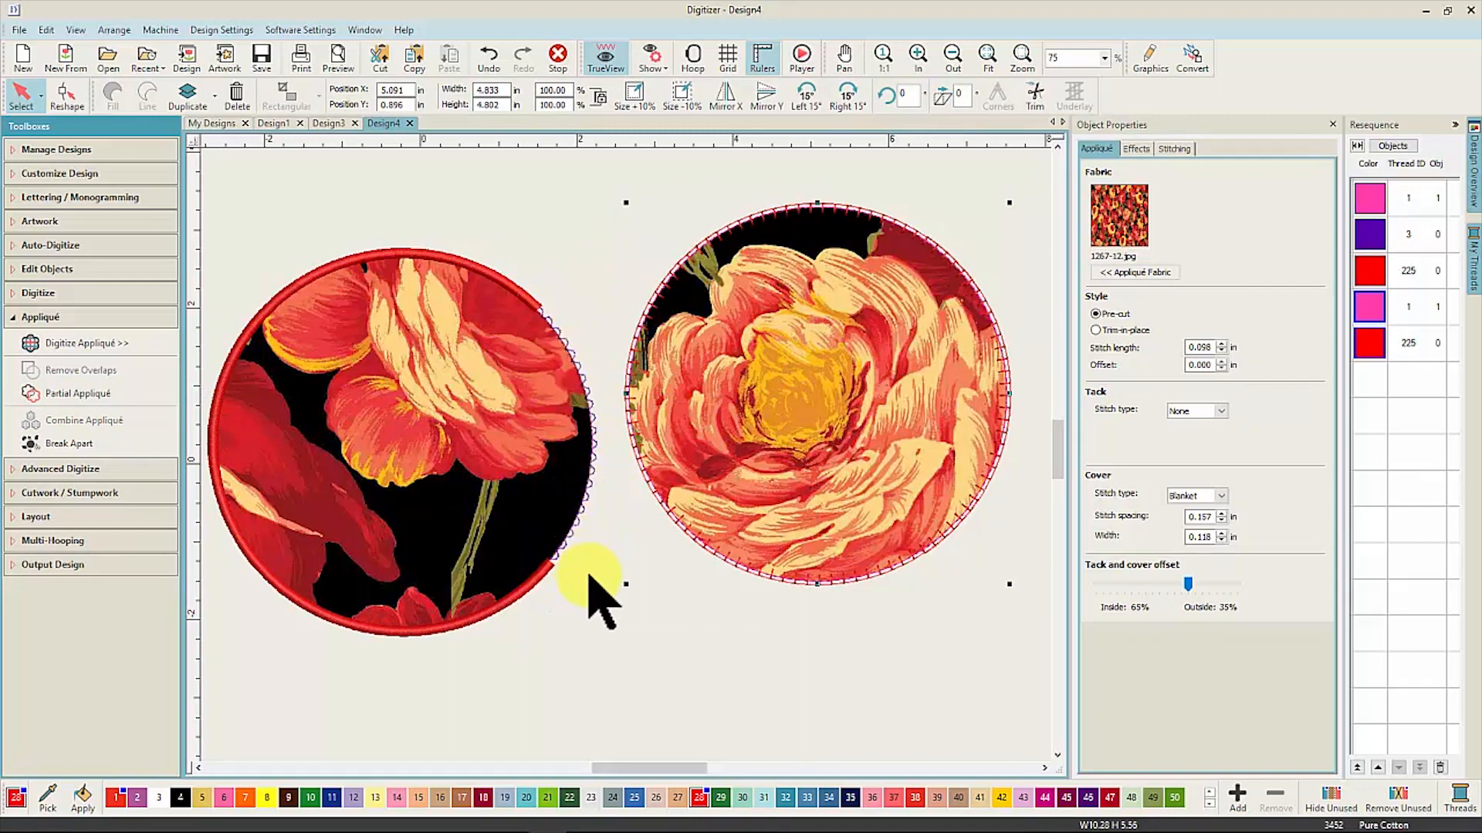
{"action": "left_click", "coordinate": [489, 58]}
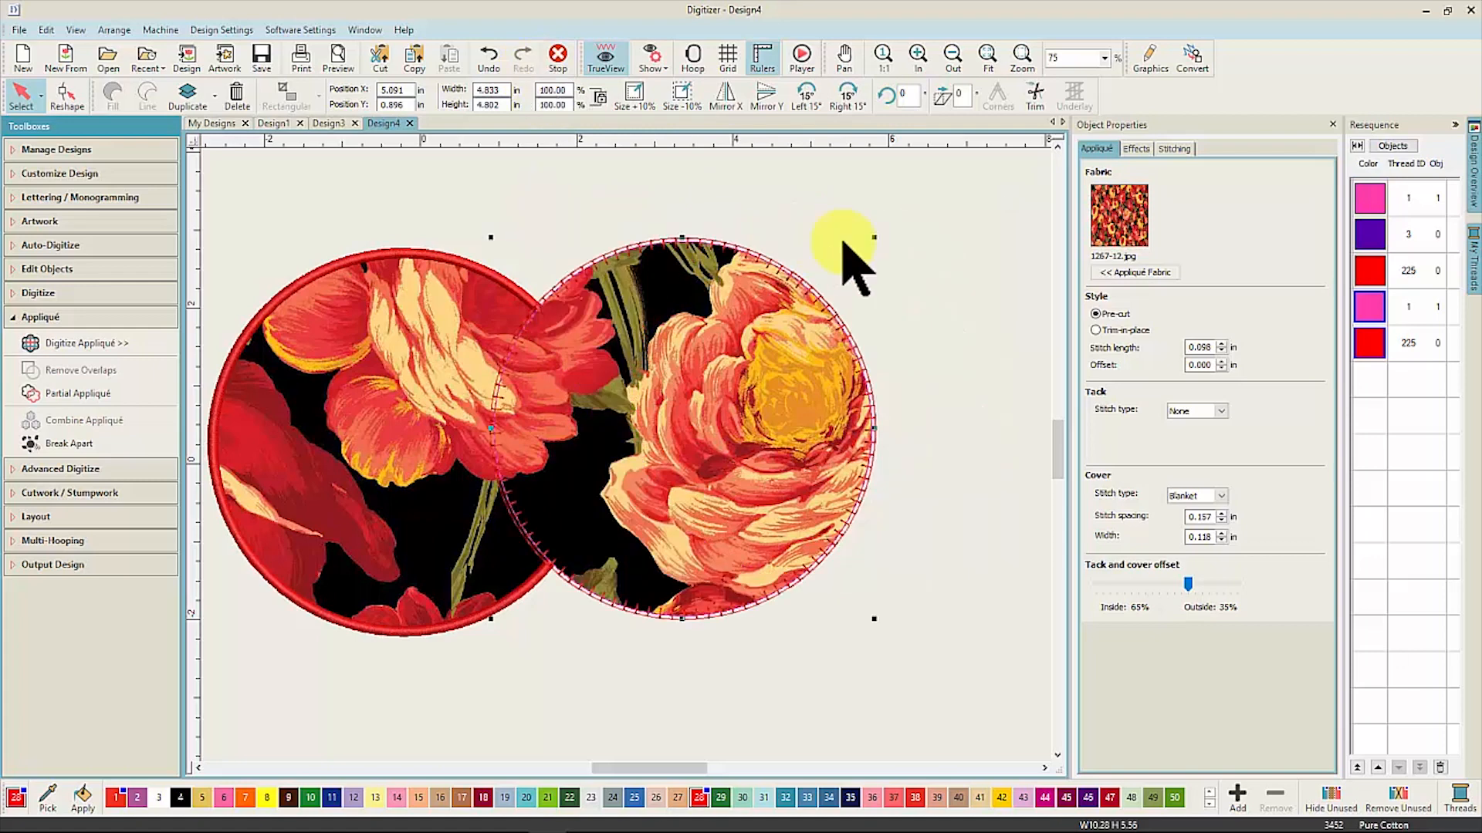
{"action": "left_click", "coordinate": [1007, 272]}
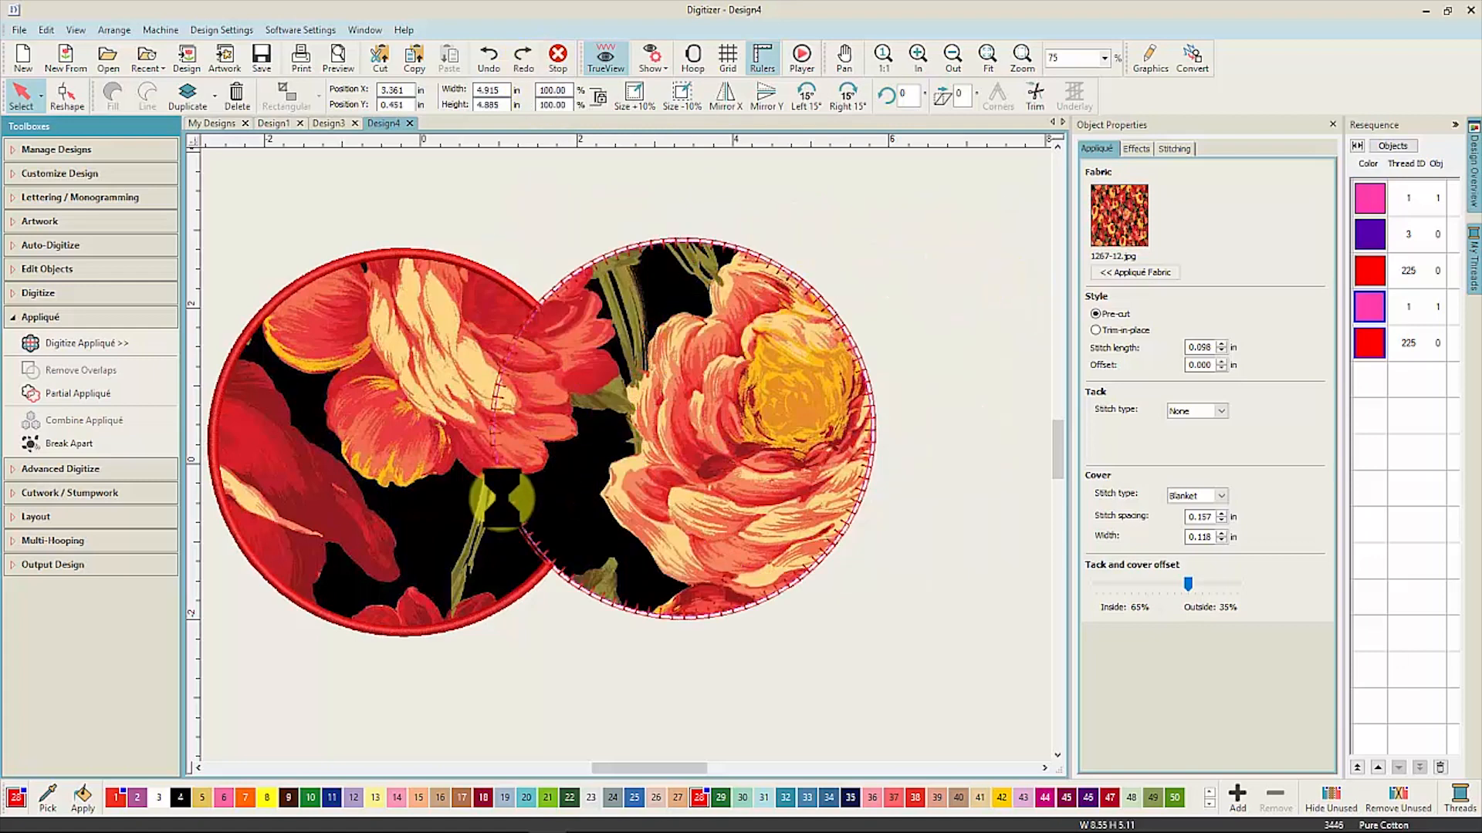
Step: Combine the two overlapping appliqué circles, accepting that they are broken apart
{"action": "key", "text": "ctrl+a"}
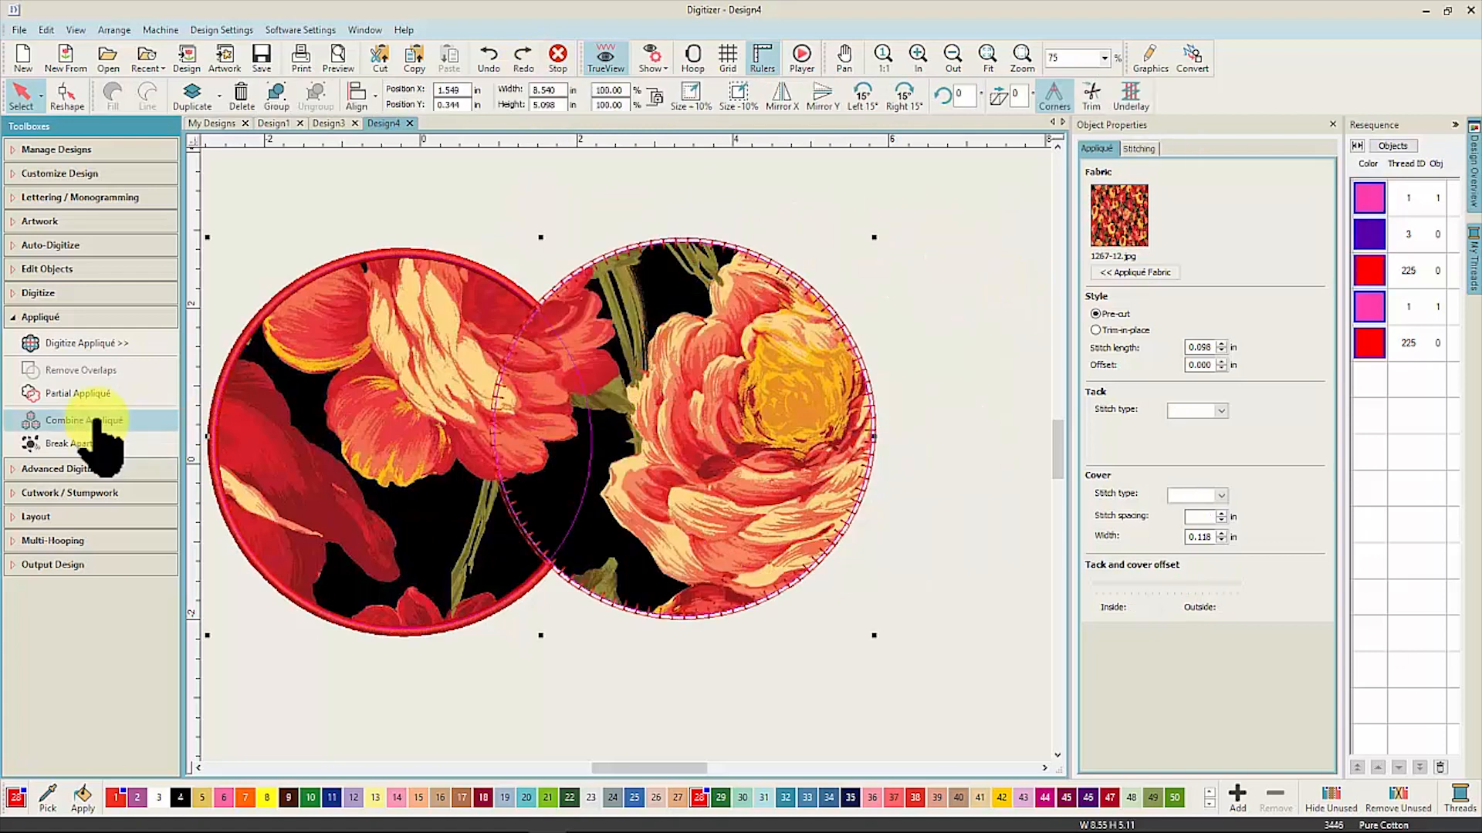
{"action": "left_click", "coordinate": [96, 422]}
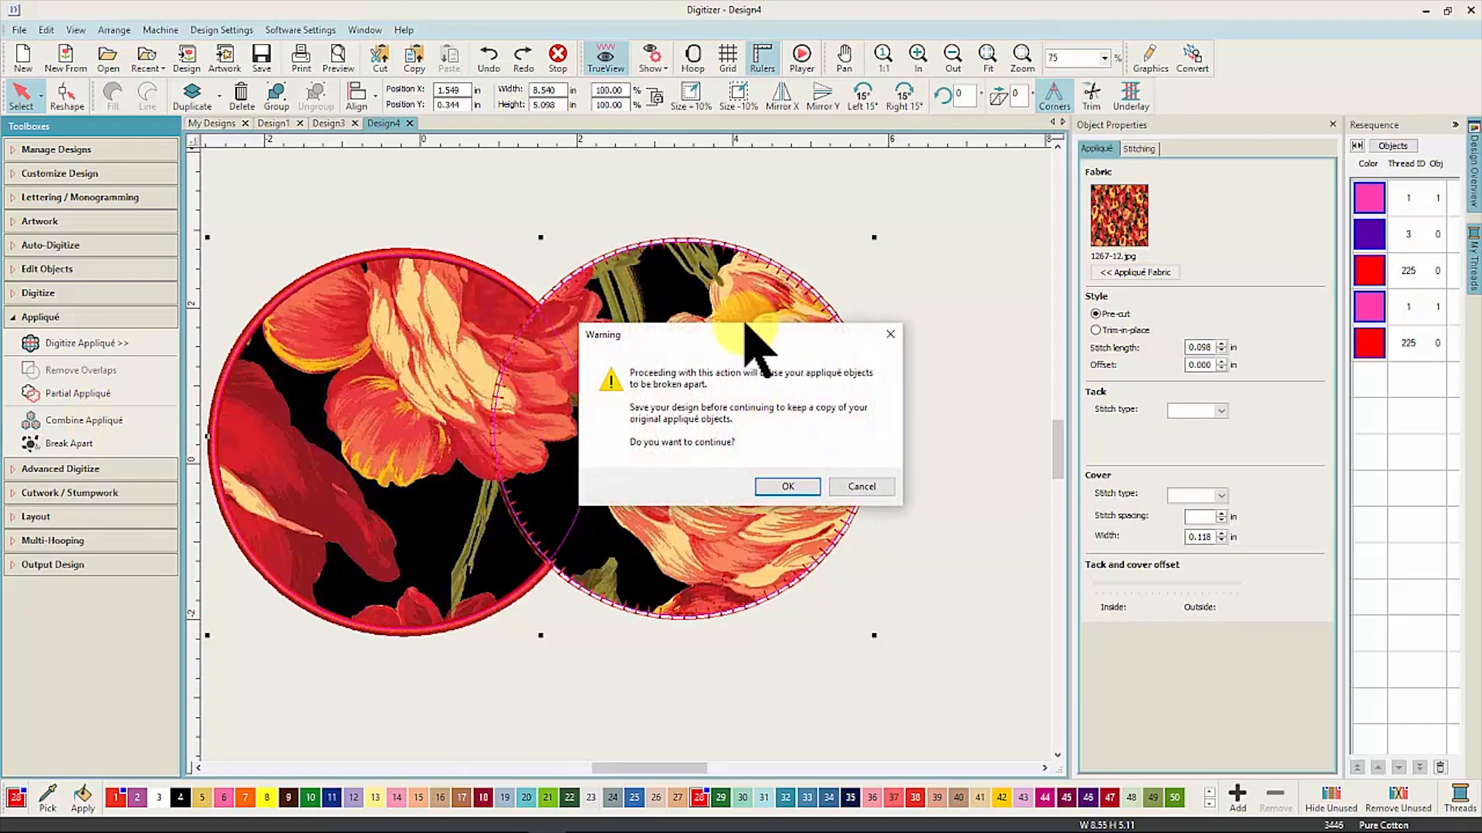
{"action": "left_click", "coordinate": [781, 485]}
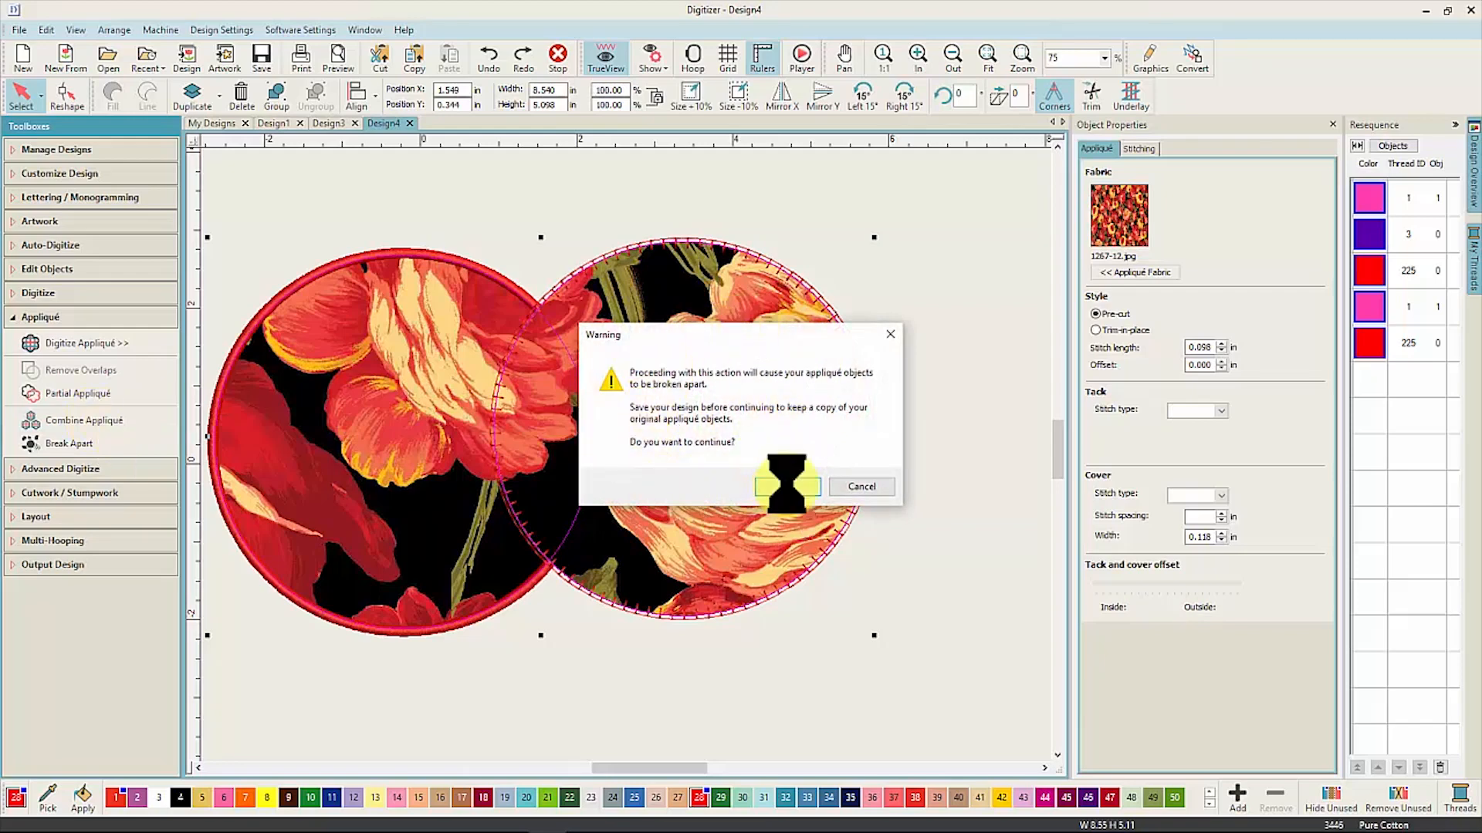
Step: Show the Advanced Digitize tools and select the red tatami-filled rectangle in Design7
{"action": "left_click", "coordinate": [103, 471]}
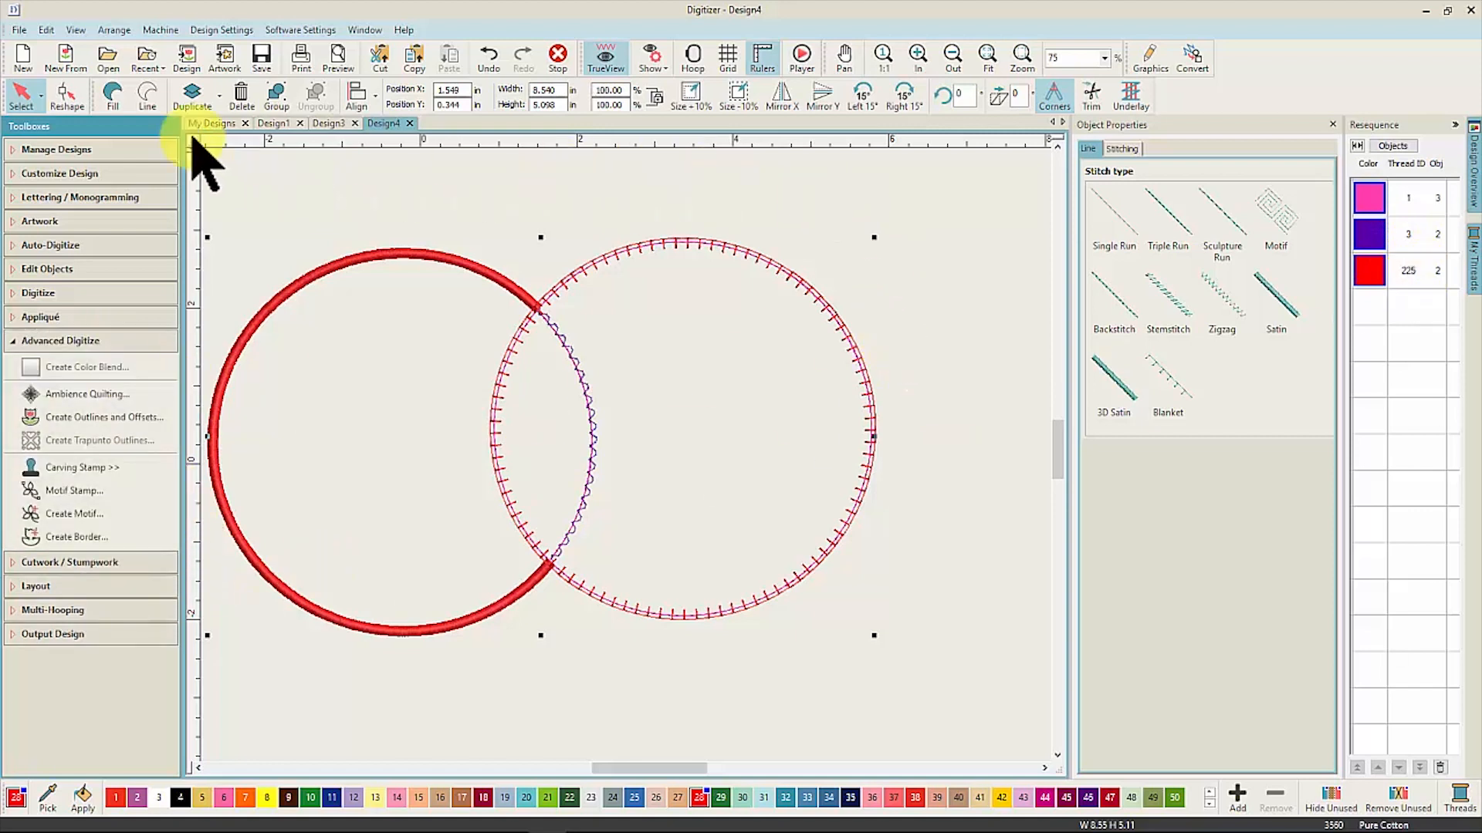
{"action": "left_click", "coordinate": [23, 58]}
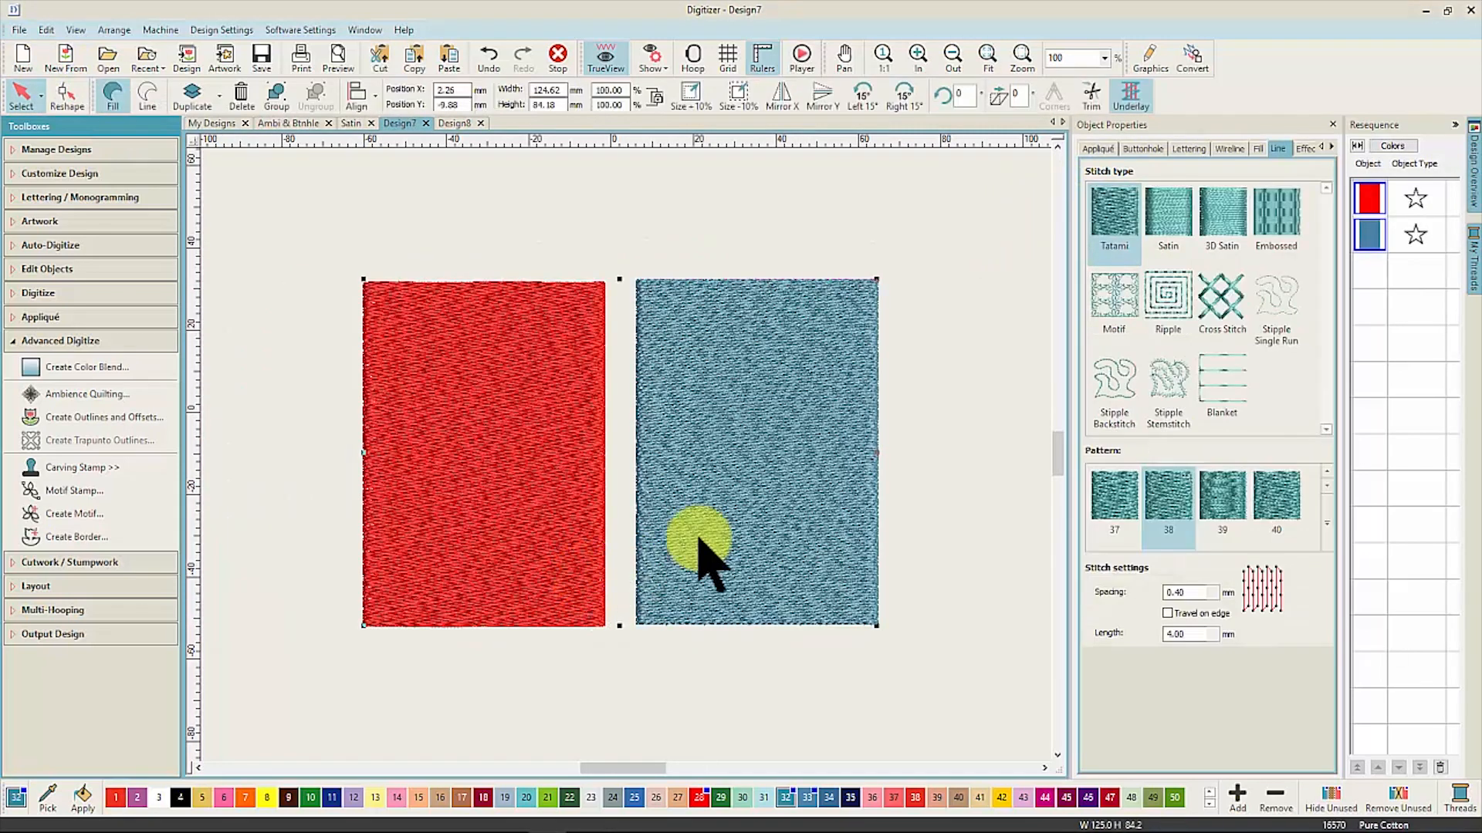
{"action": "left_click", "coordinate": [461, 482]}
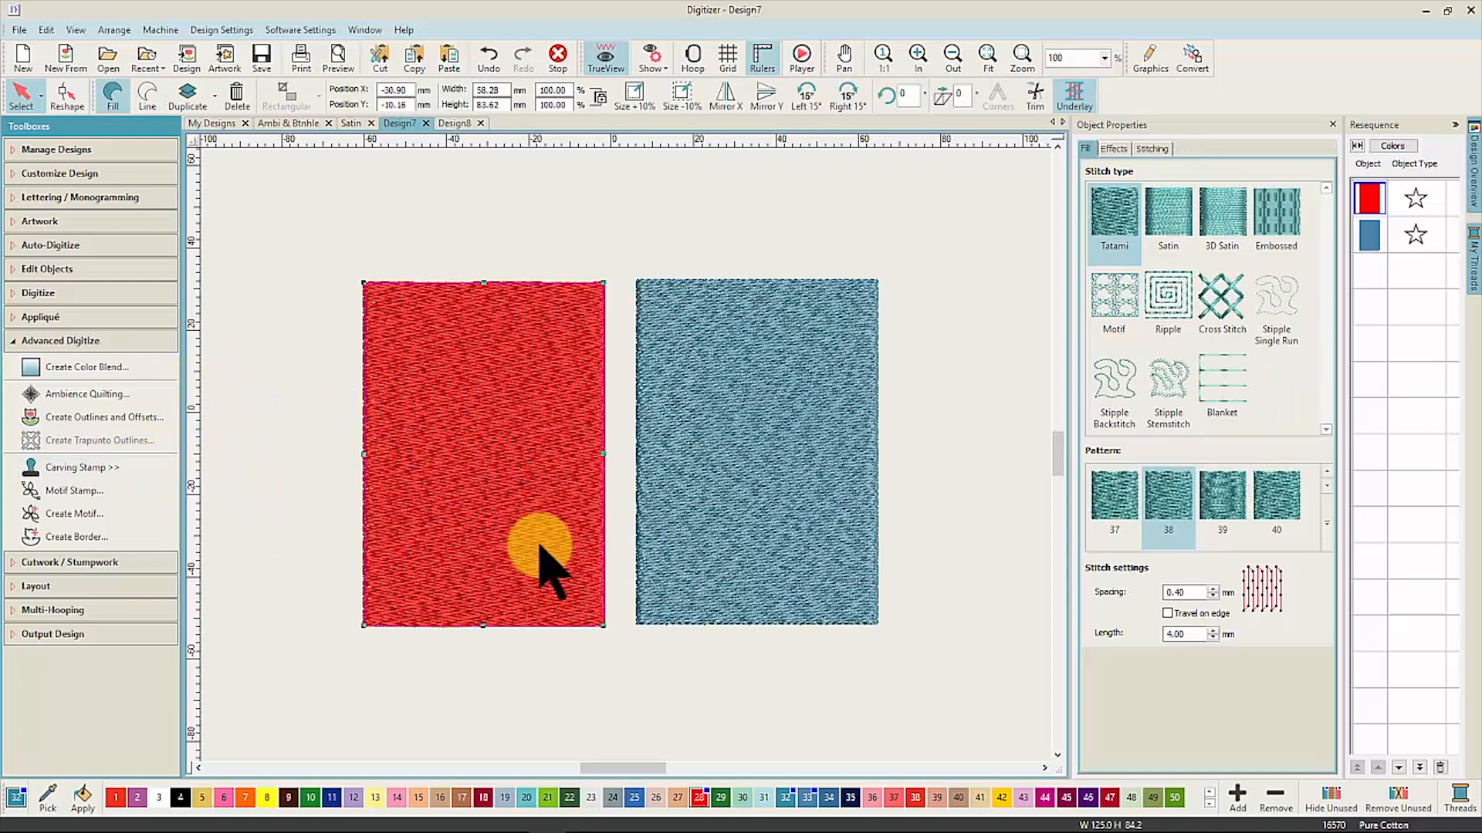
Step: Create a color blend on the red rectangle using the third profile pair, with 225 Janome Polyester on top and 204 Janome Polyester below
{"action": "left_click", "coordinate": [82, 368]}
{"action": "left_click_drag", "start_coordinate": [759, 202], "coordinate": [901, 222]}
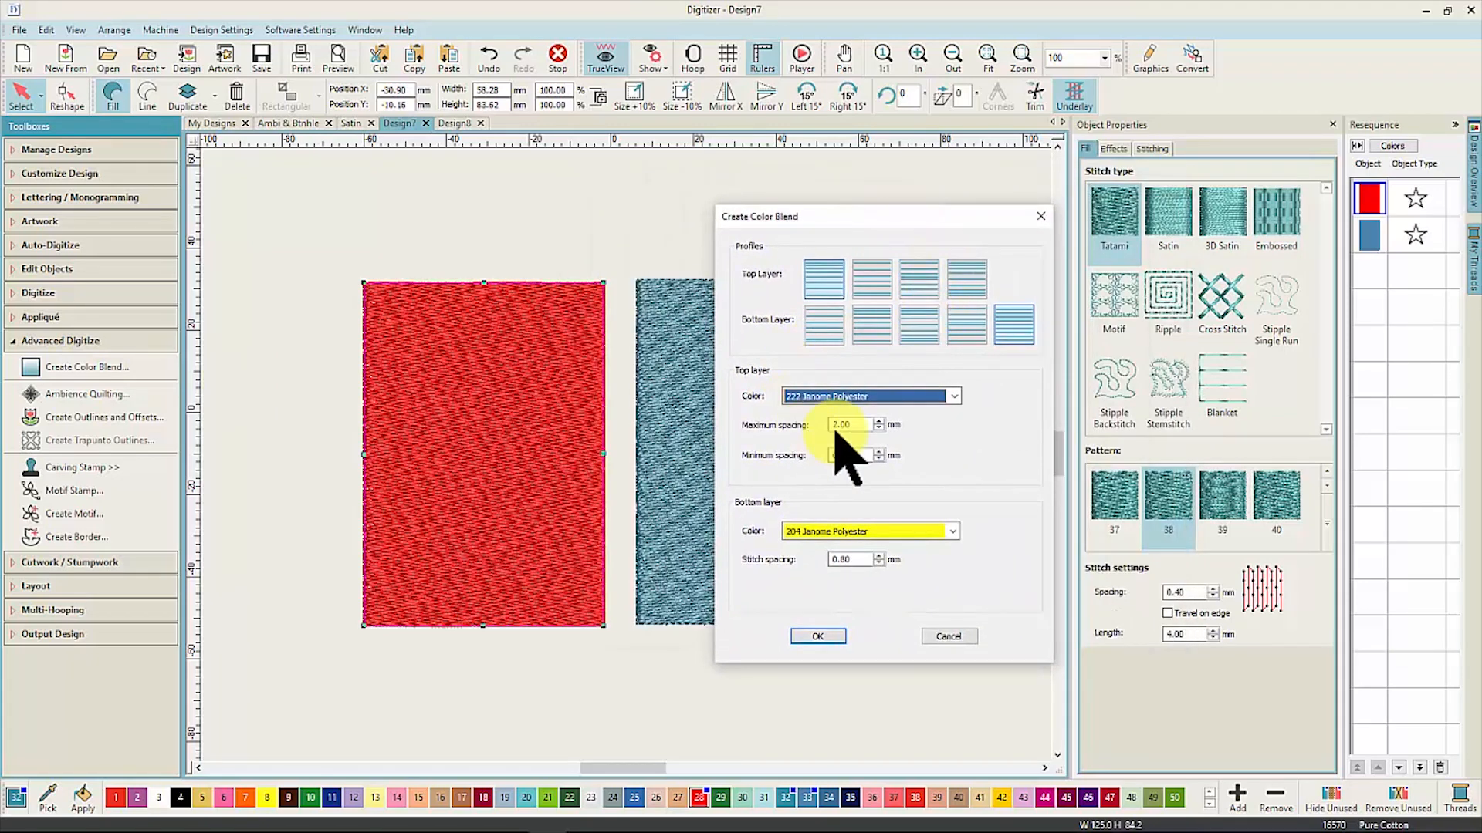
{"action": "left_click", "coordinate": [916, 327]}
{"action": "left_click", "coordinate": [956, 397]}
{"action": "left_click", "coordinate": [957, 451]}
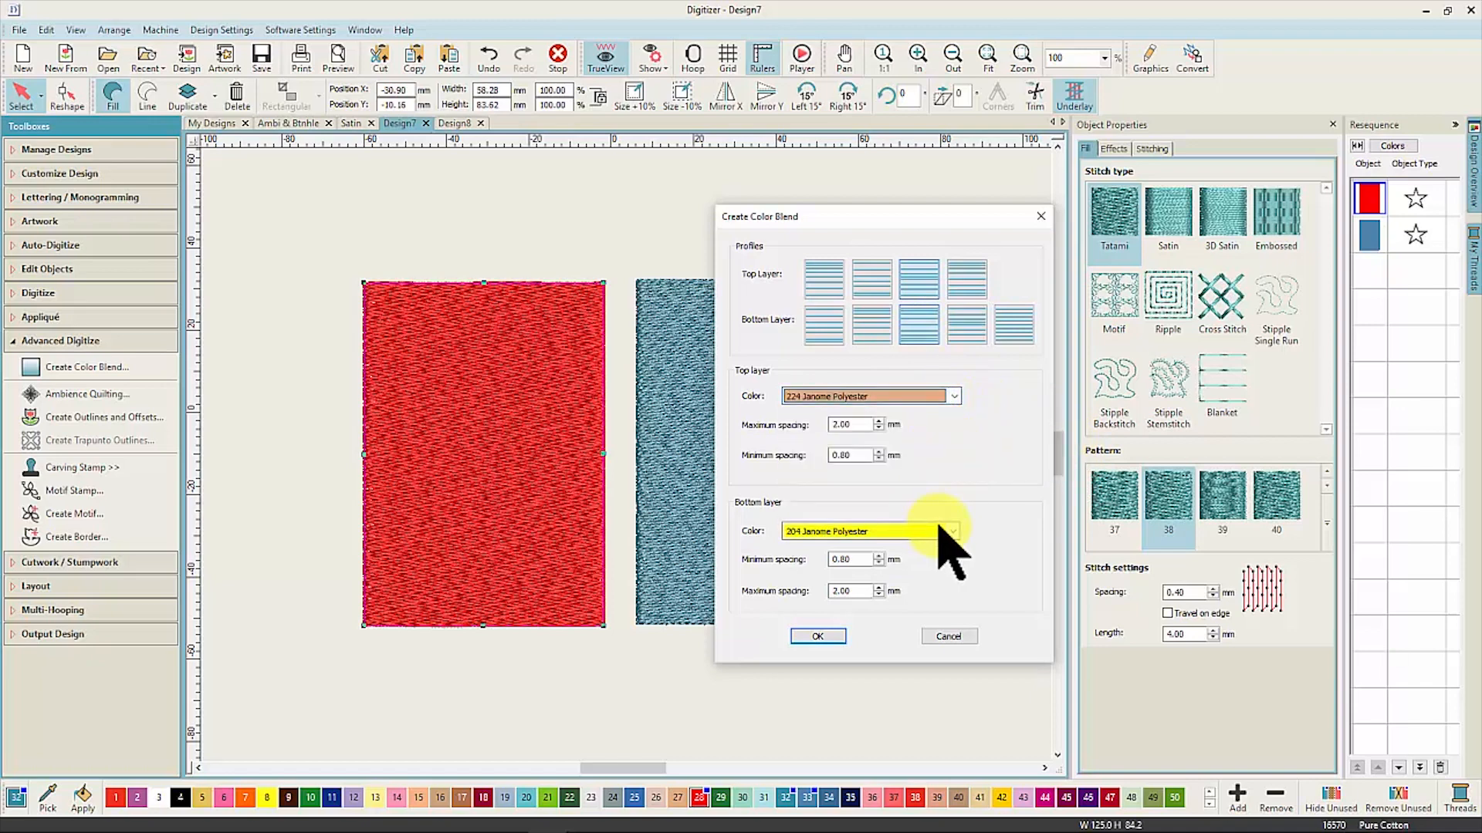
{"action": "left_click", "coordinate": [956, 396]}
{"action": "left_click", "coordinate": [936, 431]}
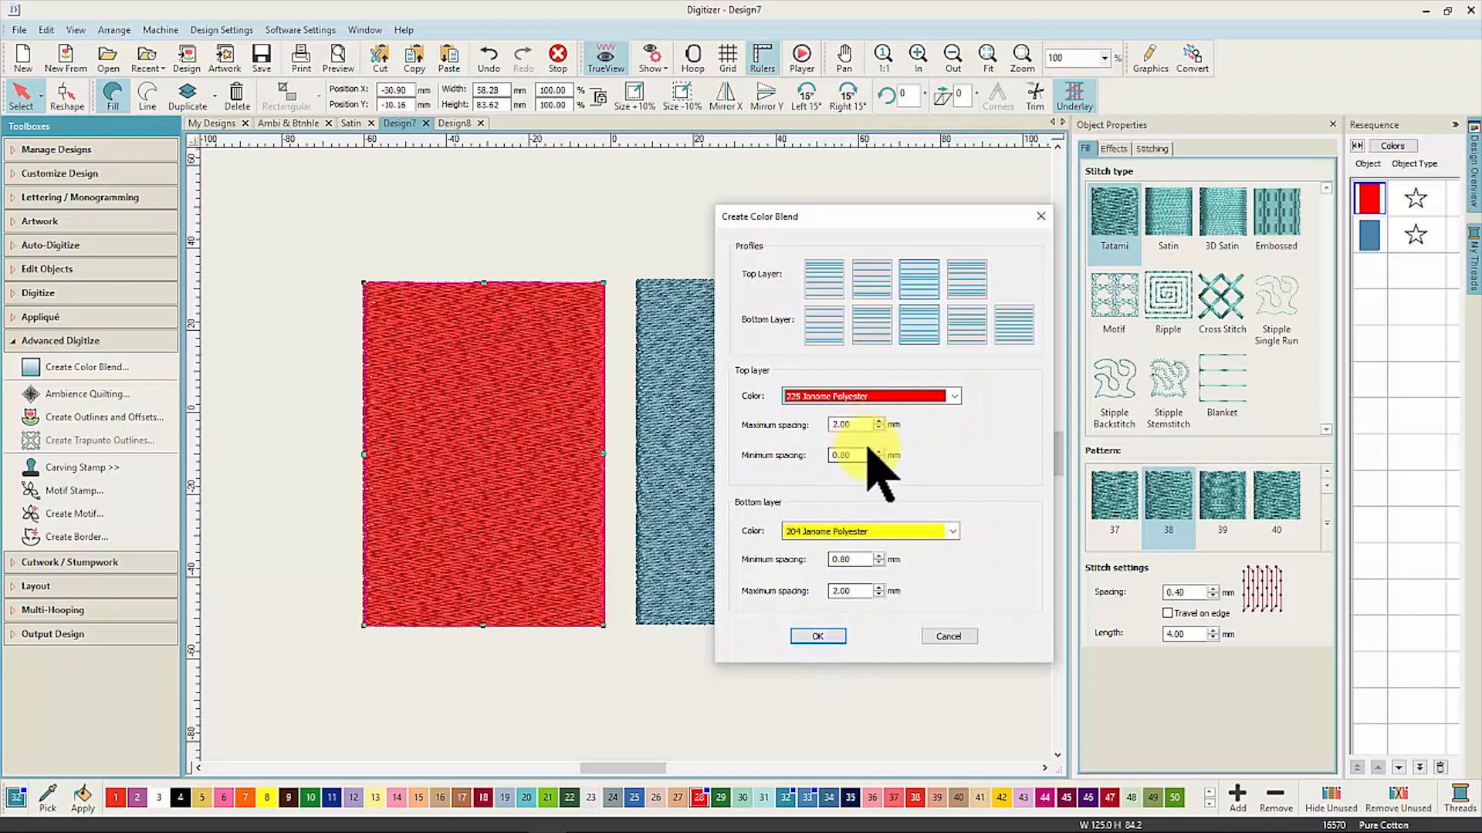
{"action": "left_click", "coordinate": [820, 637]}
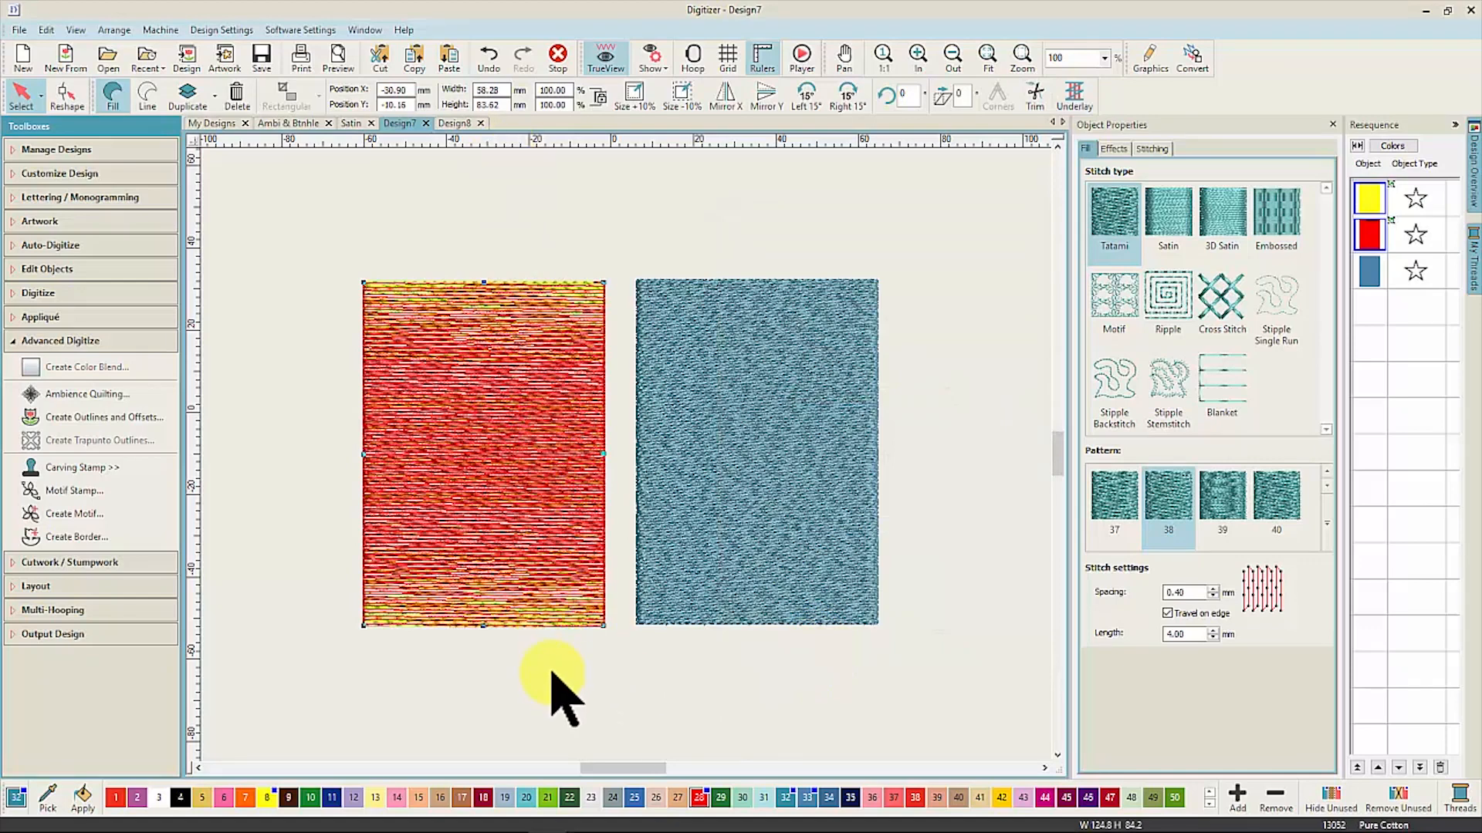
Step: Stamp the EmbGallery Bdr4 carving pattern once onto the upper half of the blue rectangle
{"action": "left_click", "coordinate": [737, 582]}
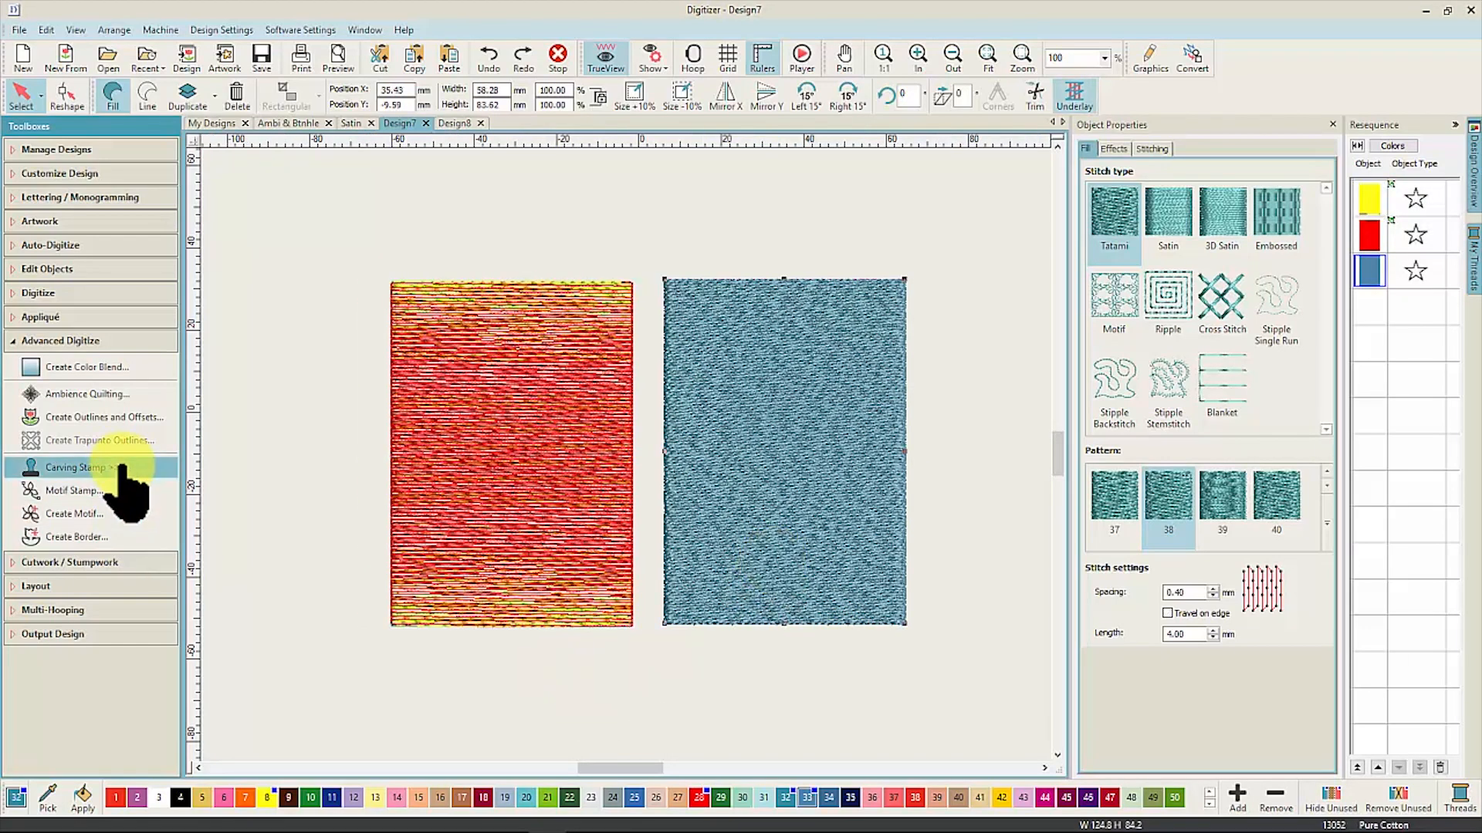
{"action": "left_click", "coordinate": [123, 469]}
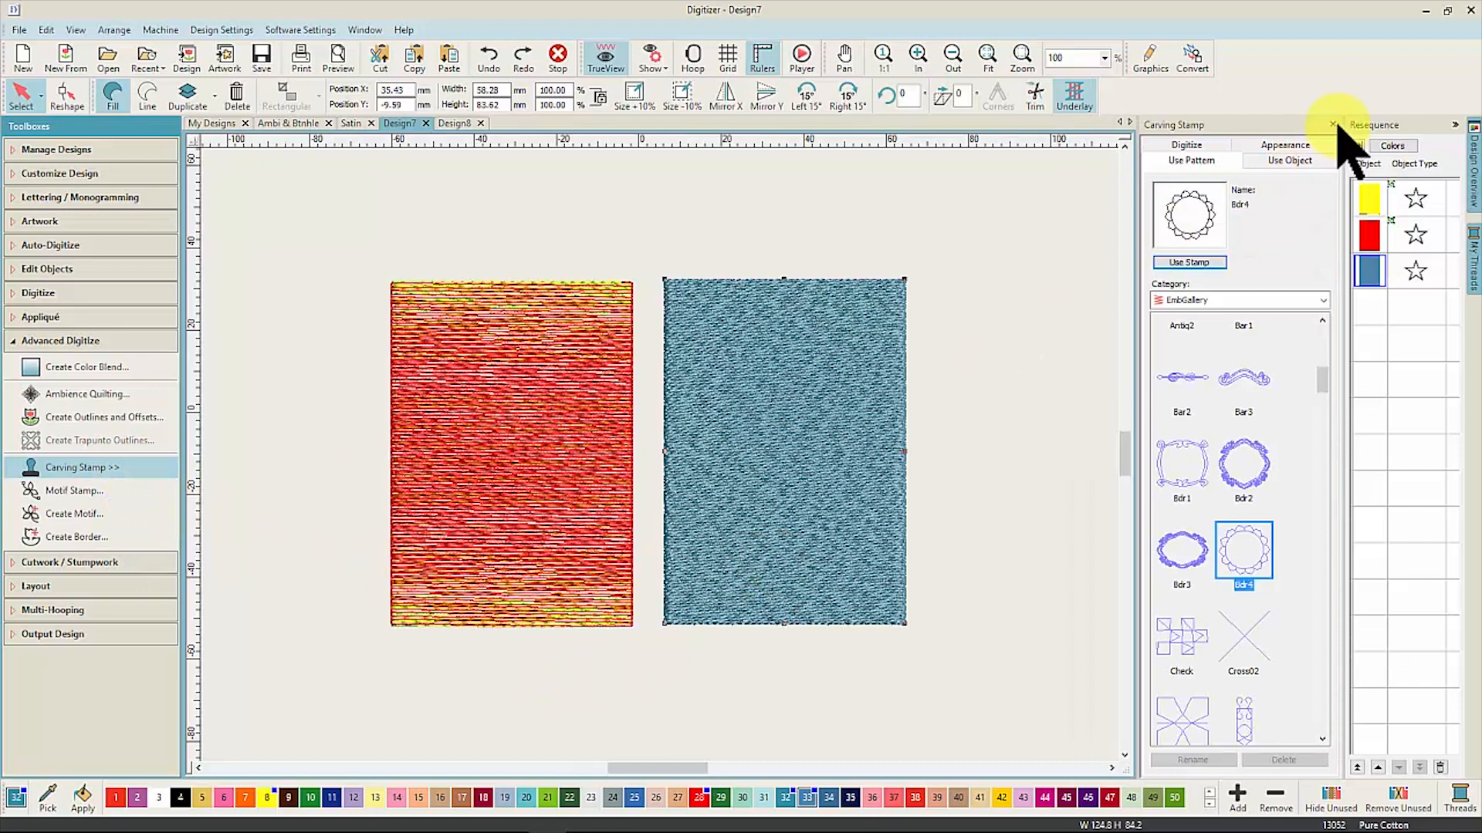
{"action": "left_click", "coordinate": [1321, 300]}
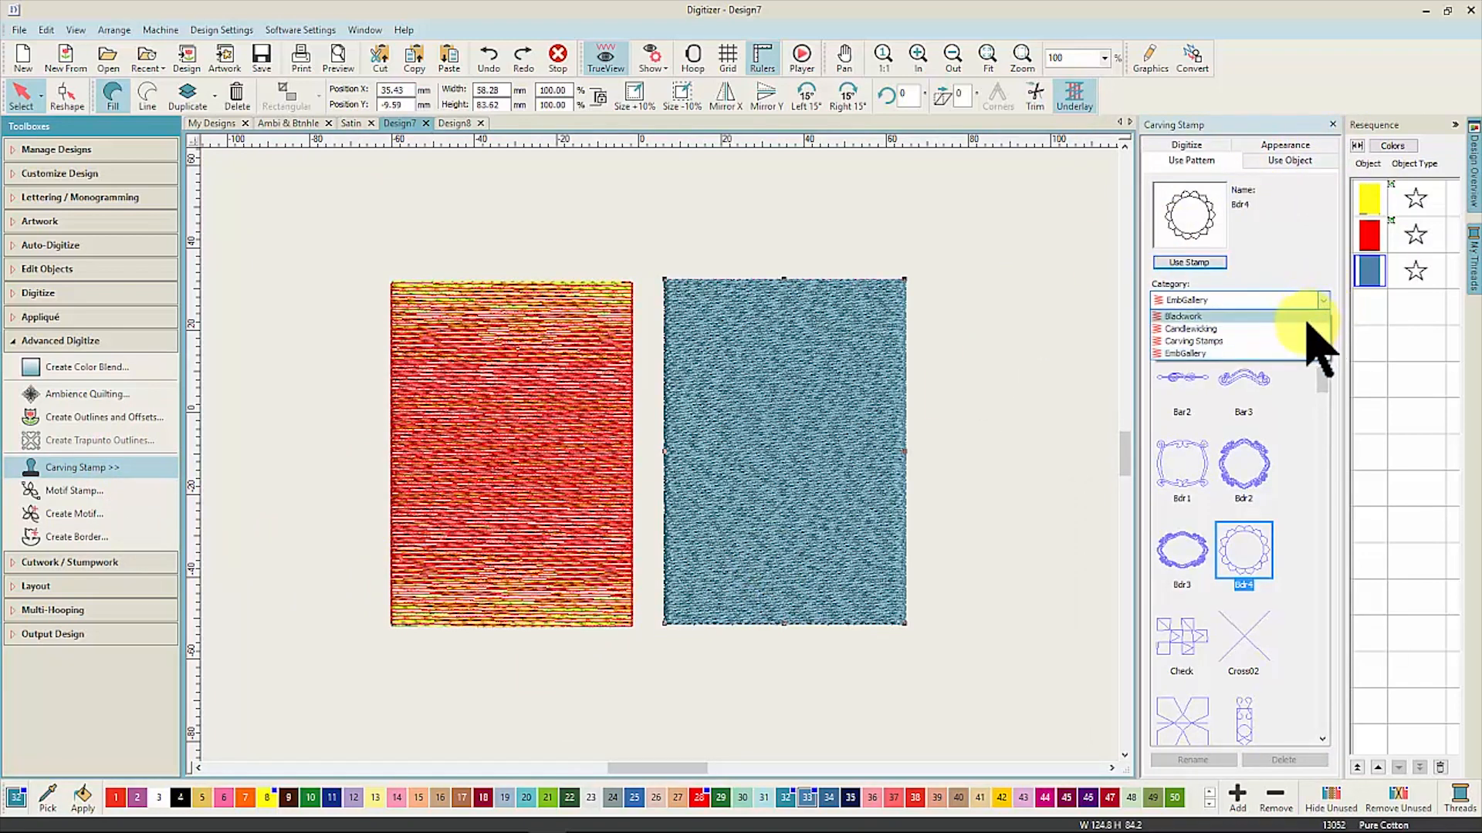
{"action": "left_click", "coordinate": [1304, 341]}
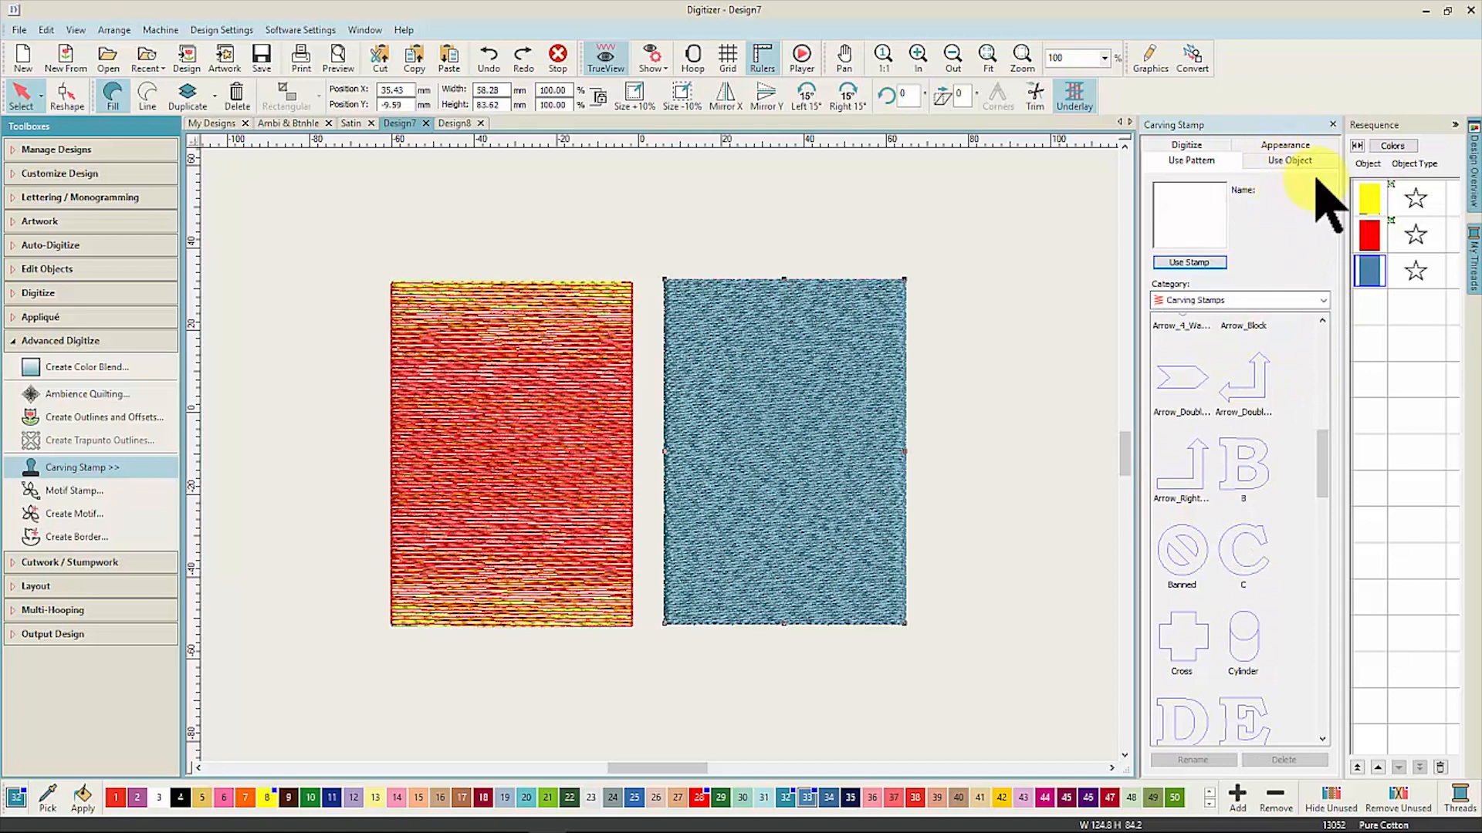
{"action": "left_click", "coordinate": [1323, 301]}
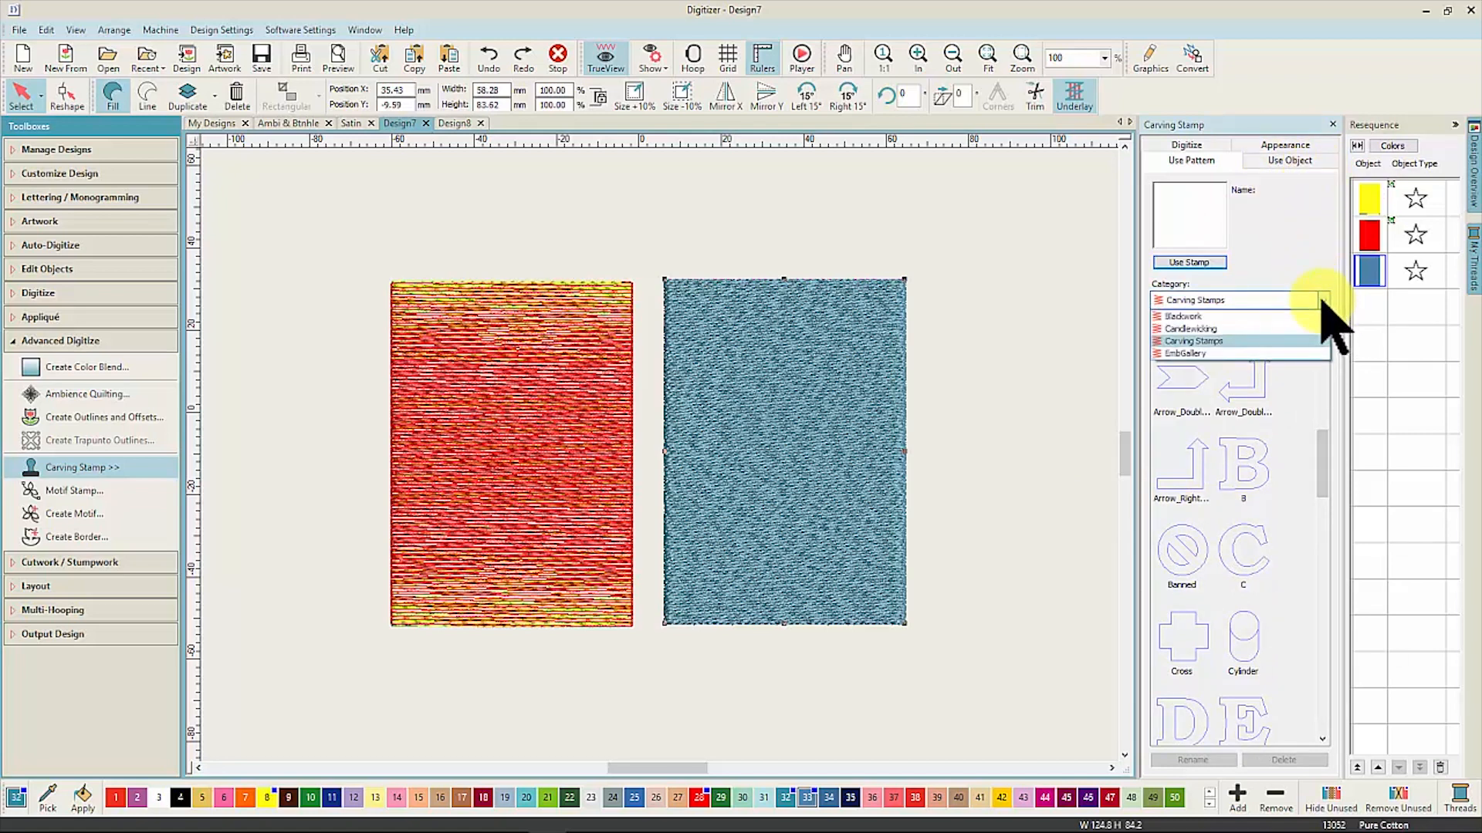
{"action": "left_click", "coordinate": [1298, 353]}
{"action": "left_click", "coordinate": [1254, 567]}
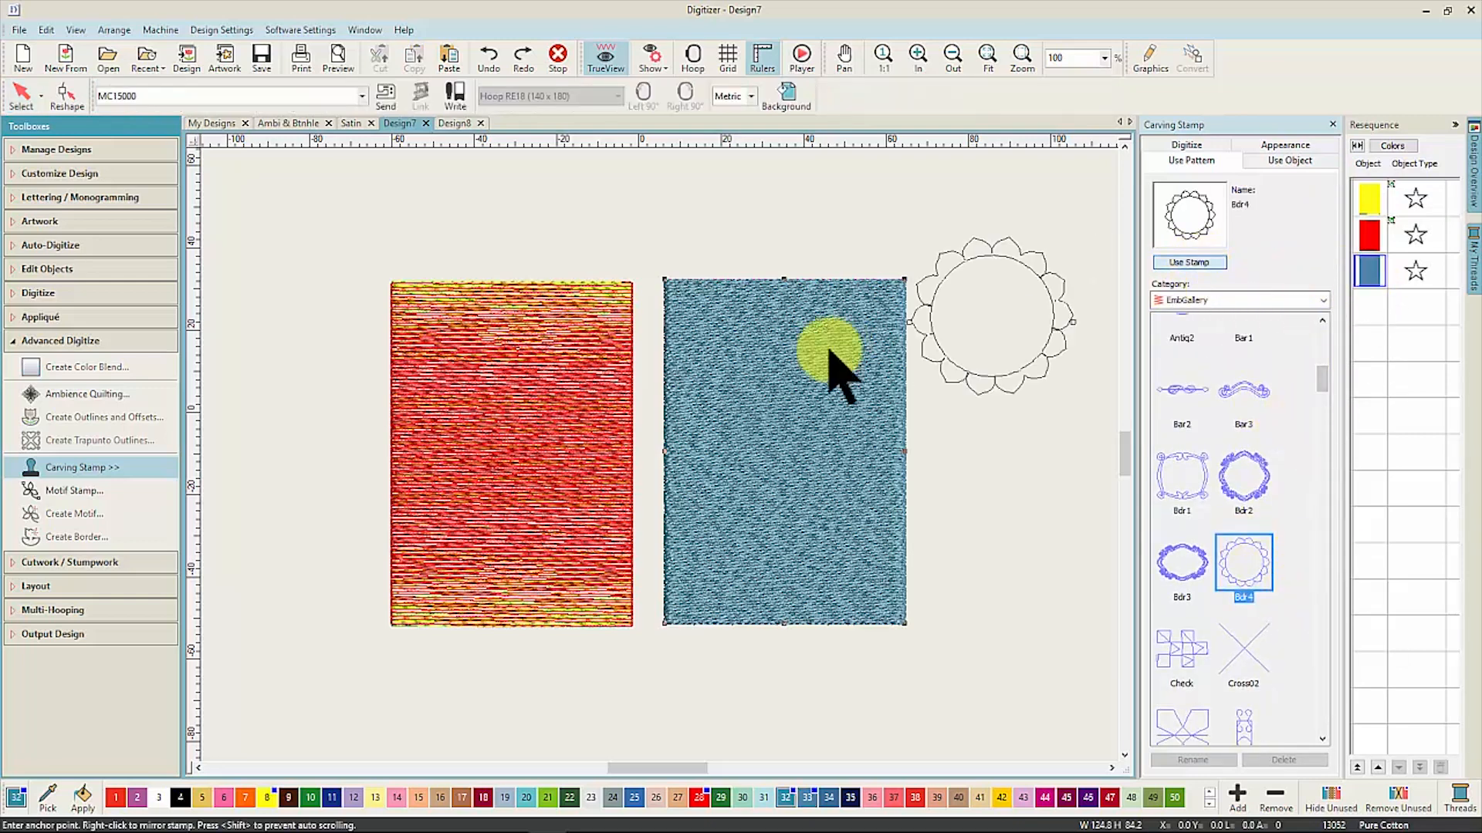
{"action": "left_click", "coordinate": [711, 424]}
{"action": "left_click", "coordinate": [884, 418]}
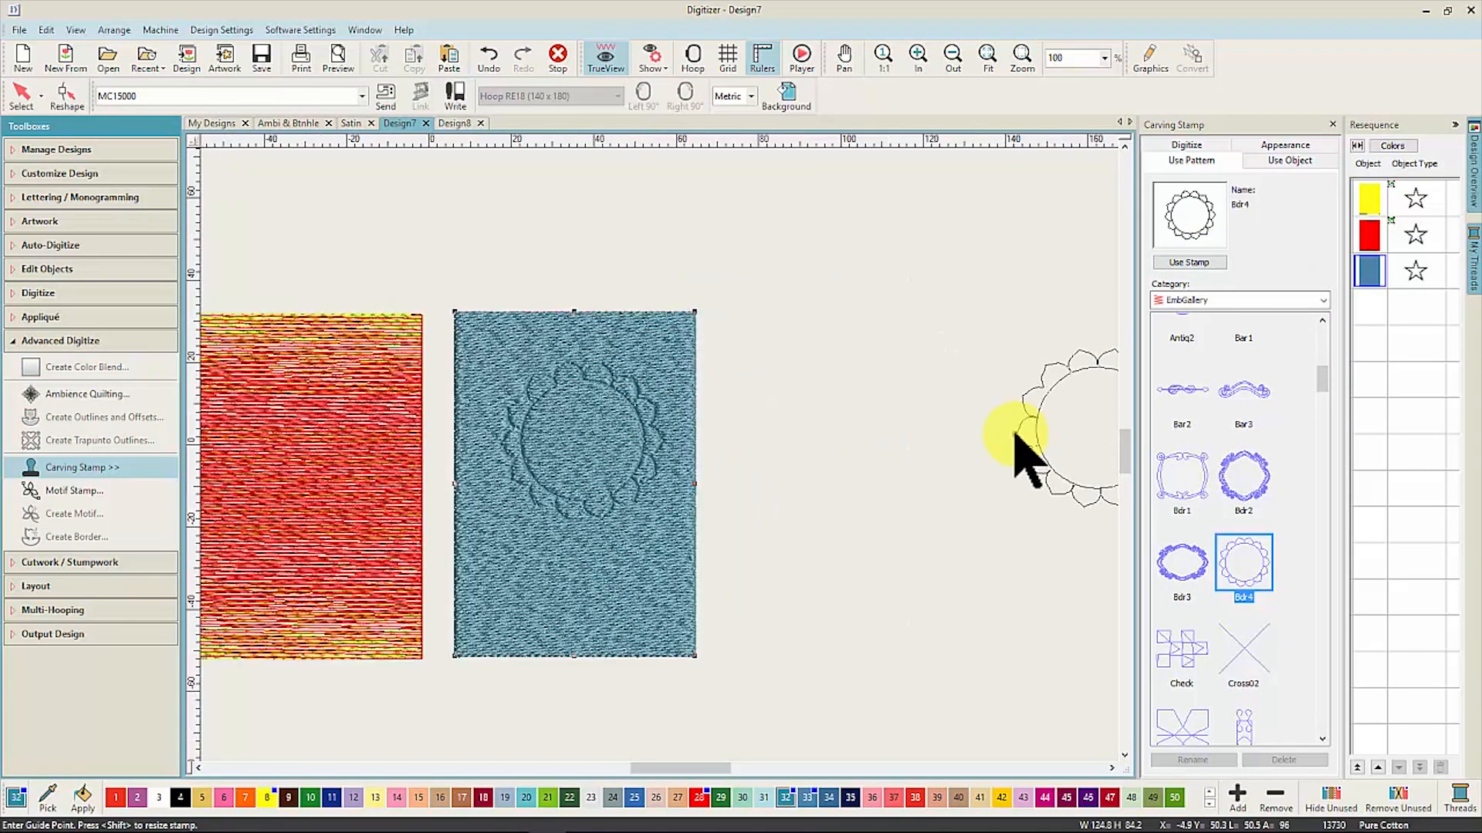
{"action": "key", "text": "Escape"}
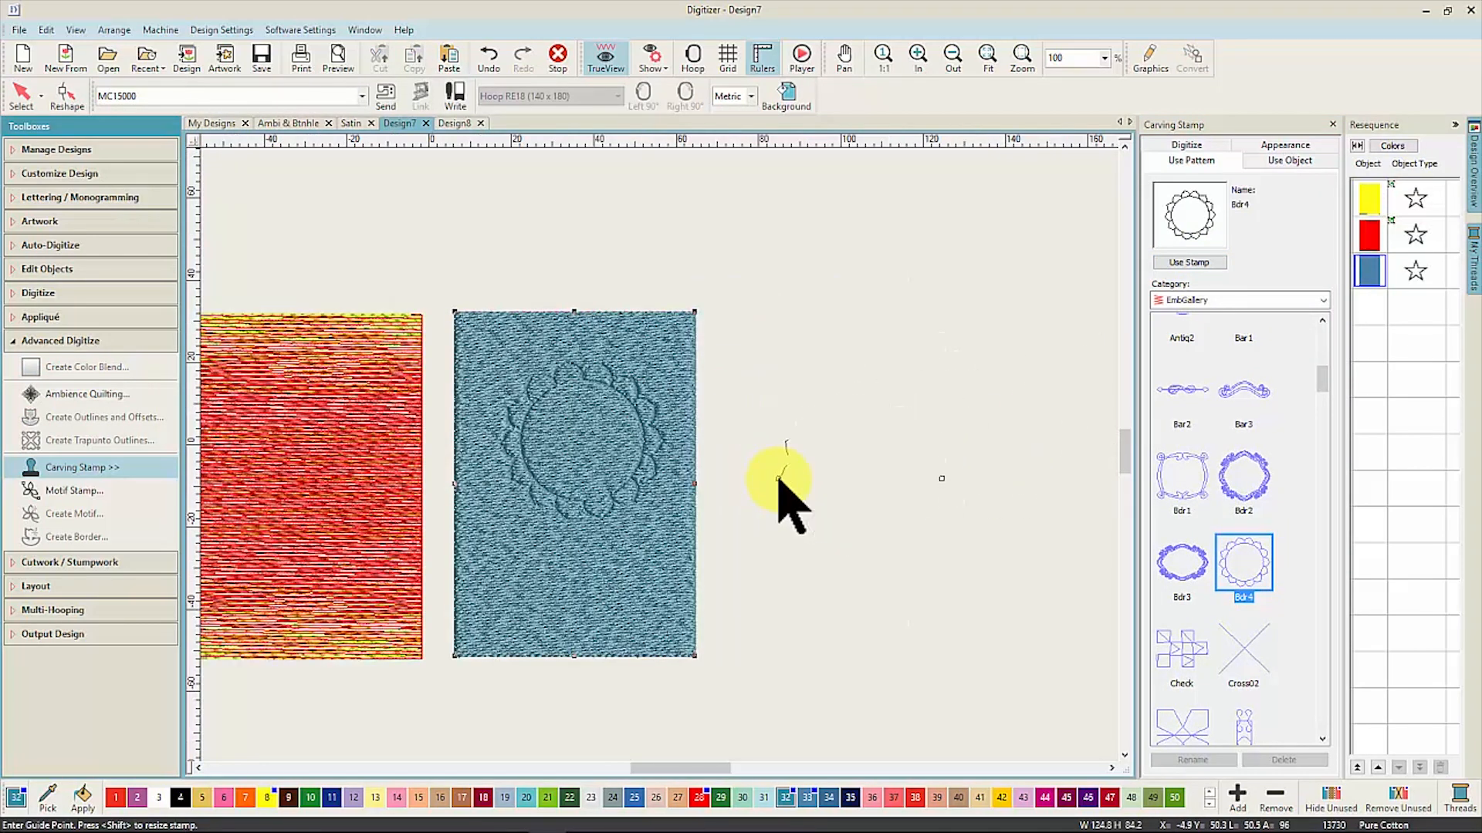
Step: Shift the ring stamp slightly toward the blue rectangle's left side and give it the Raised stamp appearance
{"action": "left_click", "coordinate": [85, 95]}
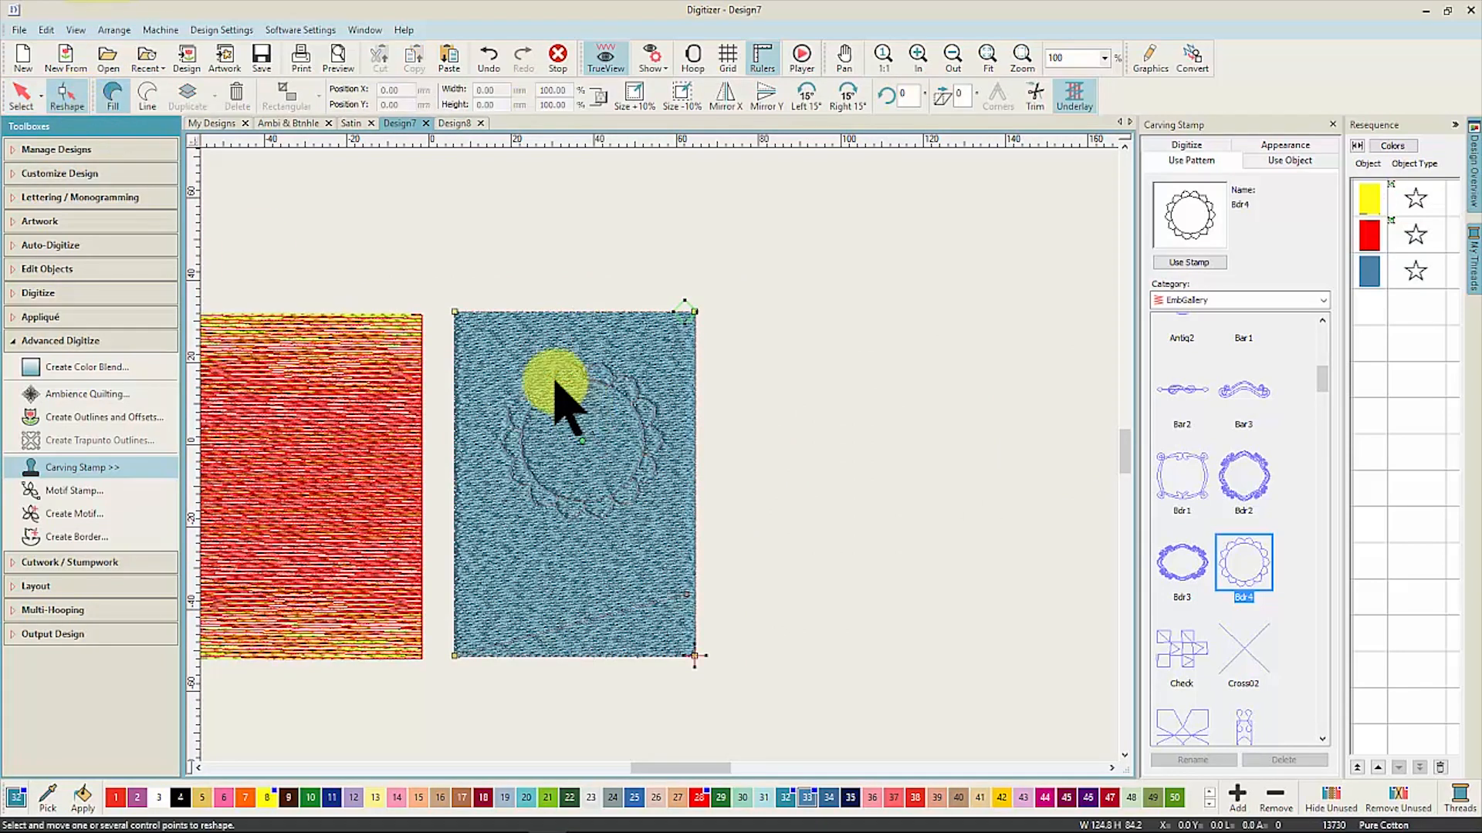
{"action": "left_click_drag", "start_coordinate": [580, 446], "coordinate": [569, 453]}
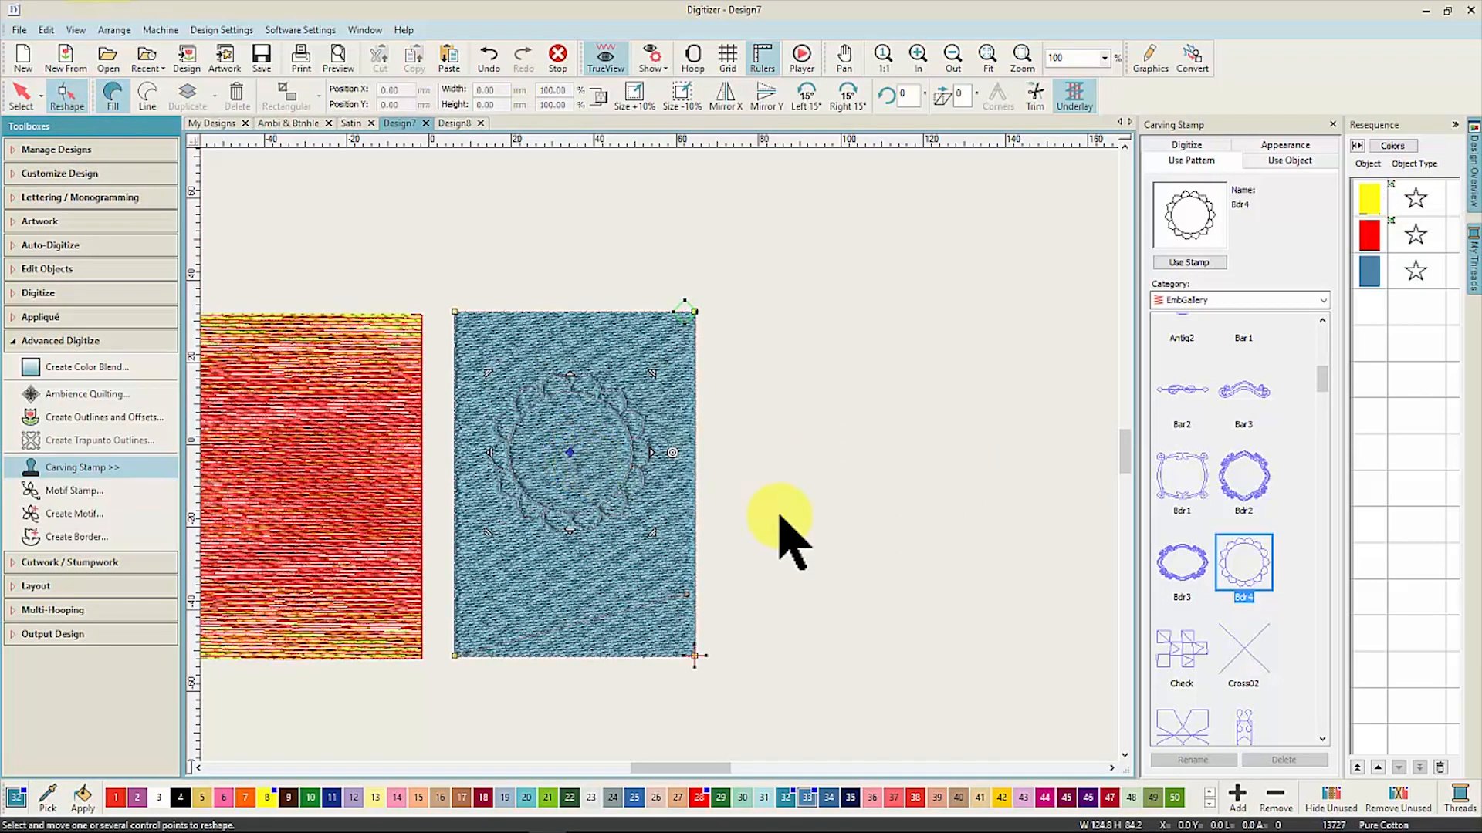
{"action": "left_click", "coordinate": [1283, 147]}
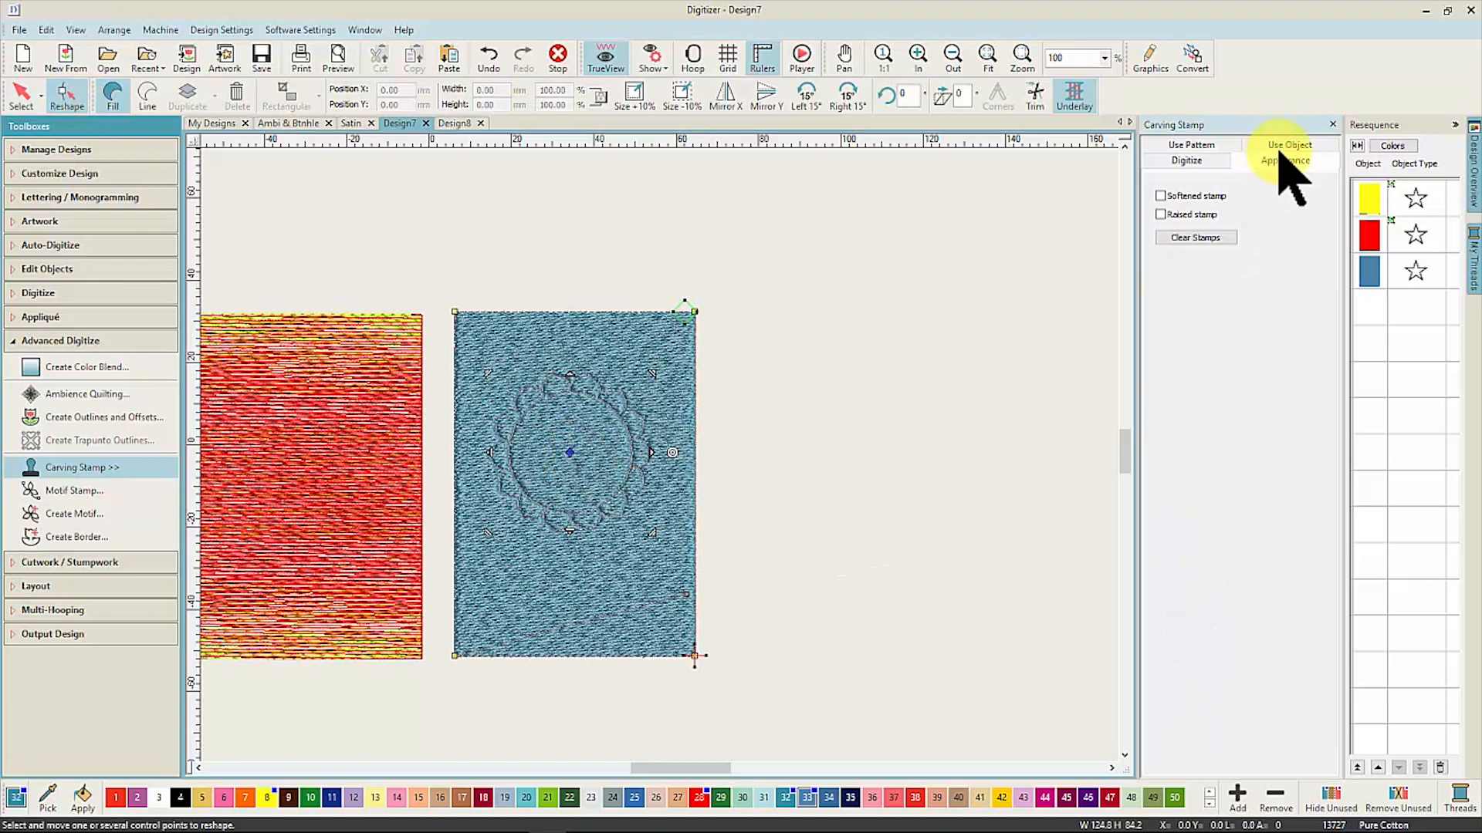
{"action": "left_click", "coordinate": [1161, 215]}
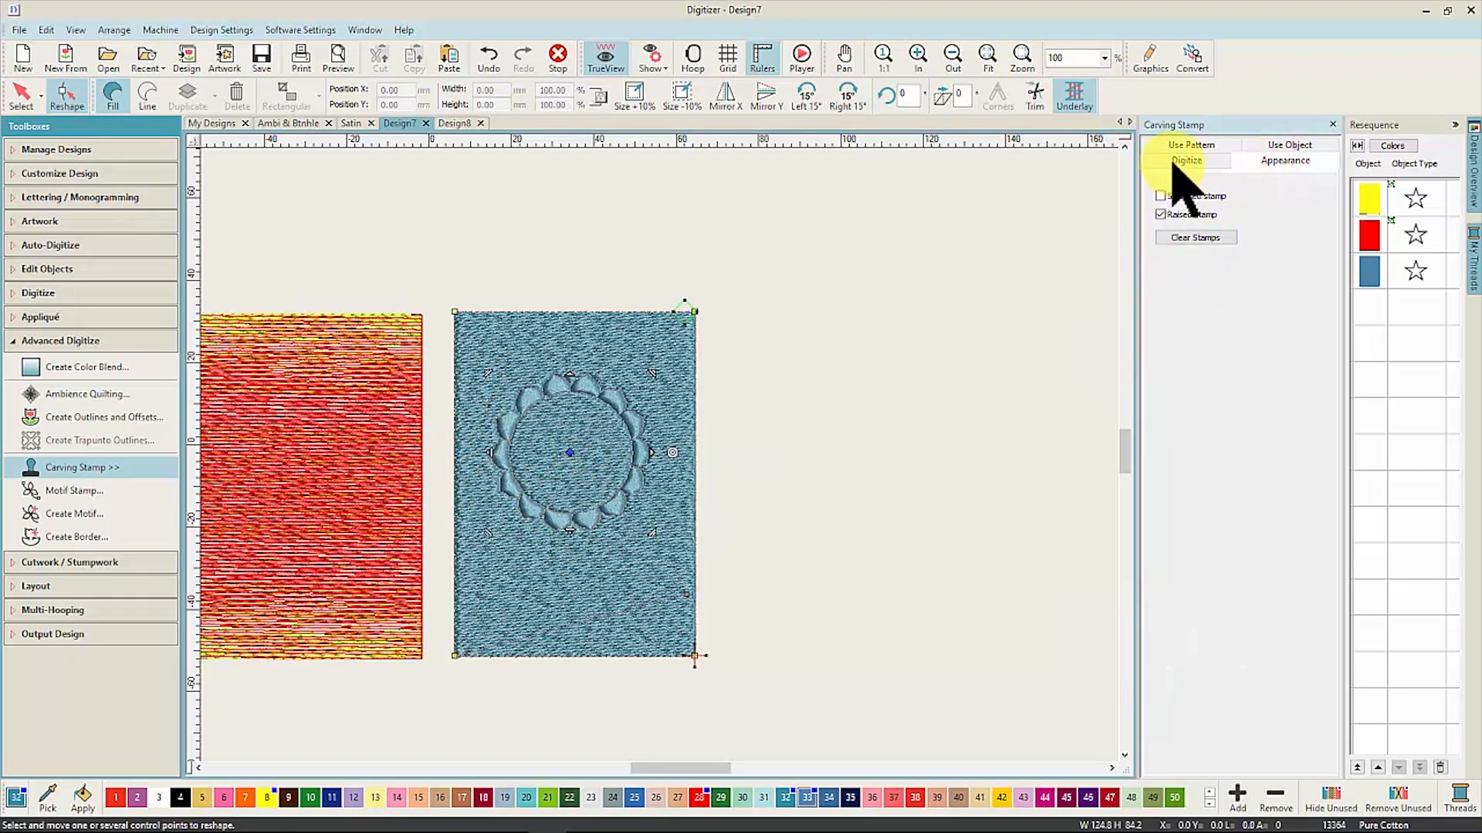
Step: Stamp the letter A from the Carving Stamps category inside the raised ring on the blue rectangle
{"action": "left_click", "coordinate": [1218, 147]}
{"action": "left_click", "coordinate": [1278, 301]}
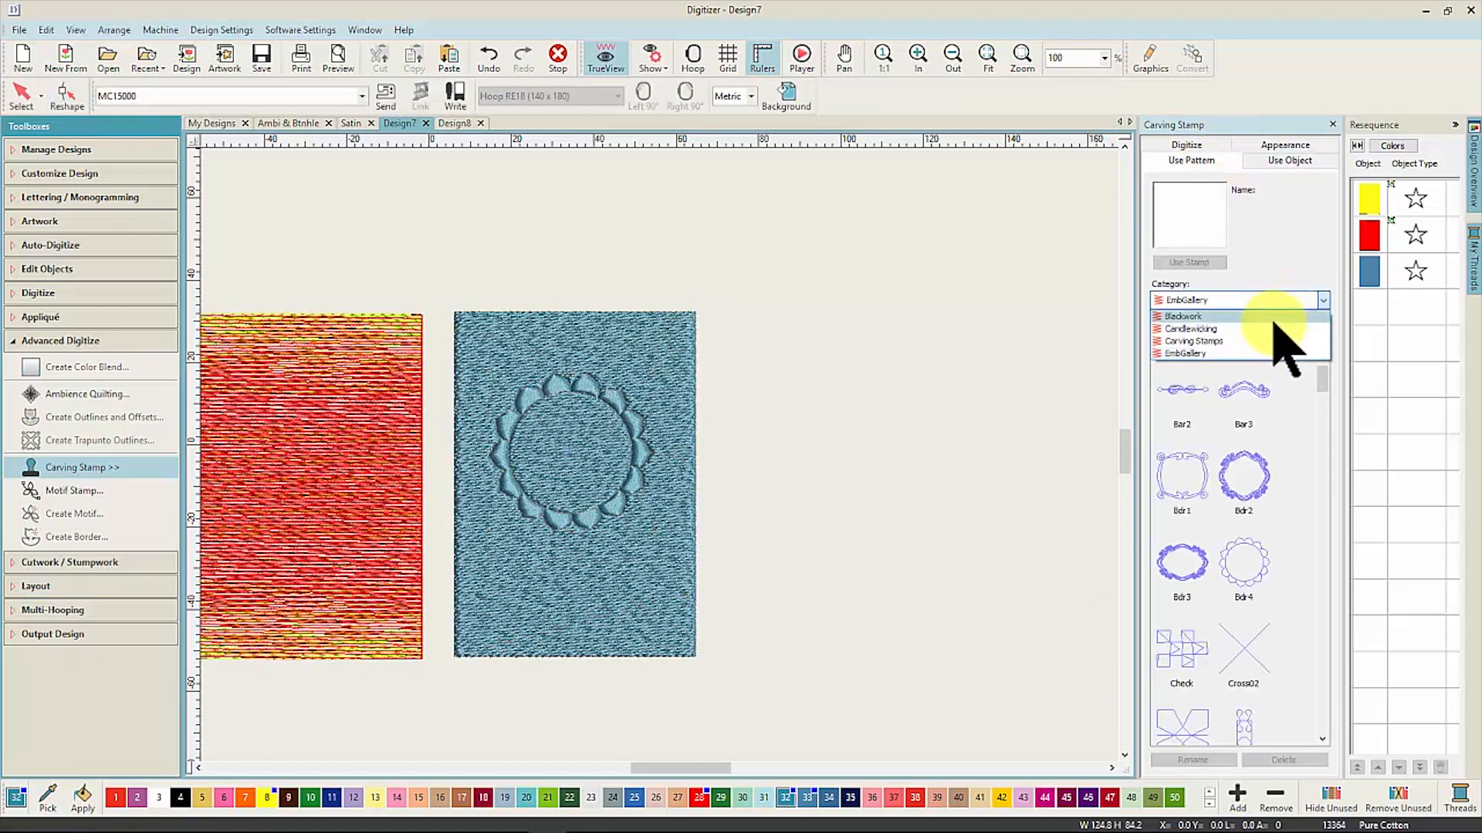
{"action": "left_click", "coordinate": [1273, 341]}
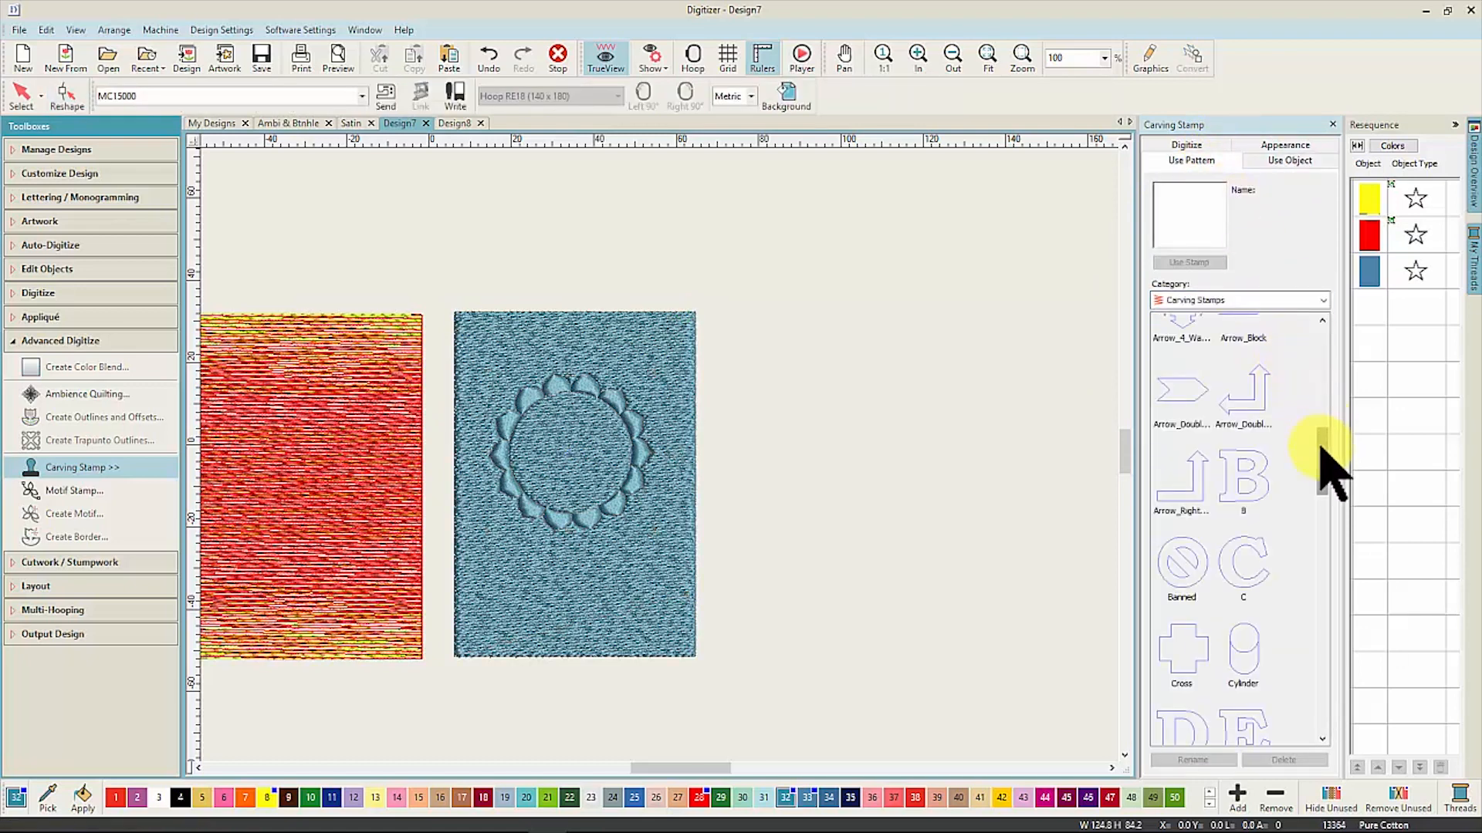
{"action": "scroll", "coordinate": [1331, 463], "scroll_direction": "down", "scroll_amount": 2}
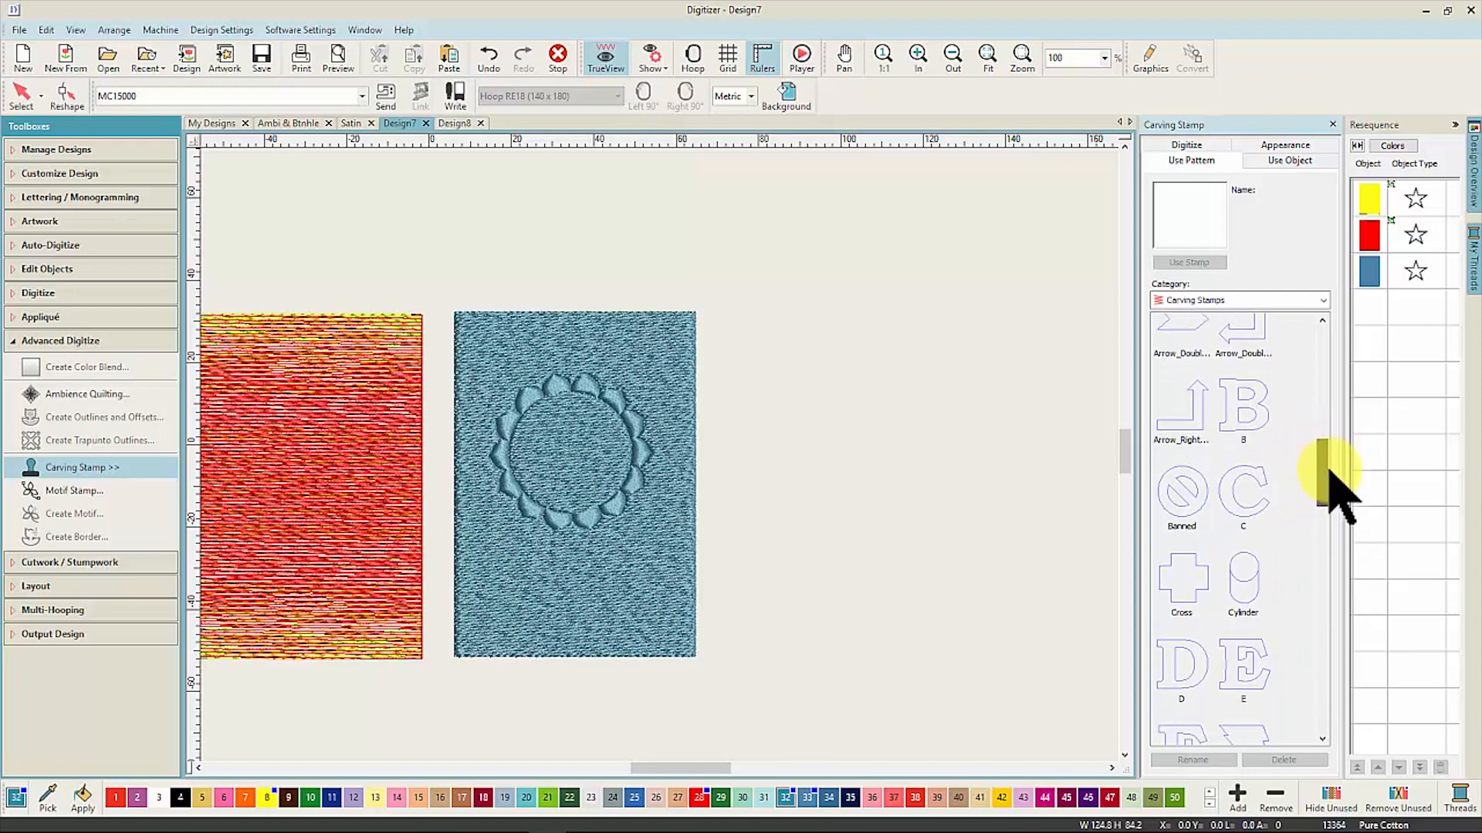
{"action": "scroll", "coordinate": [1333, 443], "scroll_direction": "up", "scroll_amount": 5}
{"action": "left_click", "coordinate": [1177, 398]}
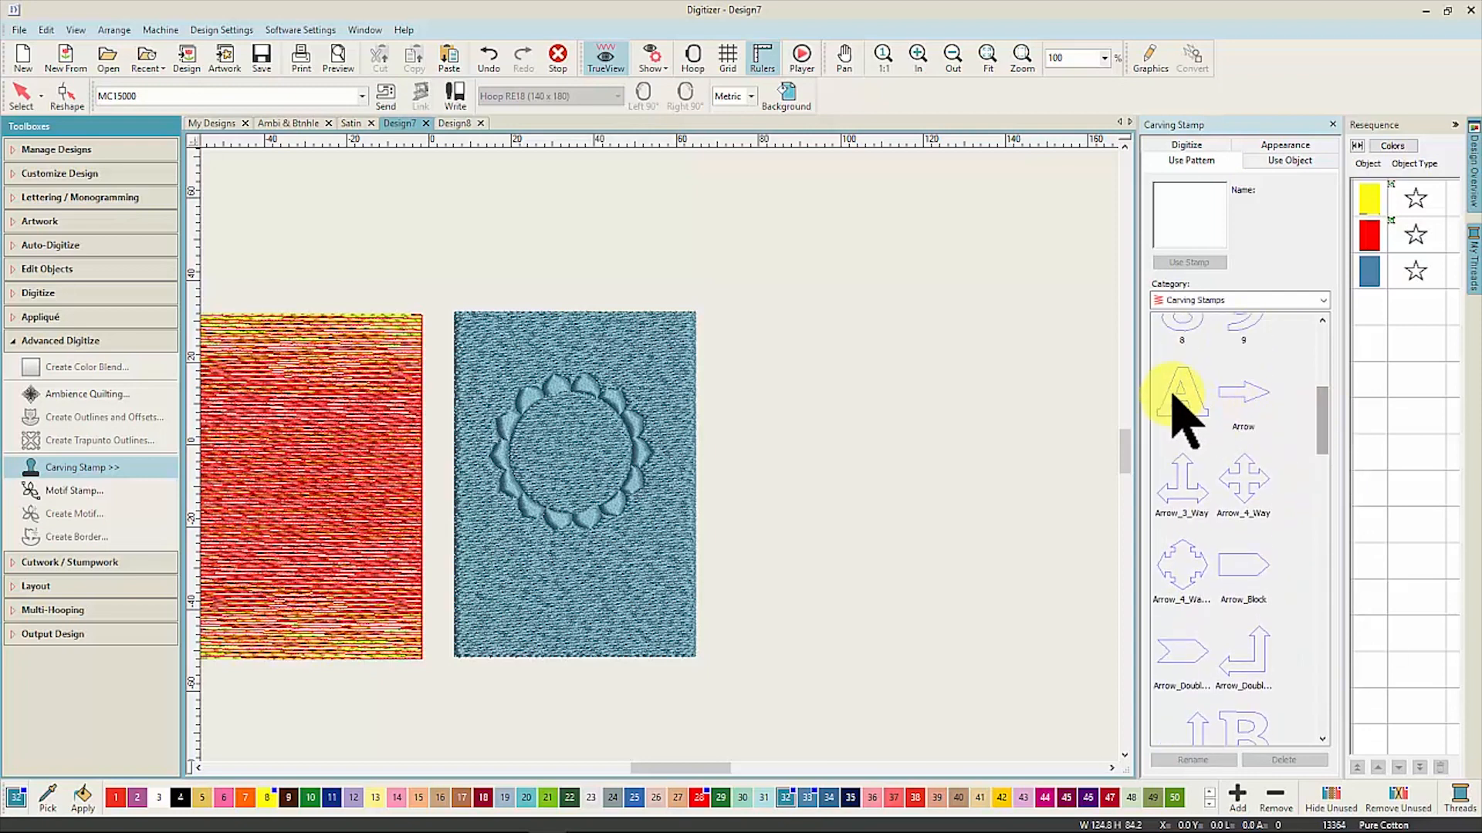
{"action": "left_click", "coordinate": [537, 482]}
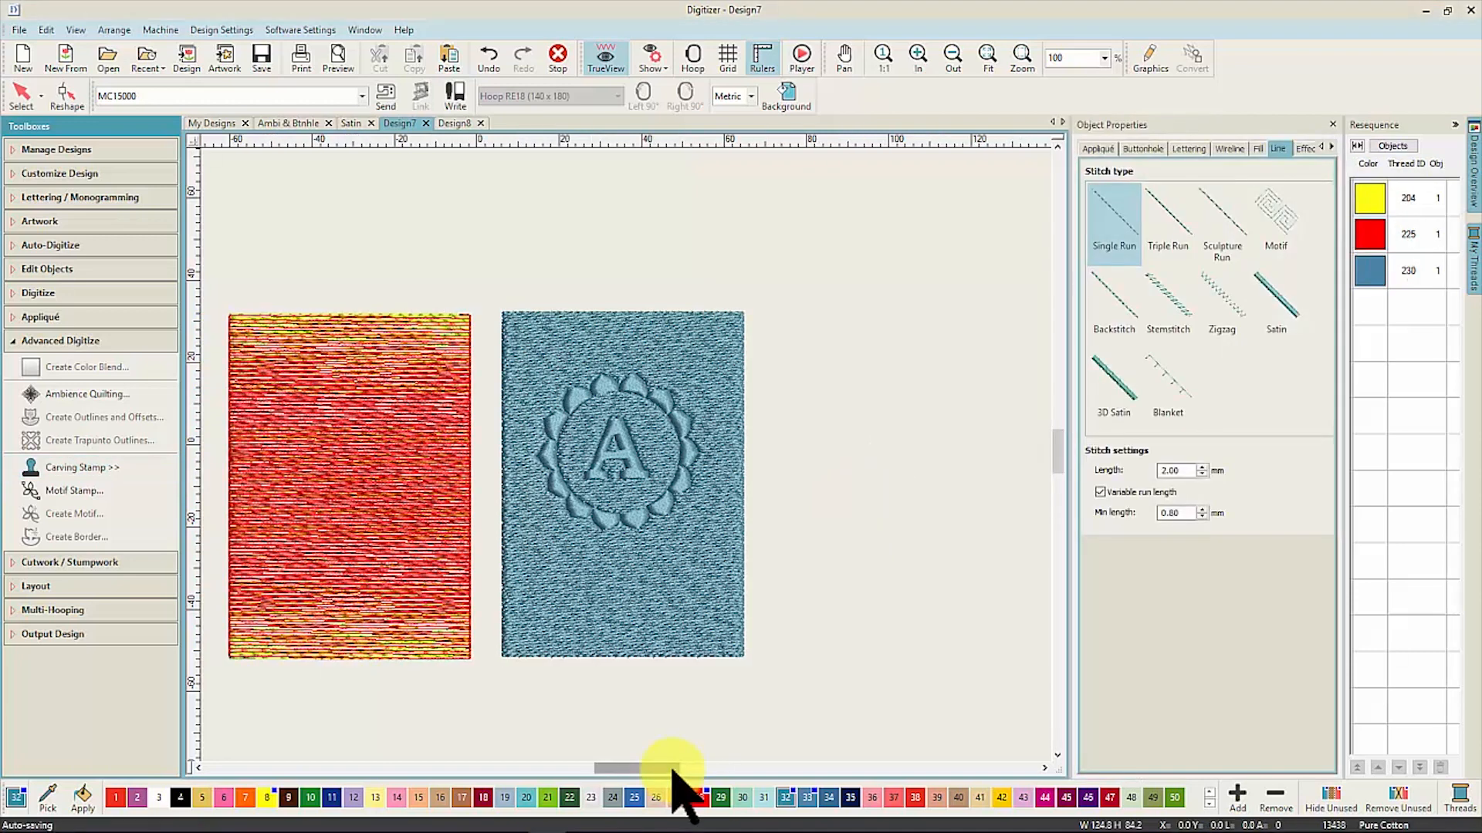
Step: Switch to the Satin design and set the 3D Satin layers of the four red petals to 4
{"action": "left_click_drag", "start_coordinate": [671, 767], "coordinate": [660, 768]}
{"action": "left_click", "coordinate": [351, 122]}
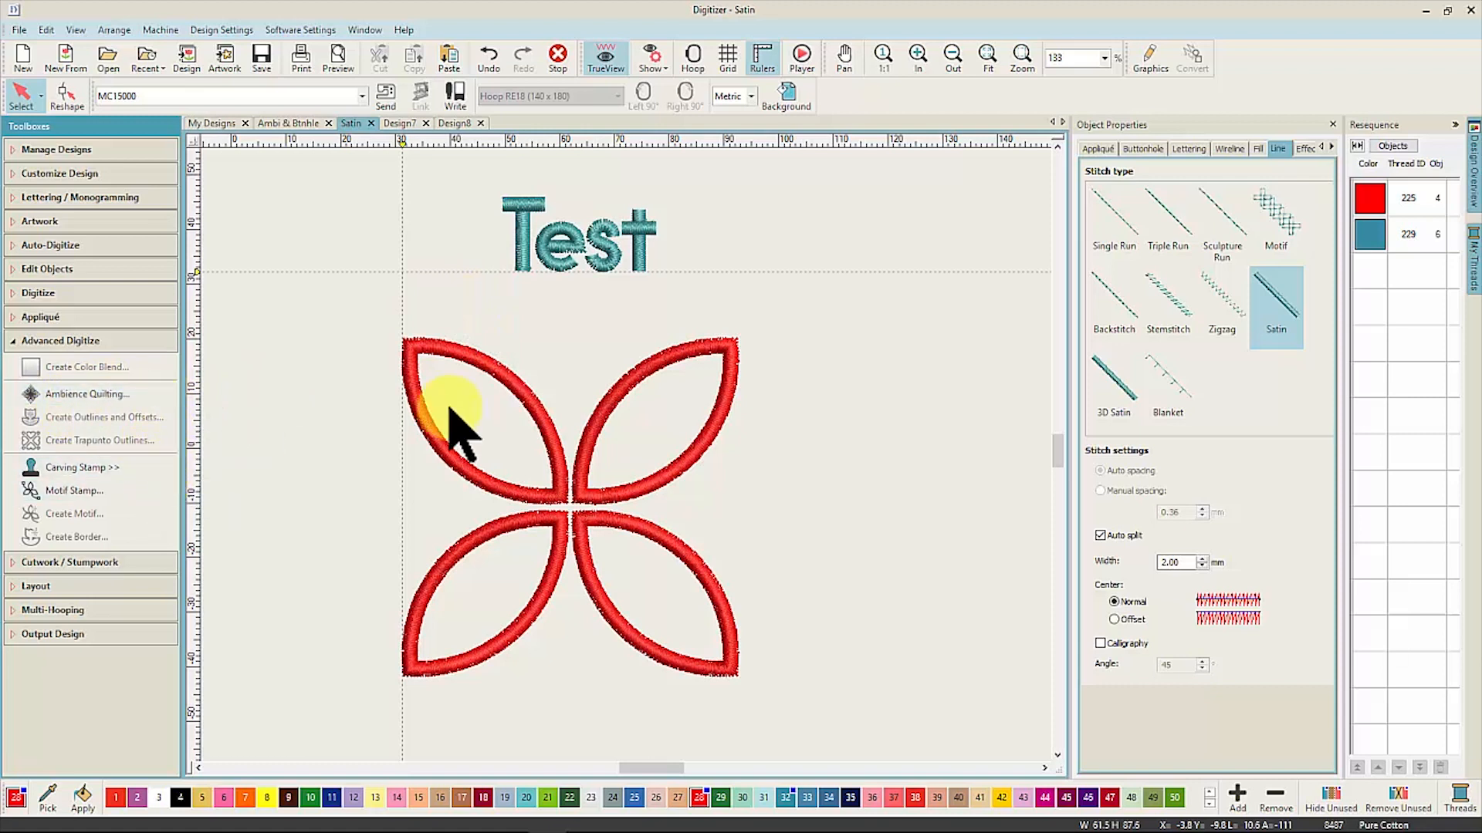
{"action": "left_click_drag", "start_coordinate": [341, 305], "coordinate": [840, 704]}
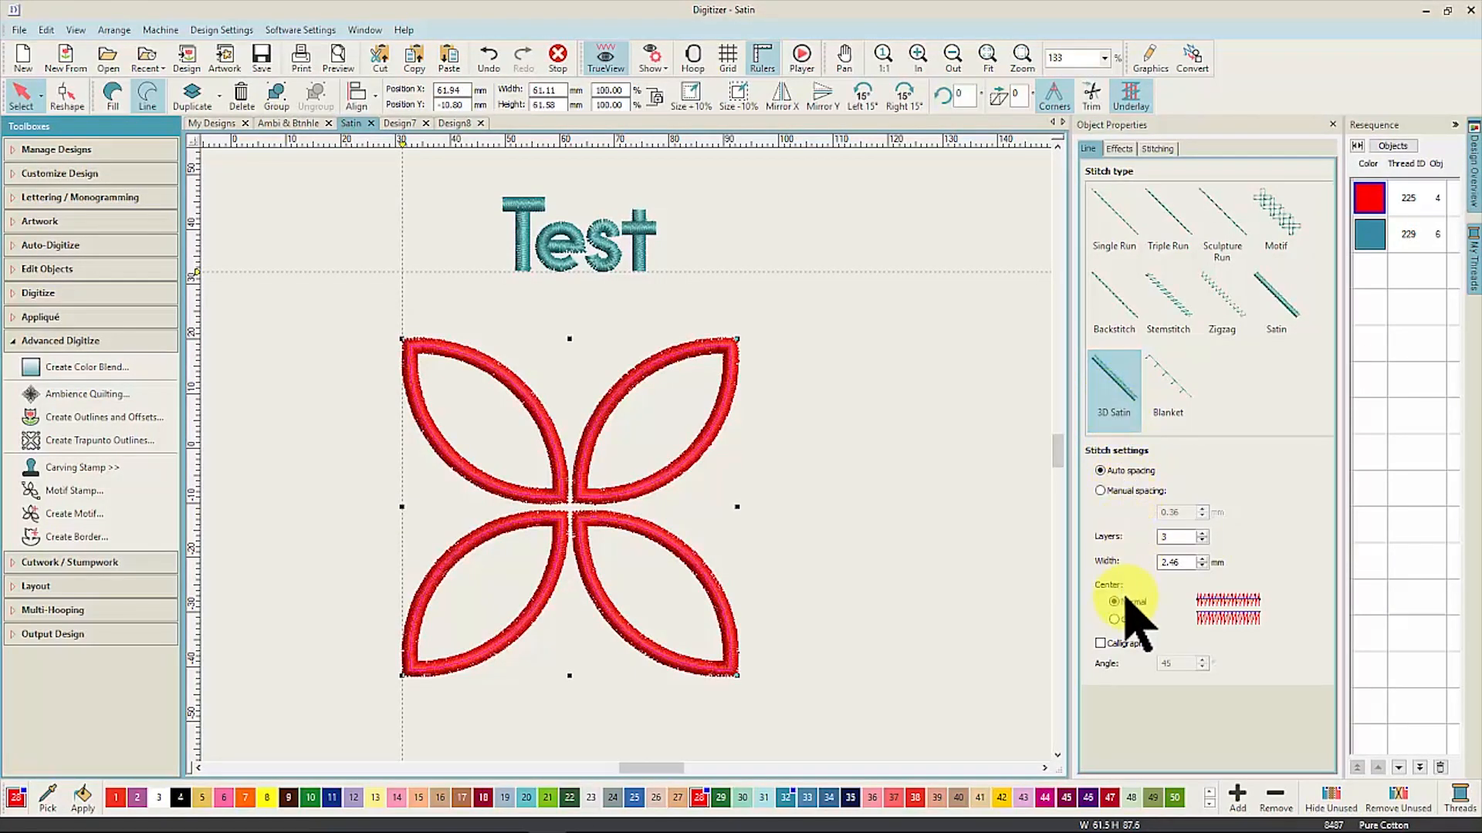
{"action": "left_click", "coordinate": [1202, 533]}
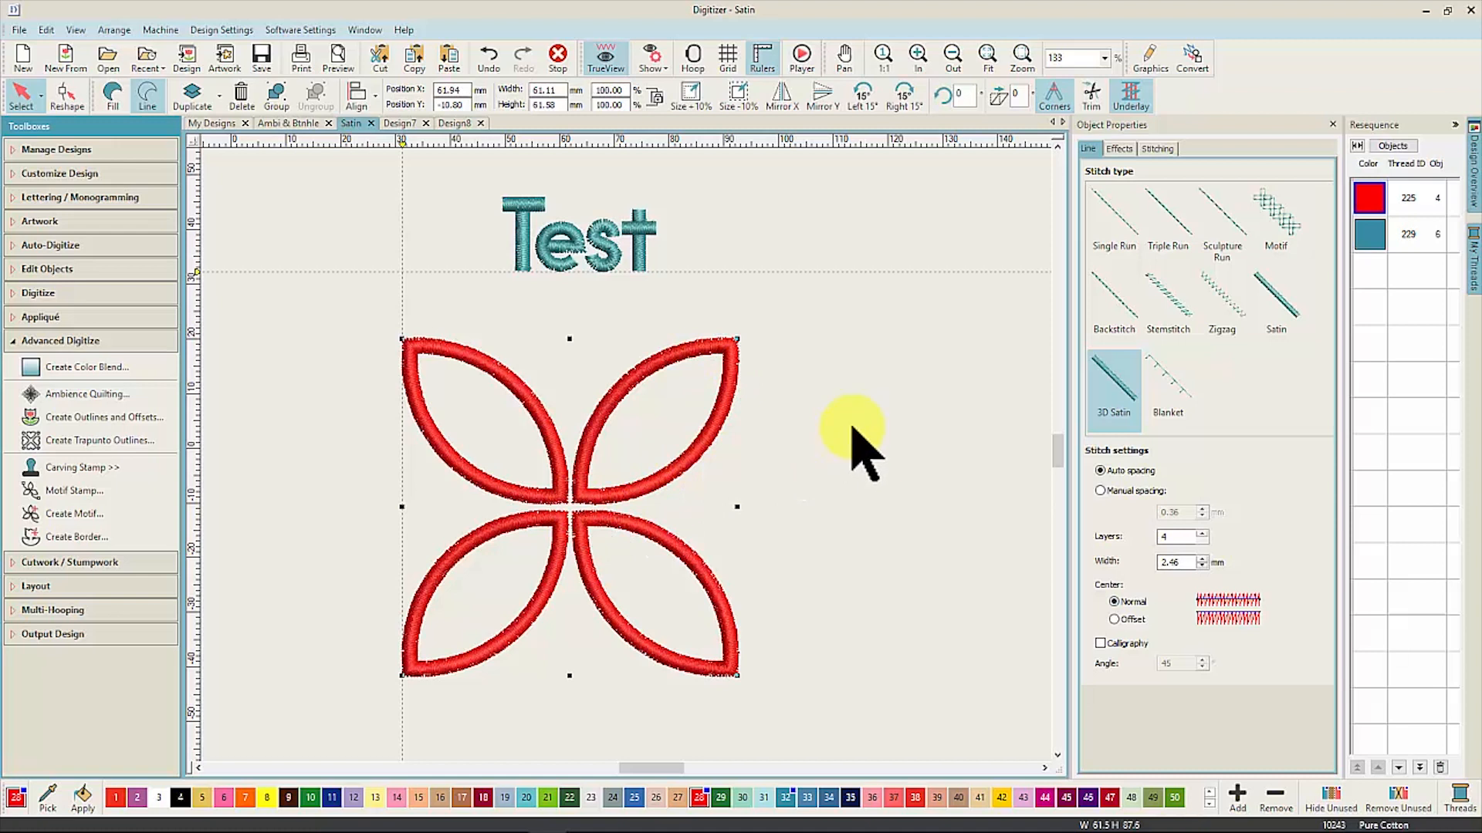
Step: Preview the layered petal stitching with the stitch Player, moving through the sewing sequence
{"action": "left_click", "coordinate": [802, 58]}
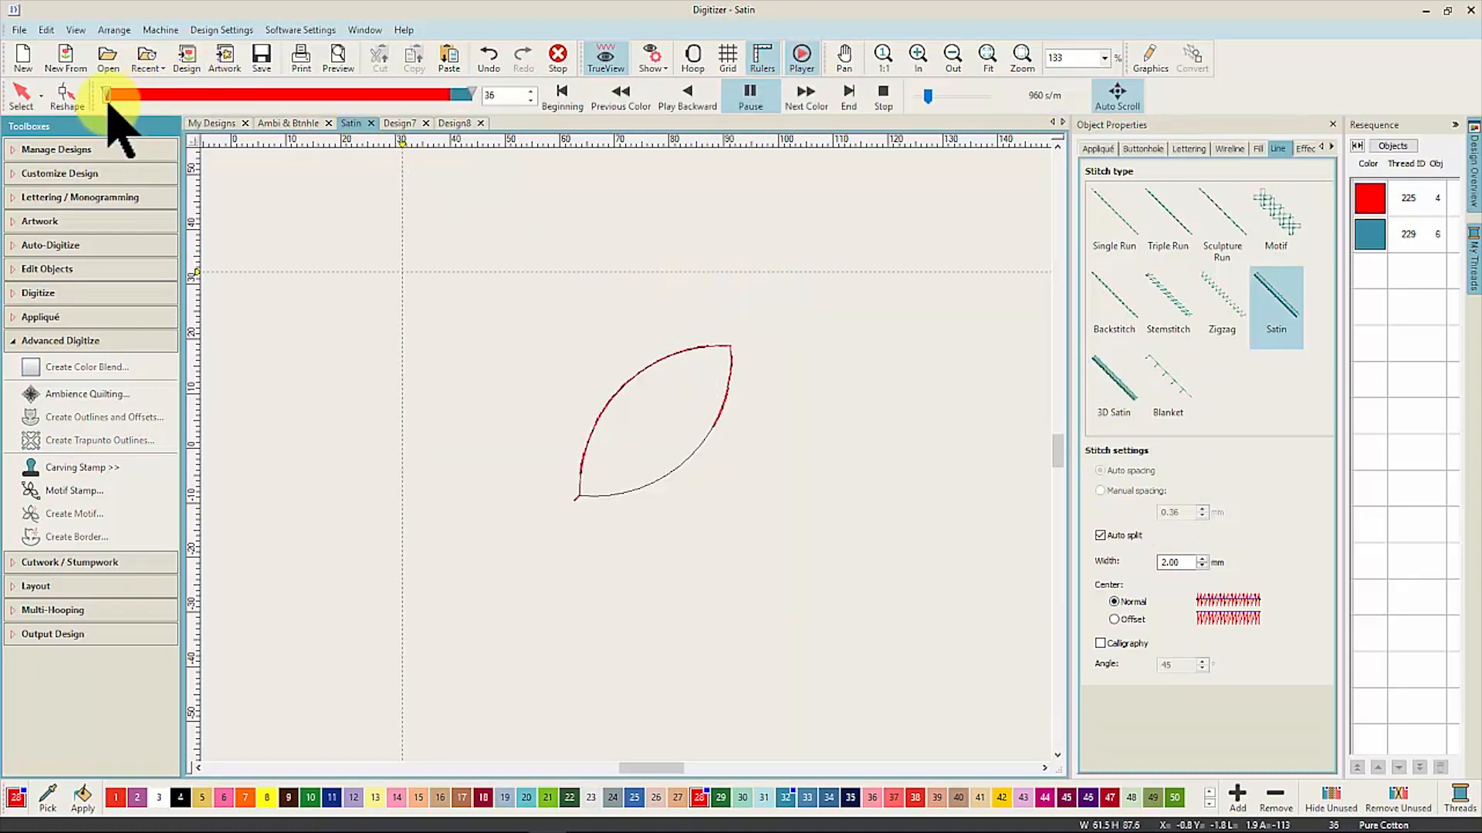
{"action": "mouse_move", "coordinate": [120, 99]}
{"action": "left_mouse_down"}
{"action": "mouse_move", "coordinate": [179, 147]}
{"action": "mouse_move", "coordinate": [184, 124]}
{"action": "mouse_move", "coordinate": [195, 136]}
{"action": "left_mouse_up"}
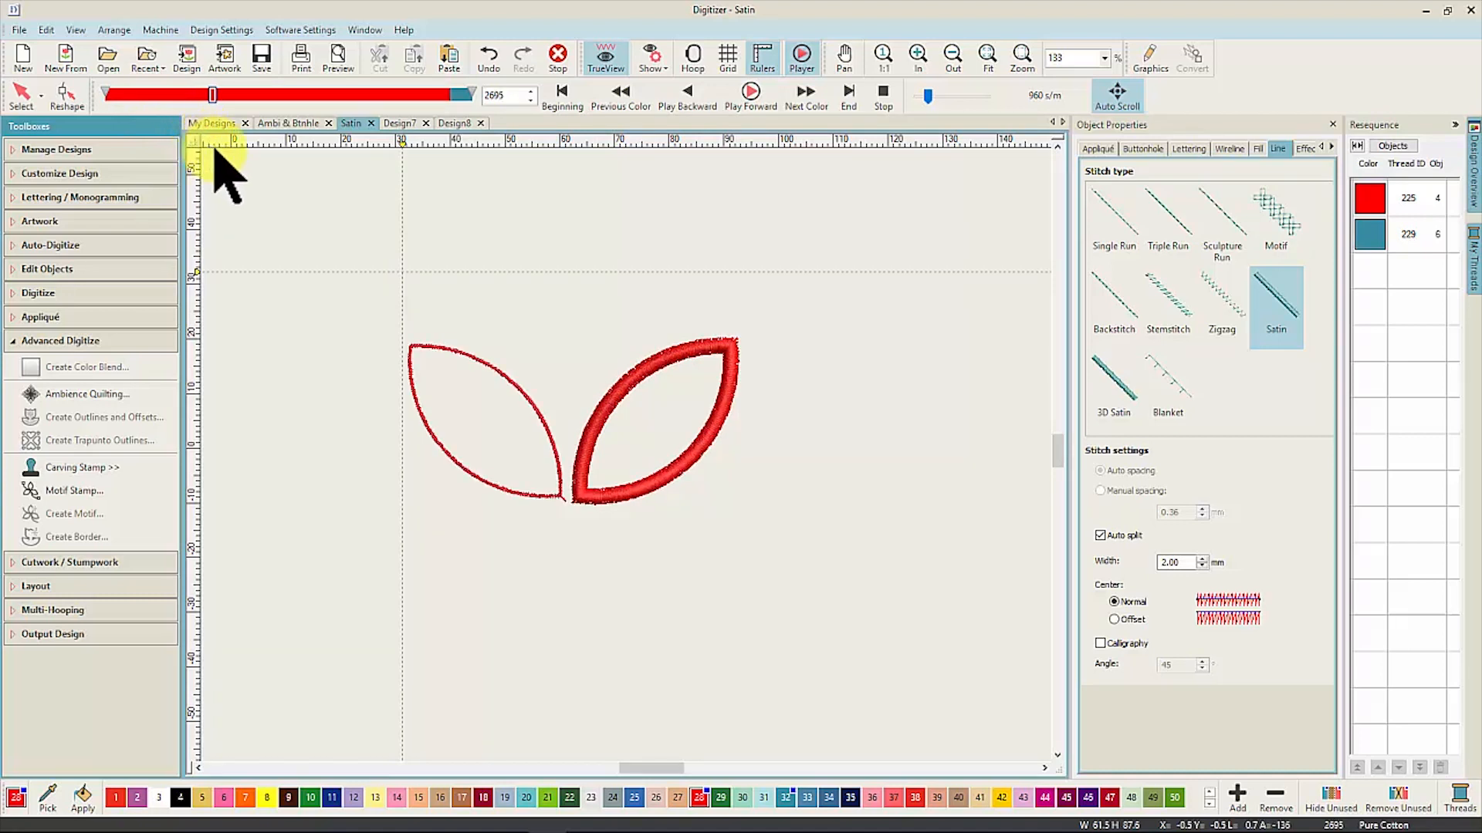
{"action": "mouse_move", "coordinate": [225, 153]}
{"action": "left_mouse_down"}
{"action": "mouse_move", "coordinate": [303, 168]}
{"action": "mouse_move", "coordinate": [363, 212]}
{"action": "left_mouse_up"}
Step: Create Triple trapunto outlines for the four red petals in 002 Janome Polyester with a 1 mm offset, and undo them
{"action": "mouse_move", "coordinate": [344, 306]}
{"action": "left_mouse_down"}
{"action": "mouse_move", "coordinate": [825, 711]}
{"action": "mouse_move", "coordinate": [863, 723]}
{"action": "left_mouse_up"}
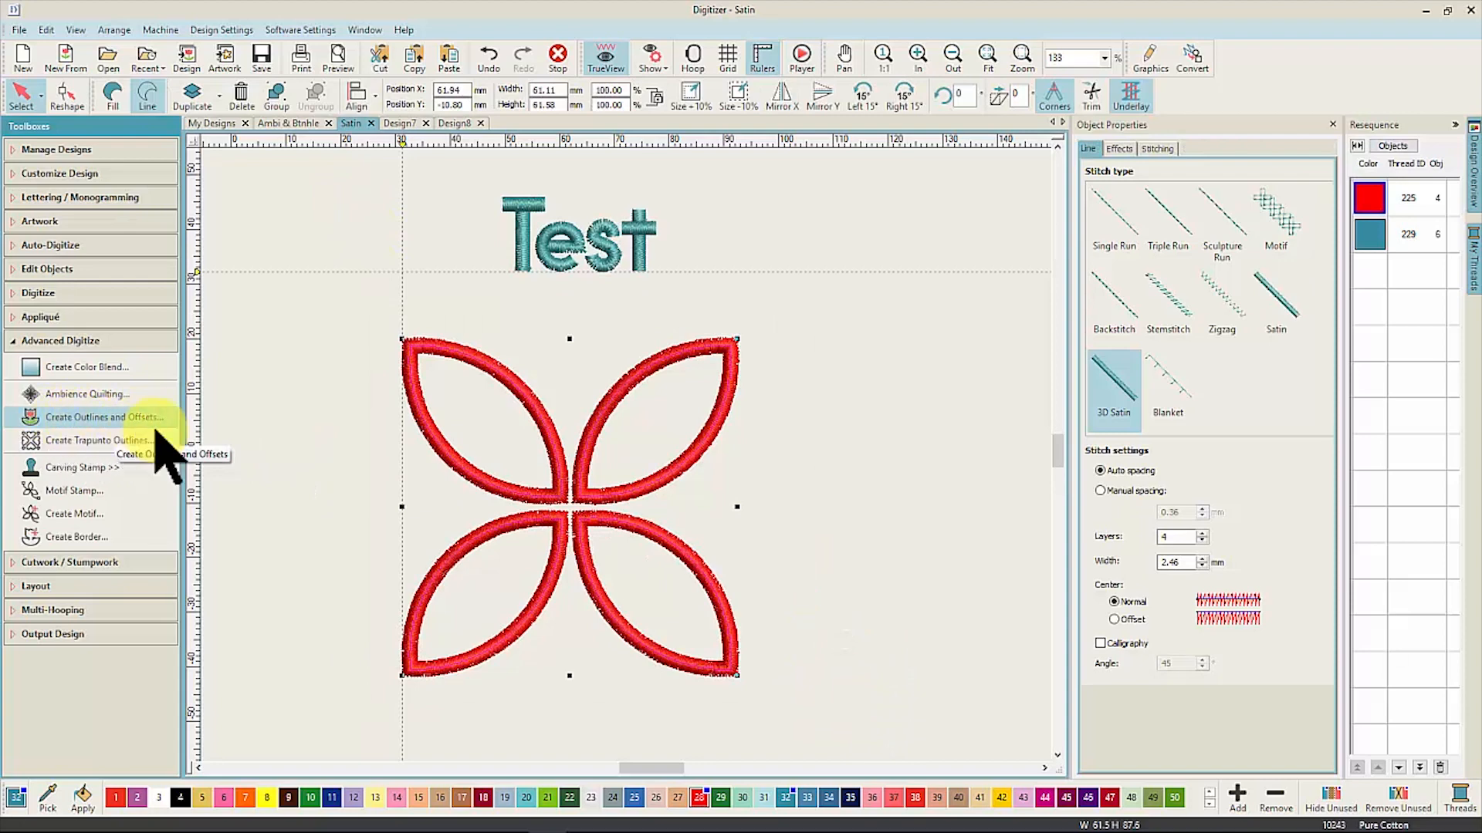
{"action": "left_click", "coordinate": [124, 441]}
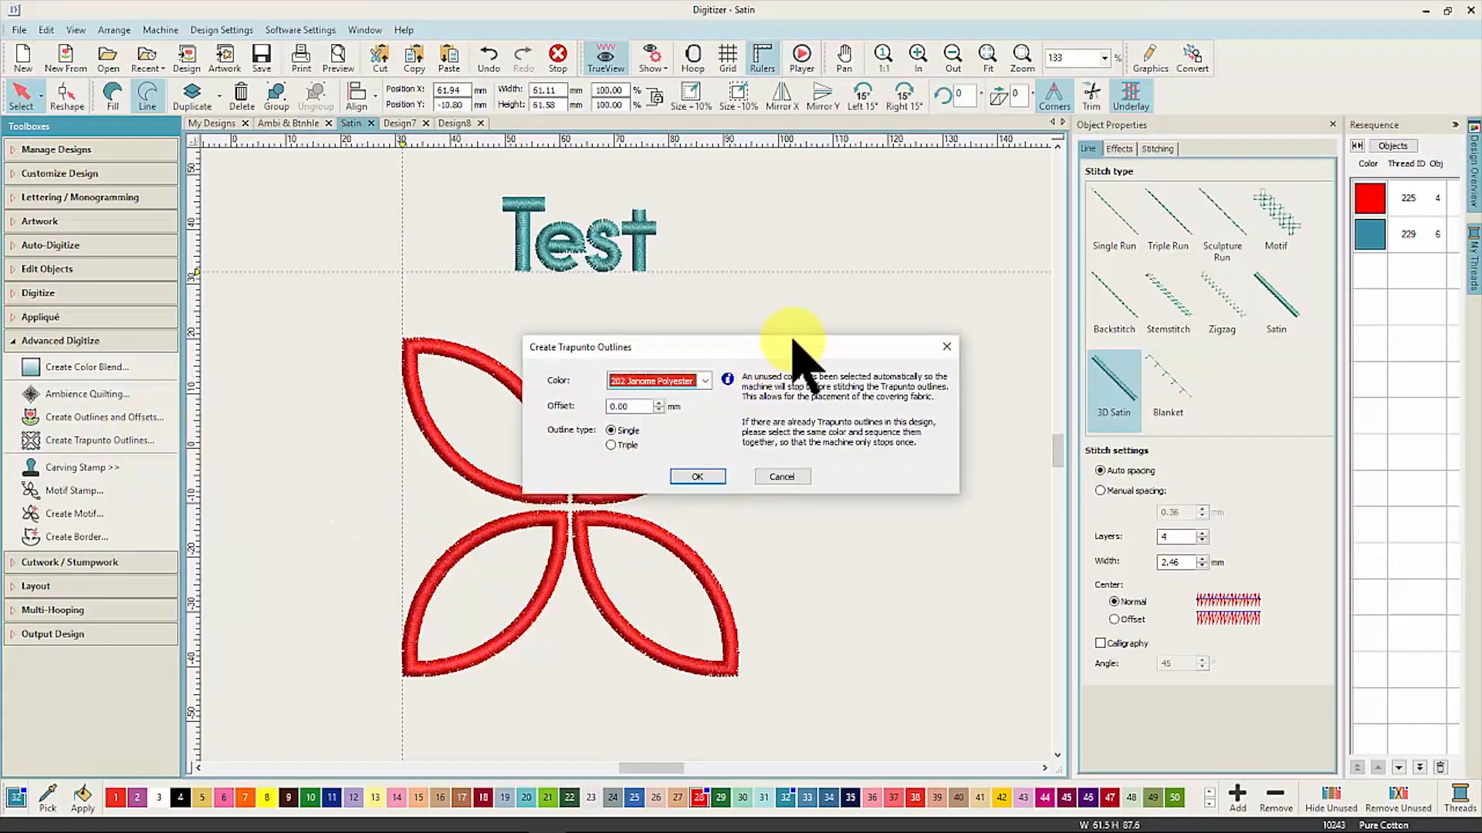
{"action": "left_click_drag", "start_coordinate": [804, 344], "coordinate": [943, 285]}
{"action": "left_click", "coordinate": [845, 323]}
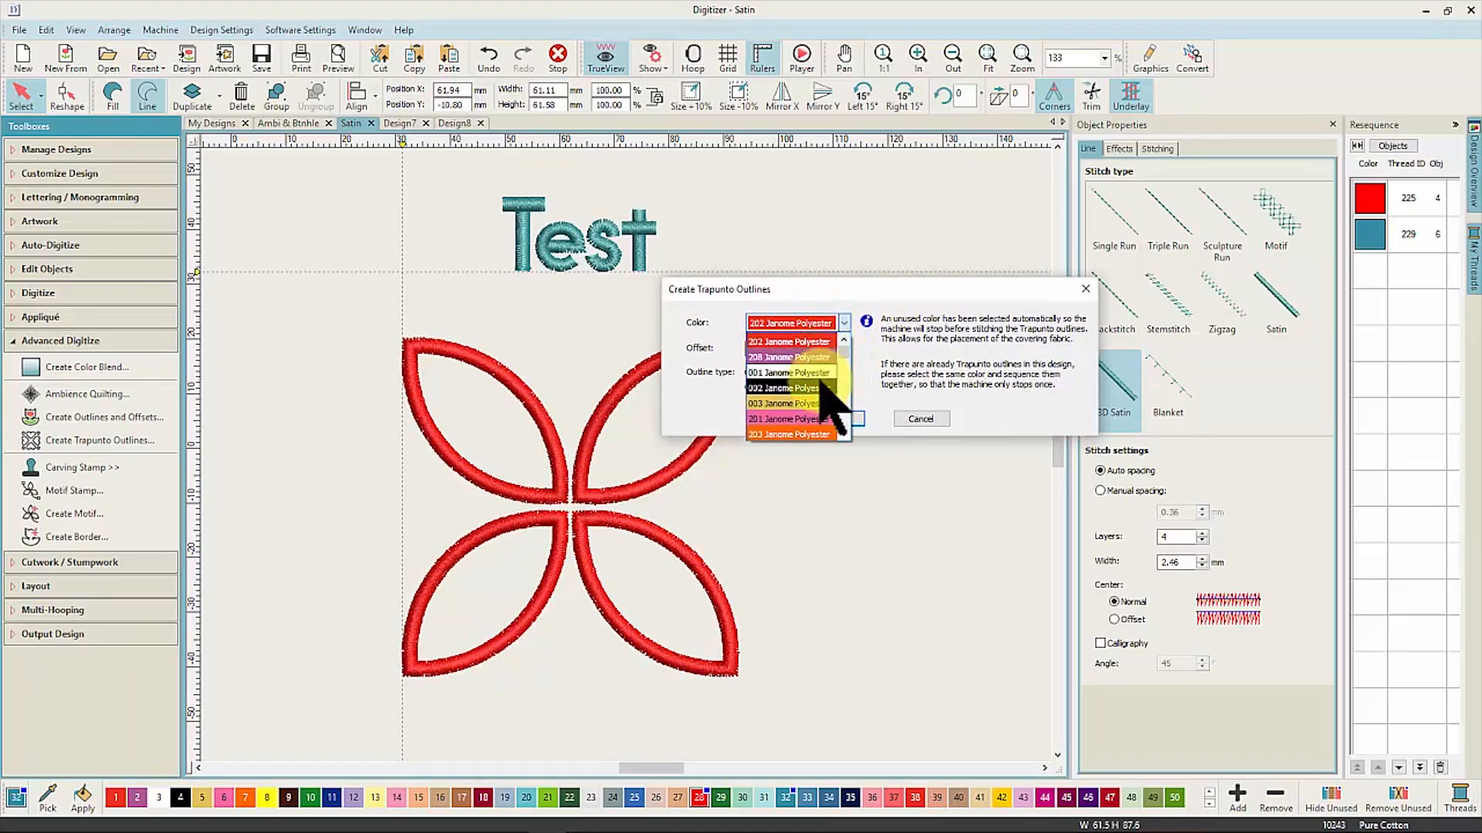
{"action": "left_click", "coordinate": [820, 386]}
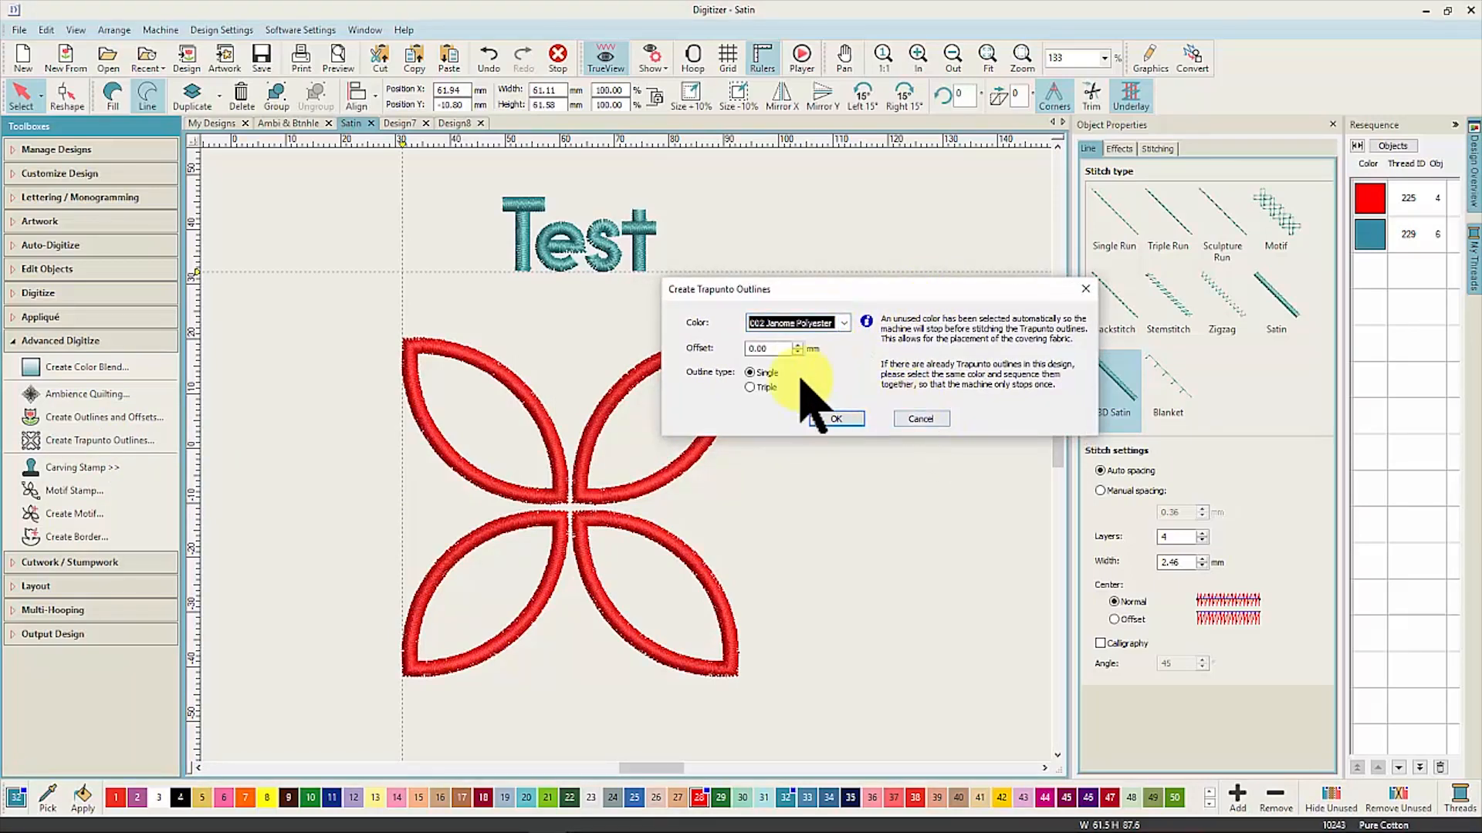
{"action": "left_click", "coordinate": [749, 387]}
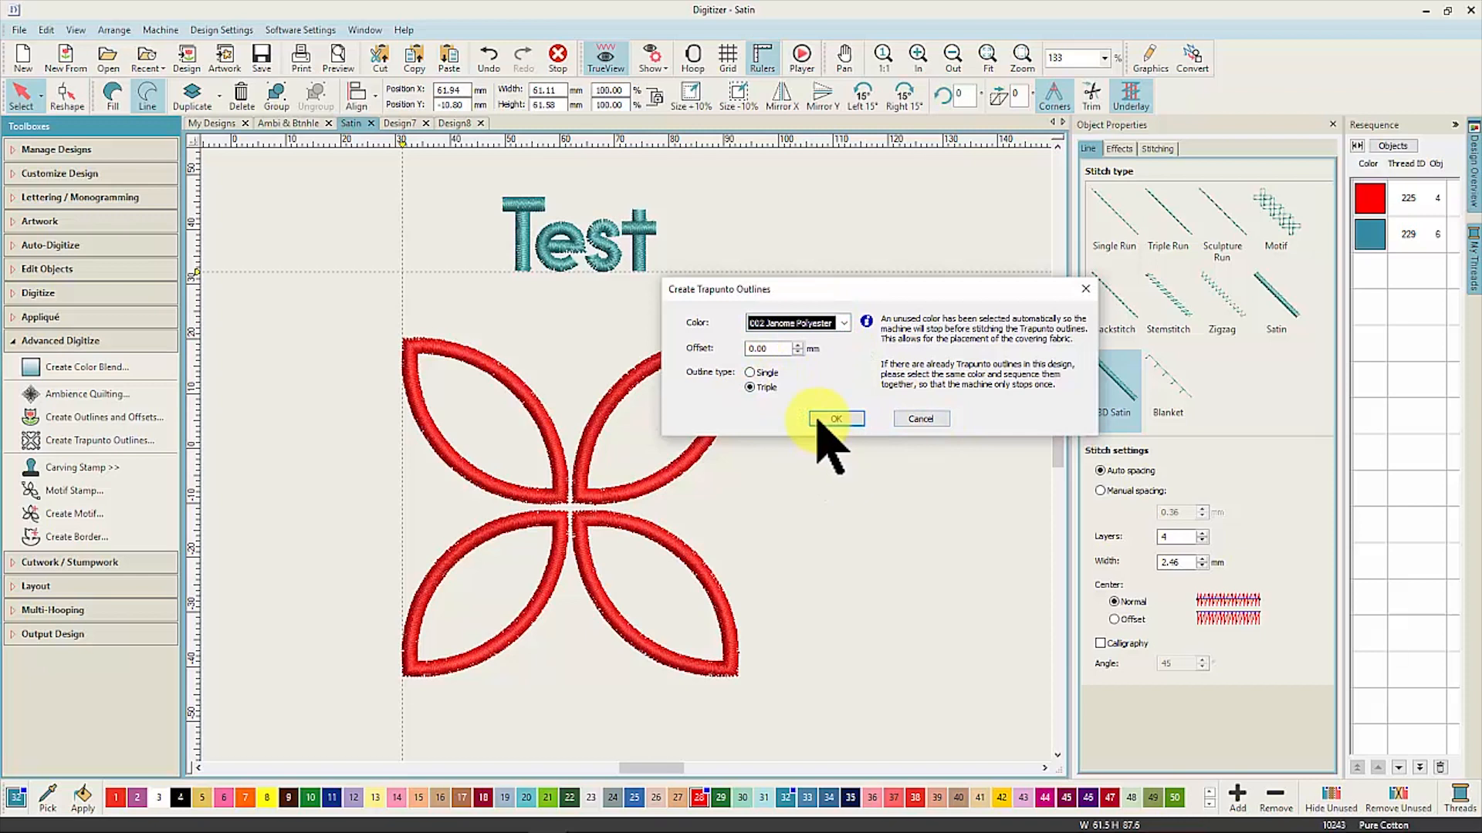
{"action": "left_click_drag", "start_coordinate": [771, 348], "coordinate": [724, 353]}
{"action": "type", "text": "1"}
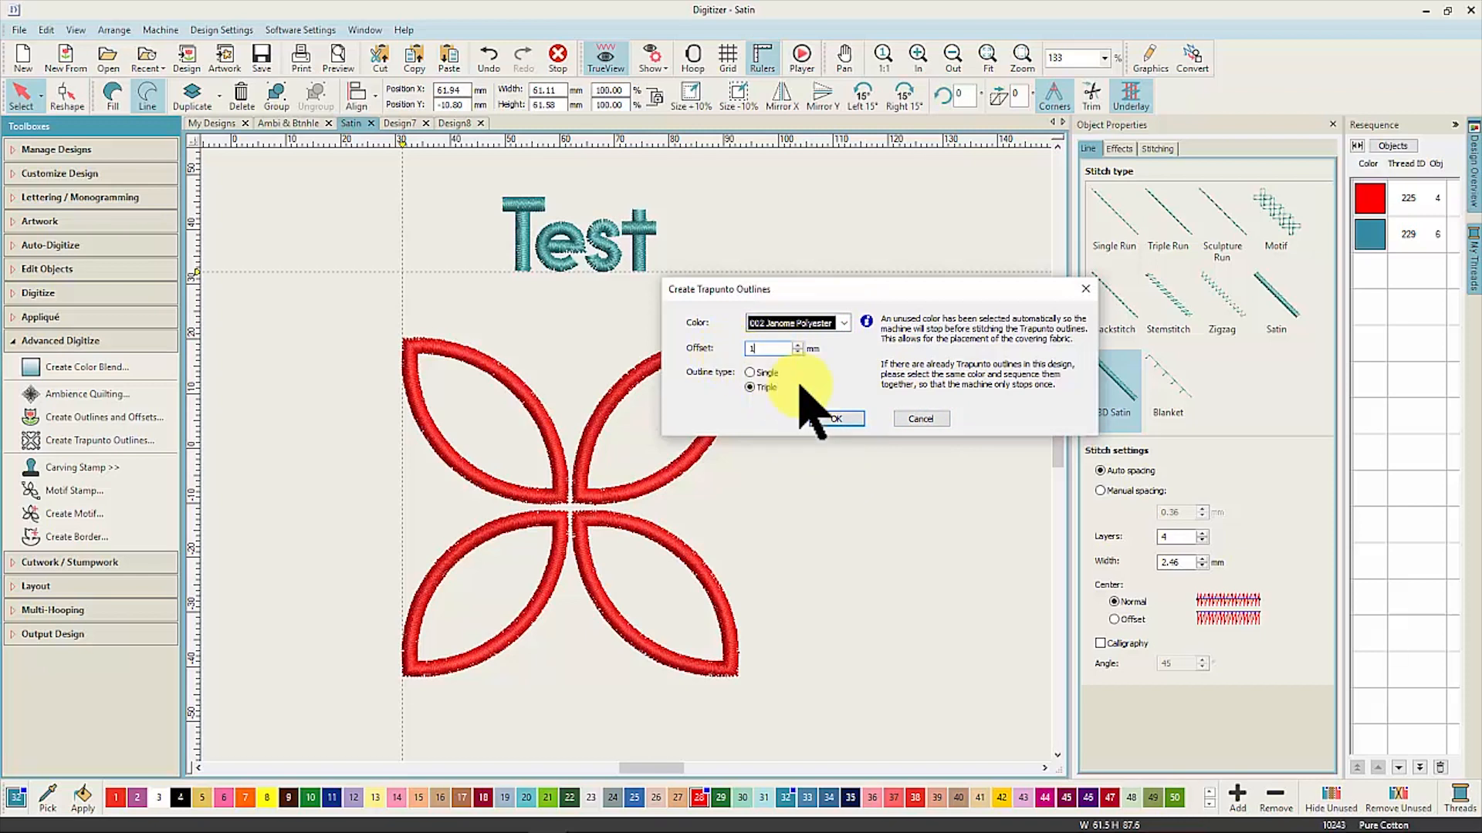
{"action": "left_click", "coordinate": [836, 419]}
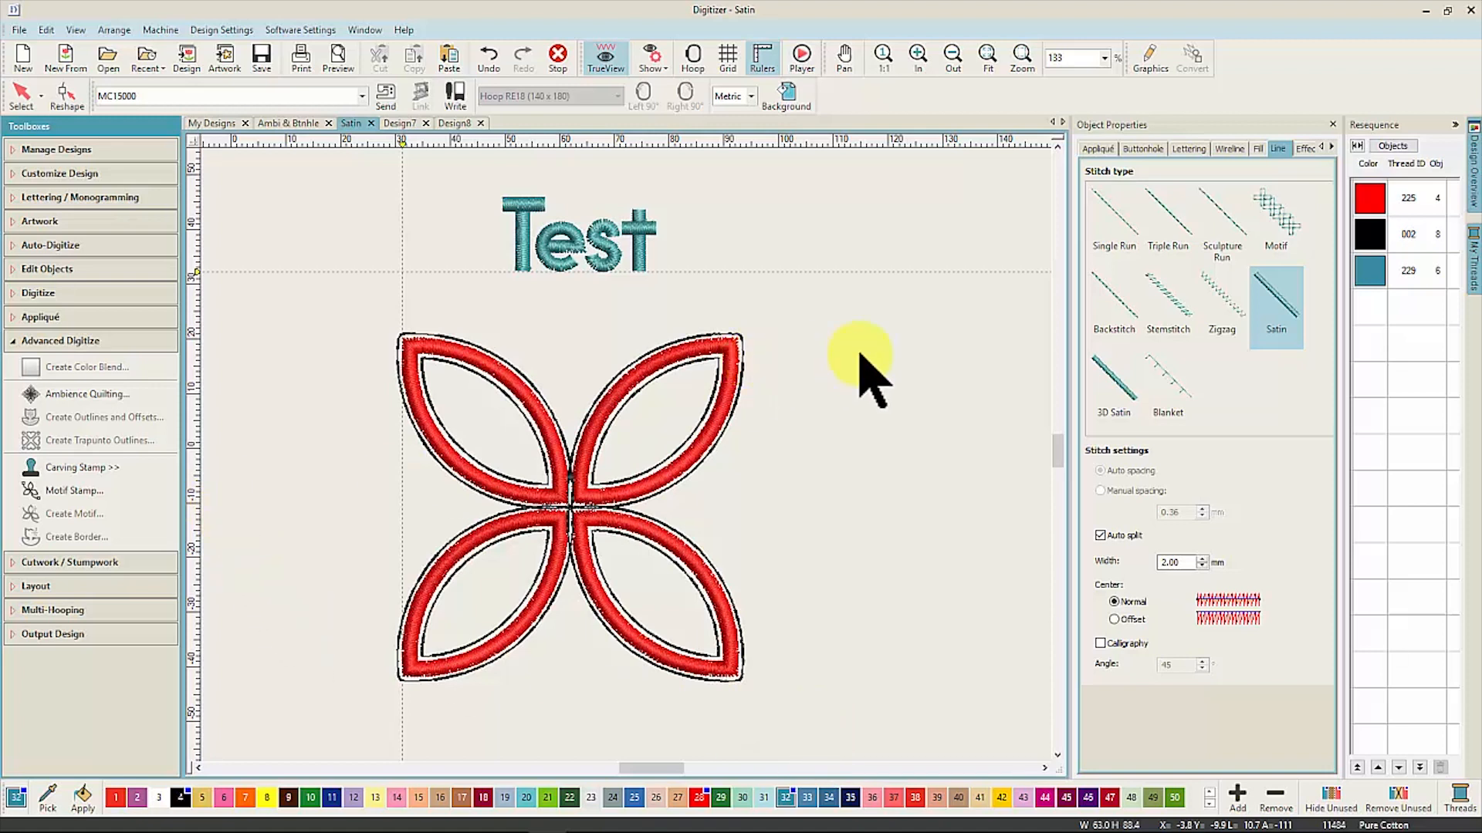
{"action": "key", "text": "ctrl+z"}
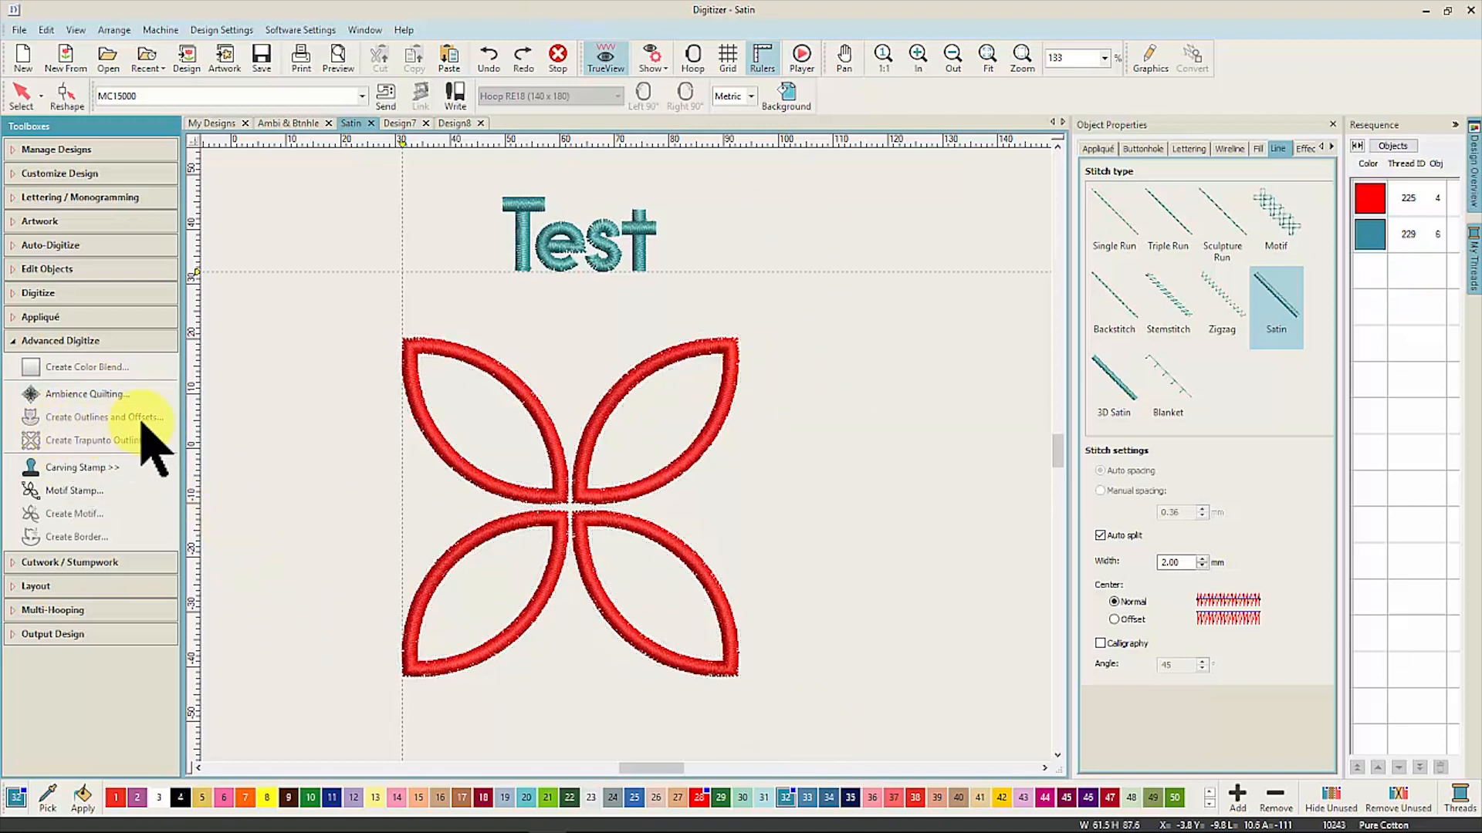
Step: Open the Outlines and Offsets settings for the upper-left red petal to view its options
{"action": "left_click", "coordinate": [456, 369]}
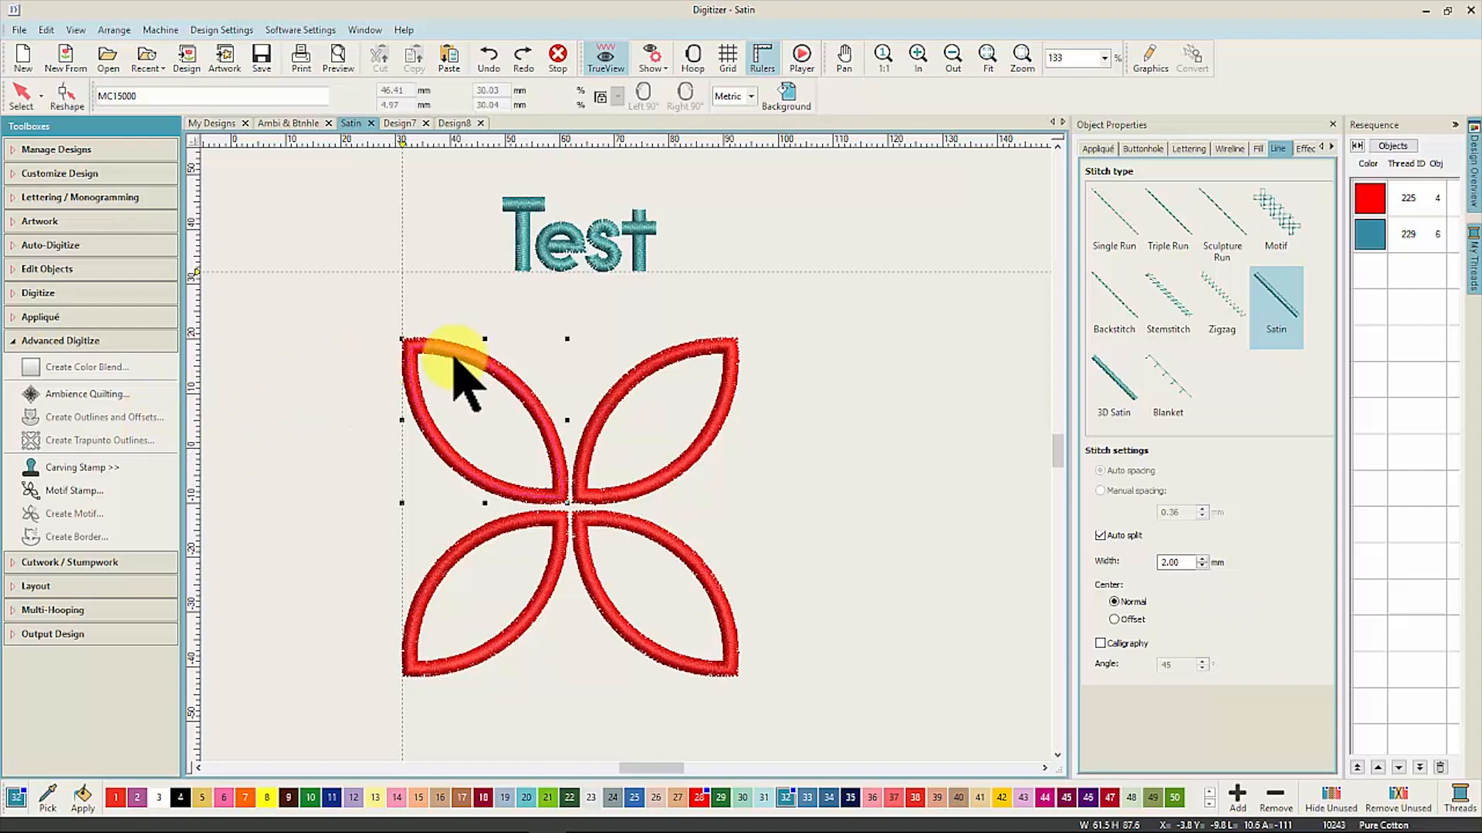
{"action": "left_click", "coordinate": [83, 417]}
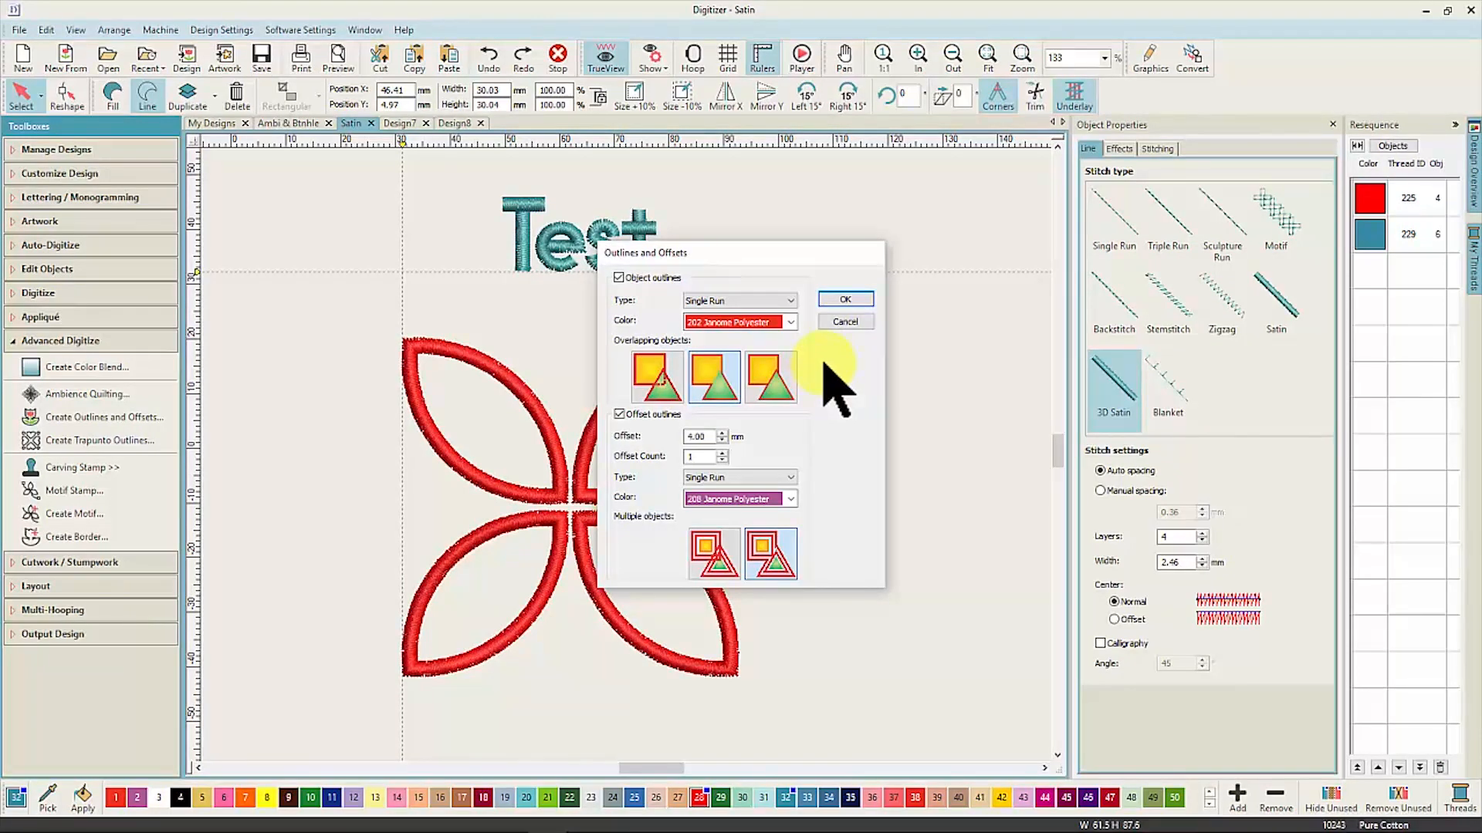
Step: Select the Test lettering and turn on Calligraphy for its satin lines
{"action": "left_click_drag", "start_coordinate": [463, 171], "coordinate": [737, 306]}
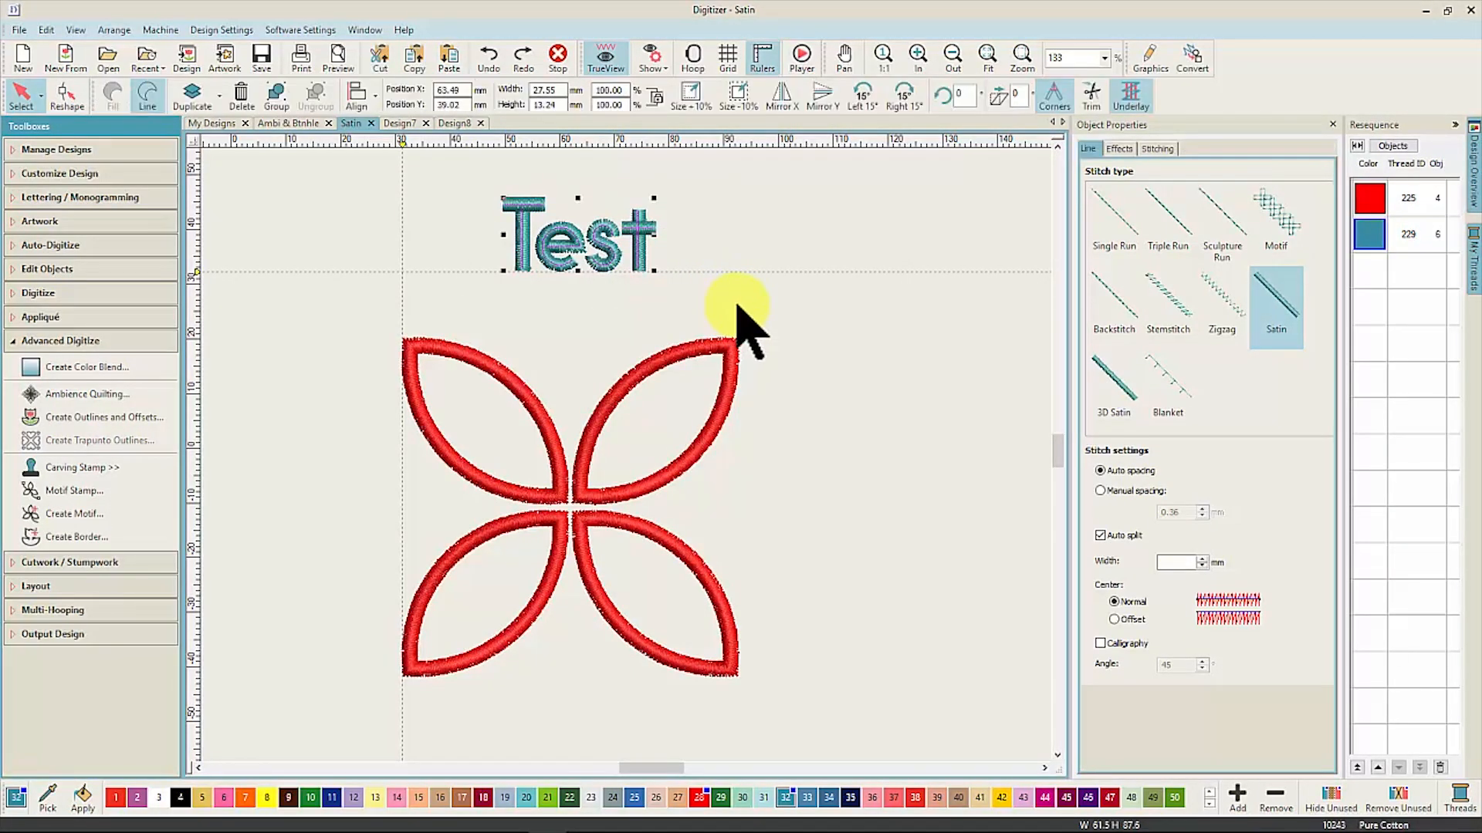
{"action": "left_click", "coordinate": [1101, 644]}
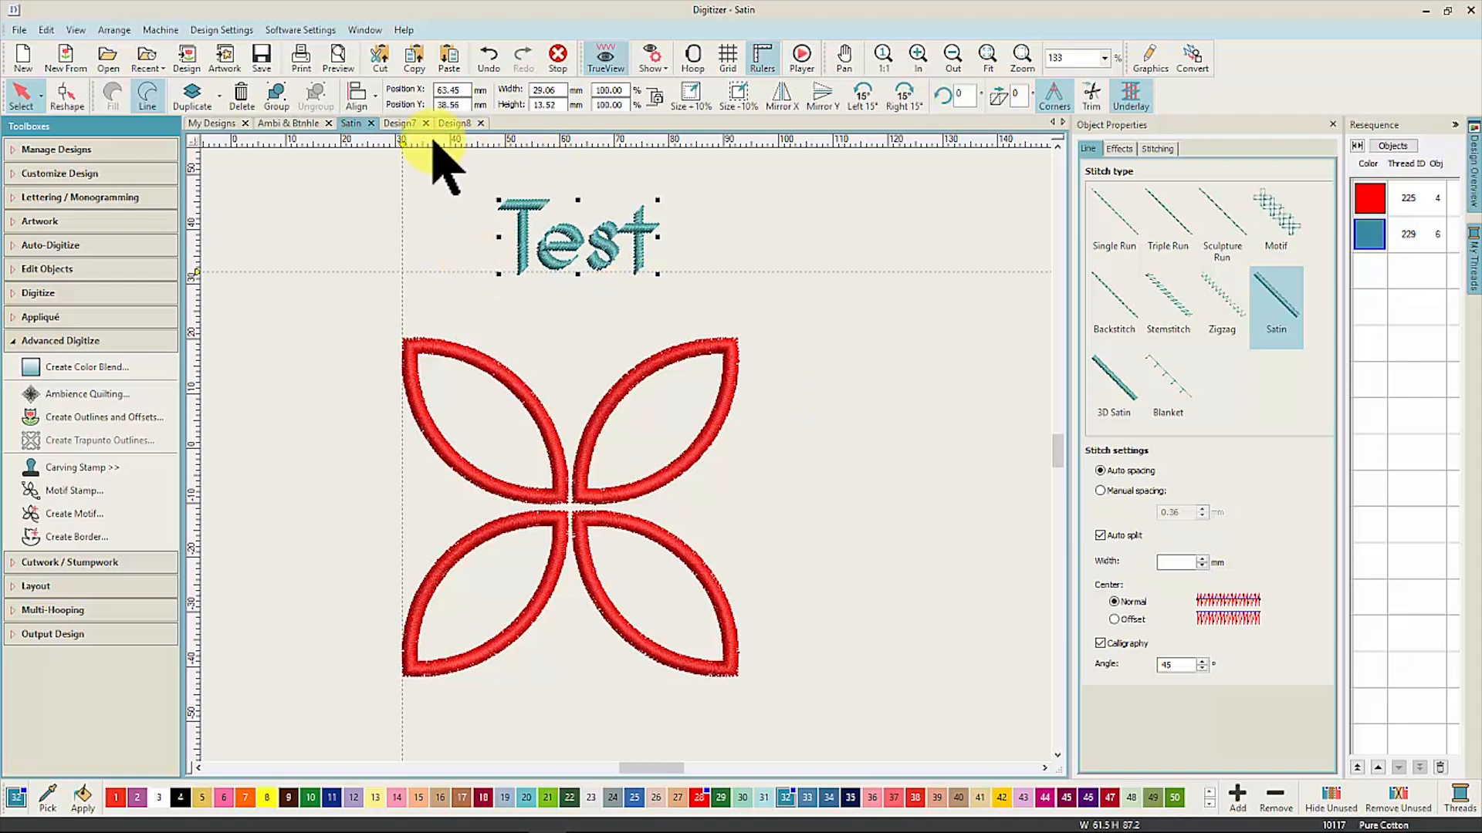
Step: Add a second vertical guide and align the two vertical guides with the outer edges of the Test lettering
{"action": "left_click", "coordinate": [702, 141]}
{"action": "left_click_drag", "start_coordinate": [702, 143], "coordinate": [664, 153]}
{"action": "left_click_drag", "start_coordinate": [402, 144], "coordinate": [495, 149]}
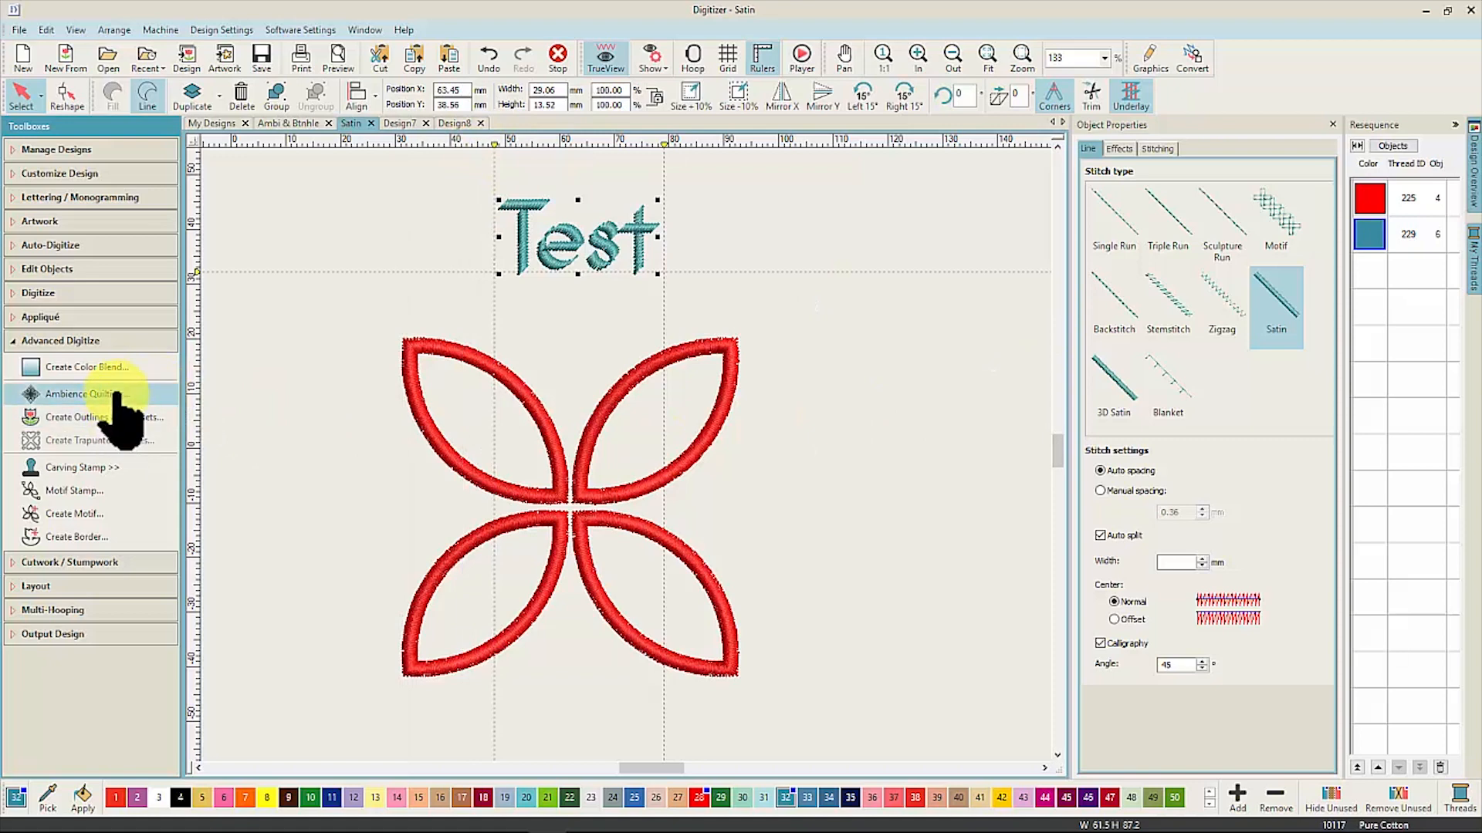
Step: Switch to the Ambi & Btnhle design and change the measurement units to U.S
{"action": "left_click", "coordinate": [305, 124]}
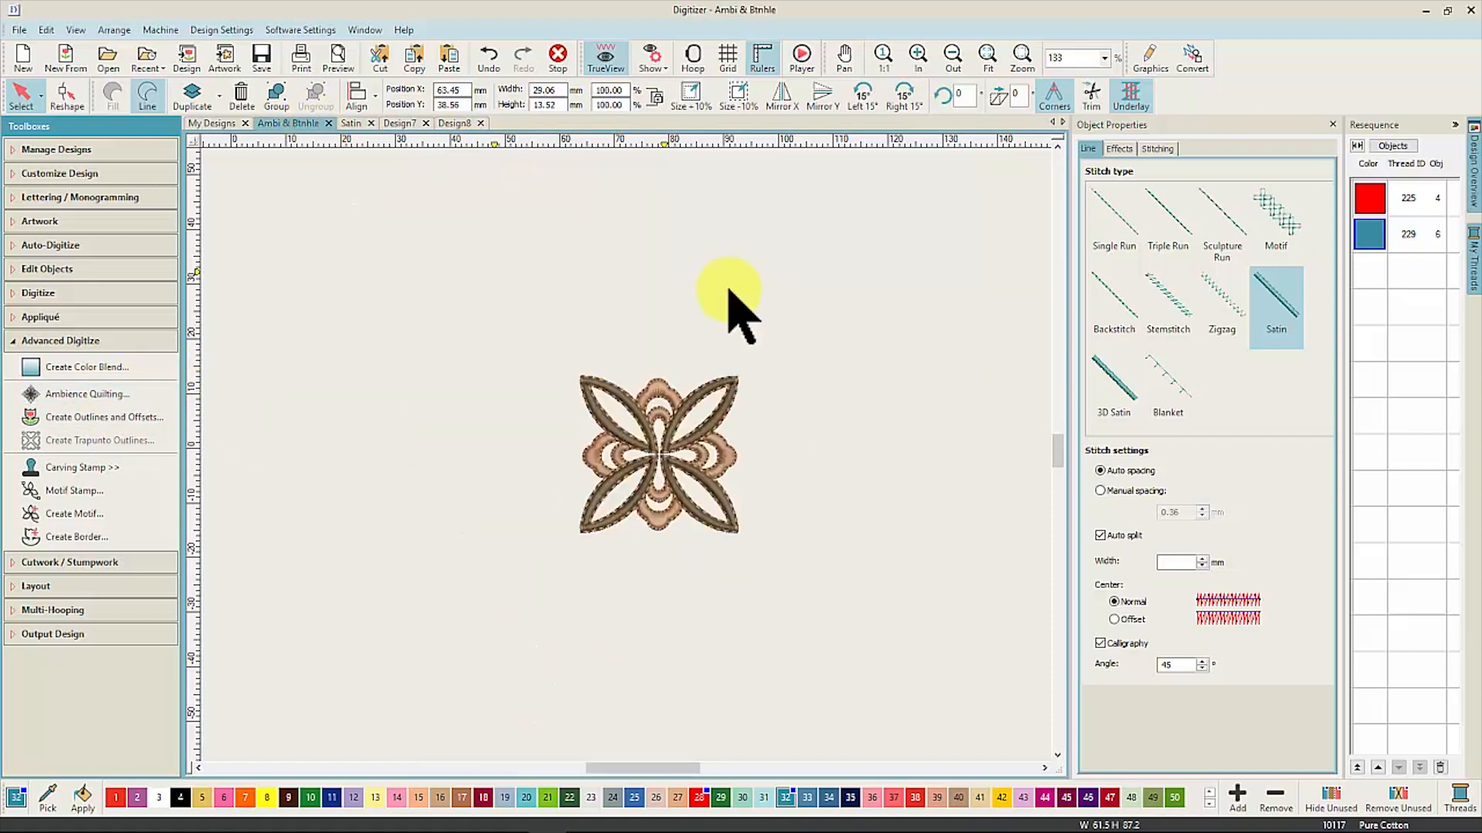
{"action": "left_click_drag", "start_coordinate": [552, 349], "coordinate": [827, 609]}
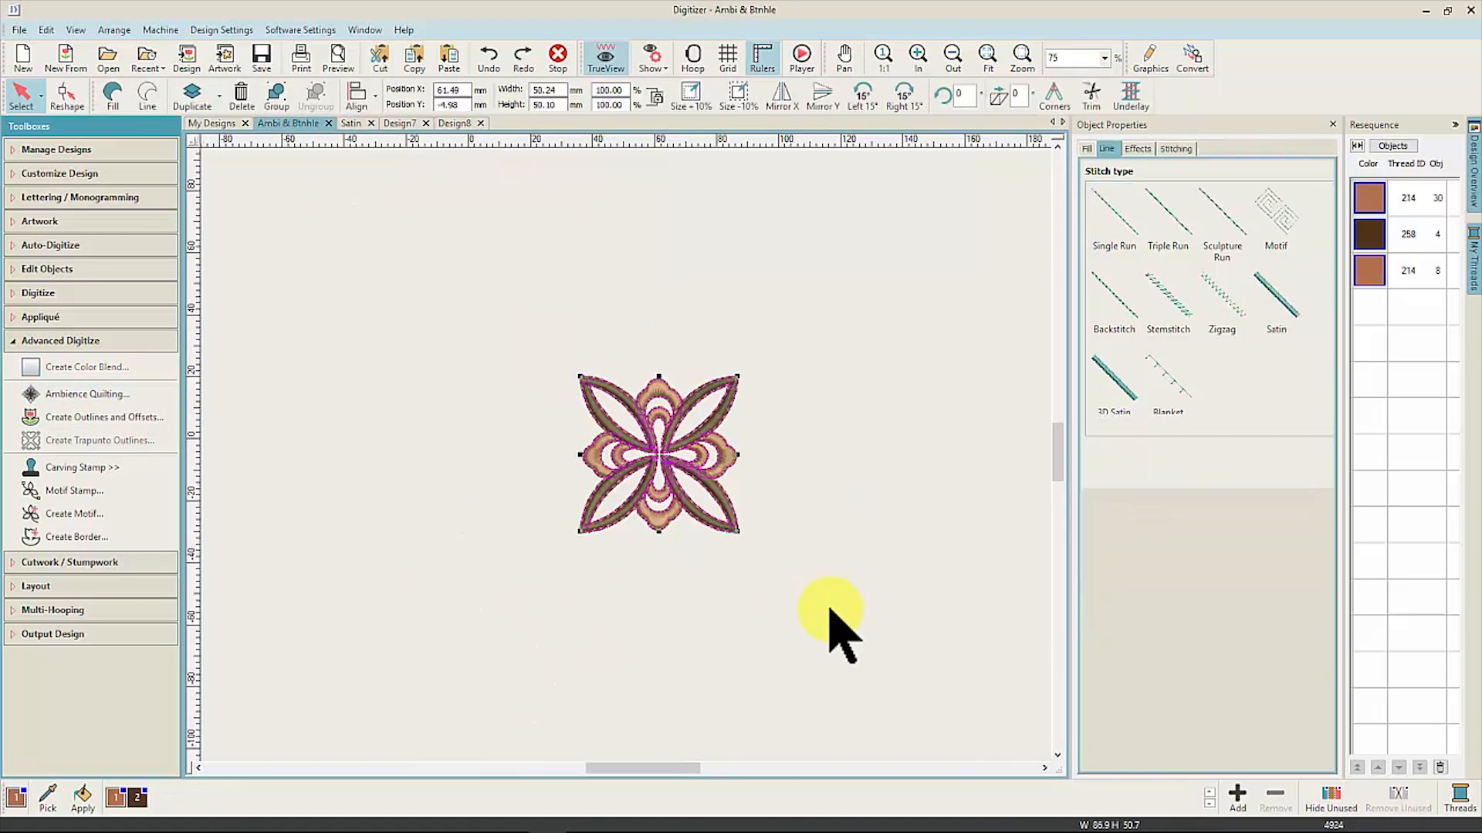
{"action": "left_click", "coordinate": [108, 396]}
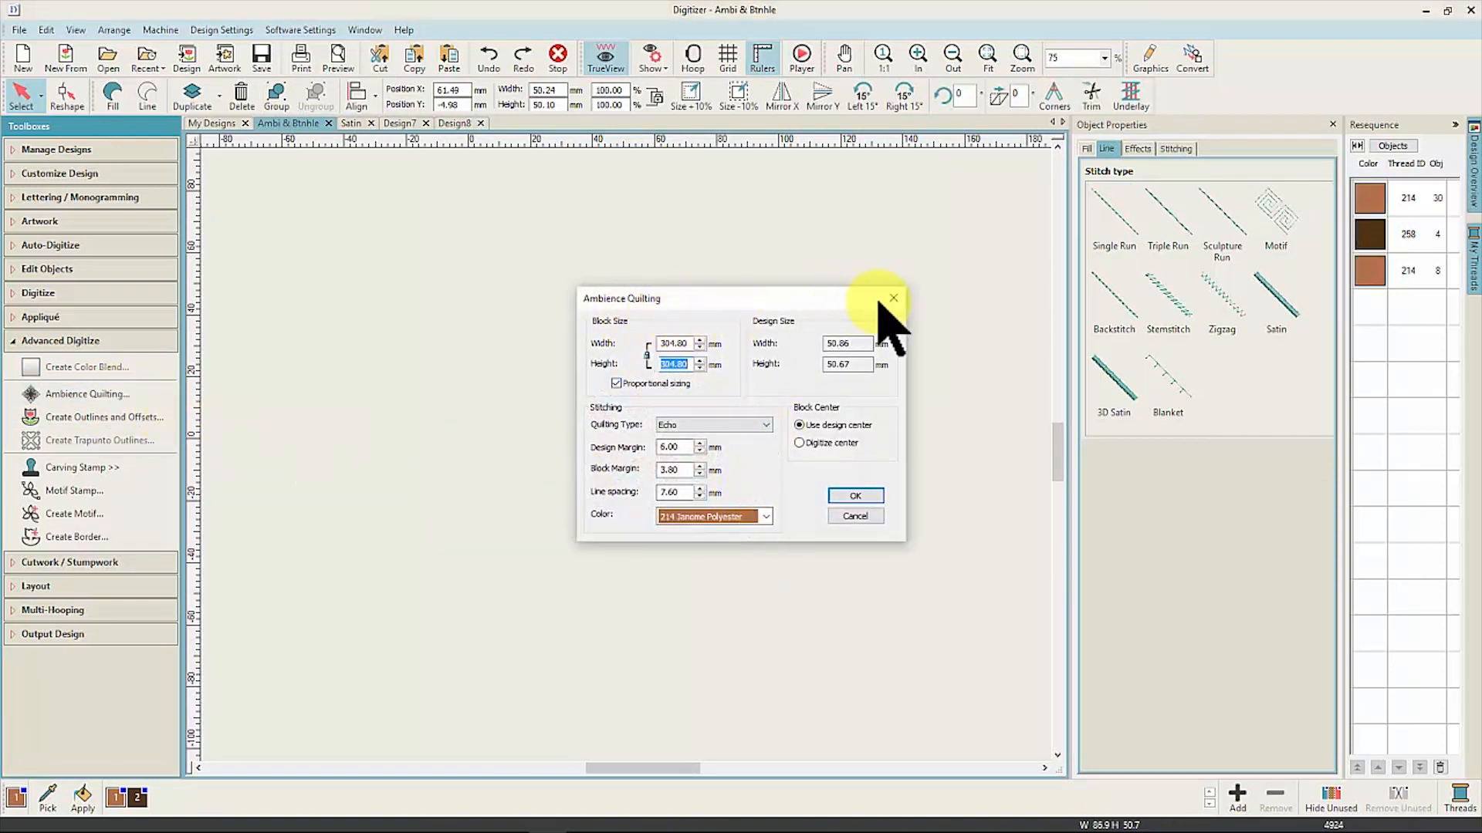
{"action": "left_click", "coordinate": [895, 297]}
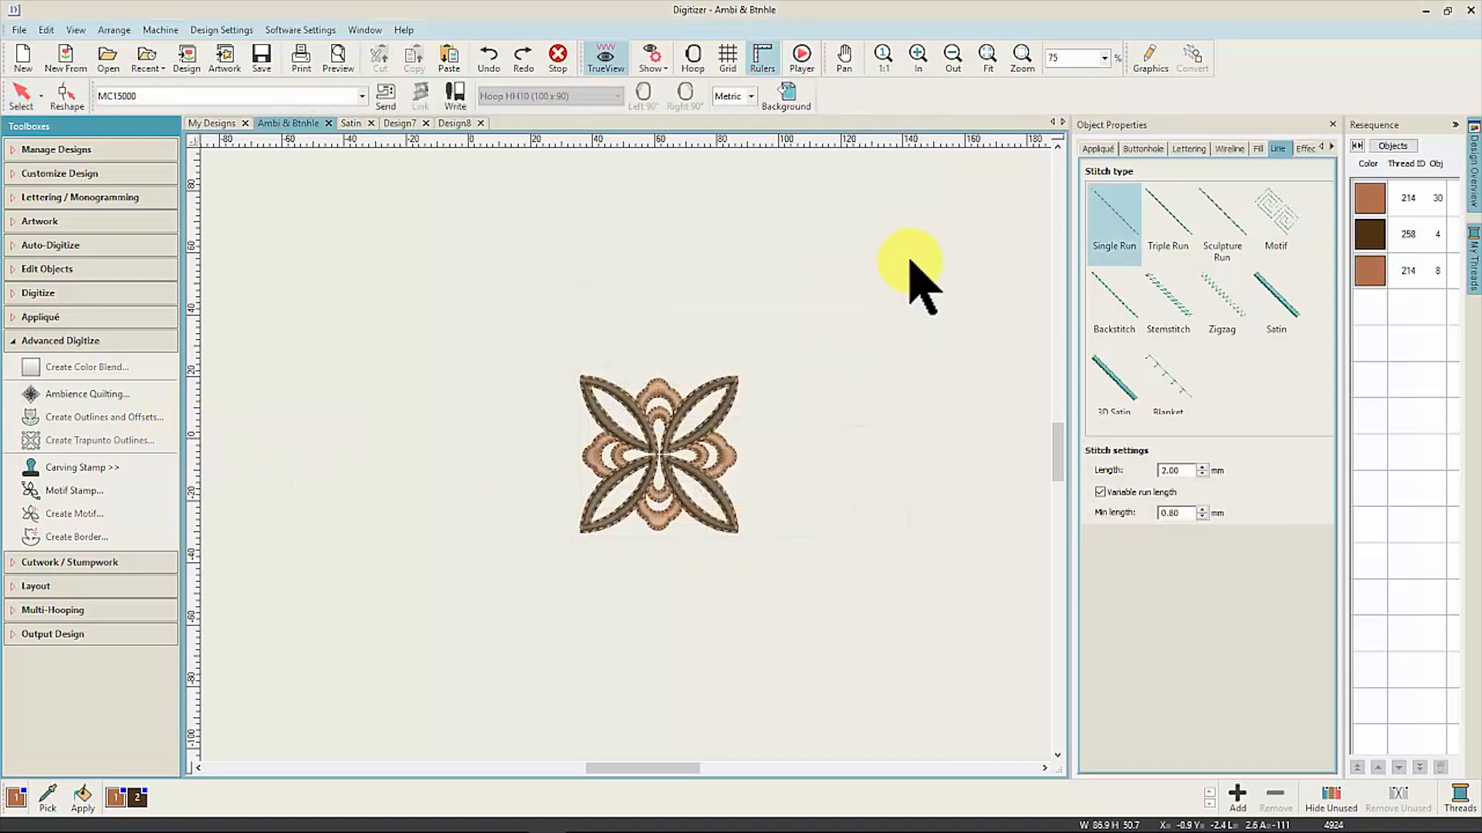
{"action": "left_click", "coordinate": [752, 97]}
{"action": "left_click", "coordinate": [745, 127]}
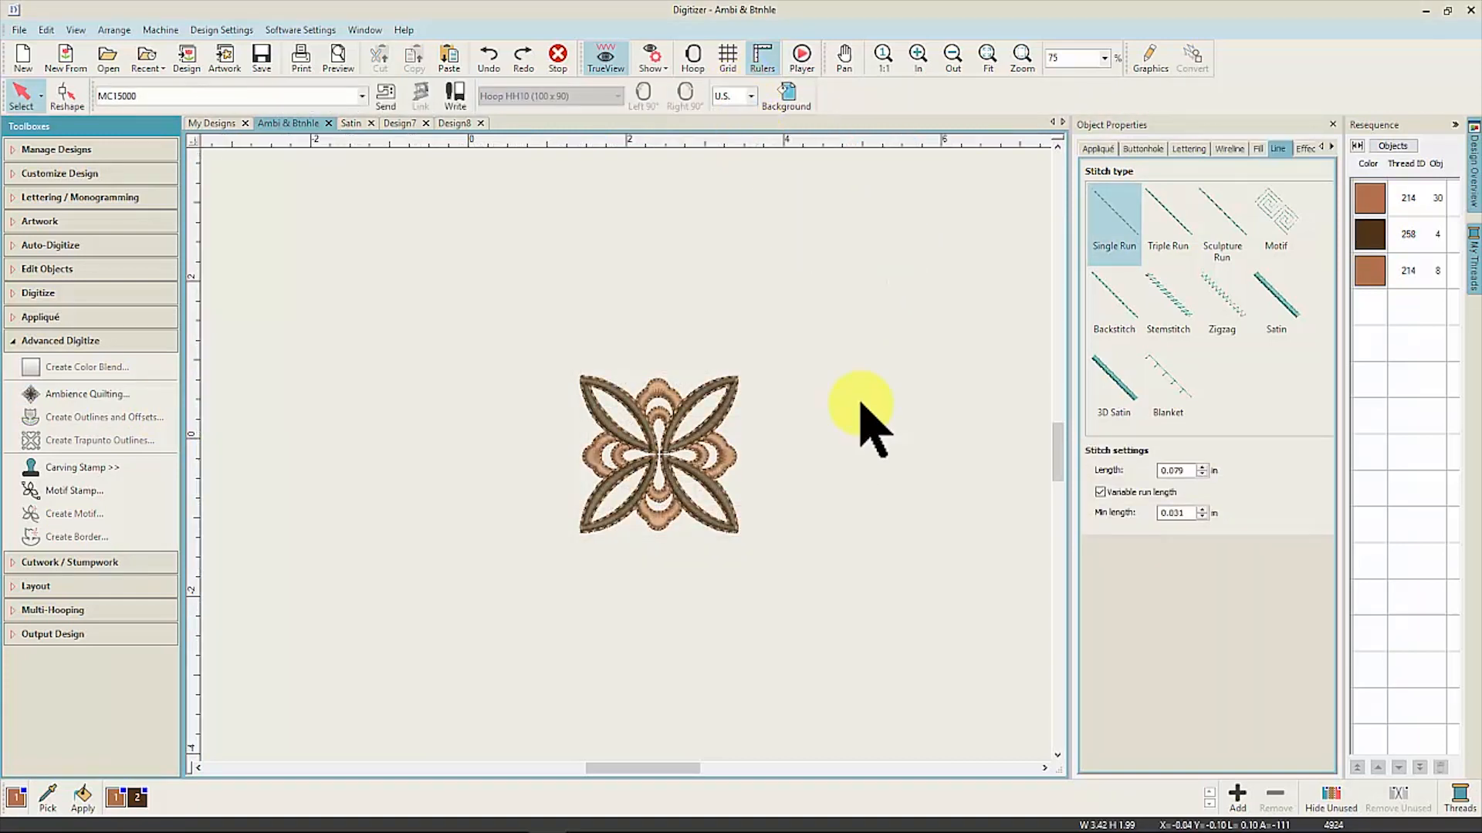
Step: Create Echo ambience quilting around the whole flower design in an 8 by 8 in block, and undo it
{"action": "left_click_drag", "start_coordinate": [506, 344], "coordinate": [823, 588]}
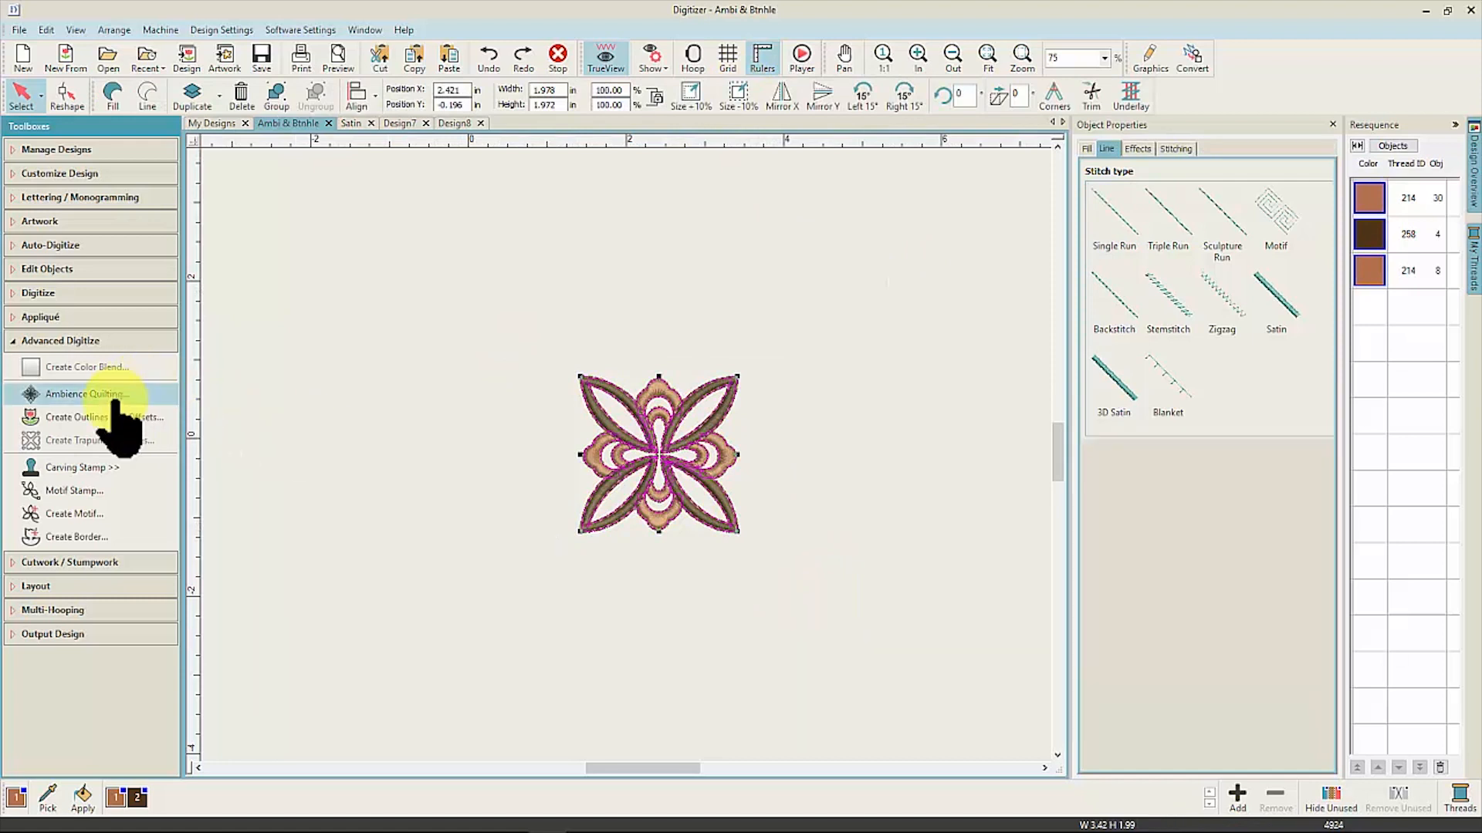
{"action": "left_click", "coordinate": [164, 401]}
{"action": "double_click", "coordinate": [675, 344]}
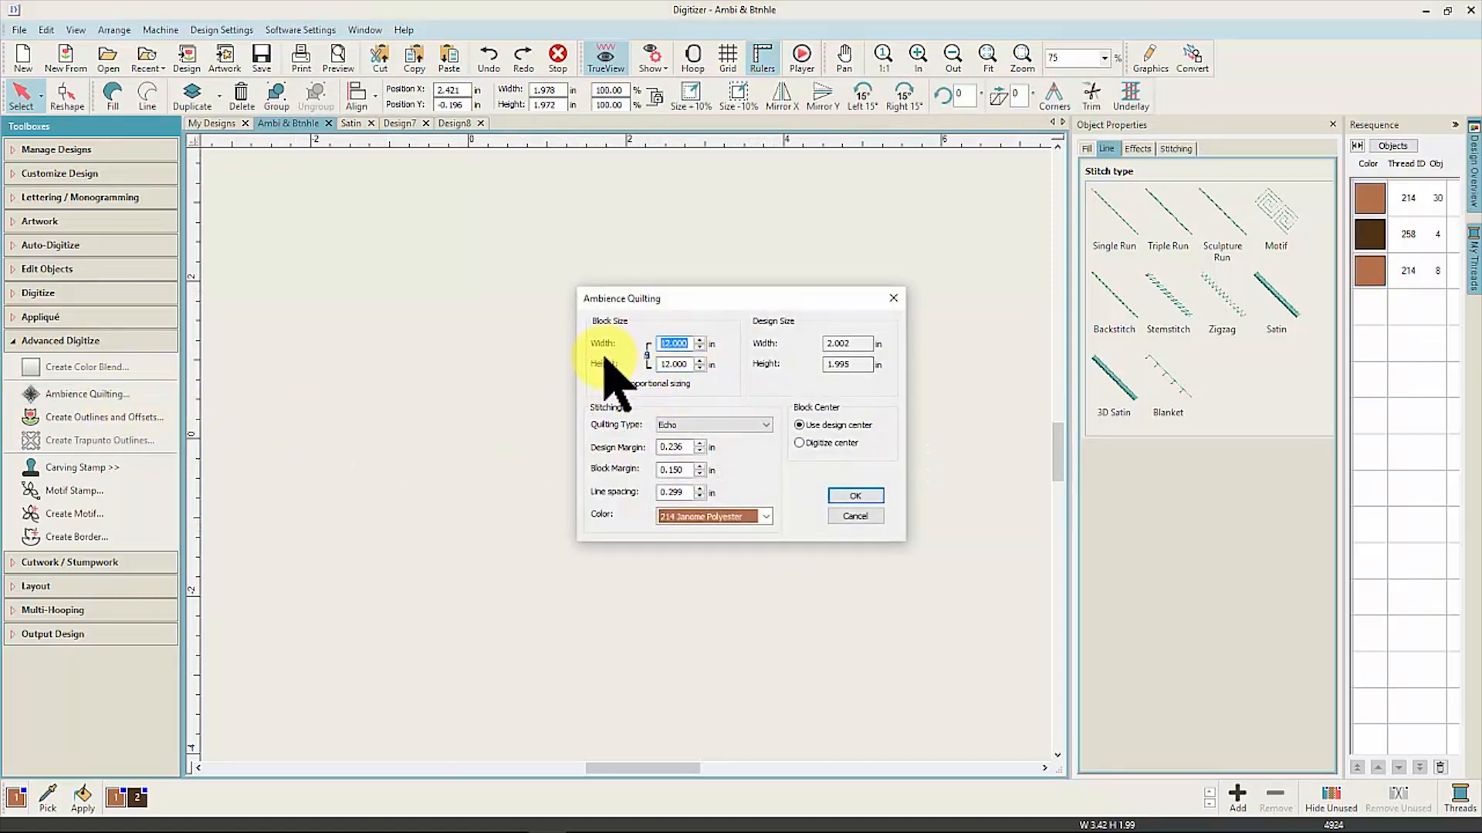
{"action": "type", "text": "8"}
{"action": "left_click", "coordinate": [752, 425]}
{"action": "left_click", "coordinate": [752, 430]}
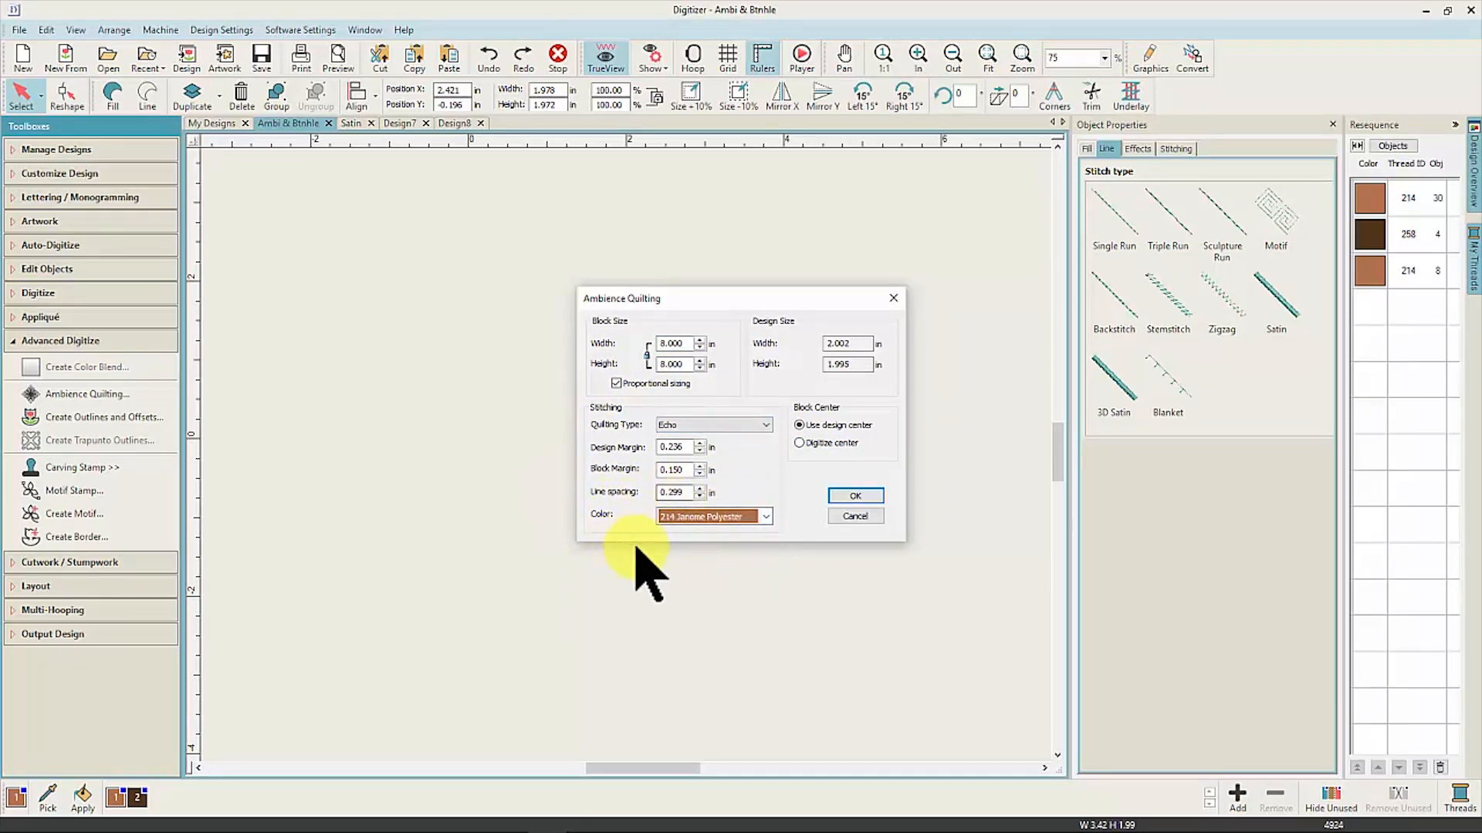
{"action": "left_click", "coordinate": [847, 499]}
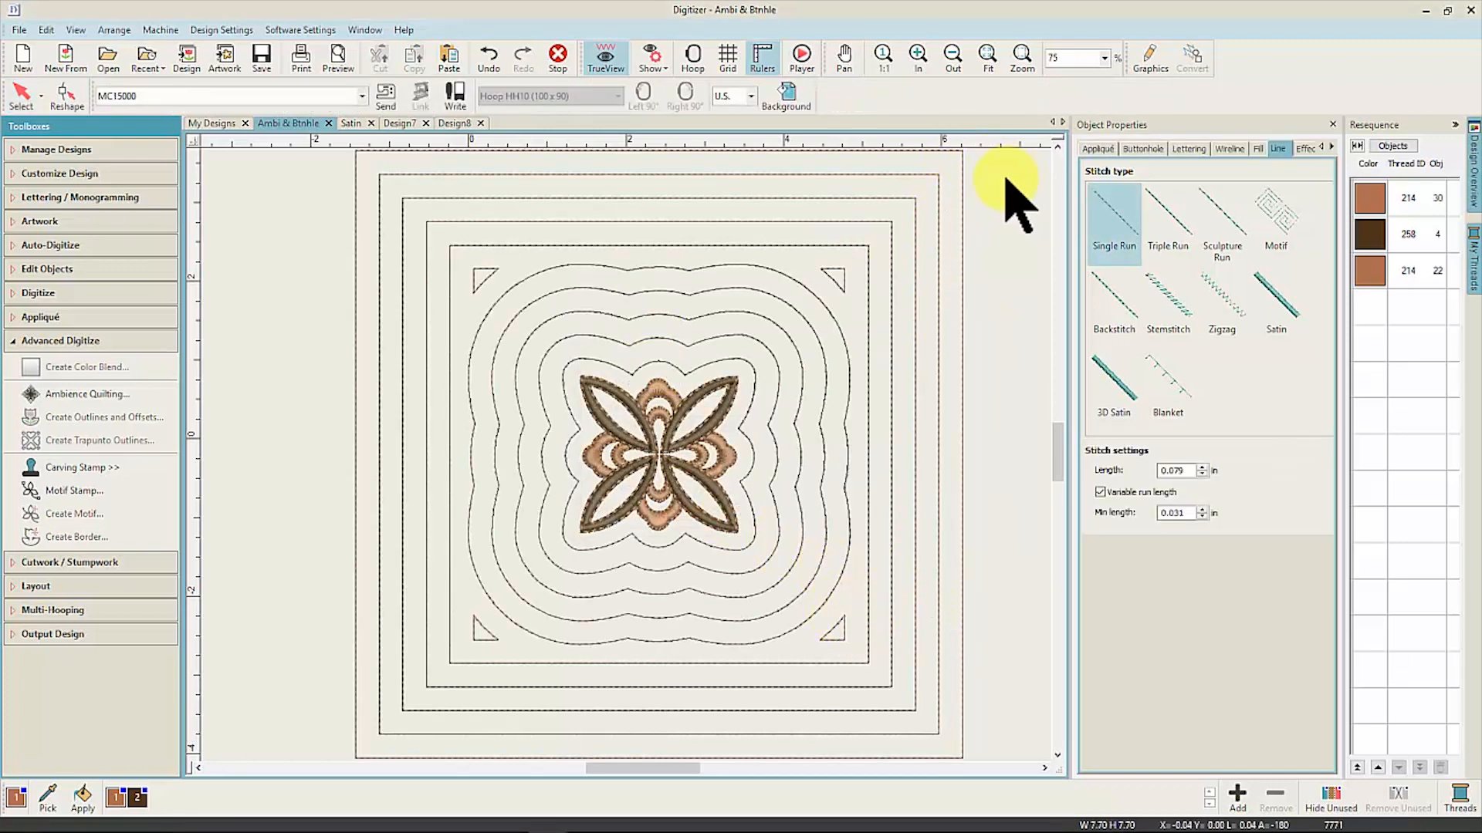
{"action": "left_click", "coordinate": [980, 747]}
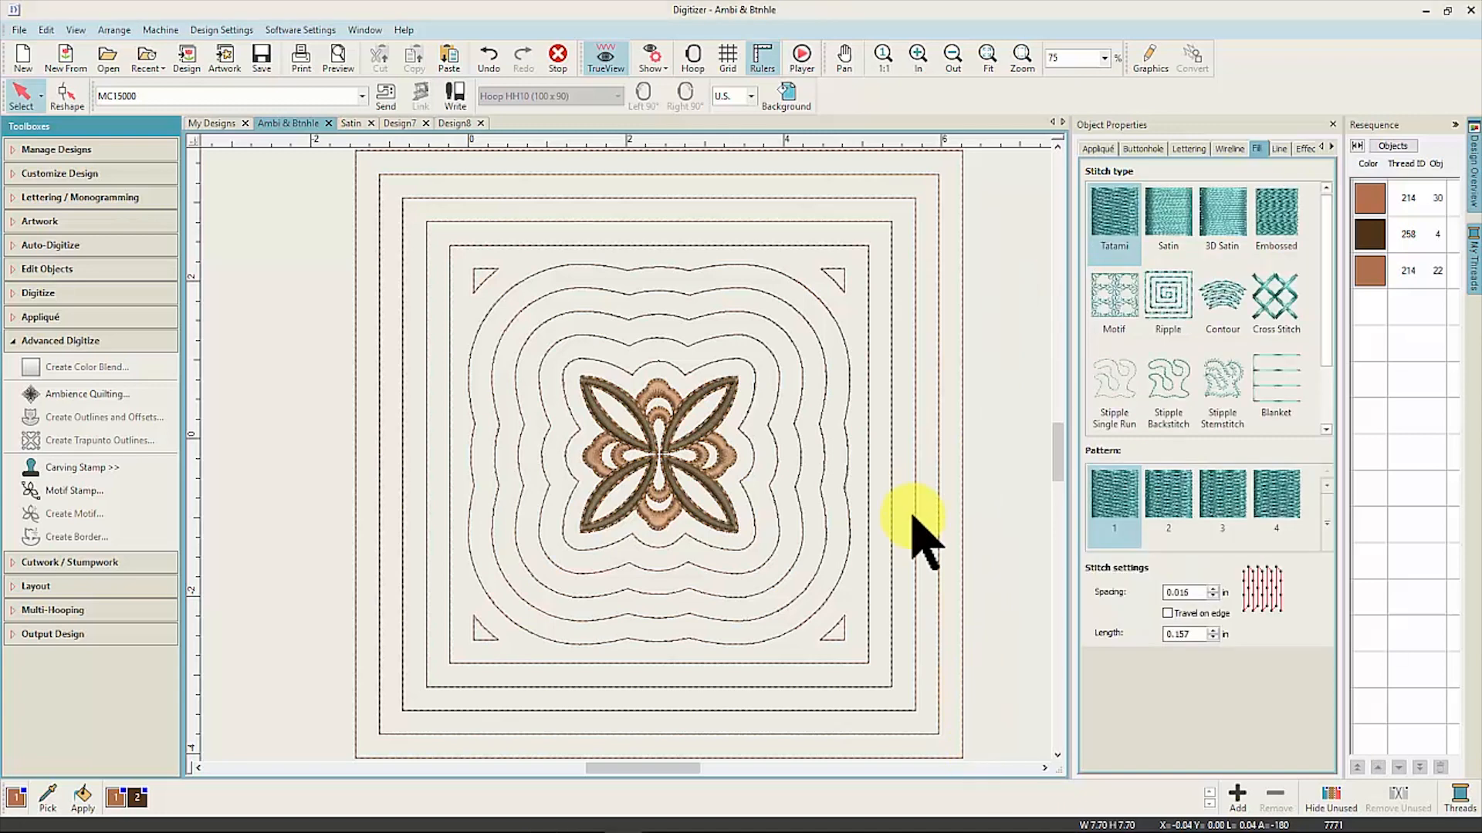
{"action": "left_click", "coordinate": [138, 586]}
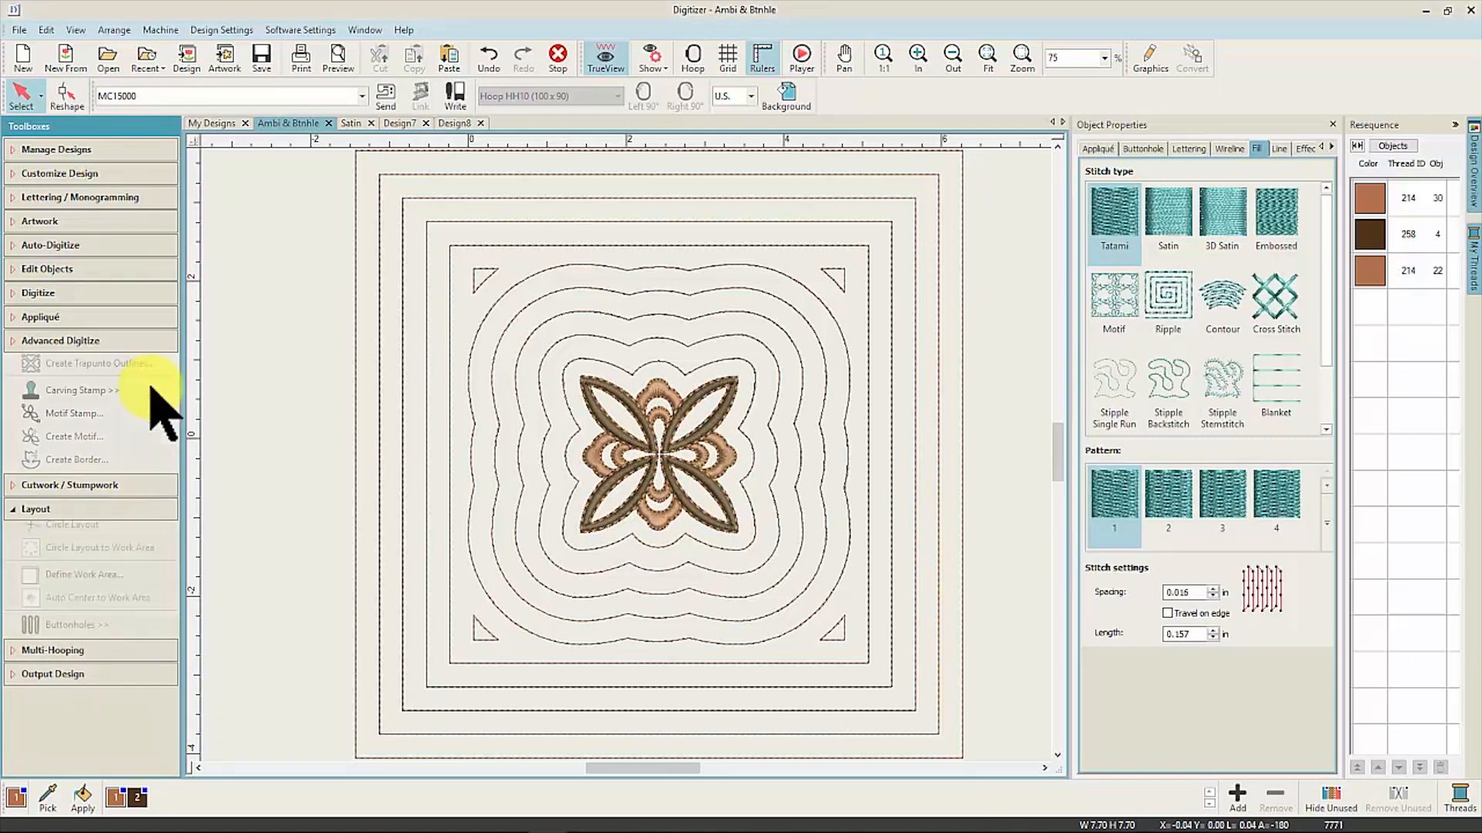
{"action": "left_click", "coordinate": [488, 61]}
{"action": "left_click", "coordinate": [488, 60]}
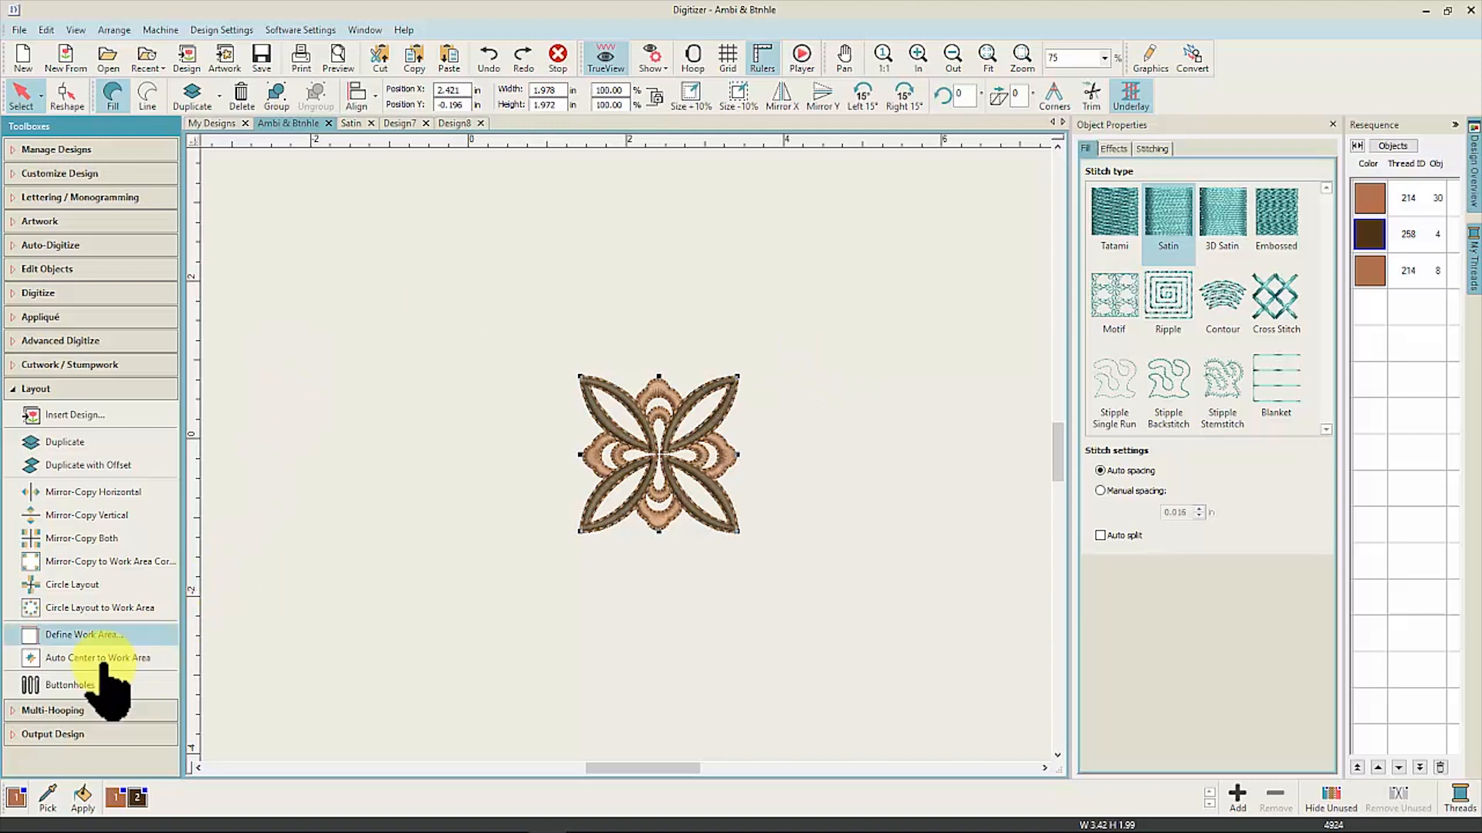
Step: Place one vertical buttonhole of the third, round-ended type over the centre of the flower design
{"action": "left_click", "coordinate": [77, 686]}
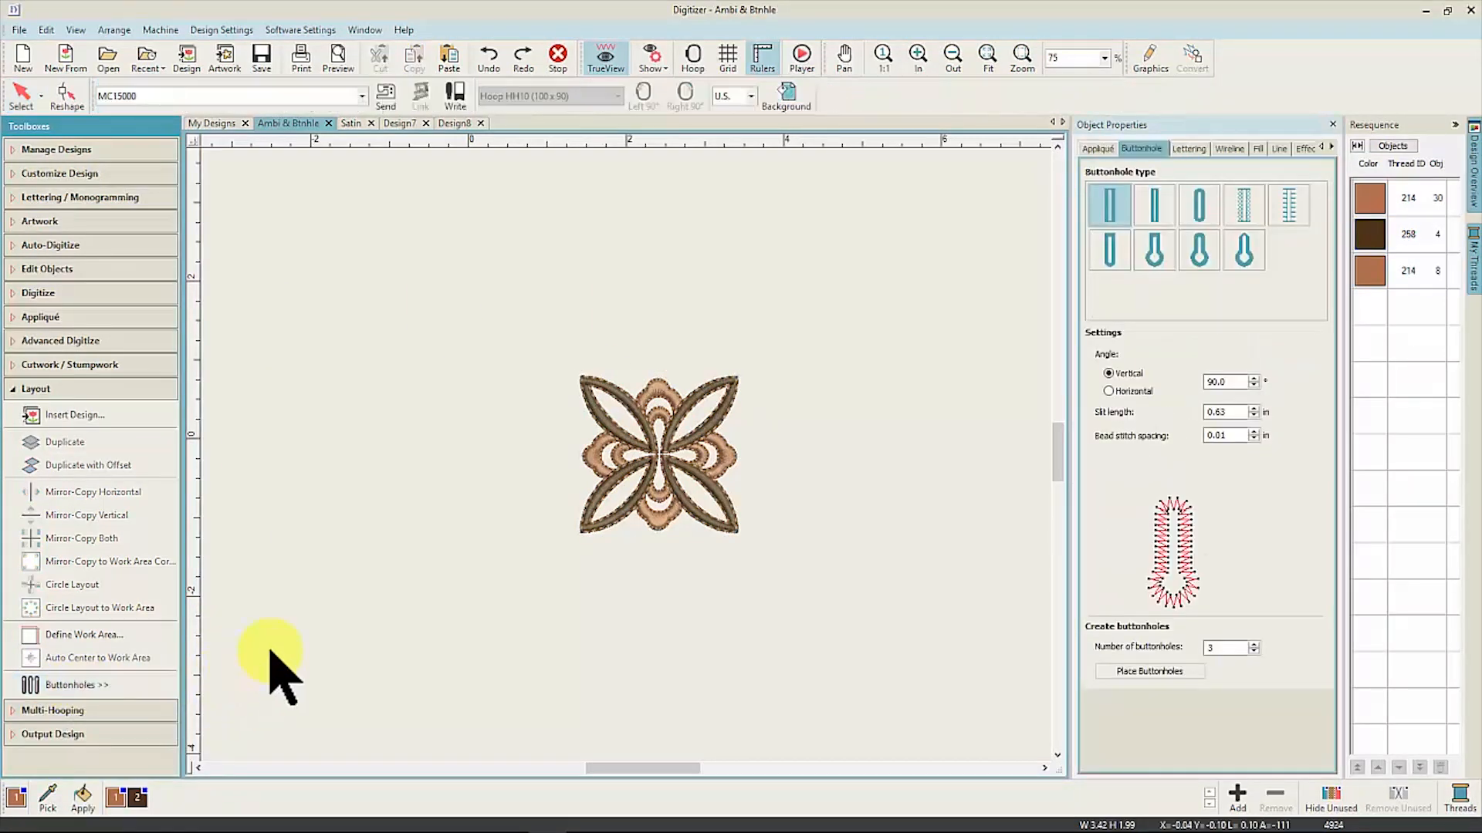
{"action": "left_click", "coordinate": [1202, 210]}
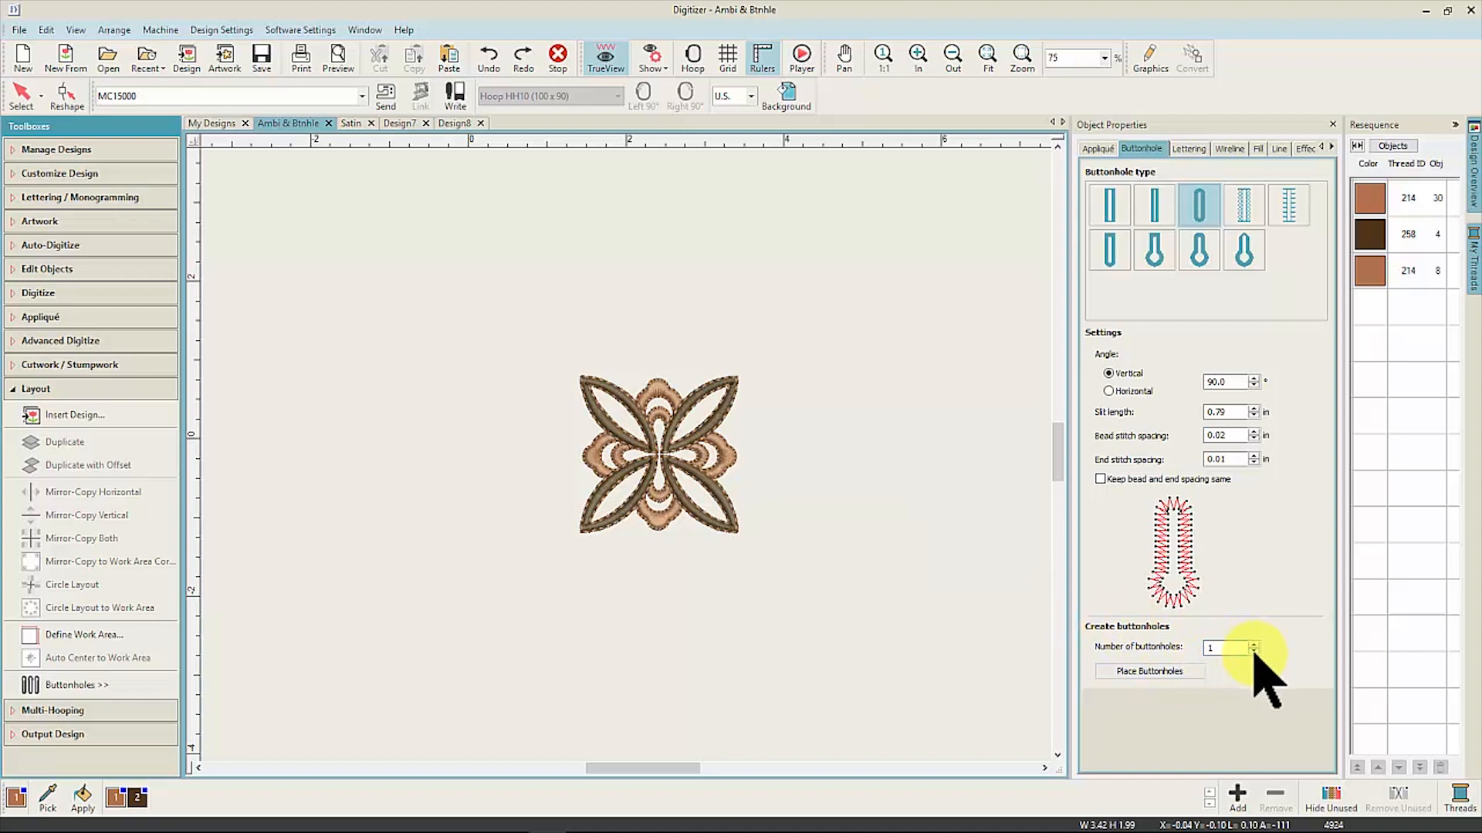
{"action": "left_click", "coordinate": [1141, 671]}
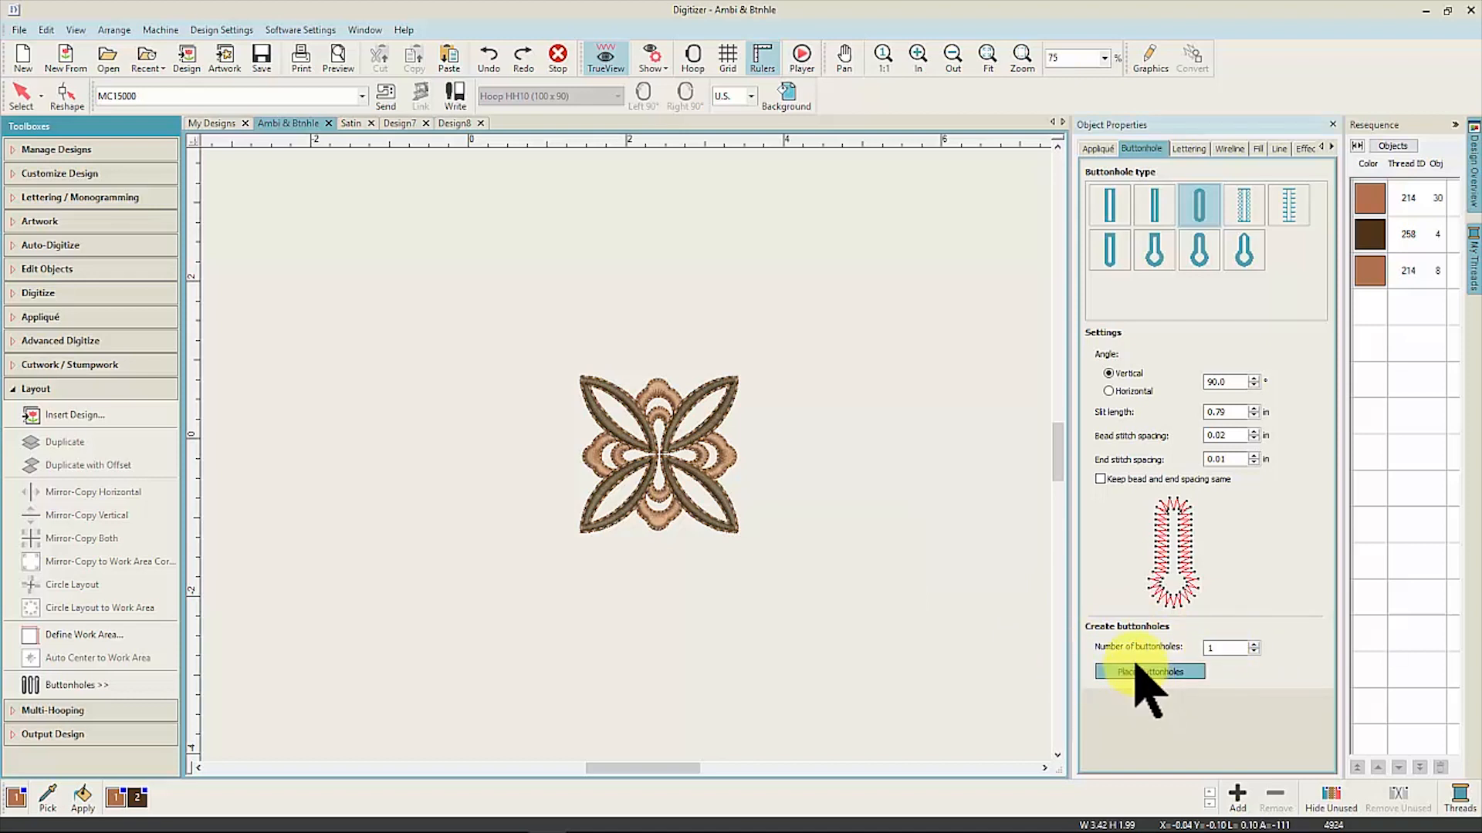
{"action": "left_click", "coordinate": [663, 488]}
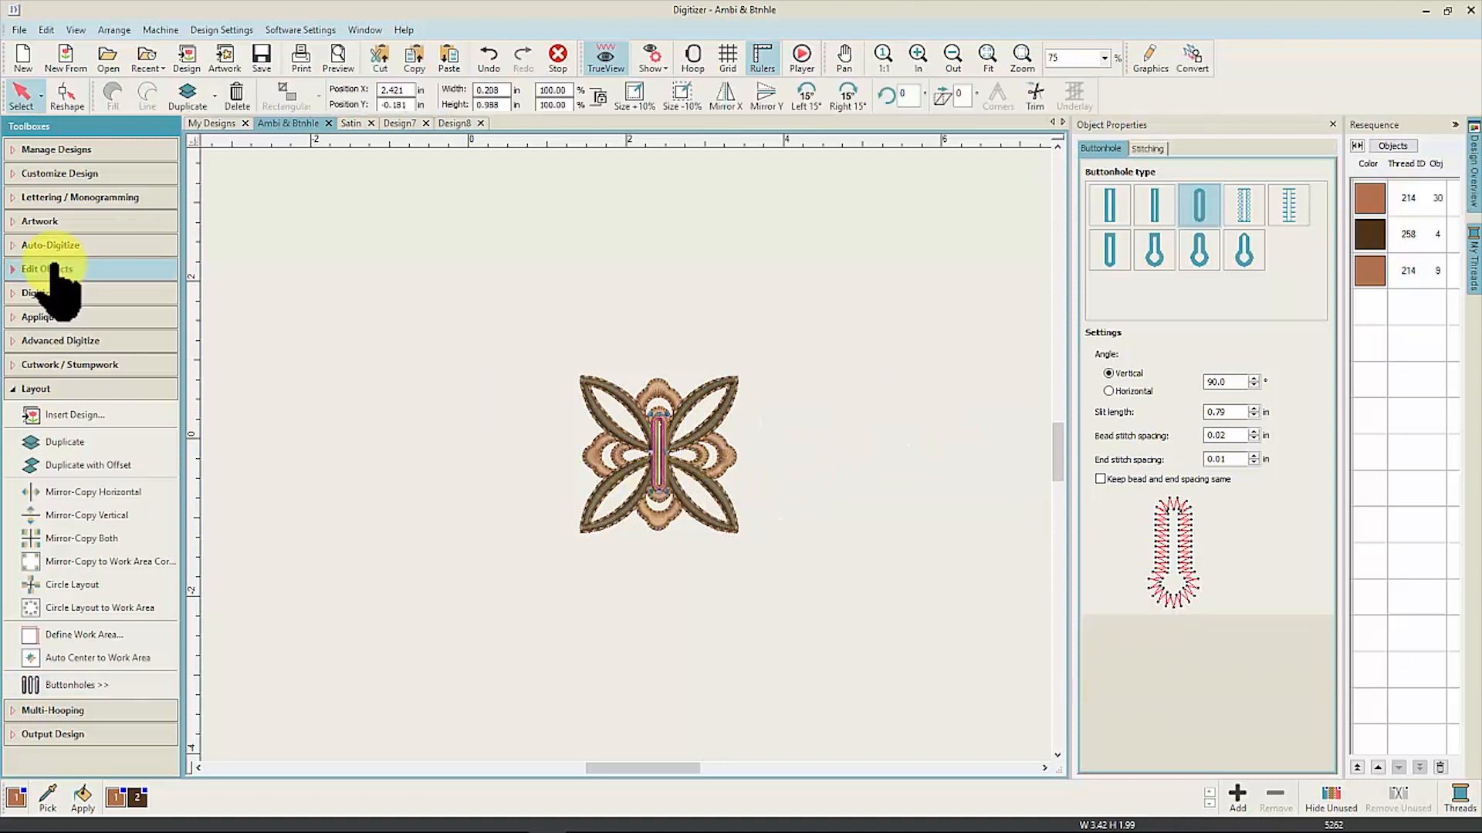
Step: Remove the overlapping stitches of the flower design beneath the buttonhole
{"action": "left_click", "coordinate": [51, 269]}
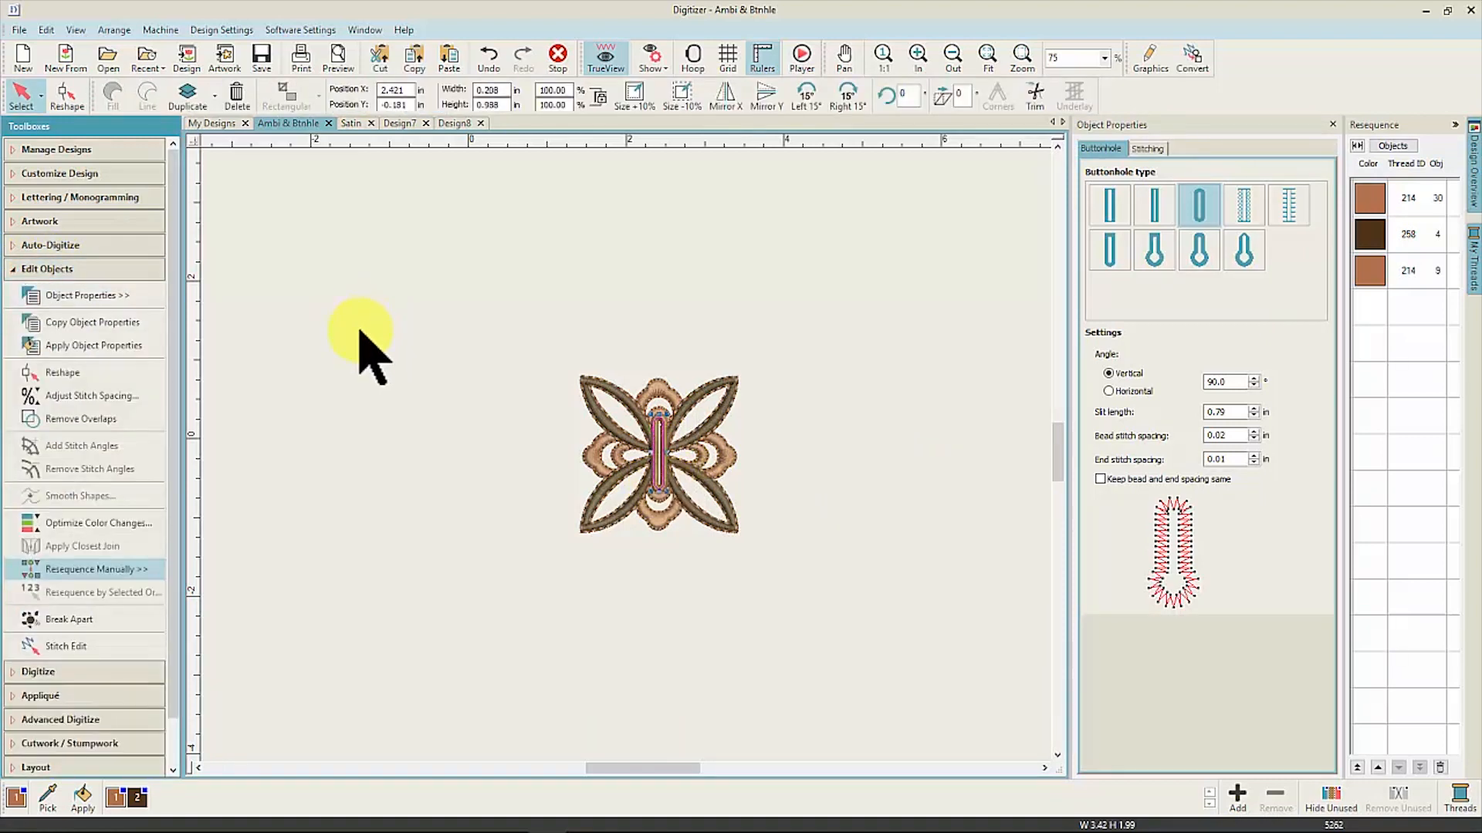
{"action": "left_click", "coordinate": [122, 419]}
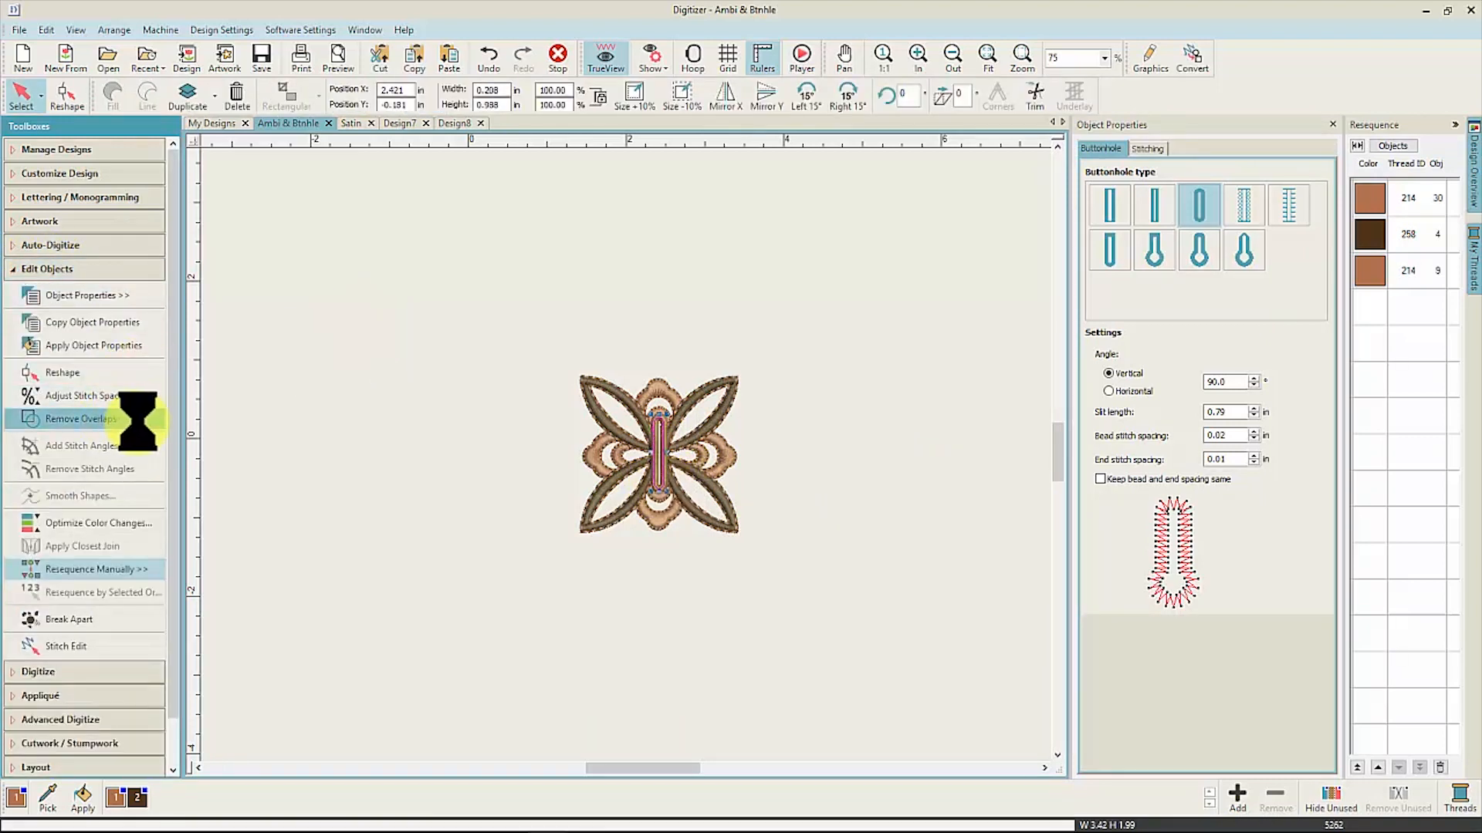
{"action": "left_click", "coordinate": [987, 56]}
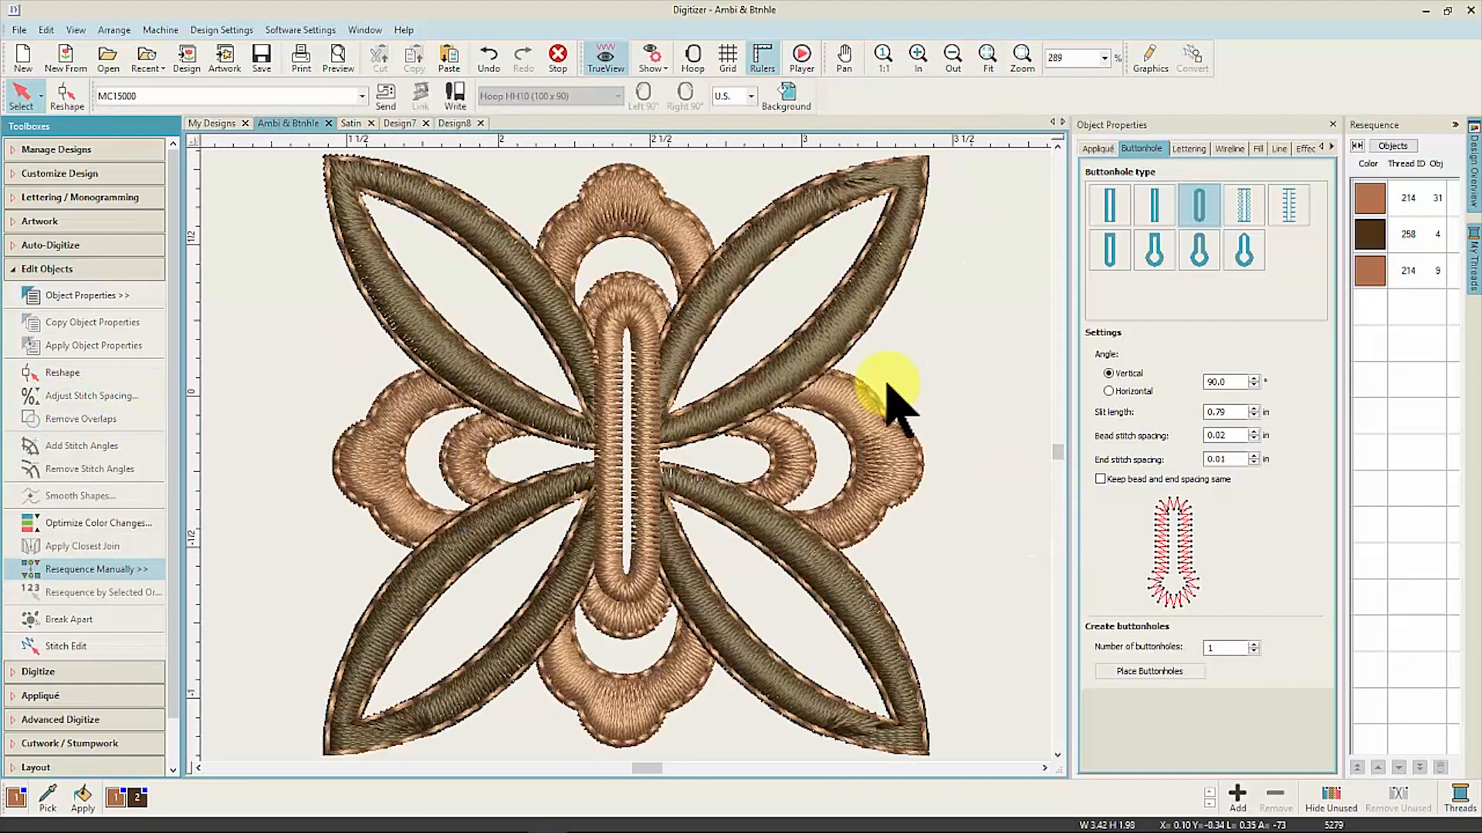
Step: Move the buttonhole out to the left of the flower to inspect the stitching beneath, and undo the move
{"action": "left_click", "coordinate": [621, 324]}
{"action": "left_click_drag", "start_coordinate": [651, 348], "coordinate": [319, 319]}
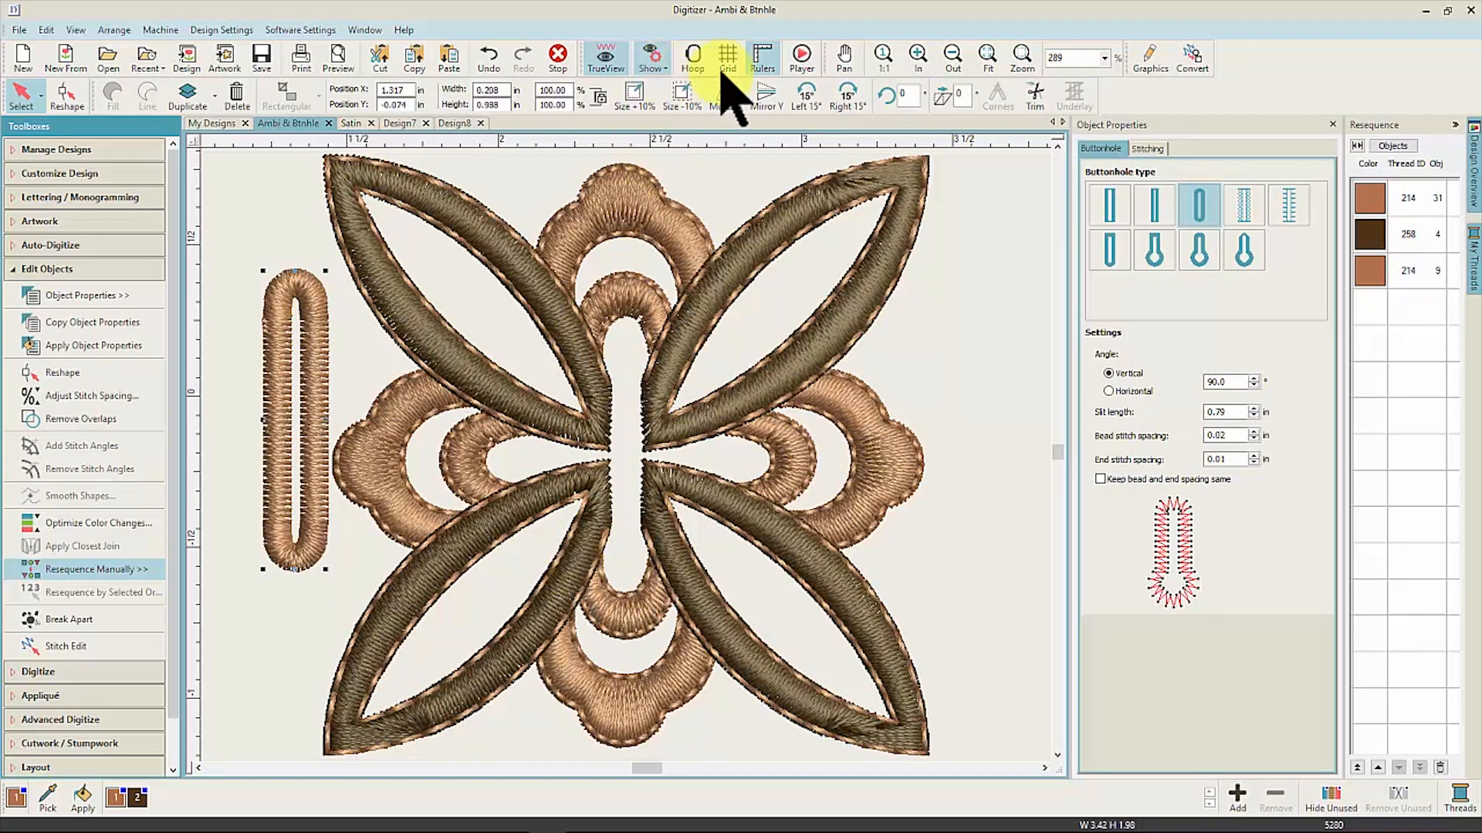
{"action": "left_click", "coordinate": [490, 59]}
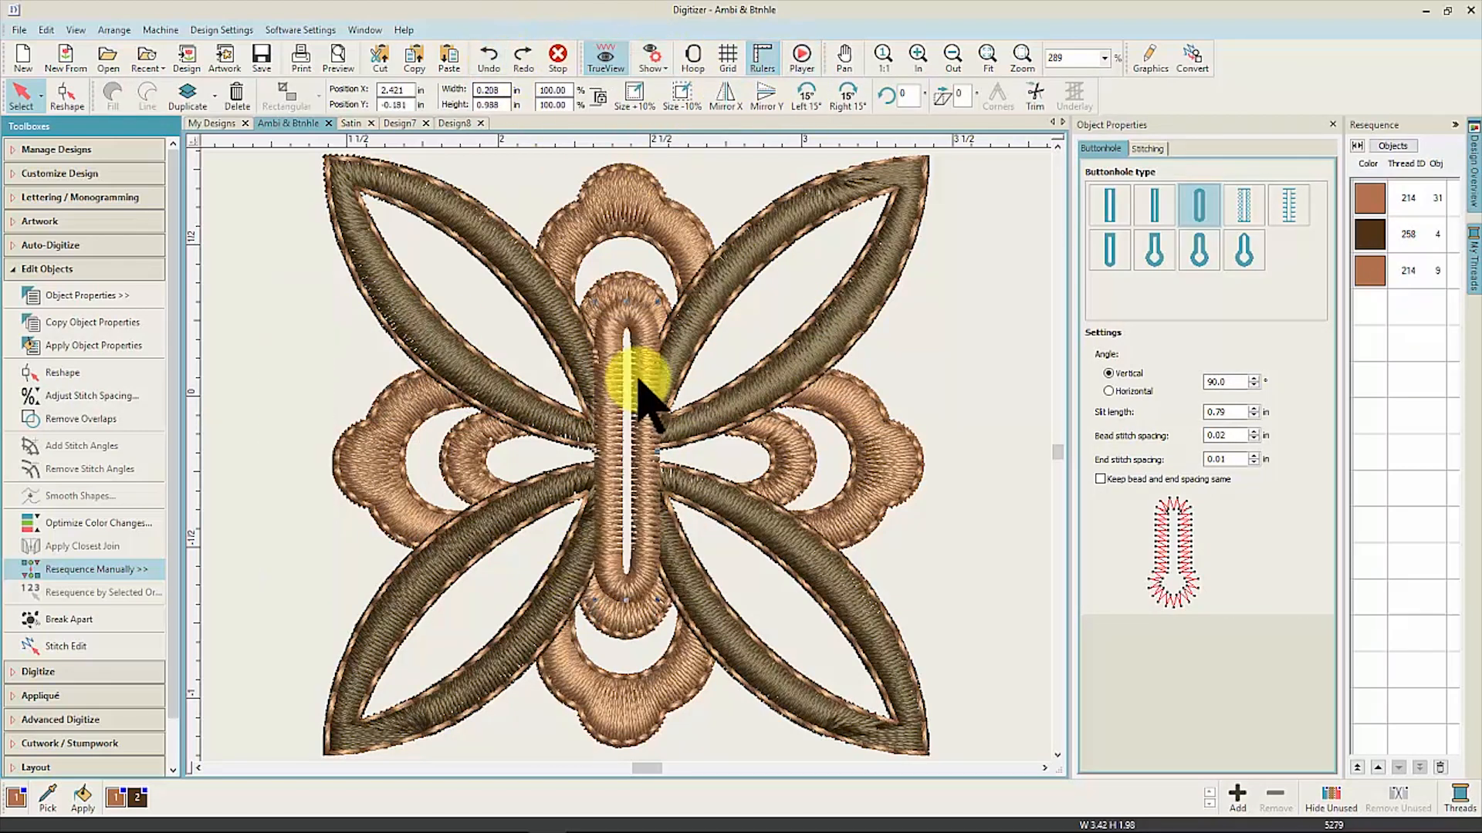
{"action": "left_click", "coordinate": [1008, 606]}
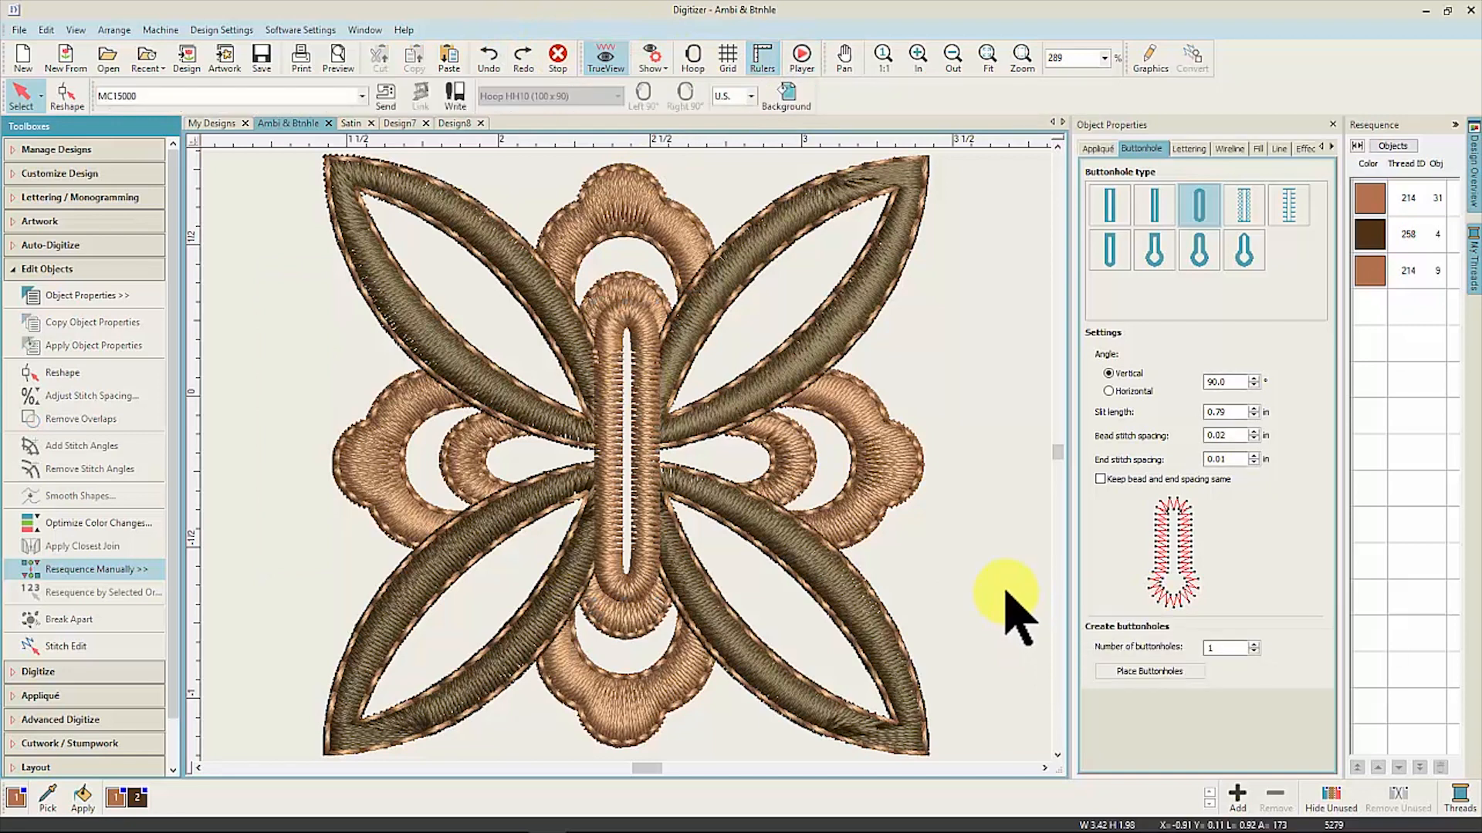
Step: Insert the pink flower spray with green leaves from the Flowers design folder into the empty Design8
{"action": "left_click", "coordinate": [111, 768]}
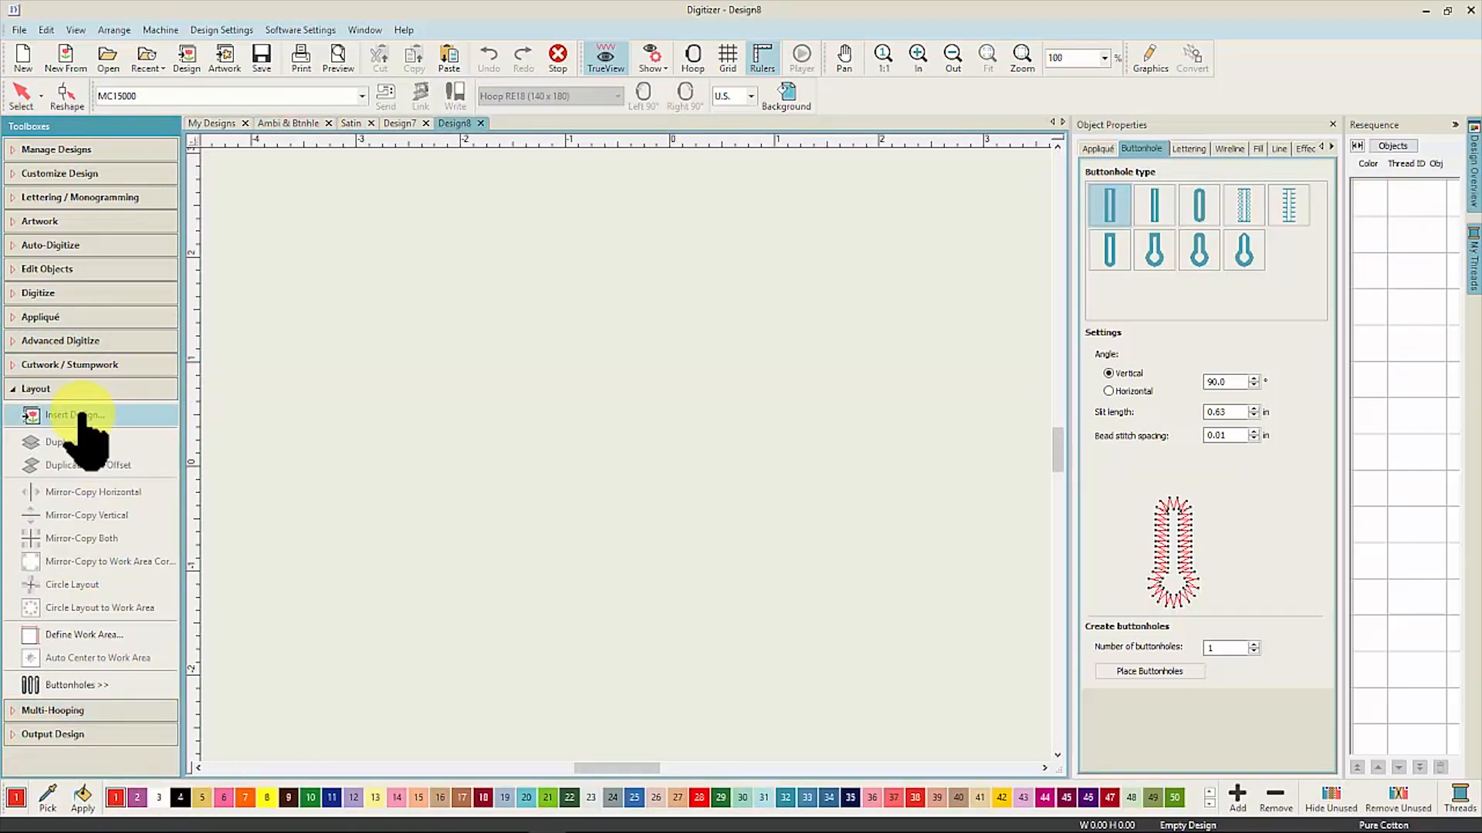
{"action": "left_click", "coordinate": [78, 416]}
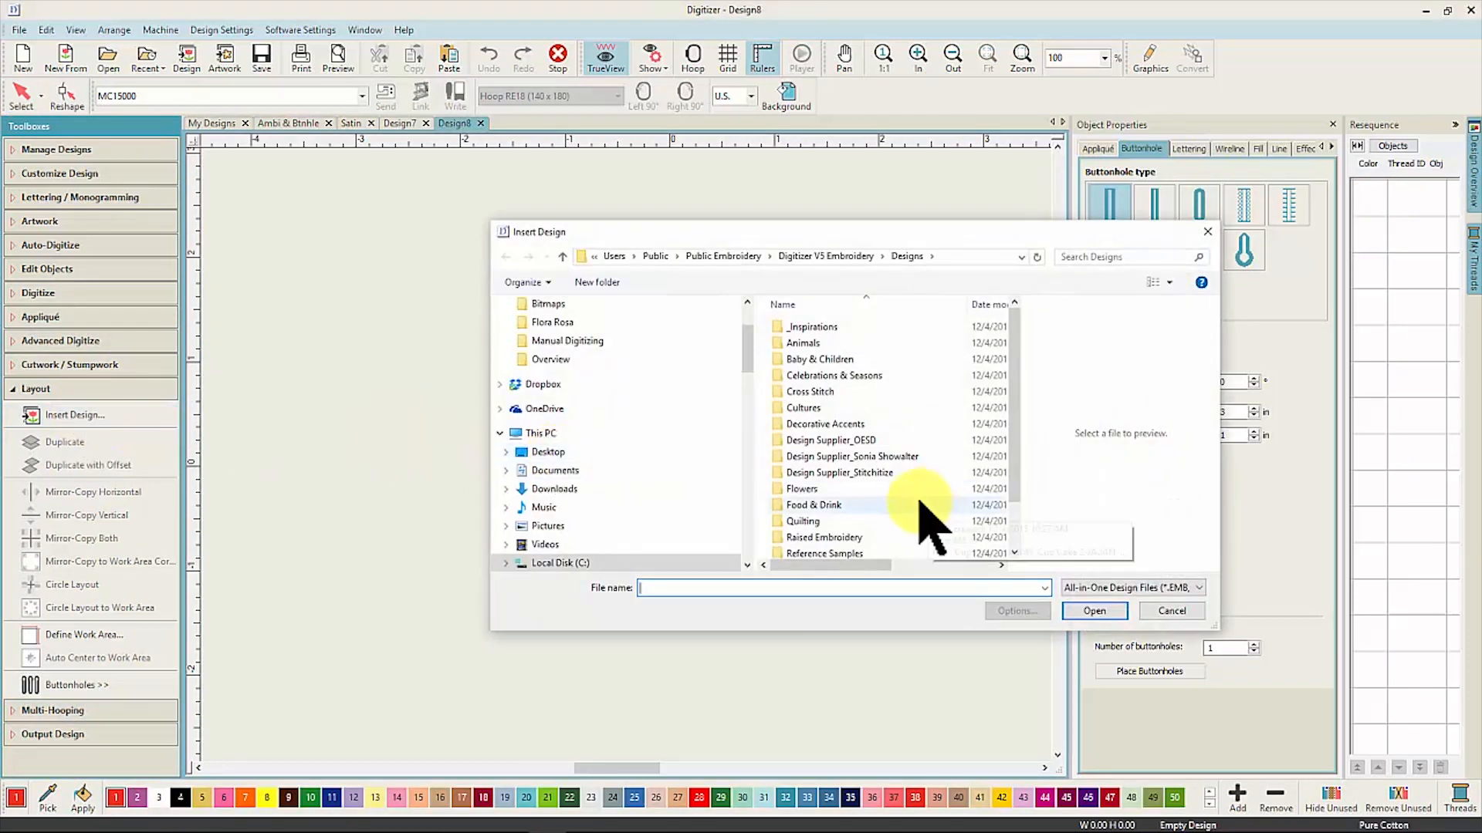
{"action": "left_click", "coordinate": [810, 489]}
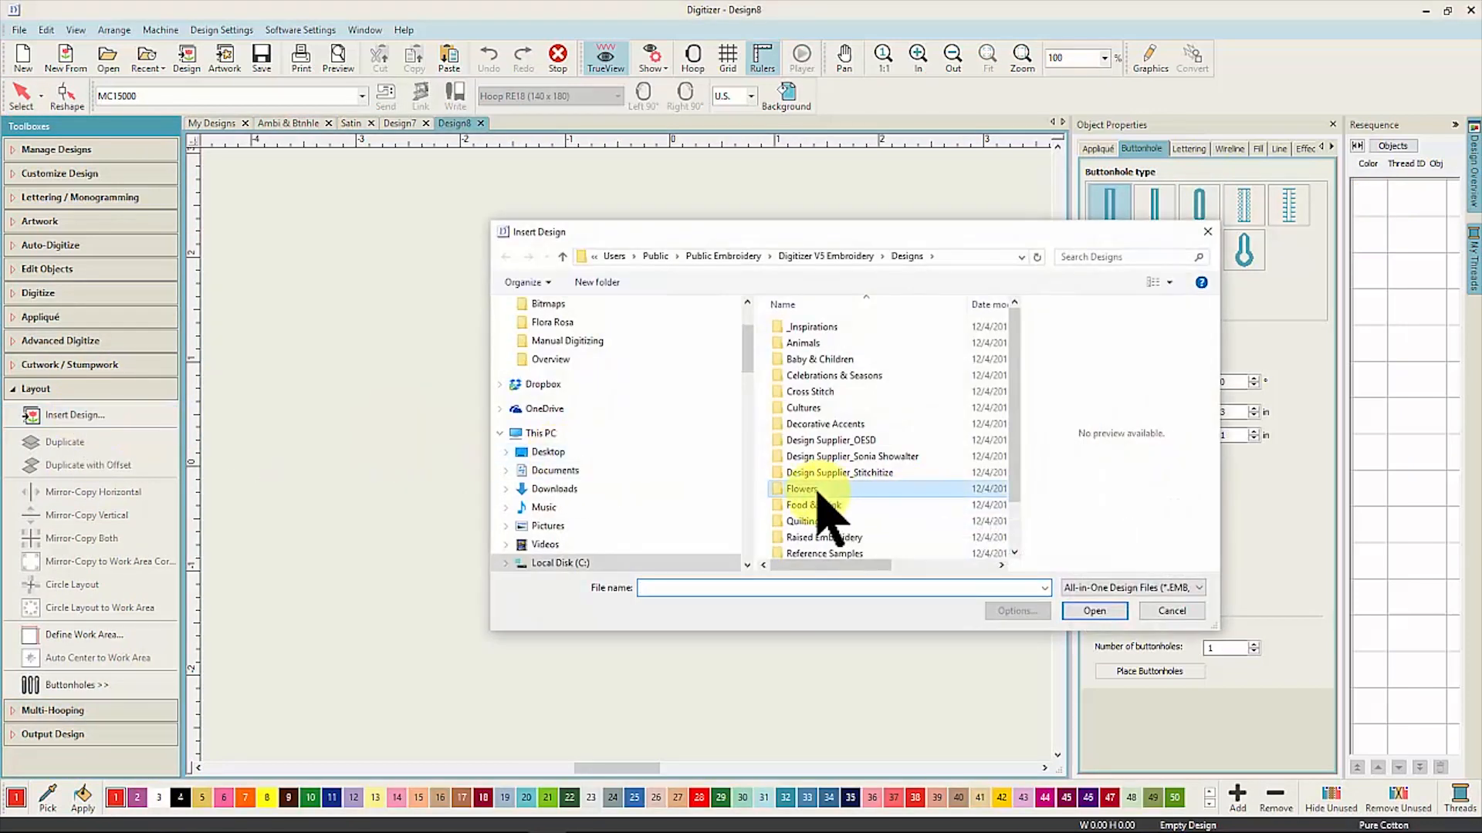
{"action": "double_click", "coordinate": [889, 491]}
{"action": "left_click_drag", "start_coordinate": [1014, 331], "coordinate": [1003, 485]}
{"action": "left_click", "coordinate": [940, 446]}
{"action": "left_click", "coordinate": [1100, 611]}
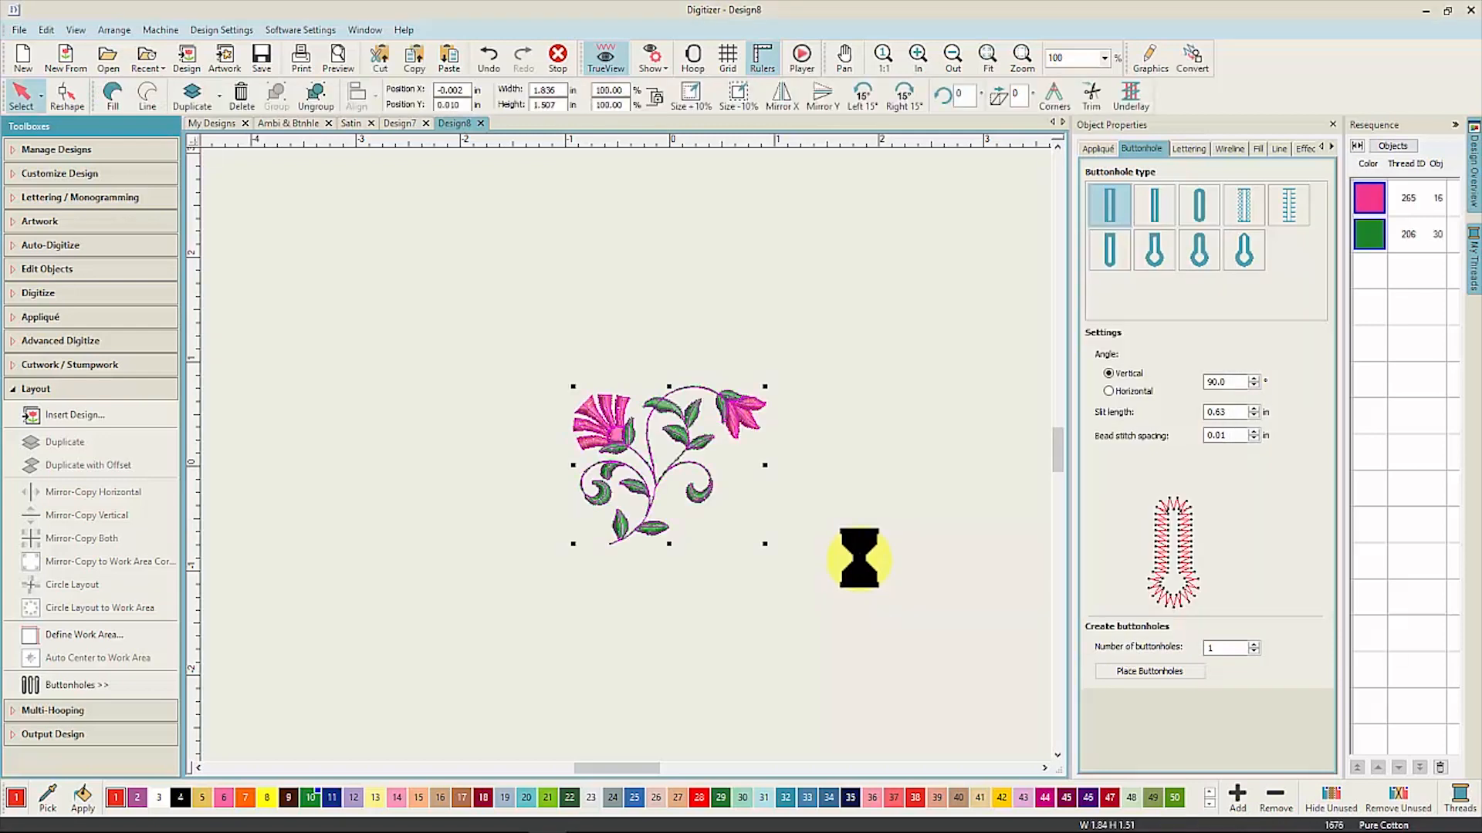
Step: Create a five-copy Circle Layout of the floral spray, and undo it
{"action": "left_click", "coordinate": [110, 587]}
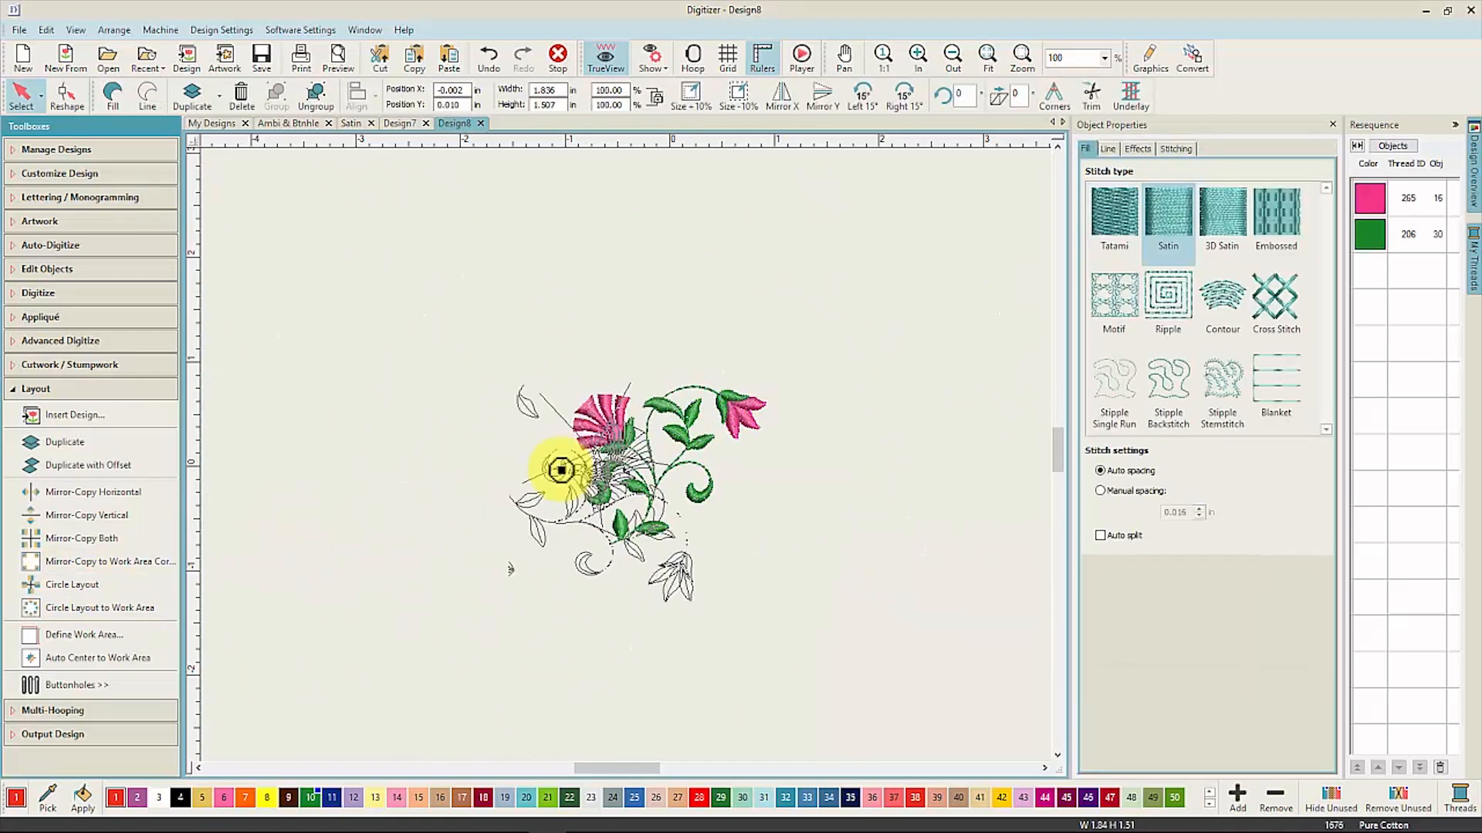
{"action": "left_click", "coordinate": [571, 554]}
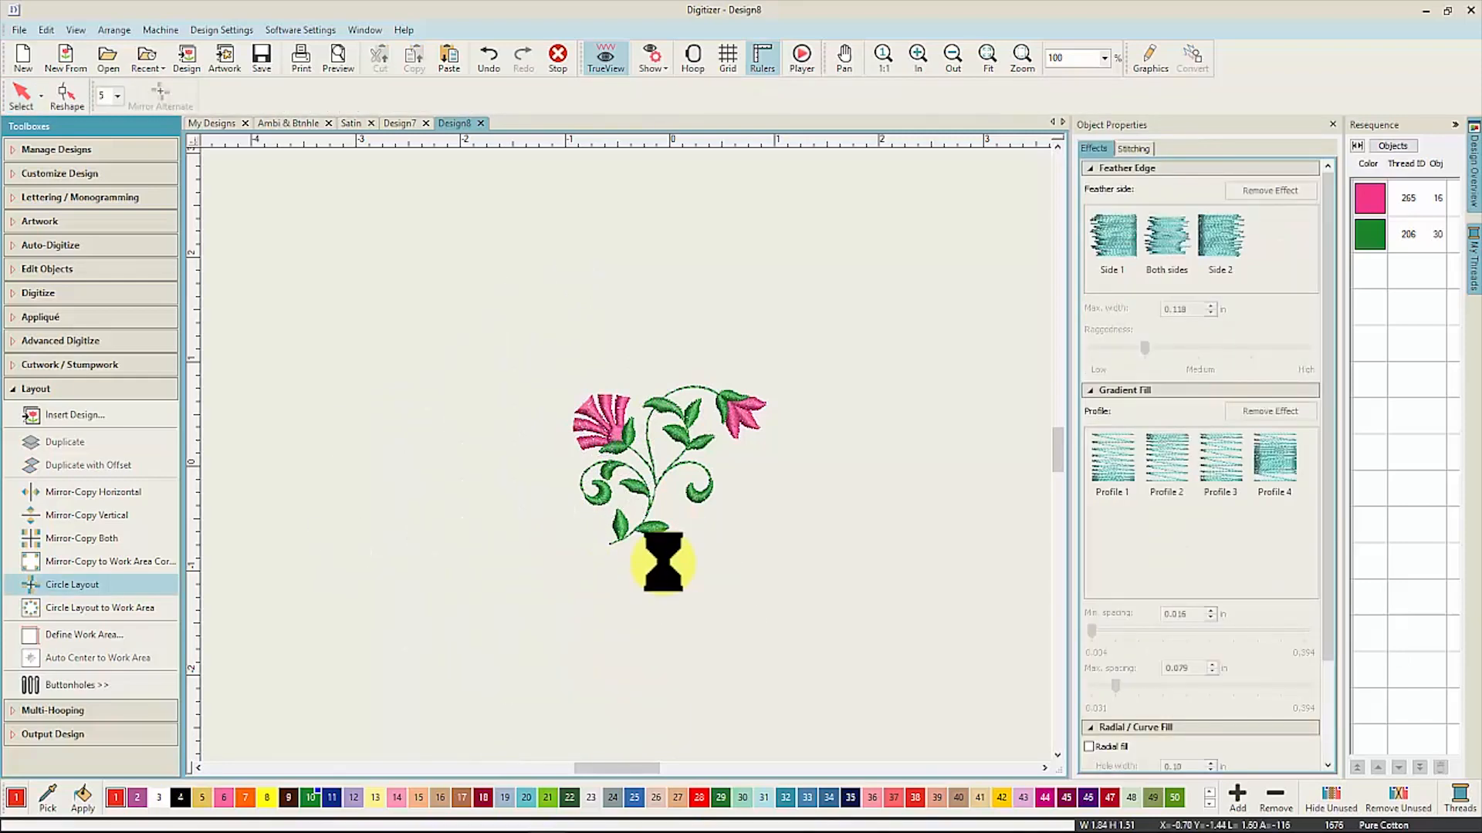
{"action": "key", "text": "ctrl+z"}
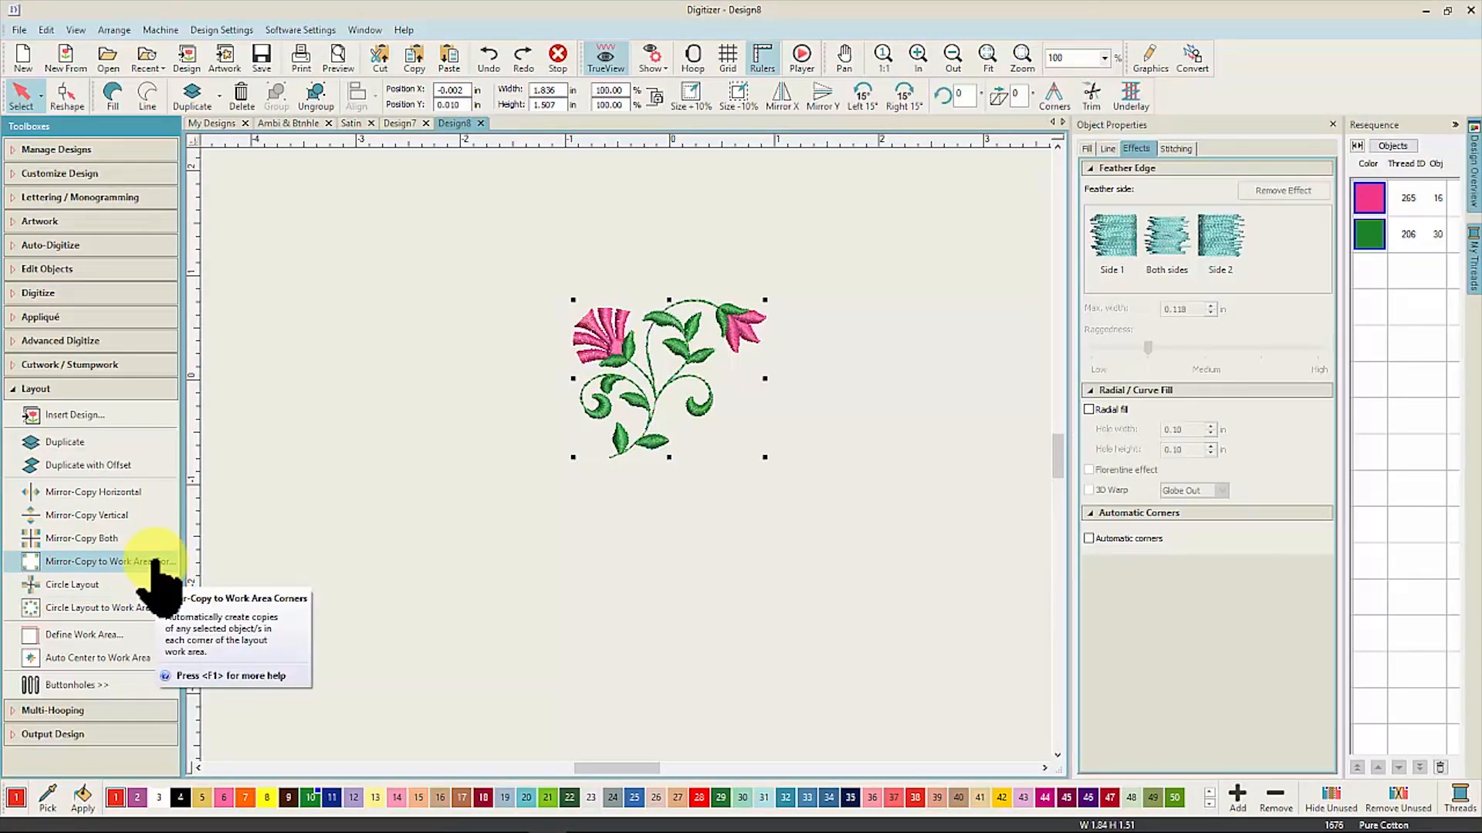
Step: Mirror-copy the floral spray horizontally to its right side, and undo the copy
{"action": "left_click", "coordinate": [127, 494]}
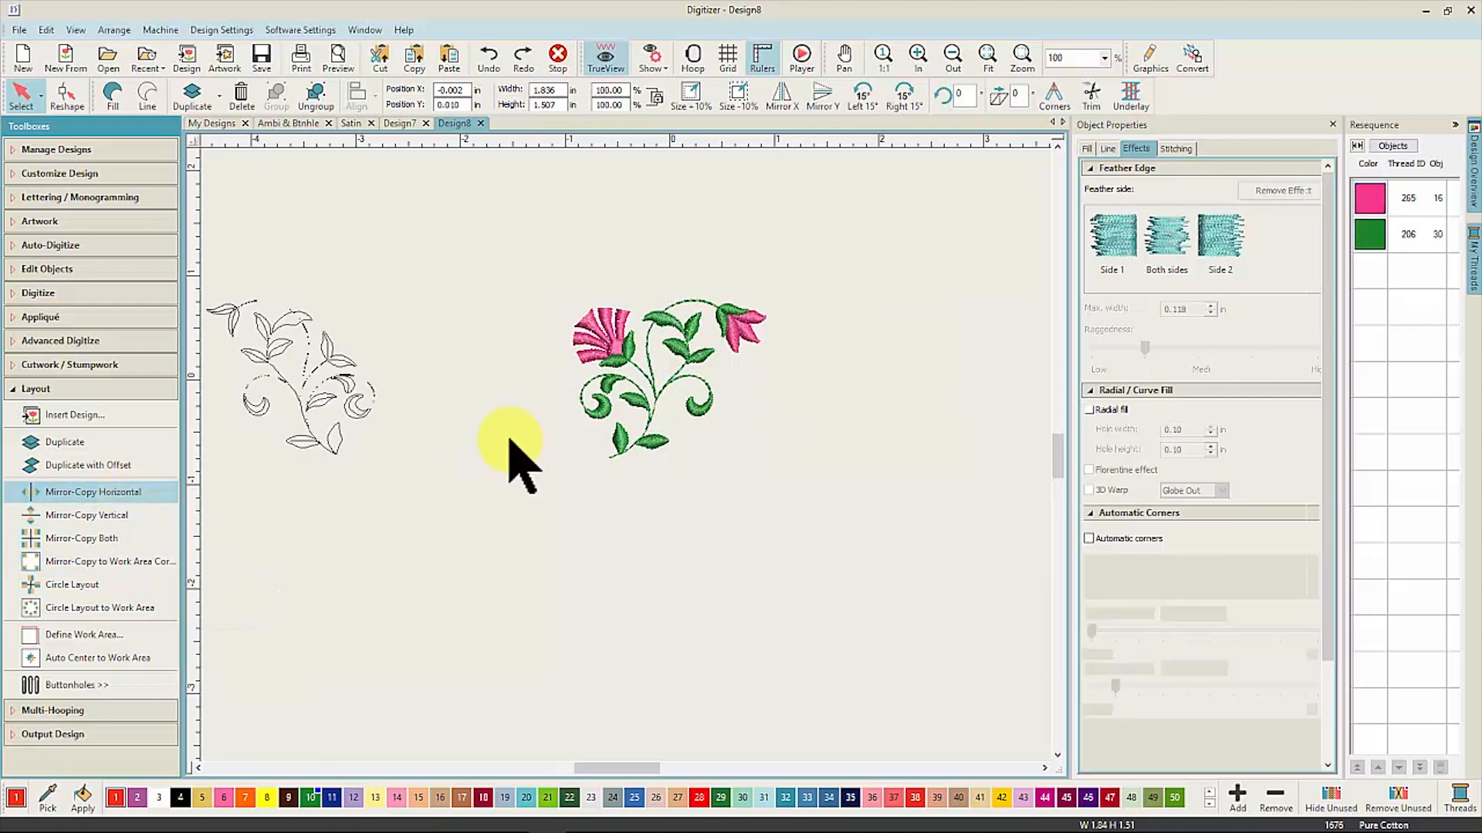
{"action": "left_click", "coordinate": [769, 407]}
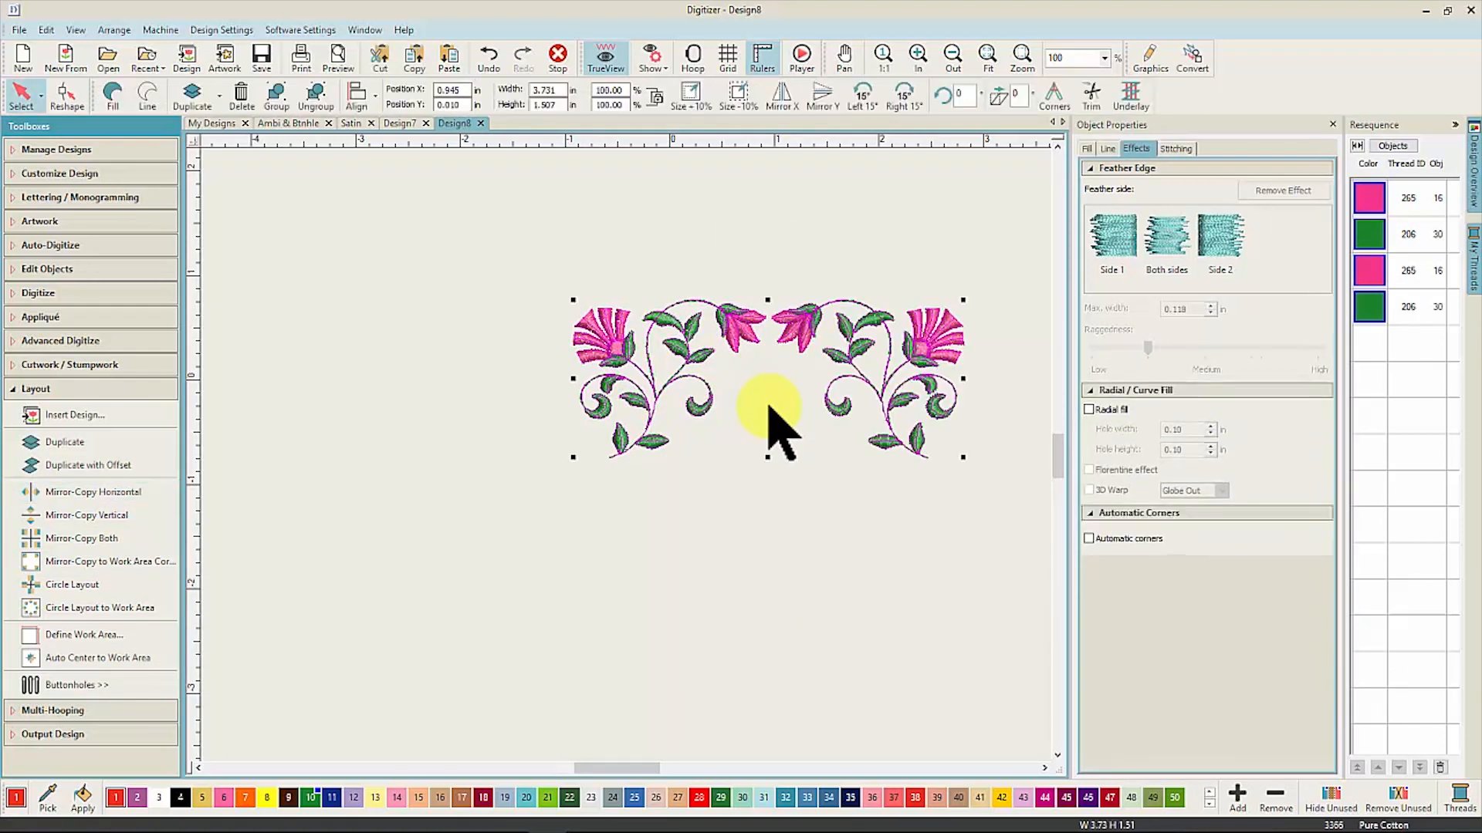
{"action": "key", "text": "ctrl+z"}
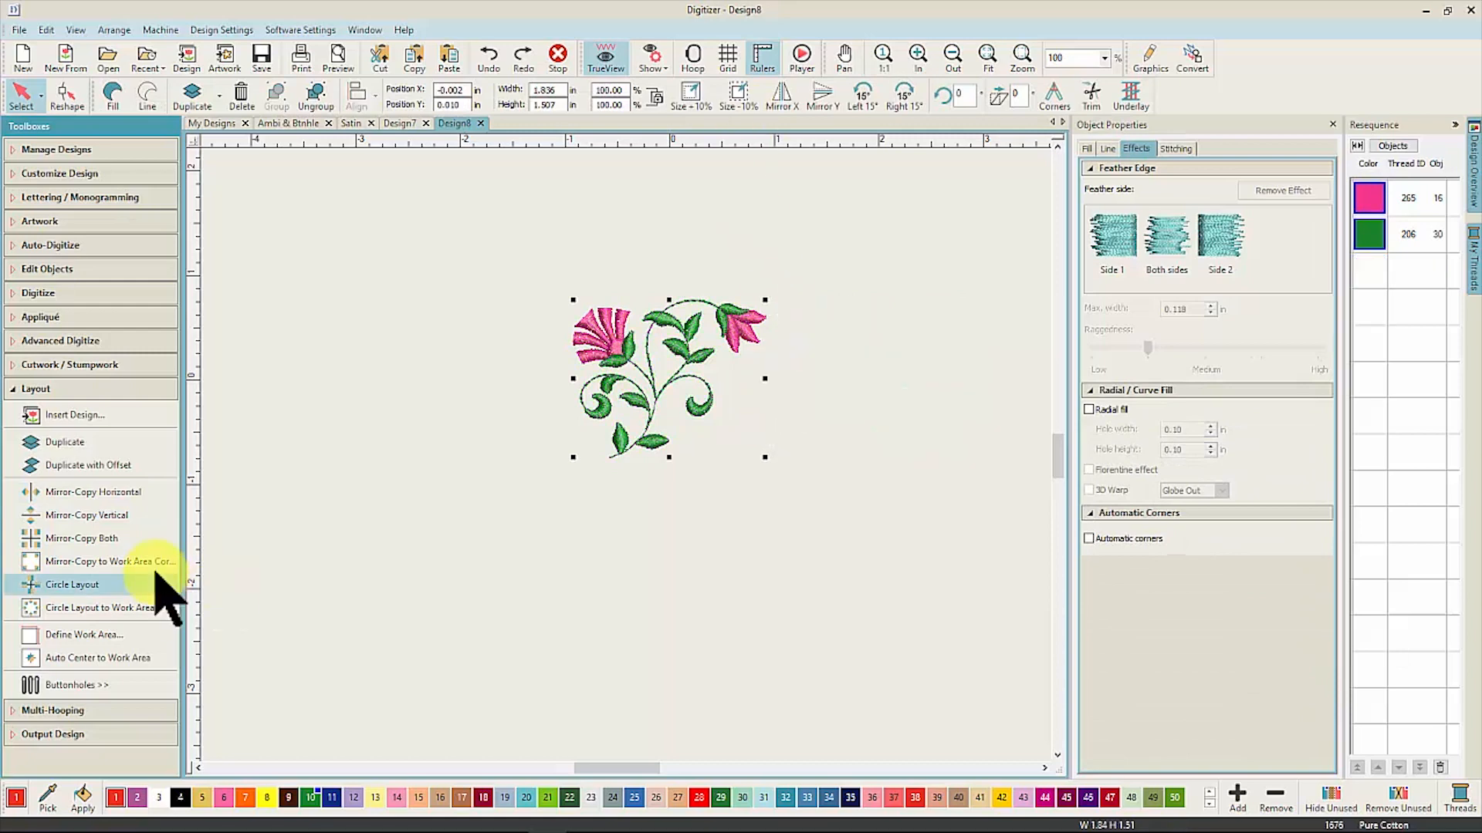
Step: Mirror-copy the floral spray both horizontally and vertically into a four-part frame, and open the Customize Design tools
{"action": "left_click", "coordinate": [91, 537]}
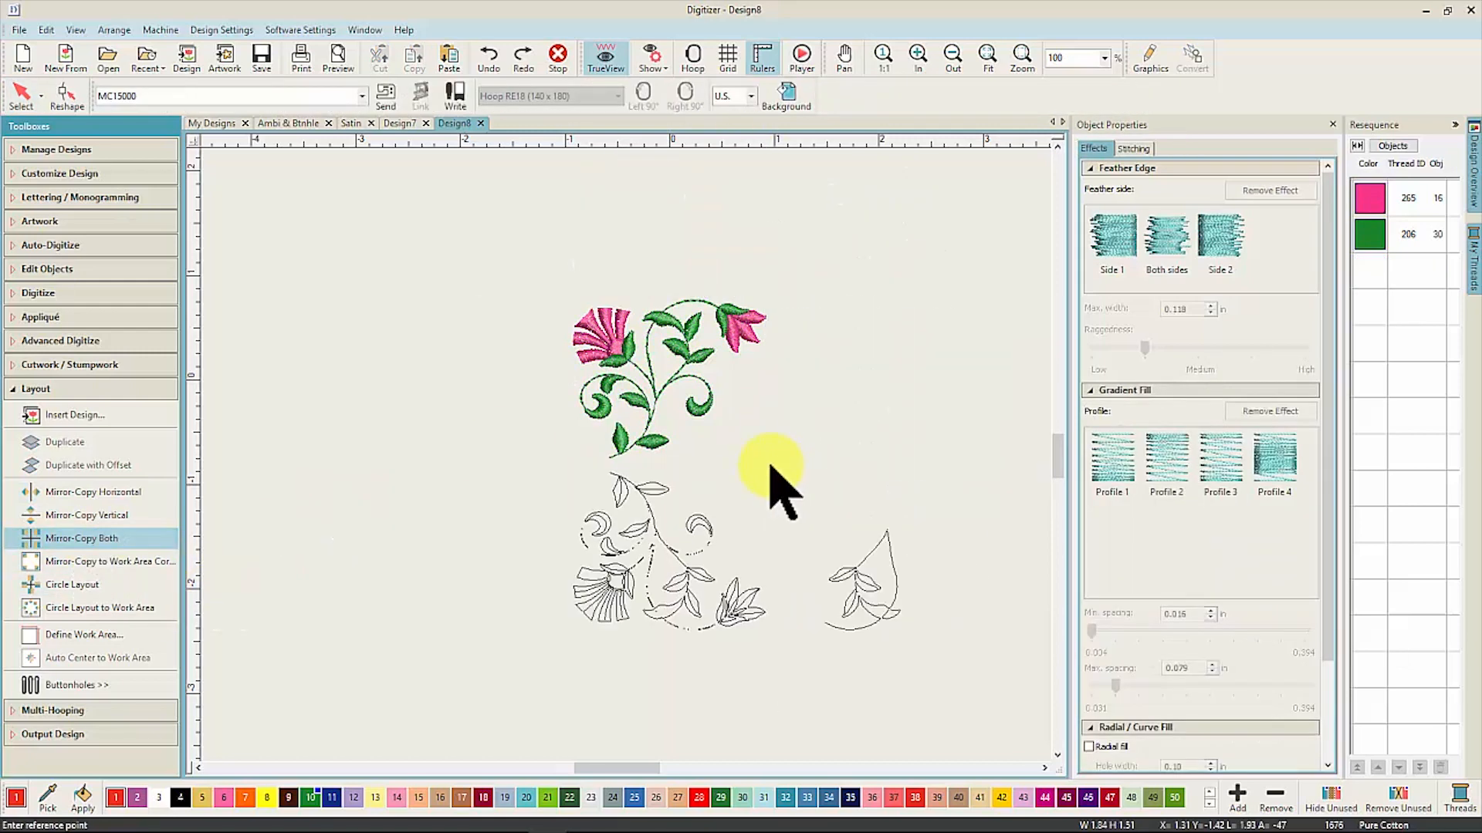
{"action": "left_click", "coordinate": [781, 466]}
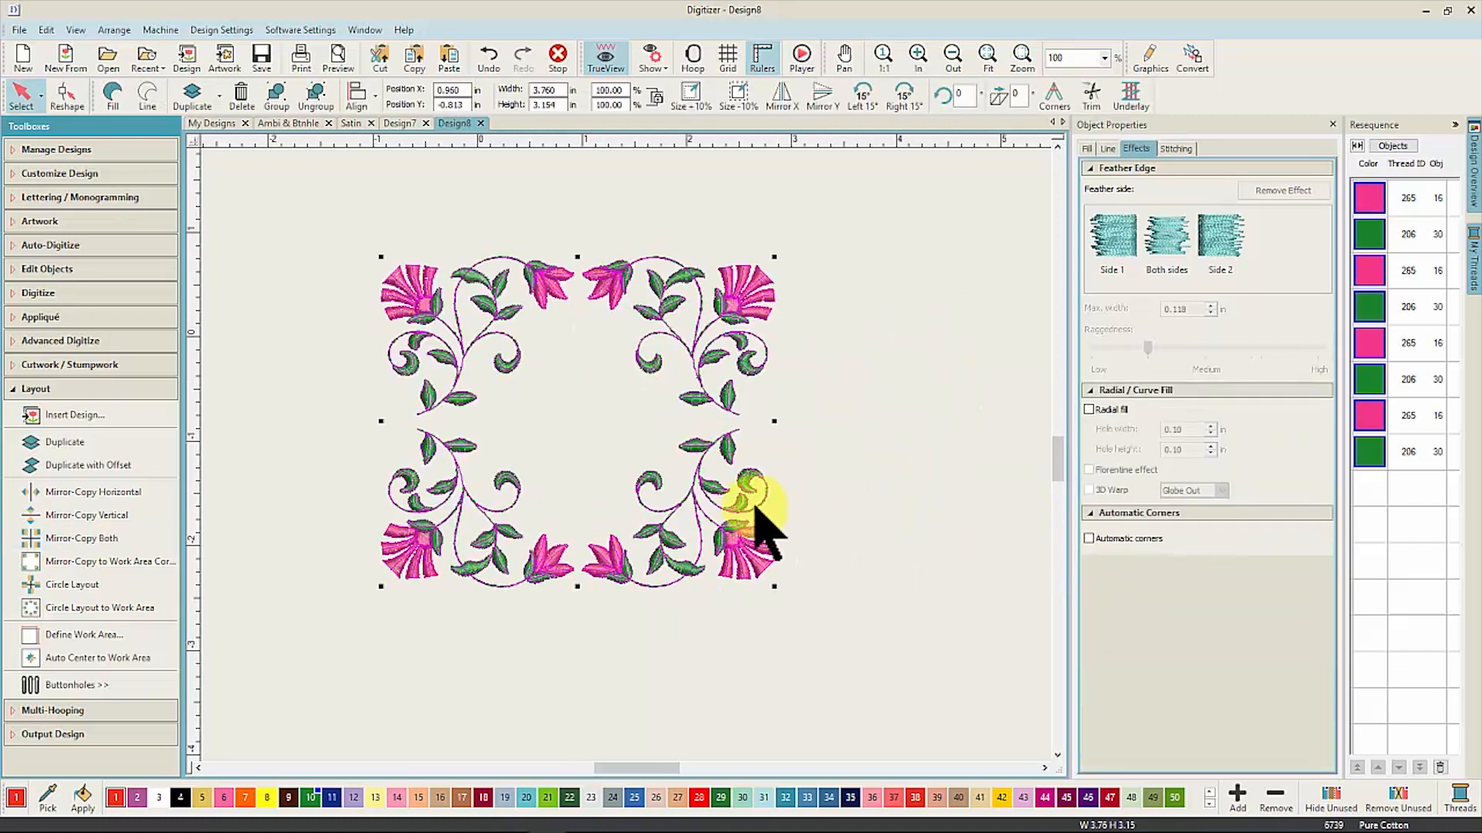
{"action": "left_click", "coordinate": [13, 175]}
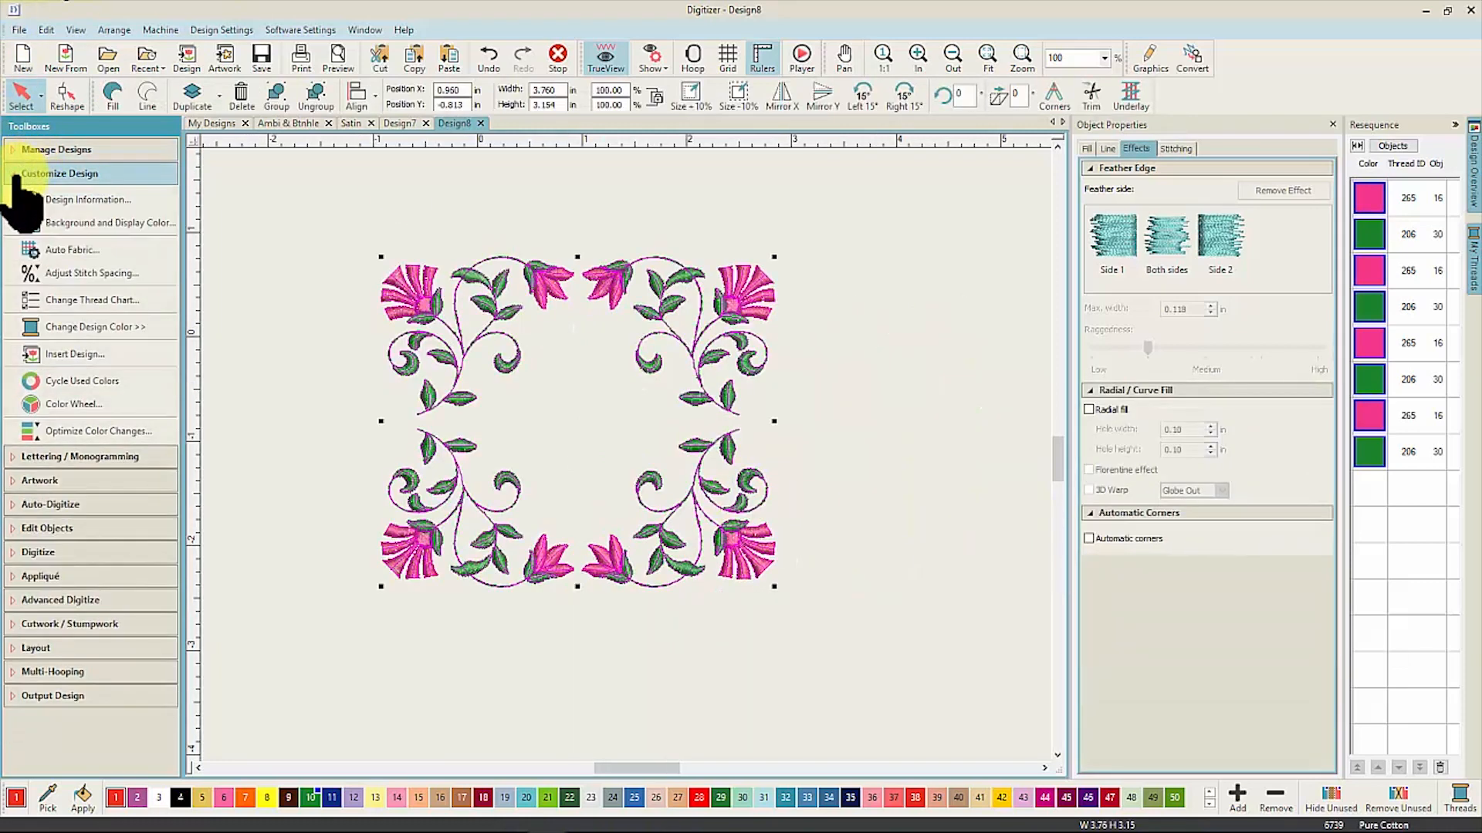
Step: Optimize the color changes of the four-part floral frame to reduce them to four
{"action": "left_click", "coordinate": [91, 432]}
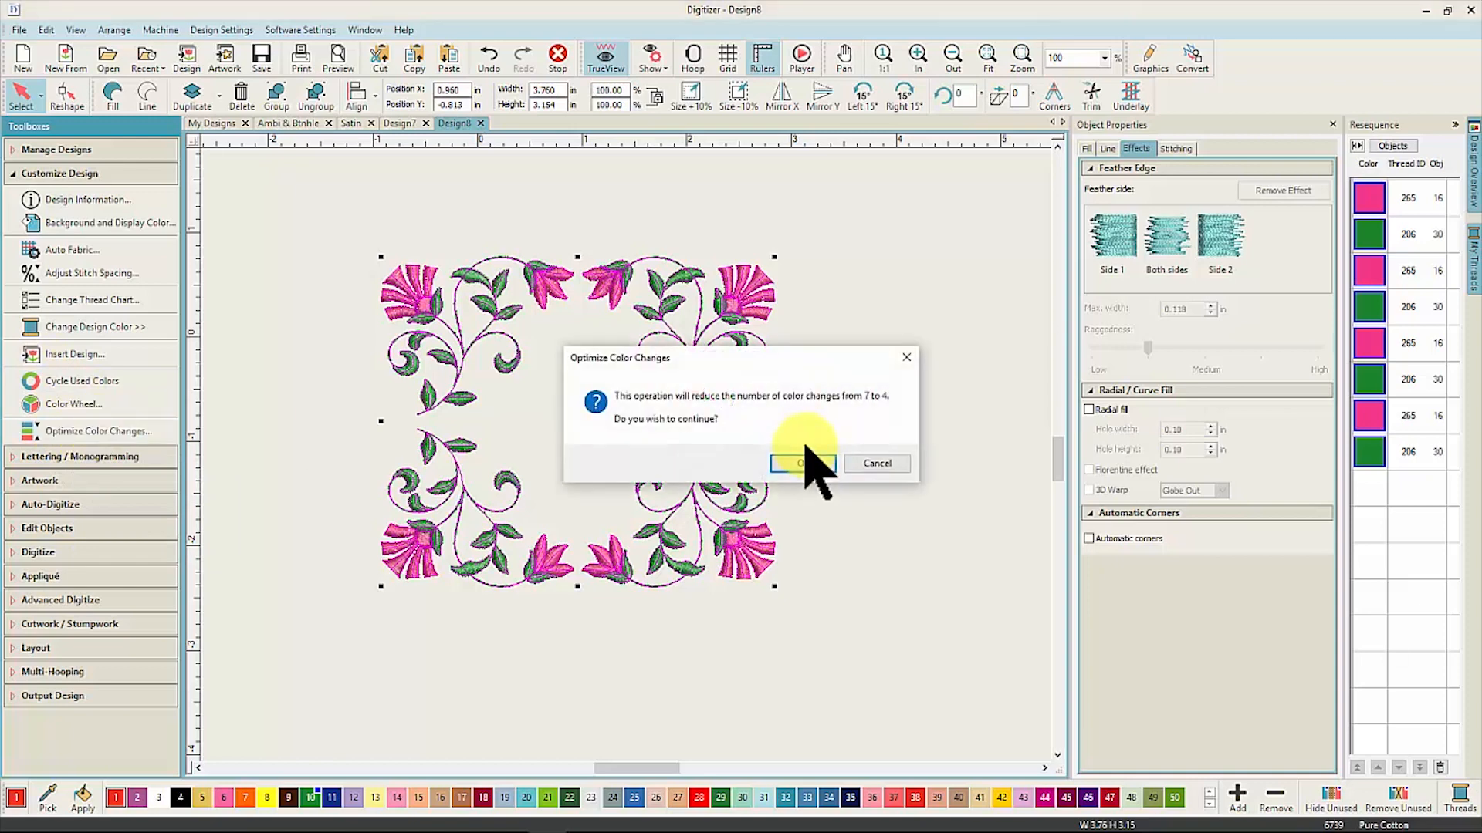
{"action": "left_click", "coordinate": [822, 463]}
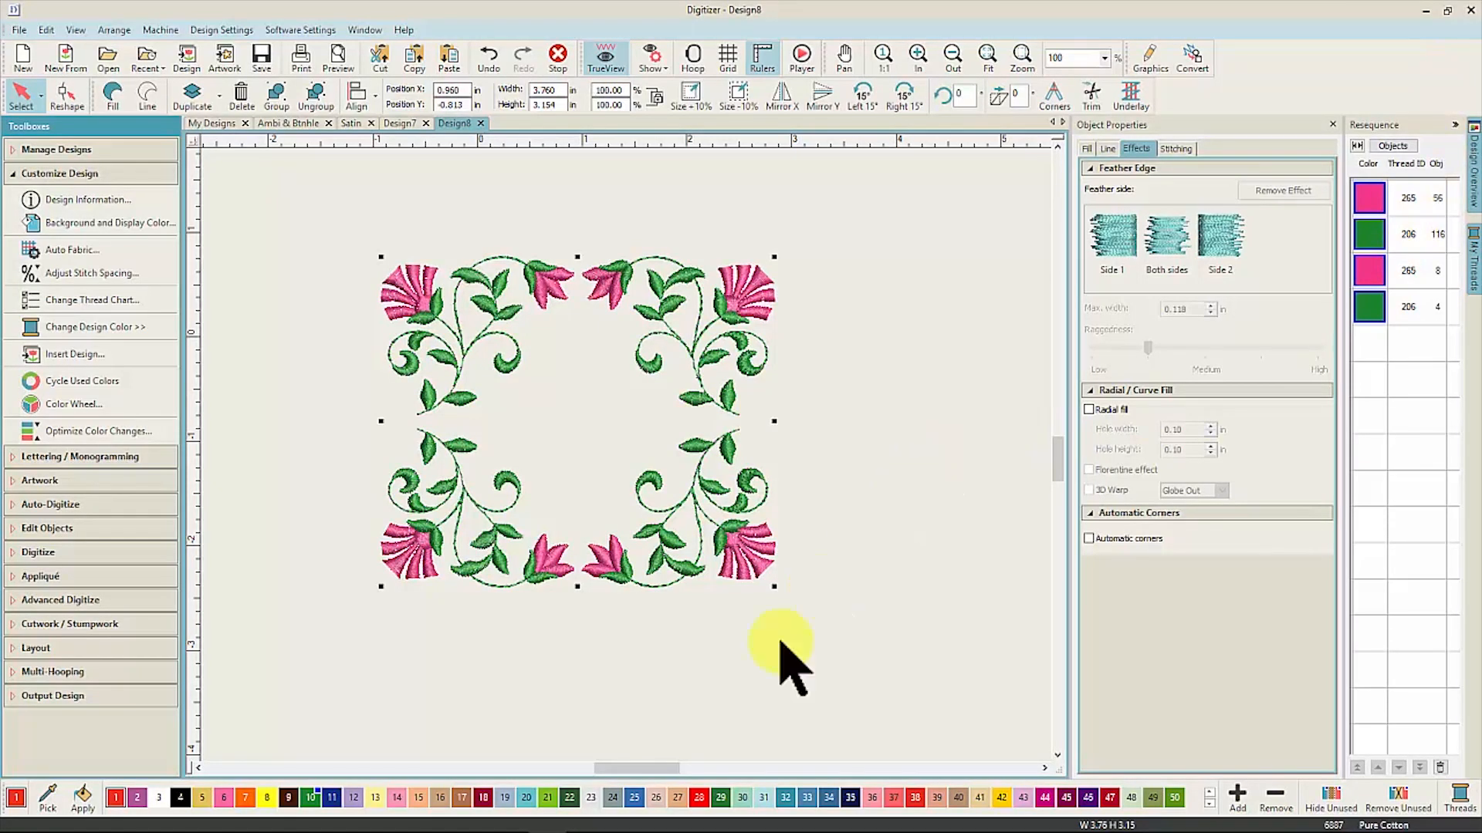
{"action": "left_click", "coordinate": [162, 672]}
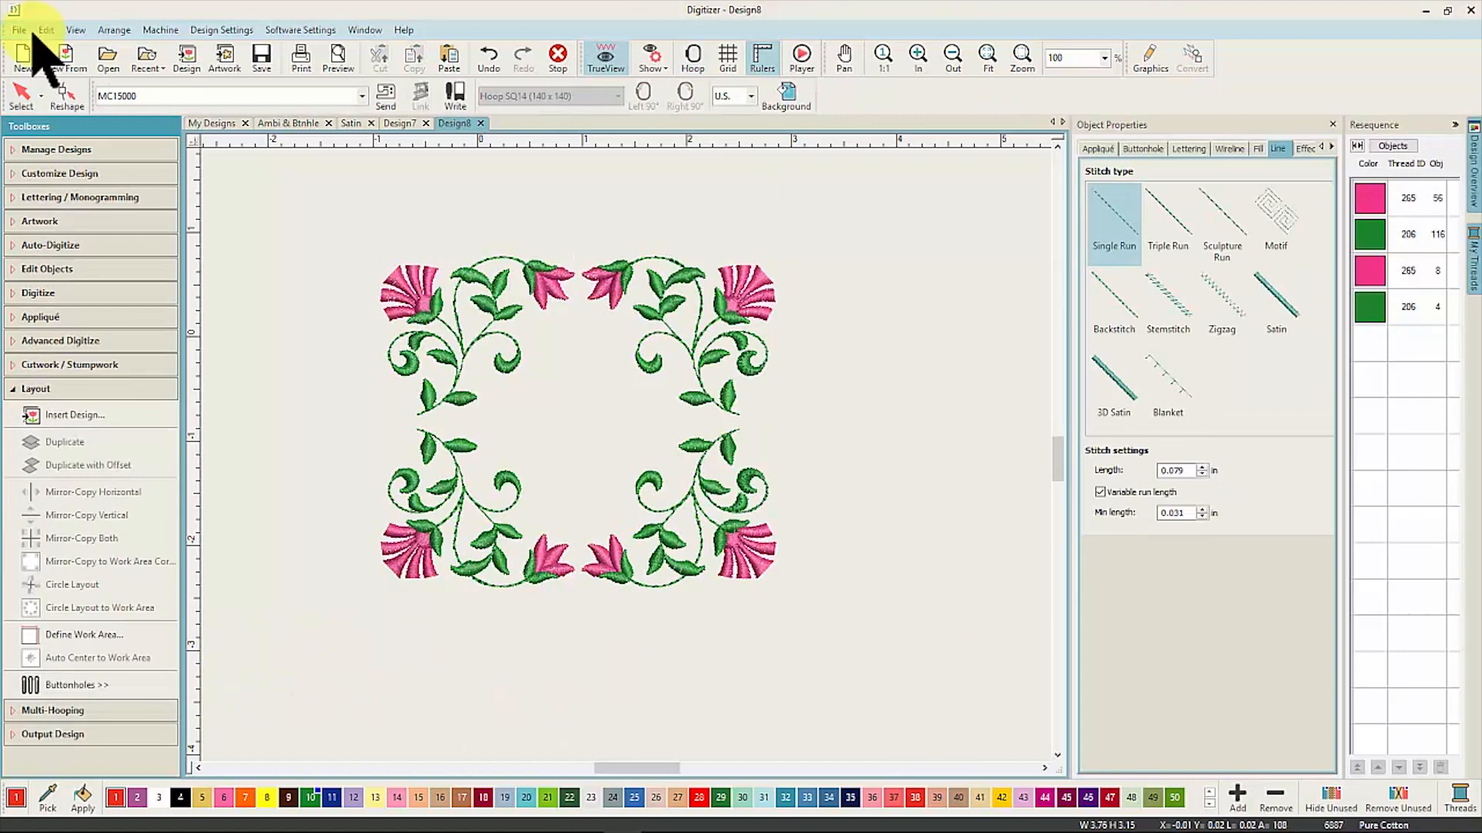
Step: Open the recent design multi-hoop.EMB so its whole hoop can be seen
{"action": "left_click", "coordinate": [18, 30]}
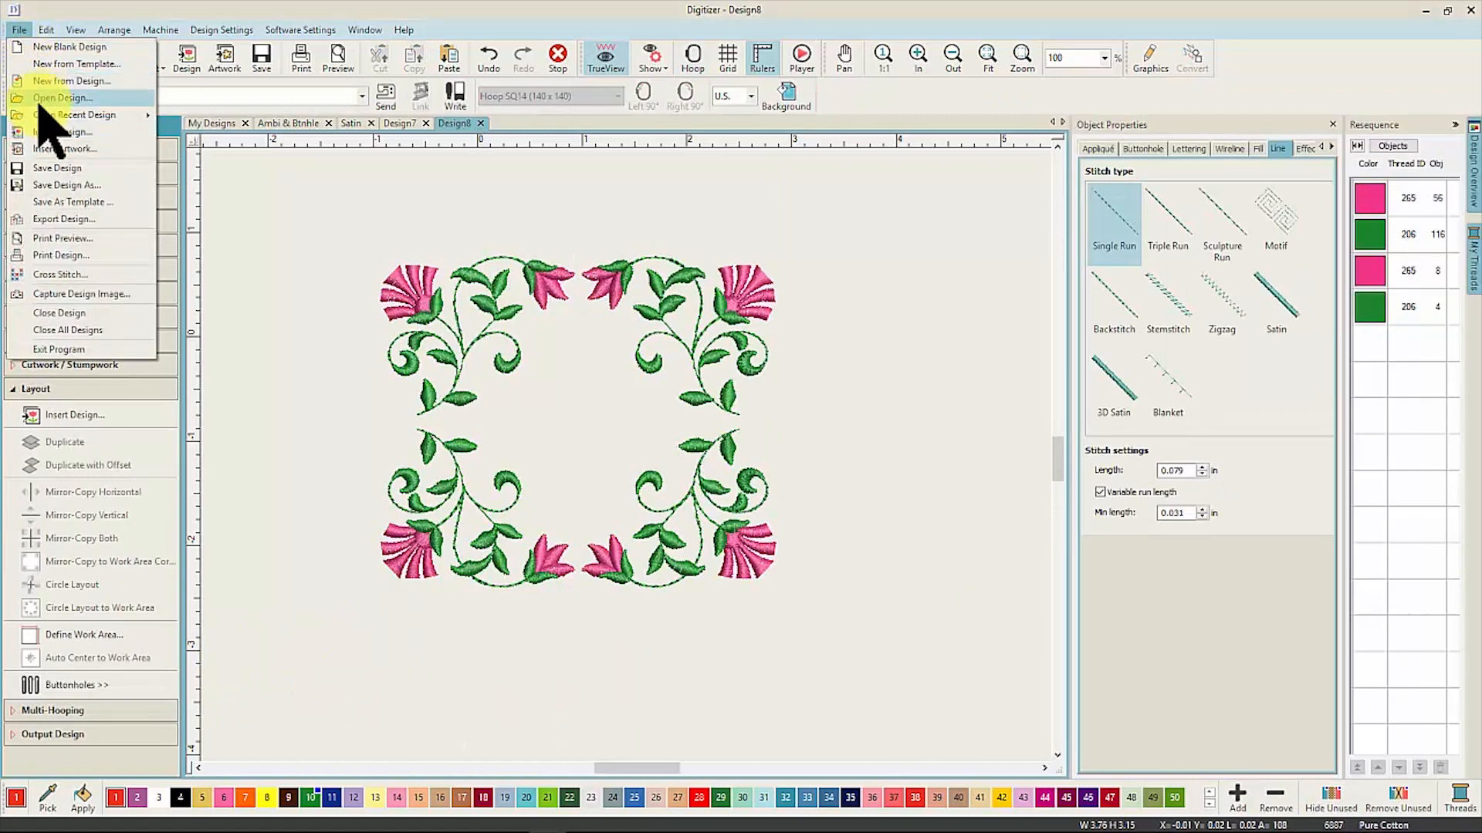
{"action": "mouse_move", "coordinate": [50, 116]}
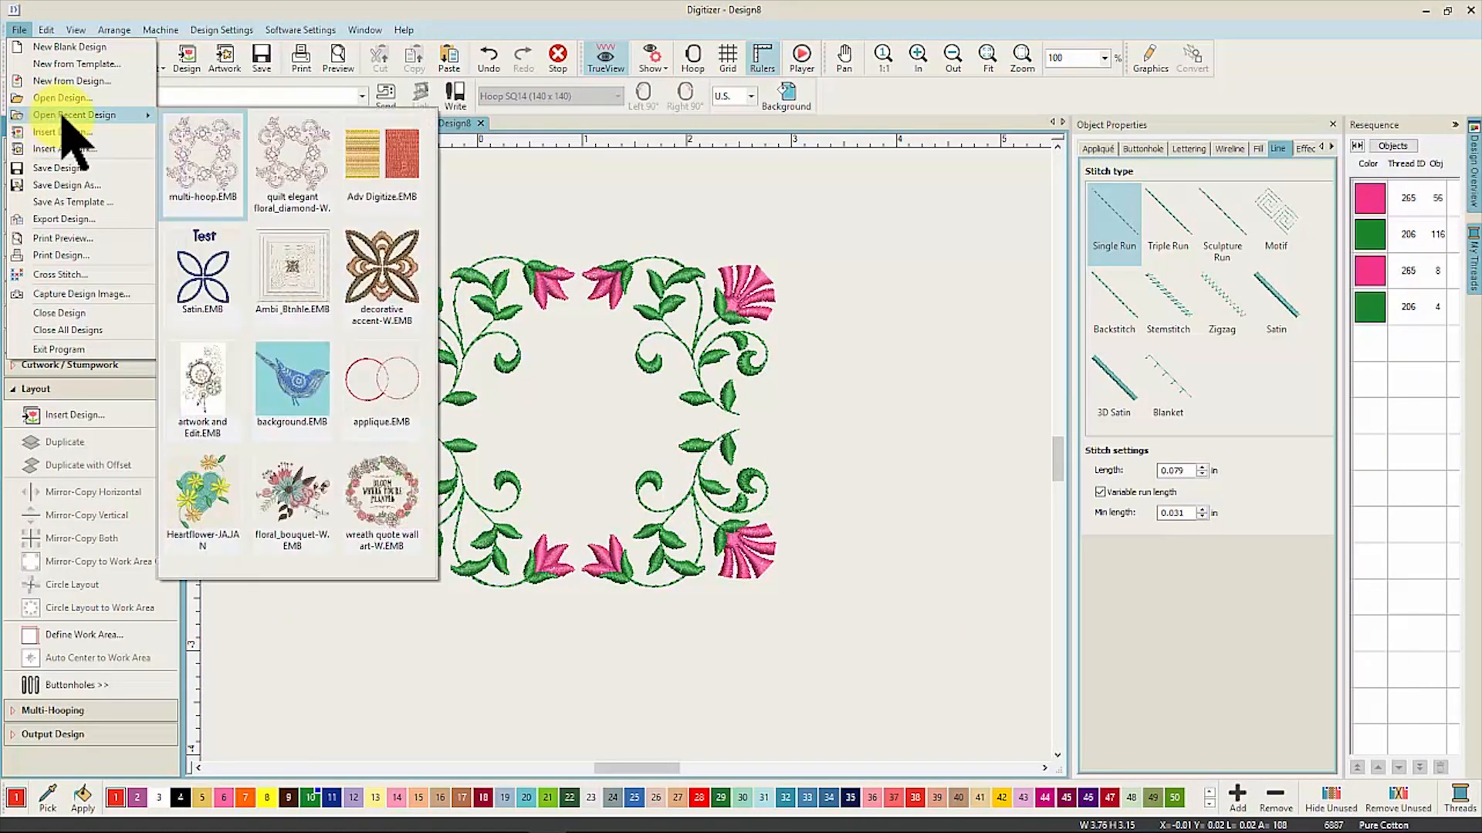
{"action": "left_click", "coordinate": [206, 165]}
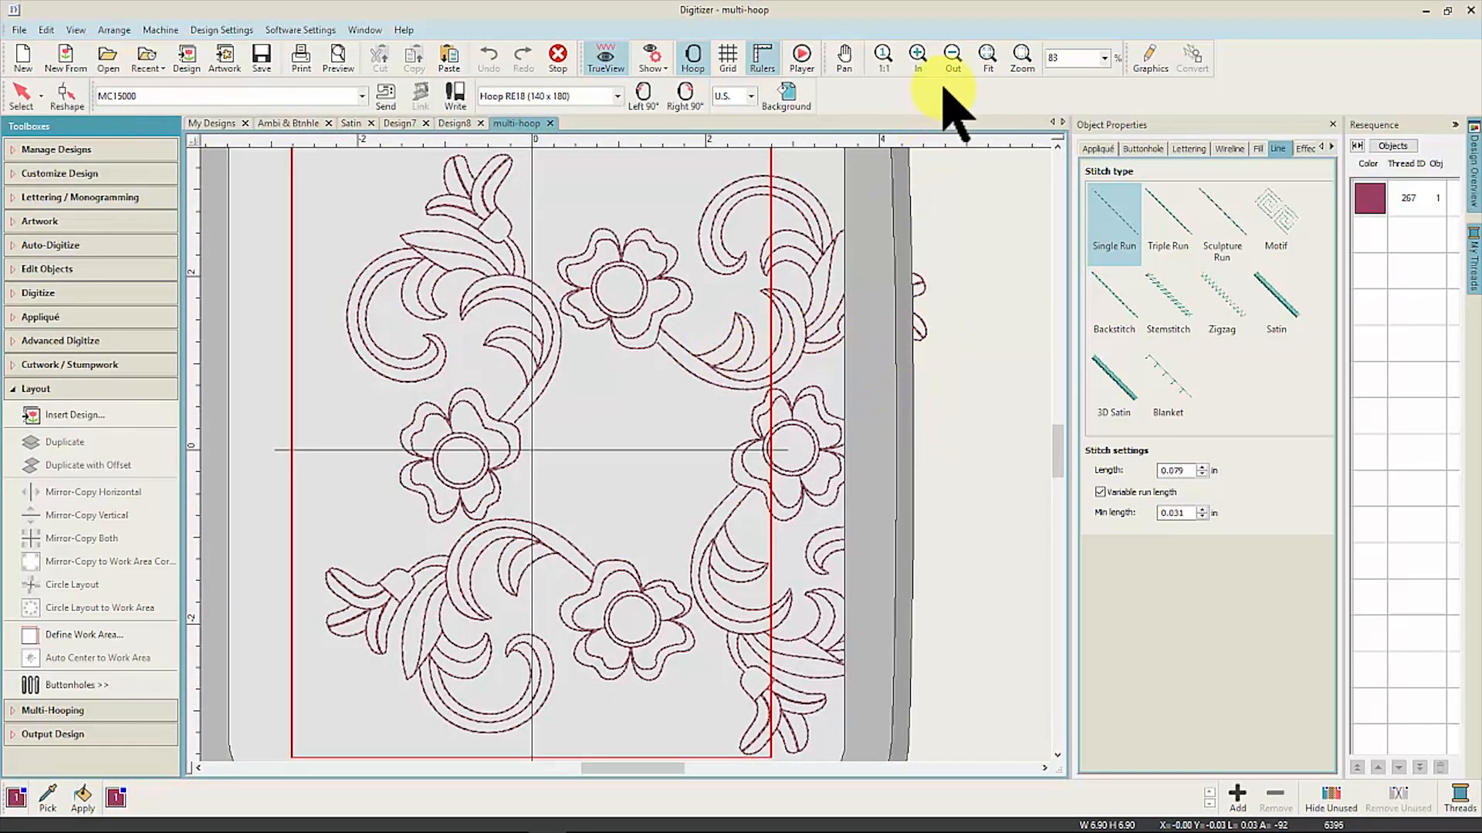
{"action": "left_click", "coordinate": [952, 62]}
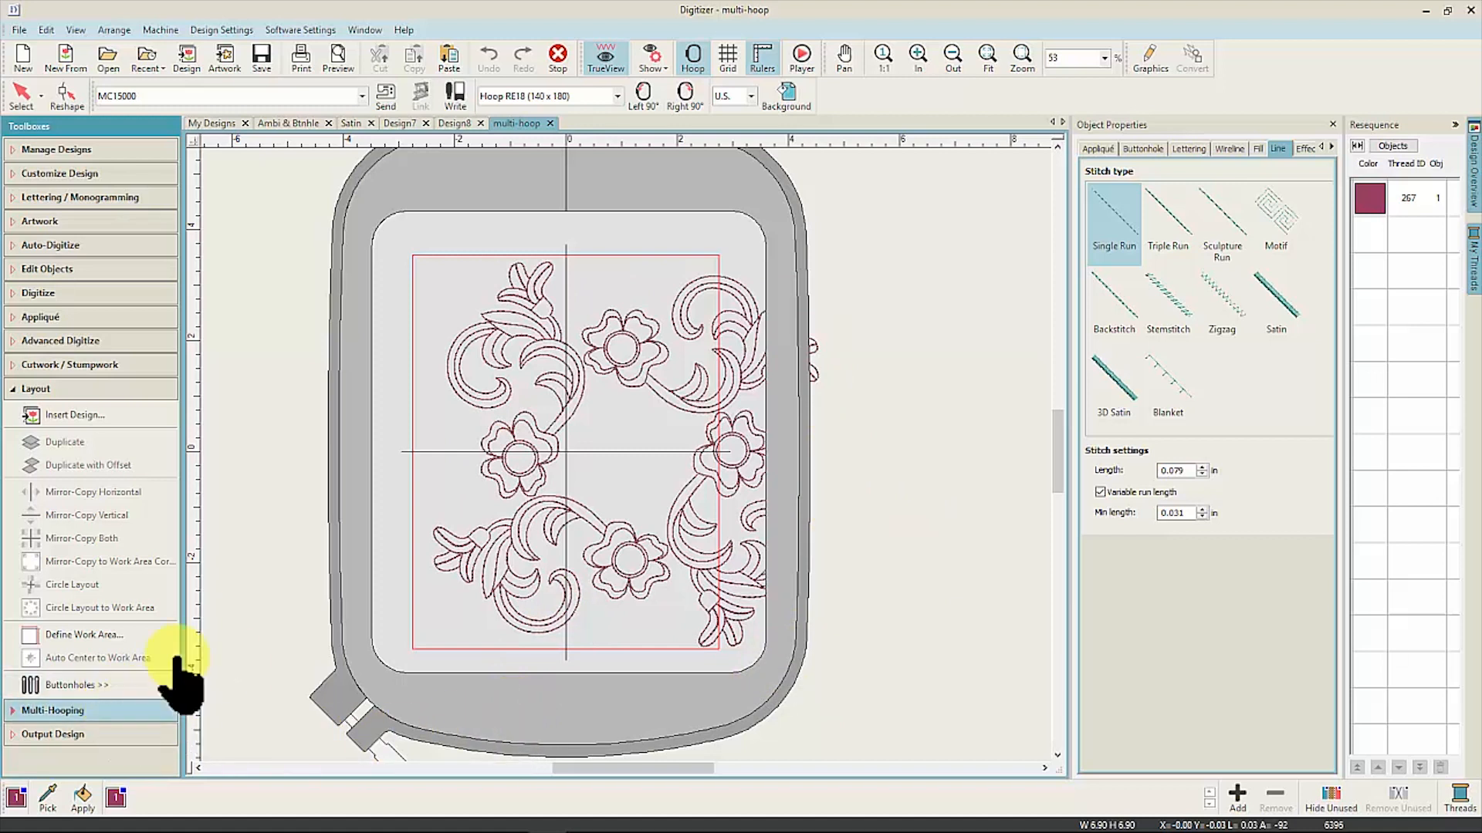
Step: Set the margin of the multi-hooping registration marks added on output to Small in the embroidery settings
{"action": "left_click", "coordinate": [297, 31]}
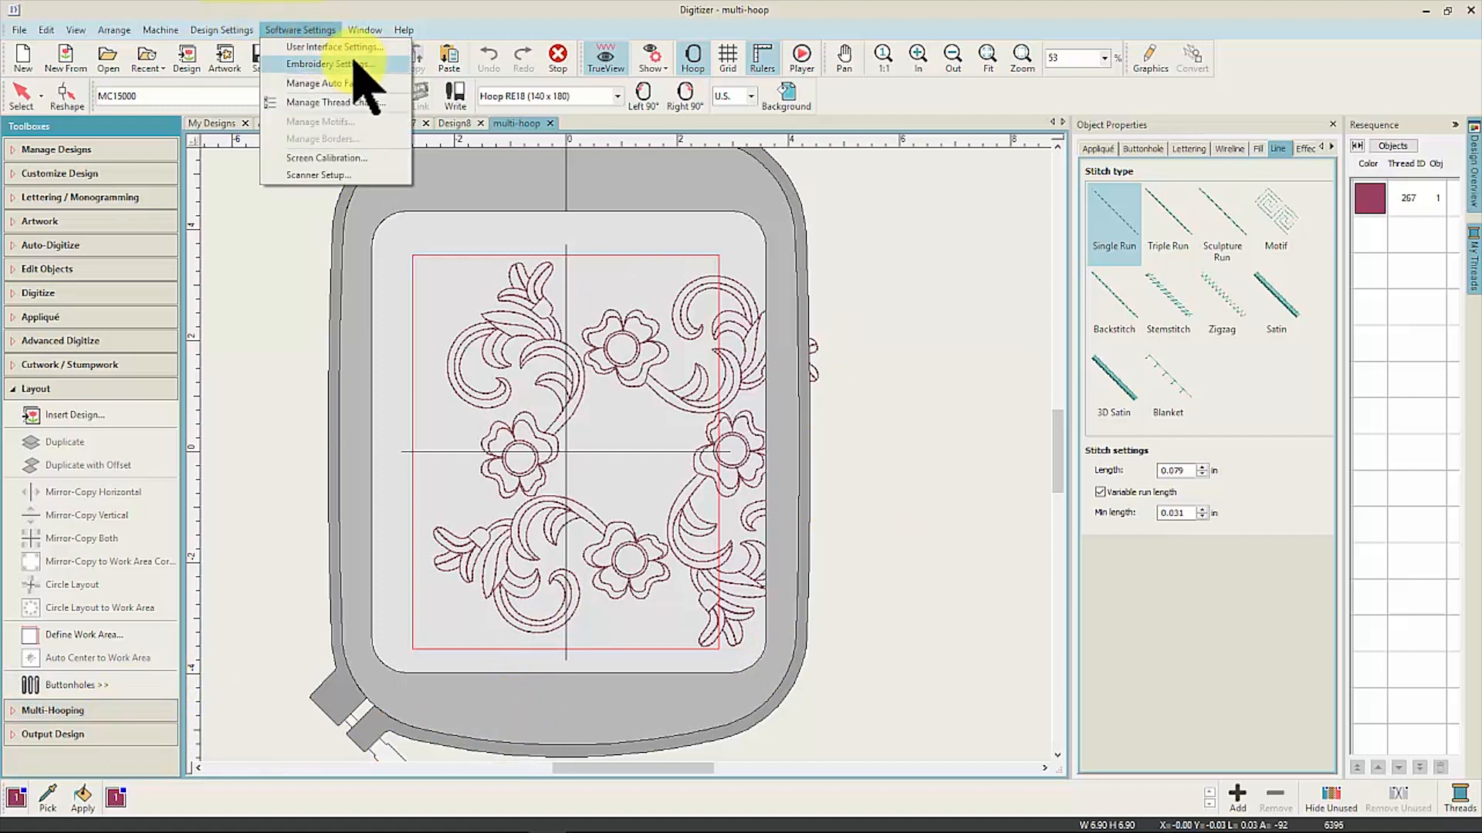
{"action": "left_click", "coordinate": [365, 63]}
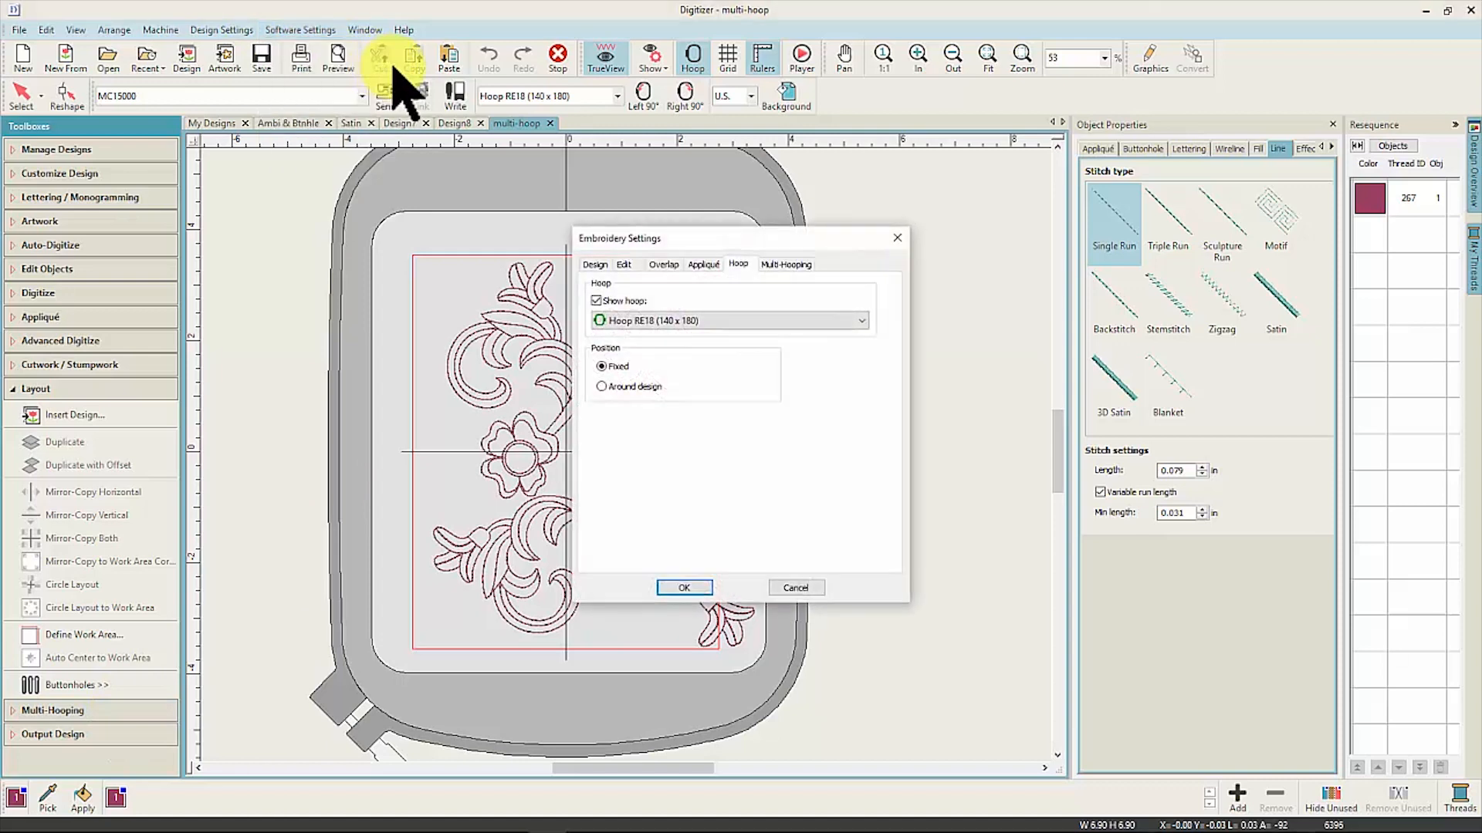
{"action": "left_click", "coordinate": [791, 264]}
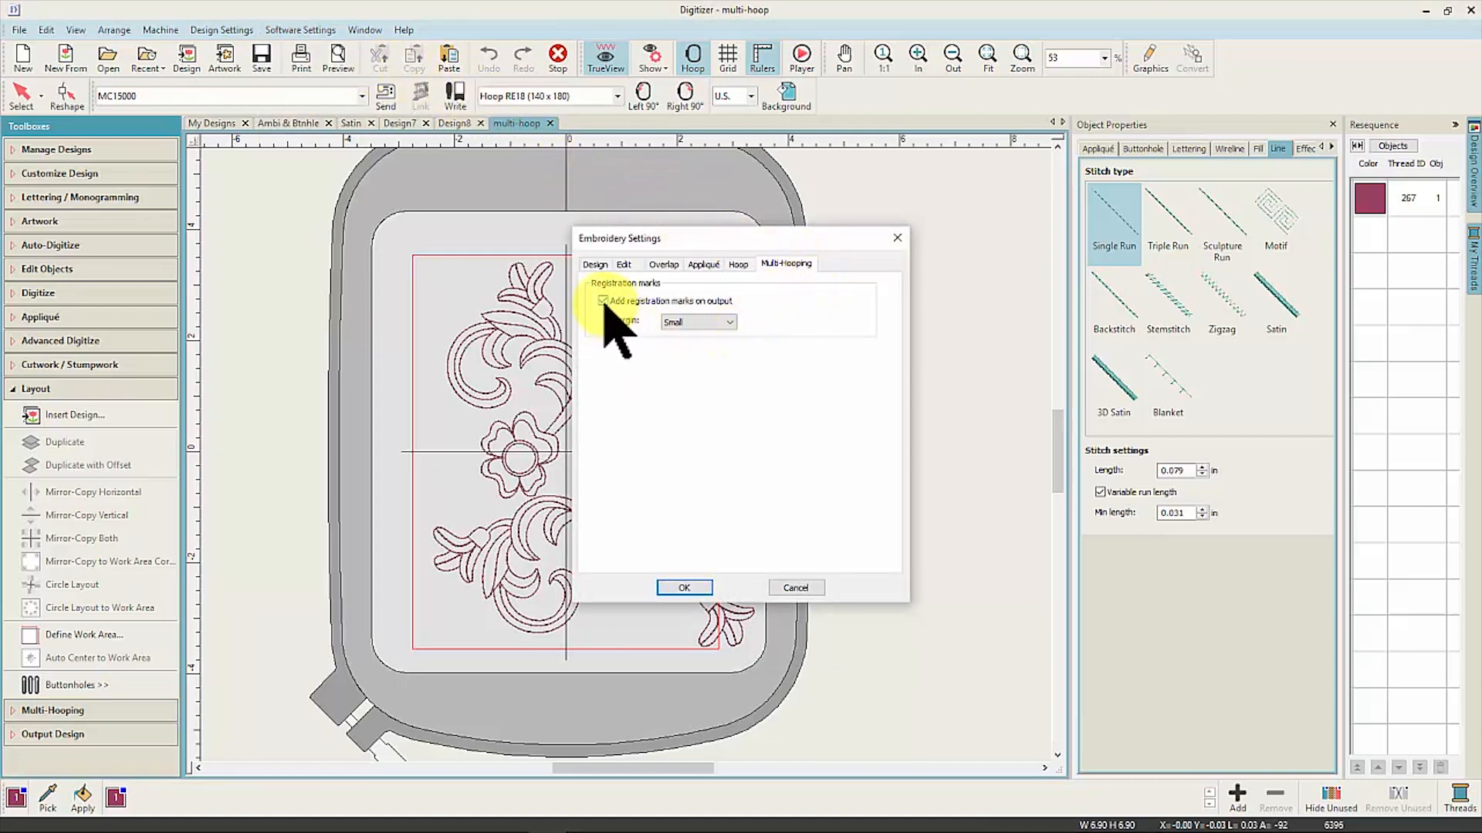
{"action": "left_click", "coordinate": [726, 322]}
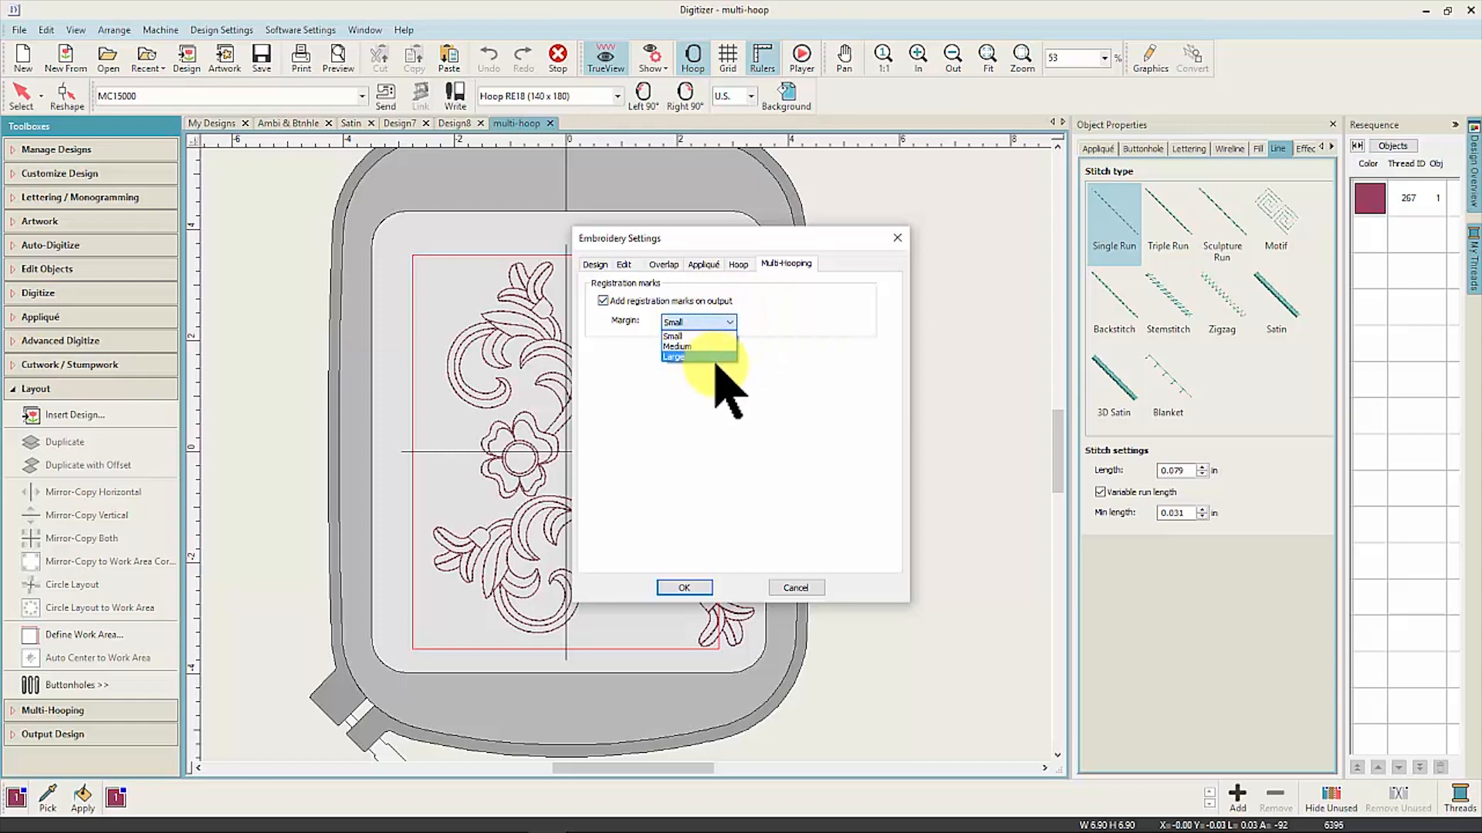
{"action": "left_click", "coordinate": [681, 337]}
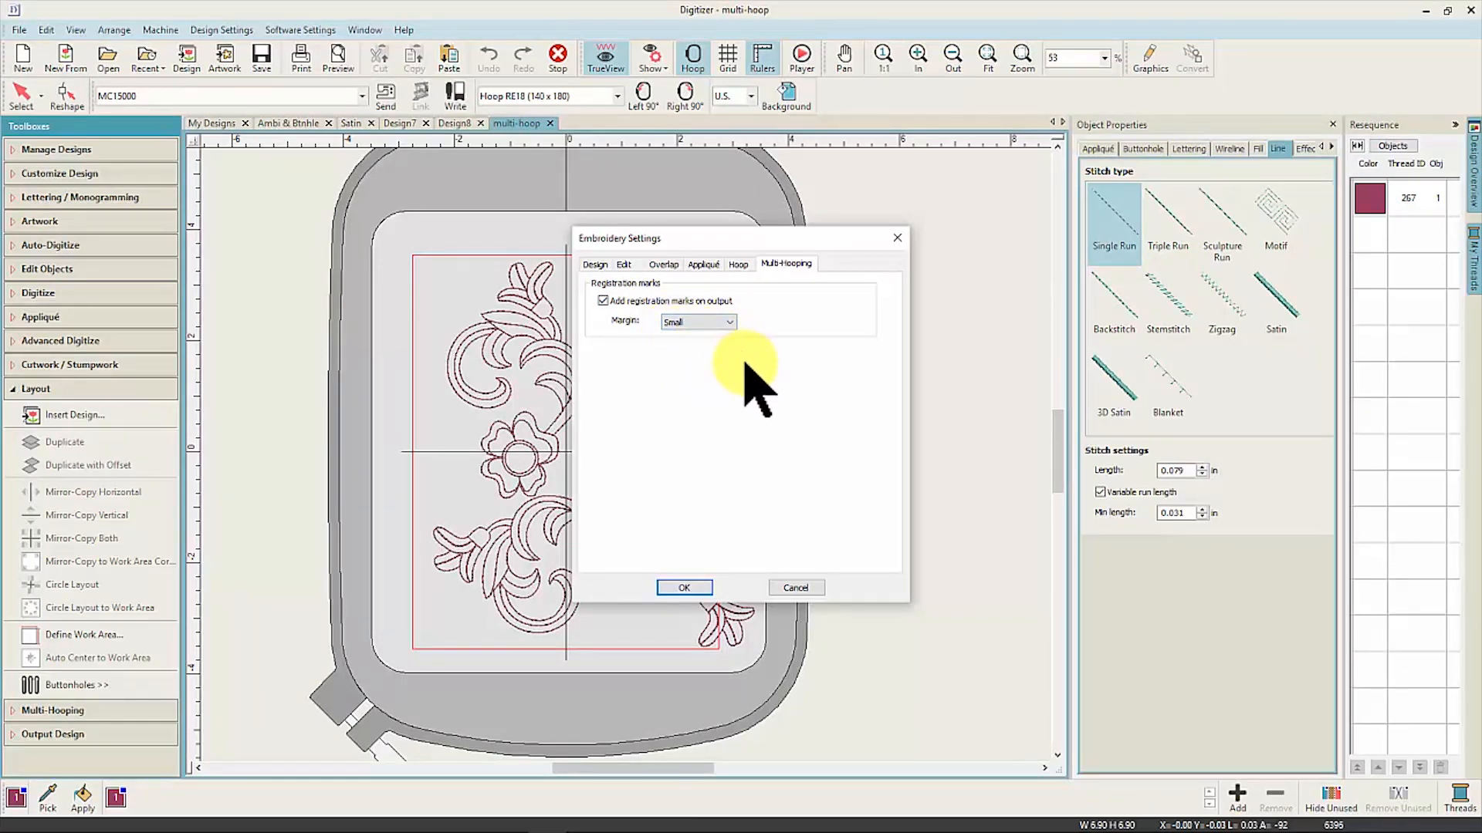
{"action": "left_click", "coordinate": [699, 588]}
Step: Add a second hoop in Multi-Hooping and arrange both hoops side by side, overlapping in the middle, to cover the whole quilt design
{"action": "left_click", "coordinate": [131, 710]}
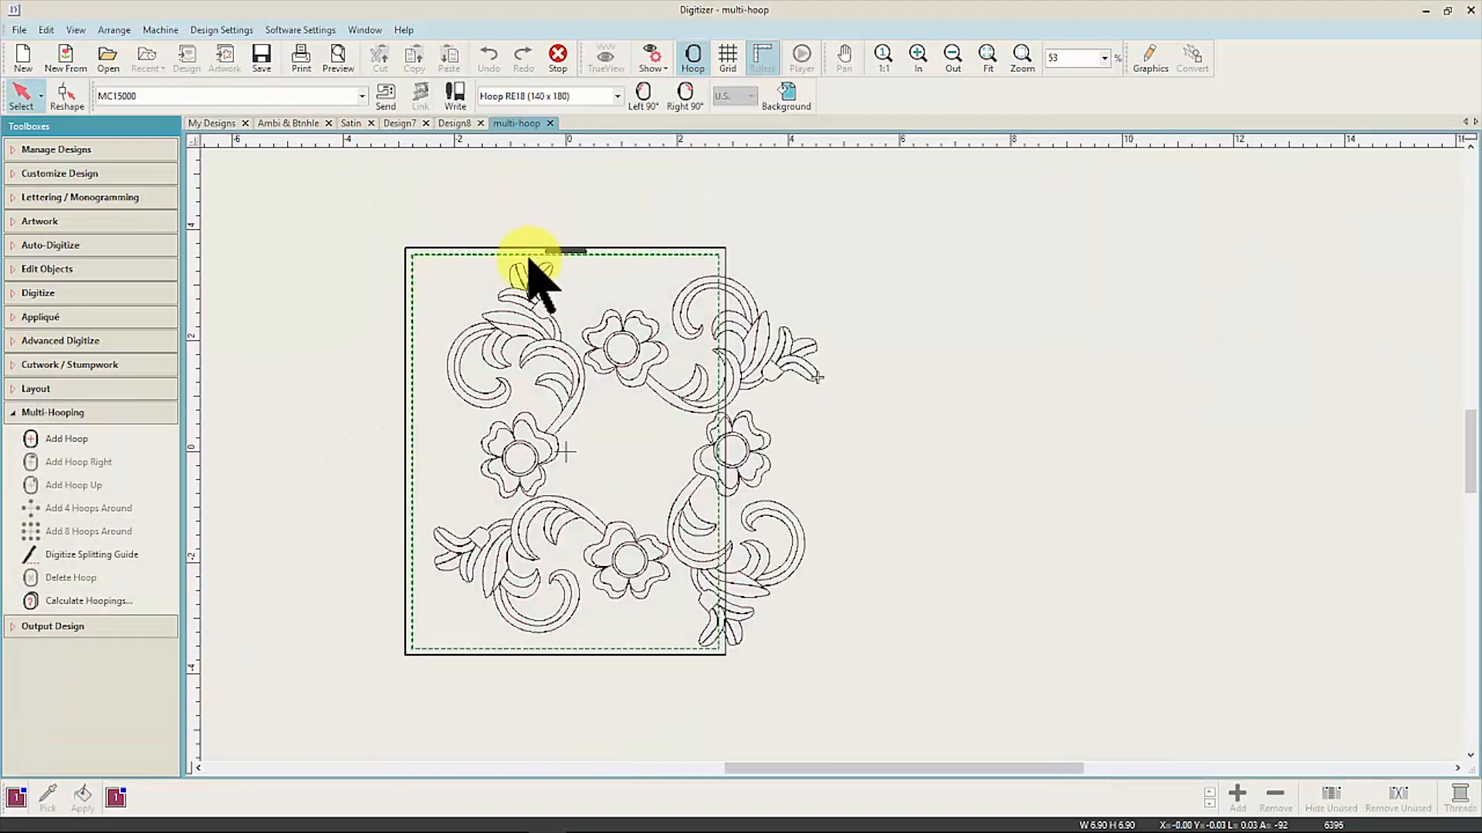
{"action": "left_click", "coordinate": [112, 437]}
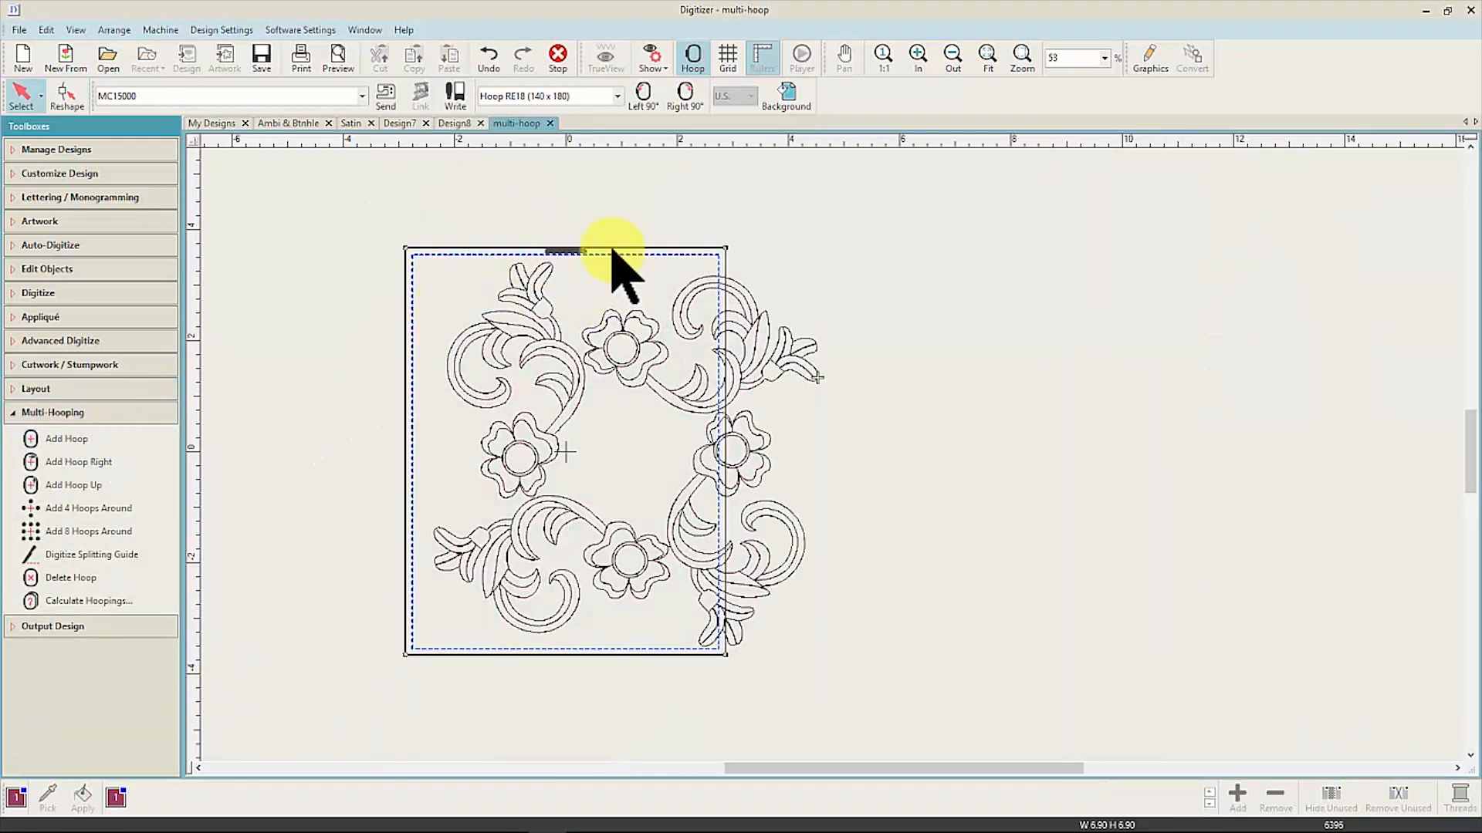
{"action": "left_click_drag", "start_coordinate": [615, 253], "coordinate": [757, 248]}
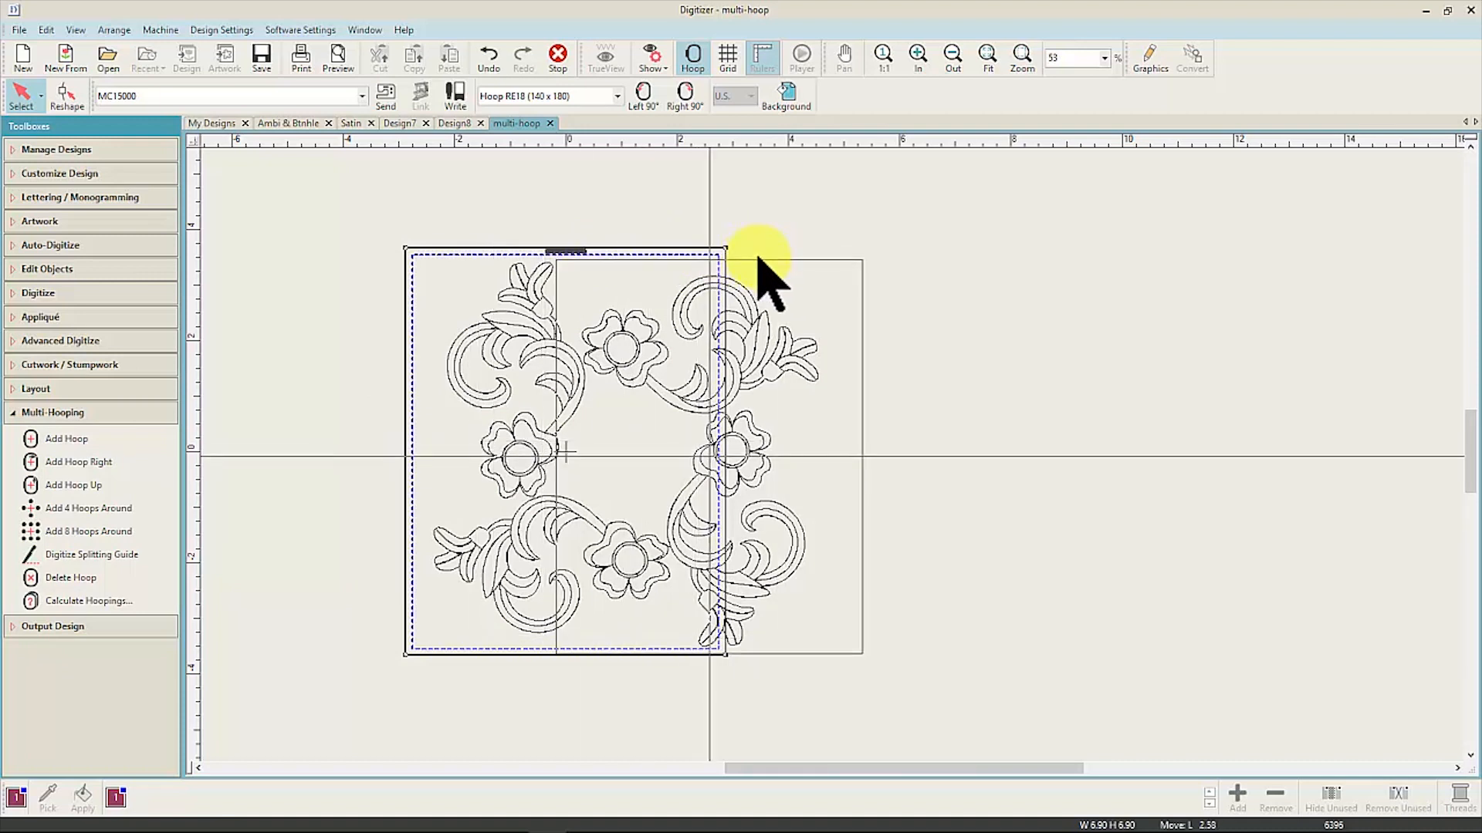
{"action": "left_click_drag", "start_coordinate": [759, 254], "coordinate": [784, 250]}
{"action": "left_click_drag", "start_coordinate": [417, 248], "coordinate": [403, 248]}
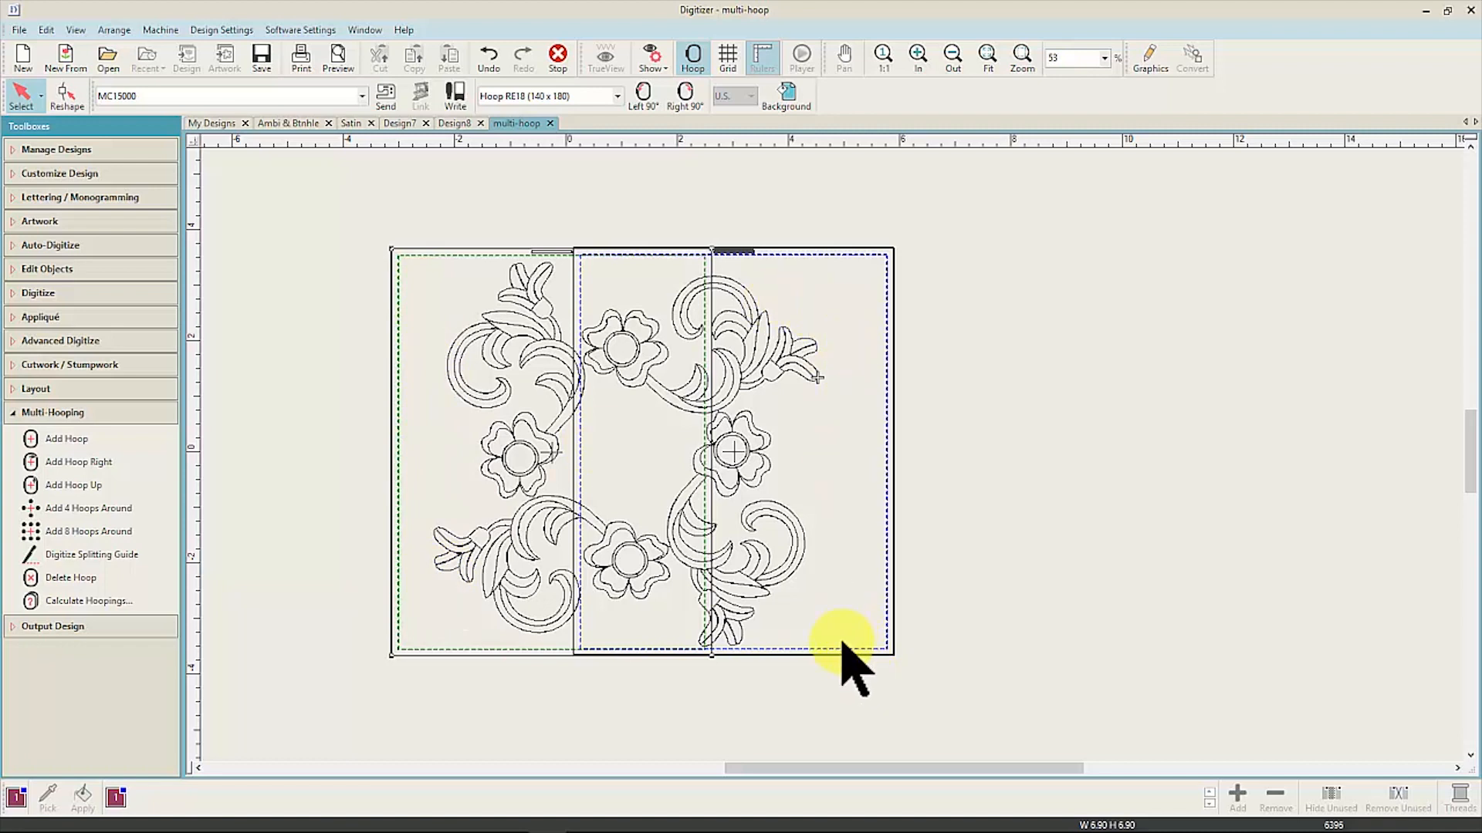
Step: Digitize a zigzag splitting guide from above to below the design through the hoops' overlap, and calculate the hoopings
{"action": "left_click", "coordinate": [132, 553]}
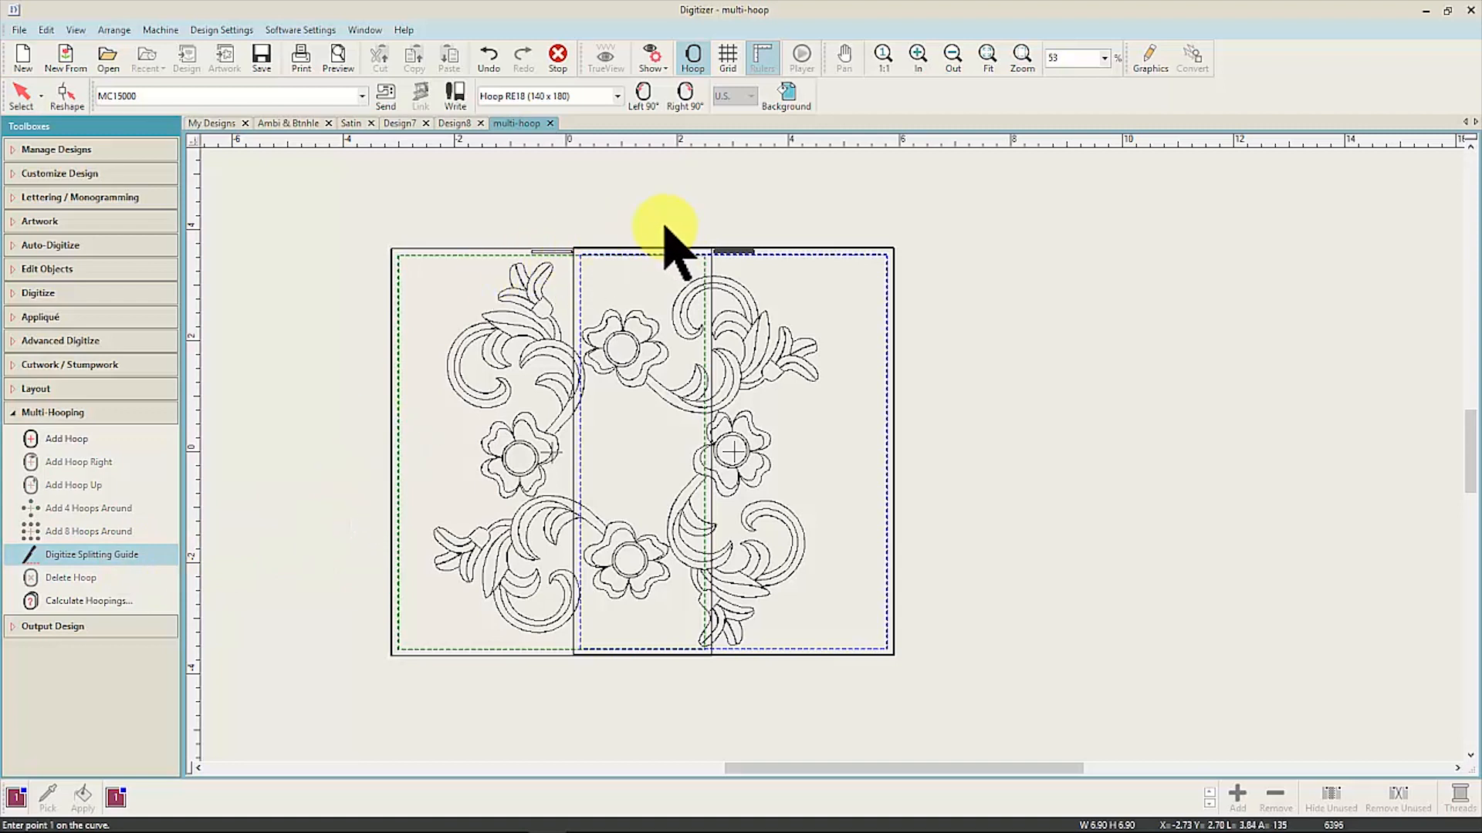
{"action": "left_click", "coordinate": [659, 305]}
{"action": "left_click", "coordinate": [680, 357]}
{"action": "left_click", "coordinate": [651, 424]}
{"action": "left_click", "coordinate": [657, 523]}
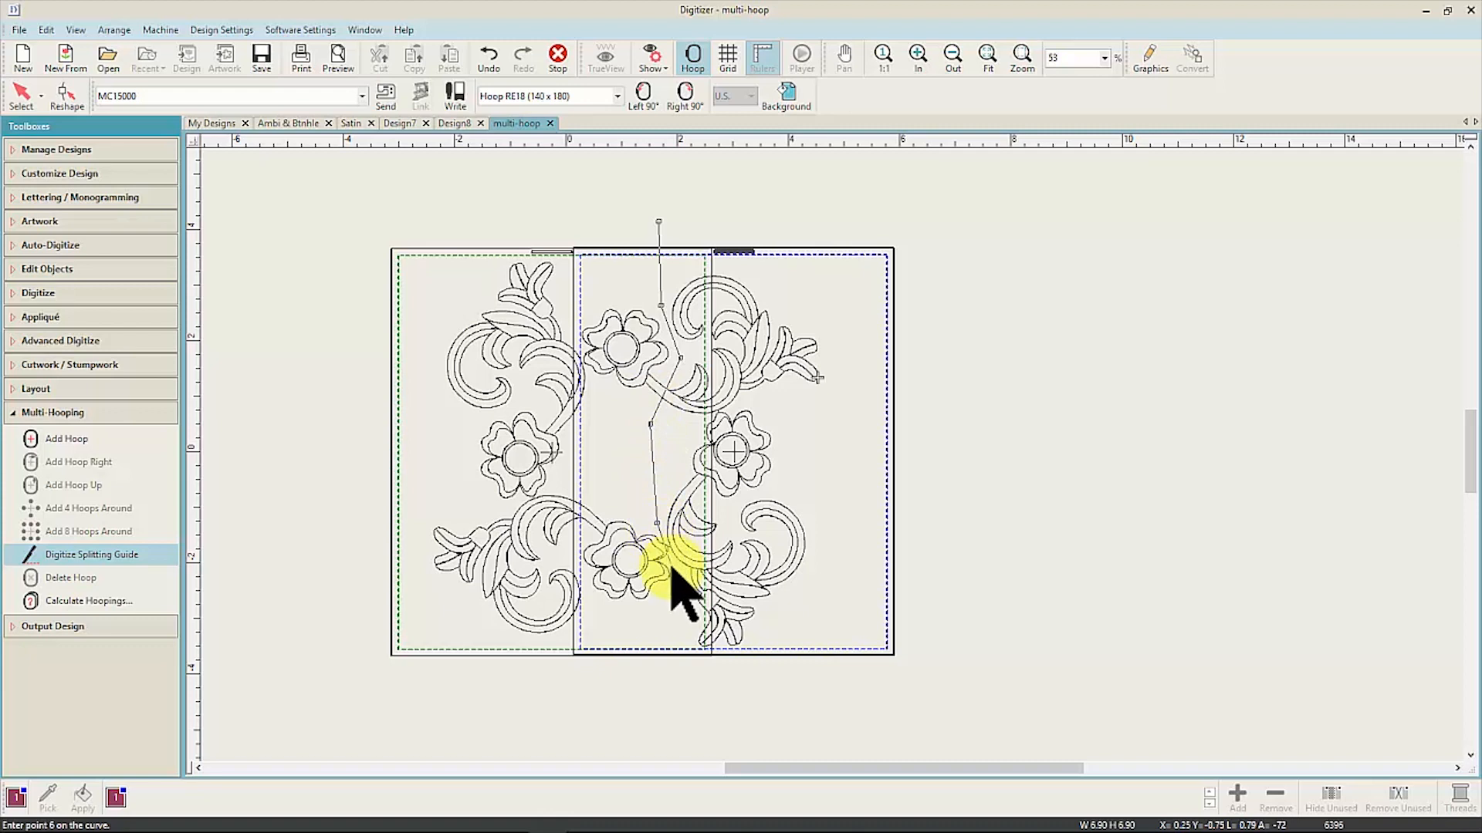
{"action": "left_click", "coordinate": [672, 685]}
{"action": "key", "text": "Return"}
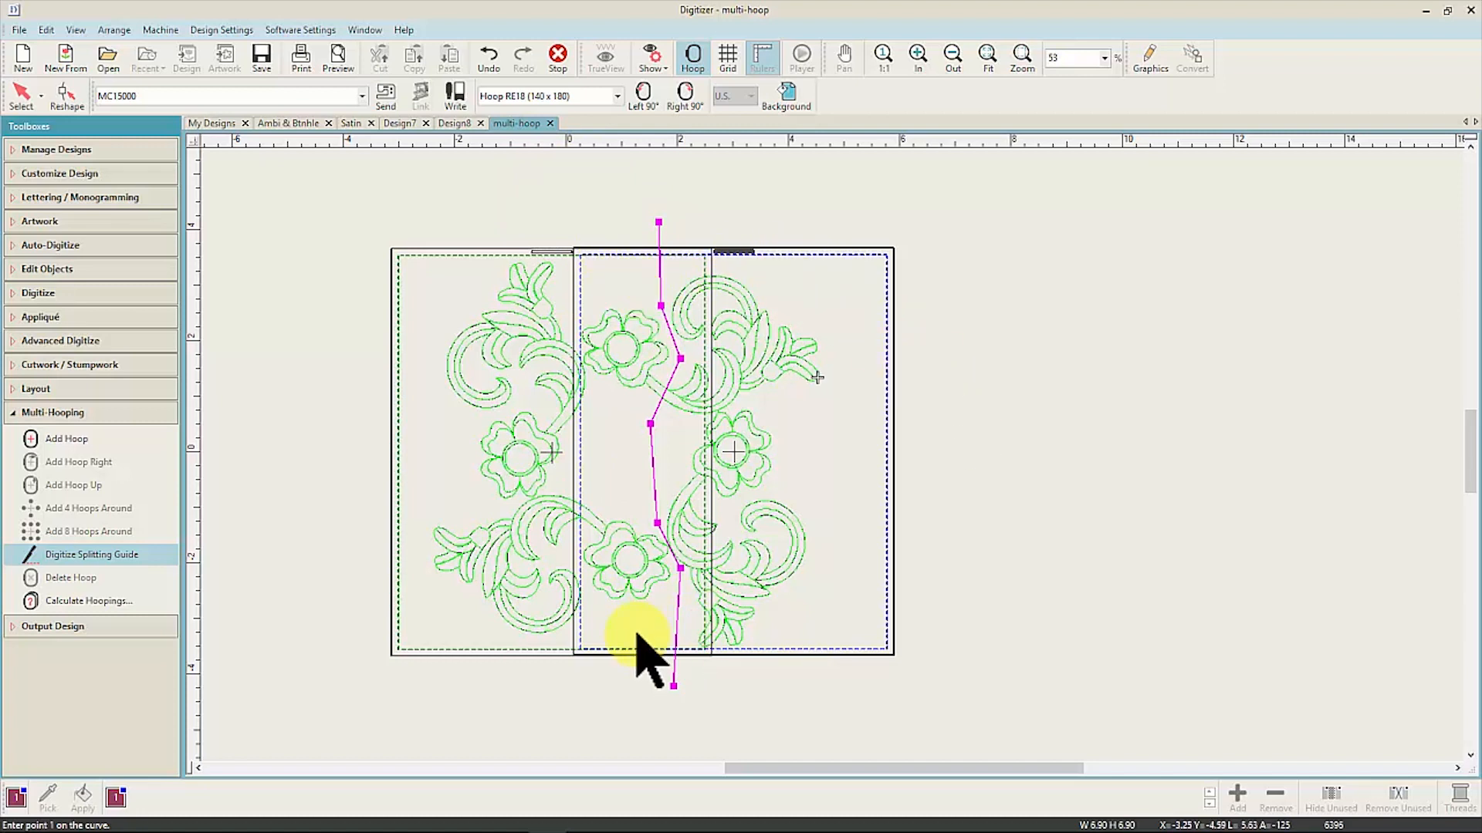
{"action": "left_click", "coordinate": [115, 602]}
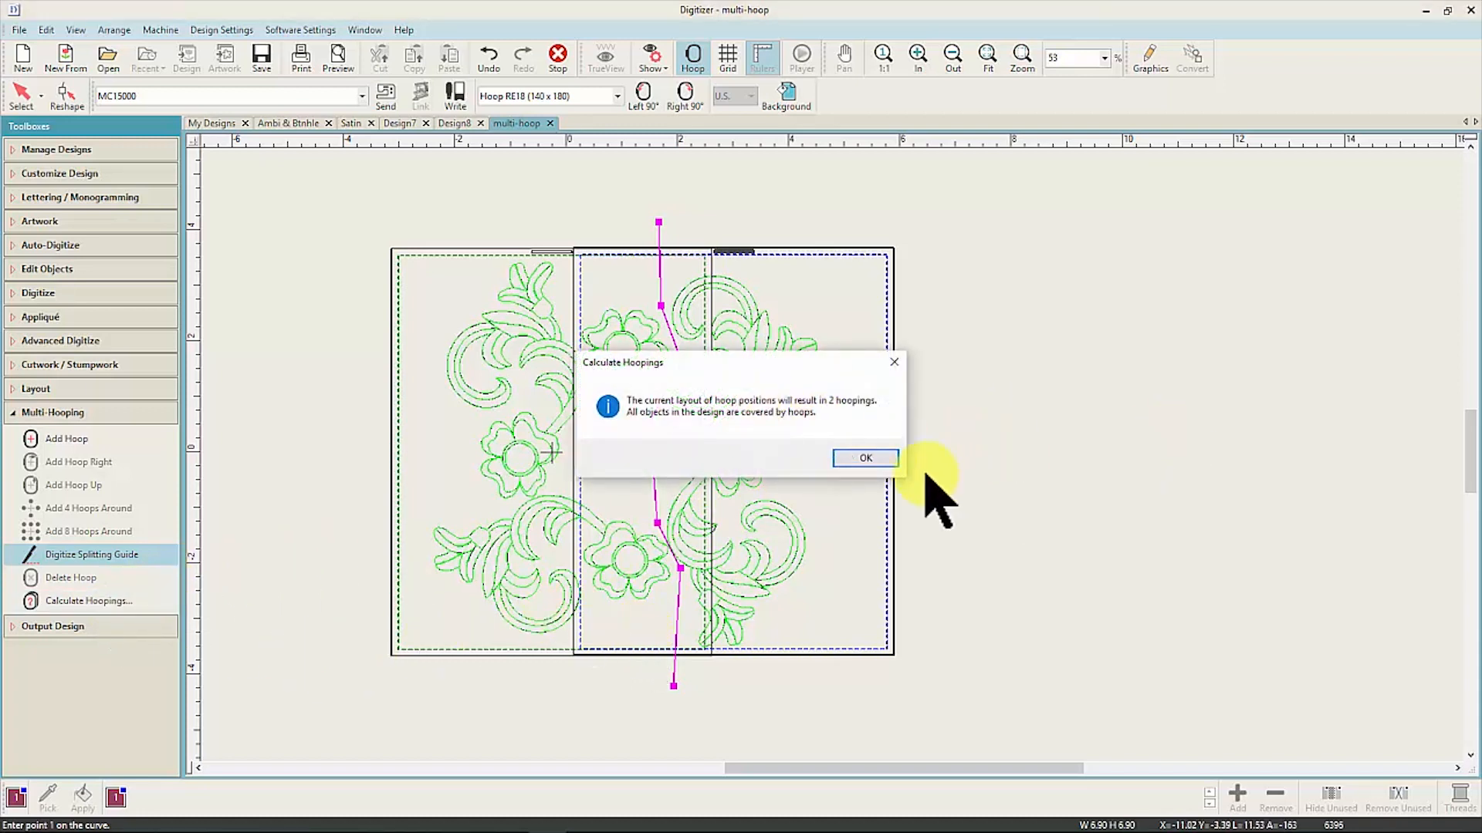
{"action": "left_click", "coordinate": [871, 457]}
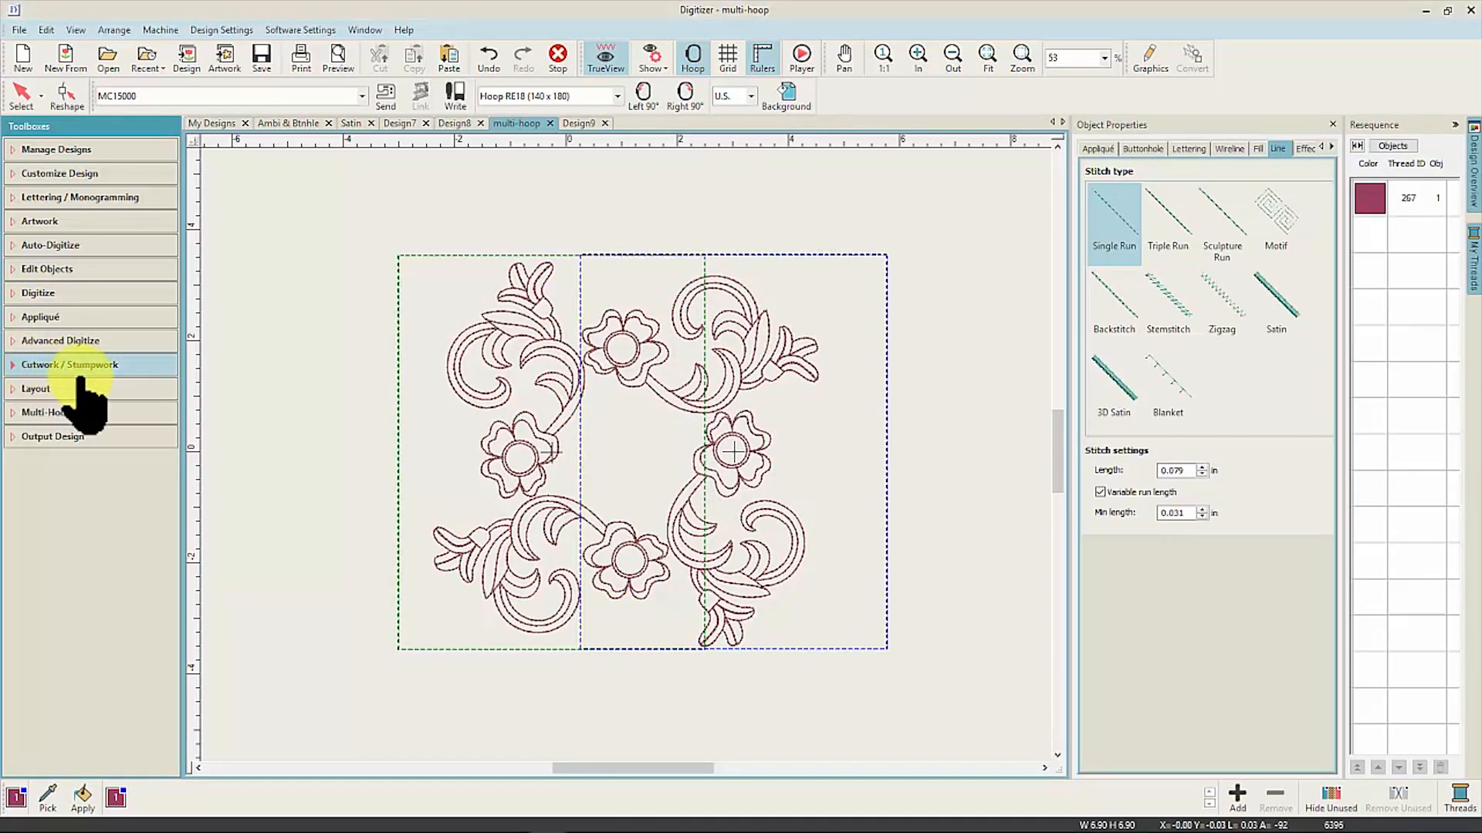
Step: Open Stumpwork_Pear.EMB from the Stumpwork folder of the design library
{"action": "left_click", "coordinate": [116, 367]}
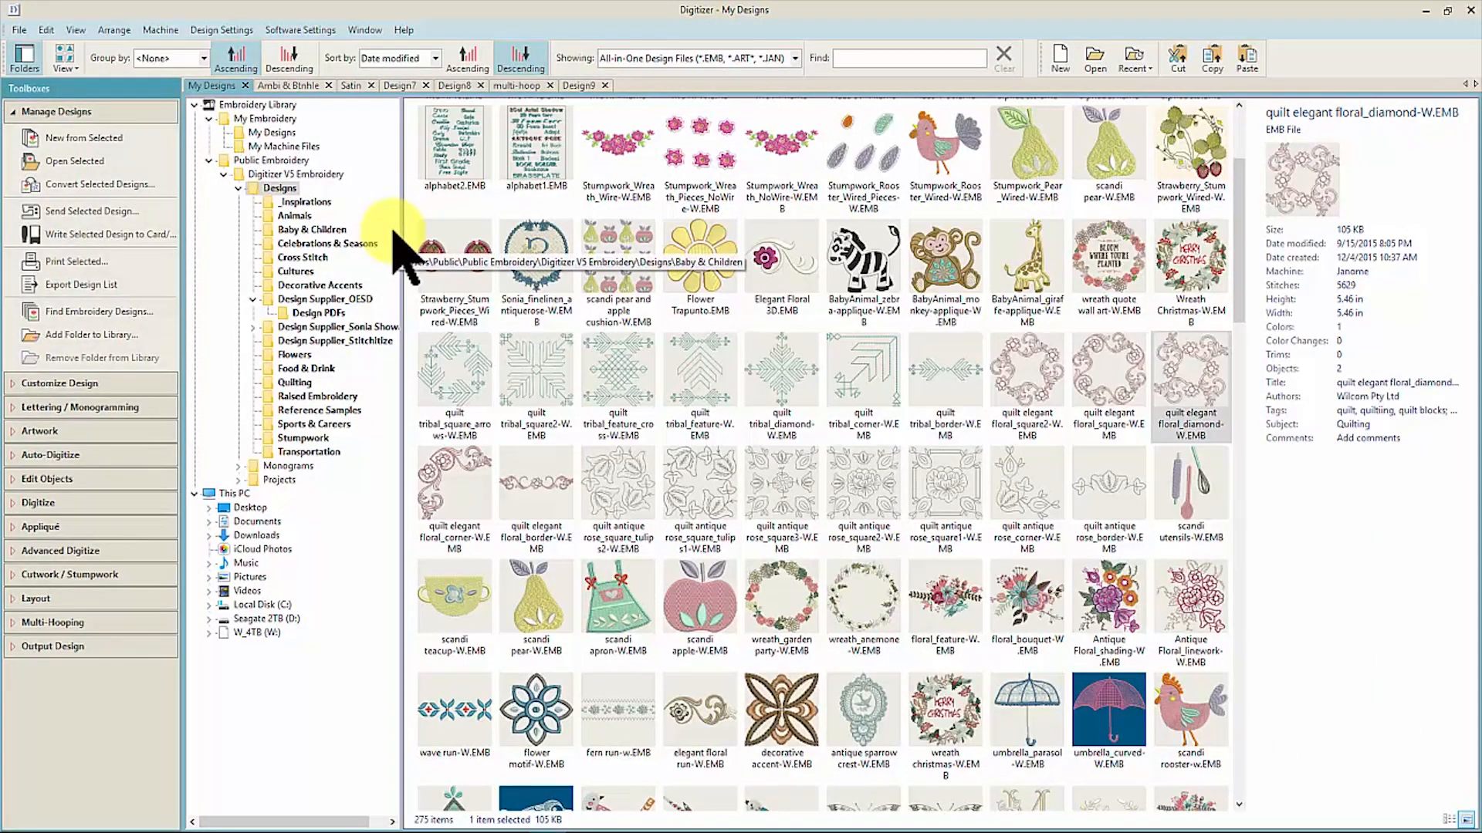
{"action": "left_click", "coordinate": [325, 438]}
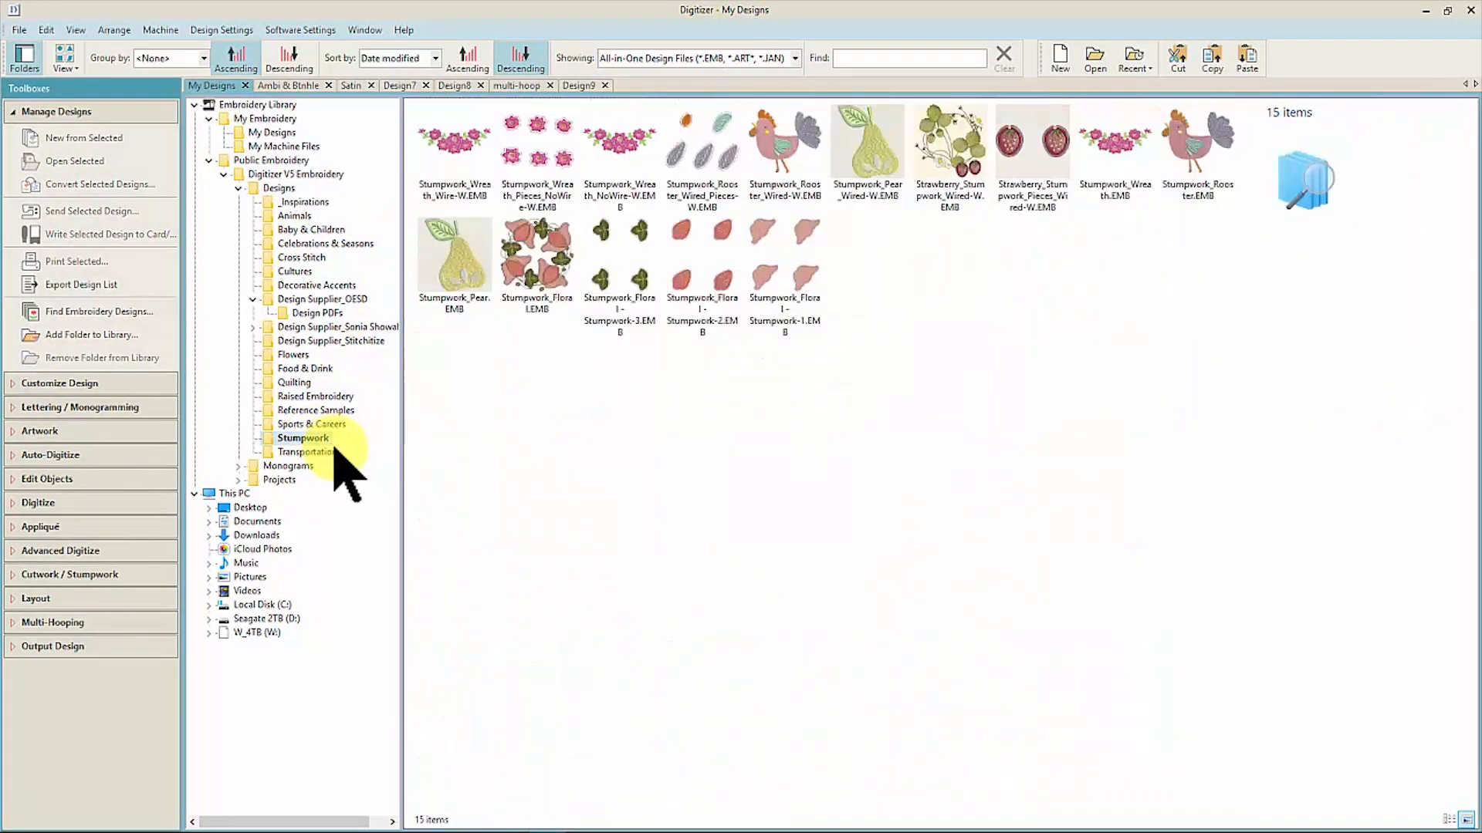
{"action": "left_click", "coordinate": [471, 263]}
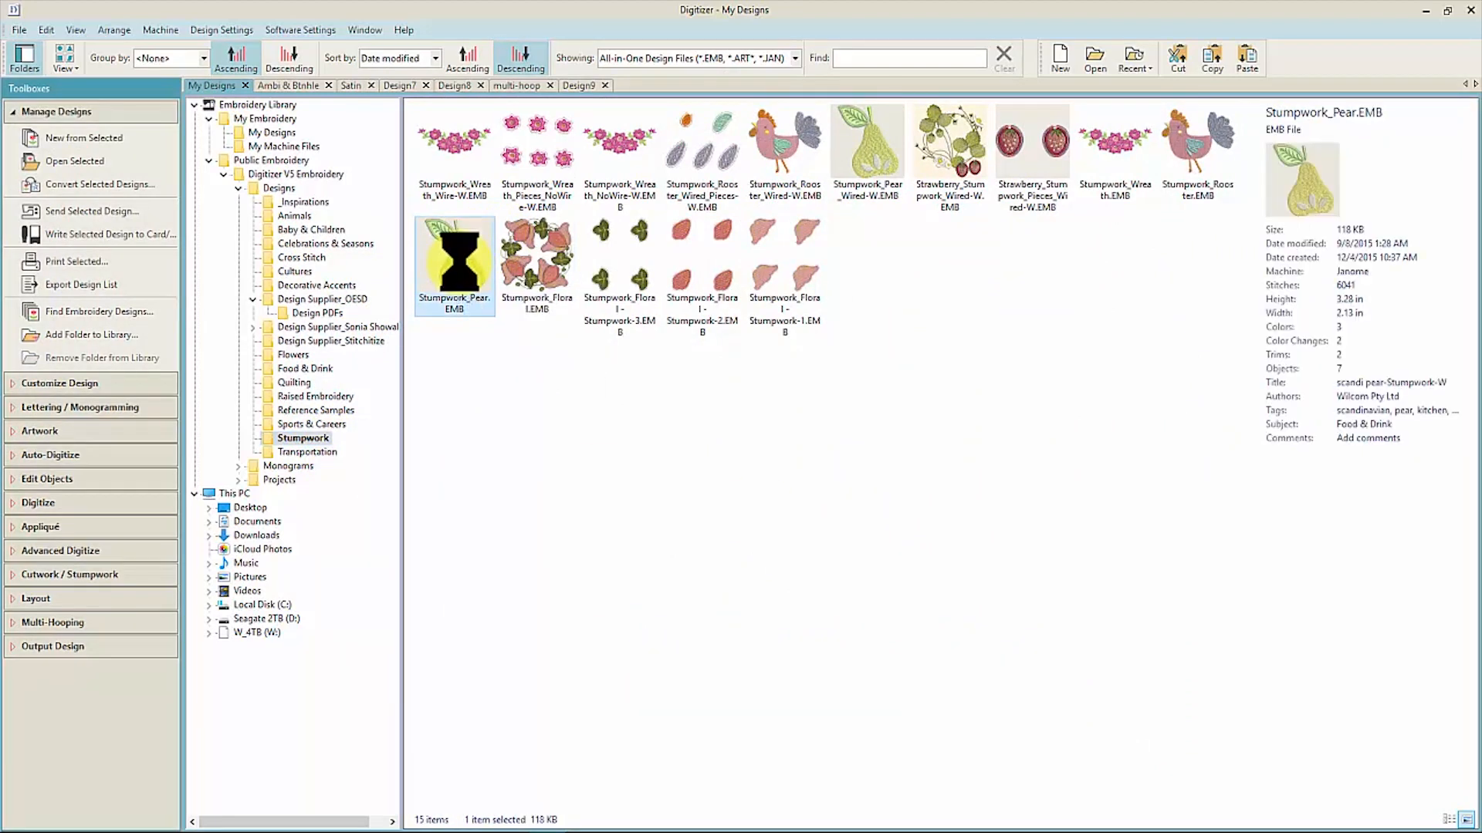
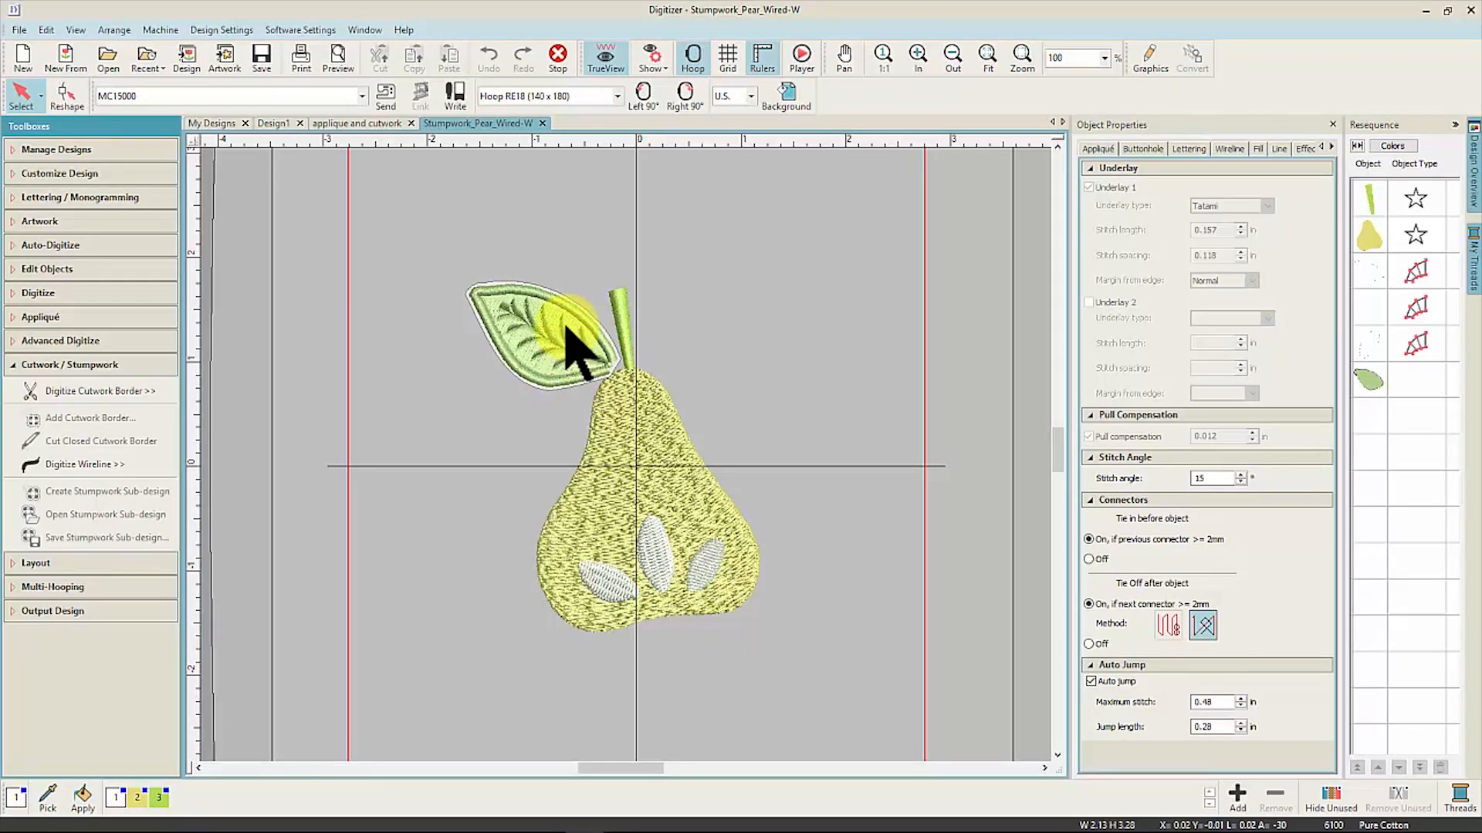
Step: Open the pear leaf's stumpwork sub-design and set its hoop position to Around design
{"action": "left_click", "coordinate": [570, 346]}
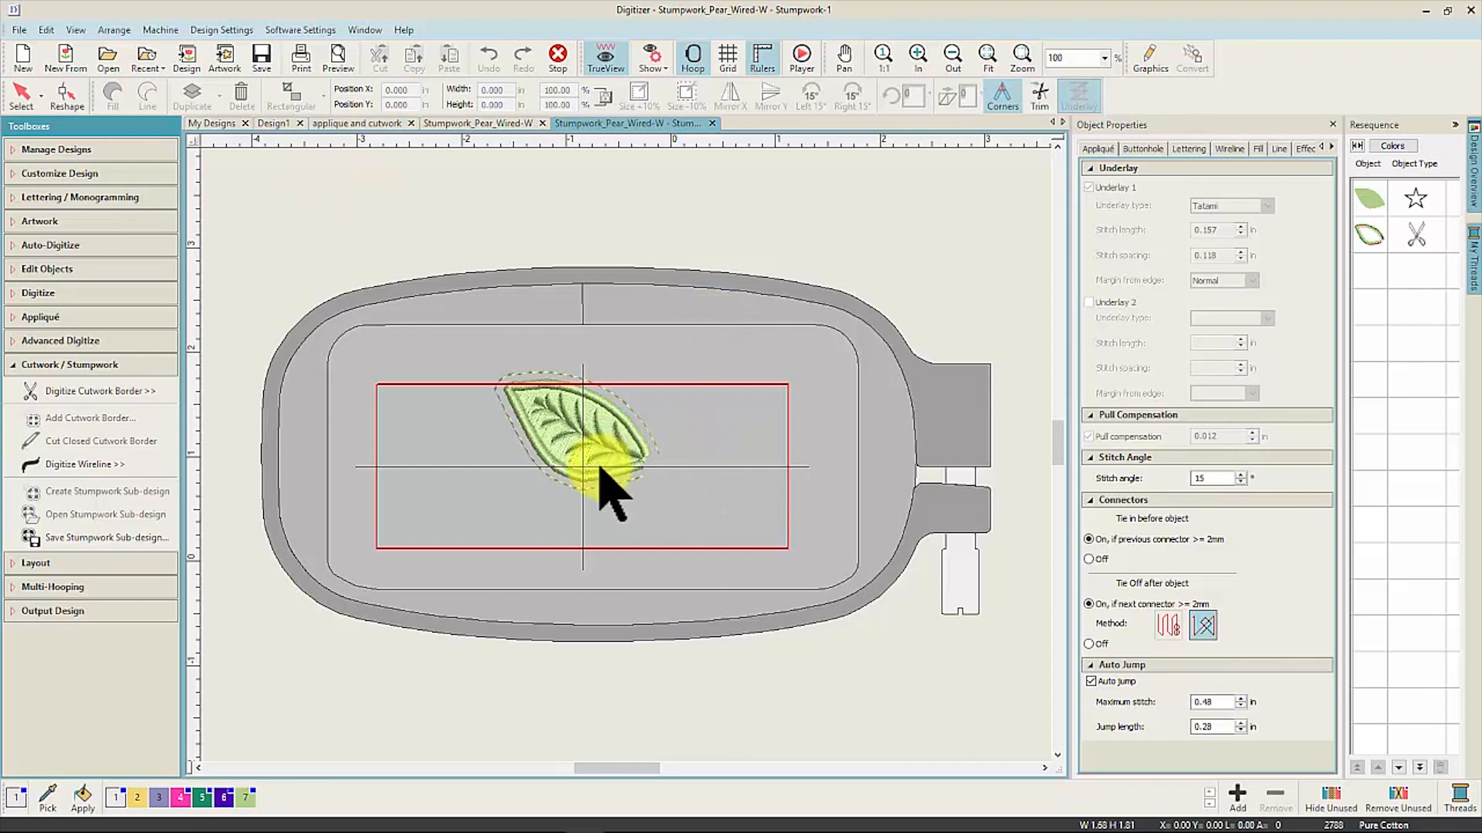
{"action": "left_click", "coordinate": [301, 30]}
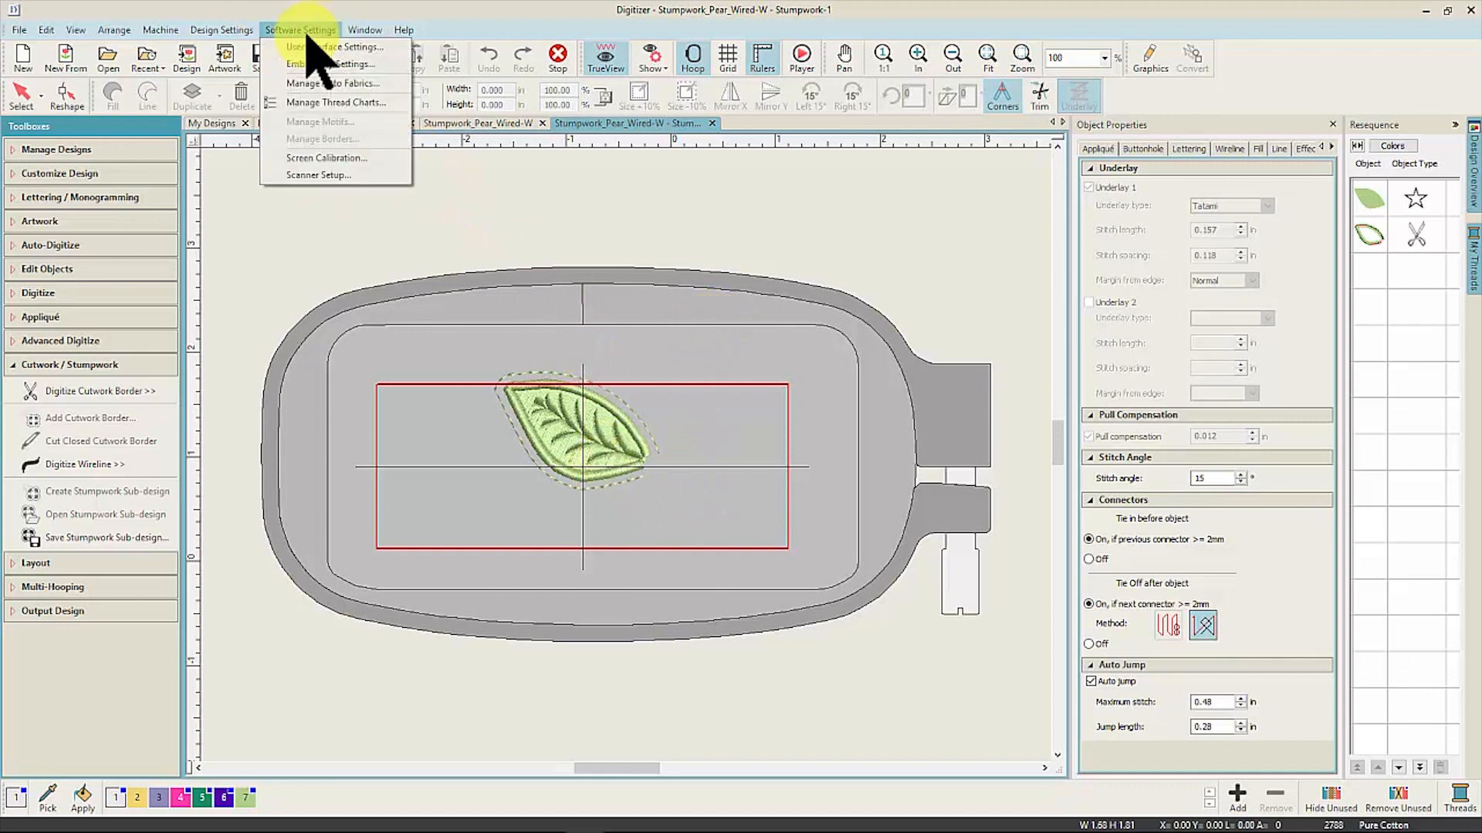
{"action": "left_click", "coordinate": [328, 64]}
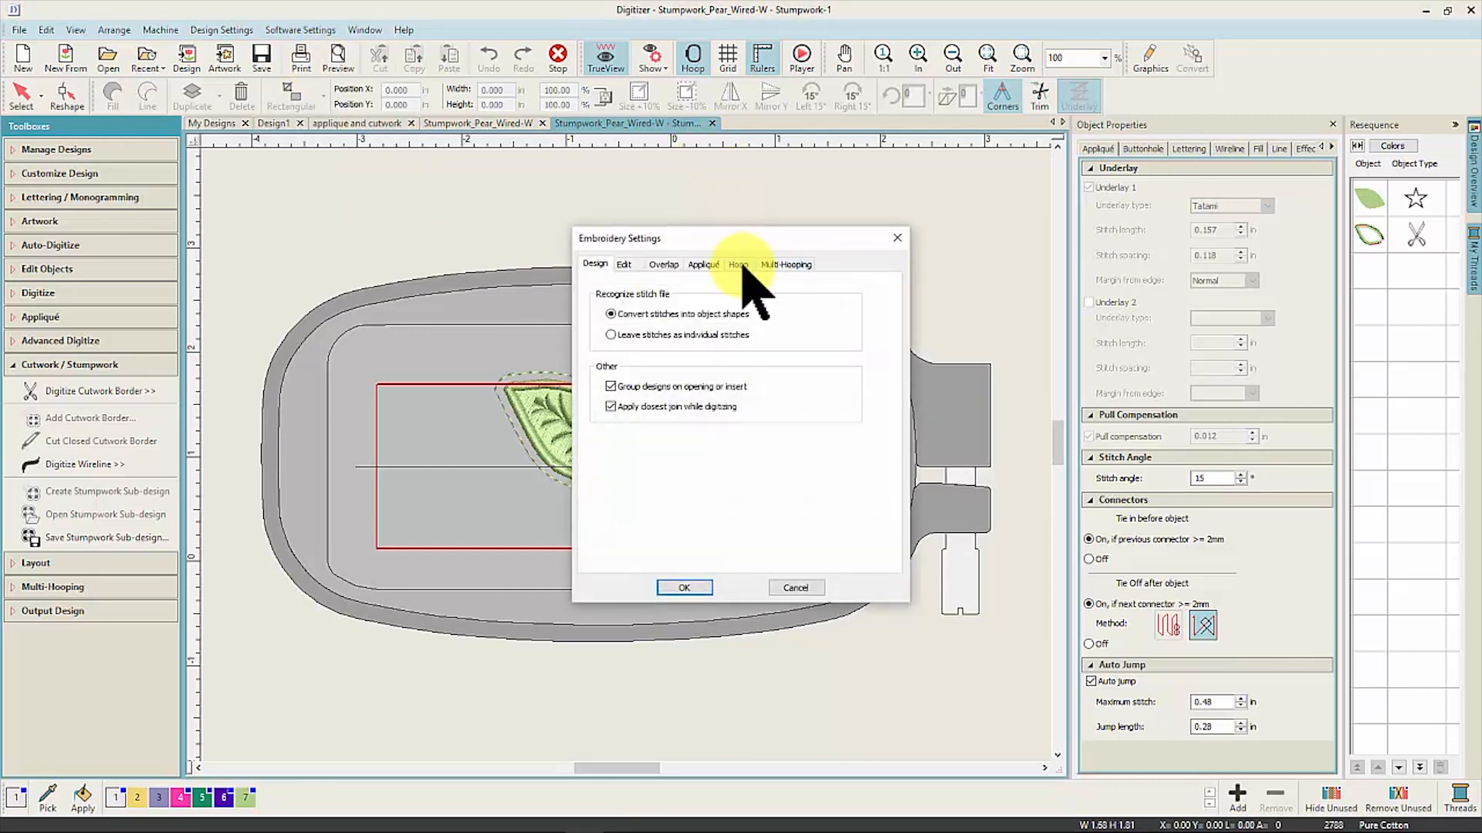
{"action": "left_click", "coordinate": [739, 265]}
{"action": "left_click", "coordinate": [603, 387]}
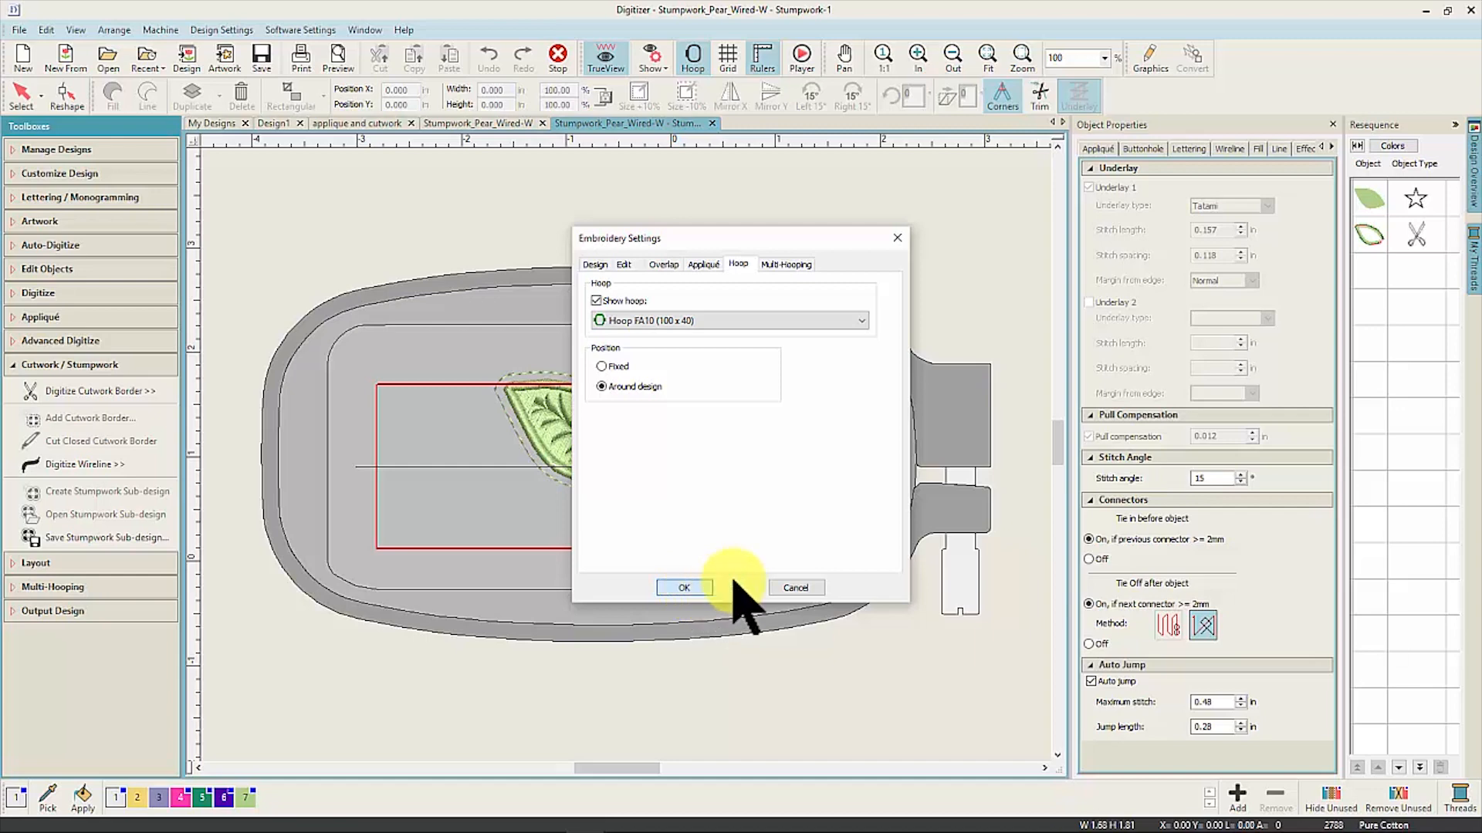
{"action": "key", "text": "Return"}
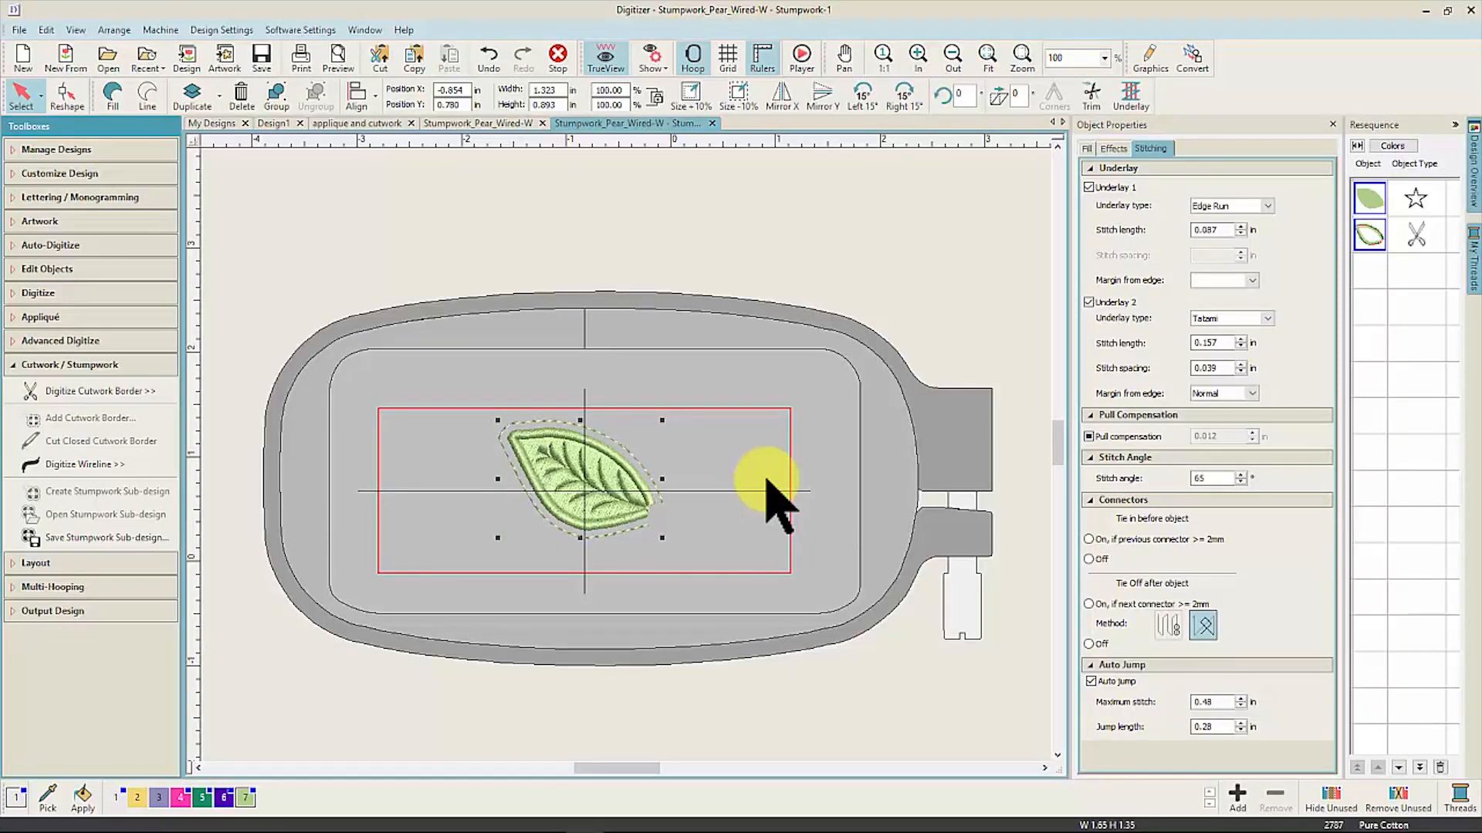
Step: Preview the leaf sub-design's stitching sequence in the player, advancing through the border stitches, and return to the design library
{"action": "left_click", "coordinate": [802, 56]}
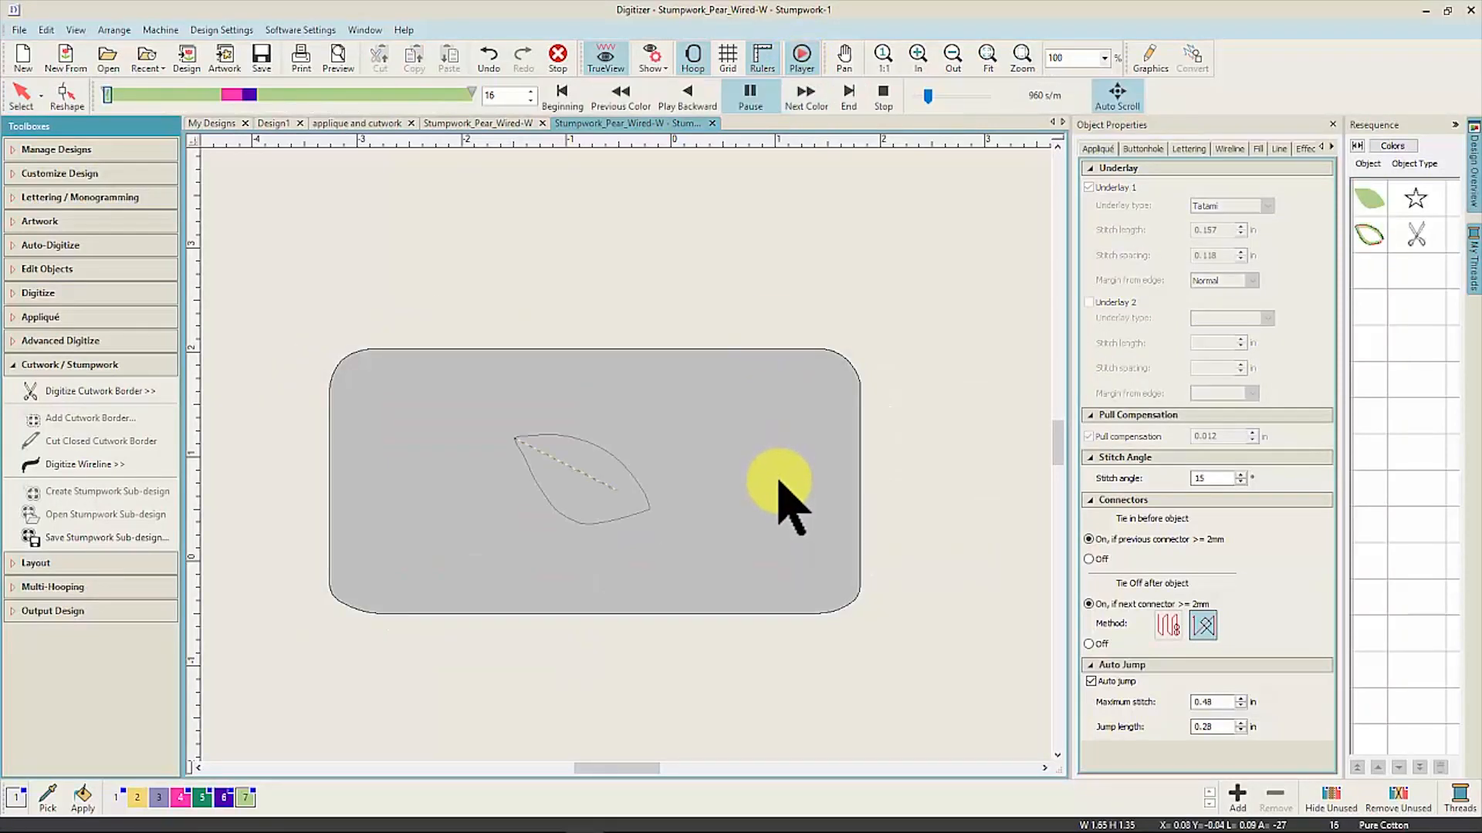
{"action": "left_click_drag", "start_coordinate": [112, 94], "coordinate": [243, 182]}
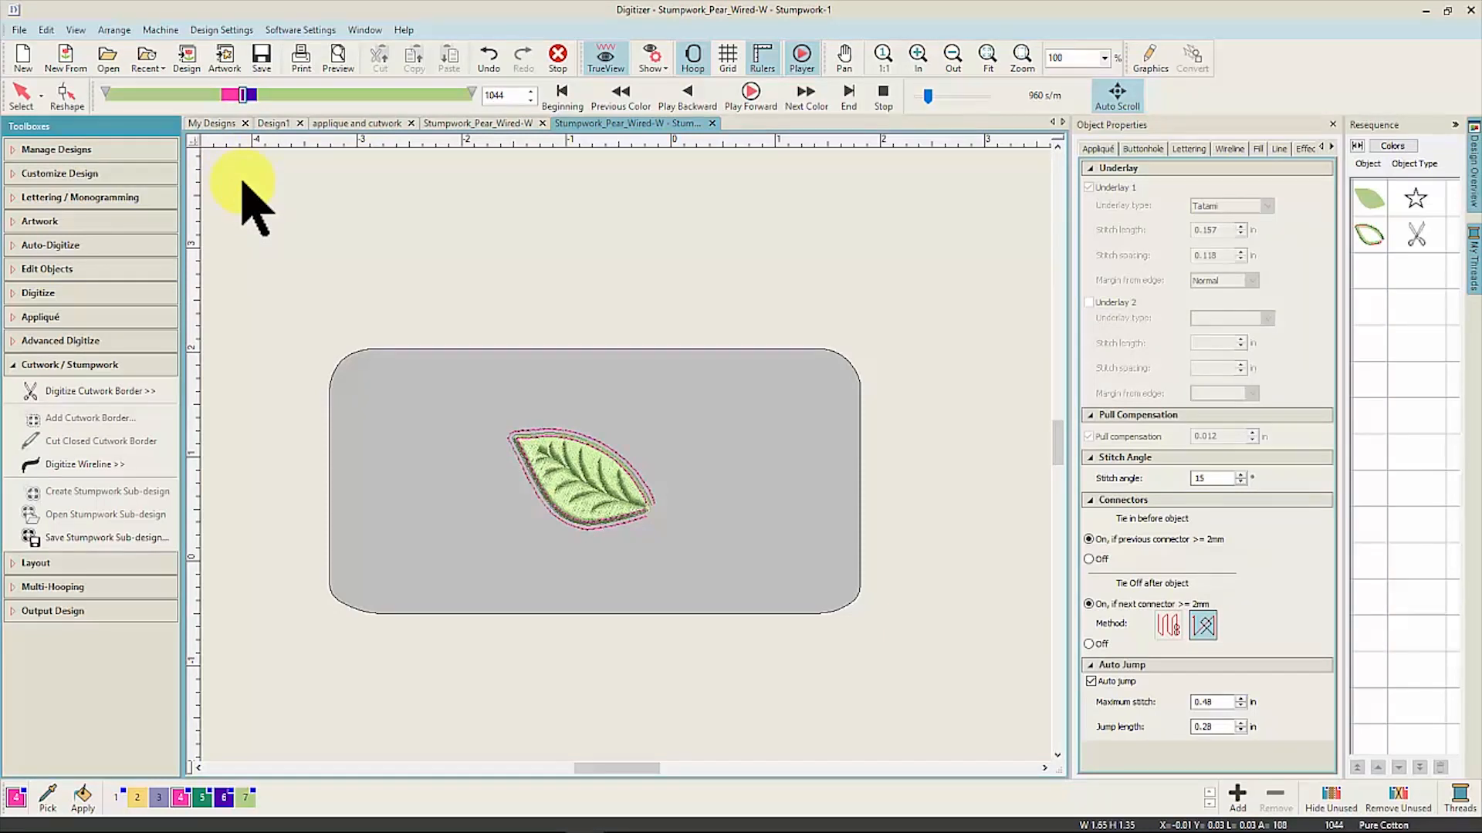
{"action": "left_click_drag", "start_coordinate": [242, 182], "coordinate": [258, 188]}
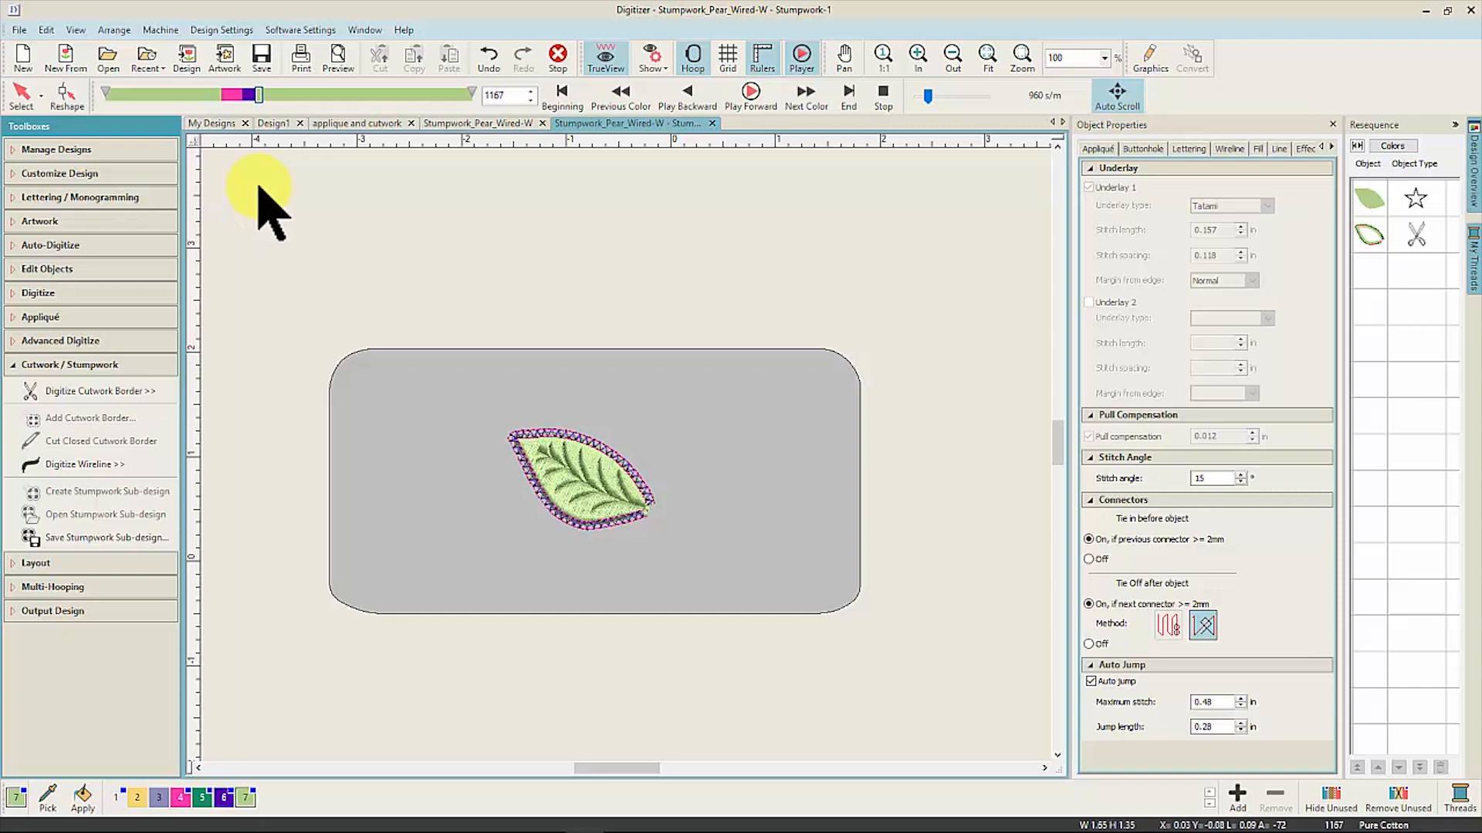
{"action": "left_click_drag", "start_coordinate": [262, 188], "coordinate": [336, 243]}
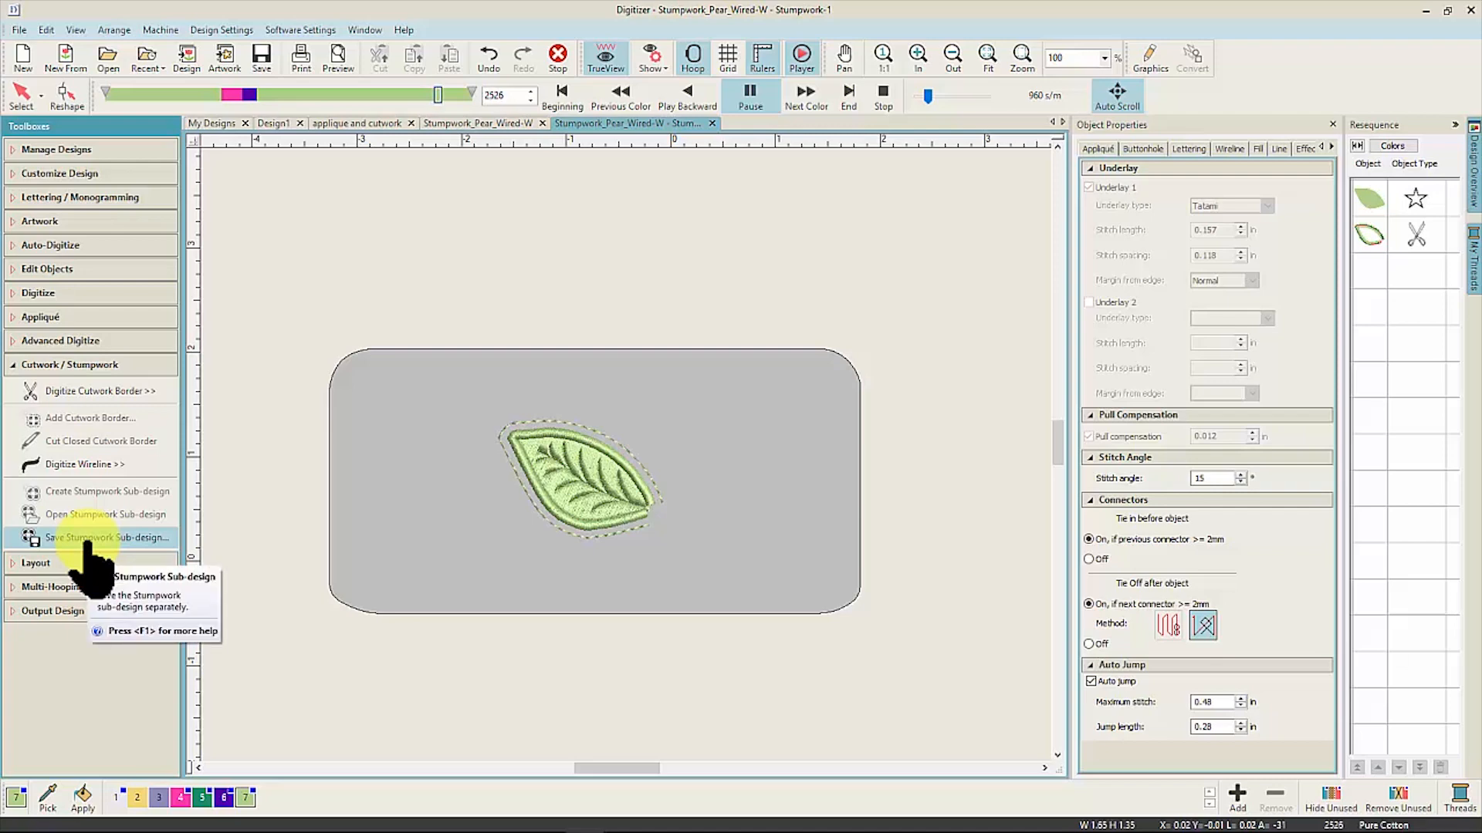
{"action": "left_click", "coordinate": [71, 149]}
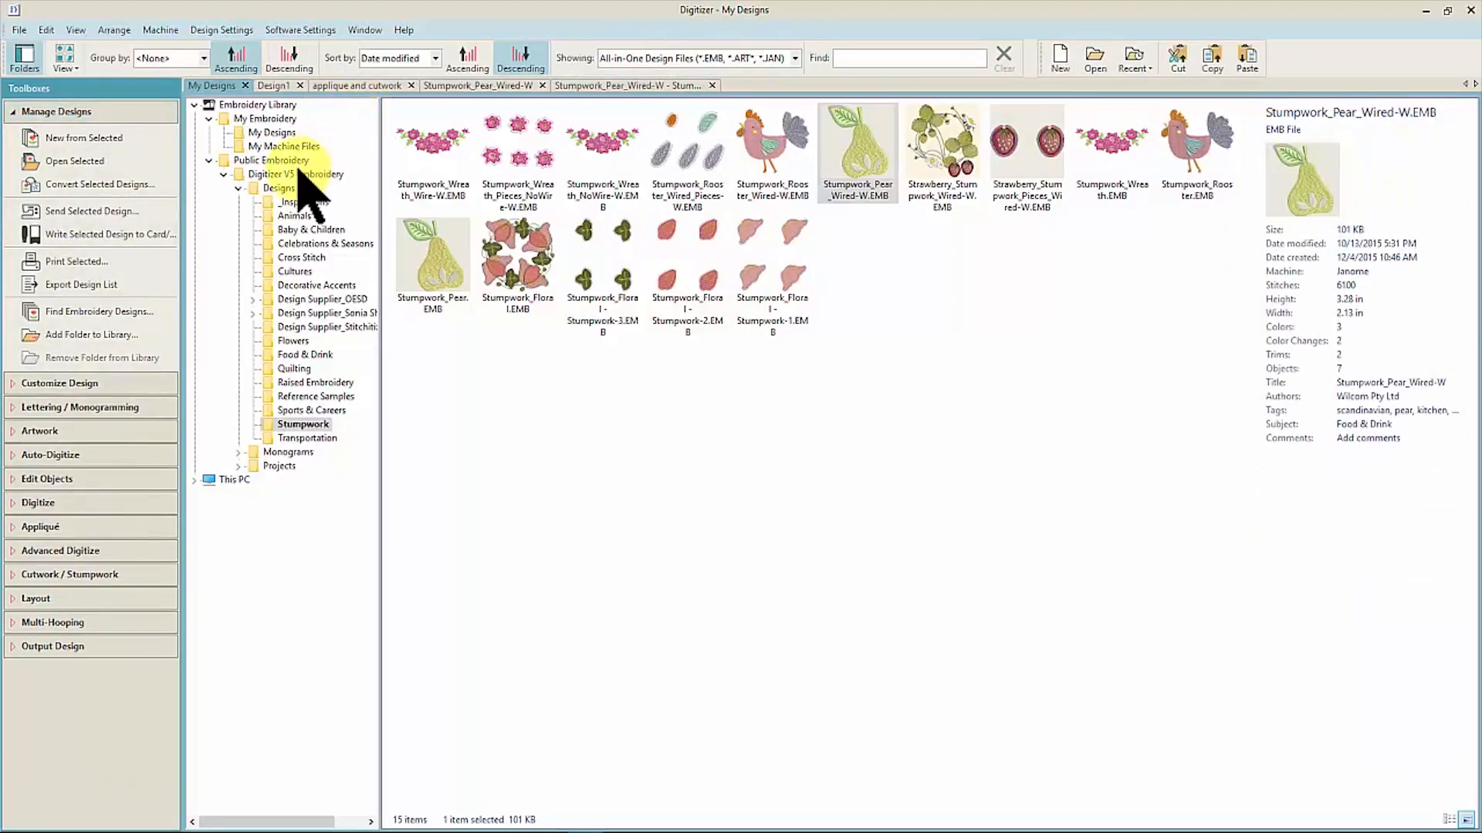
Step: Check the stumpwork file in My Machine Files and view the cutwork border styles in the Stumpwork_Pear_Wired-W design
{"action": "left_click", "coordinate": [285, 147]}
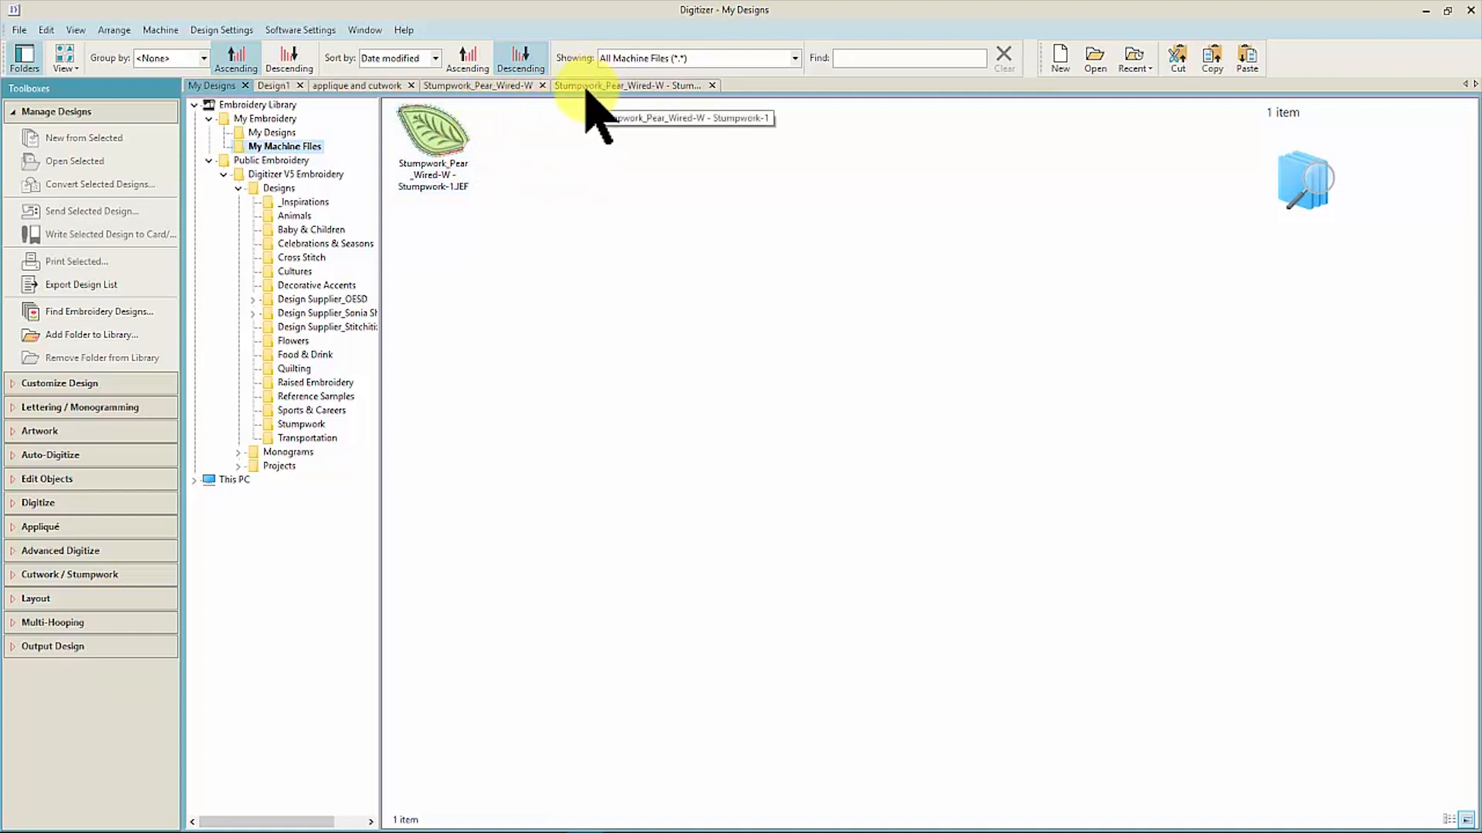
{"action": "left_click", "coordinate": [532, 88]}
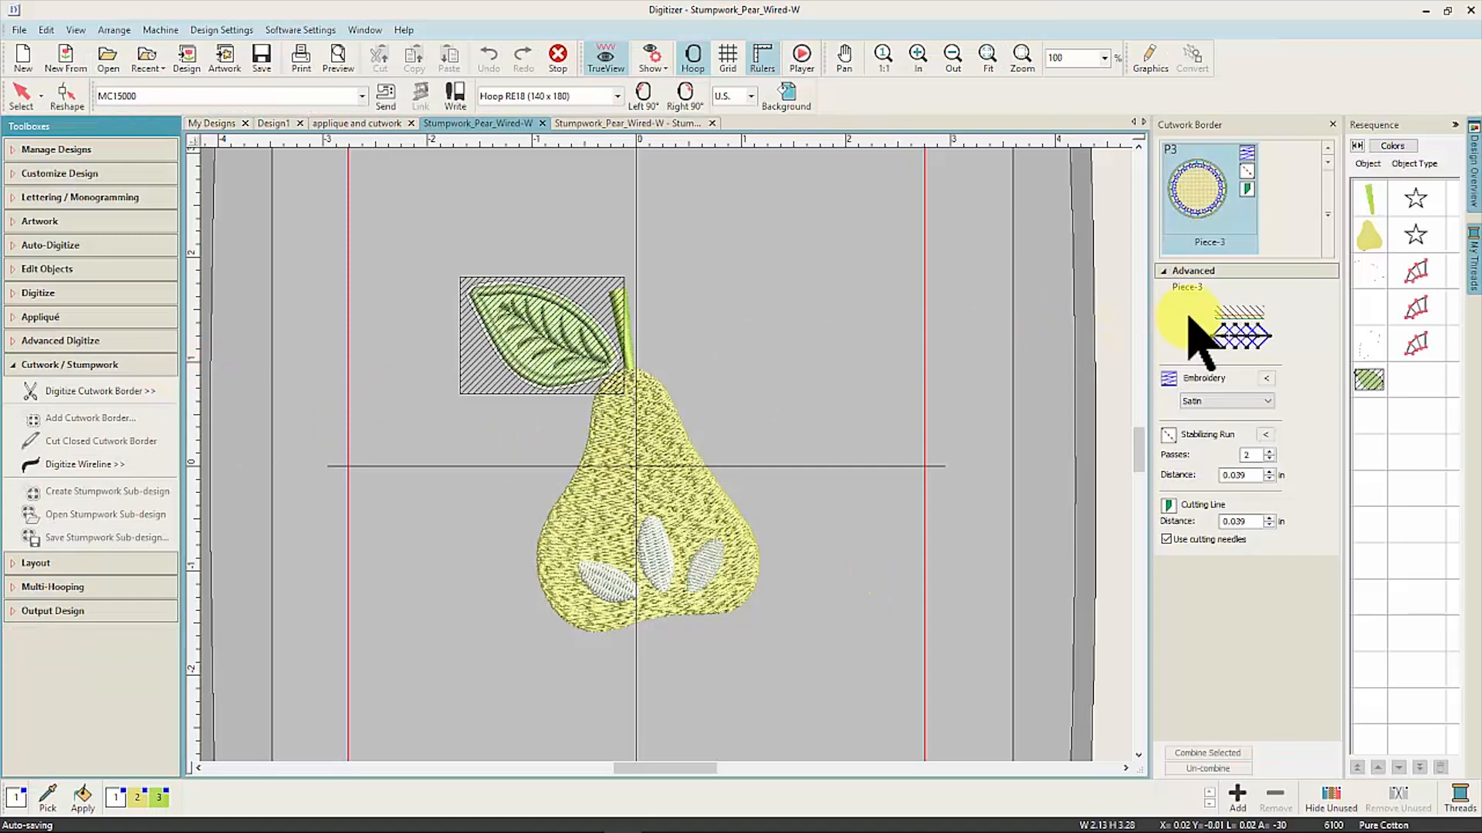
{"action": "left_click", "coordinate": [1325, 235]}
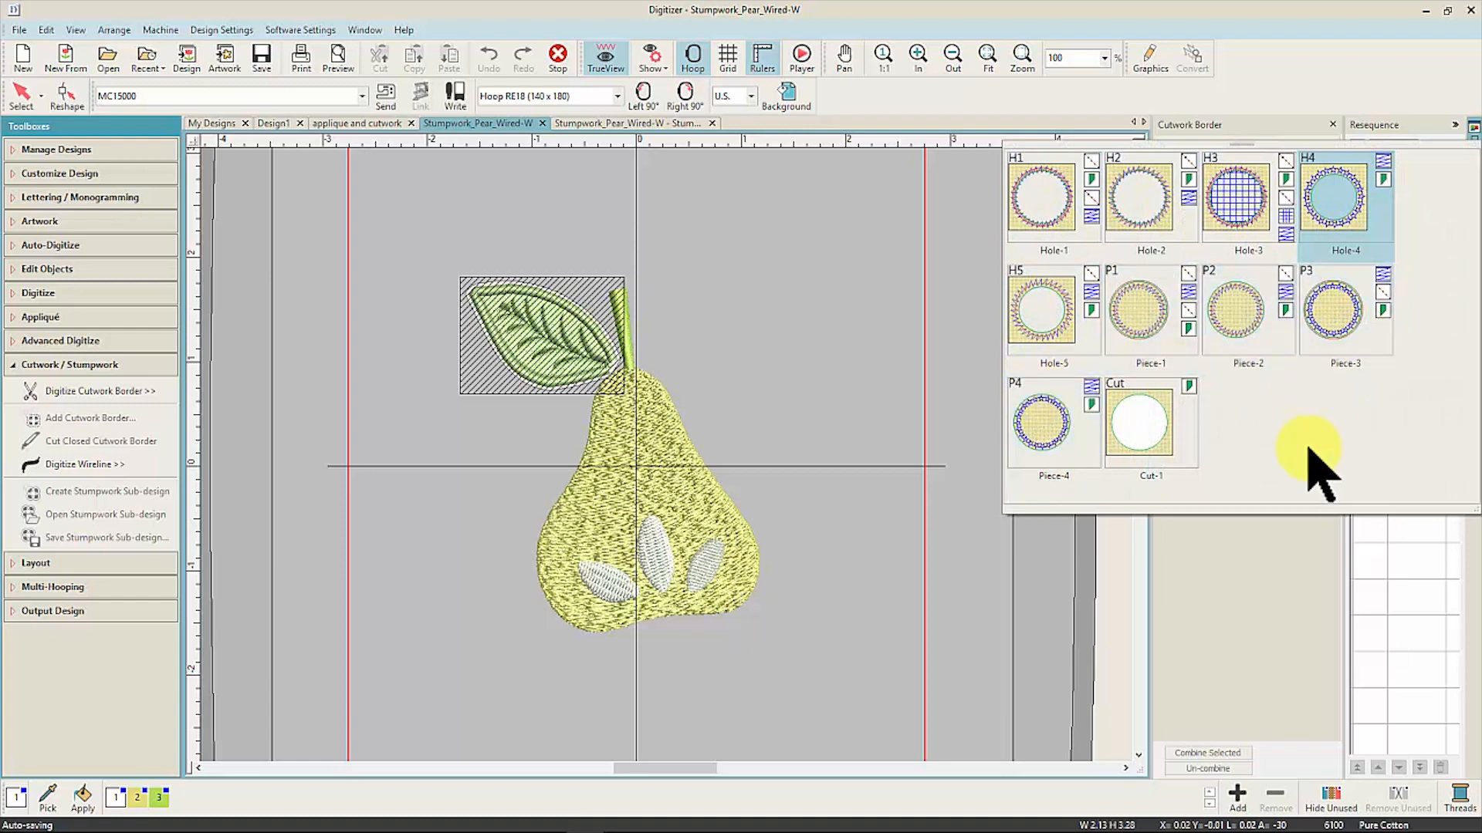
Step: In the applique and cutwork design, pick the Cut-1 cutwork border style and delete the selected appliqué heart
{"action": "left_click", "coordinate": [363, 121]}
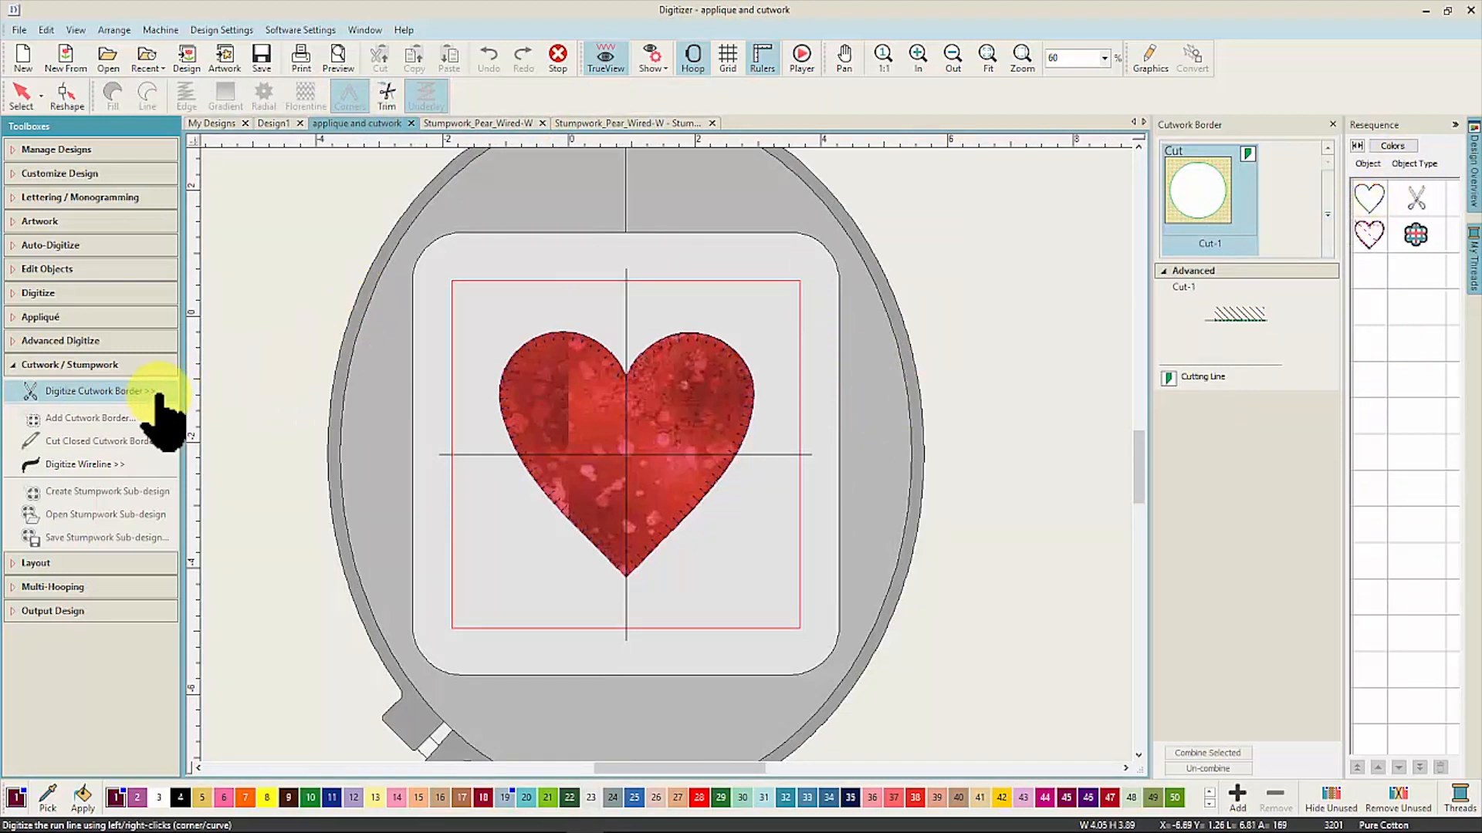
{"action": "left_click", "coordinate": [1327, 214]}
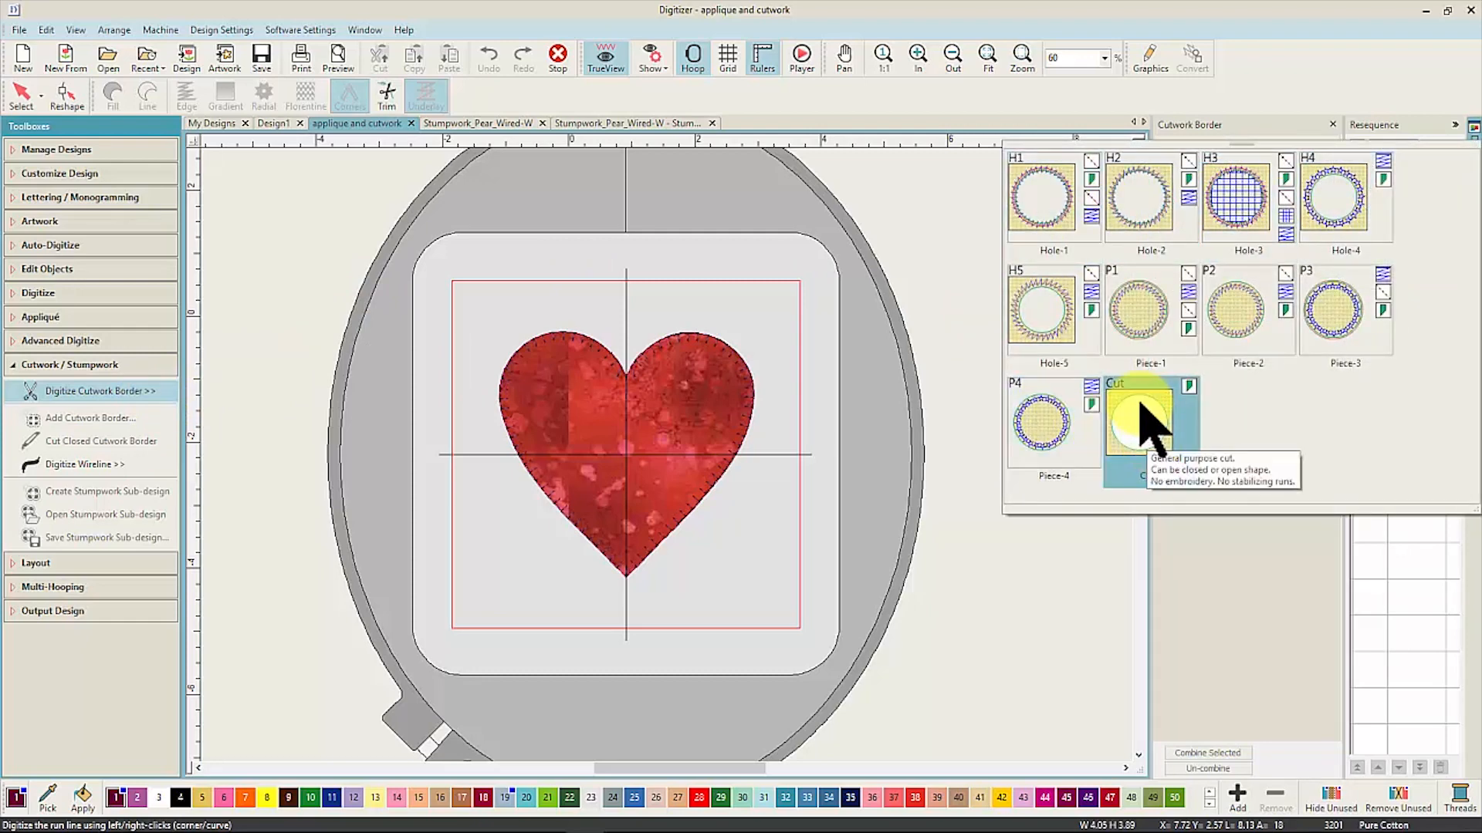
{"action": "left_click", "coordinate": [1188, 394]}
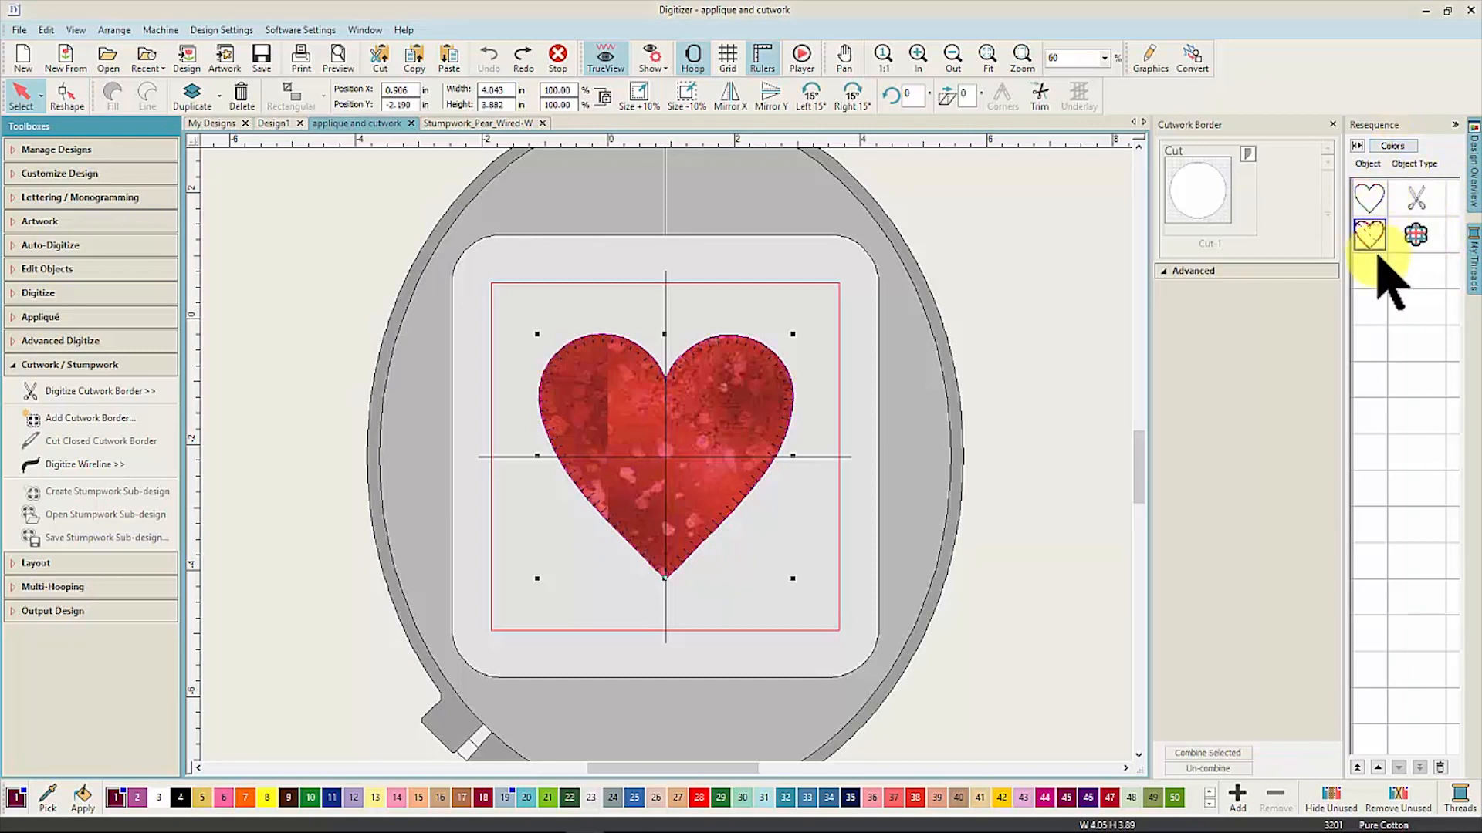
{"action": "key", "text": "Delete"}
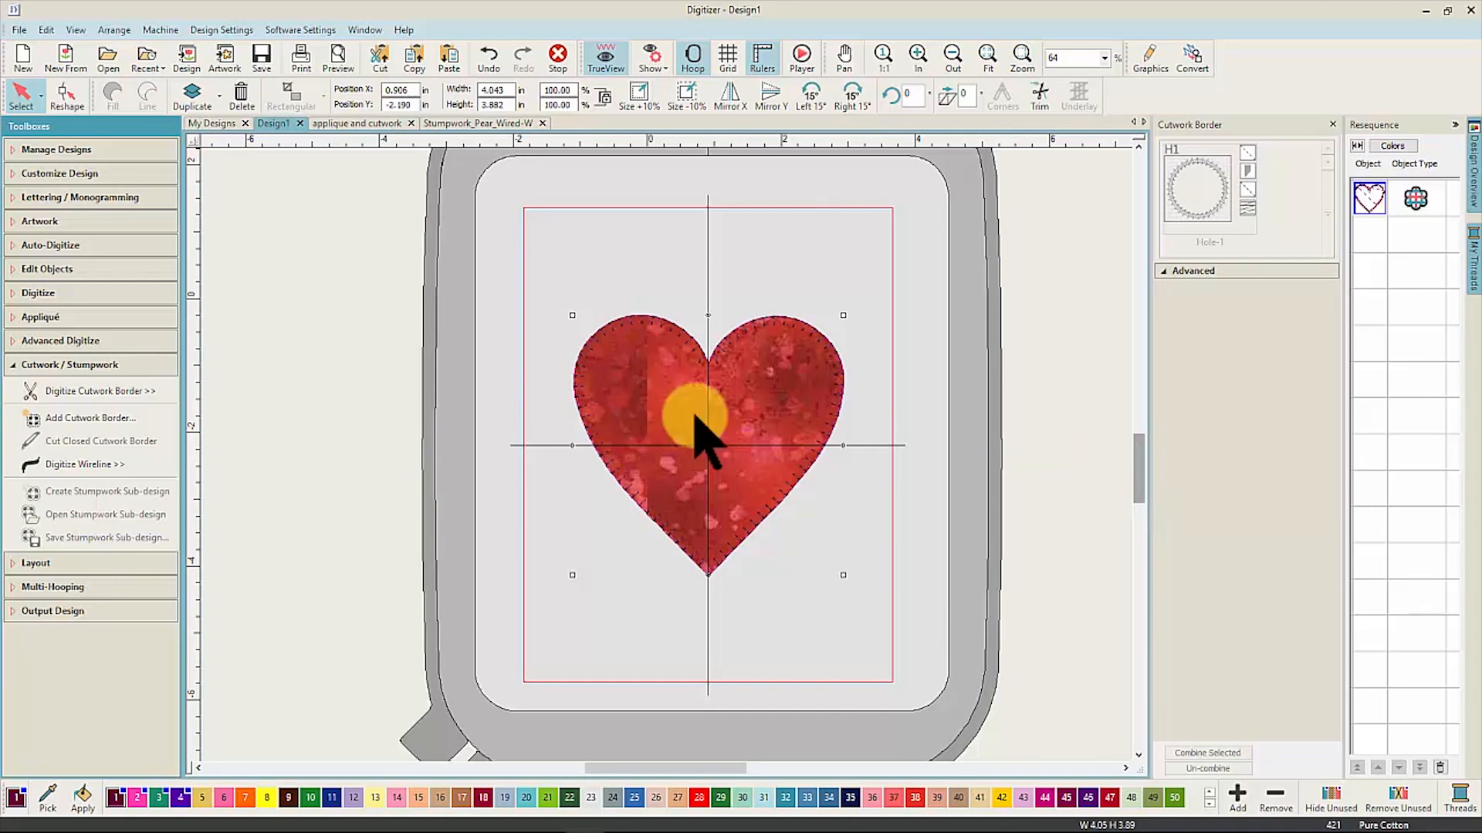
Step: View the file types offered for saving the Design1 heart design, and close without saving
{"action": "left_click", "coordinate": [76, 613]}
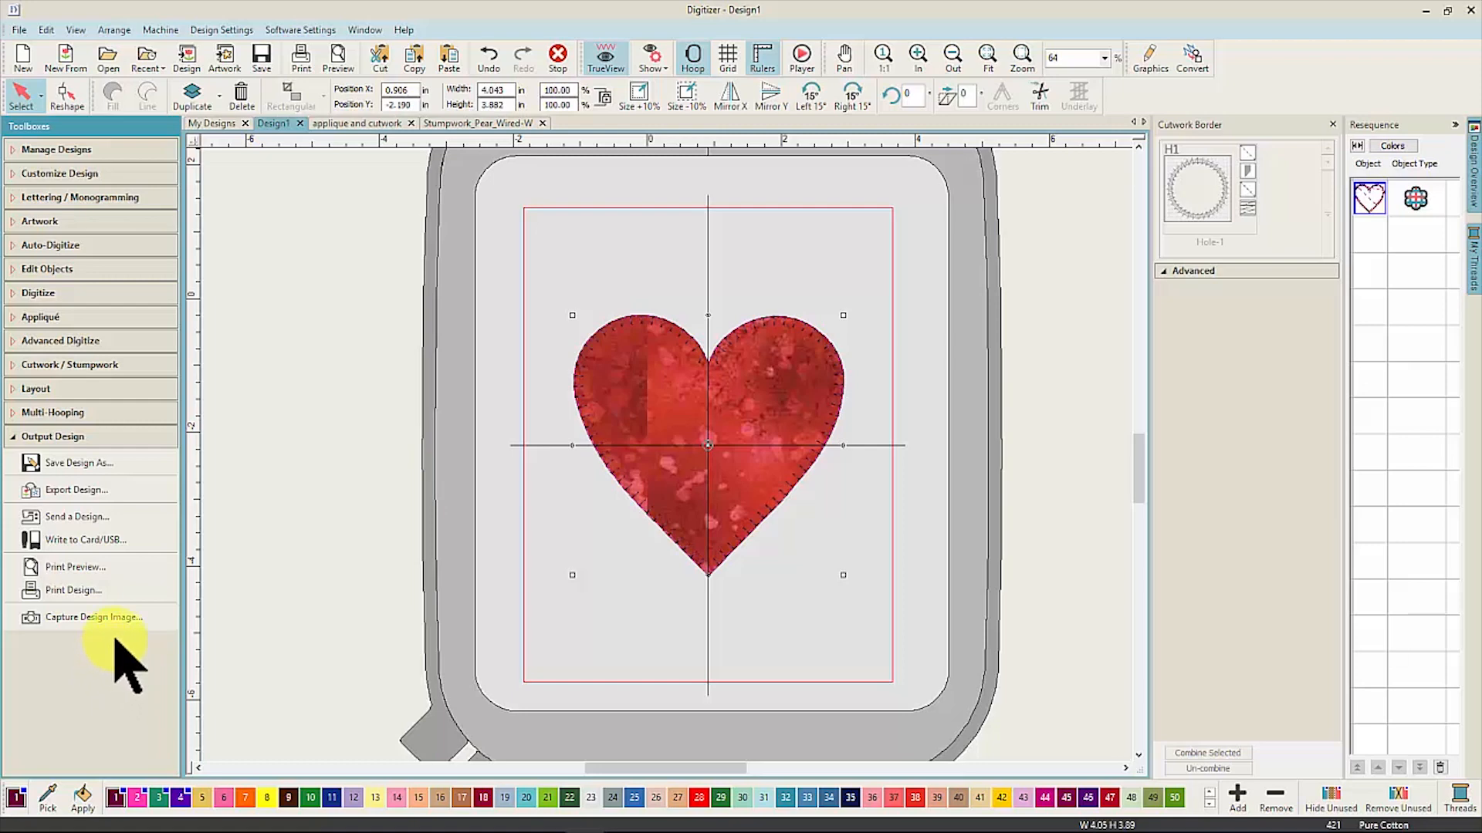
{"action": "left_click", "coordinate": [140, 462]}
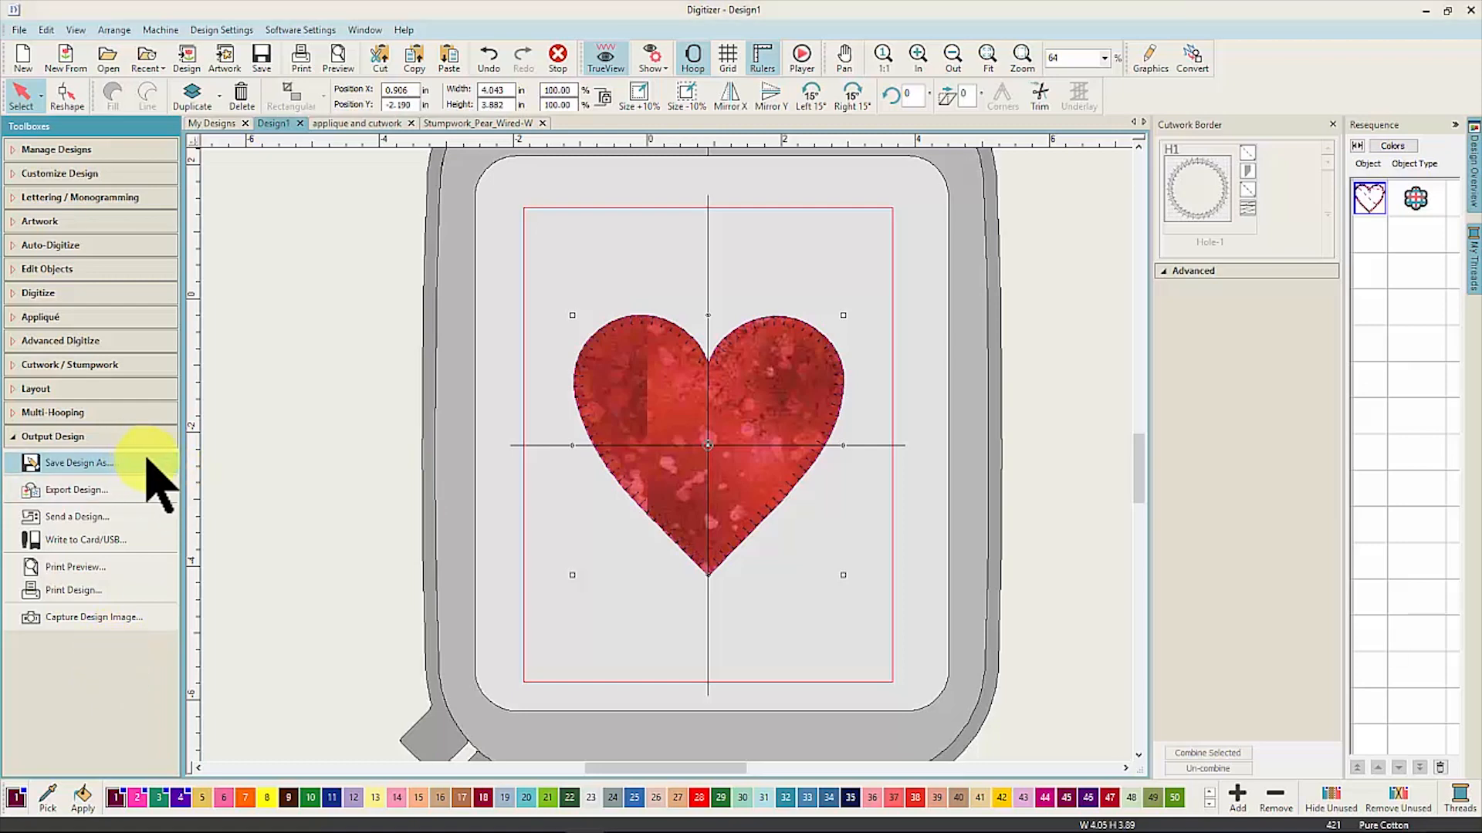
{"action": "left_click", "coordinate": [809, 531]}
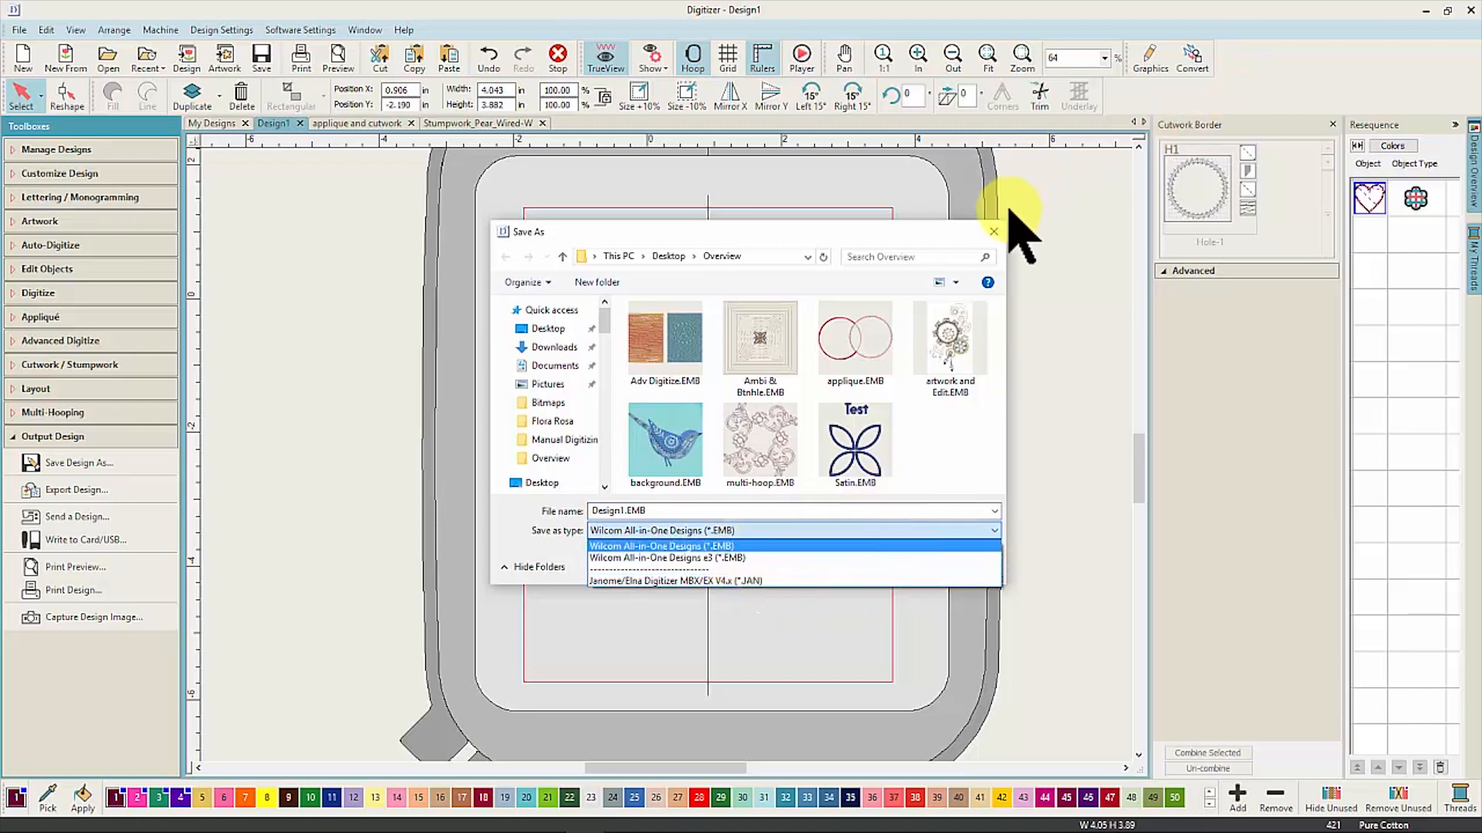
{"action": "left_click", "coordinate": [994, 233]}
{"action": "left_click", "coordinate": [993, 231]}
Step: View the machine file formats available for exporting the heart design, and close without exporting
{"action": "left_click", "coordinate": [109, 490]}
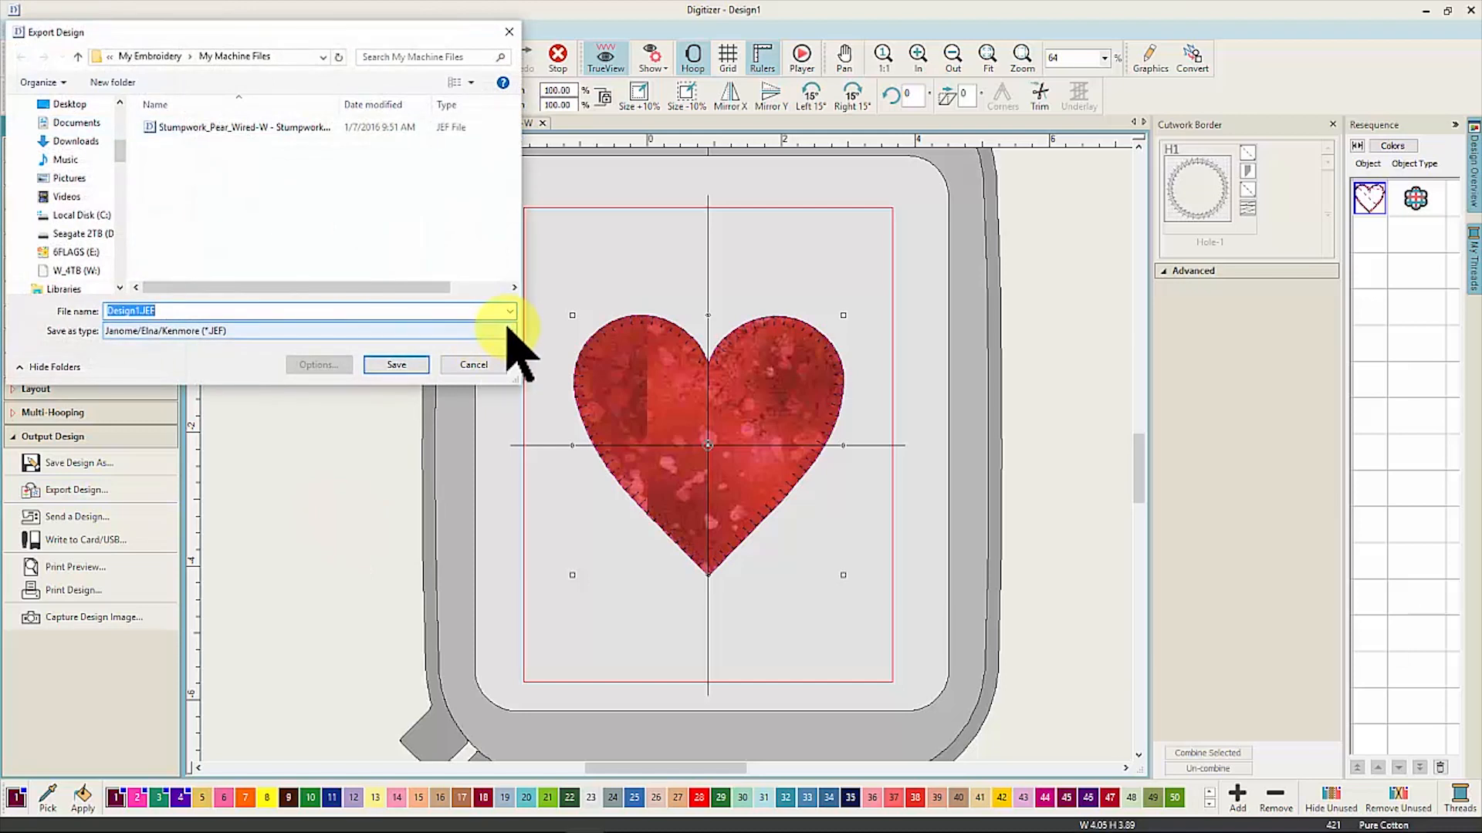
{"action": "left_click", "coordinate": [508, 330]}
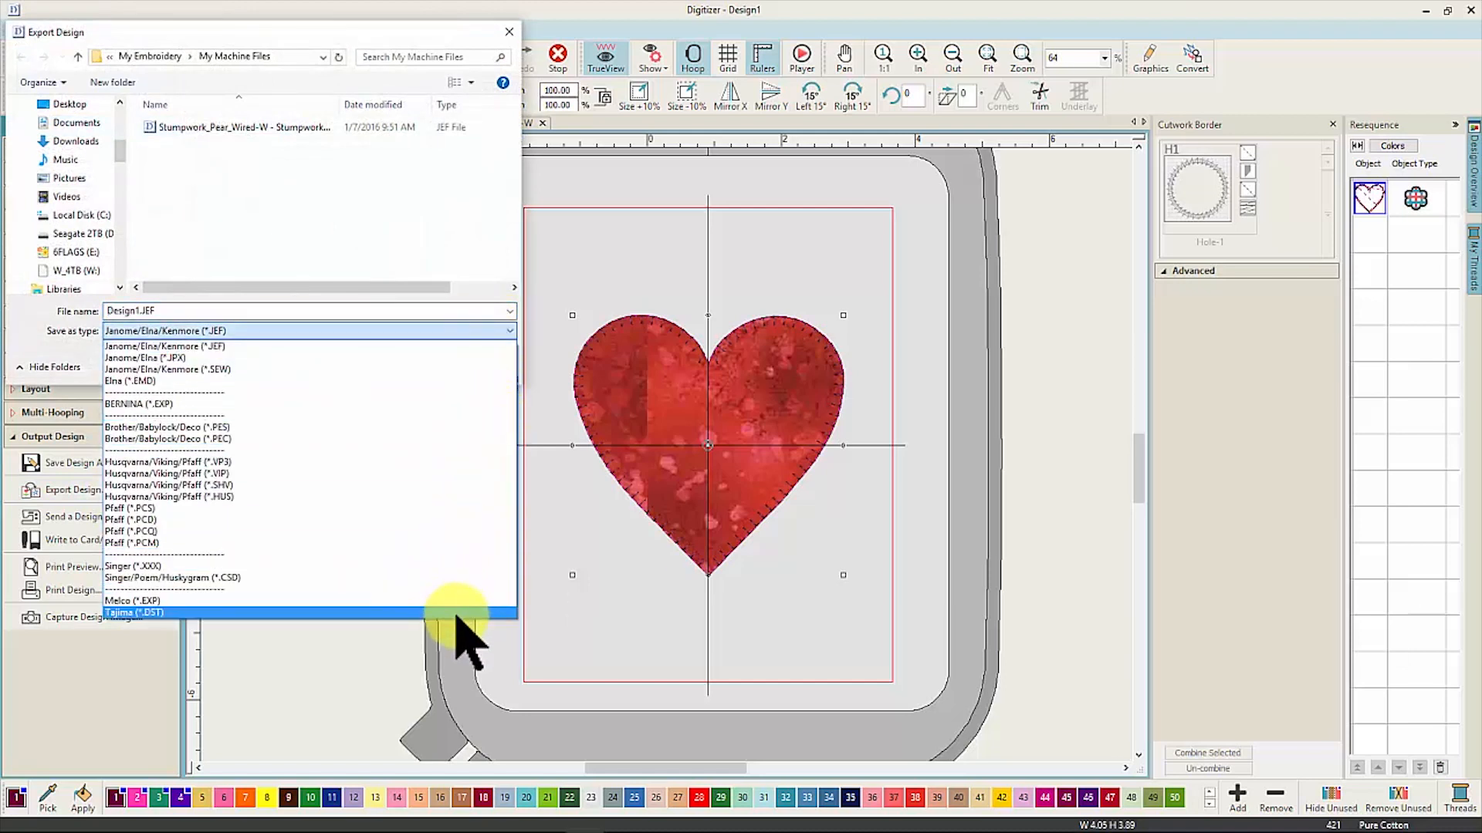
{"action": "left_click", "coordinate": [340, 686]}
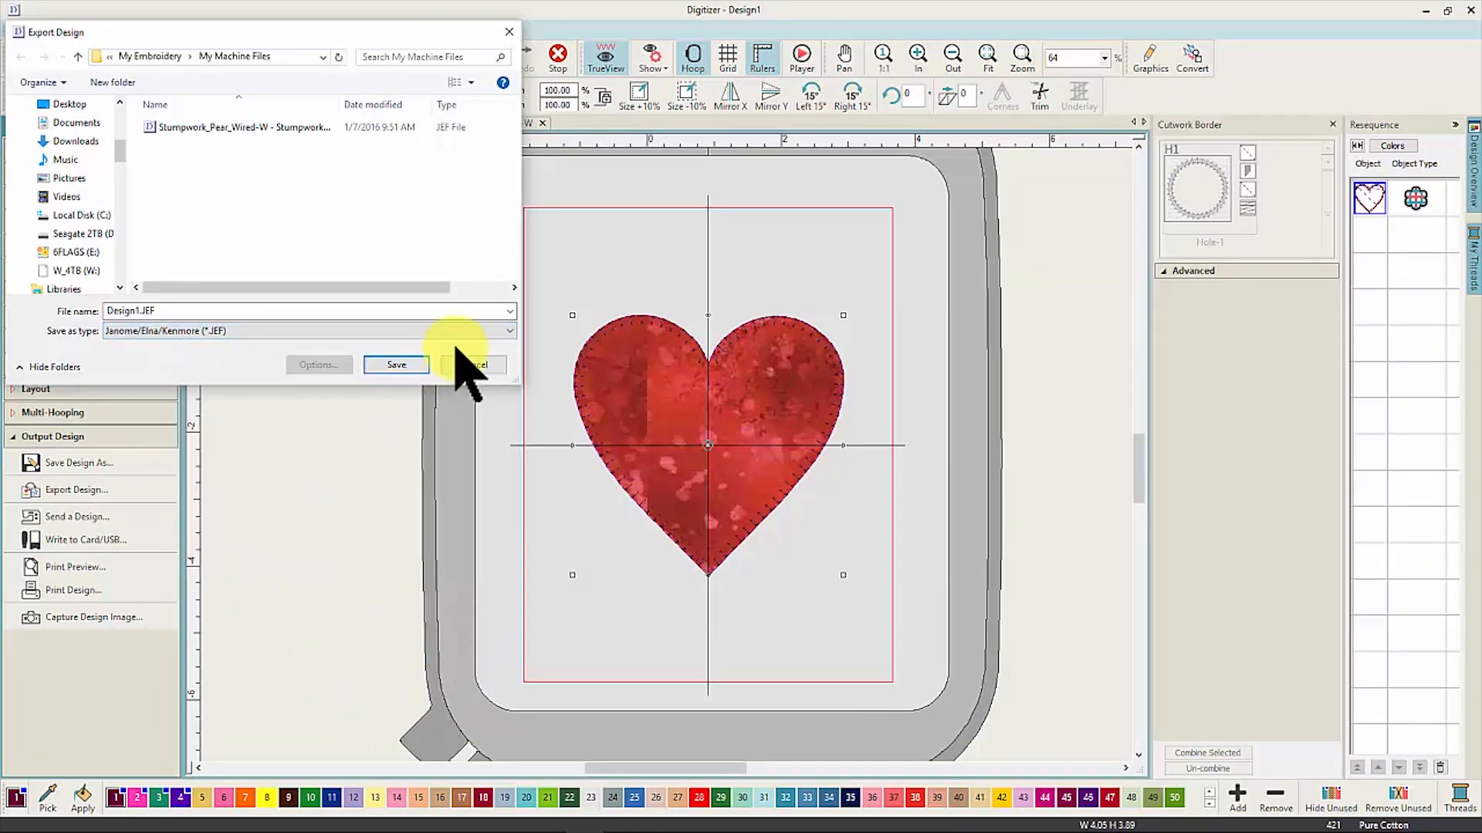
{"action": "left_click", "coordinate": [509, 32]}
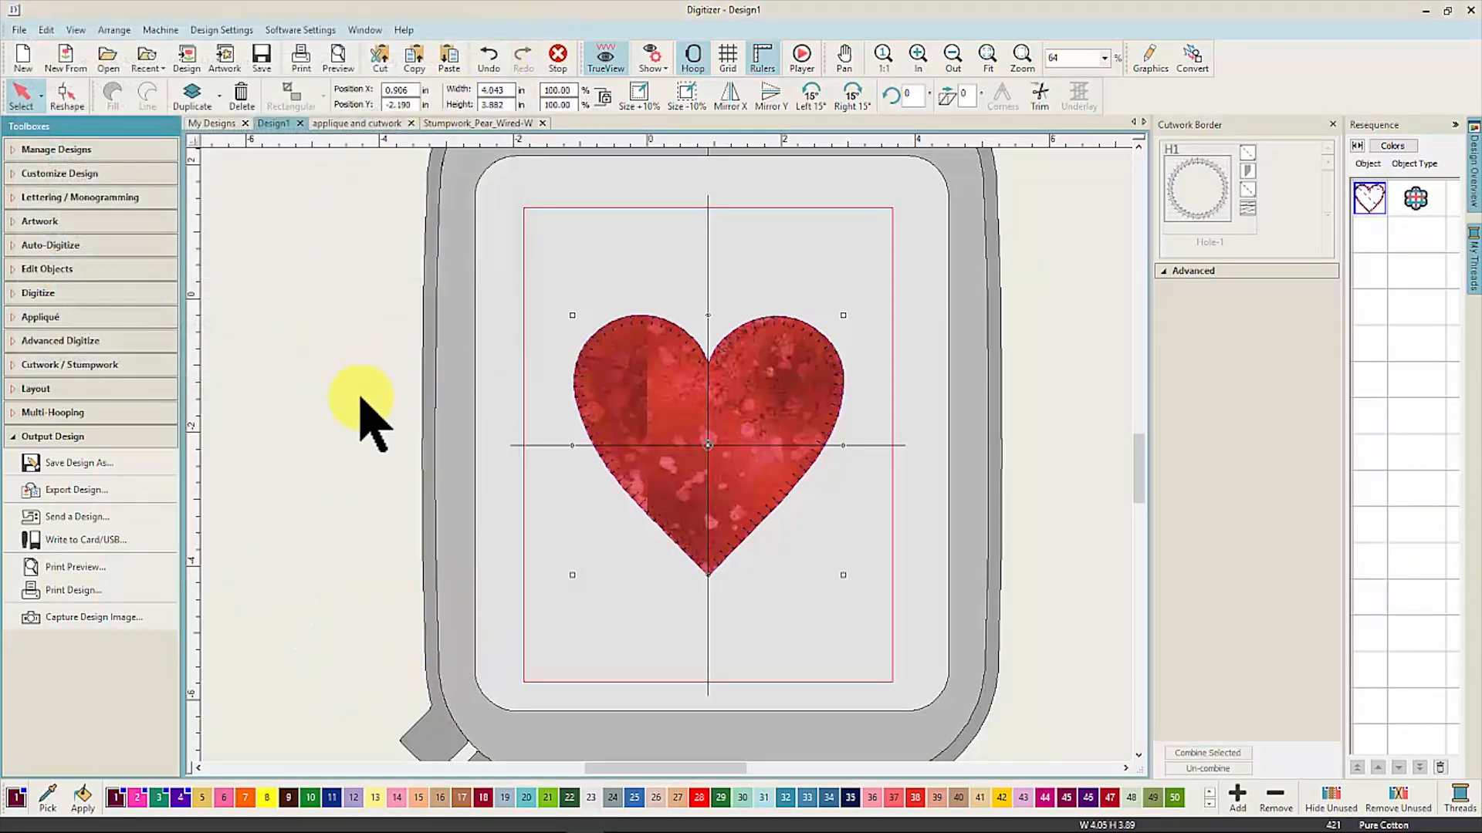
Step: View the options for writing the heart design to the 6FLAGS (E:) USB drive, and close without writing
{"action": "left_click", "coordinate": [141, 541]}
{"action": "left_click", "coordinate": [743, 344]}
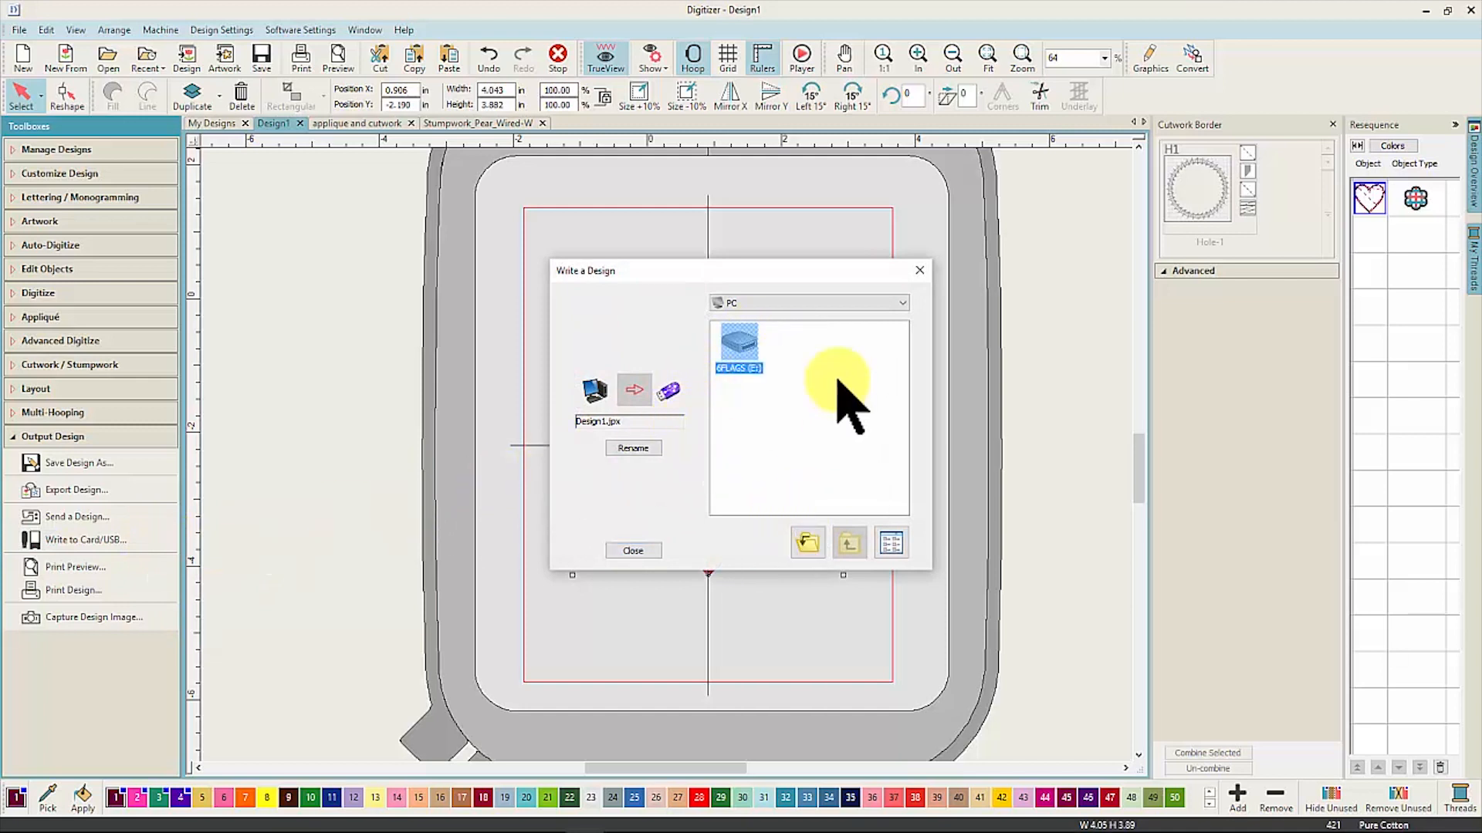
{"action": "left_click", "coordinate": [920, 270]}
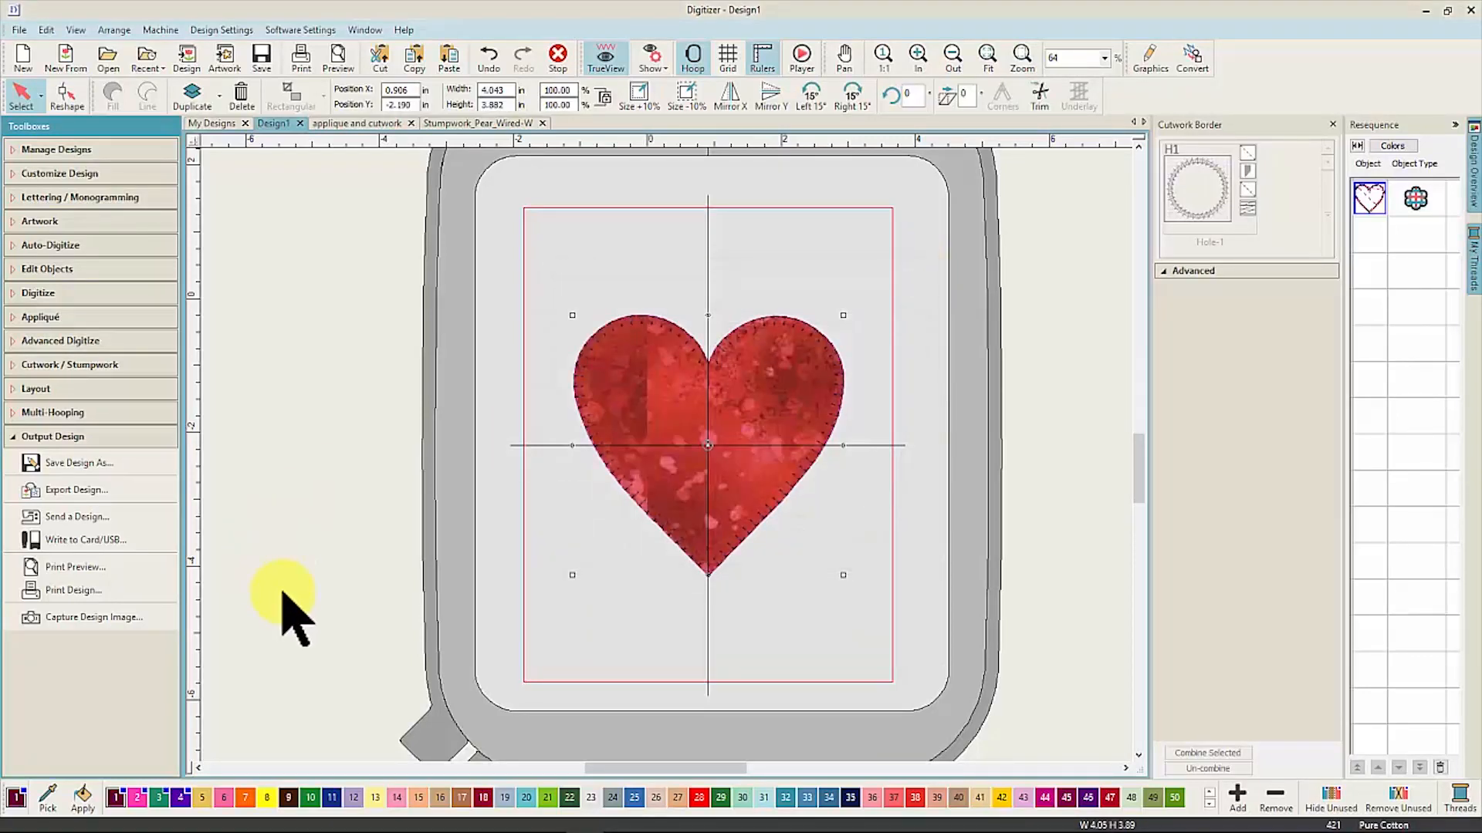
Step: Open the print preview of the heart design
{"action": "left_click", "coordinate": [76, 569]}
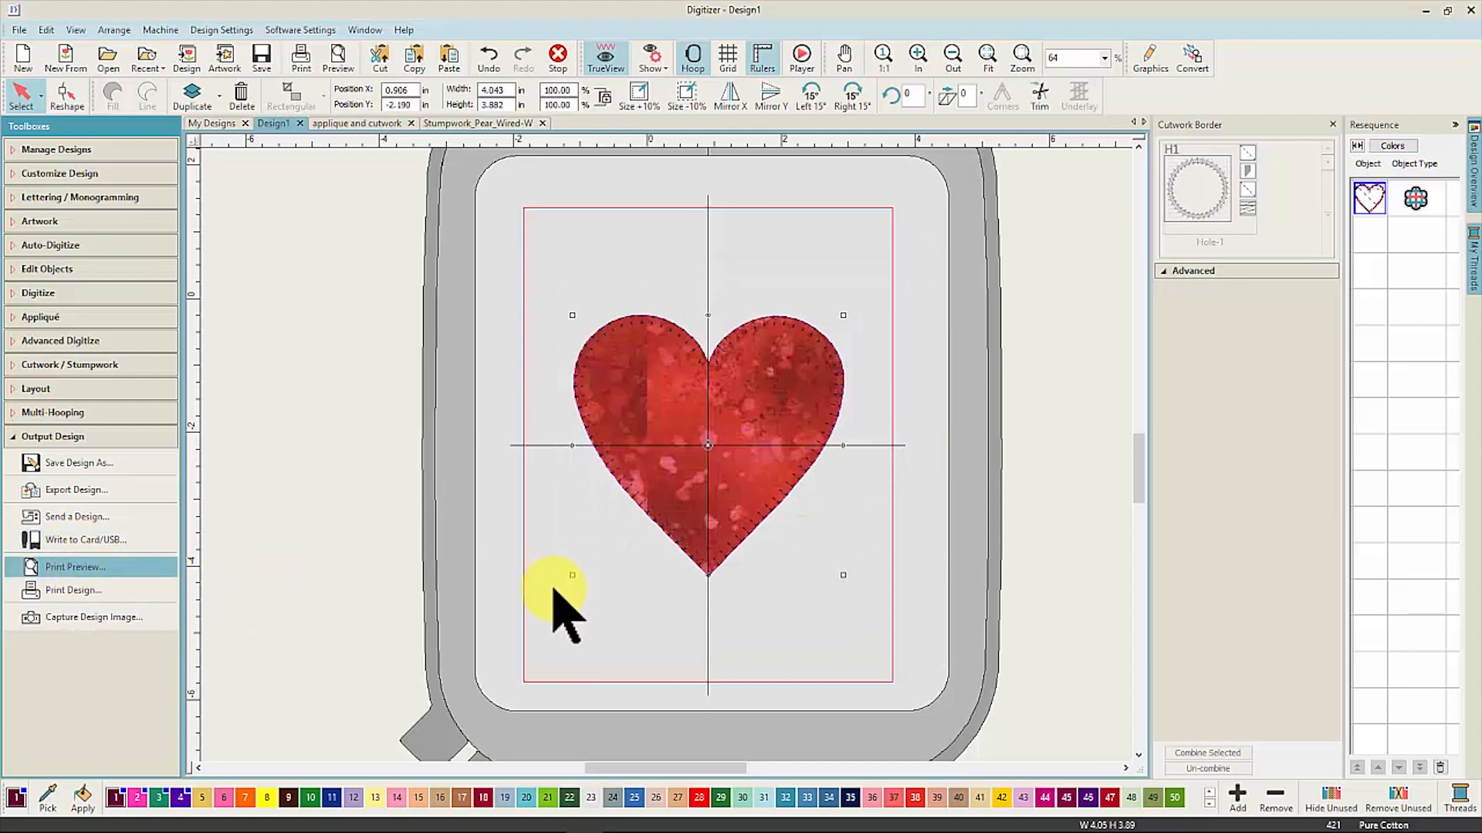